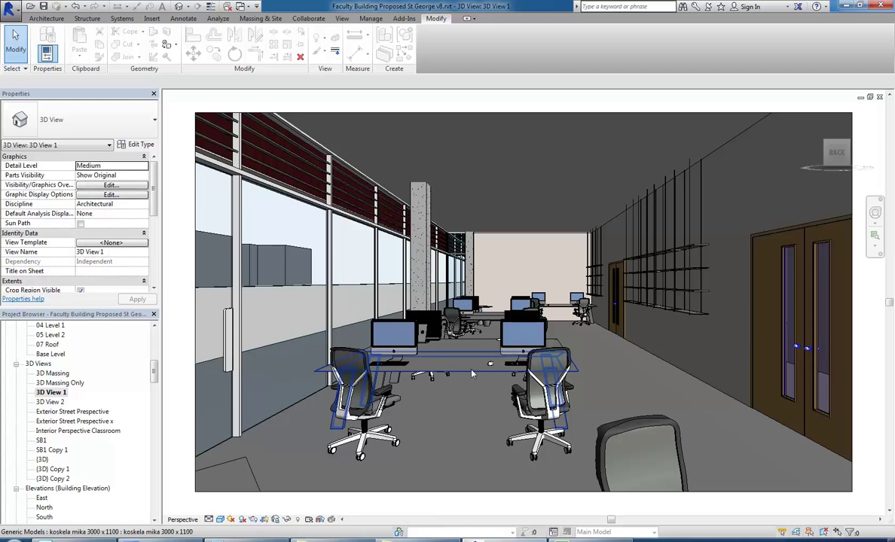
# Open the type properties of the low wall outside the windows and look through the available Basic Wall types
pyautogui.click(296, 303)
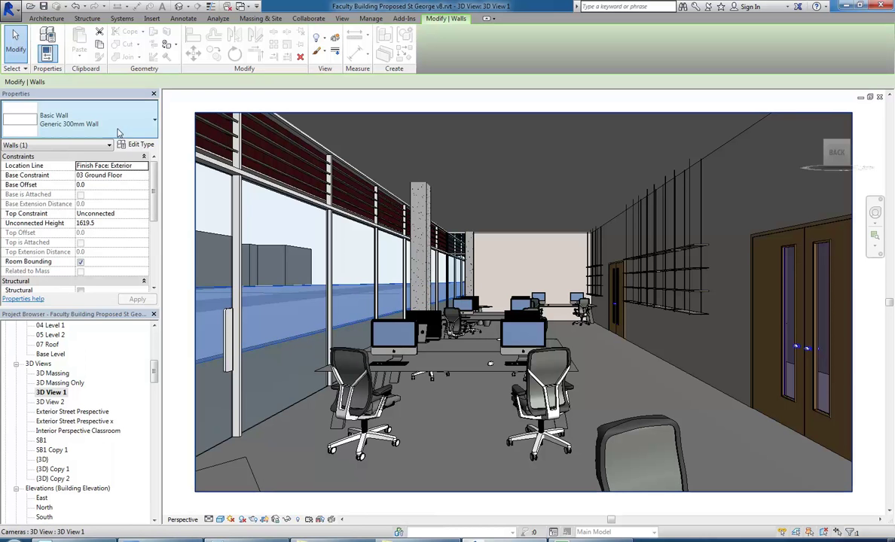
pyautogui.click(136, 144)
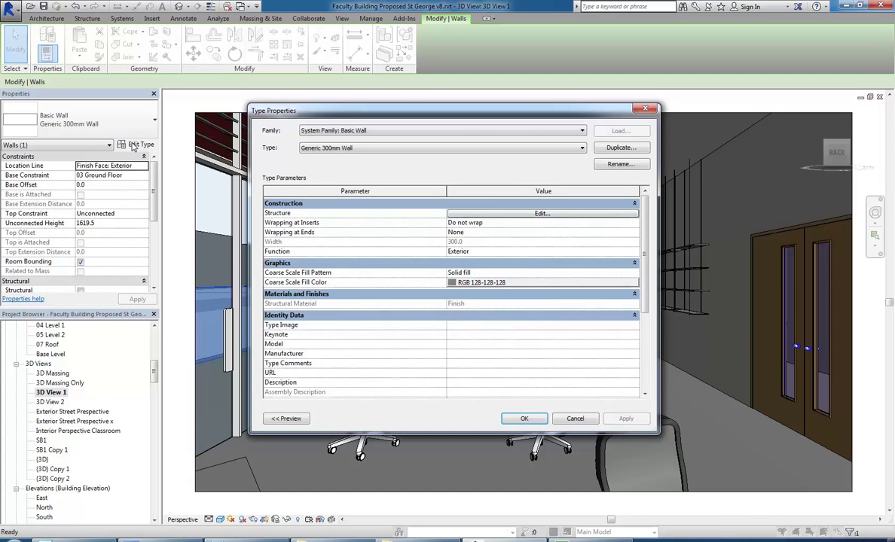
pyautogui.moveTo(460, 110); pyautogui.dragTo(392, 88)
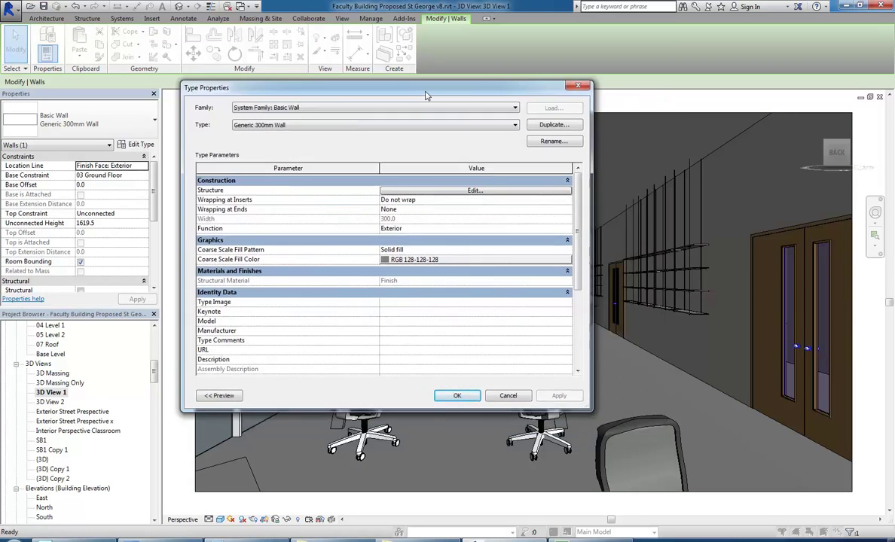
pyautogui.click(453, 126)
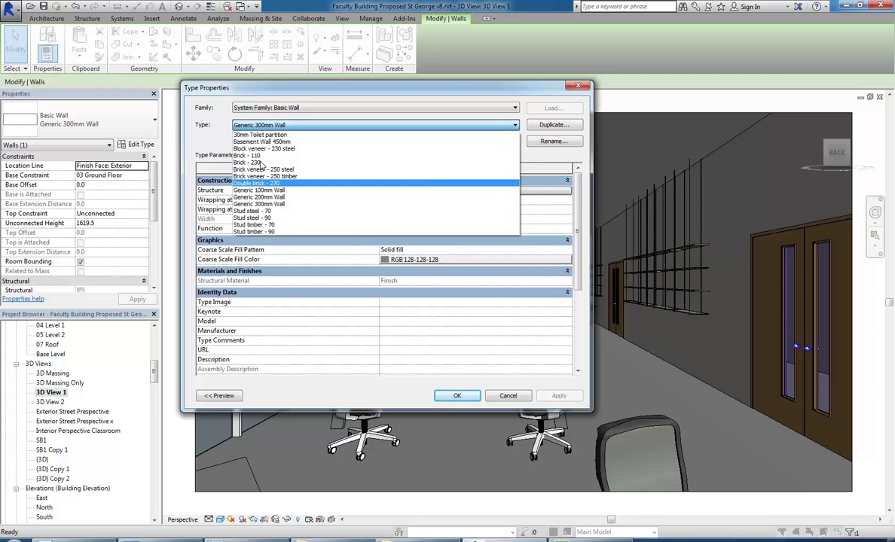
pyautogui.click(284, 125)
pyautogui.moveTo(340, 84); pyautogui.dragTo(354, 80)
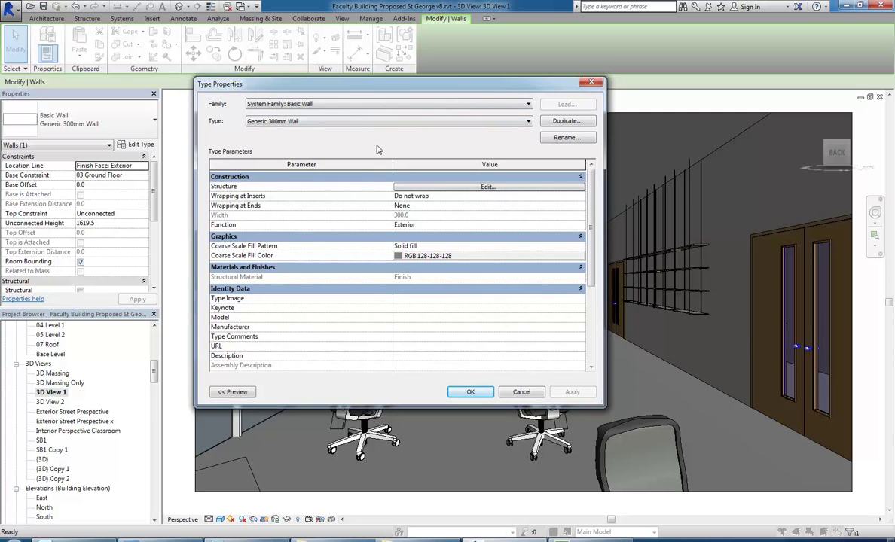
pyautogui.click(361, 123)
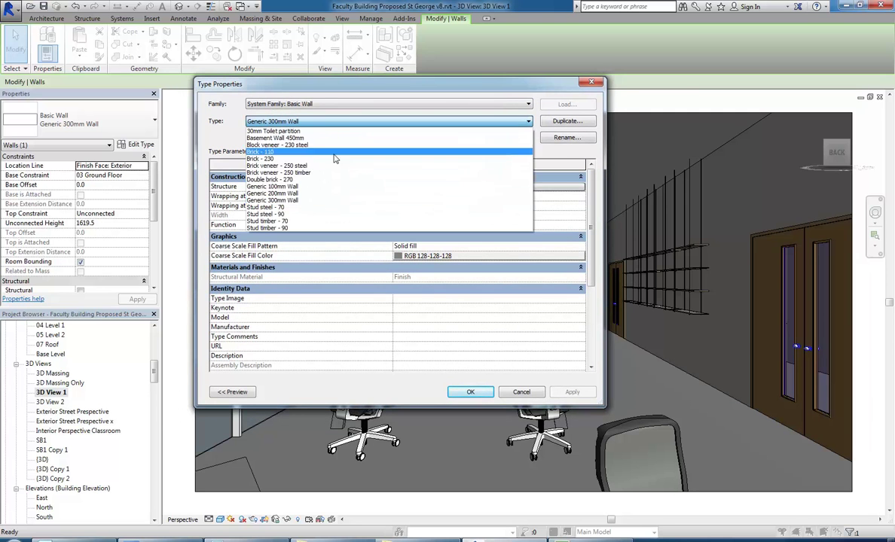
pyautogui.click(313, 113)
# Duplicate the Generic 300mm Wall type under the name Retaining Wall
pyautogui.click(563, 124)
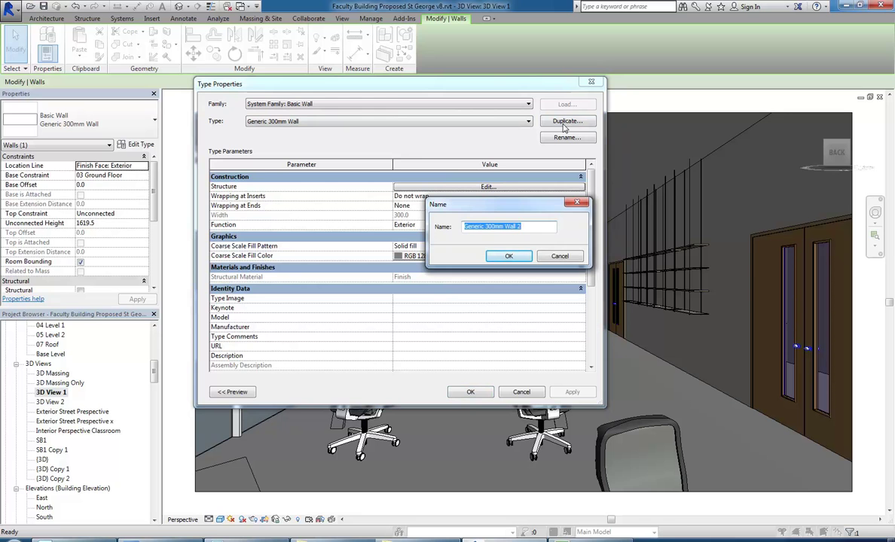
pyautogui.write('B')
pyautogui.press('BackSpace')
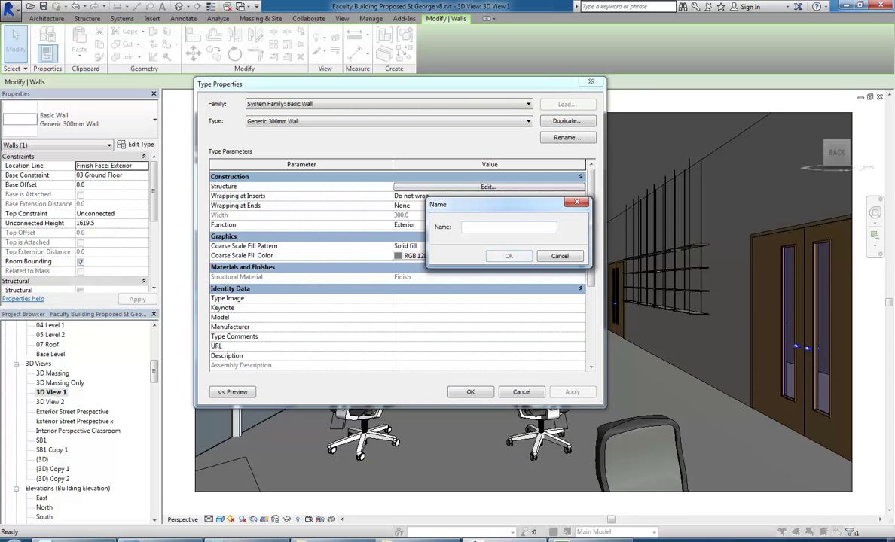
pyautogui.write('Retaining Wall')
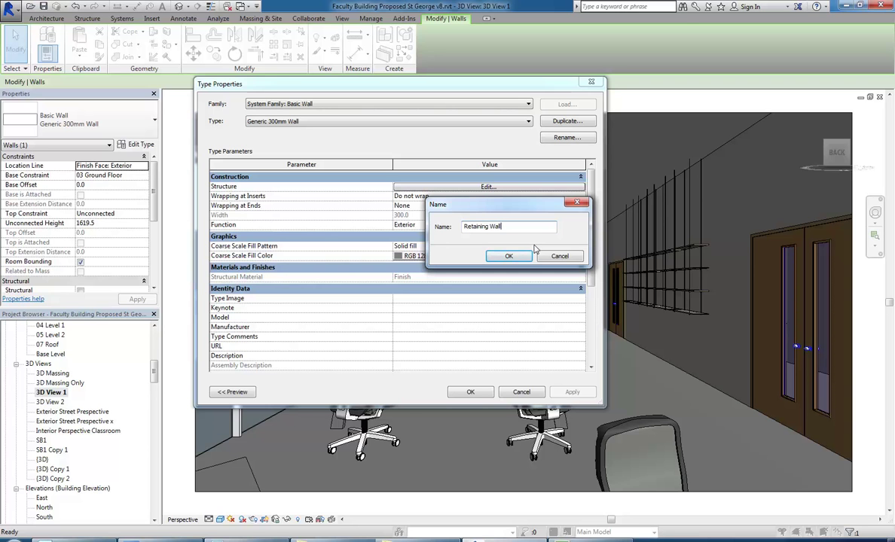
pyautogui.click(508, 256)
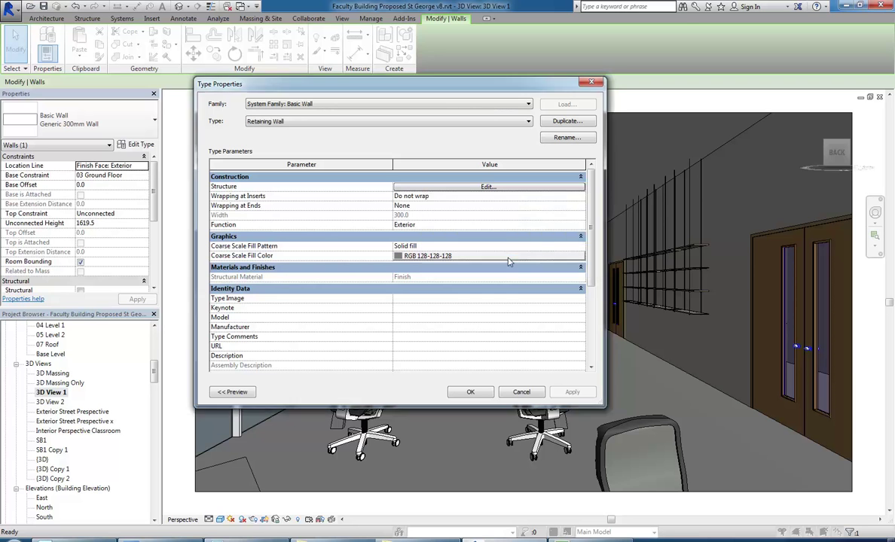
# Open the Retaining Wall's structure for editing and insert a new layer with a thickness of 110 mm
pyautogui.click(487, 187)
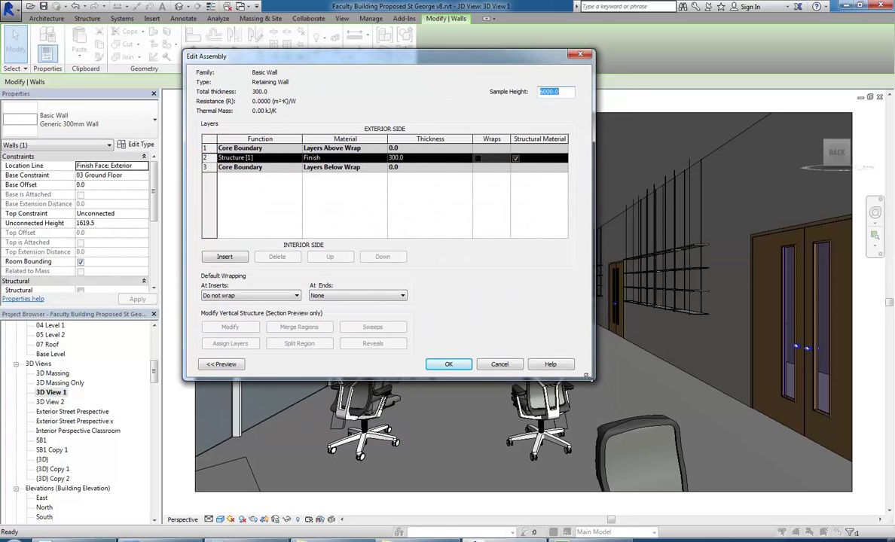
pyautogui.moveTo(588, 376); pyautogui.dragTo(626, 423)
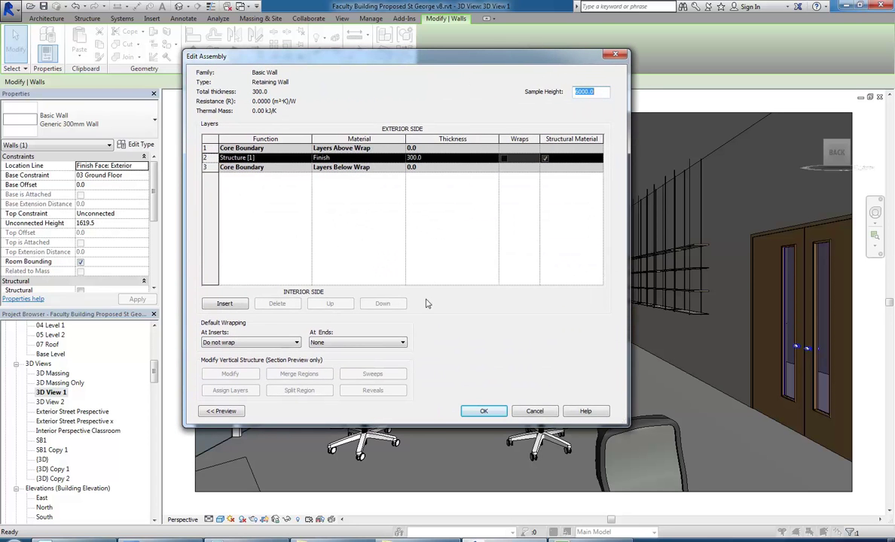
pyautogui.click(224, 307)
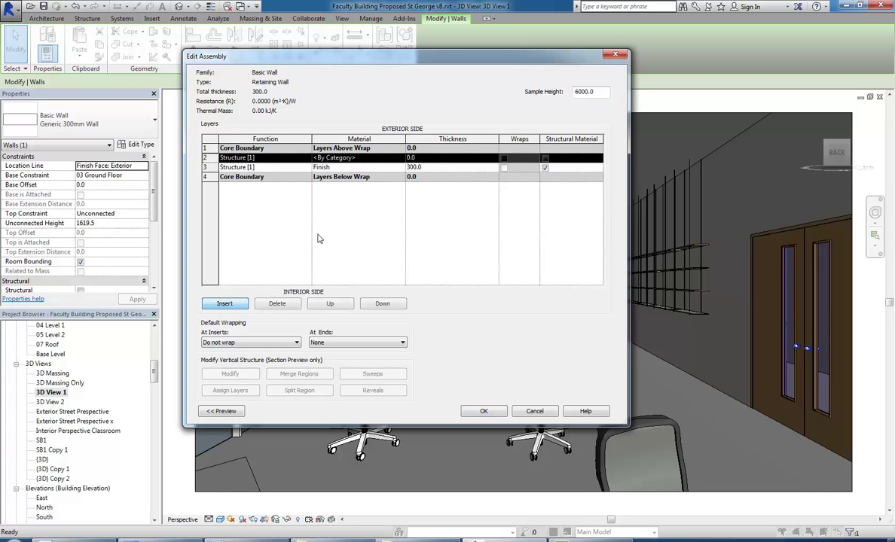
pyautogui.click(436, 157)
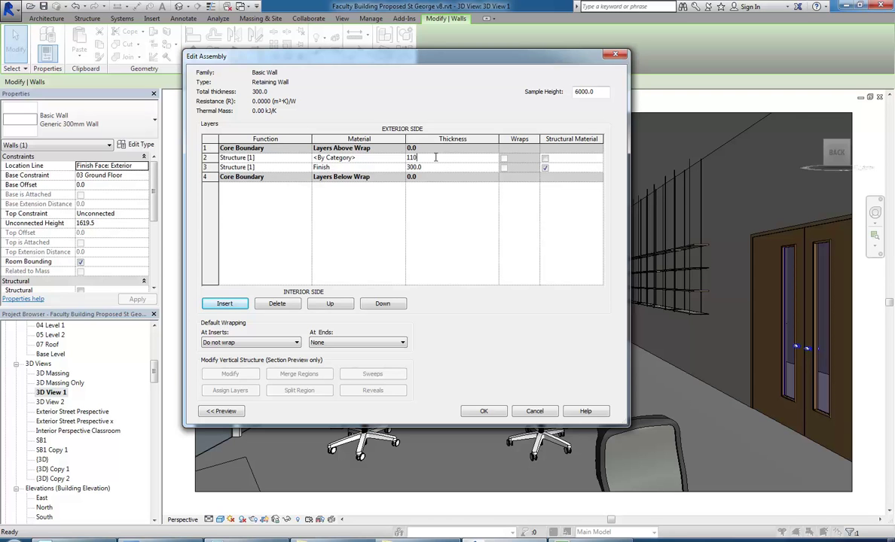
# Insert another layer with a thickness of 10 mm and set the Finish layer's thickness to 110 mm
pyautogui.click(223, 303)
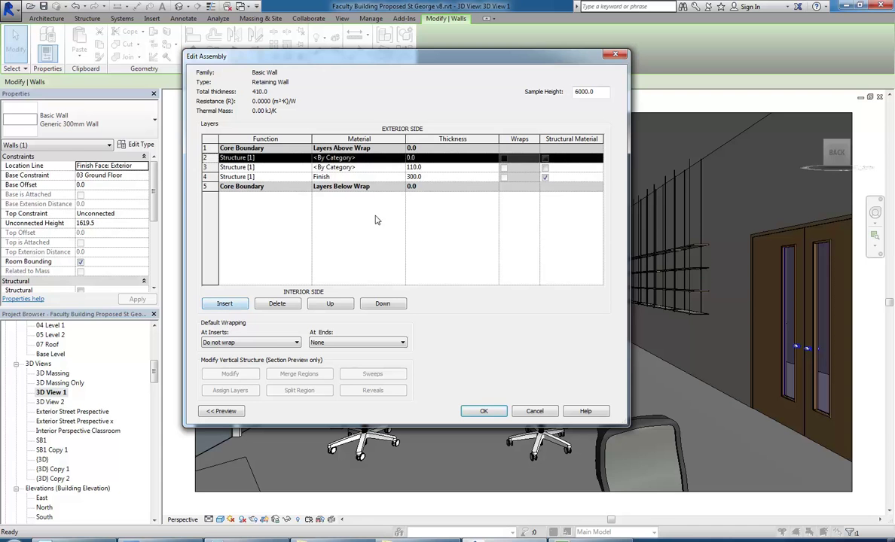
pyautogui.click(445, 156)
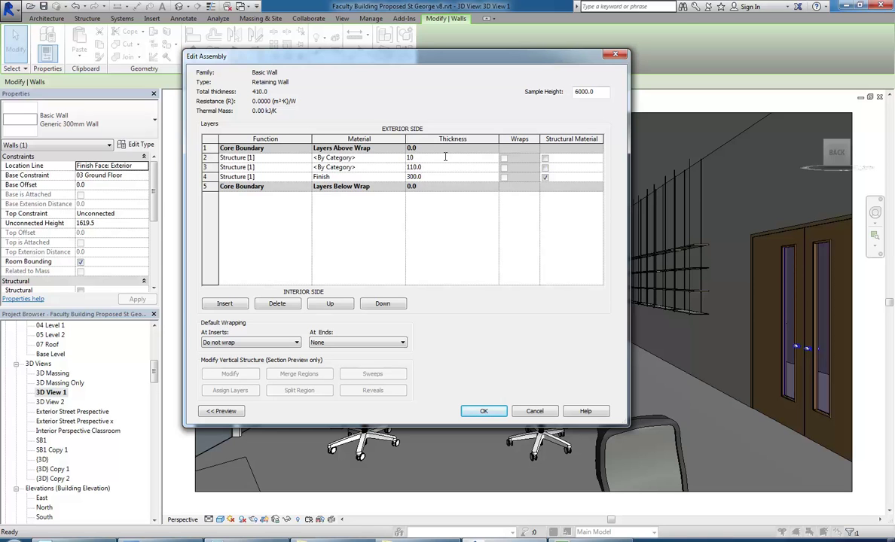
pyautogui.click(435, 177)
pyautogui.write('100')
pyautogui.write('0')
# Reorder the layers so the Finish layer is on the exterior side and the 10 mm layer lies between the two 110 mm layers
pyautogui.click(252, 166)
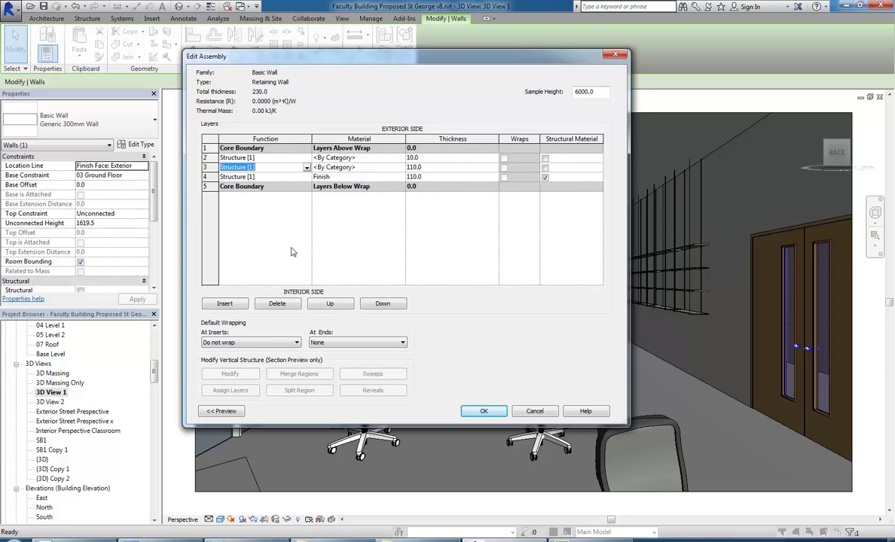
pyautogui.click(371, 302)
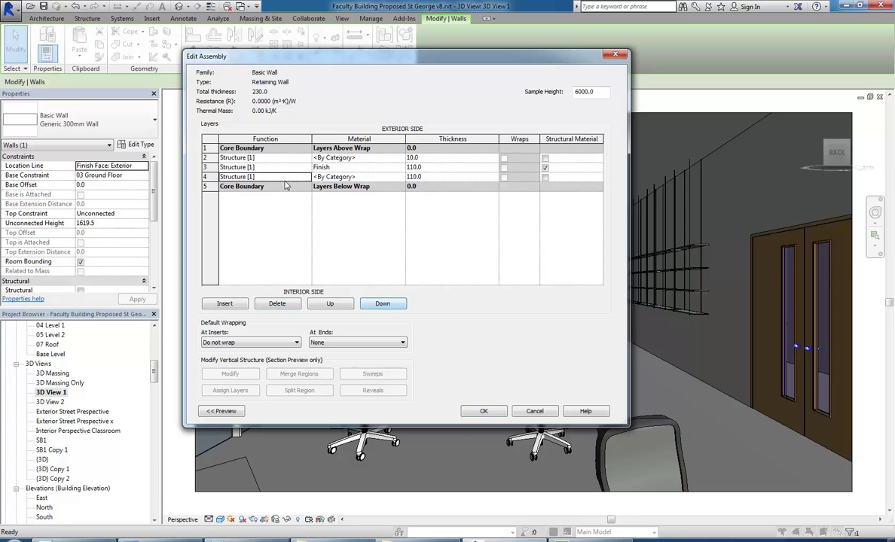
pyautogui.click(260, 158)
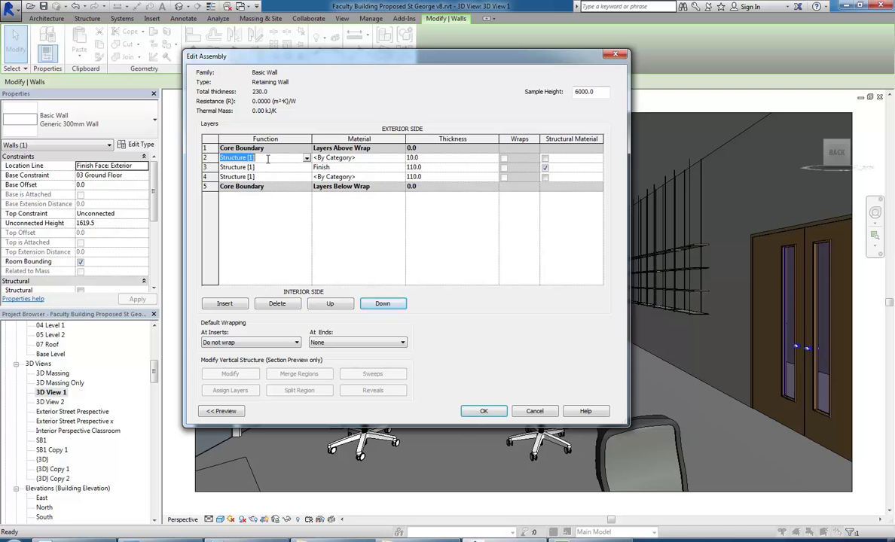
pyautogui.click(379, 304)
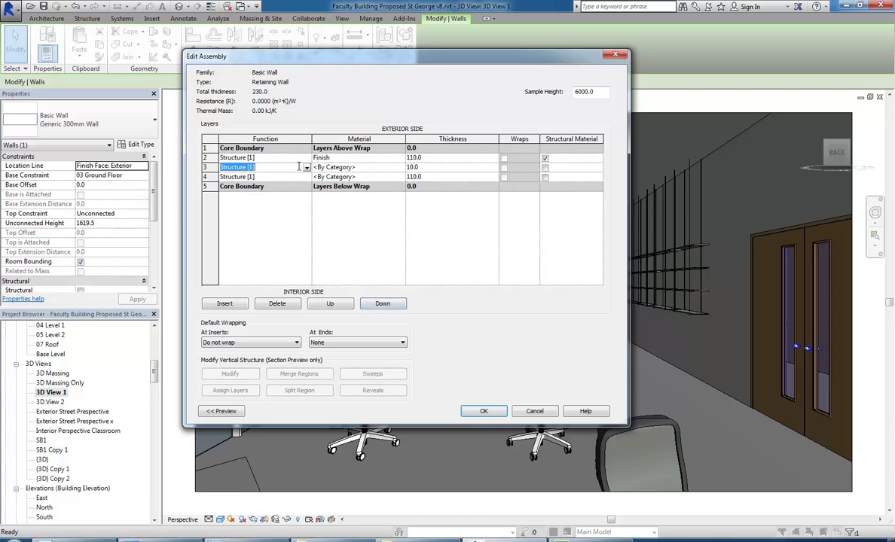
pyautogui.click(451, 168)
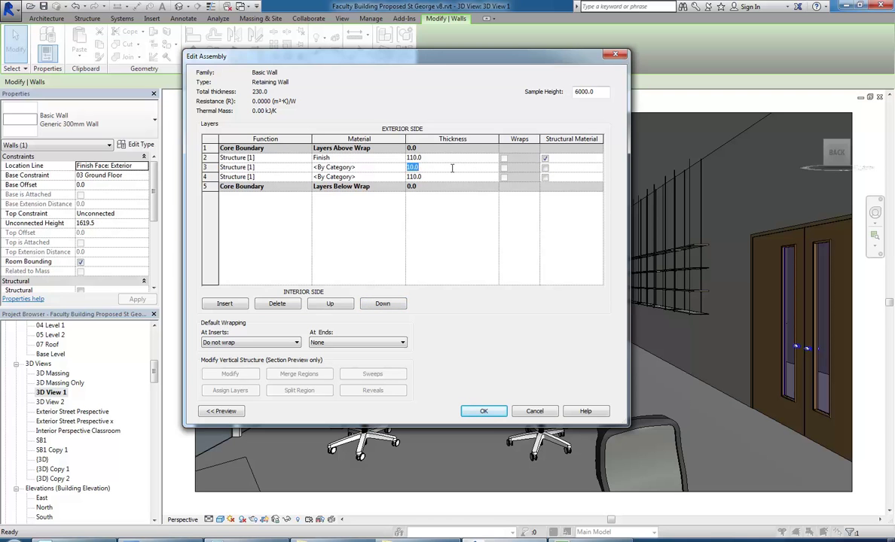
pyautogui.click(375, 168)
pyautogui.click(374, 159)
pyautogui.click(378, 169)
pyautogui.click(379, 178)
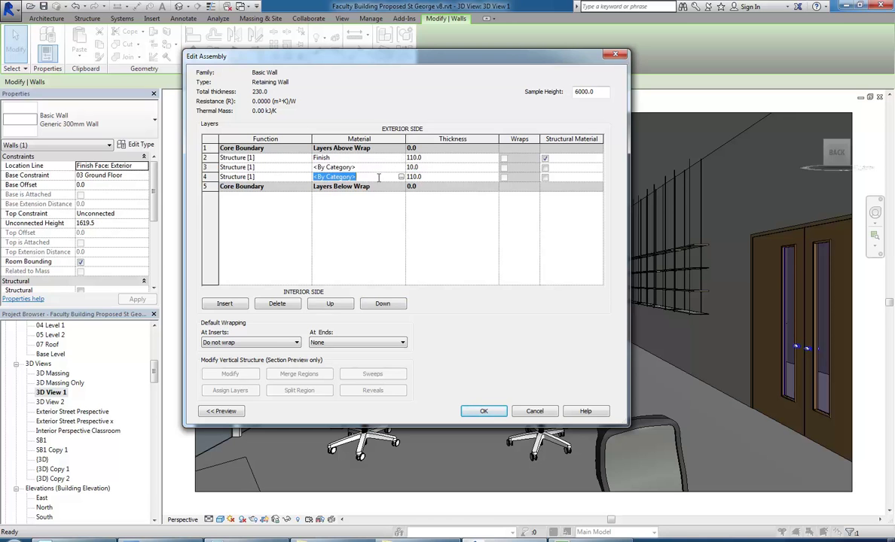
# Try Substrate [2] as the function of the middle 10 mm layer and return it to Structure [1]
pyautogui.click(284, 167)
pyautogui.click(304, 167)
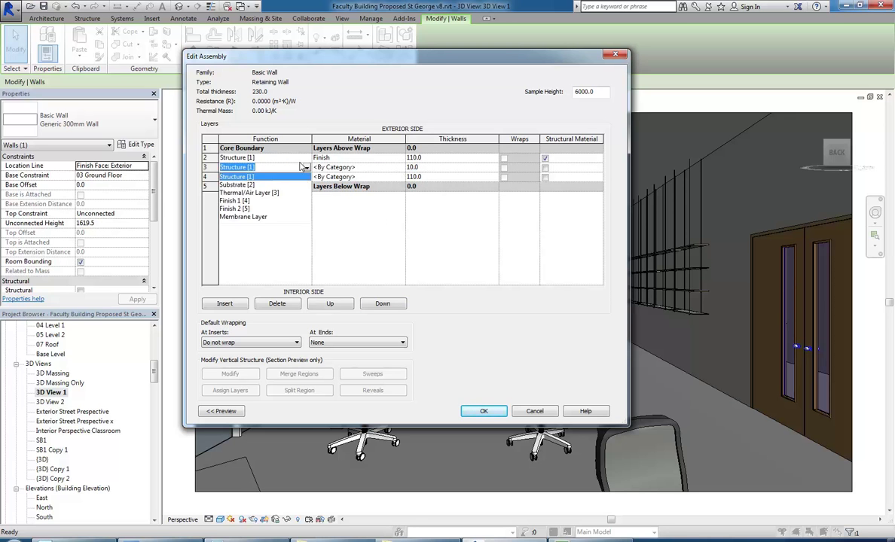
pyautogui.click(251, 186)
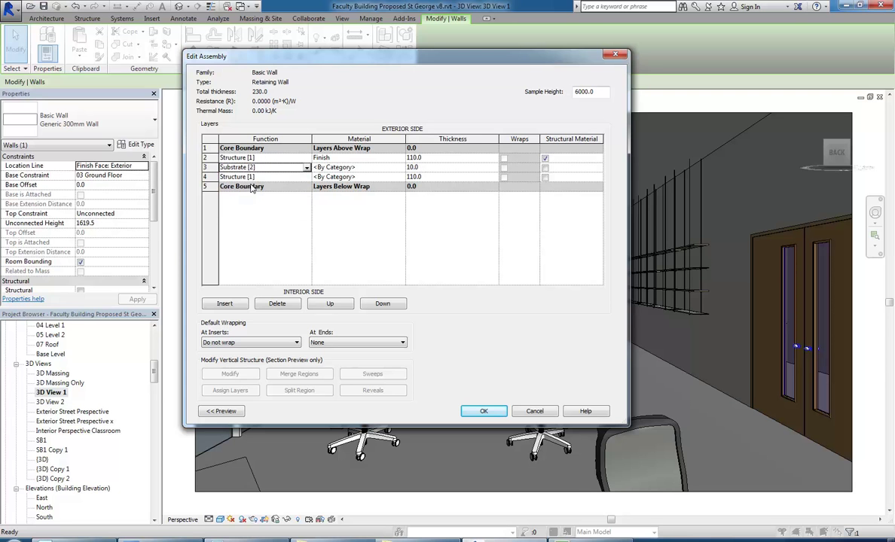
pyautogui.click(305, 167)
pyautogui.click(245, 178)
# Set the function of the exterior Finish layer to Substrate [2]
pyautogui.click(286, 158)
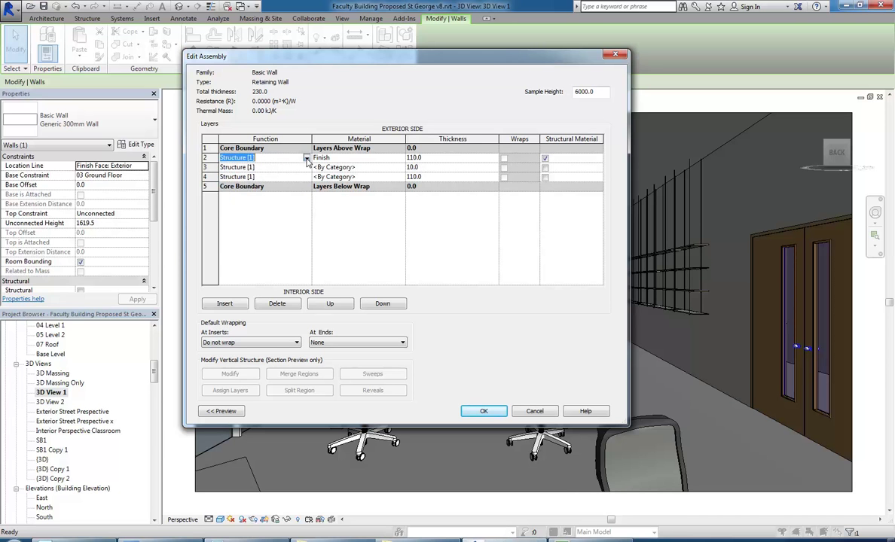
pyautogui.click(305, 159)
pyautogui.click(239, 175)
pyautogui.click(286, 166)
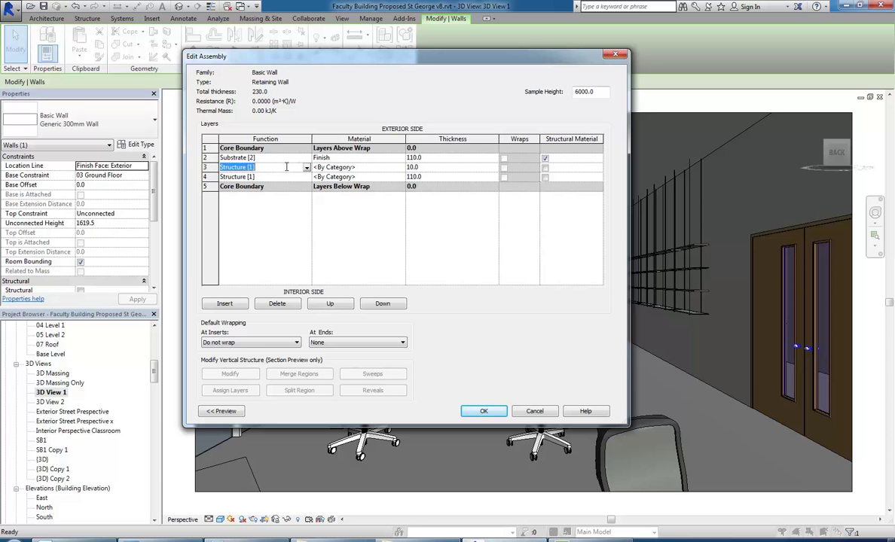
pyautogui.click(276, 177)
# Make the innermost 110 mm layer the wall's structural material instead of the exterior layer
pyautogui.click(320, 158)
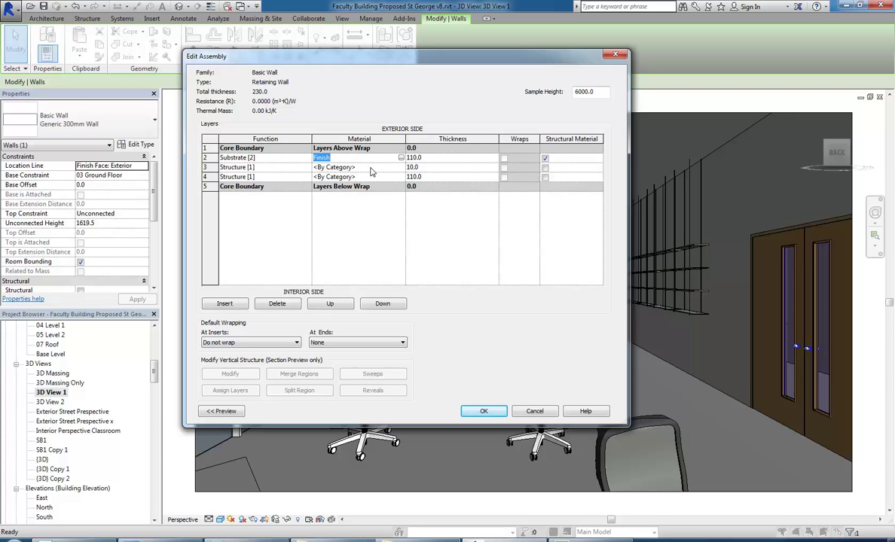
pyautogui.click(369, 167)
pyautogui.click(544, 167)
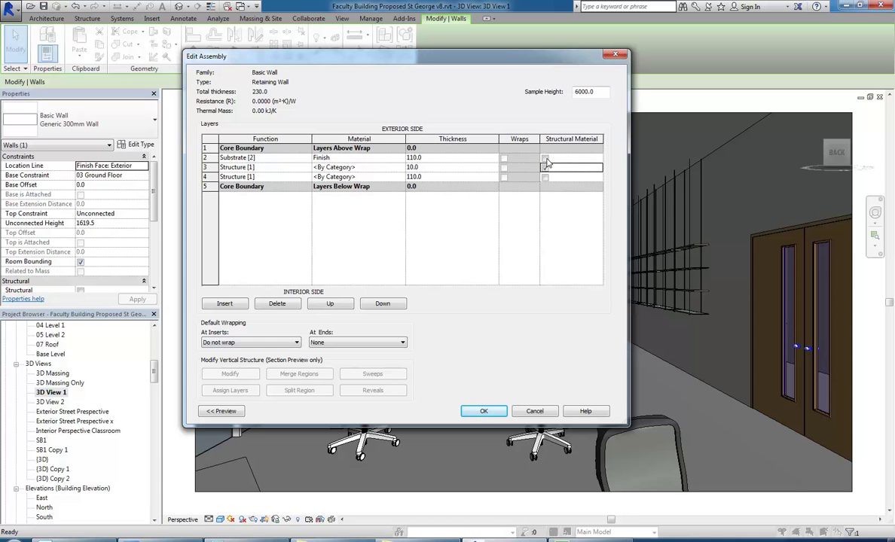
pyautogui.click(544, 177)
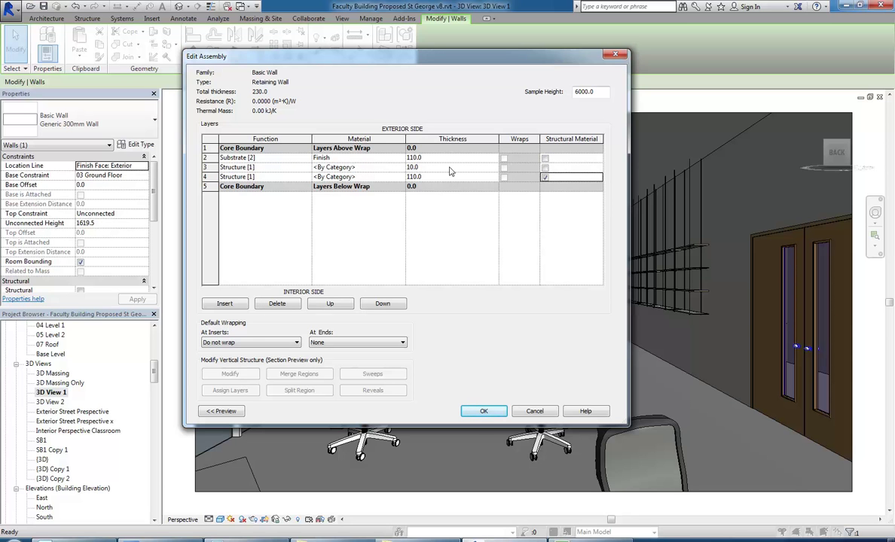
pyautogui.click(366, 176)
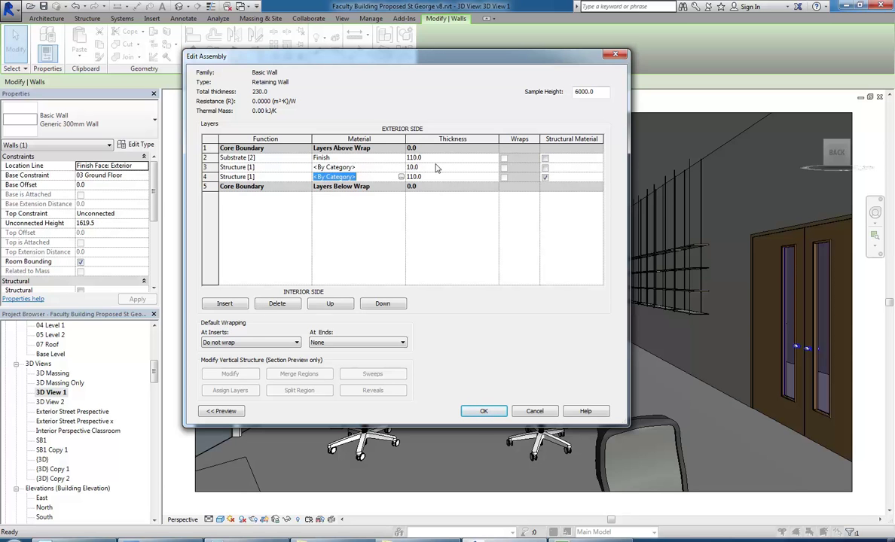
# Open the material choices for the exterior Finish layer, select Masonry - Brick - Brown and check its appearance and graphics settings
pyautogui.click(382, 158)
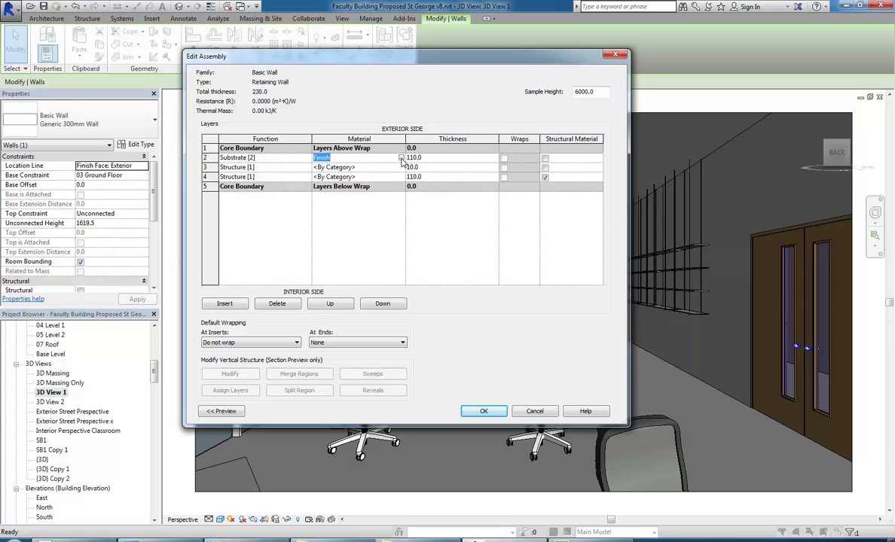
pyautogui.click(401, 157)
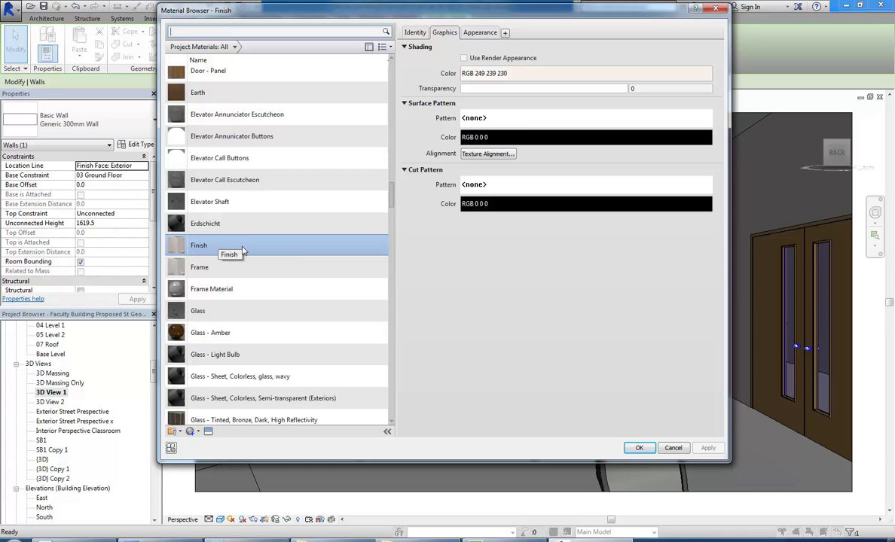
pyautogui.moveTo(423, 9); pyautogui.dragTo(344, 15)
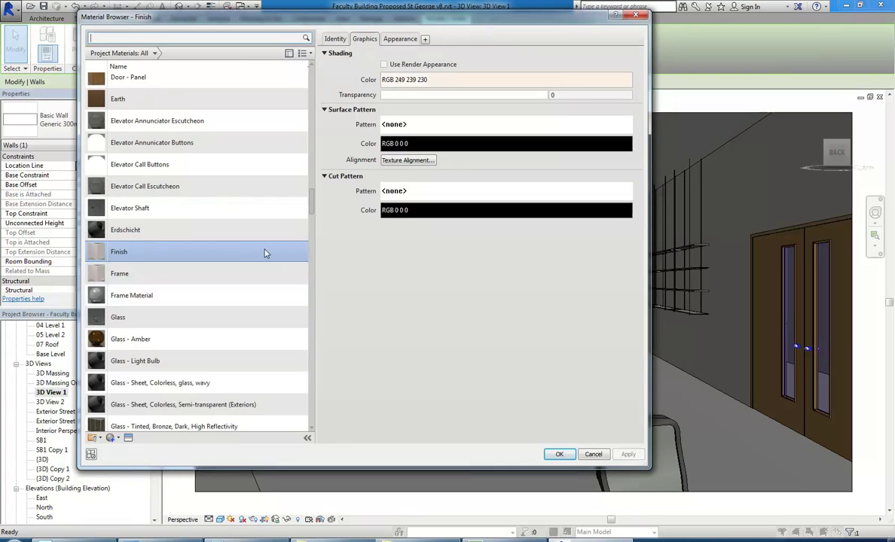
pyautogui.moveTo(314, 201); pyautogui.dragTo(314, 253)
pyautogui.click(119, 280)
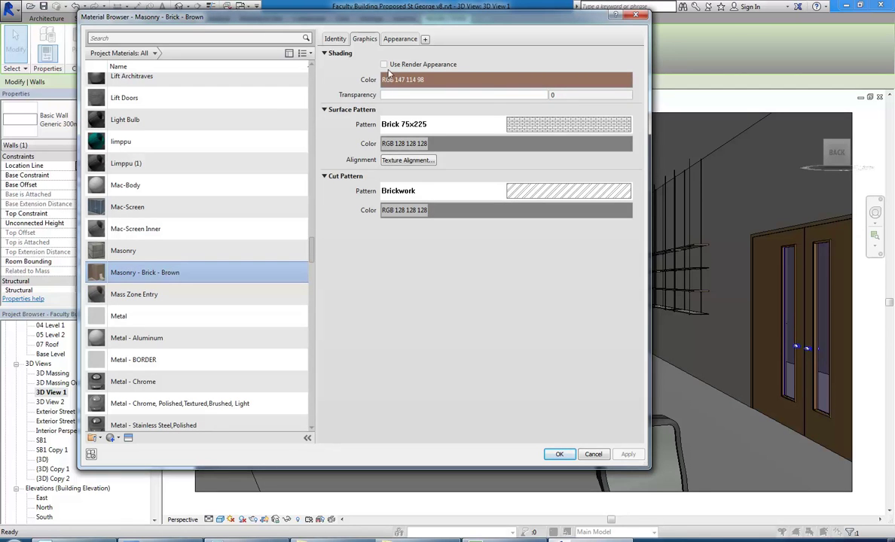
pyautogui.click(392, 40)
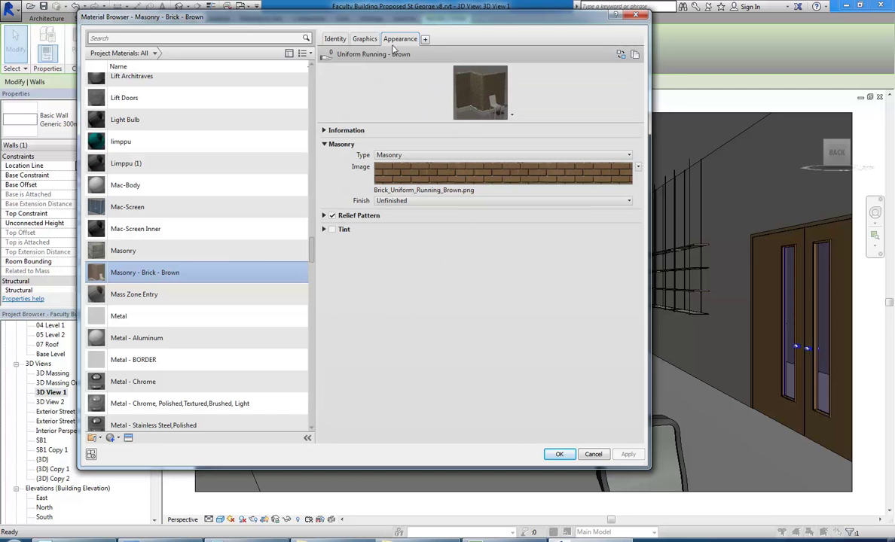
pyautogui.click(365, 40)
pyautogui.scroll(1, 209, 233)
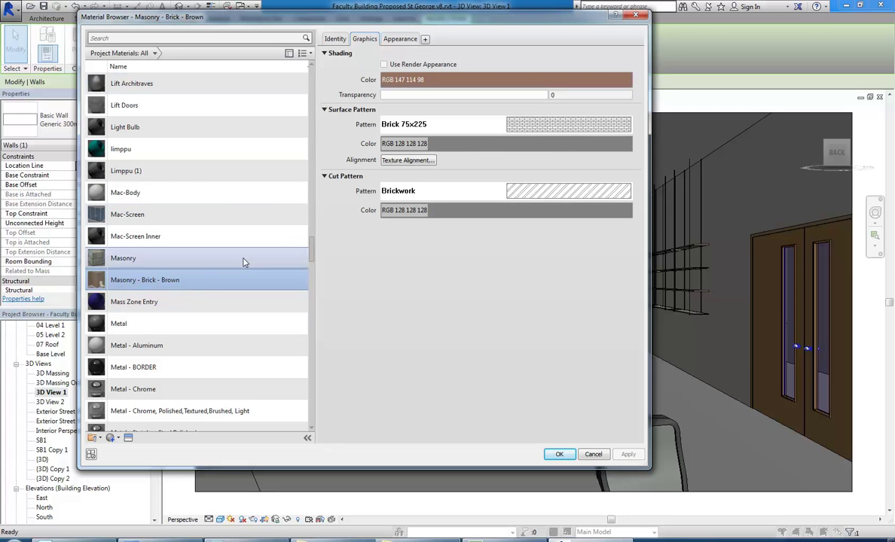
# Duplicate the Masonry - Brick - Brown material and name the copy Masonry - Brick
pyautogui.rightClick(147, 283)
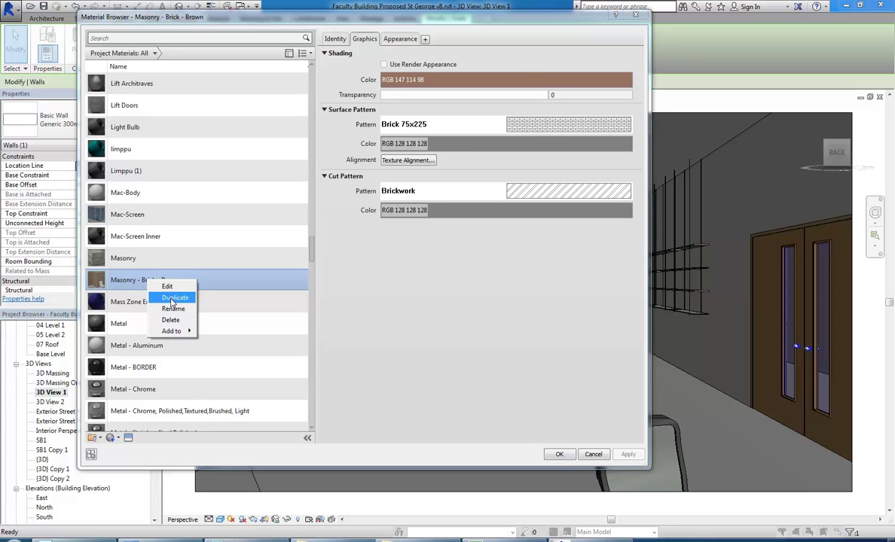
pyautogui.click(173, 299)
pyautogui.moveTo(156, 253); pyautogui.dragTo(205, 251)
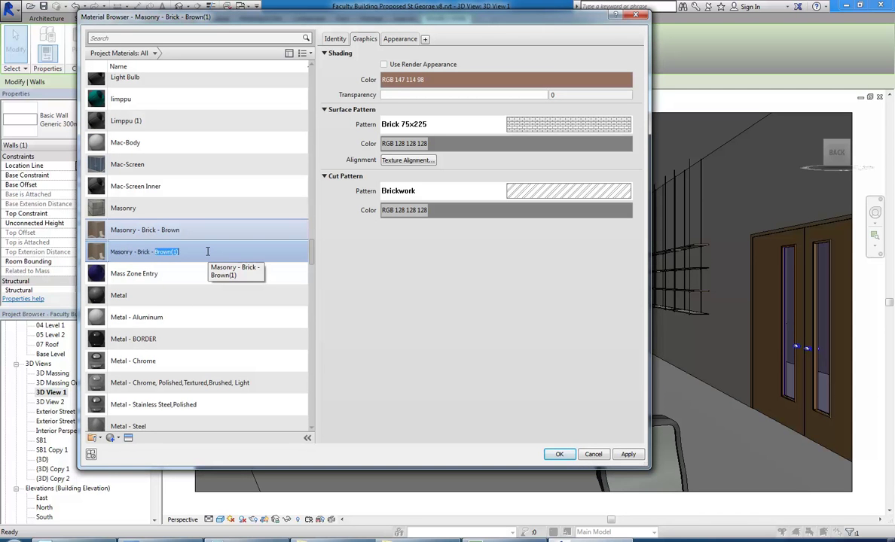
pyautogui.press('BackSpace')
pyautogui.press('BackSpace')
pyautogui.press('BackSpace')
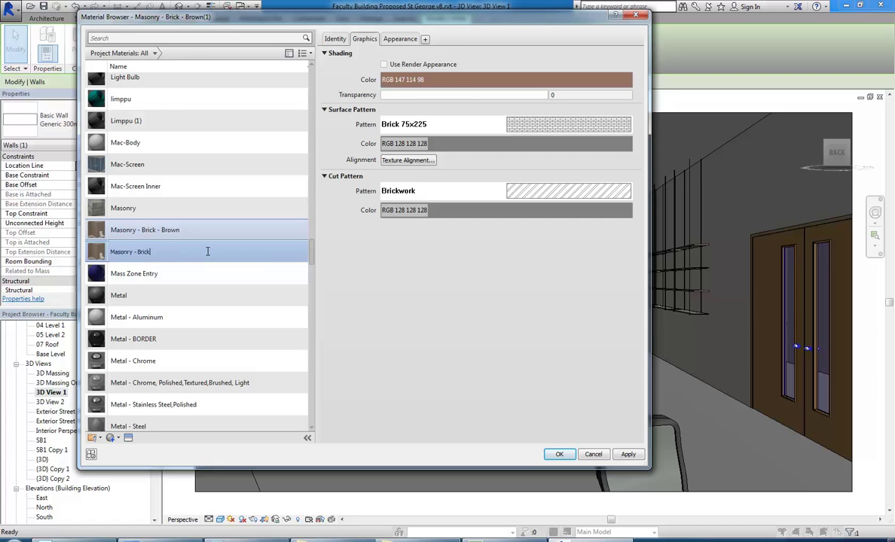
pyautogui.press('Return')
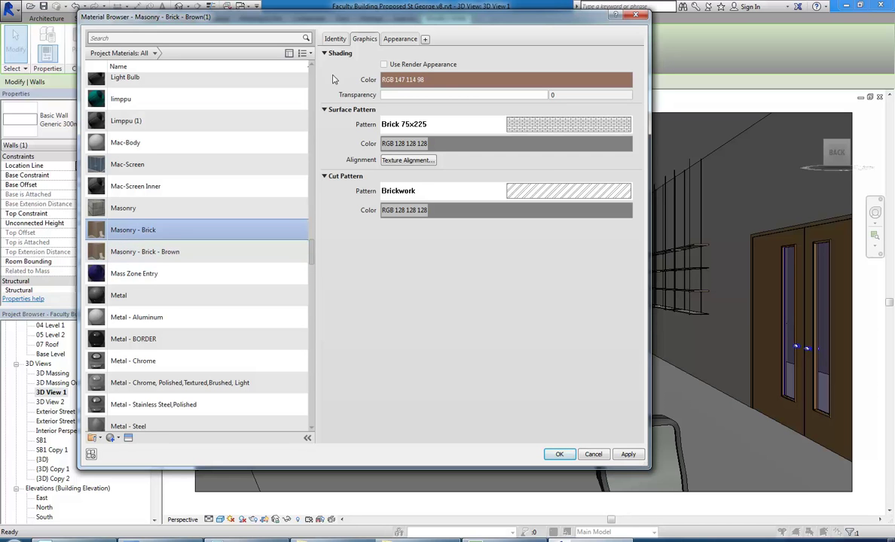
# Compare the appearance asset of Masonry - Brick with that of Masonry - Brick - Brown
pyautogui.click(400, 40)
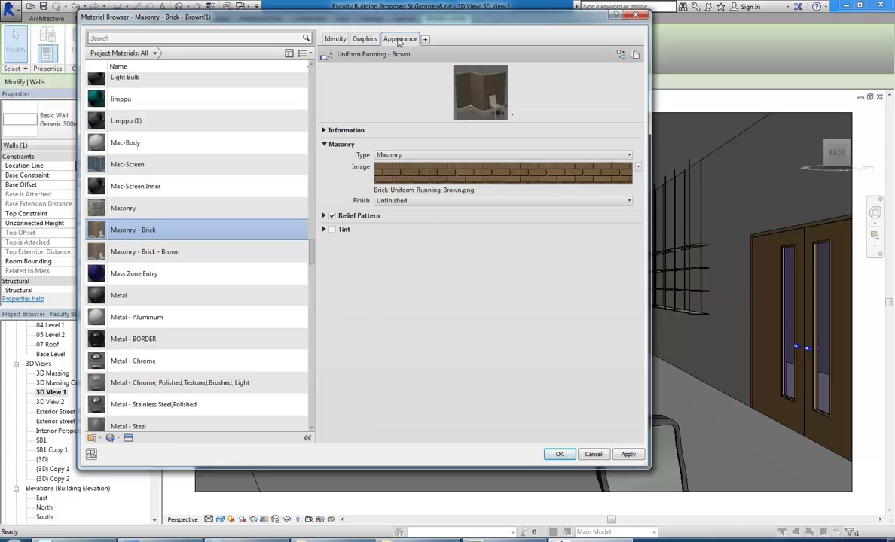
pyautogui.click(365, 39)
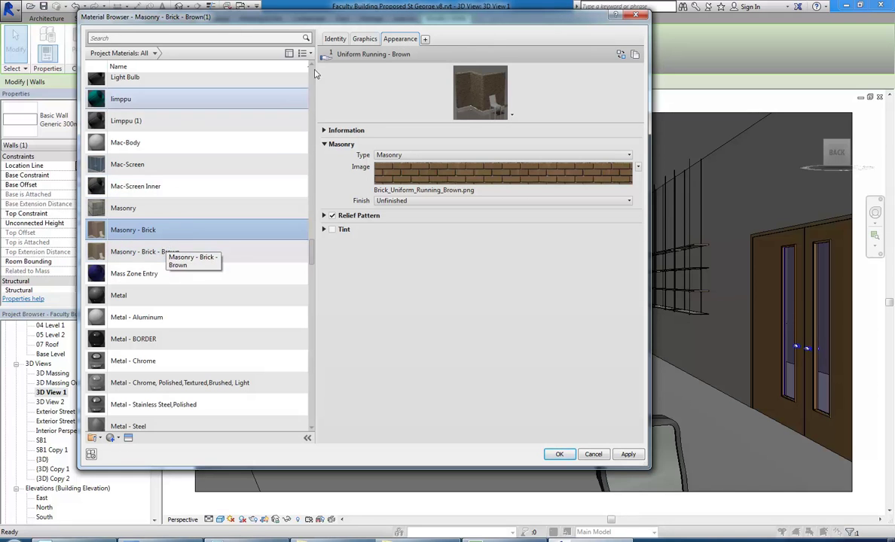
pyautogui.moveTo(331, 56)
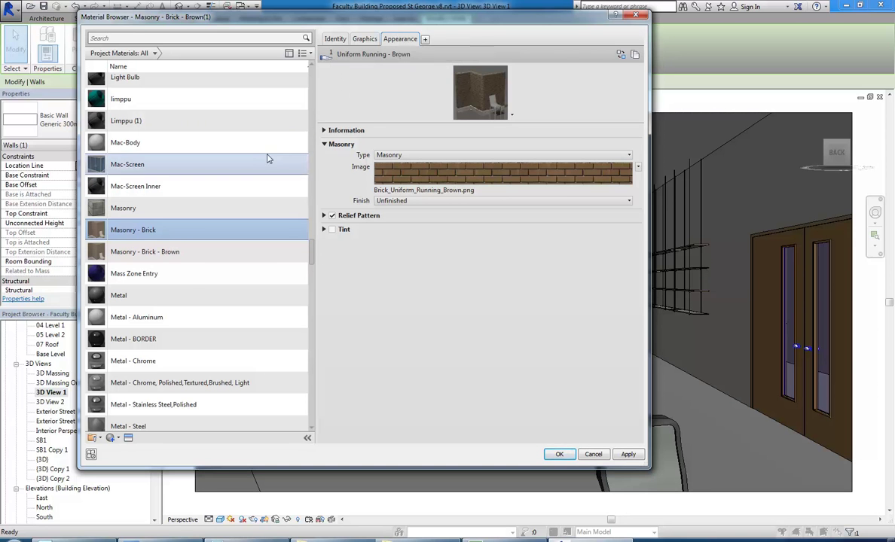
pyautogui.click(141, 256)
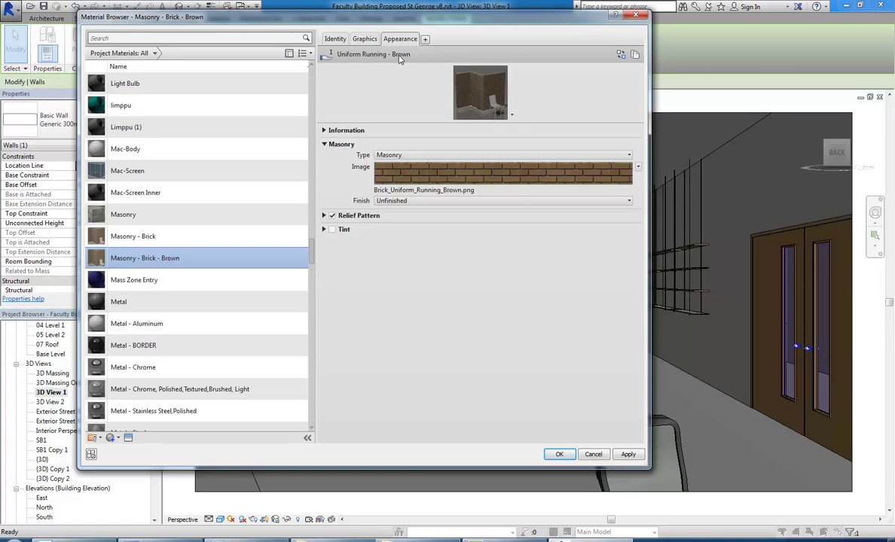
# Duplicate the Uniform Running - Brown appearance asset for the Masonry - Brick material
pyautogui.click(124, 236)
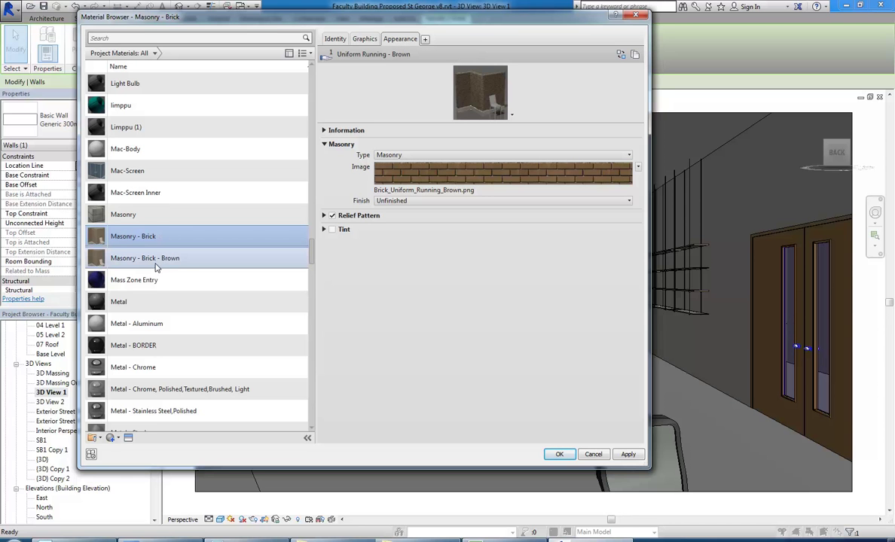
pyautogui.rightClick(400, 41)
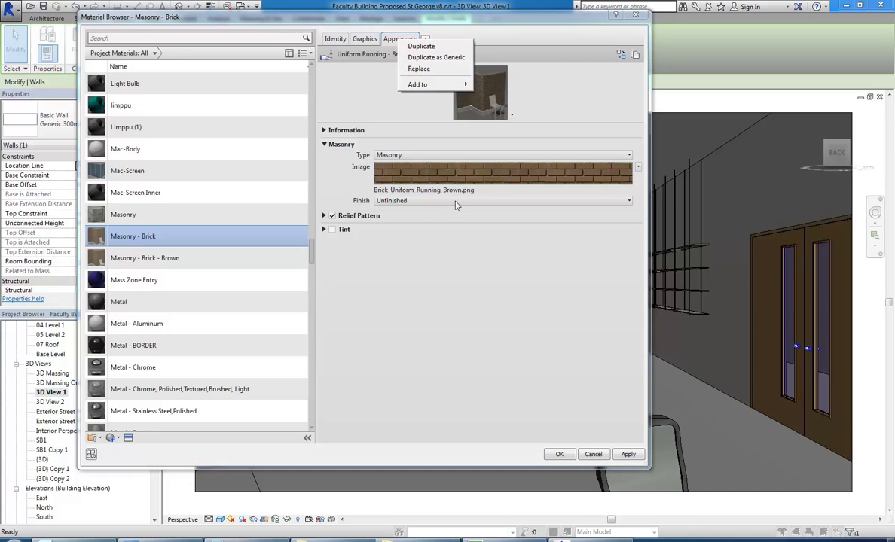
pyautogui.click(420, 46)
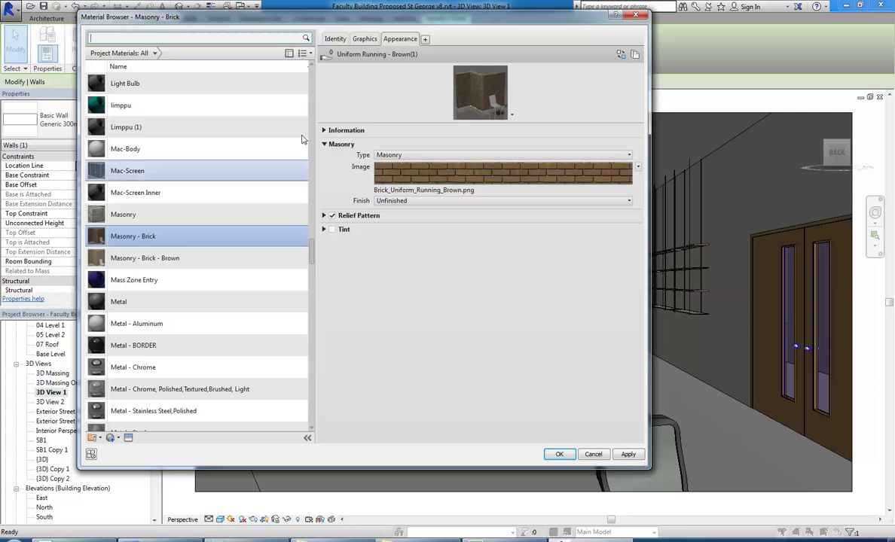
pyautogui.click(397, 44)
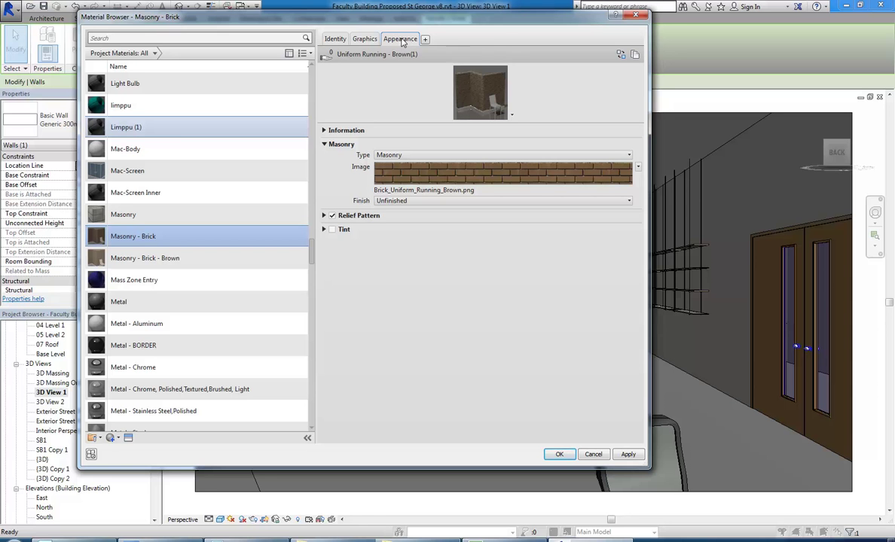
pyautogui.rightClick(401, 39)
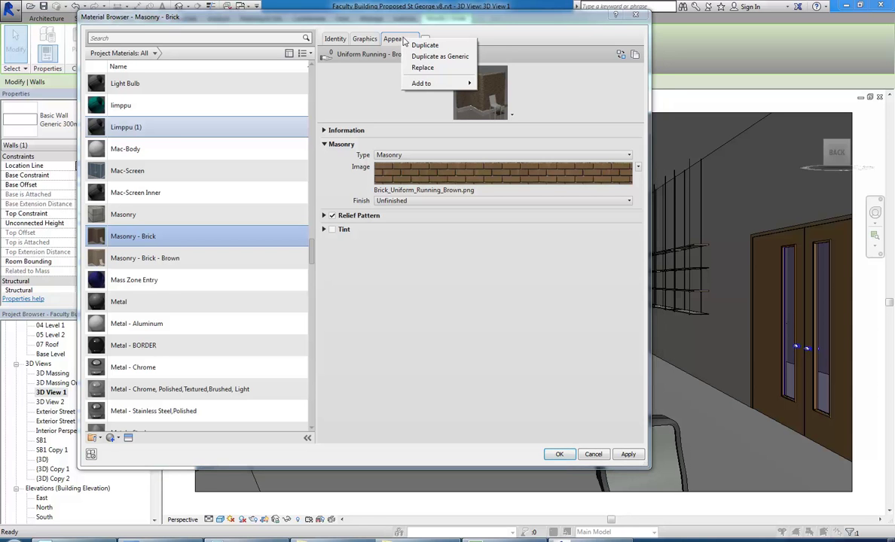
pyautogui.click(389, 109)
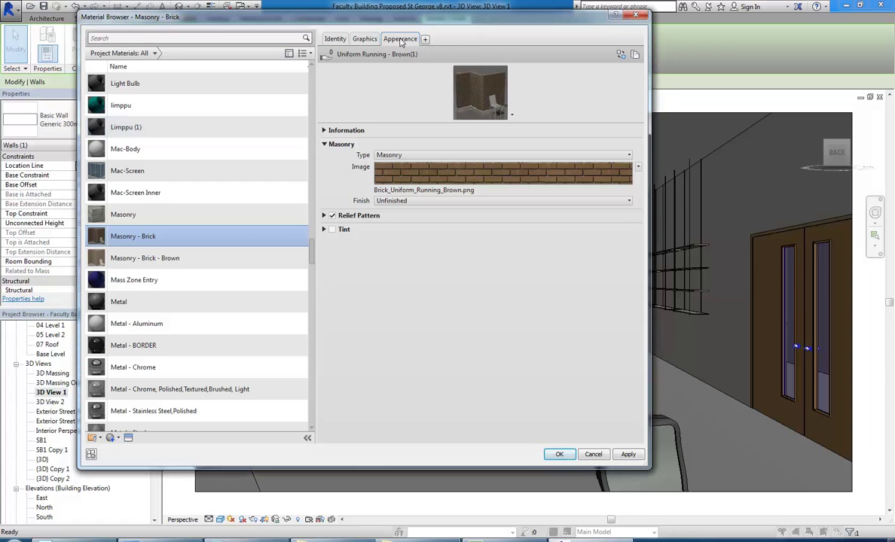
pyautogui.rightClick(401, 42)
pyautogui.click(391, 41)
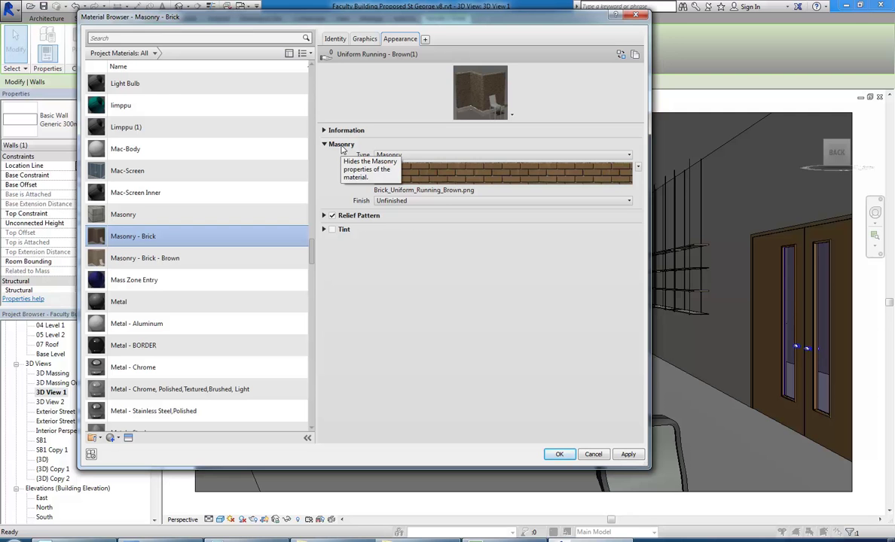
# Examine the appearance property categories of Wood - Cherry, WOOD and Glass, and return to Masonry - Brick
pyautogui.moveTo(309, 236); pyautogui.dragTo(315, 414)
pyautogui.click(172, 386)
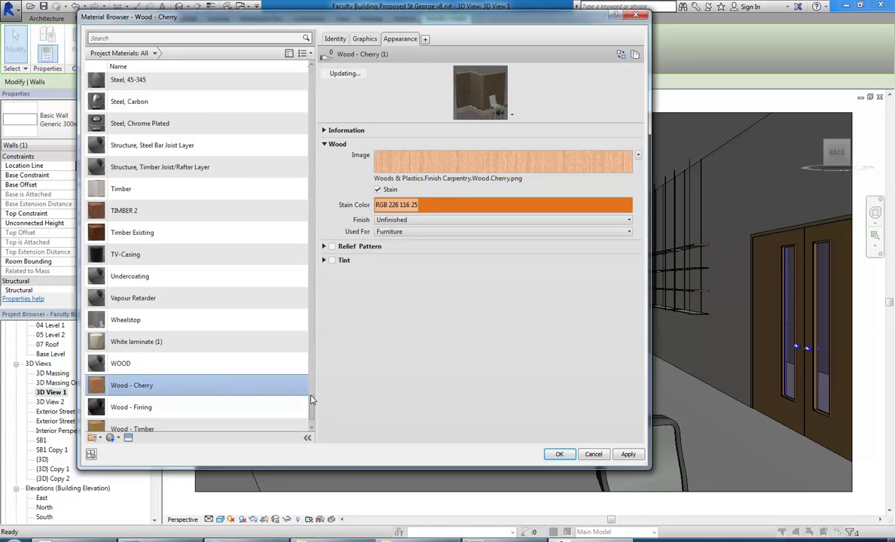
pyautogui.click(115, 365)
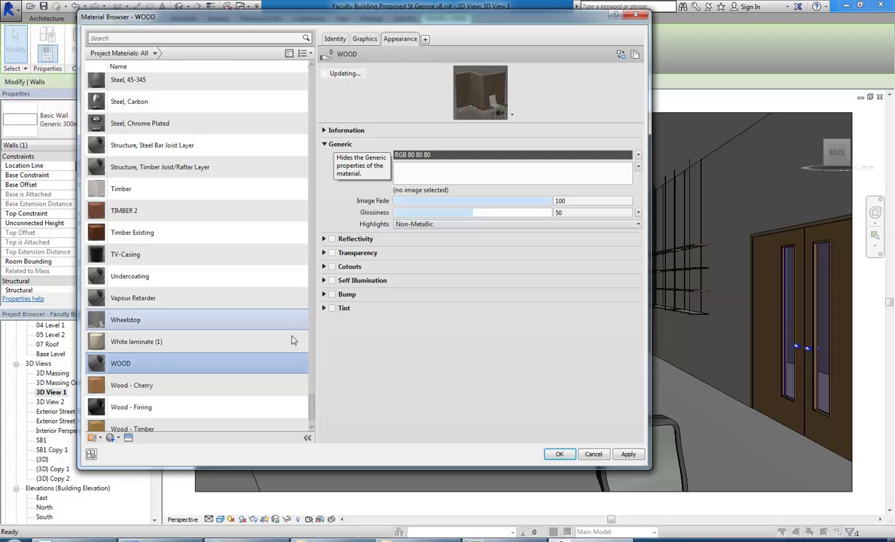
pyautogui.moveTo(311, 410); pyautogui.dragTo(316, 192)
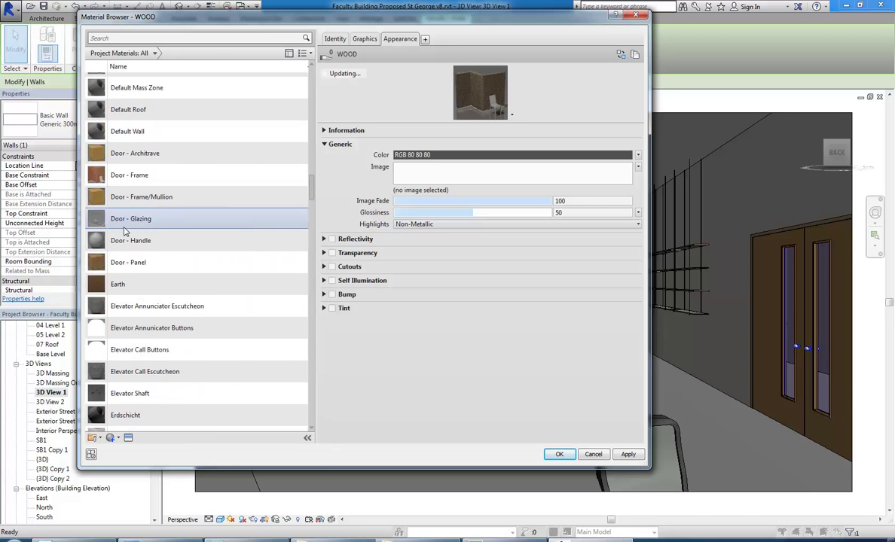
pyautogui.scroll(-3, 136, 275)
pyautogui.scroll(-3, 137, 278)
pyautogui.click(120, 253)
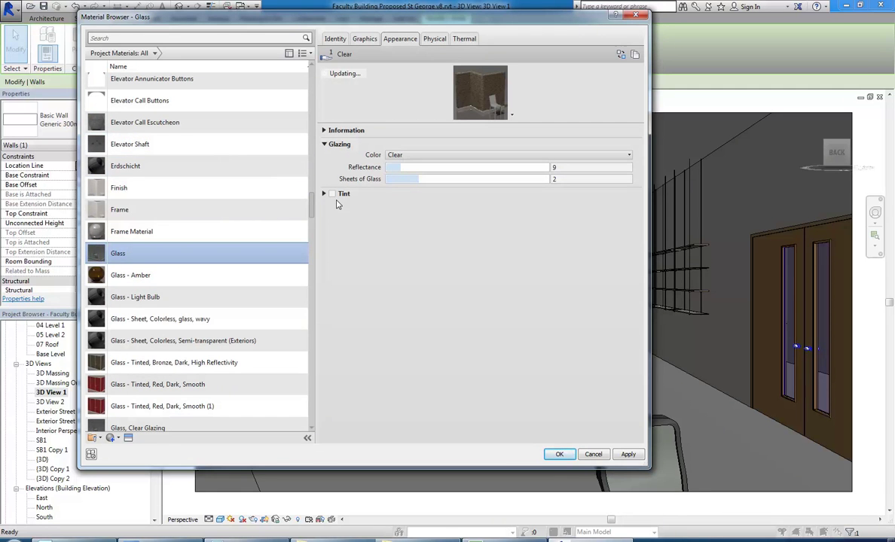
pyautogui.moveTo(310, 207); pyautogui.dragTo(303, 254)
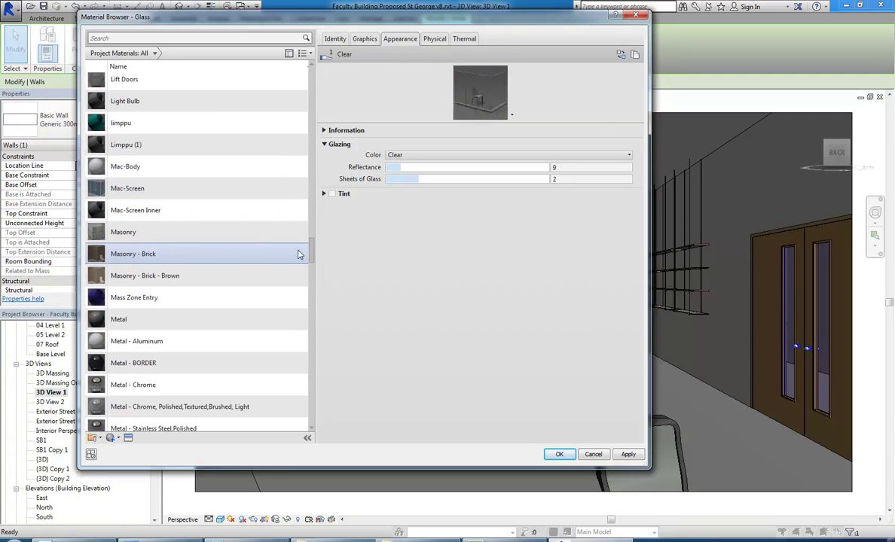
pyautogui.click(127, 256)
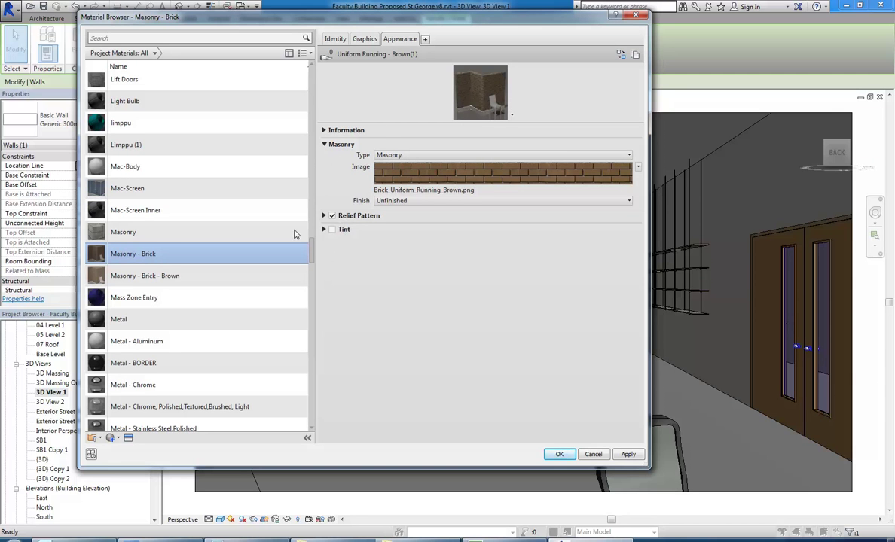
# Compare the appearance properties of Glass and Glass - Light Bulb, including the latter's reflectivity settings
pyautogui.scroll(6, 125, 200)
pyautogui.scroll(2, 126, 199)
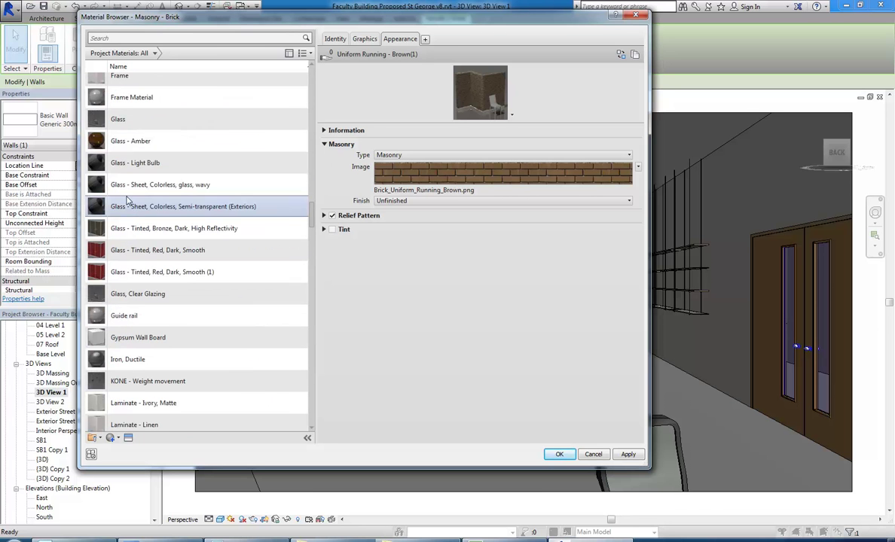
pyautogui.click(143, 119)
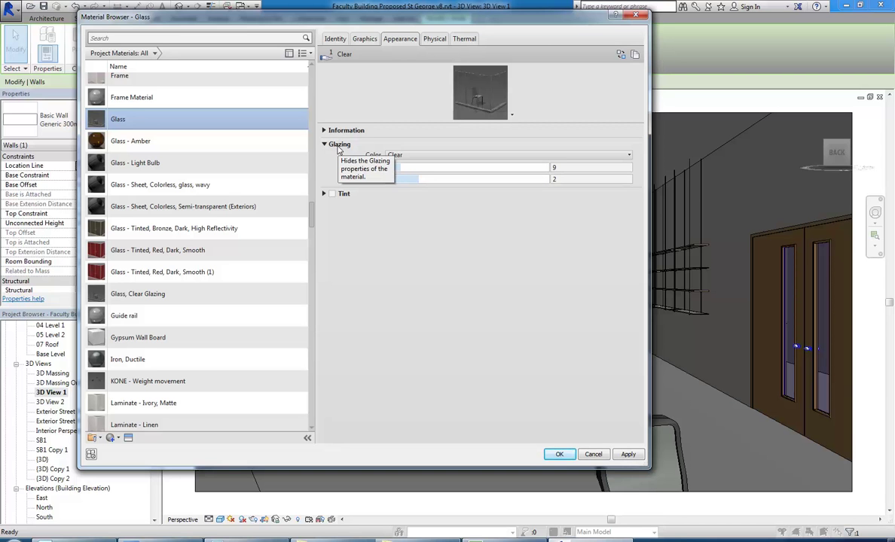
pyautogui.rightClick(399, 39)
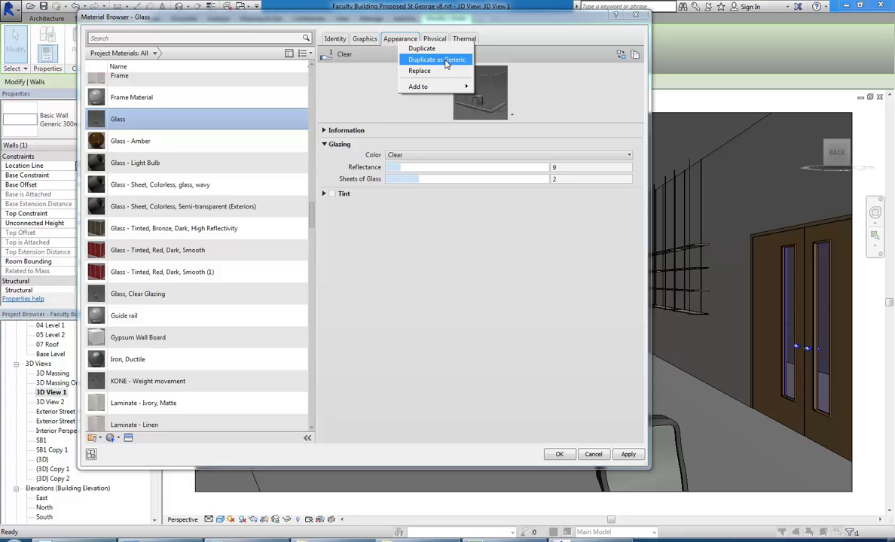
pyautogui.click(139, 163)
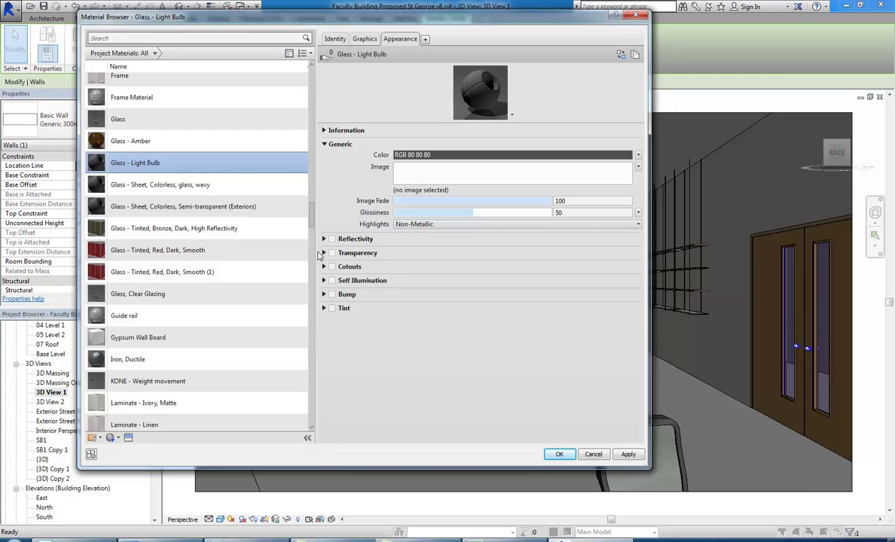
pyautogui.click(119, 119)
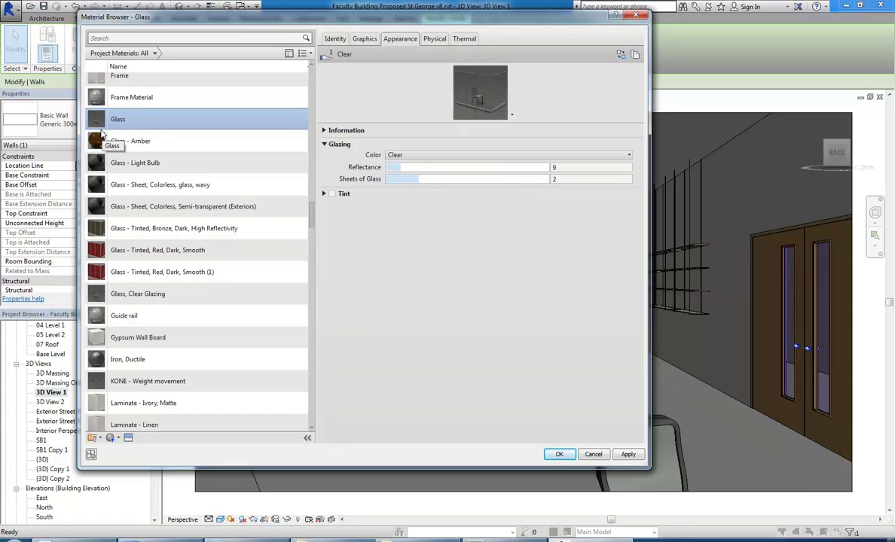
pyautogui.click(129, 165)
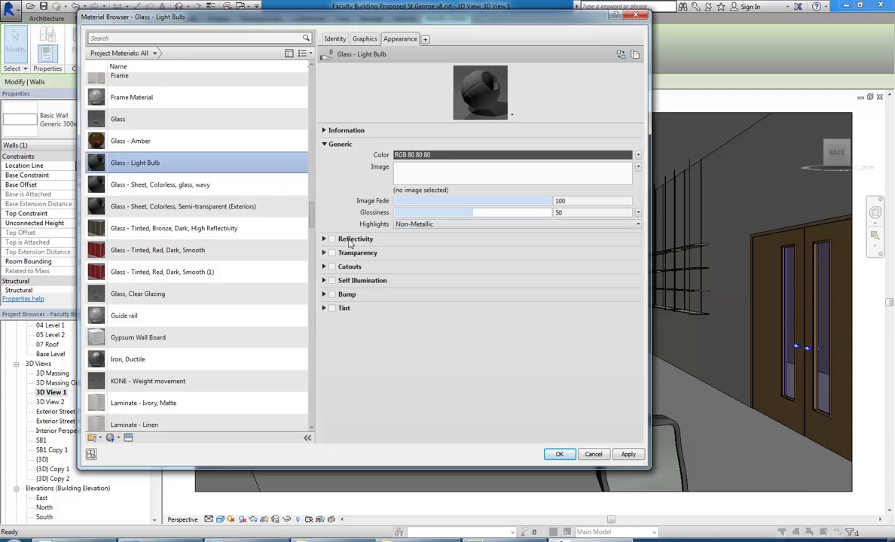
pyautogui.click(324, 239)
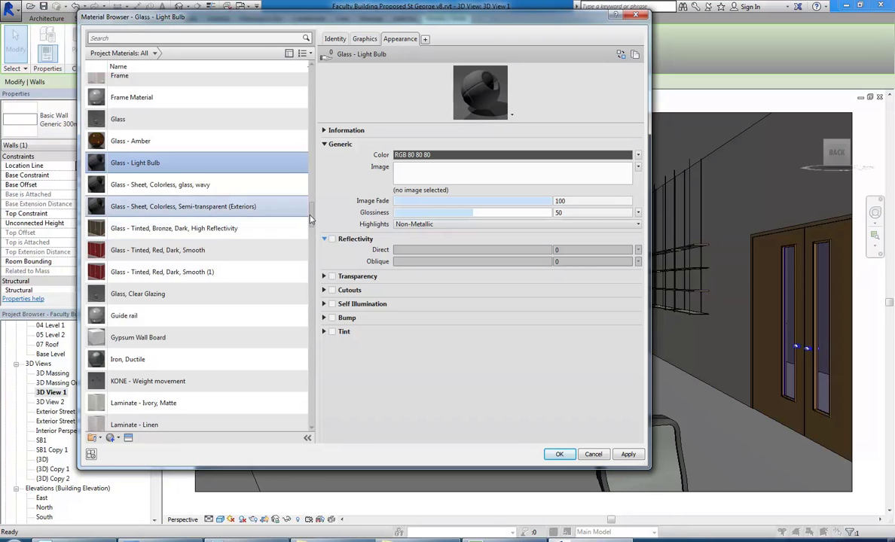
pyautogui.scroll(-6, 291, 215)
pyautogui.scroll(-2, 312, 249)
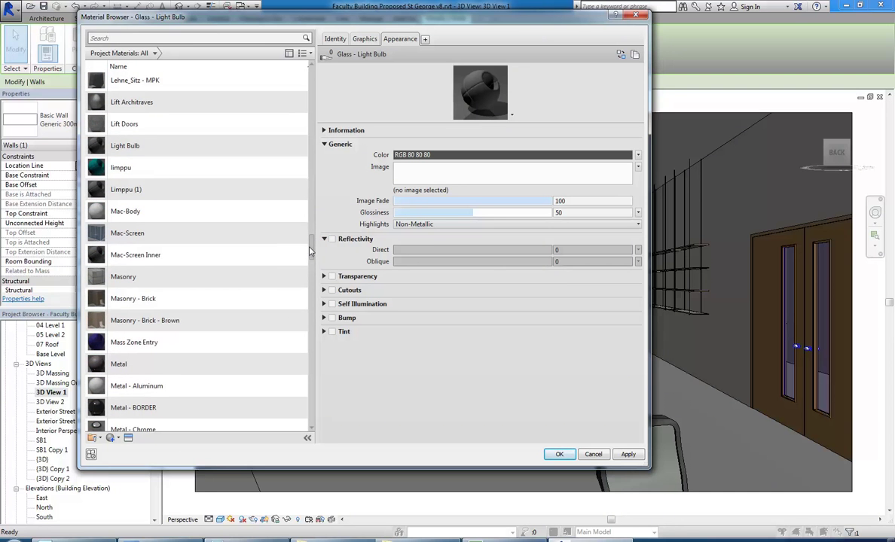
# Examine the Masonry - Brick appearance image and the texture types available for it
pyautogui.click(162, 299)
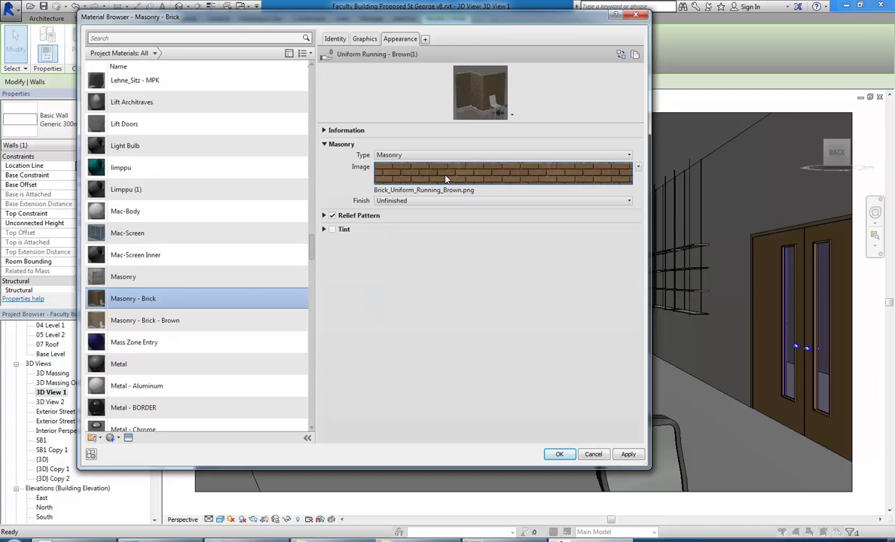
pyautogui.moveTo(445, 178)
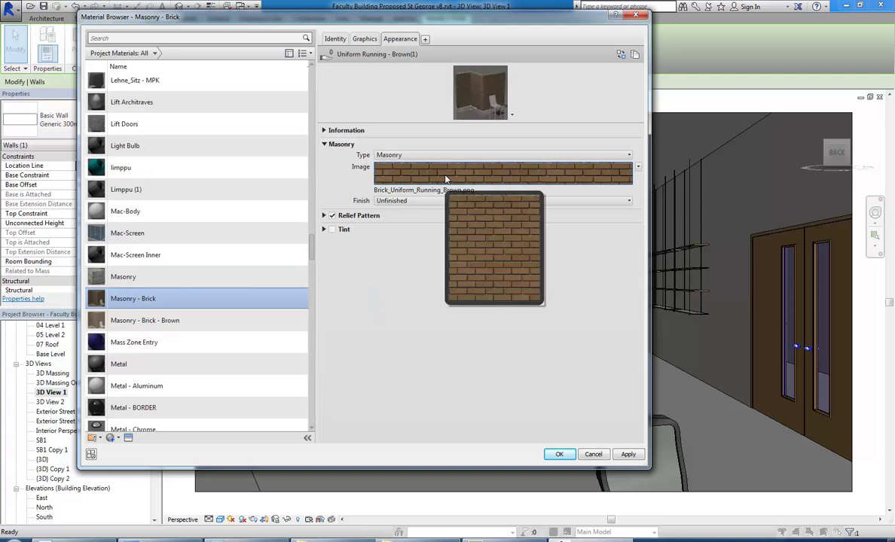
pyautogui.click(637, 168)
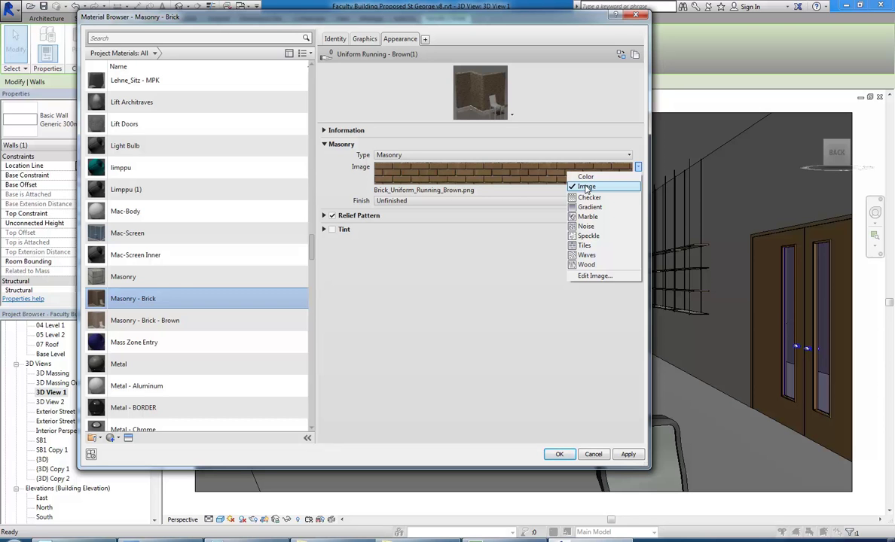
pyautogui.click(480, 265)
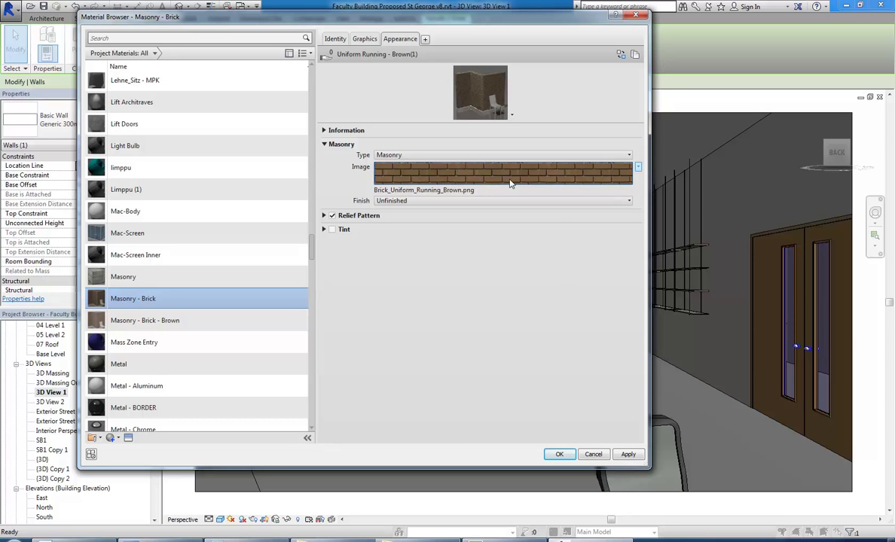
# Replace the Masonry - Brick image with a Checker texture and examine its offset and sample size settings
pyautogui.click(638, 167)
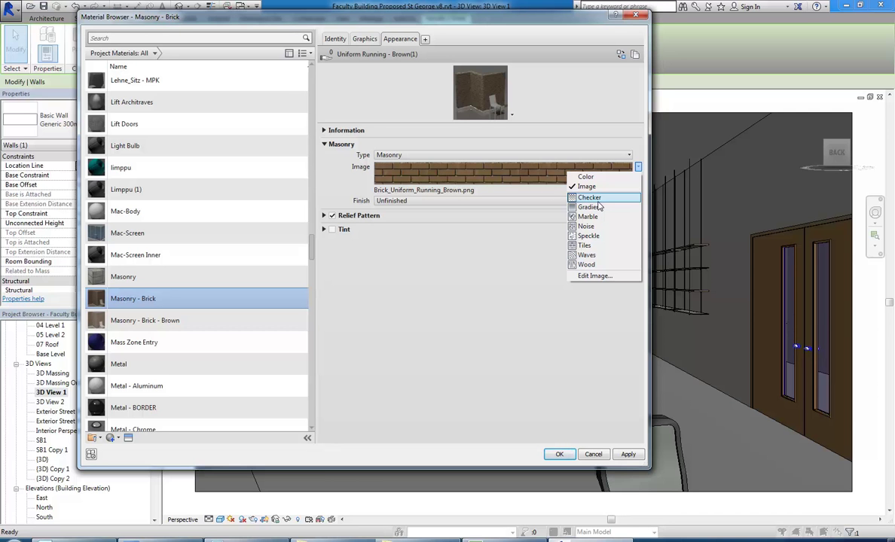
pyautogui.click(599, 199)
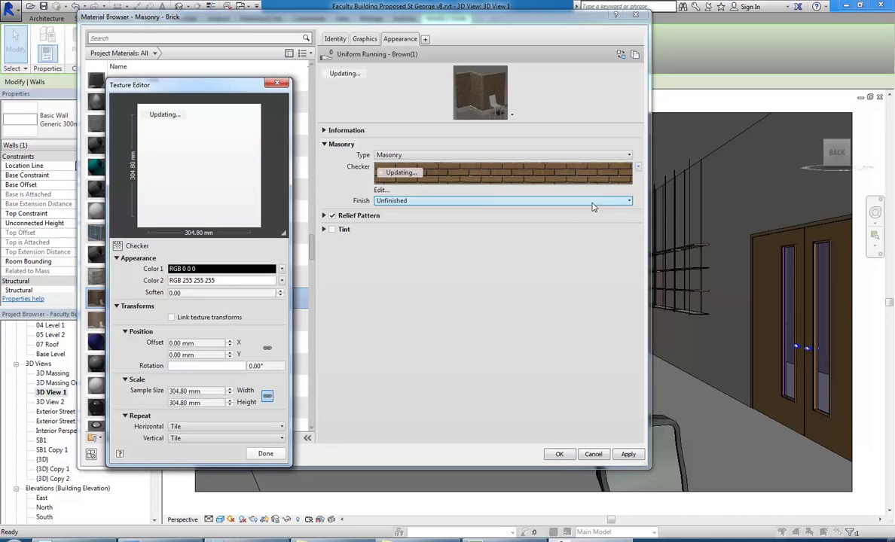
pyautogui.moveTo(188, 85); pyautogui.dragTo(346, 46)
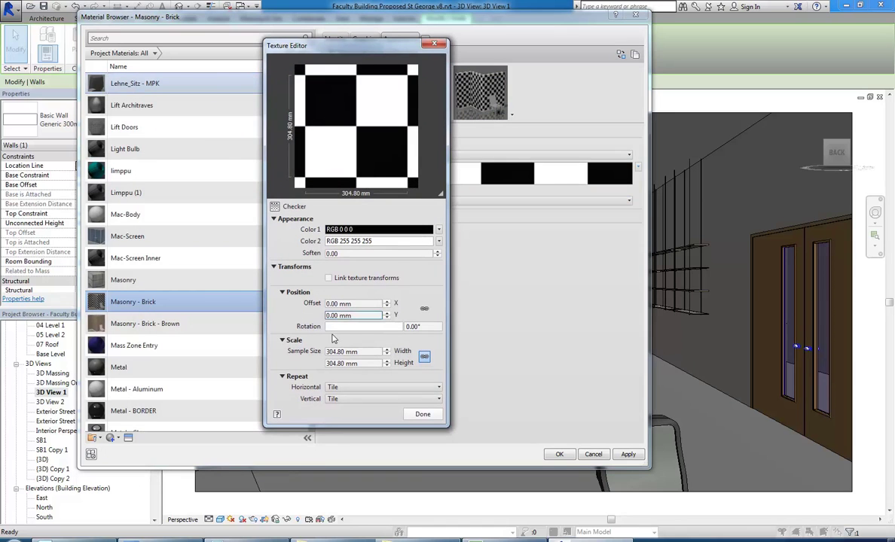
pyautogui.moveTo(355, 427); pyautogui.dragTo(355, 484)
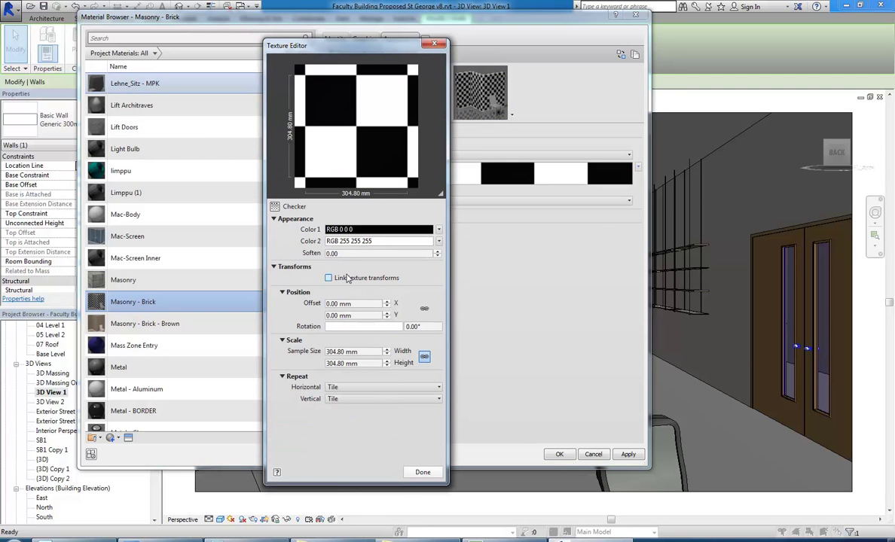
pyautogui.click(343, 315)
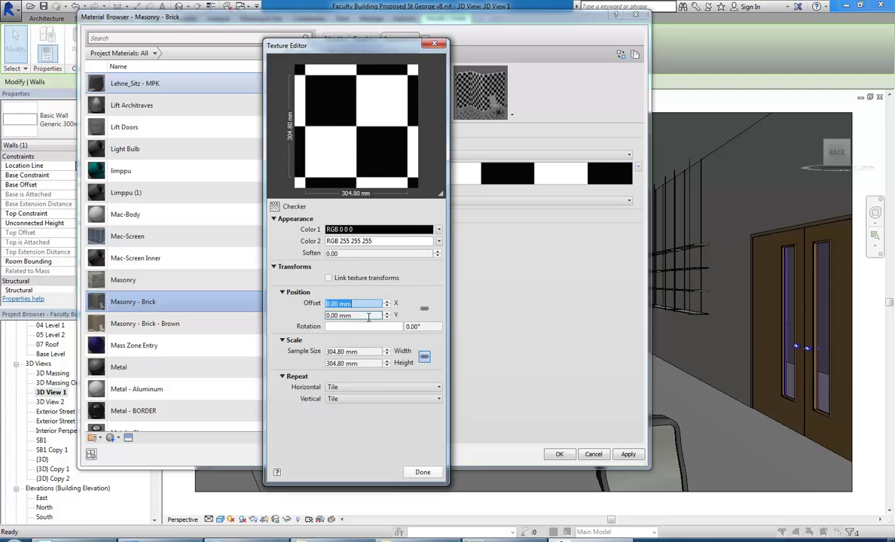
pyautogui.press('Tab')
pyautogui.press('Tab')
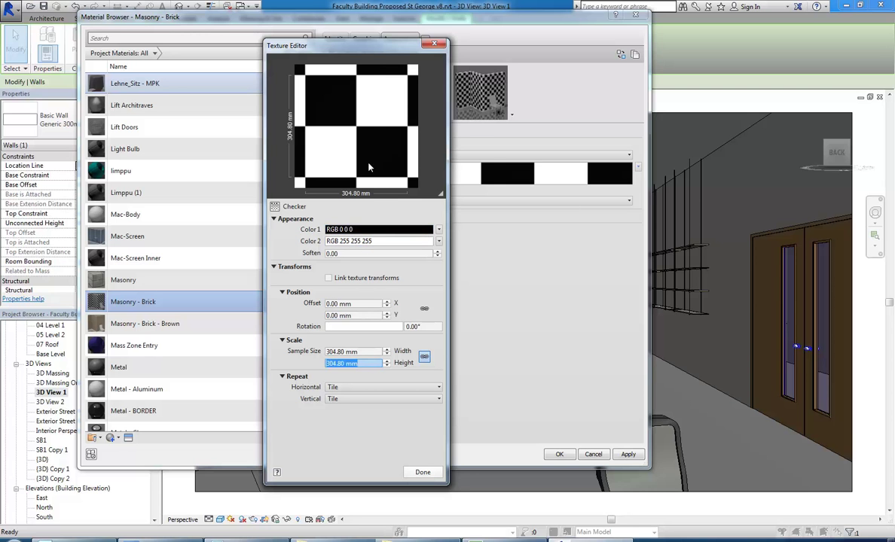
pyautogui.click(421, 472)
# Change the Masonry - Brick texture to Wood and examine its colour and noise settings
pyautogui.click(637, 166)
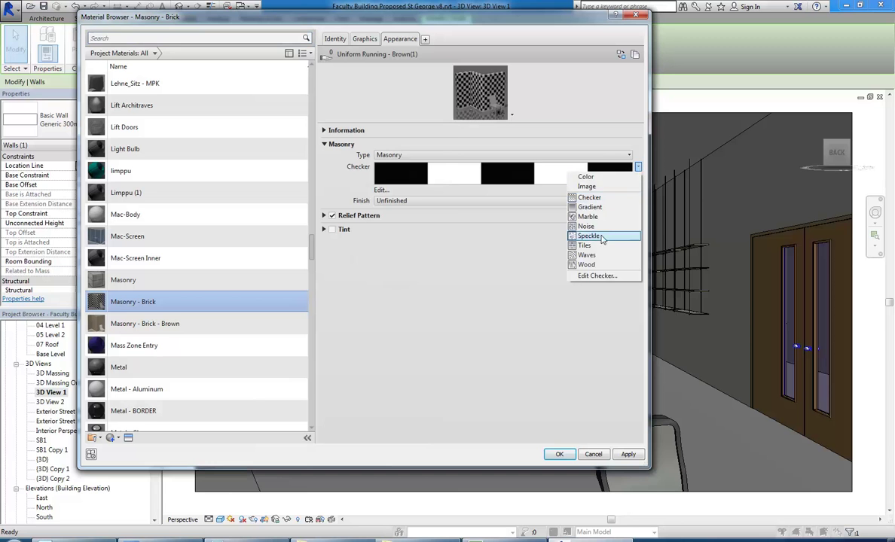
pyautogui.click(587, 264)
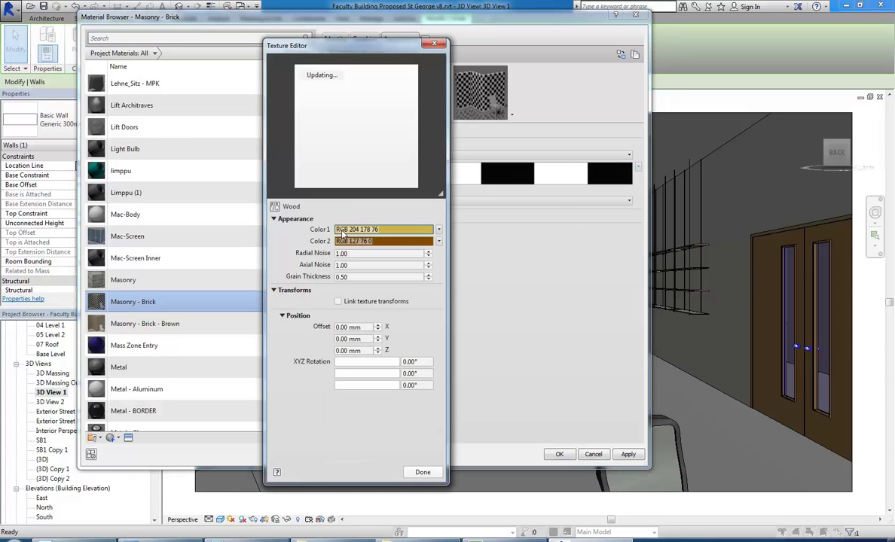
pyautogui.click(362, 255)
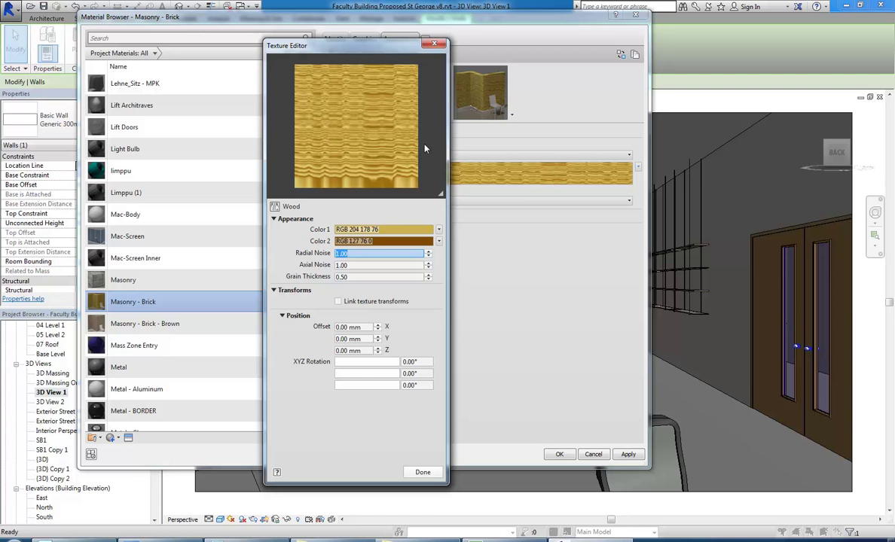
pyautogui.click(423, 473)
# Restore the Image texture of Masonry - Brick using Brick_Uniform_Running_Brown.png
pyautogui.click(637, 167)
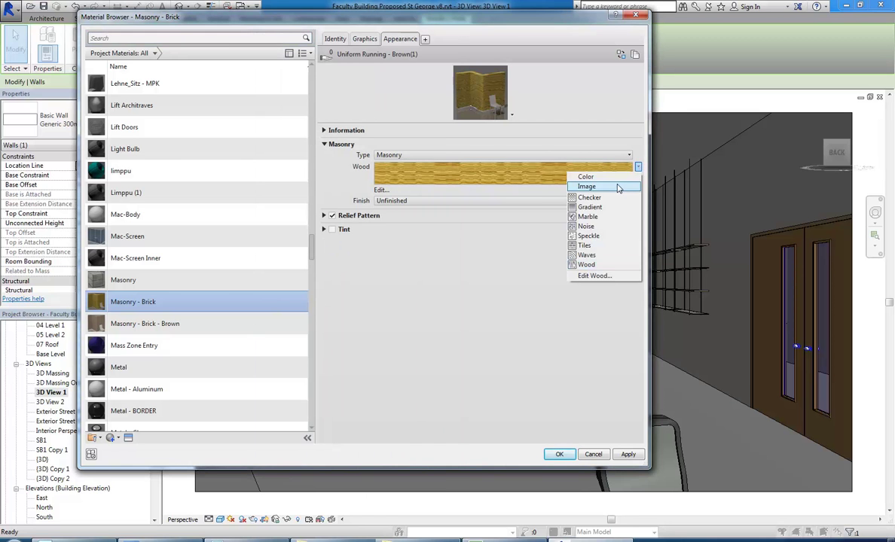
pyautogui.click(612, 186)
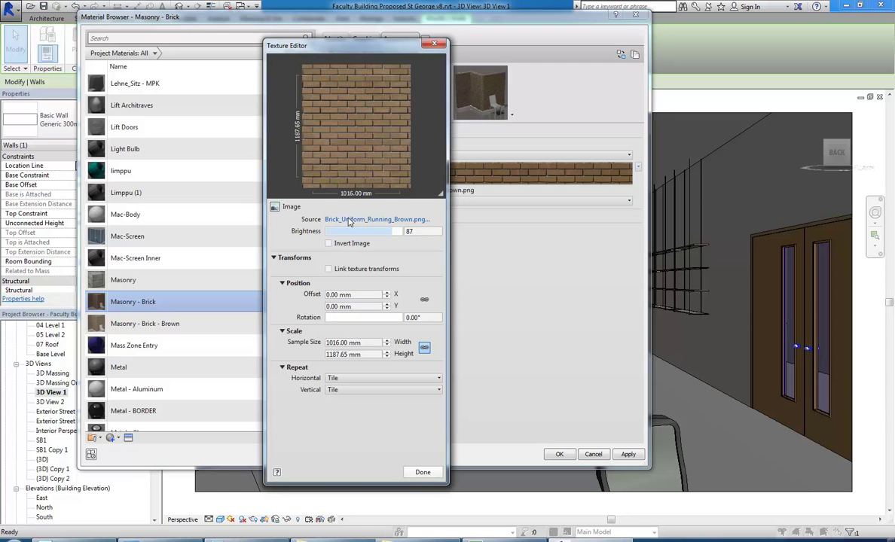
pyautogui.click(433, 44)
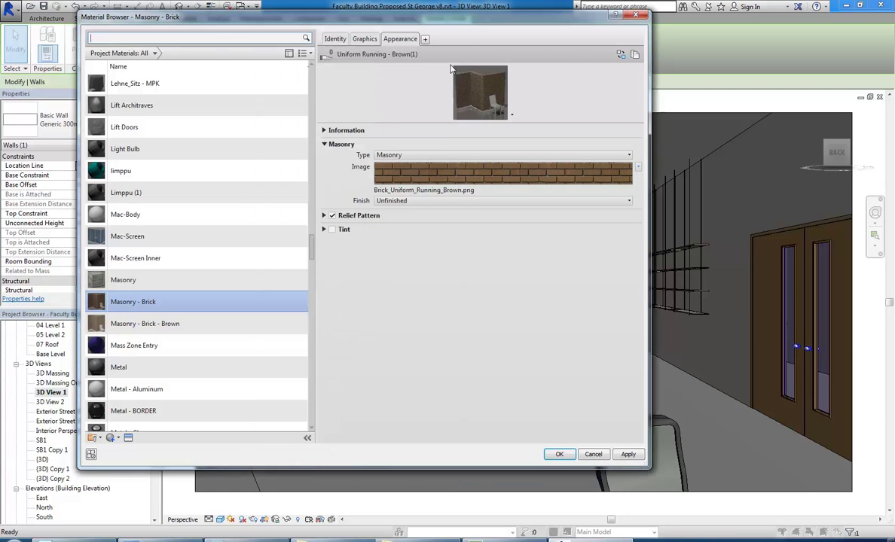
# Examine the brick image's texture settings and browse the source images in the Mats folder, keeping Brick_Uniform_Running_Brown.png
pyautogui.click(439, 181)
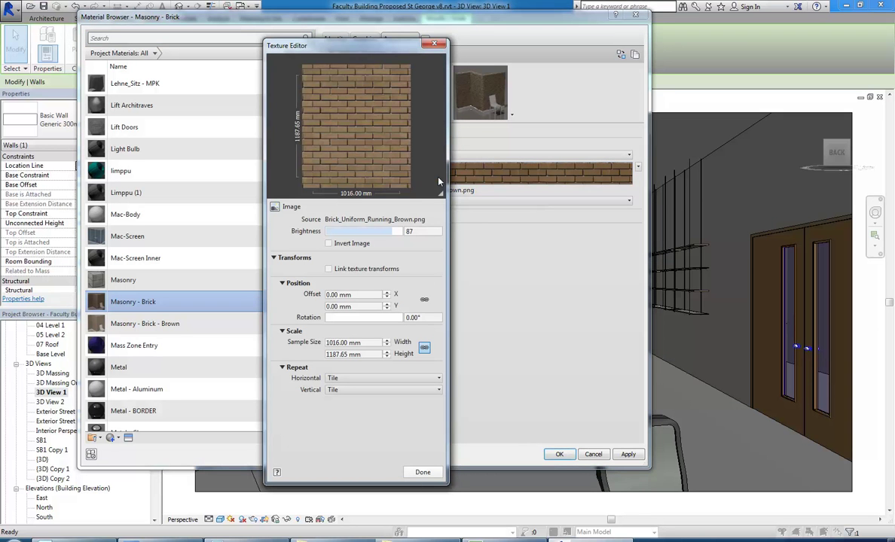
pyautogui.click(360, 220)
pyautogui.click(692, 449)
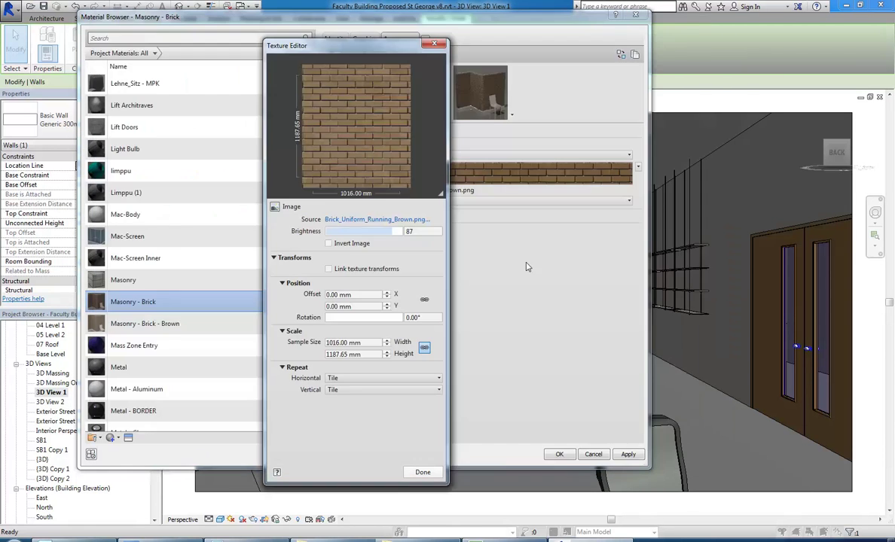
pyautogui.click(434, 43)
pyautogui.click(399, 191)
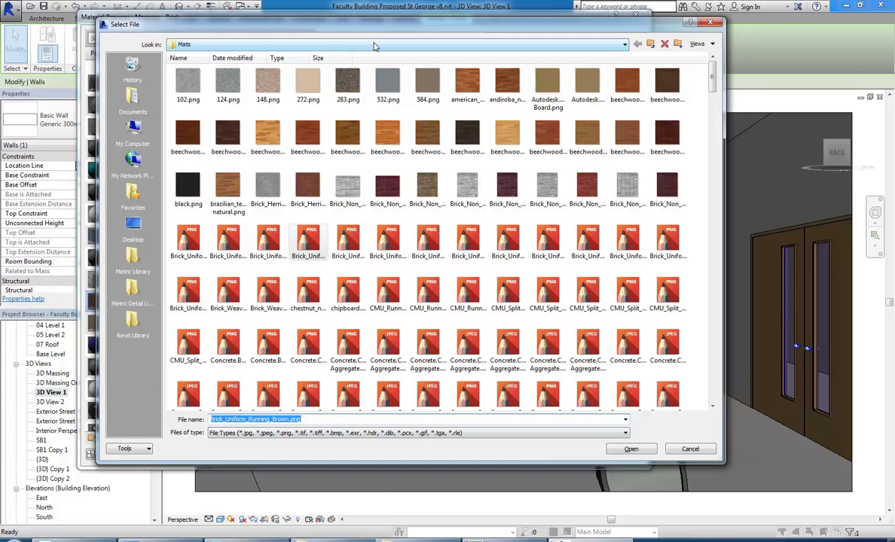
pyautogui.moveTo(712, 76)
pyautogui.mouseDown()
pyautogui.moveTo(715, 301)
pyautogui.moveTo(734, 397)
pyautogui.moveTo(701, 66)
pyautogui.mouseUp()
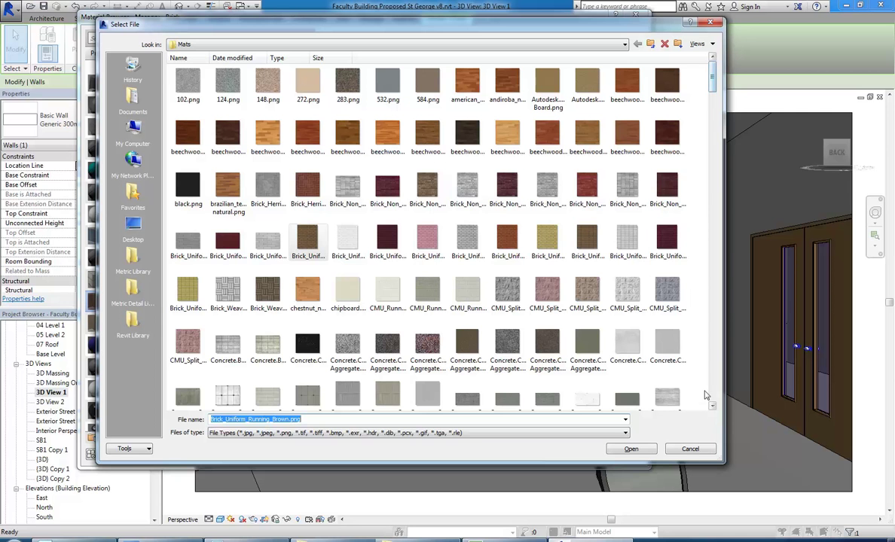
pyautogui.press('Return')
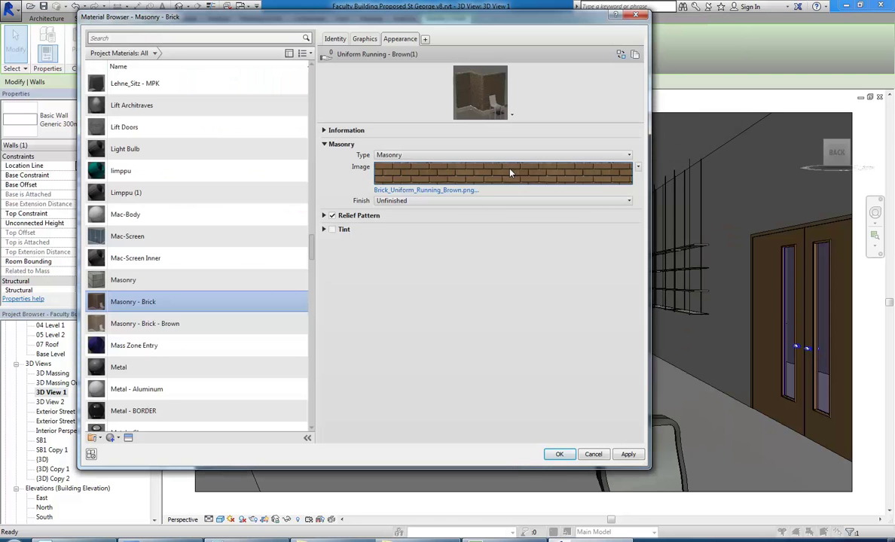
# Start choosing a replacement for the brick image and view the Mats images in texture folder 1
pyautogui.moveTo(510, 173)
pyautogui.moveTo(435, 179)
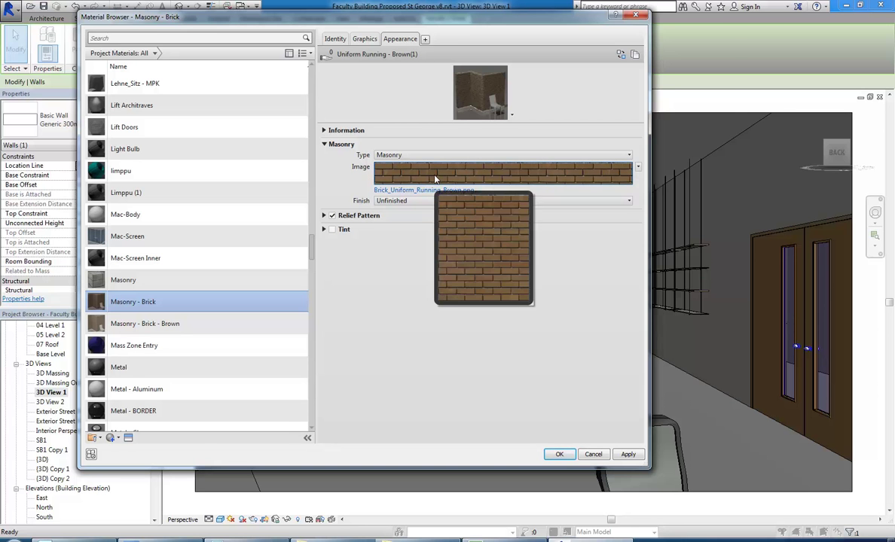
pyautogui.click(427, 192)
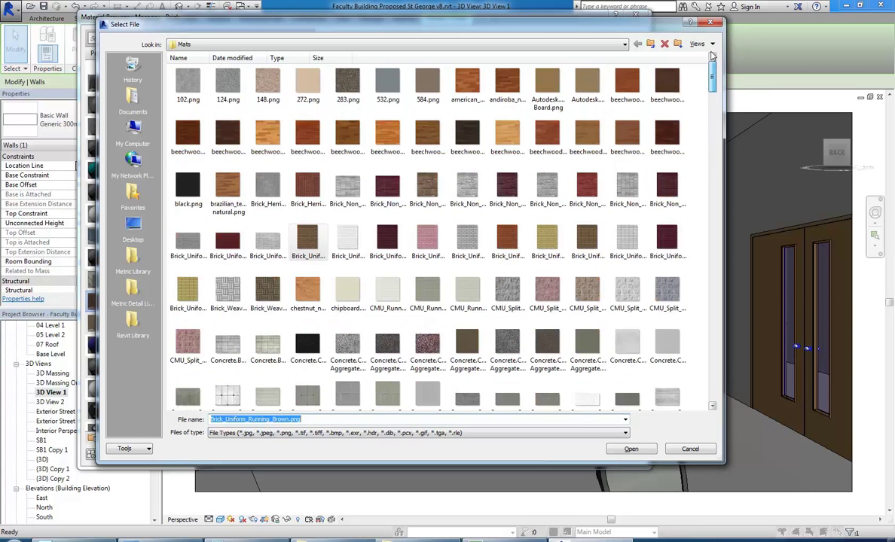
pyautogui.click(538, 45)
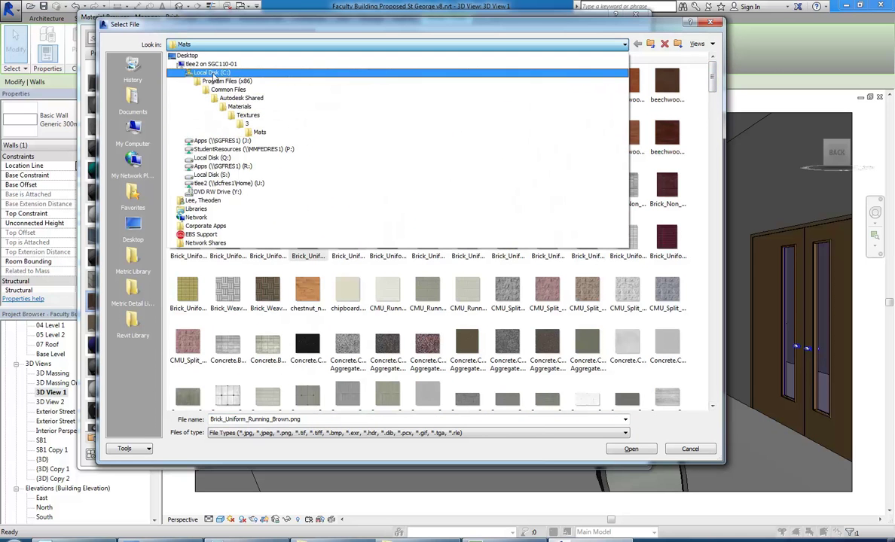
pyautogui.click(252, 124)
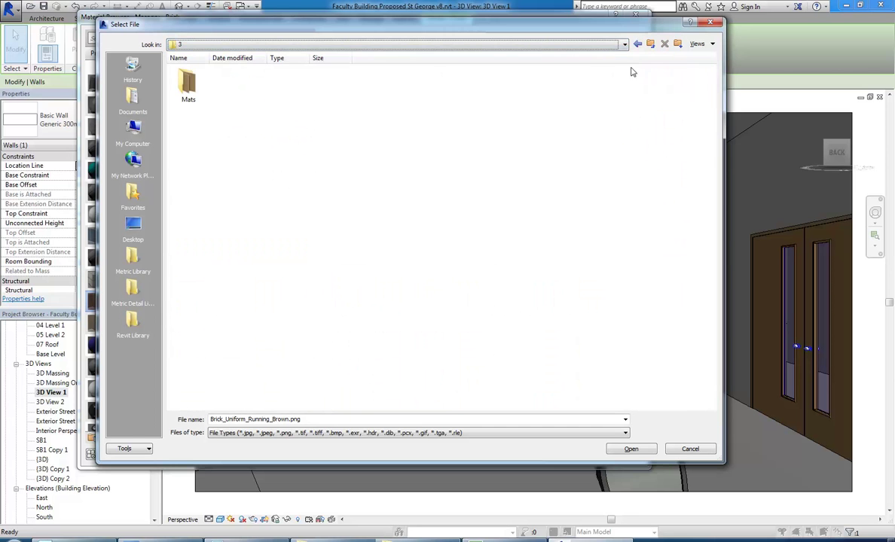
pyautogui.click(652, 45)
pyautogui.doubleClick(186, 90)
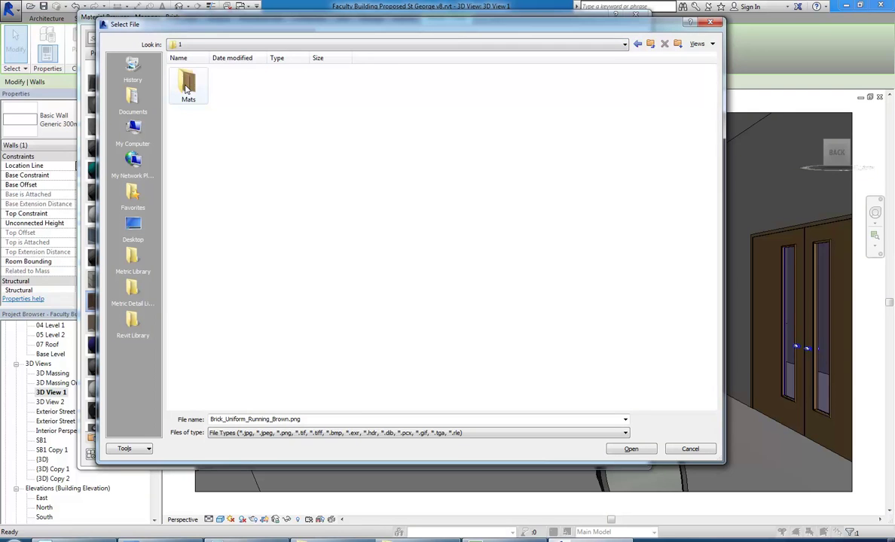
pyautogui.doubleClick(186, 90)
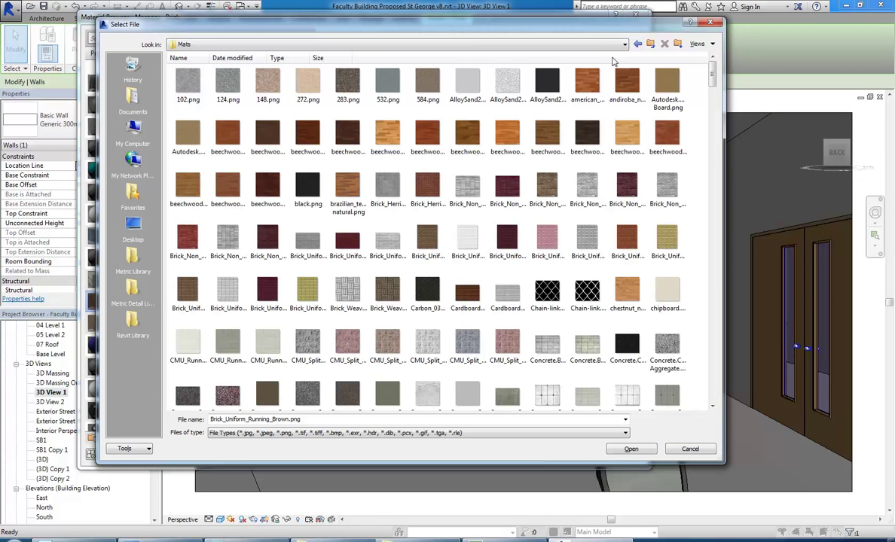
# Compare the Mats images in texture folders 2 and 3
pyautogui.click(651, 46)
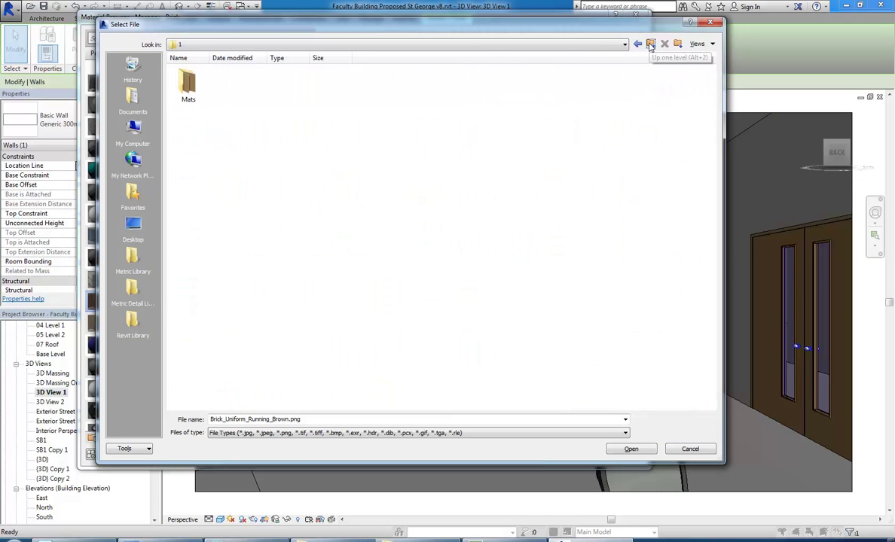
pyautogui.click(652, 45)
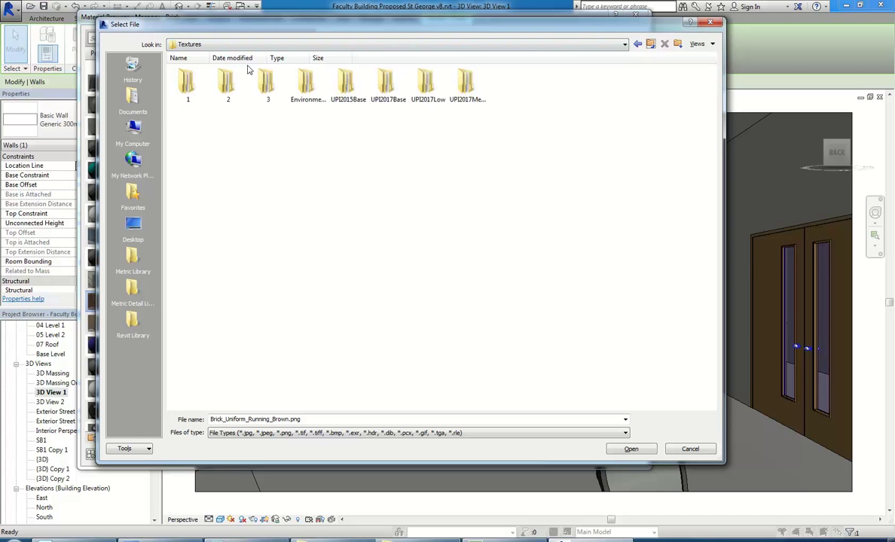
pyautogui.doubleClick(234, 92)
pyautogui.doubleClick(198, 95)
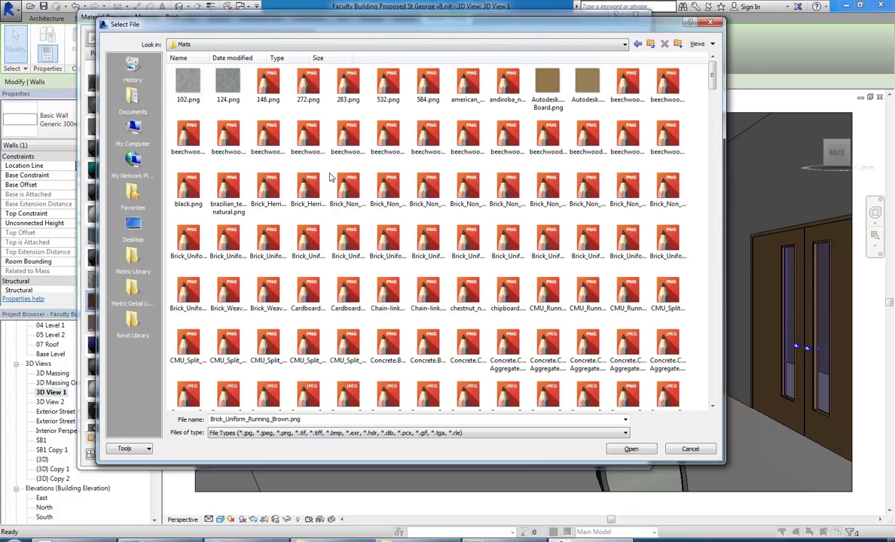
pyautogui.click(651, 44)
pyautogui.click(652, 44)
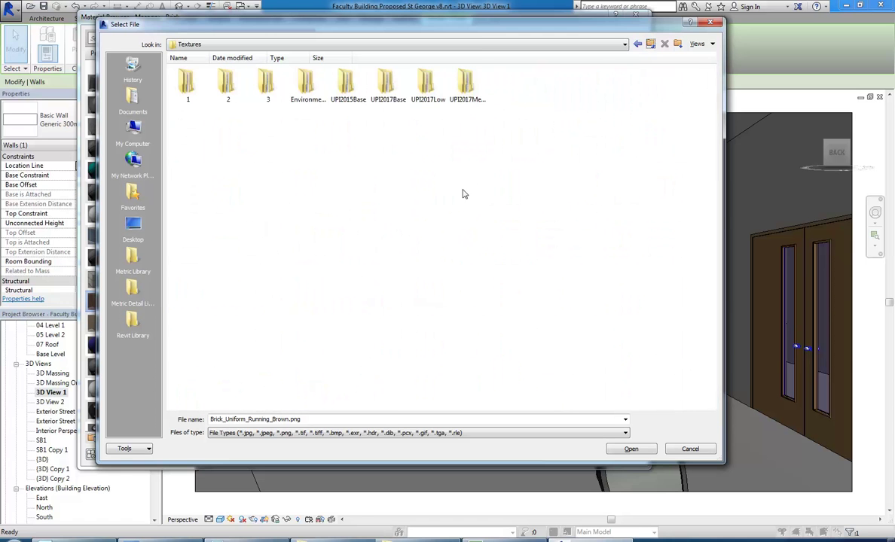
pyautogui.doubleClick(267, 84)
pyautogui.doubleClick(187, 85)
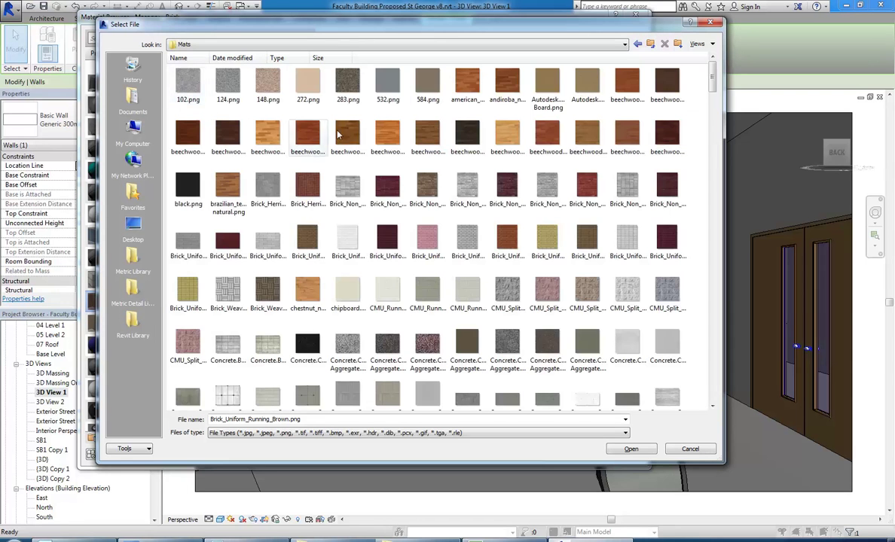
# Browse the StudentResources (P:) drive to the 2nd Year FT Sem 2 folder inside -- ARCHITECTURAL DRAFTING
pyautogui.click(357, 46)
pyautogui.click(276, 149)
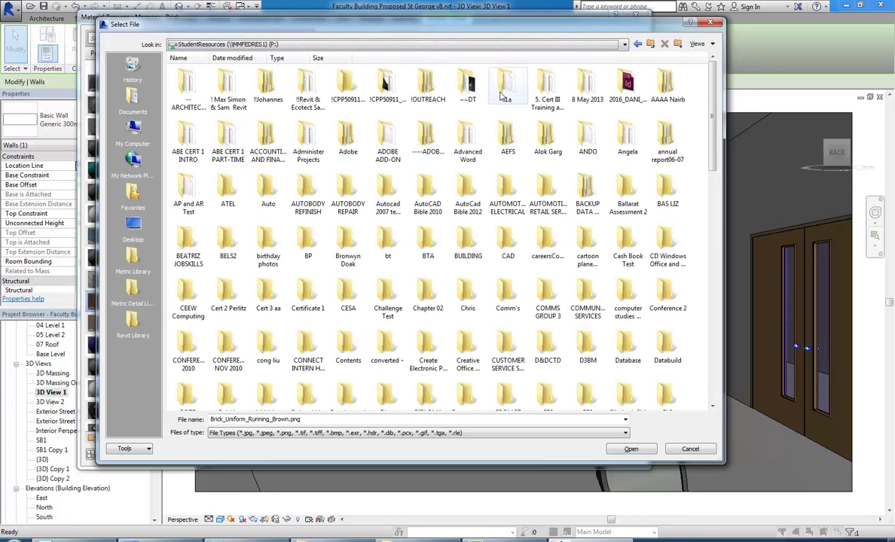
pyautogui.doubleClick(188, 87)
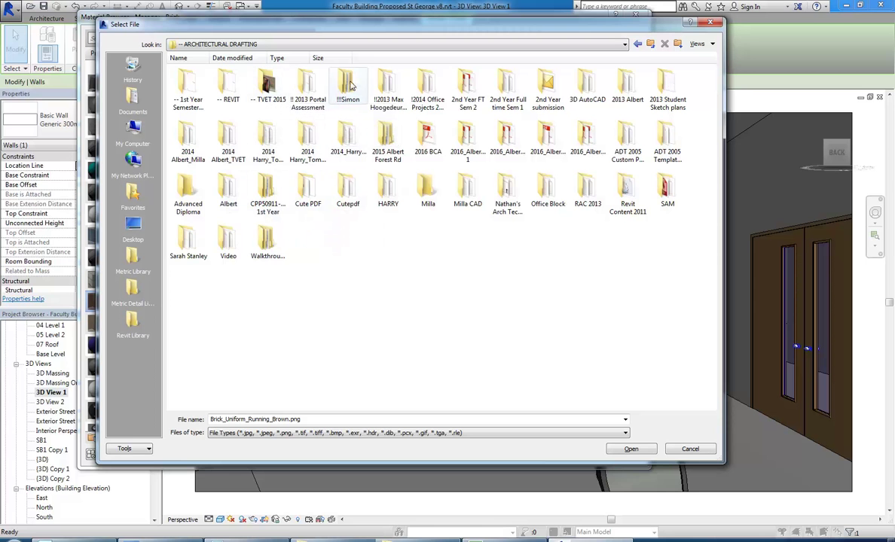
pyautogui.doubleClick(469, 89)
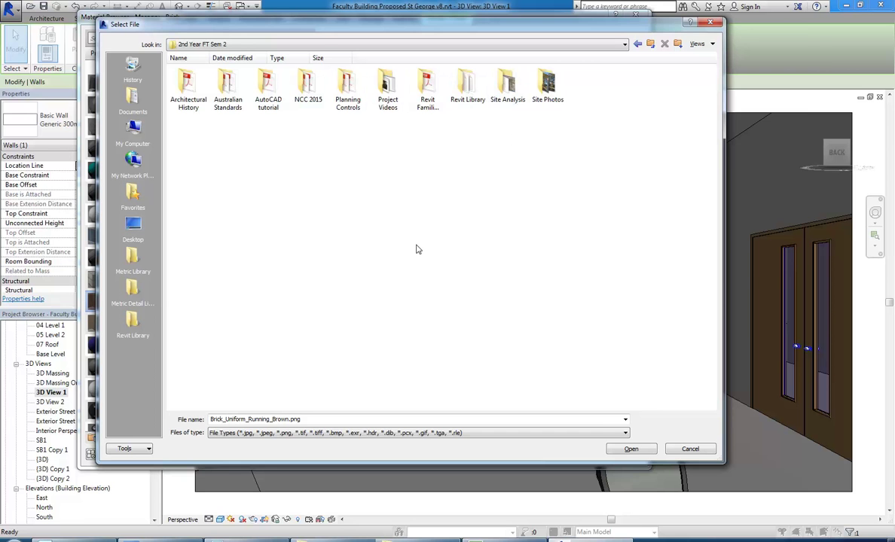
# Switch to a new Windows Explorer window and open EDU_DC_InteriorDesign through Network Shares and StudentResources On dcfnas1
pyautogui.press('super+e')
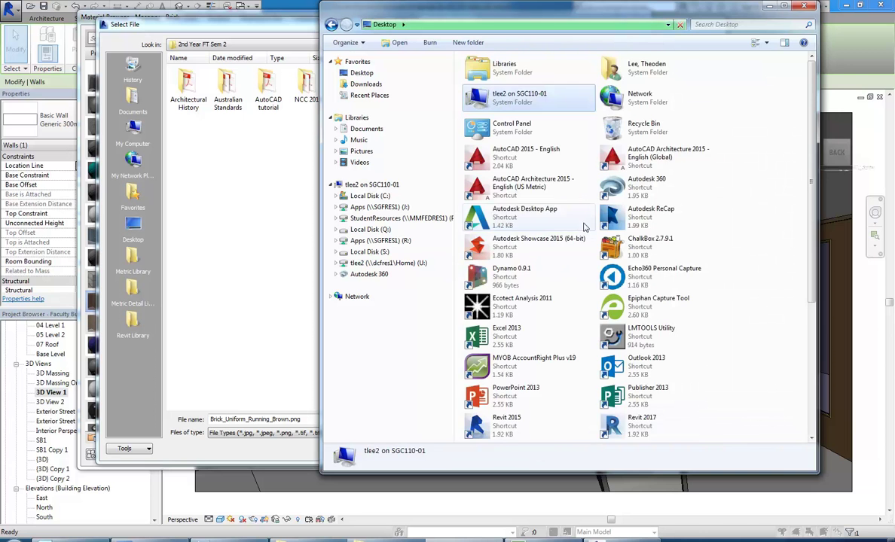
pyautogui.scroll(-5, 616, 362)
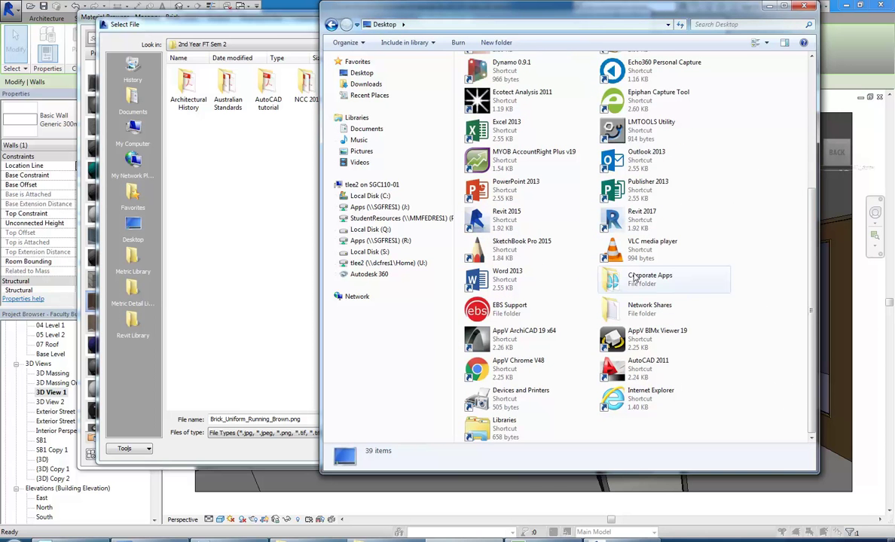
pyautogui.doubleClick(634, 311)
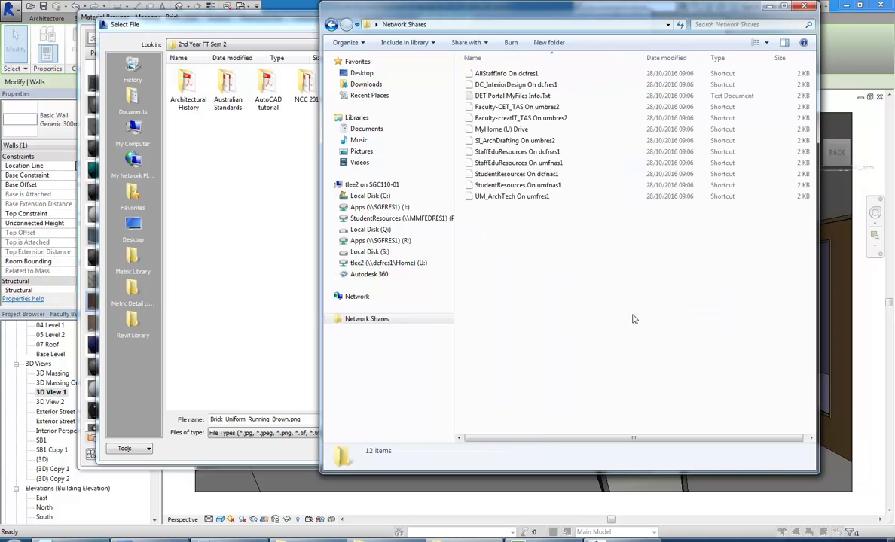
pyautogui.doubleClick(506, 174)
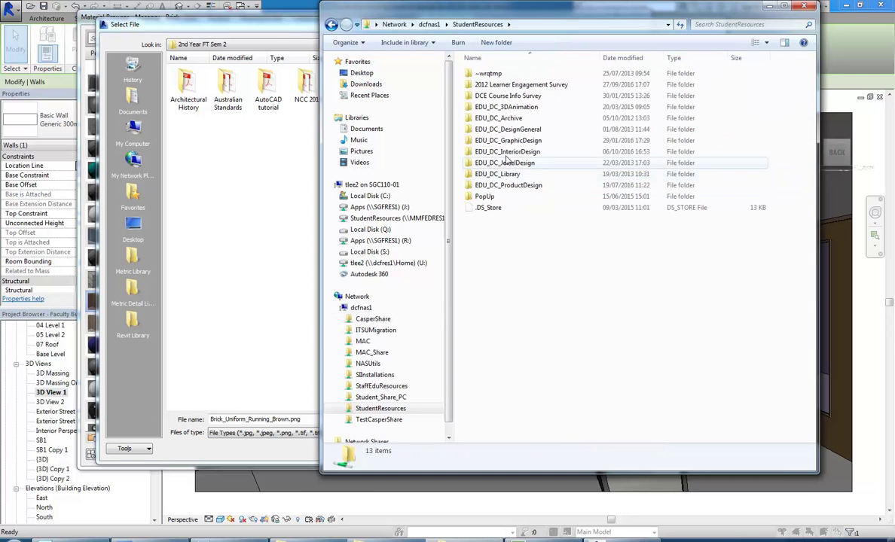
pyautogui.doubleClick(506, 154)
# Copy the Material Images folder from EDU_DC_InteriorDesign
pyautogui.click(490, 247)
pyautogui.scroll(-1, 490, 252)
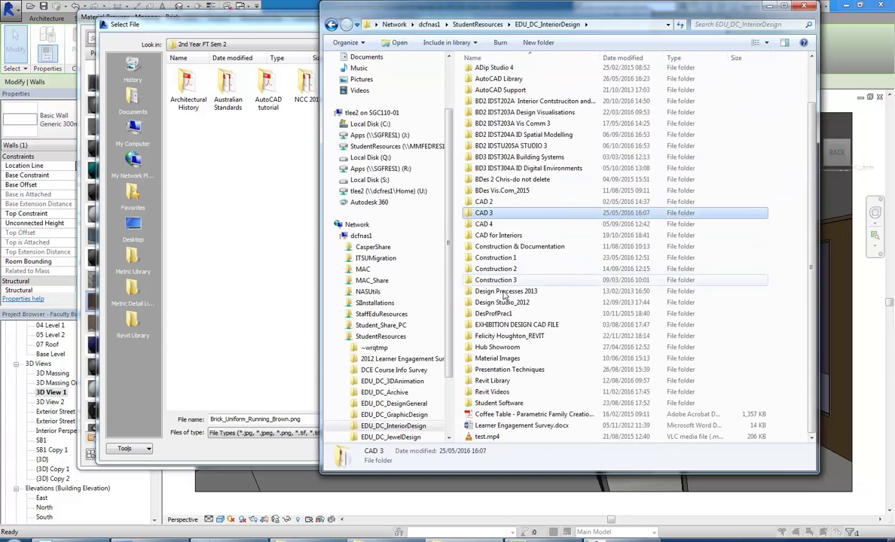
pyautogui.click(494, 359)
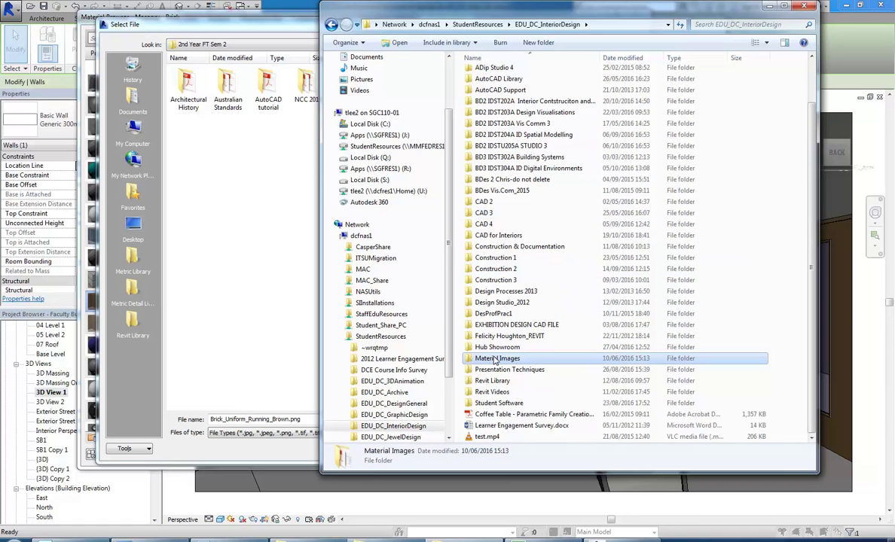
pyautogui.rightClick(494, 361)
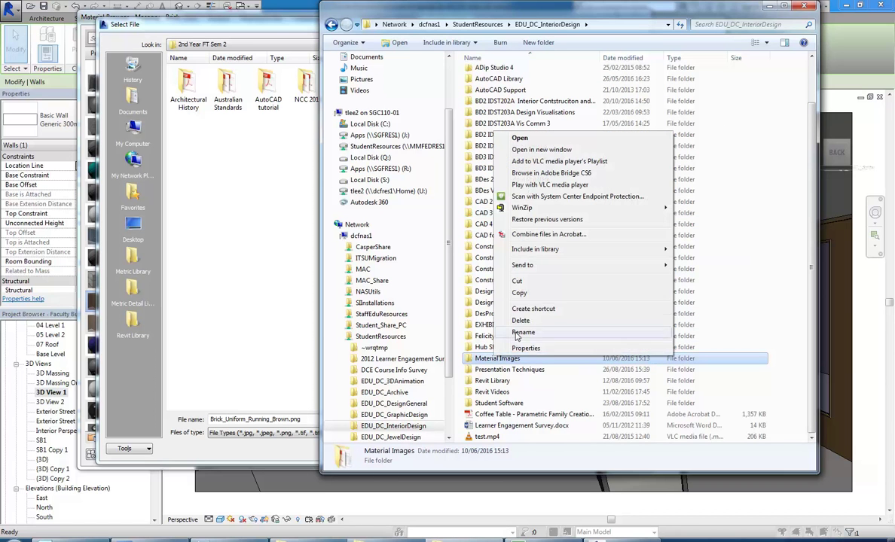
pyautogui.click(528, 296)
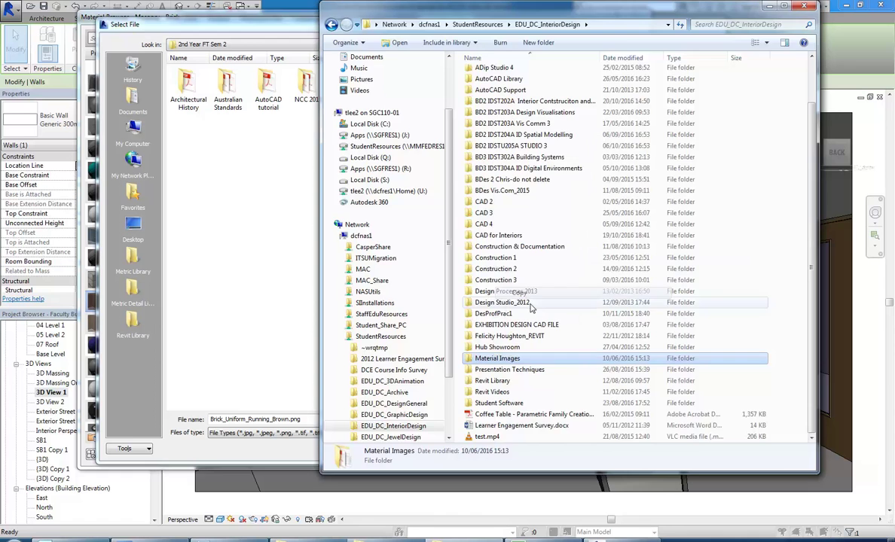
# Return to Revit's file selection and paste the Material Images folder into 2nd Year FT Sem 2, minimizing the copy progress window
pyautogui.click(265, 246)
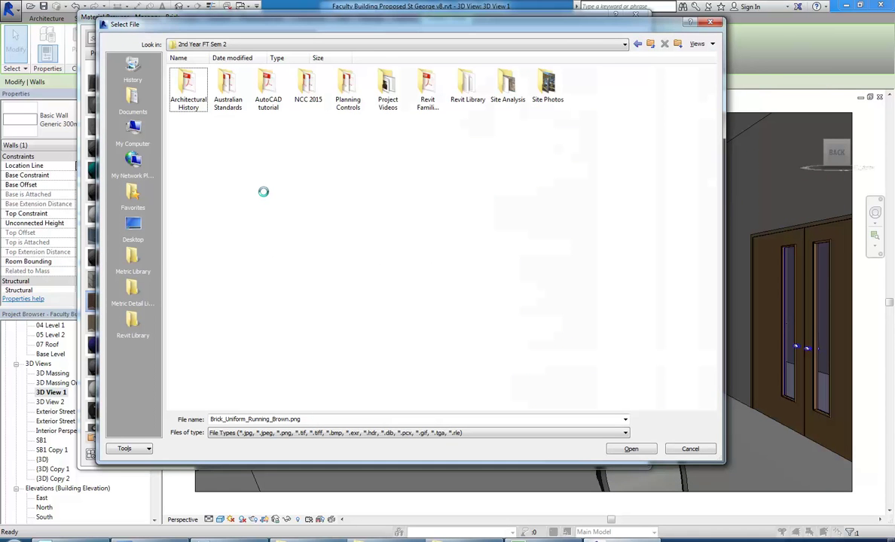
pyautogui.rightClick(263, 191)
pyautogui.click(295, 266)
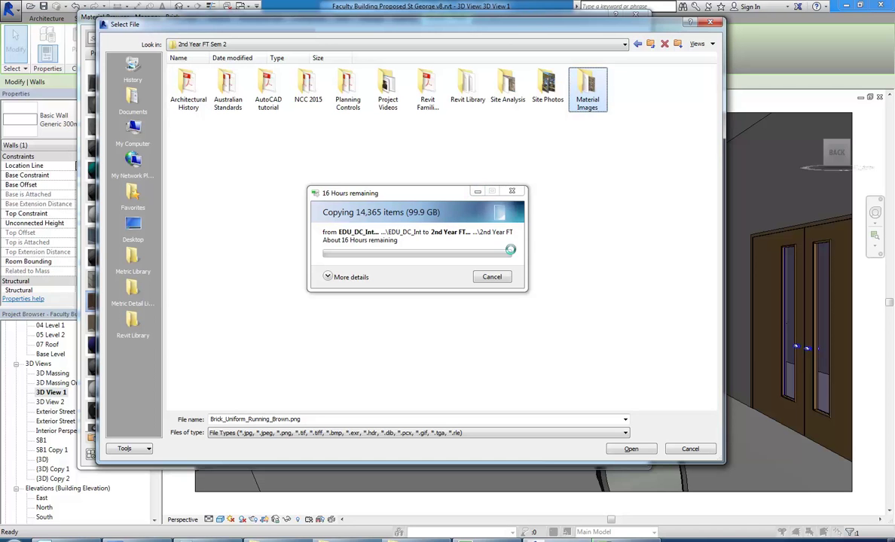
pyautogui.click(477, 191)
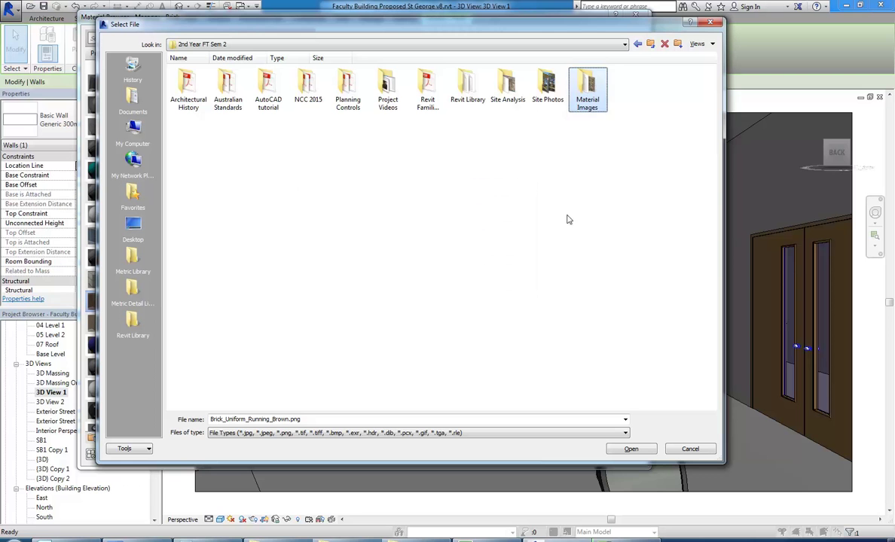
# Open the pasted Material Images folder and look through its image thumbnails, returning to the start of the list
pyautogui.doubleClick(588, 92)
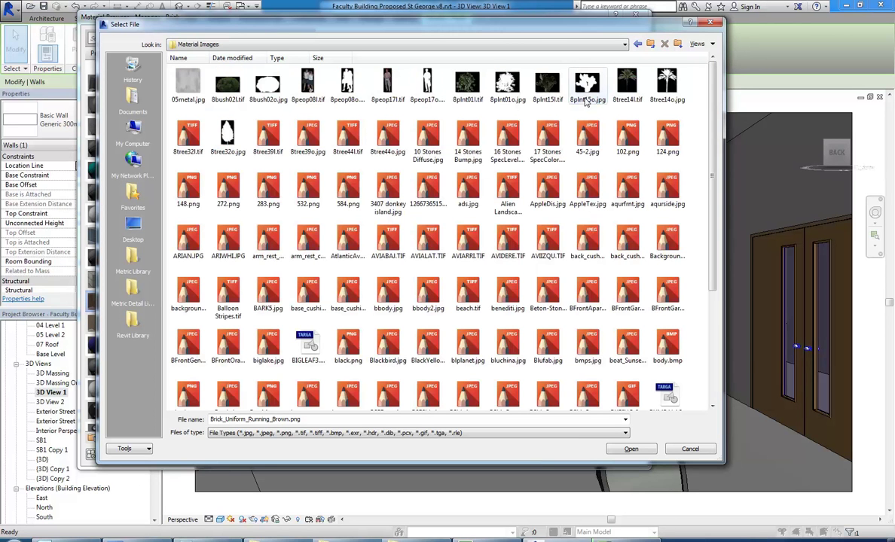
pyautogui.moveTo(713, 177)
pyautogui.mouseDown()
pyautogui.moveTo(716, 290)
pyautogui.moveTo(699, 177)
pyautogui.mouseUp()
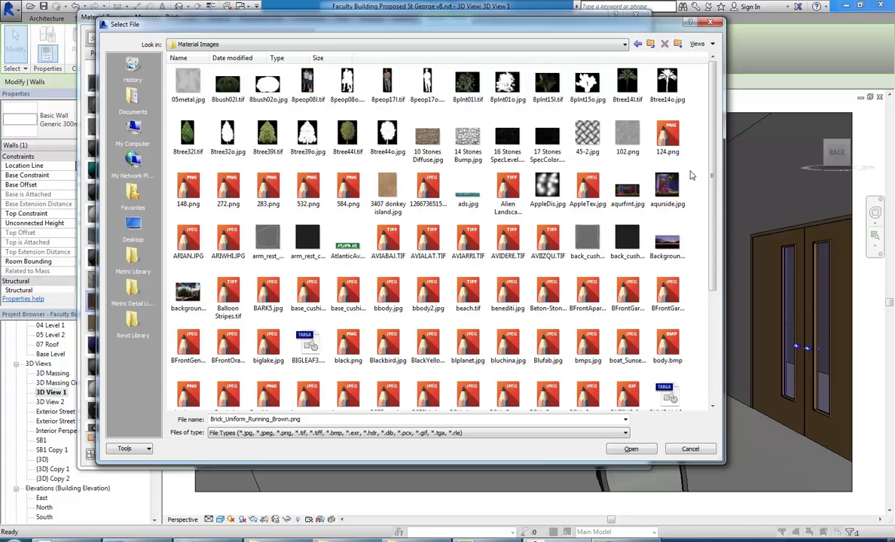
pyautogui.moveTo(711, 227); pyautogui.dragTo(700, 186)
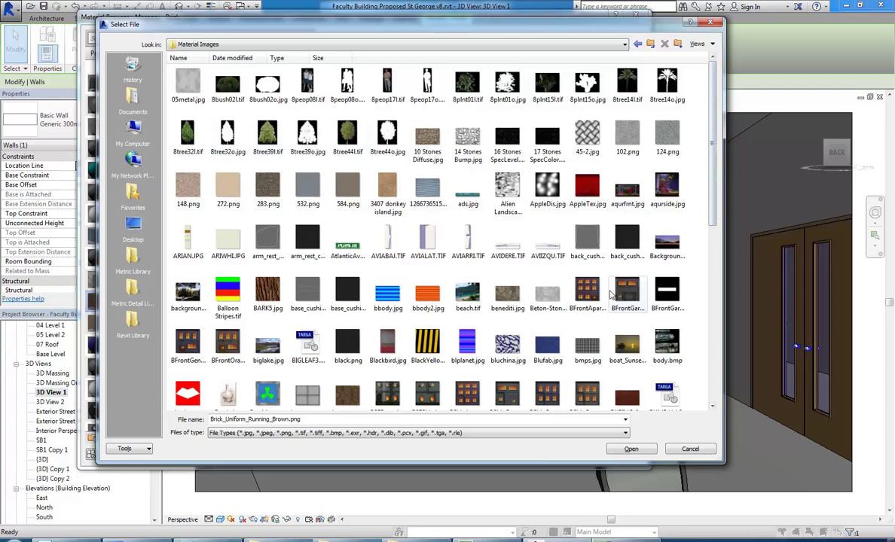
pyautogui.moveTo(712, 147); pyautogui.dragTo(721, 347)
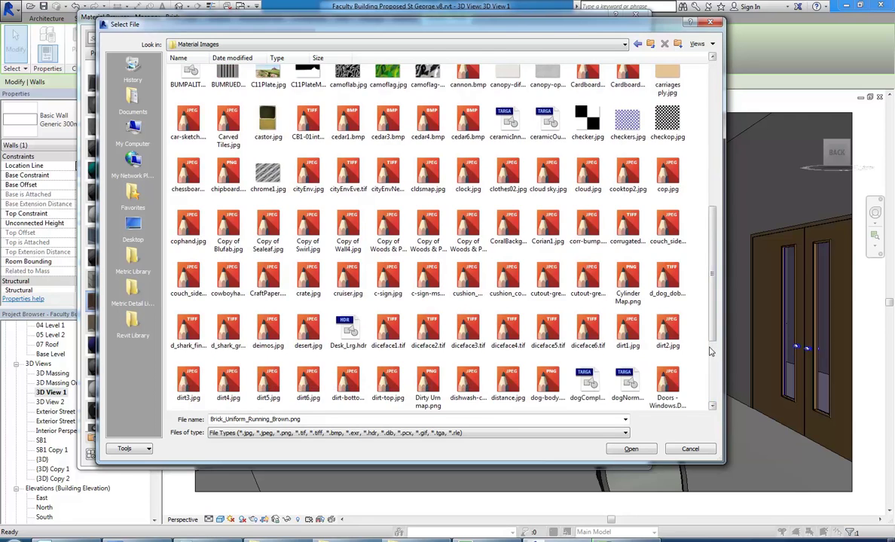
pyautogui.scroll(-3, 707, 243)
pyautogui.moveTo(713, 294)
pyautogui.mouseDown()
pyautogui.moveTo(706, 219)
pyautogui.moveTo(714, 297)
pyautogui.mouseUp()
pyautogui.click(546, 374)
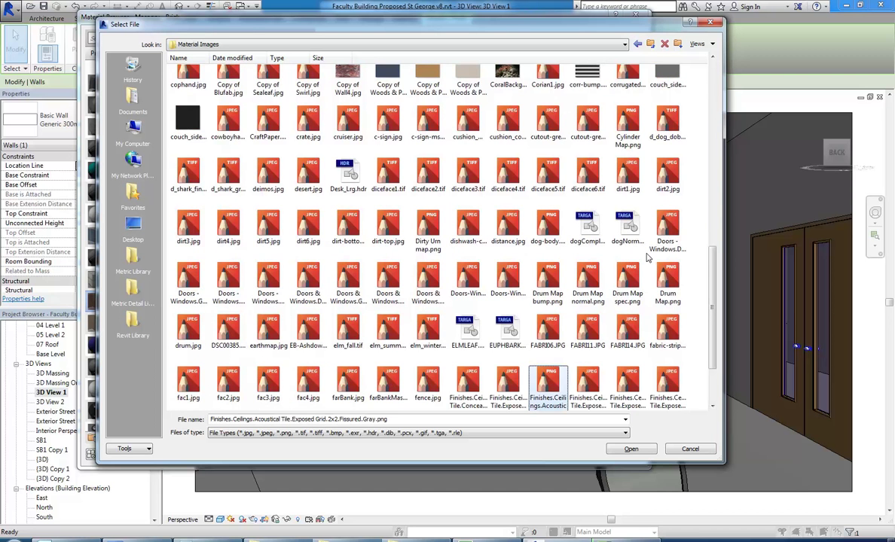
pyautogui.scroll(-3, 712, 302)
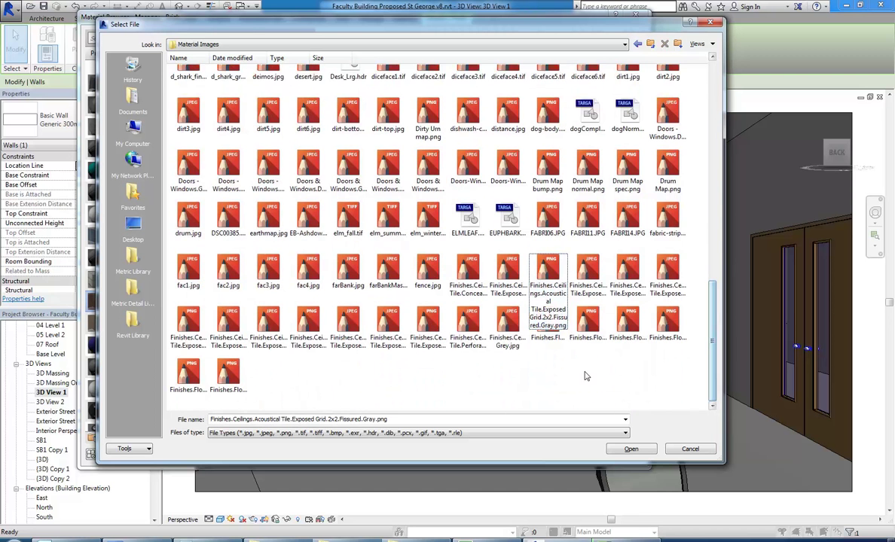
pyautogui.scroll(10, 465, 205)
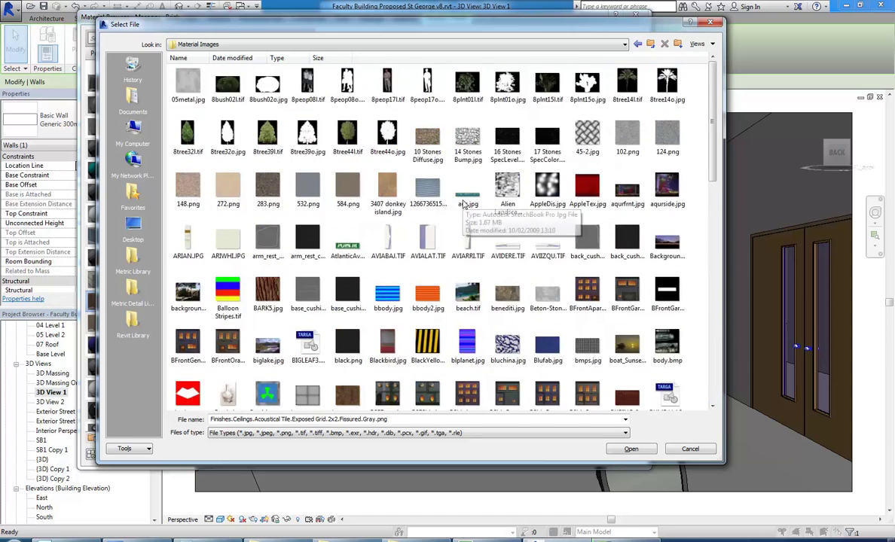
# Review the Material Images thumbnails again, from the first images through to the Finishes files
pyautogui.scroll(-6, 464, 205)
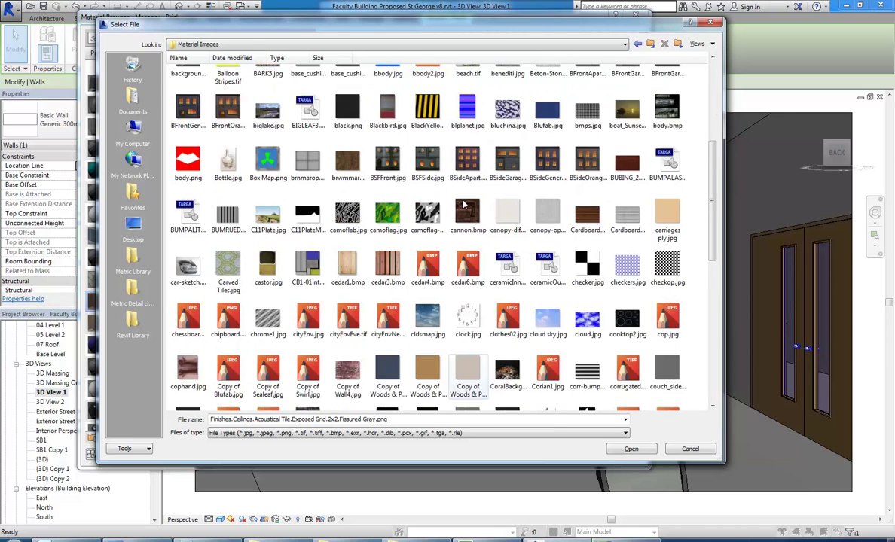
pyautogui.scroll(-2, 512, 210)
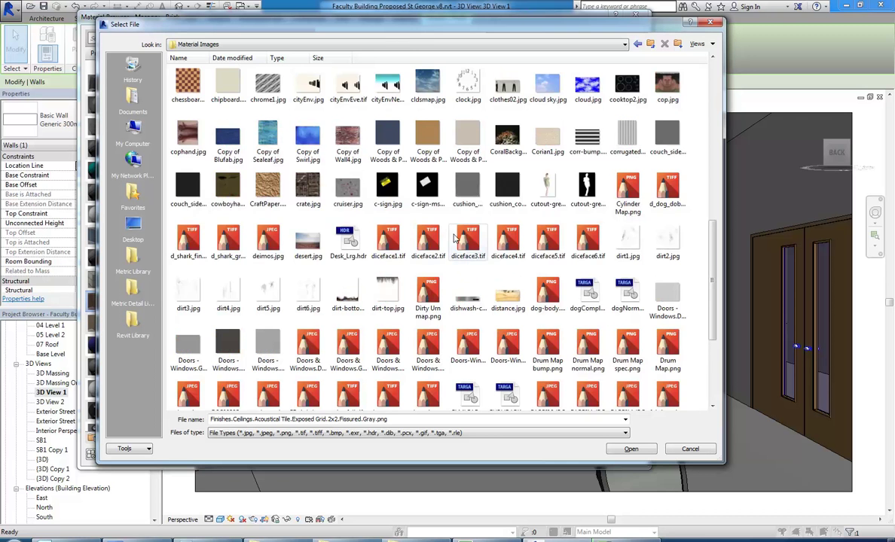
pyautogui.scroll(-3, 455, 240)
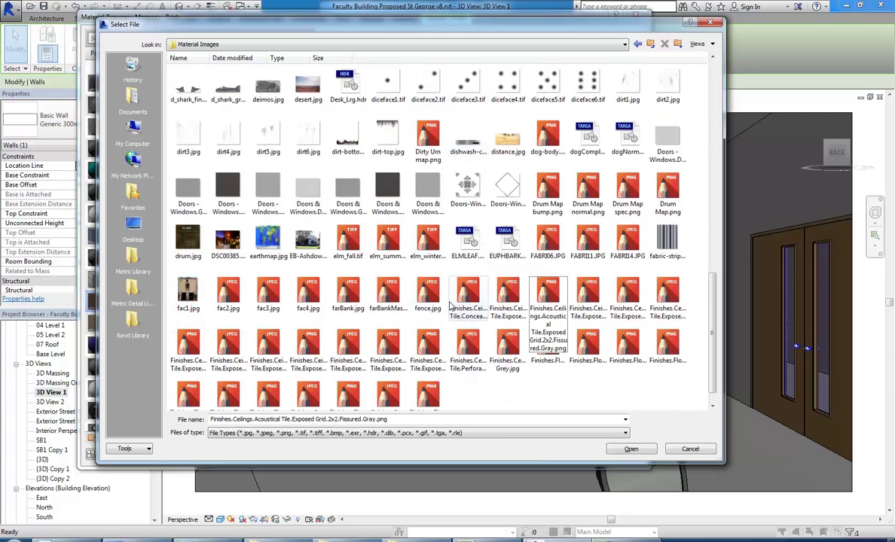
pyautogui.scroll(-1, 452, 301)
pyautogui.scroll(-2, 422, 322)
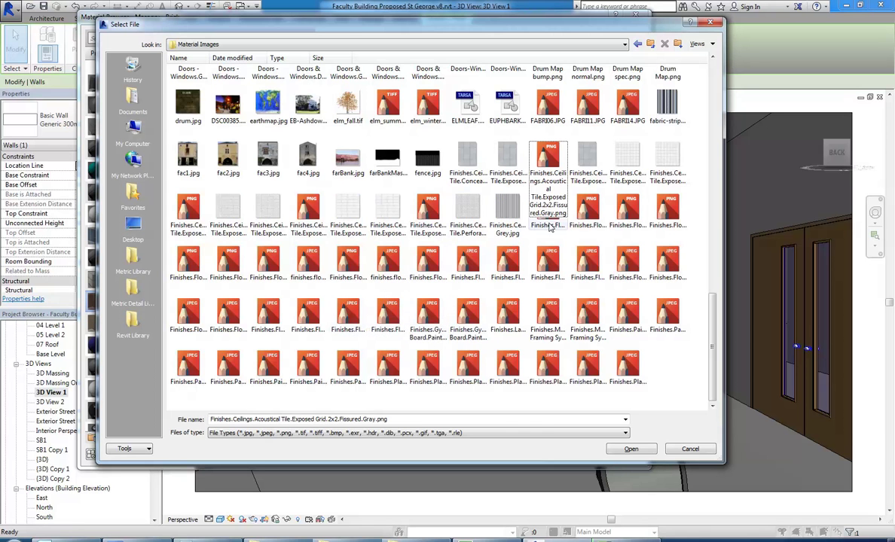
pyautogui.scroll(-1, 332, 294)
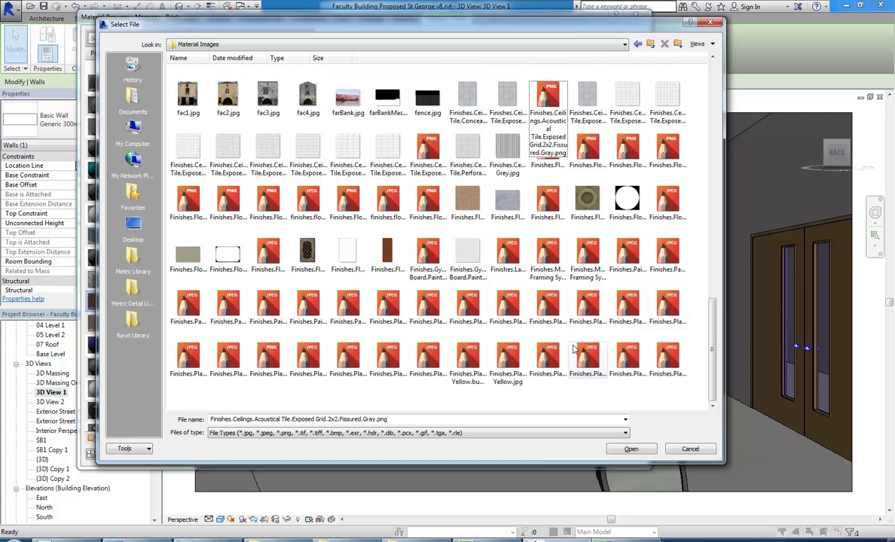
# Examine the individual Finishes paint and plaster images, including Finishes.Plaster.Stucco.Fine.Brown.jpg and Finishes.Plaster.Stucco.Fine.Mauve.bump.jpg
pyautogui.click(387, 360)
pyautogui.click(347, 360)
pyautogui.click(265, 355)
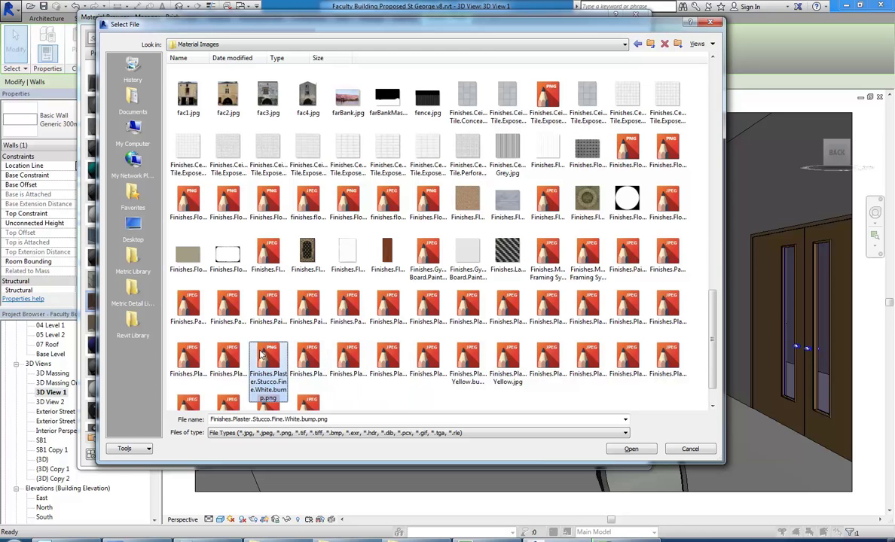
pyautogui.click(228, 356)
pyautogui.click(188, 355)
pyautogui.click(188, 305)
pyautogui.click(227, 305)
pyautogui.click(267, 305)
pyautogui.click(388, 305)
pyautogui.click(512, 307)
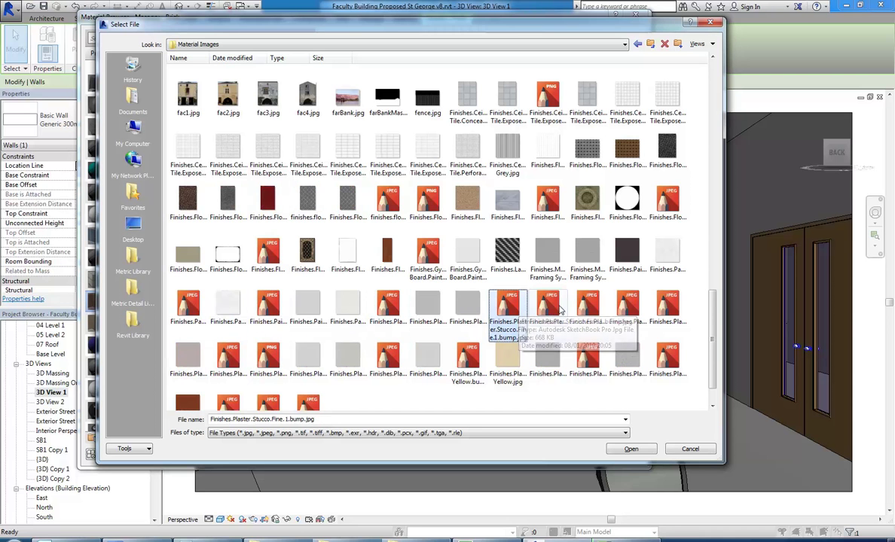
pyautogui.click(547, 305)
pyautogui.click(587, 305)
pyautogui.click(635, 303)
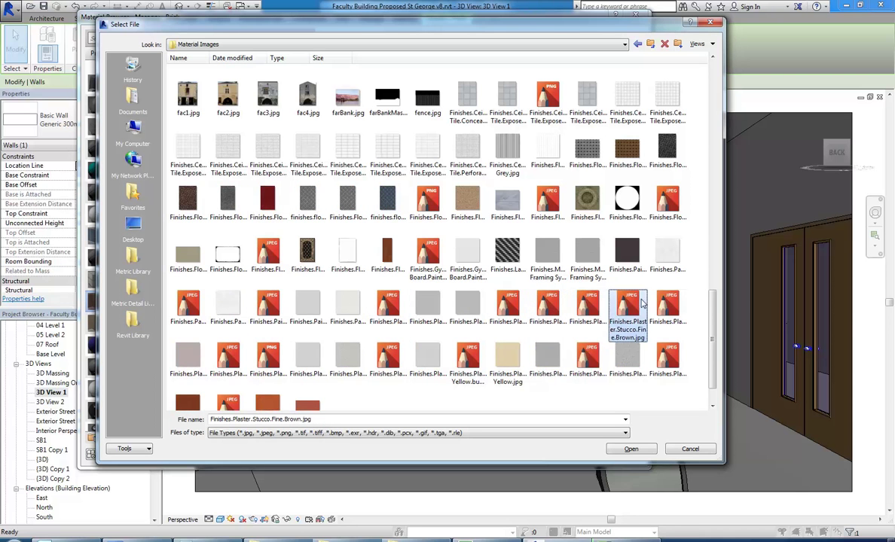
pyautogui.click(667, 305)
# Look over the wall covering and furnishings images in Material Images, and cancel choosing a replacement for the brick image
pyautogui.scroll(-3, 542, 295)
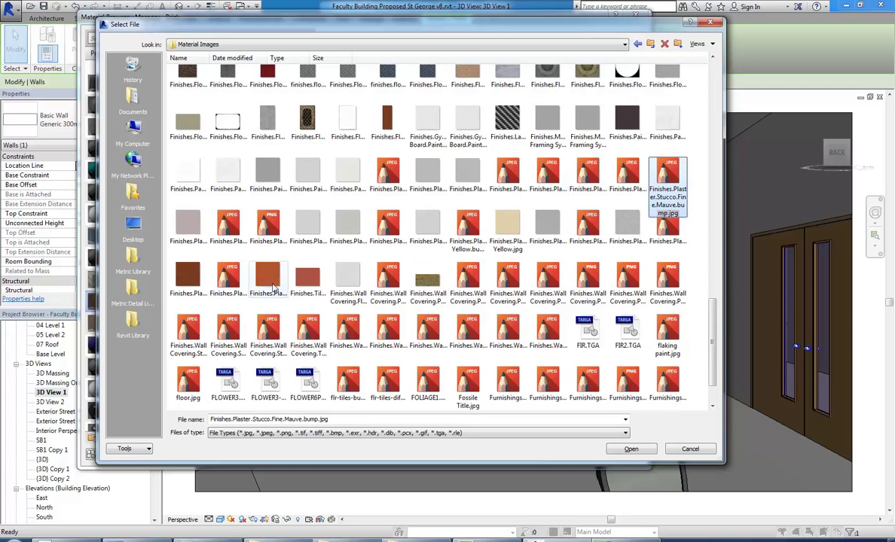
pyautogui.scroll(-1, 271, 271)
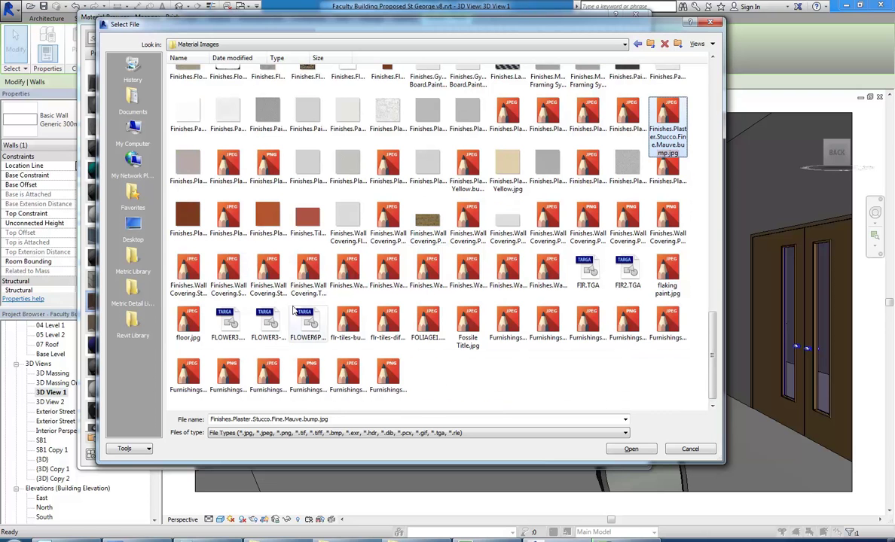
pyautogui.click(427, 374)
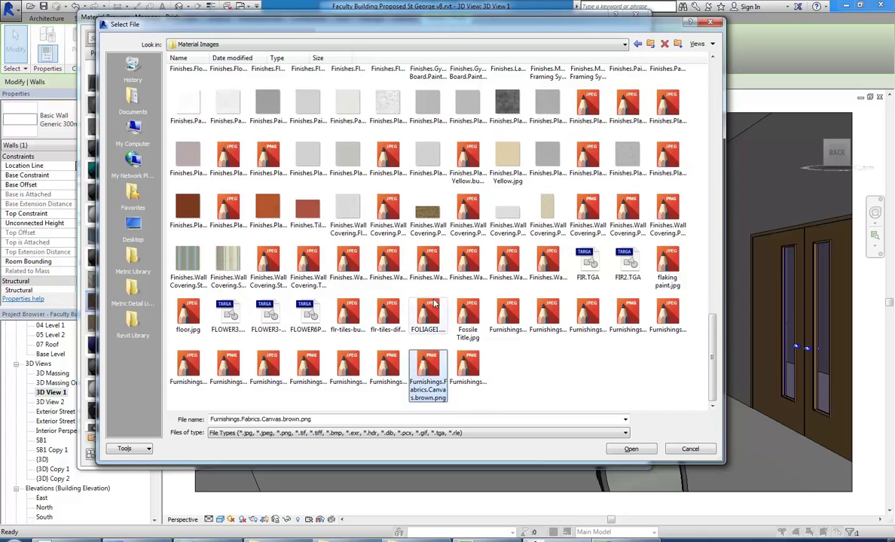
pyautogui.scroll(15, 433, 324)
pyautogui.scroll(3, 437, 302)
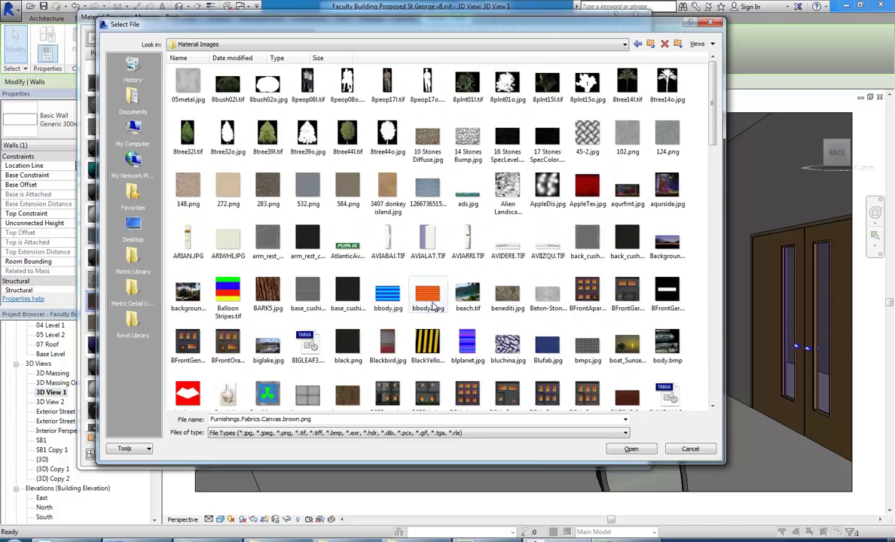
pyautogui.click(638, 45)
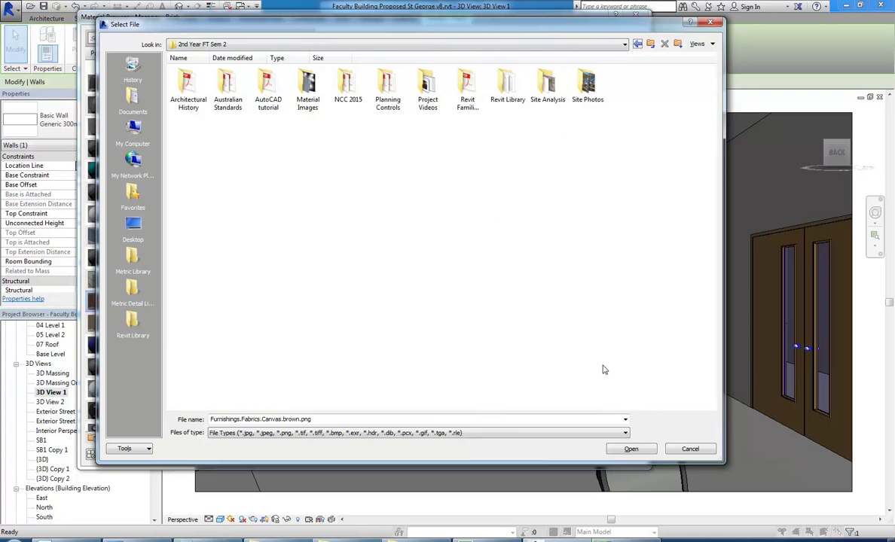
pyautogui.click(685, 449)
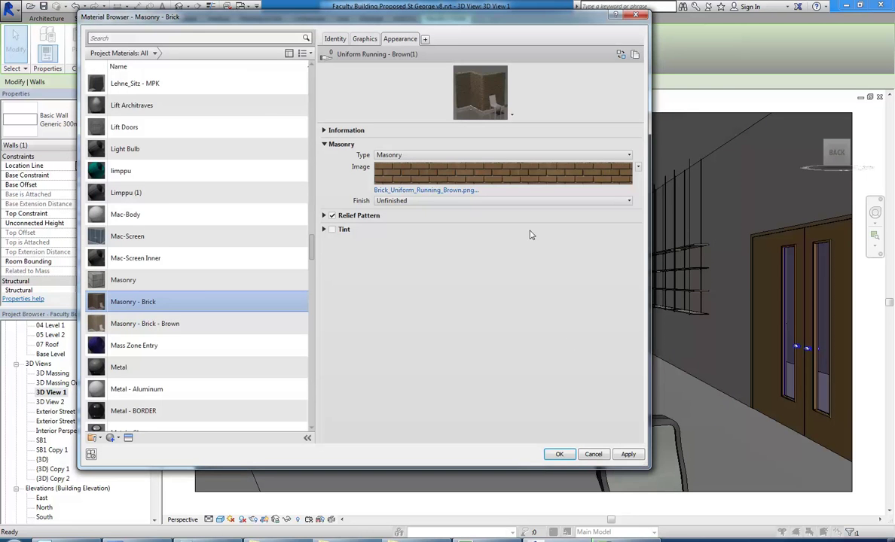
# Cancel choosing a replacement for Brick_Uniform_Running_Brown.png and open that brick image in the Texture Editor
pyautogui.click(399, 178)
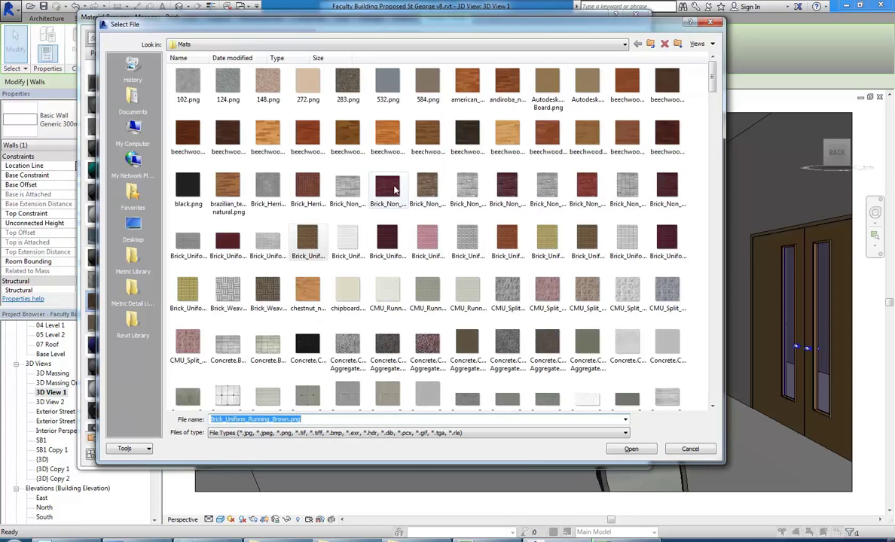
pyautogui.click(708, 450)
pyautogui.click(479, 164)
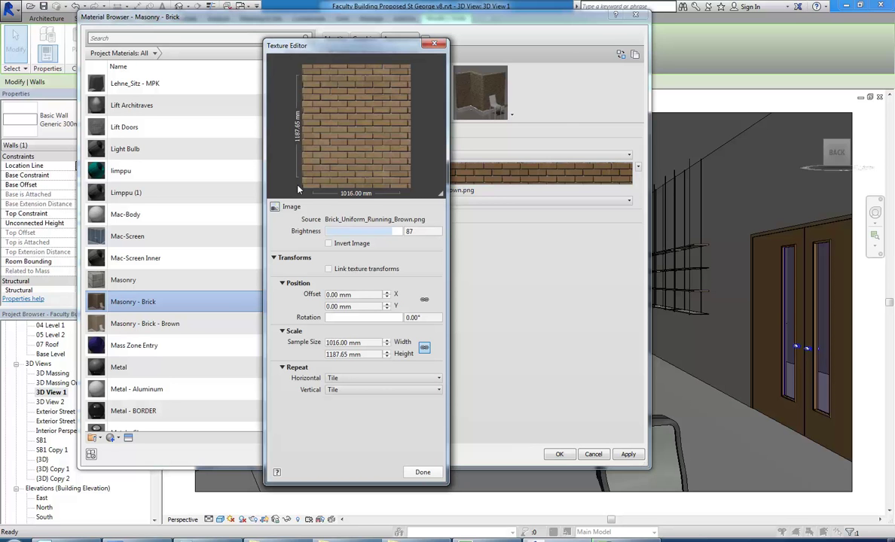
# Switch to Calculator, divide 600 by 7 to work out the height of one brick course, and close Calculator
pyautogui.click(12, 537)
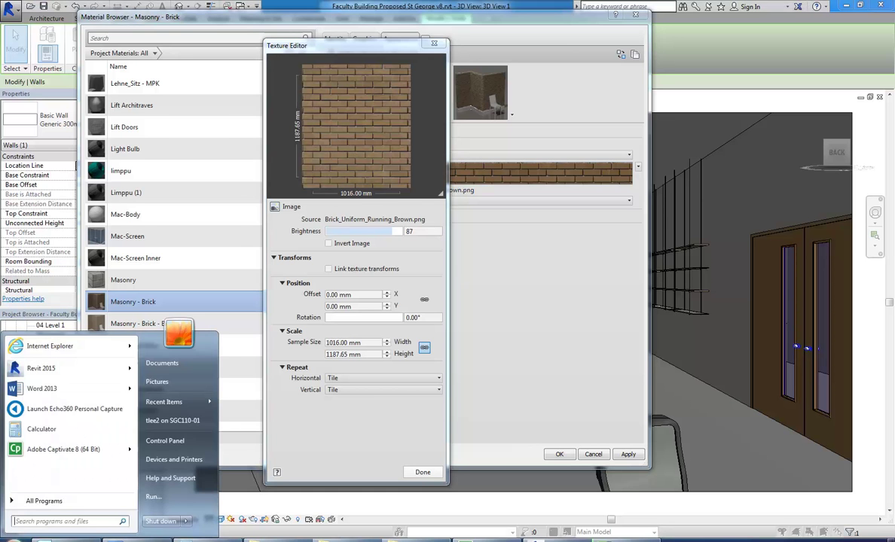
pyautogui.click(39, 428)
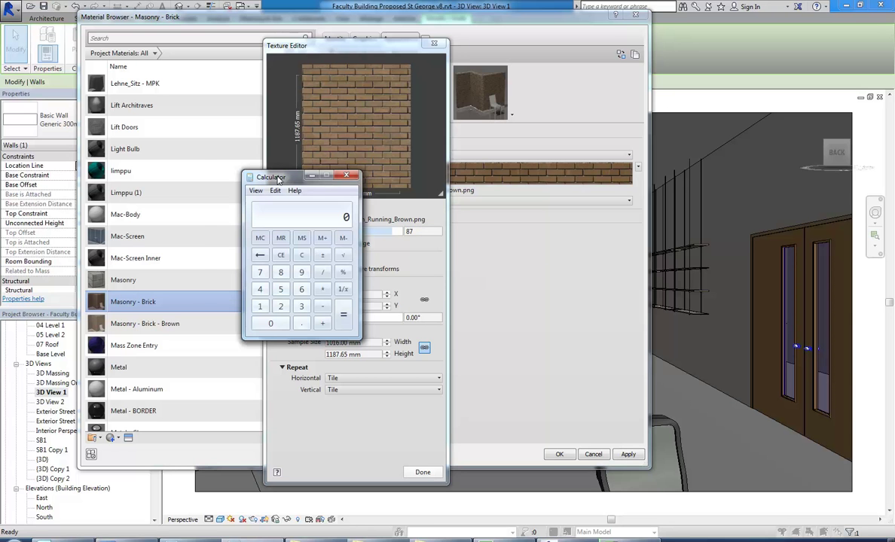
pyautogui.moveTo(277, 178); pyautogui.dragTo(255, 146)
pyautogui.click(280, 258)
pyautogui.click(249, 291)
pyautogui.click(250, 292)
pyautogui.click(300, 240)
pyautogui.click(238, 240)
pyautogui.click(323, 289)
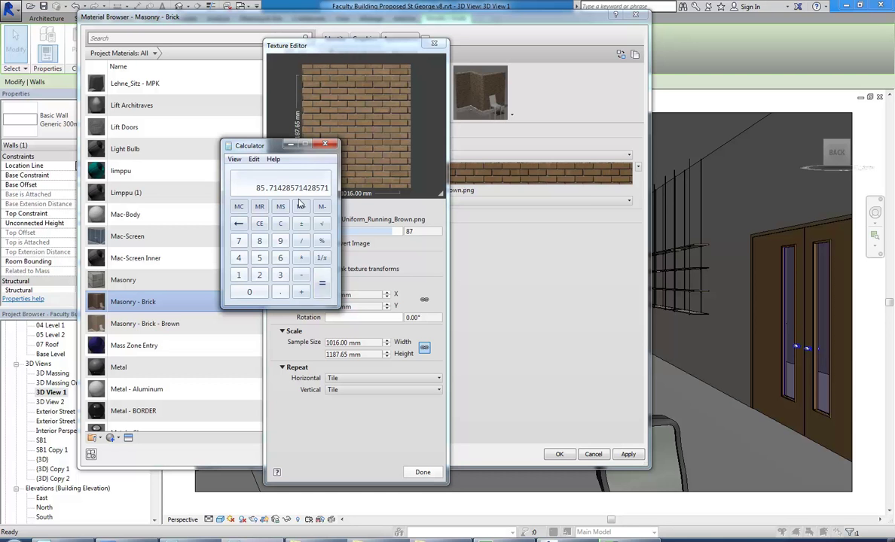
pyautogui.click(325, 145)
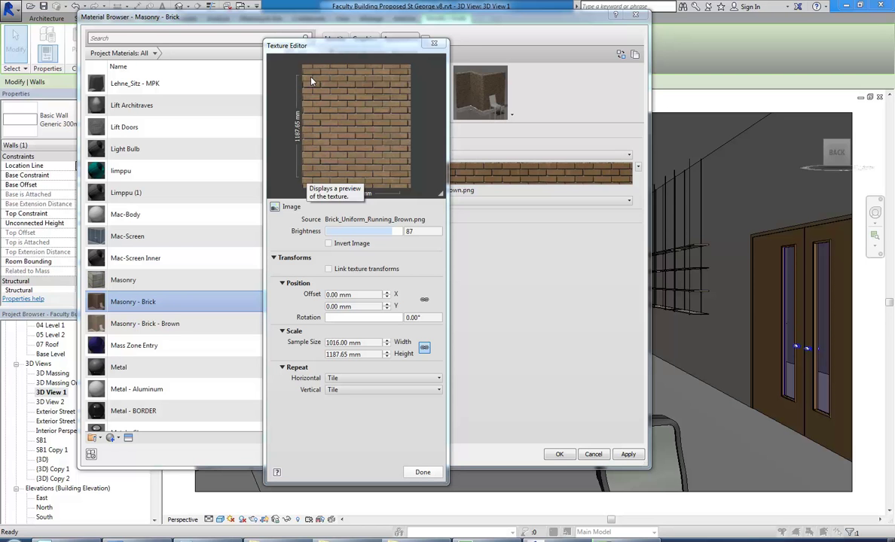
# Switch to Calculator again, multiply 16 by 85 to get the total sample height of the brick image, and close Calculator
pyautogui.click(12, 536)
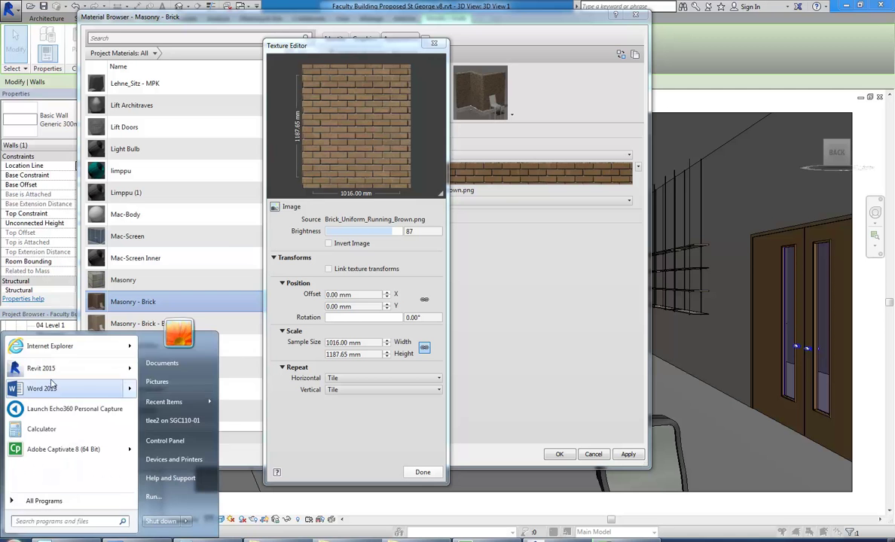
pyautogui.click(36, 435)
pyautogui.moveTo(259, 148); pyautogui.dragTo(561, 101)
pyautogui.click(533, 224)
pyautogui.click(574, 207)
pyautogui.click(595, 207)
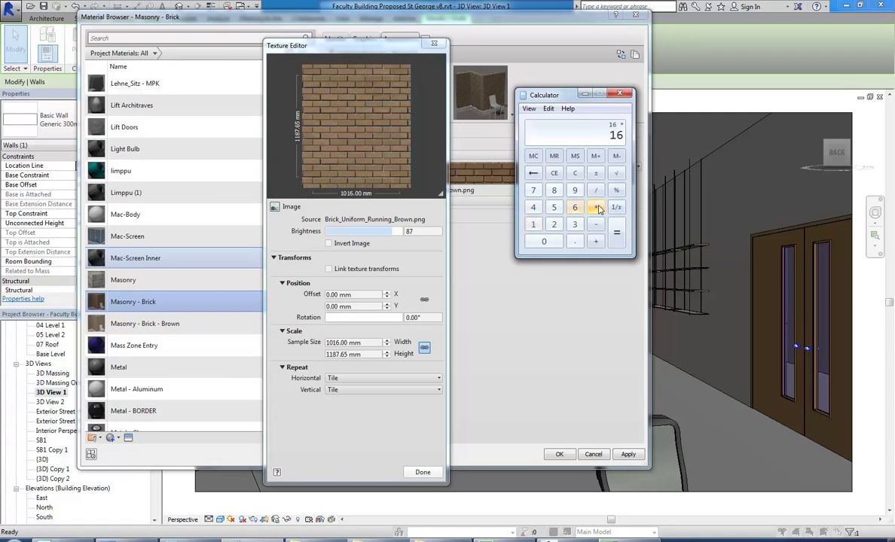
pyautogui.click(553, 190)
pyautogui.click(554, 207)
pyautogui.click(616, 233)
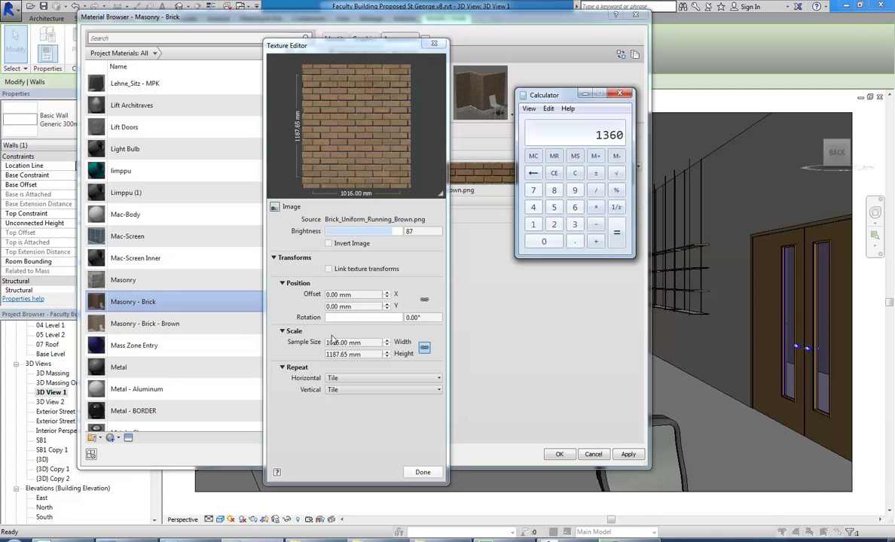
pyautogui.click(619, 97)
# Set the brick image's sample height to 1360 mm with the width kept in proportion, and finish the texture edit
pyautogui.tripleClick(372, 354)
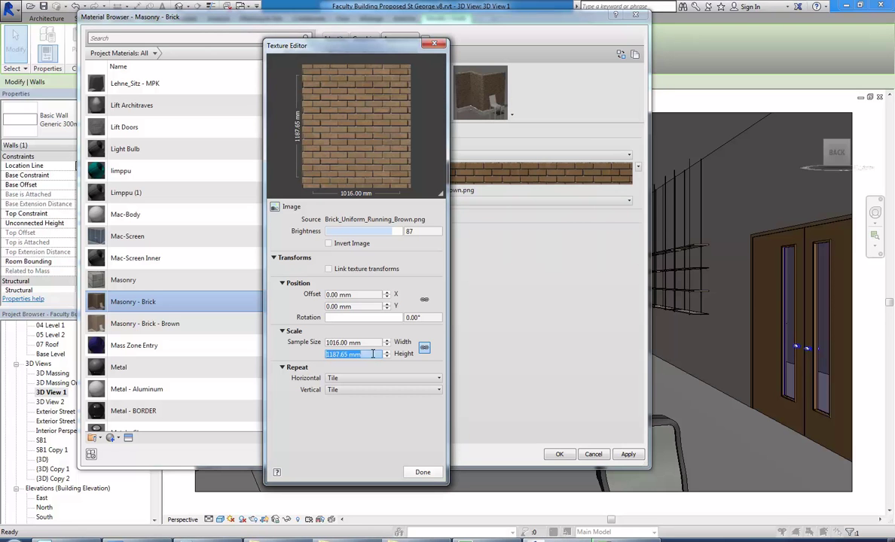
pyautogui.write('1360')
pyautogui.tripleClick(375, 342)
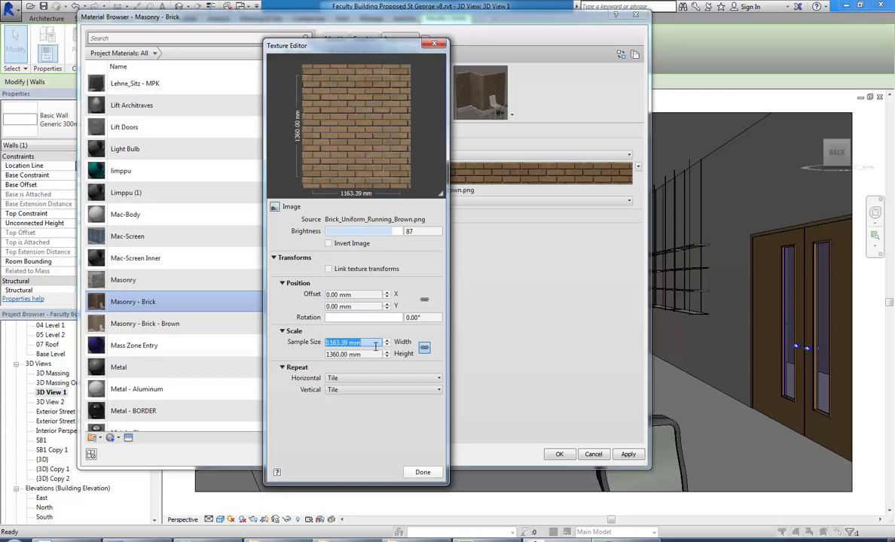
pyautogui.tripleClick(370, 354)
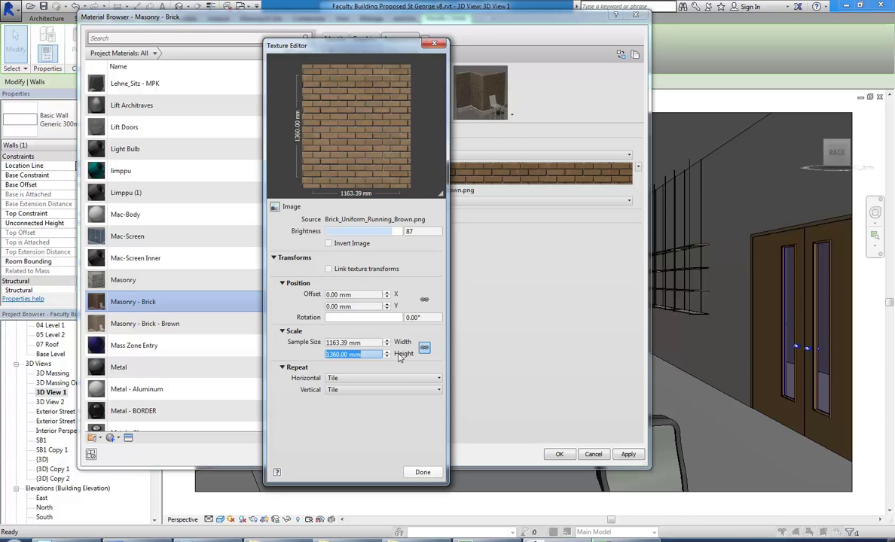
pyautogui.click(369, 343)
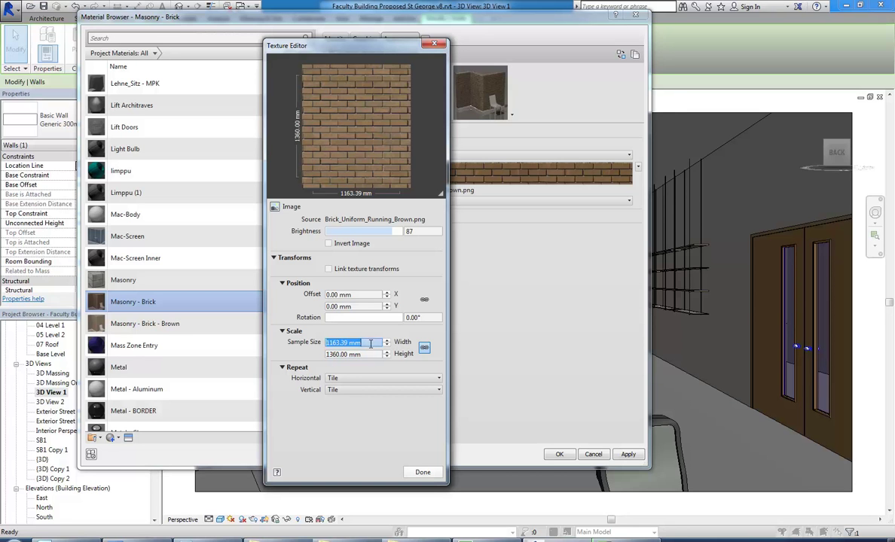
pyautogui.click(369, 355)
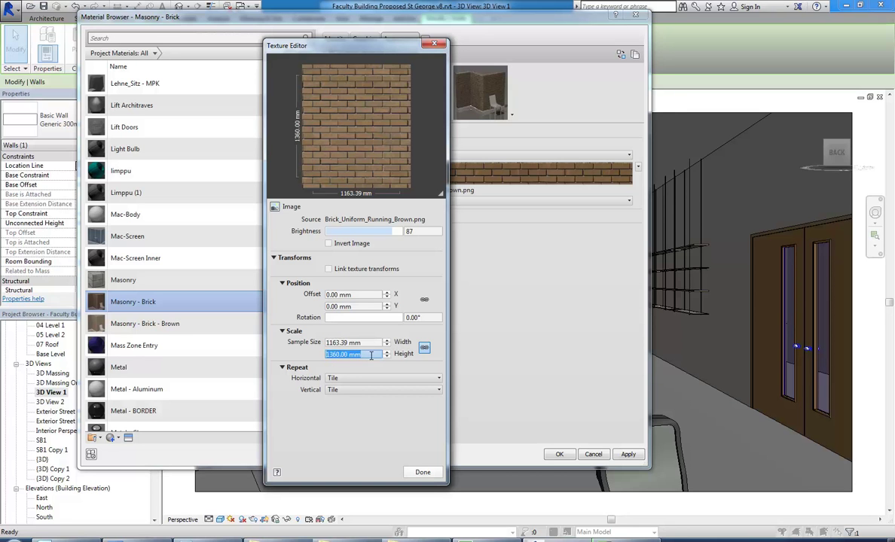
pyautogui.click(358, 342)
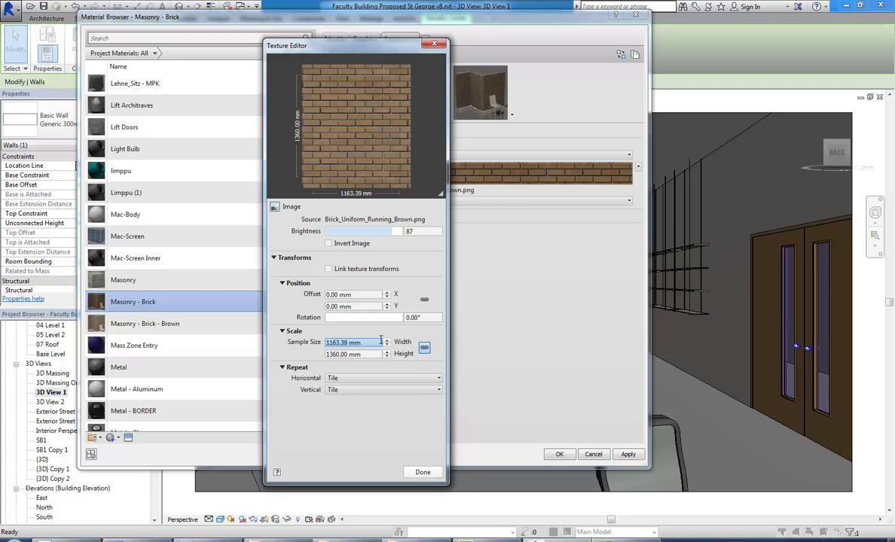
pyautogui.click(423, 472)
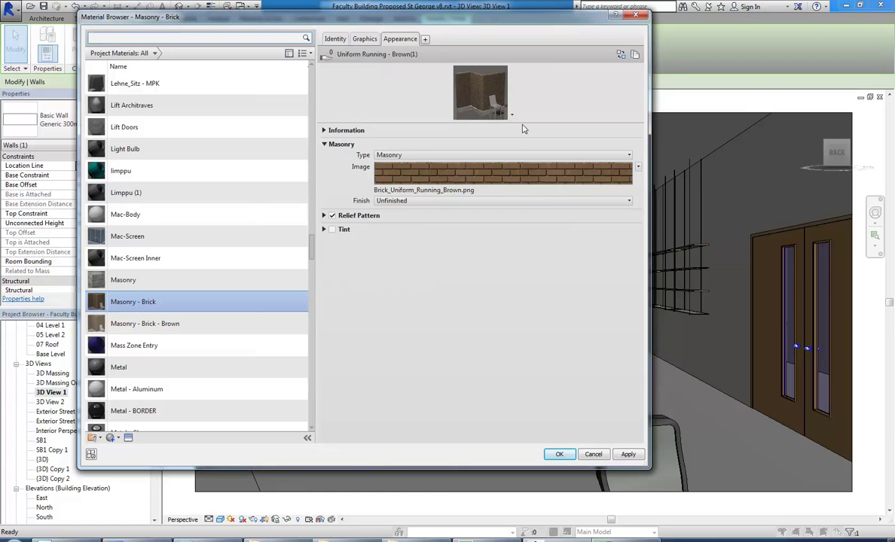
# Enlarge the Masonry - Brick appearance preview and show it on a Cube at mental ray - Medium Quality
pyautogui.moveTo(524, 121); pyautogui.dragTo(535, 226)
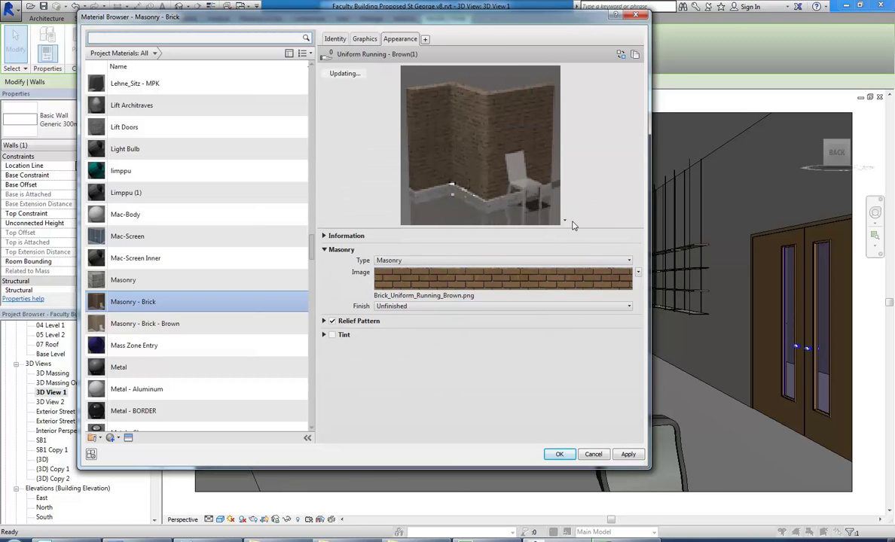
pyautogui.click(564, 221)
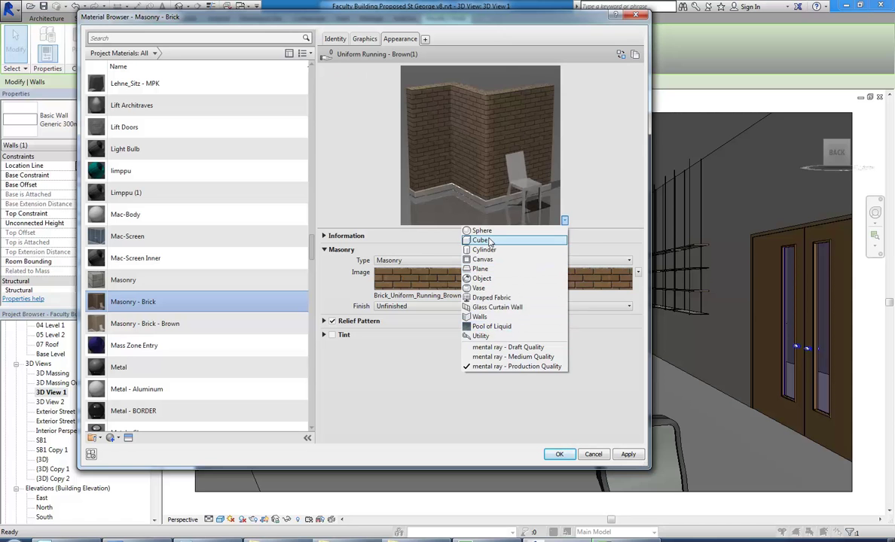
pyautogui.click(488, 240)
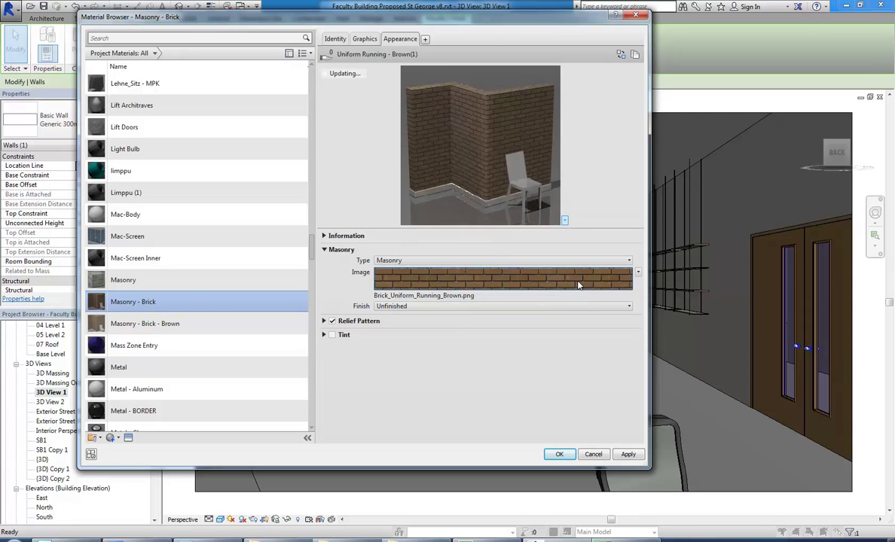
pyautogui.moveTo(578, 285)
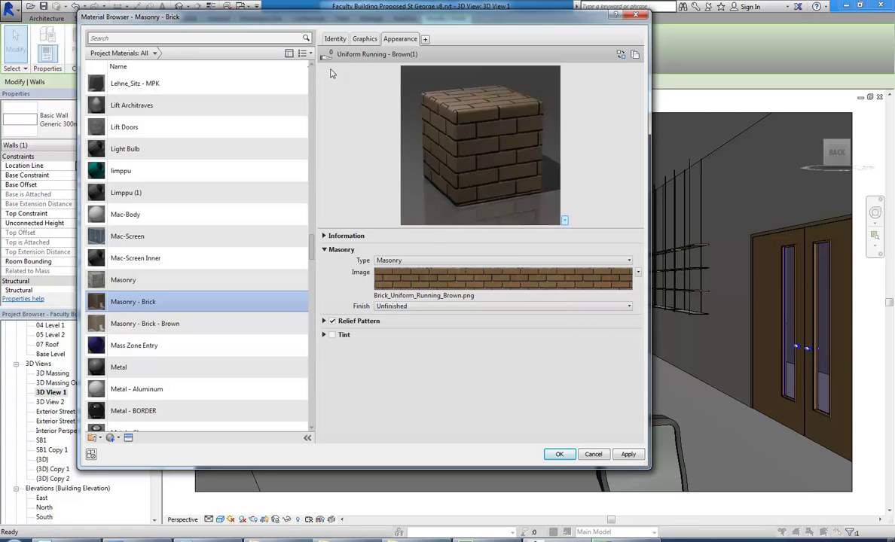
pyautogui.click(564, 220)
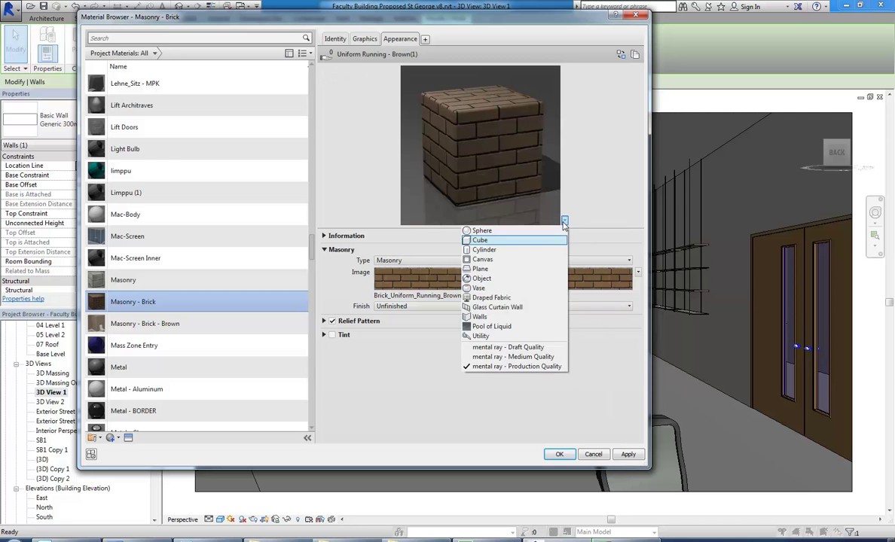
pyautogui.click(525, 357)
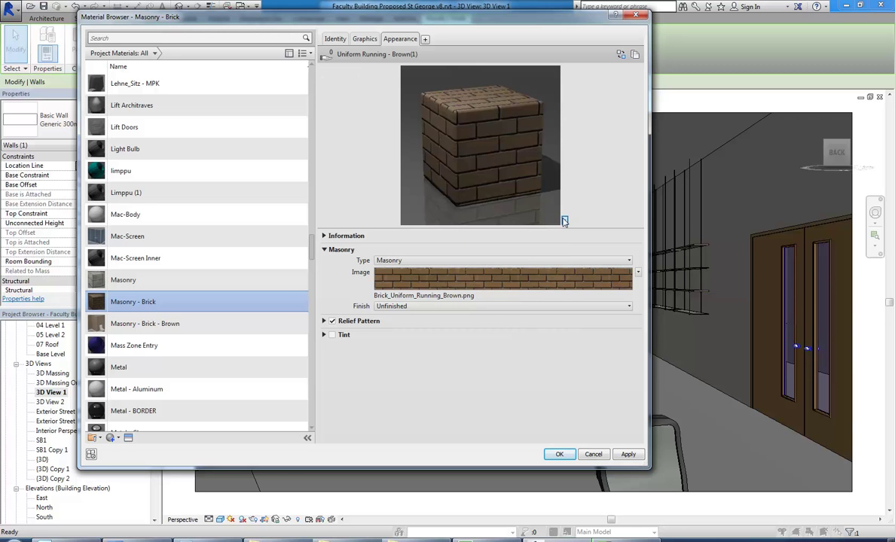
# Expand the Relief Pattern settings of the brick appearance and raise the relief amount to about 1.53
pyautogui.click(324, 320)
pyautogui.moveTo(452, 346)
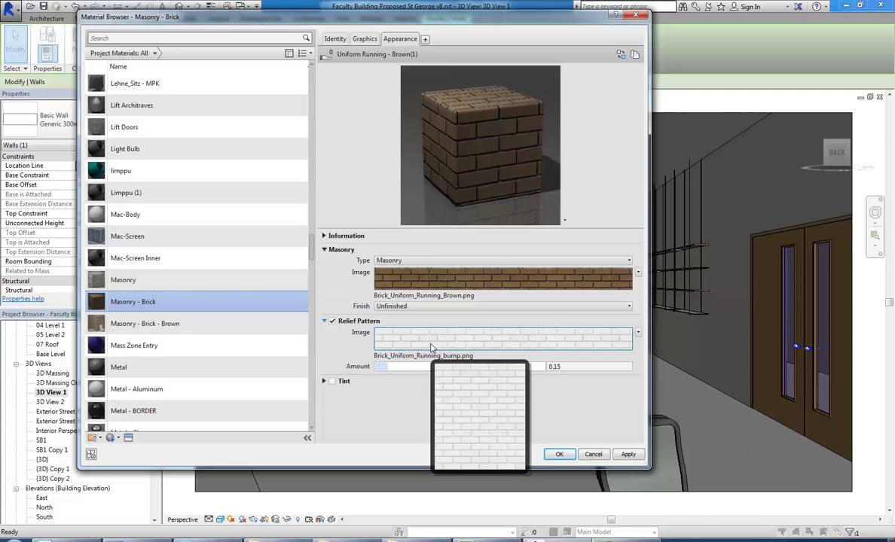
pyautogui.moveTo(386, 366); pyautogui.dragTo(504, 365)
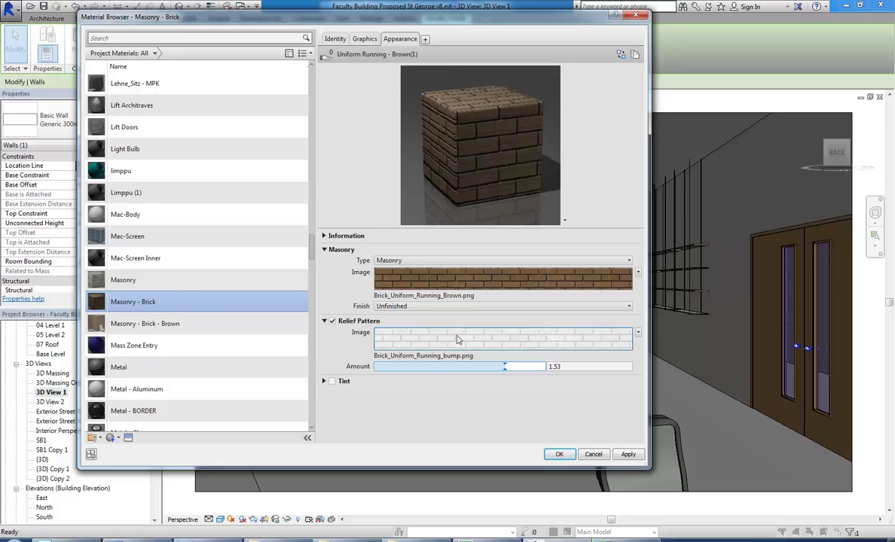
pyautogui.moveTo(442, 344)
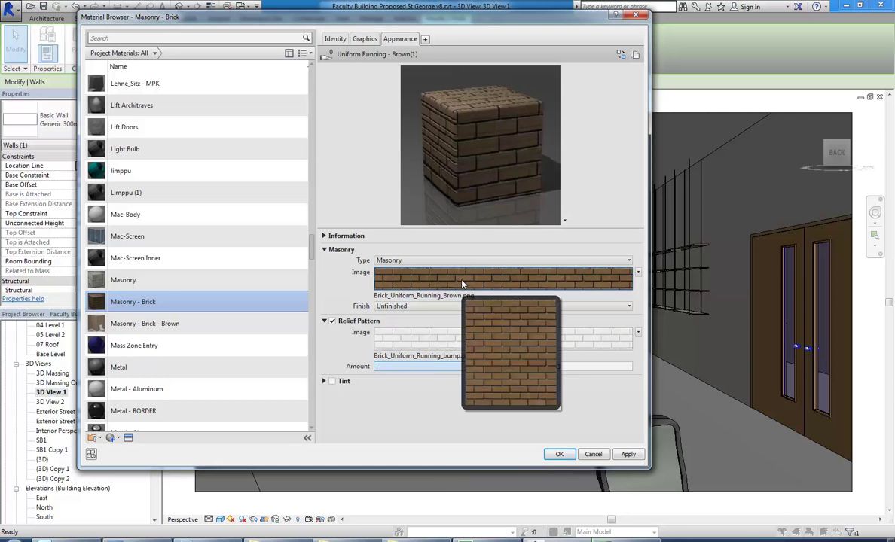
# Set the sample height of the relief image Brick_Uniform_Running_bump.png to 1360 mm and lower the relief amount to about 0.54
pyautogui.click(467, 346)
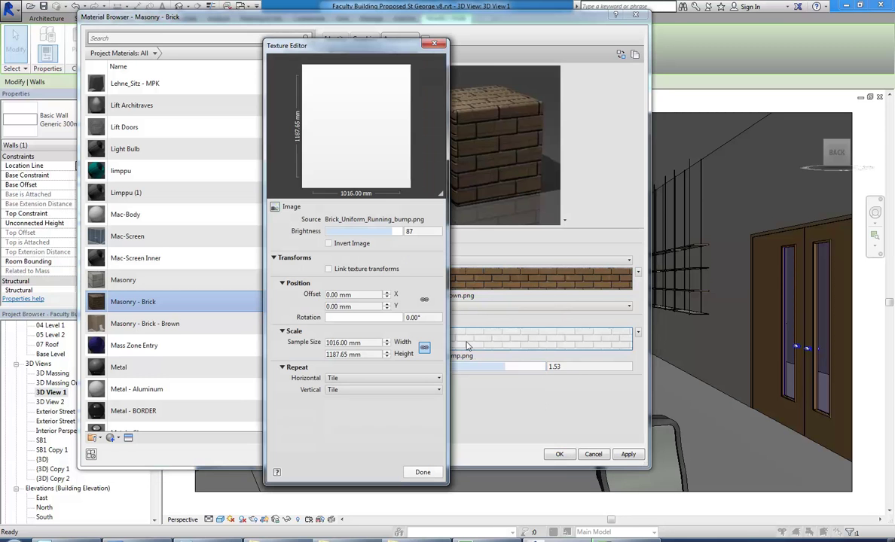
pyautogui.click(369, 355)
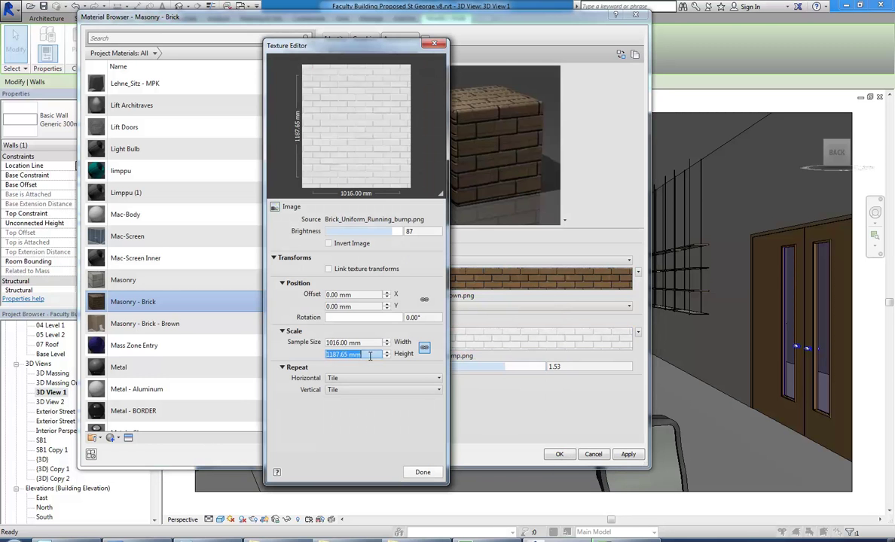
pyautogui.write('1360')
pyautogui.click(371, 344)
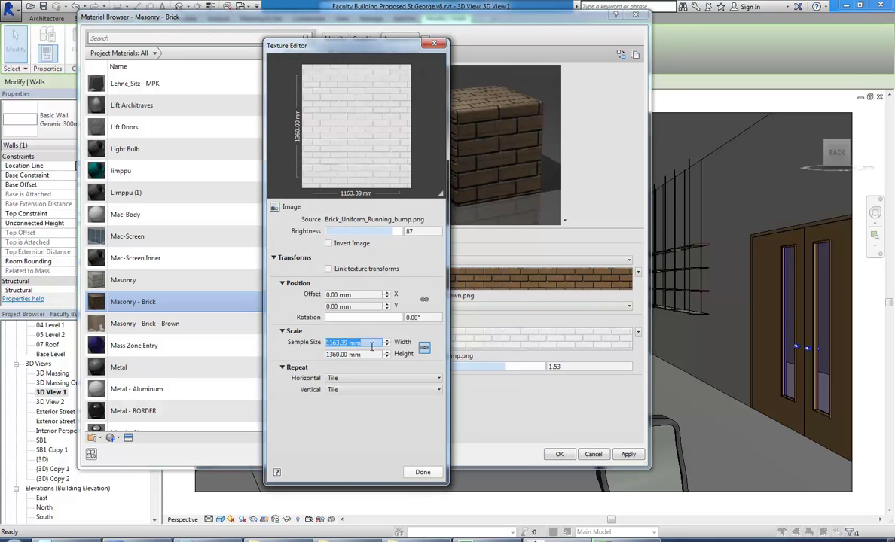
pyautogui.click(422, 472)
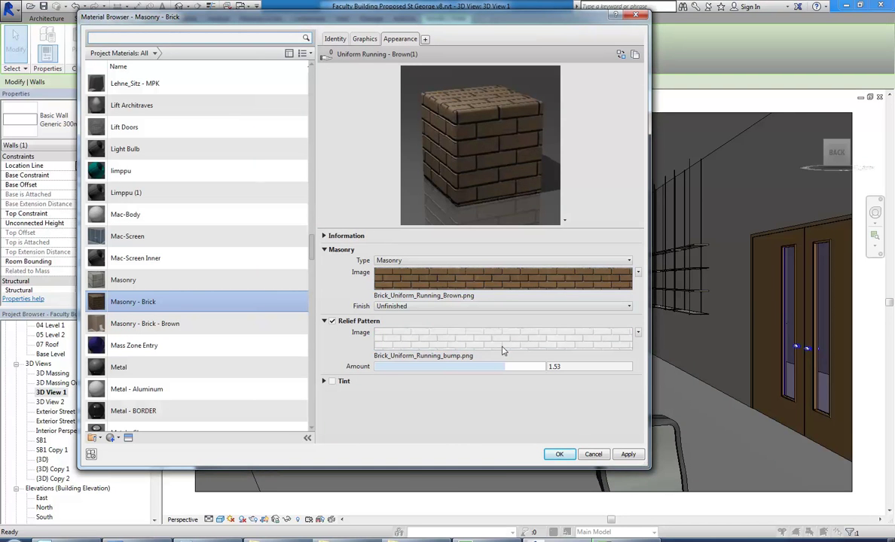
pyautogui.moveTo(504, 352)
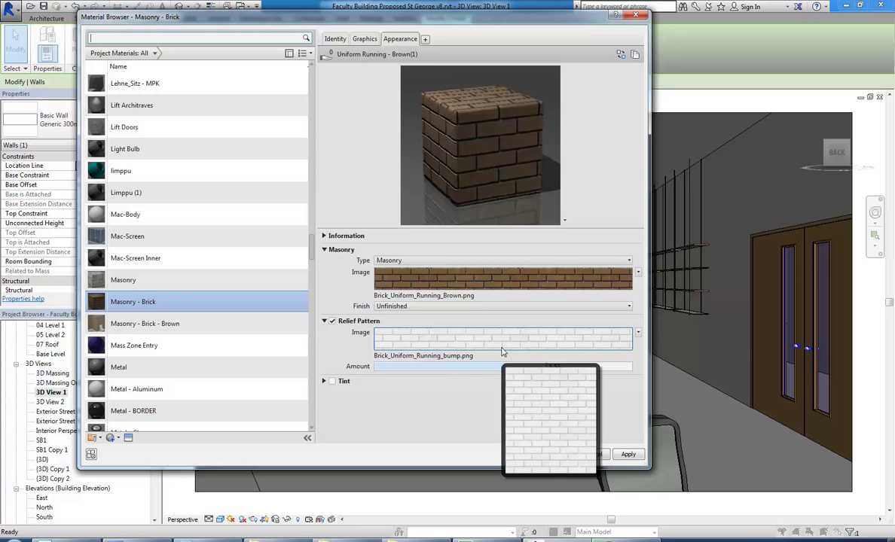
pyautogui.moveTo(493, 366); pyautogui.dragTo(420, 366)
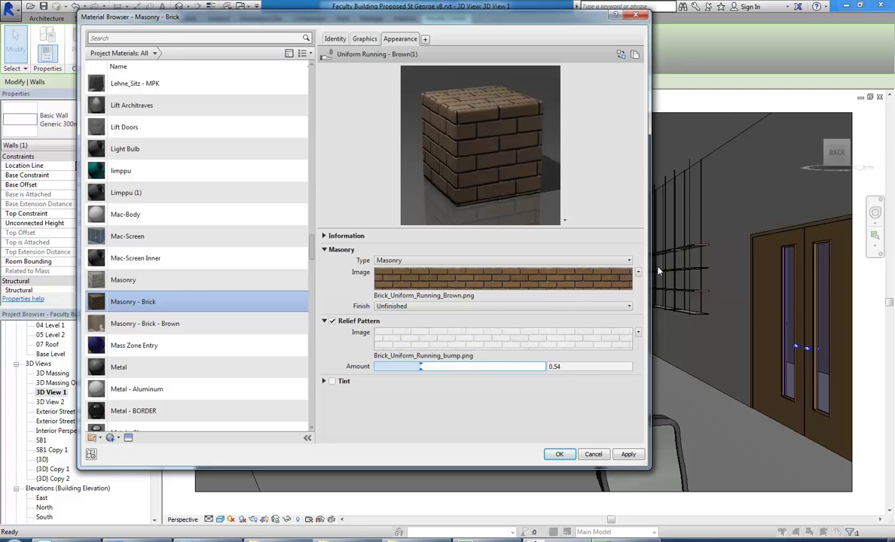
pyautogui.click(638, 272)
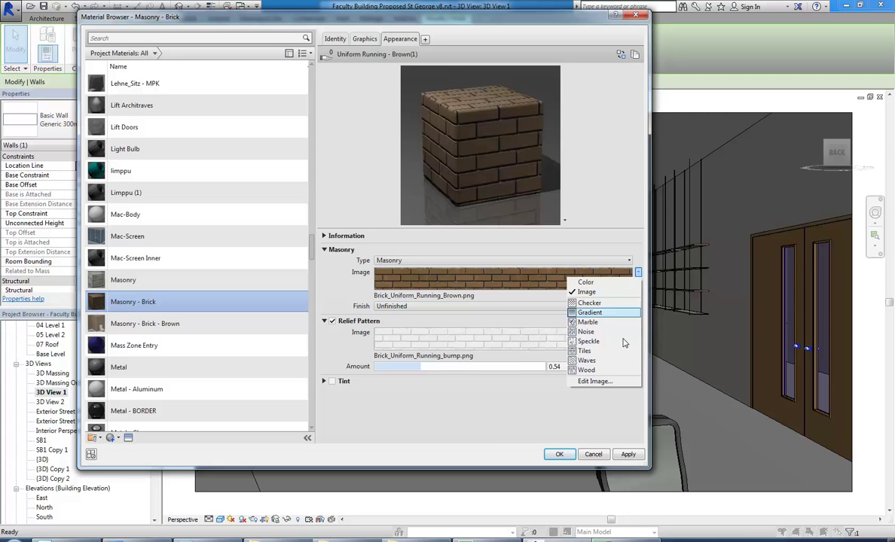
pyautogui.click(504, 423)
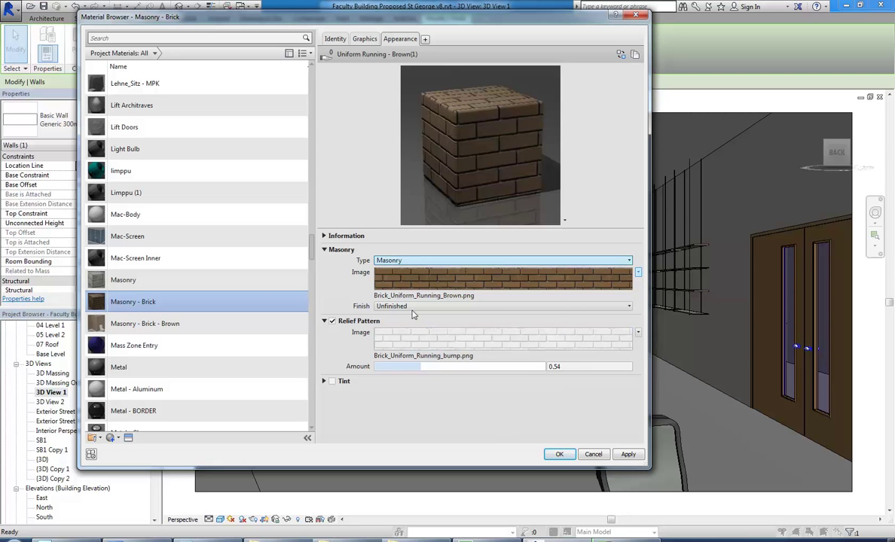
pyautogui.click(638, 332)
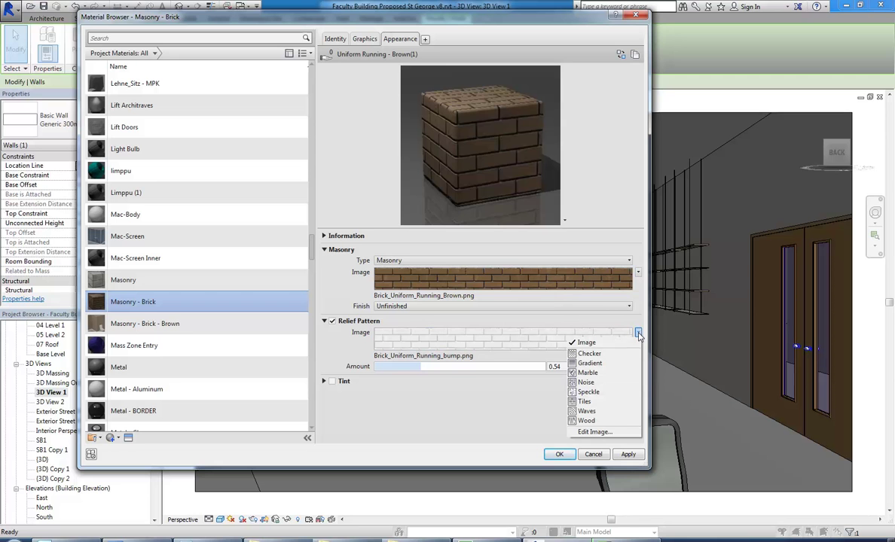
pyautogui.click(346, 382)
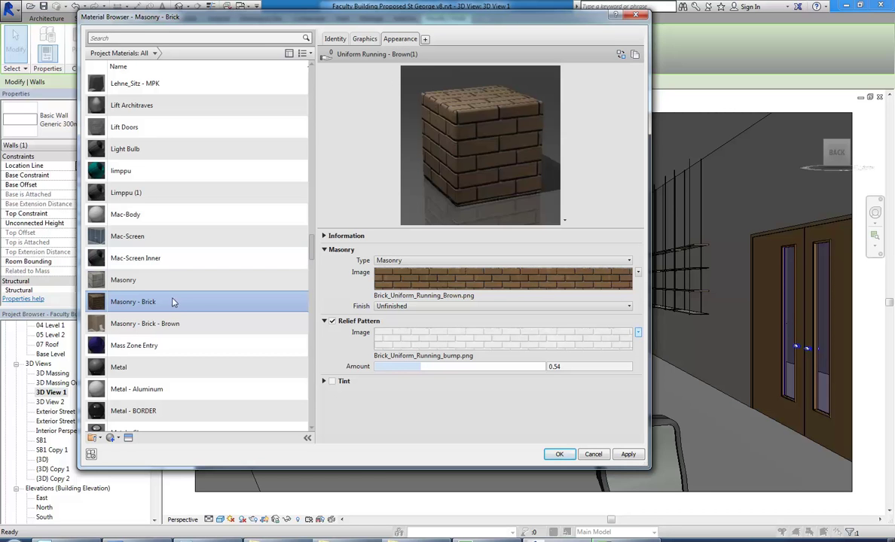
# View the Limppu (1) appearance for comparison, make the Material Browser taller, and return to the Masonry - Brick material
pyautogui.click(124, 193)
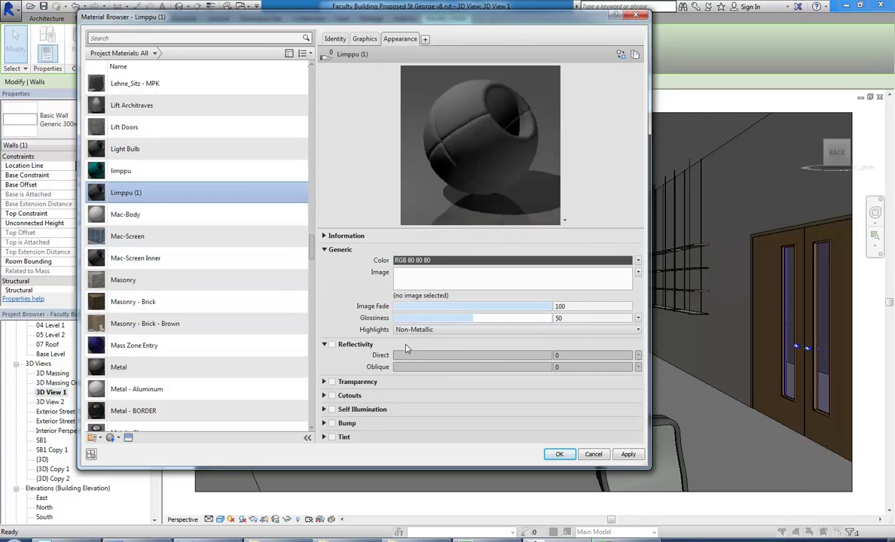
pyautogui.moveTo(452, 468); pyautogui.dragTo(464, 495)
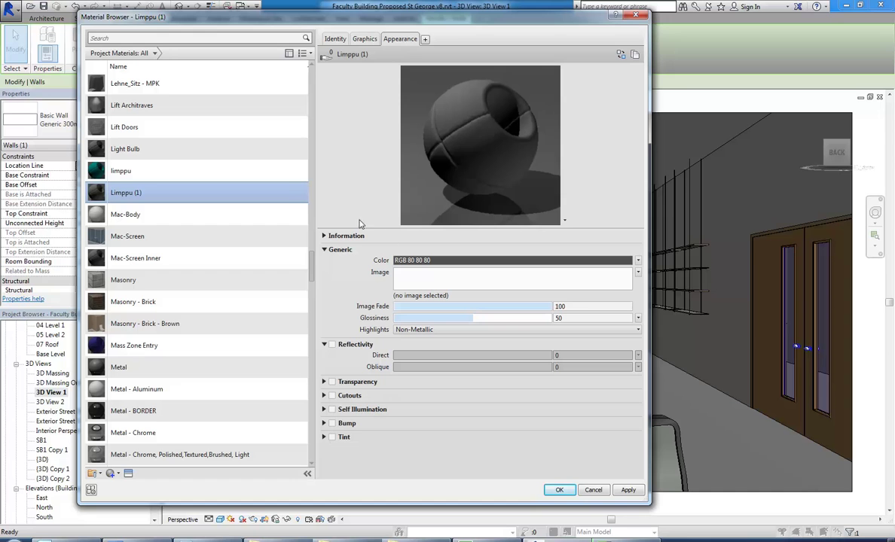
pyautogui.click(135, 304)
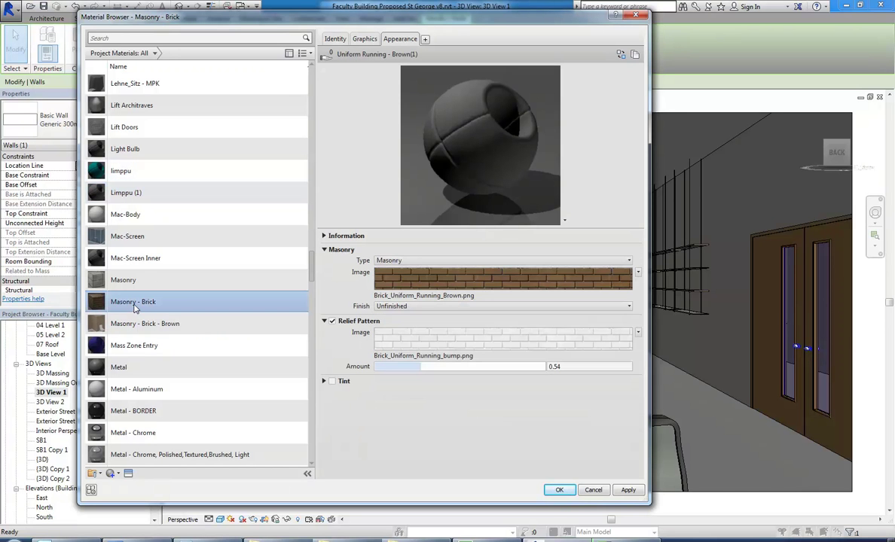
# Try a Glossy finish on the Masonry - Brick appearance, compare it with the Metal material, and restore the Unfinished finish
pyautogui.click(424, 307)
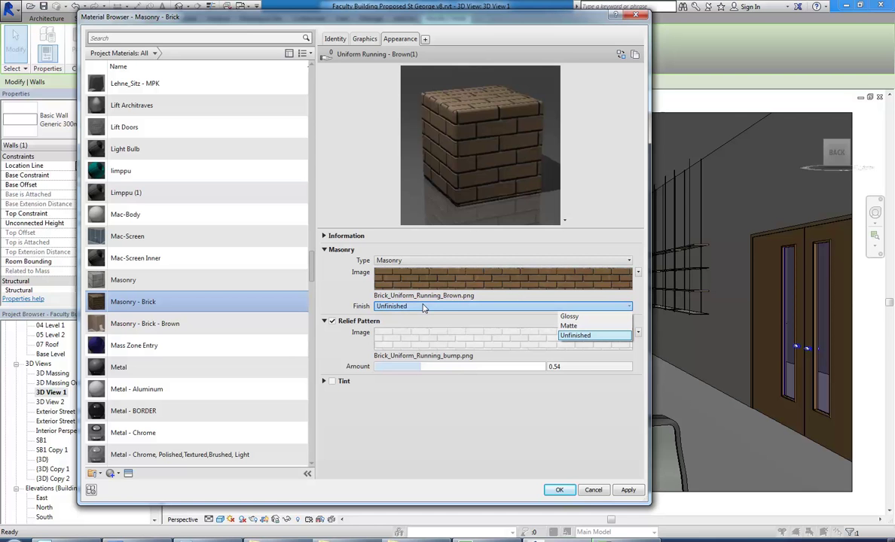
pyautogui.click(569, 316)
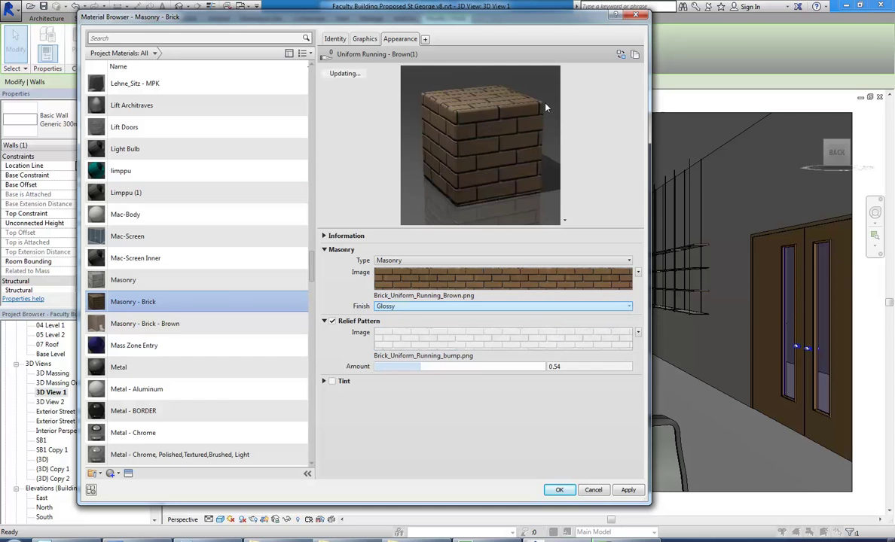
pyautogui.click(114, 367)
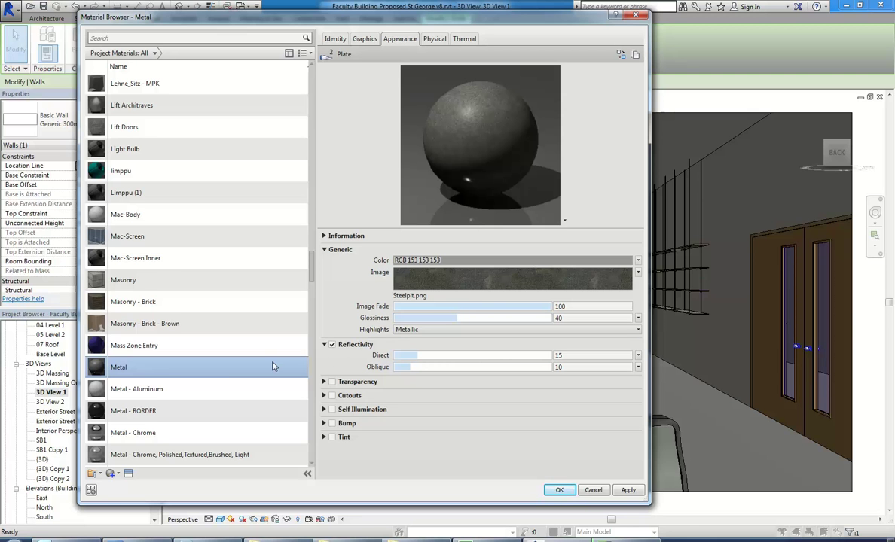
pyautogui.click(143, 301)
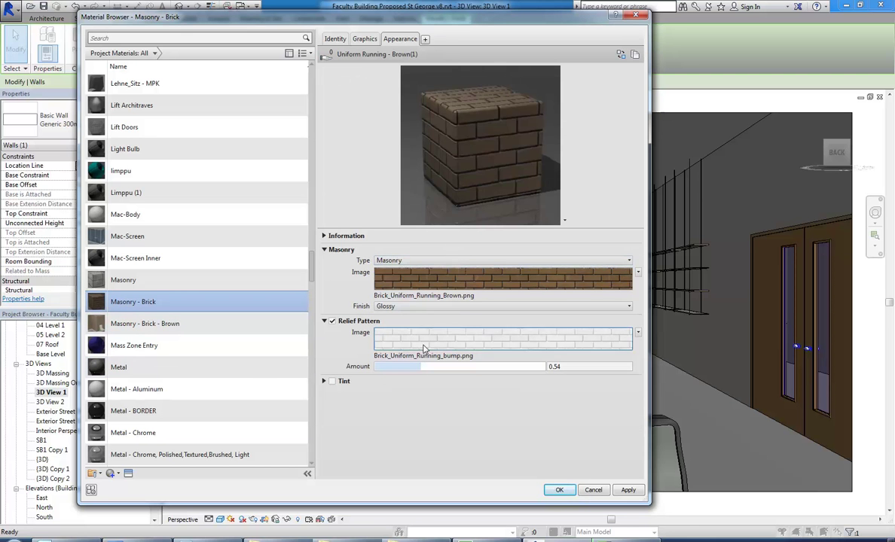
pyautogui.click(491, 305)
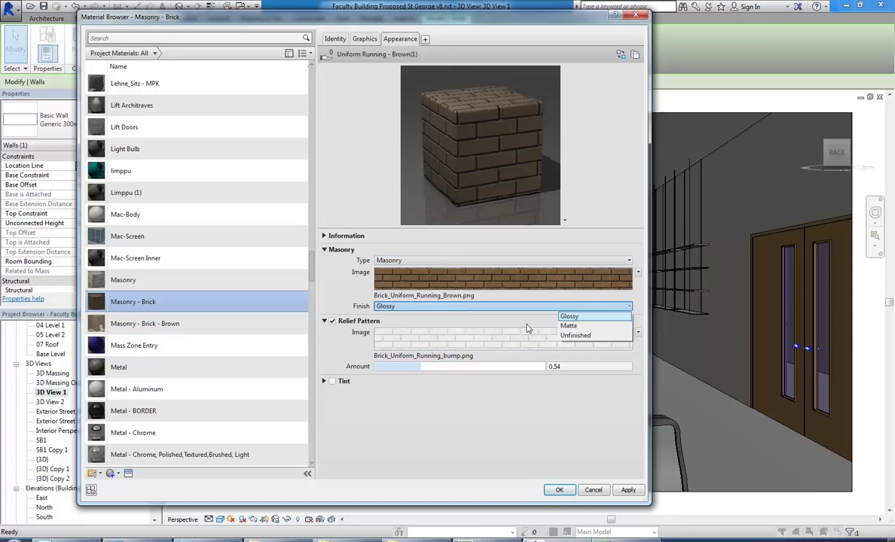
pyautogui.click(577, 336)
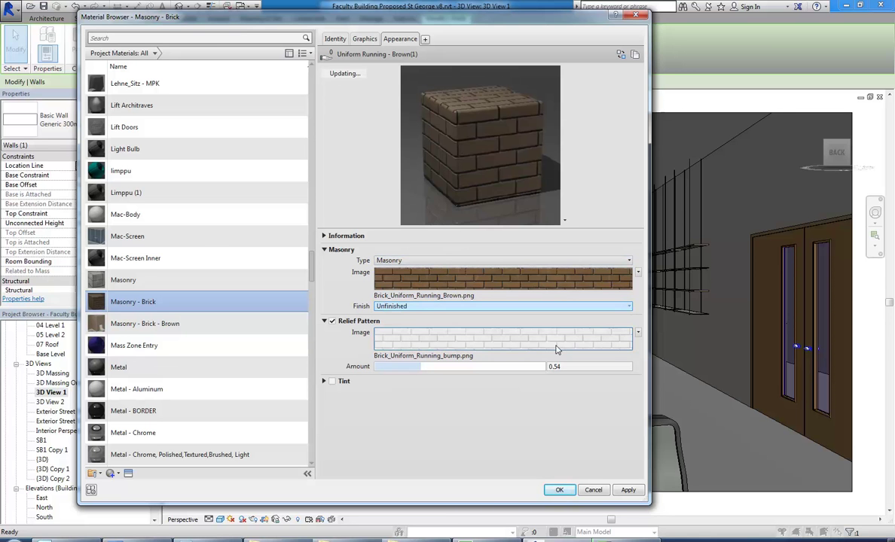
# Accept the Masonry - Brick material and confirm the Retaining Wall's layer assembly and type properties, leaving the inner structure layer By Category
pyautogui.click(559, 490)
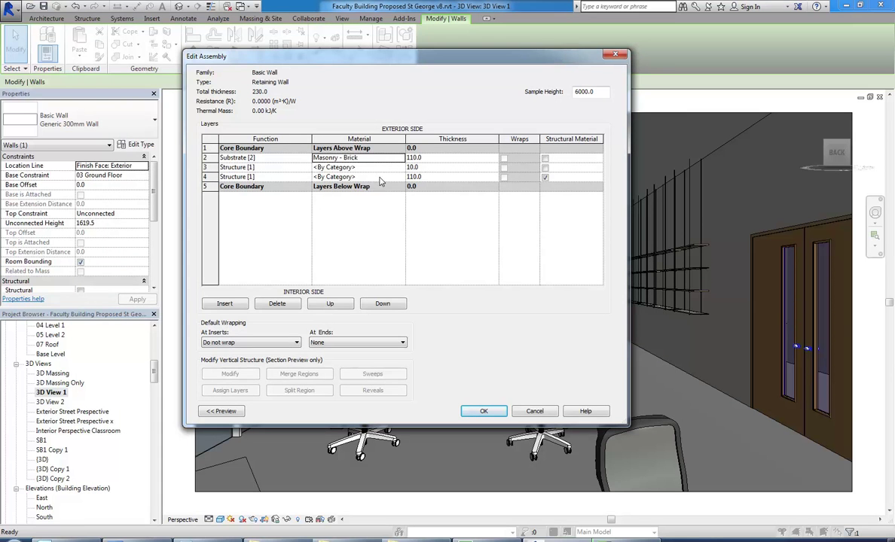
pyautogui.click(390, 177)
pyautogui.click(400, 177)
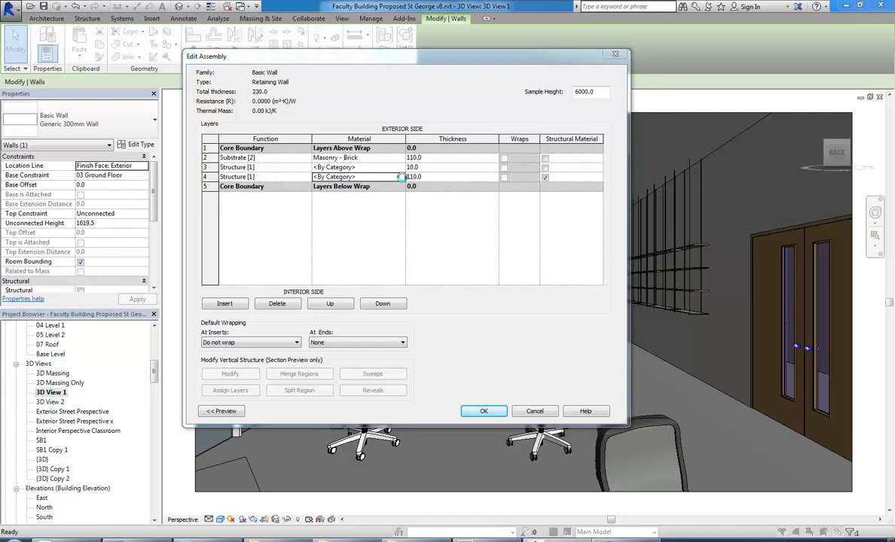
pyautogui.click(560, 490)
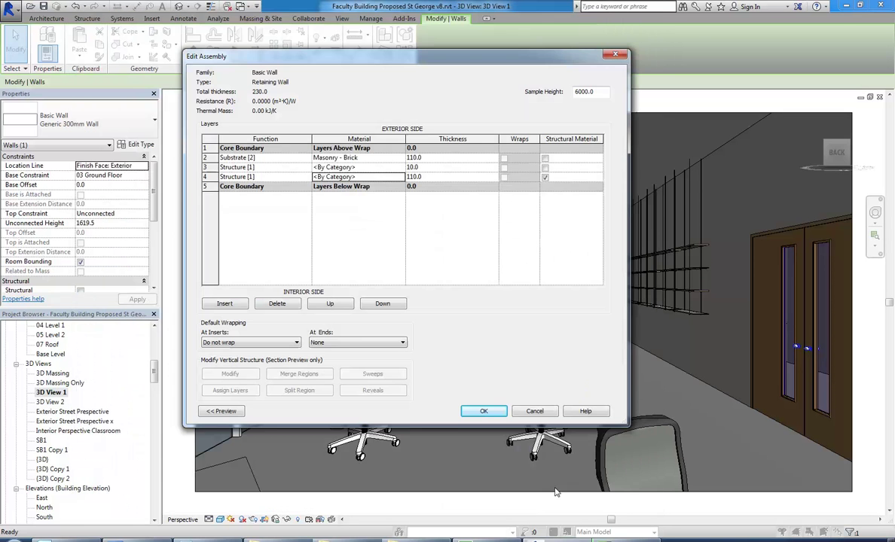
pyautogui.click(484, 411)
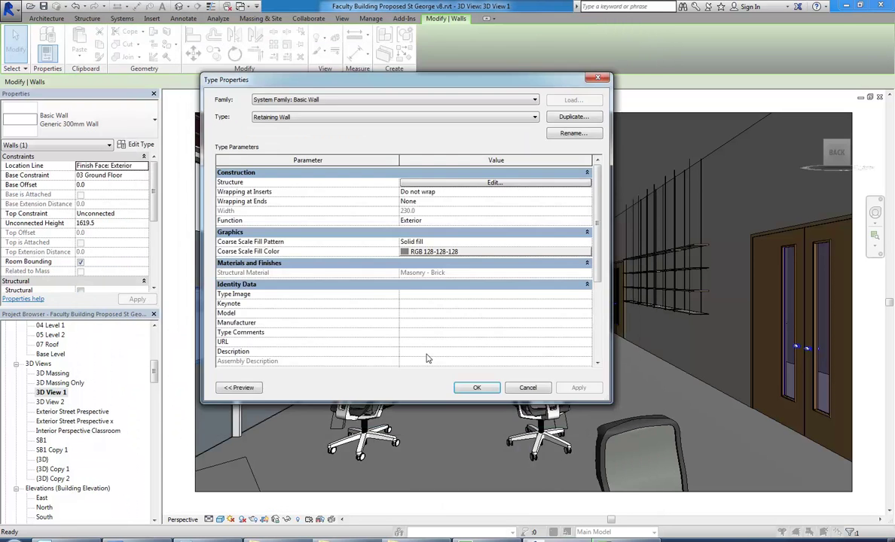
pyautogui.click(473, 387)
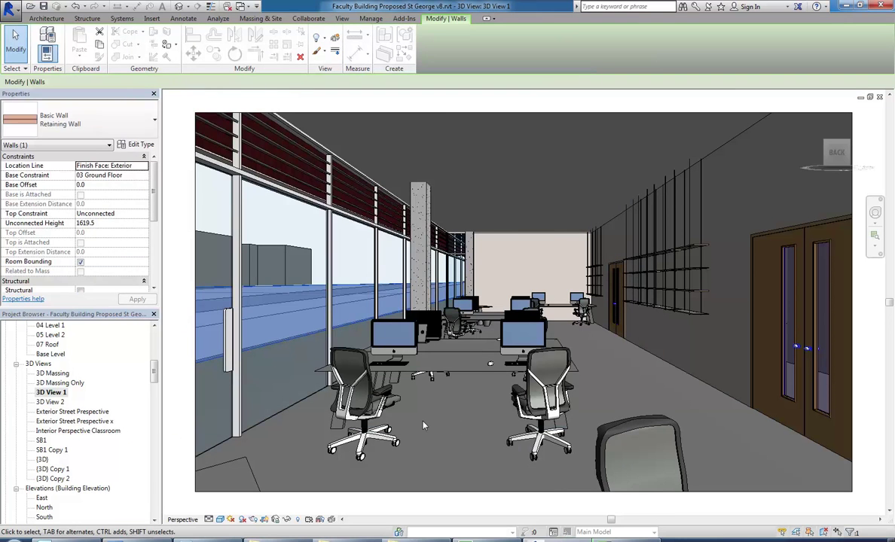
pyautogui.press('Escape')
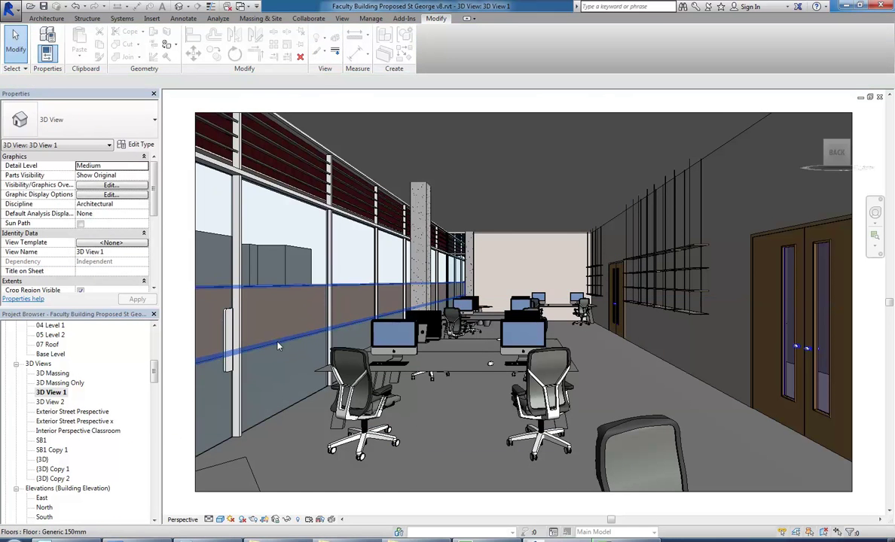
# Show 3D View 1 in the Realistic visual style and inspect the brick texture on the retaining wall outside the windows
pyautogui.click(220, 519)
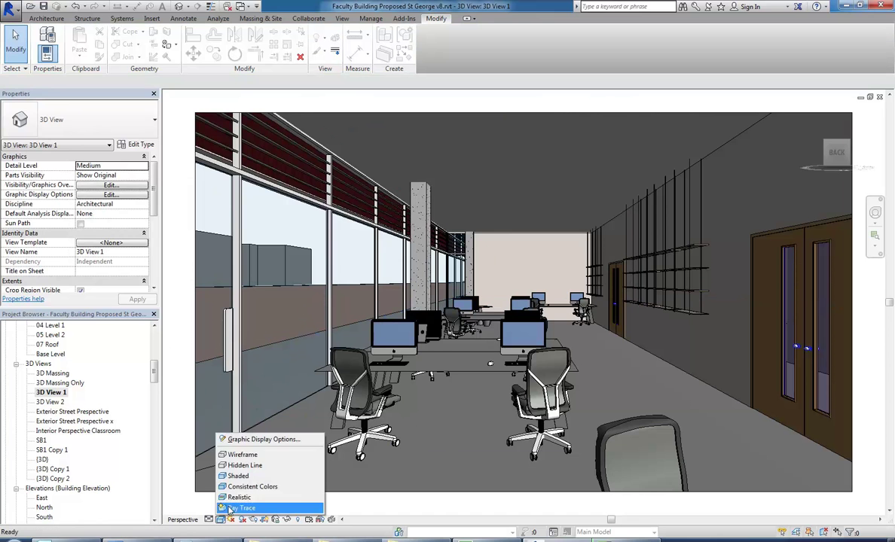
pyautogui.click(242, 493)
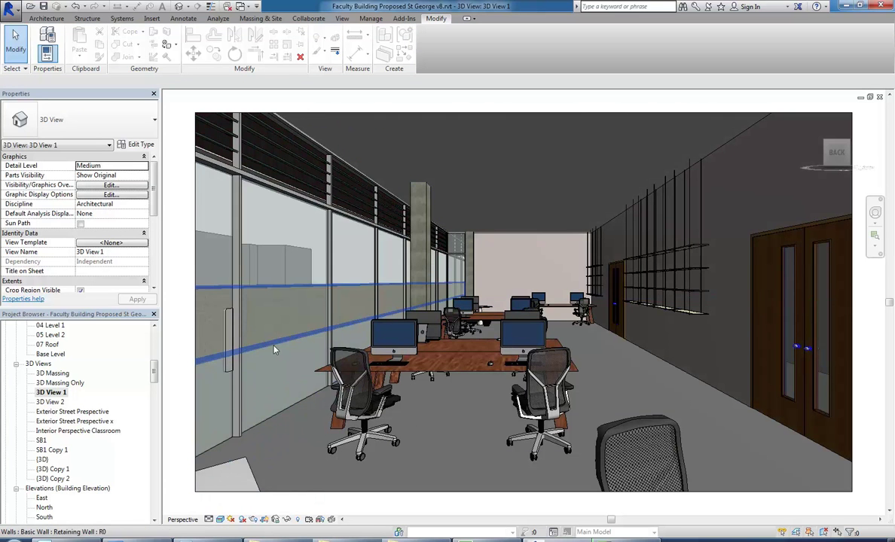
pyautogui.scroll(3, 280, 319)
pyautogui.scroll(5, 283, 319)
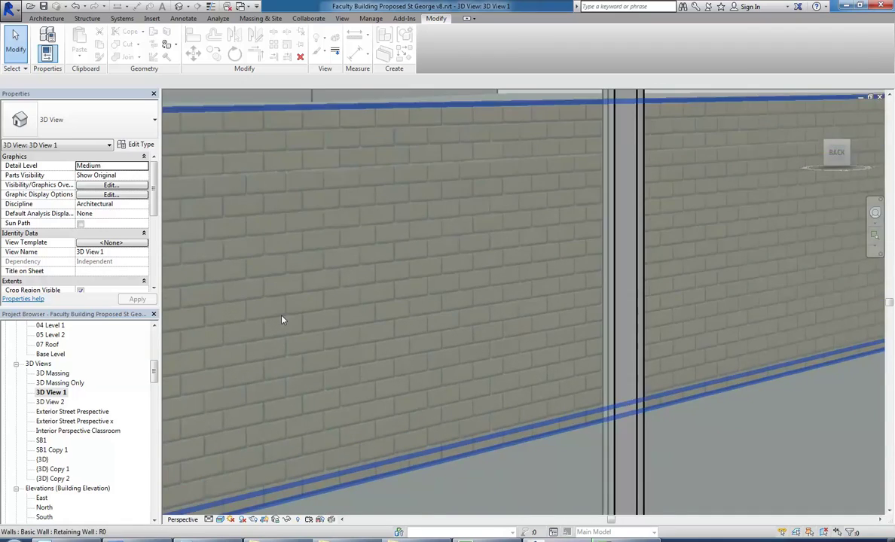
pyautogui.scroll(-7, 283, 320)
pyautogui.moveTo(286, 319); pyautogui.dragTo(447, 316, button='middle')
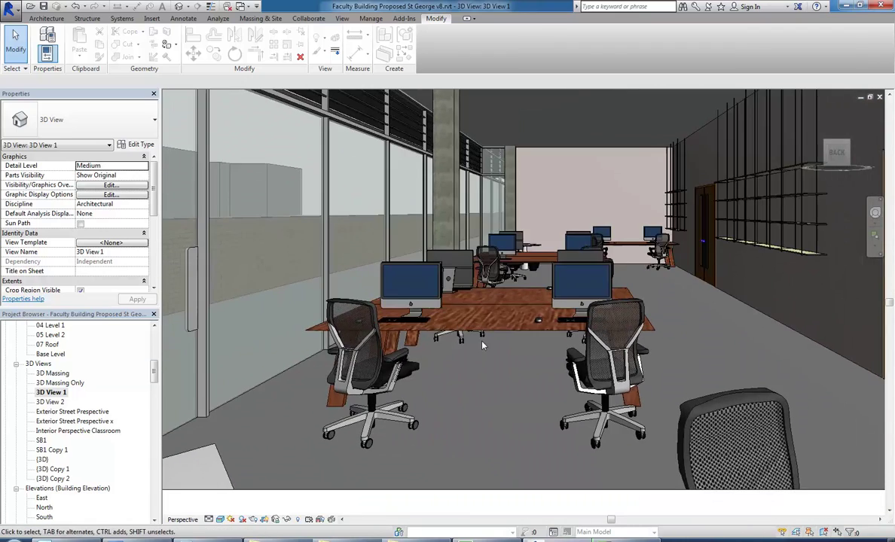
# Select the foreground koskela mika 3000 x 1100 table and check its type properties for material settings without changing them
pyautogui.scroll(5, 493, 278)
pyautogui.scroll(-6, 532, 305)
pyautogui.scroll(4, 477, 369)
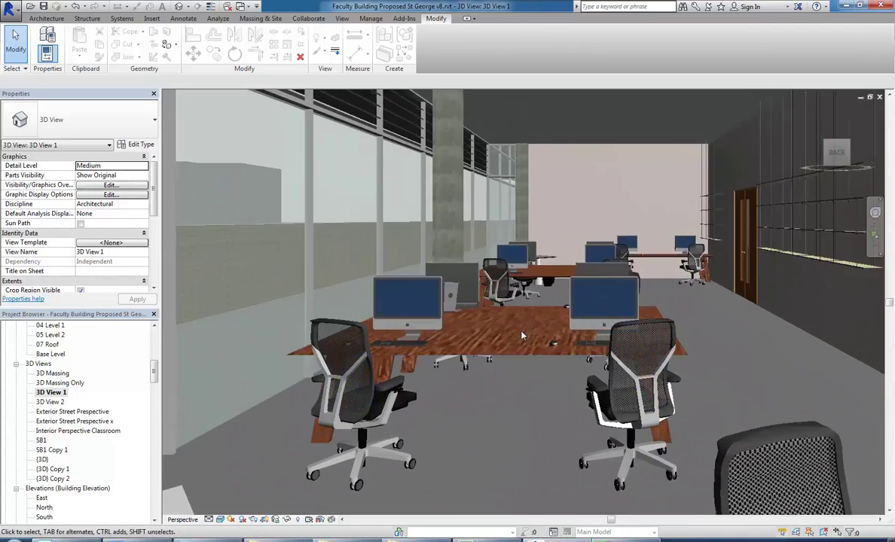
pyautogui.click(478, 368)
pyautogui.scroll(-3, 450, 341)
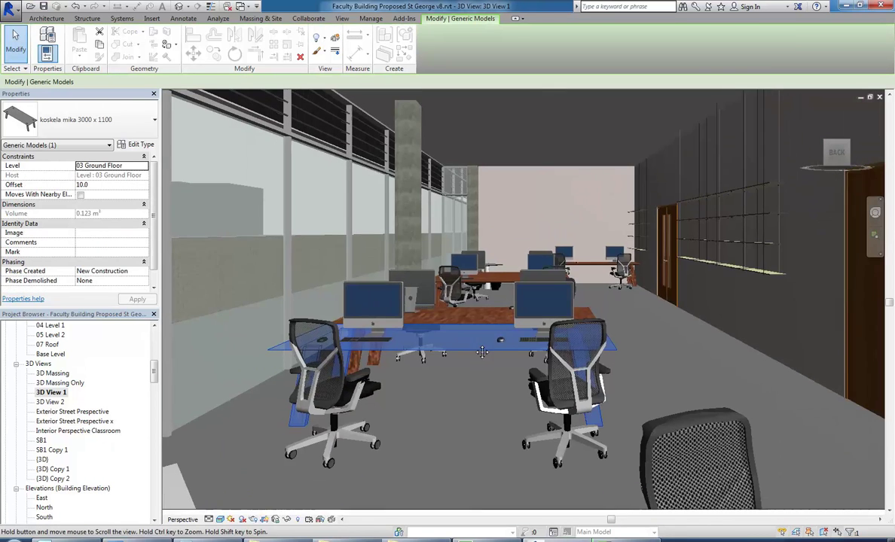
pyautogui.click(134, 143)
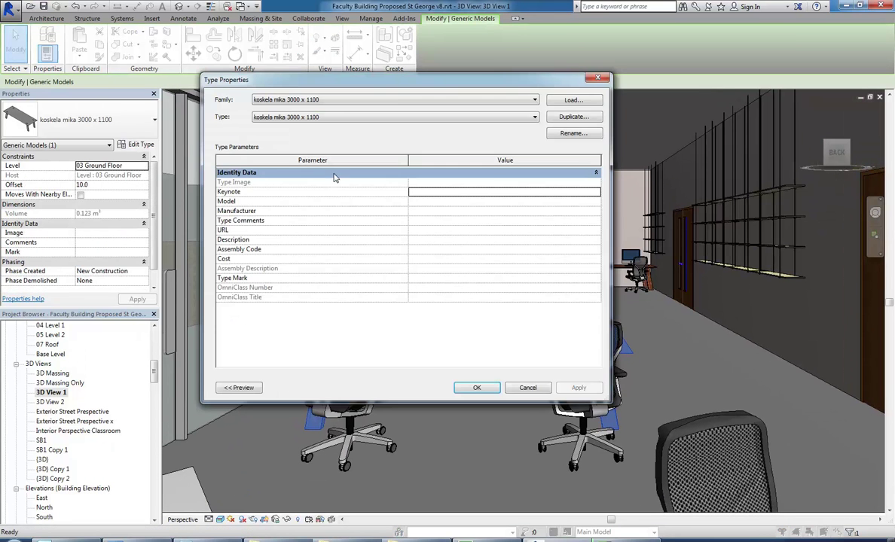
pyautogui.click(514, 389)
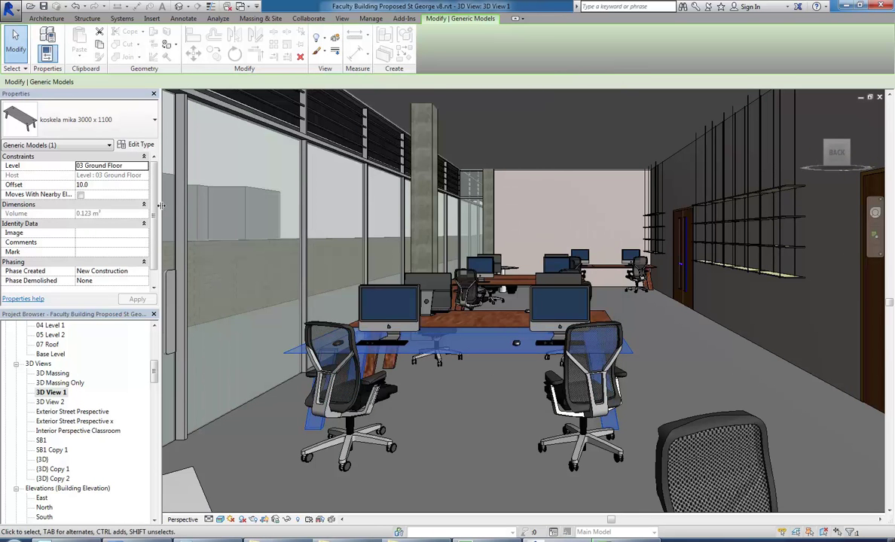
pyautogui.scroll(-1, 155, 253)
pyautogui.scroll(1, 156, 253)
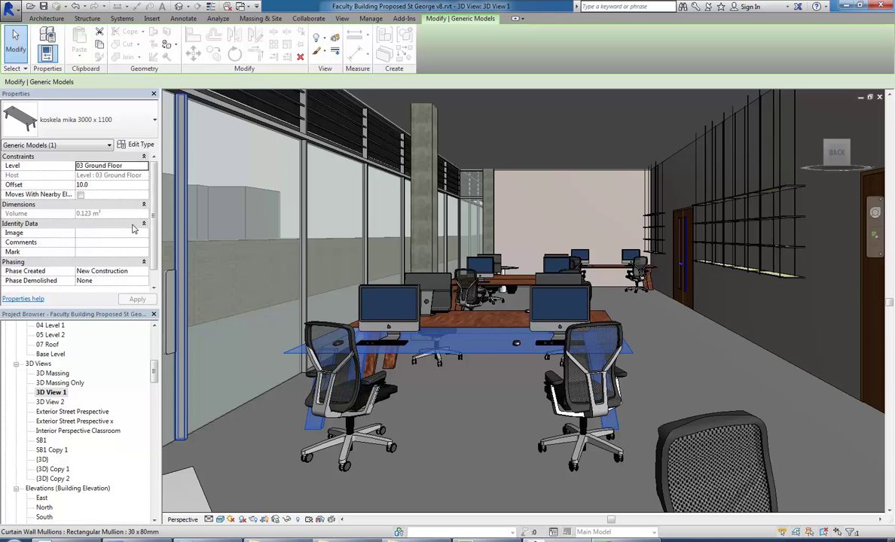
pyautogui.moveTo(486, 427); pyautogui.dragTo(450, 412, button='middle')
pyautogui.scroll(-1, 481, 401)
pyautogui.scroll(-1, 479, 410)
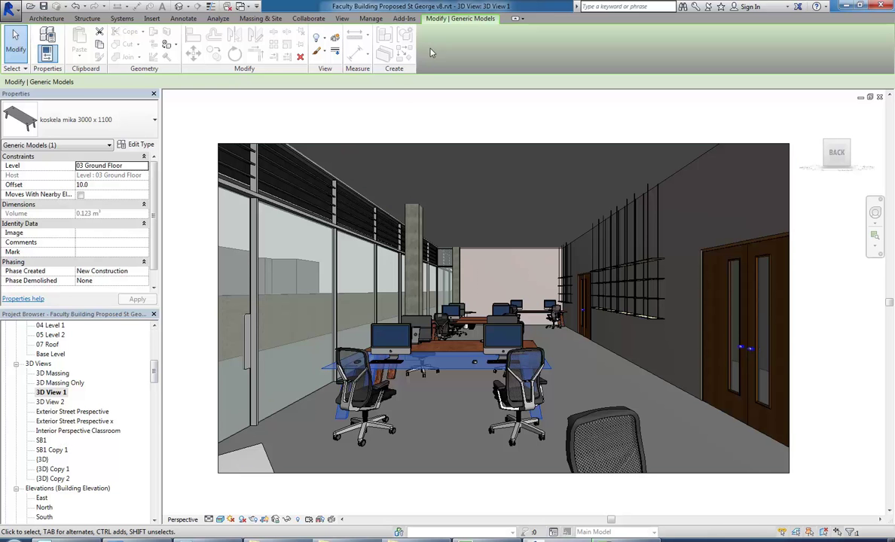
# Collapse the Annotation Symbols families and look for the foreground table among the project's Furniture families, checking the table's category
pyautogui.moveTo(154, 371)
pyautogui.mouseDown()
pyautogui.moveTo(158, 490)
pyautogui.moveTo(157, 407)
pyautogui.moveTo(157, 421)
pyautogui.mouseUp()
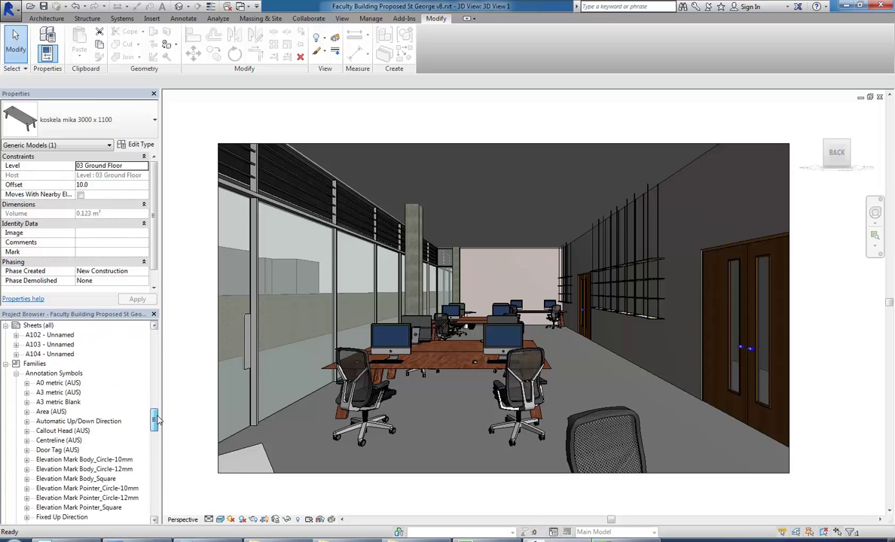
pyautogui.click(15, 373)
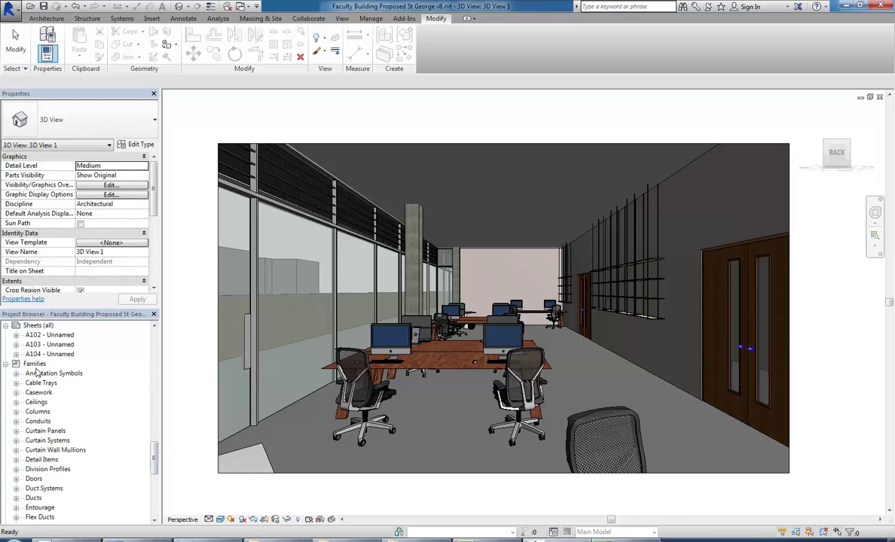
pyautogui.scroll(-1, 42, 375)
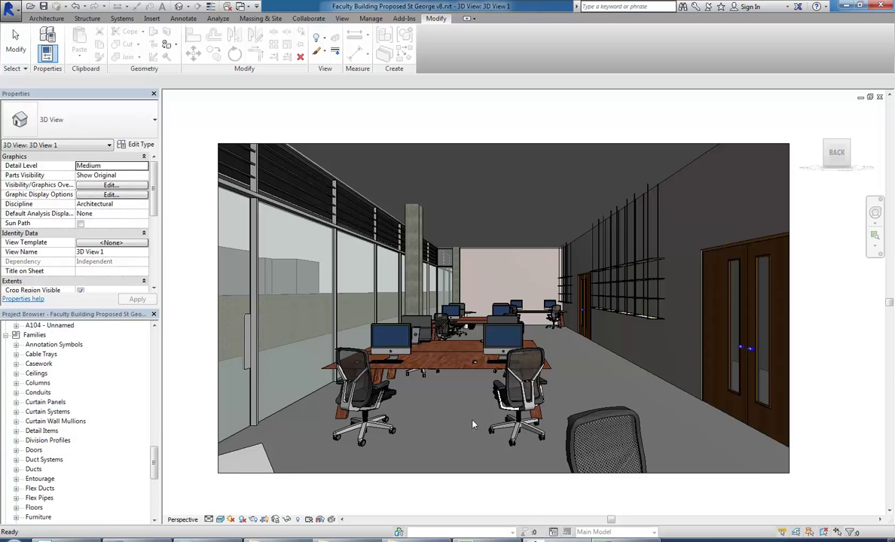
pyautogui.click(415, 343)
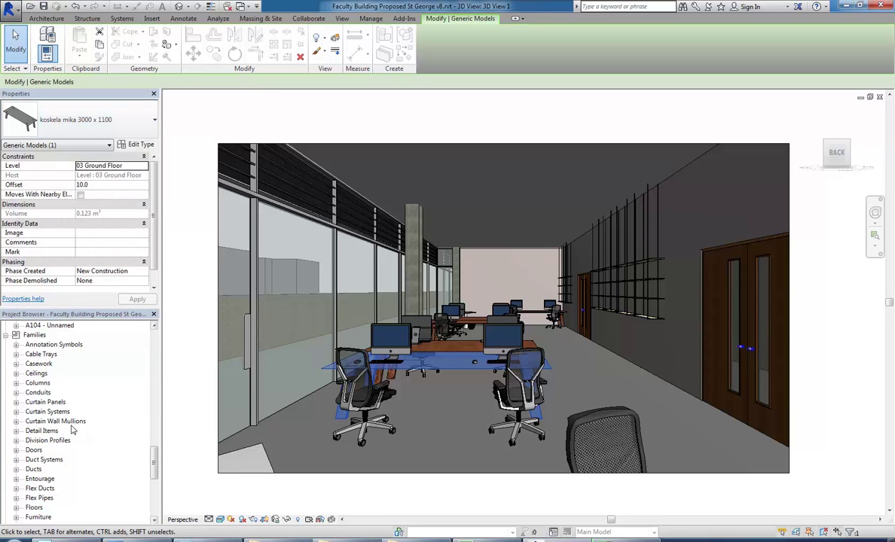
pyautogui.moveTo(157, 468); pyautogui.dragTo(155, 477)
pyautogui.click(17, 441)
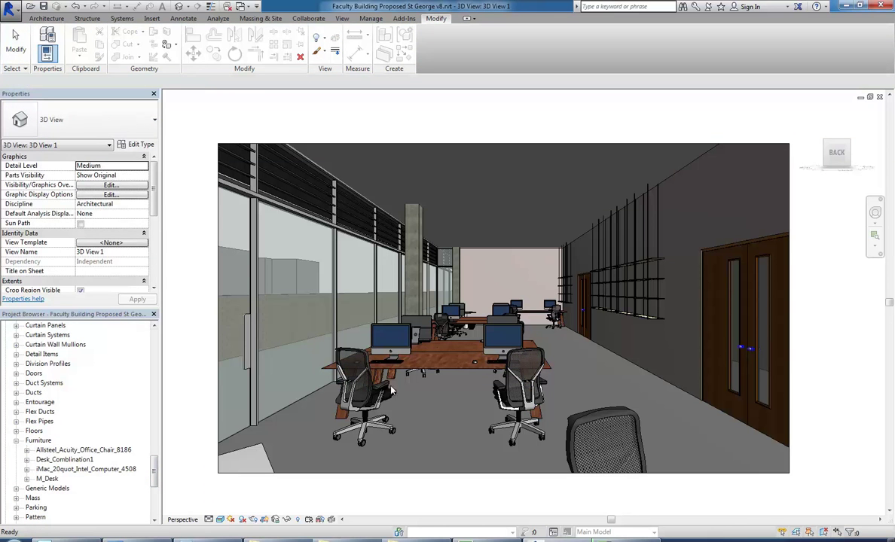
pyautogui.click(426, 339)
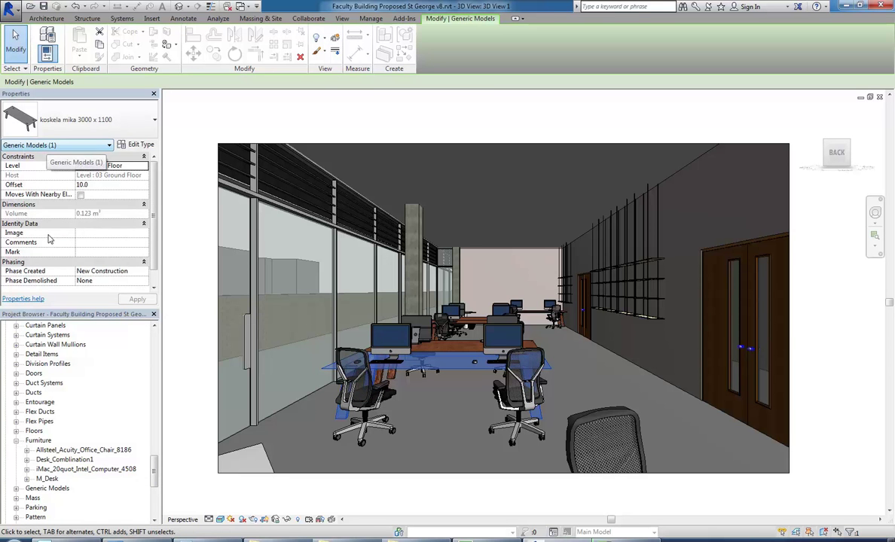
# Try to open the koskela mika 3000 x 1100 family for editing from the project's Generic Models families
pyautogui.click(17, 440)
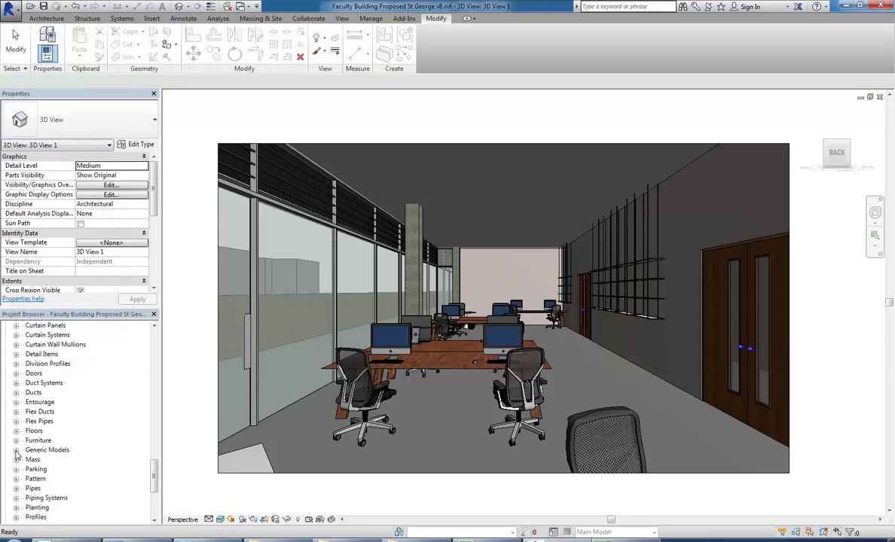
pyautogui.click(17, 450)
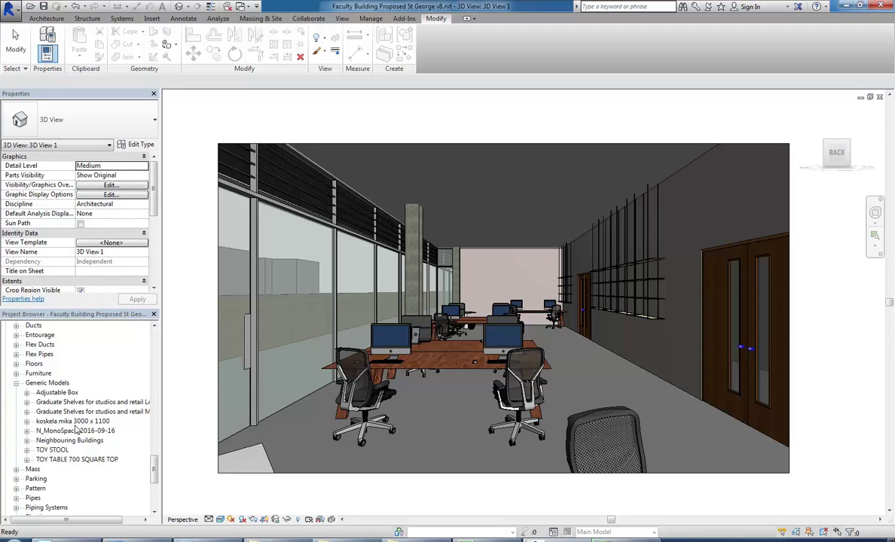
pyautogui.click(59, 422)
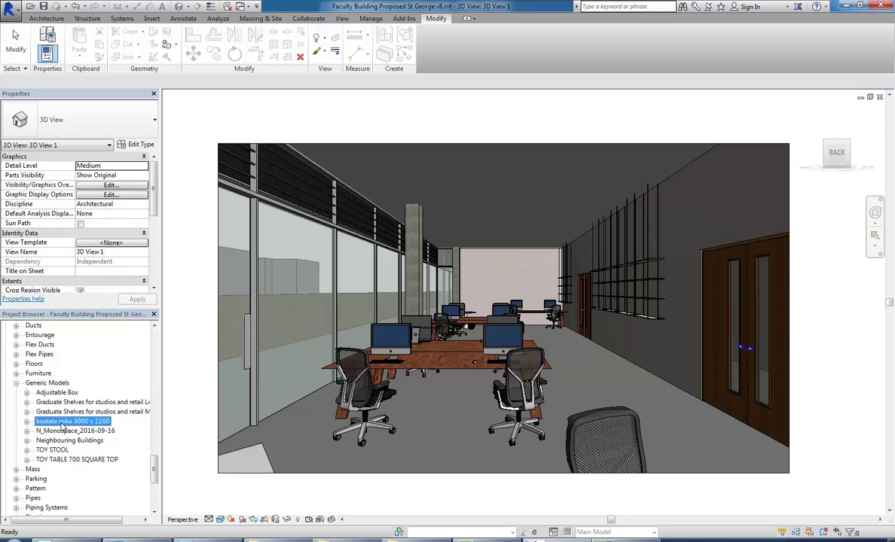
pyautogui.rightClick(61, 426)
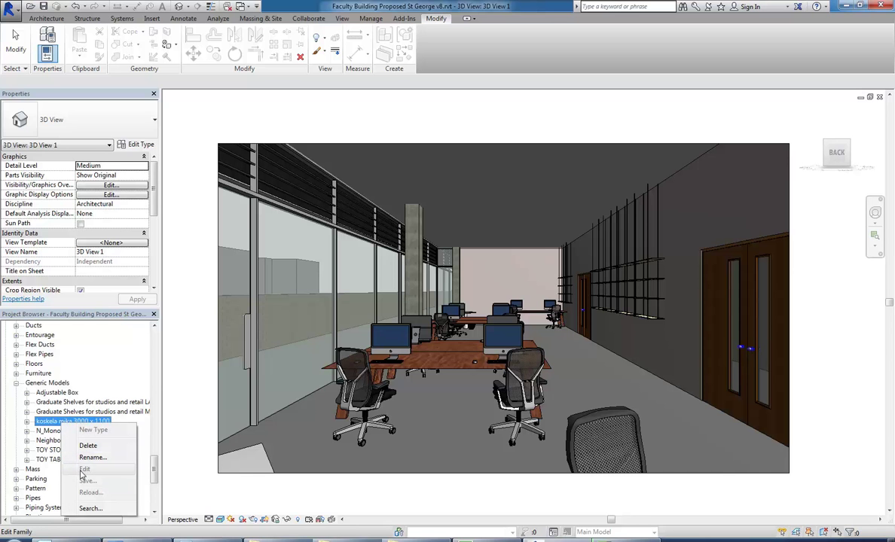
pyautogui.click(27, 422)
pyautogui.rightClick(58, 432)
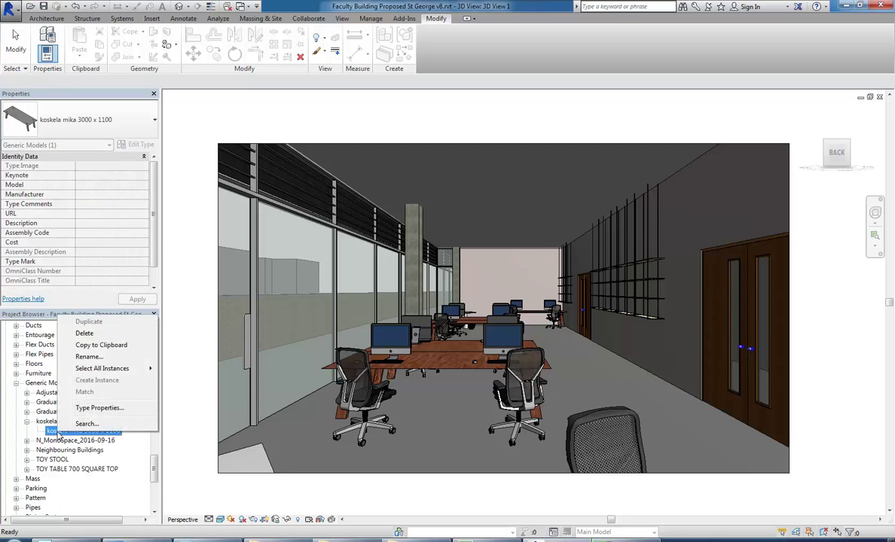
pyautogui.click(27, 423)
pyautogui.click(27, 423)
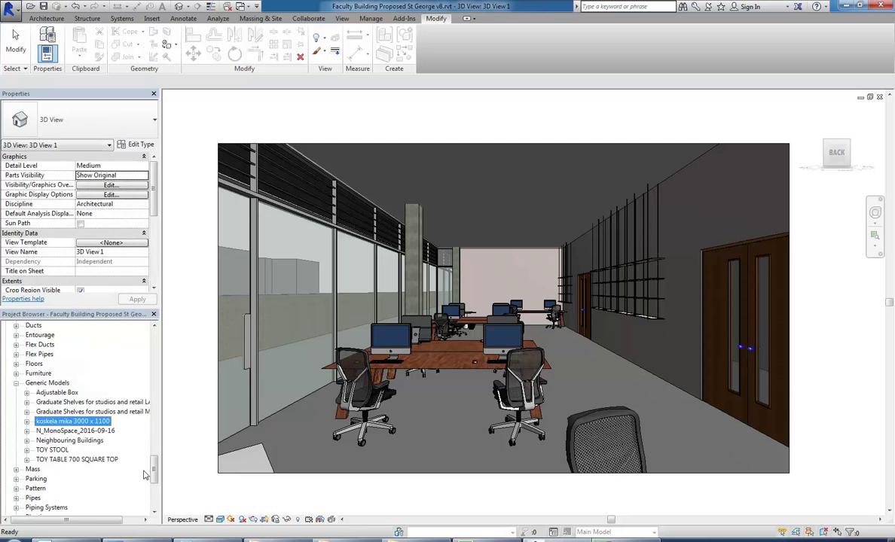
# Open the 03 Ground Floor plan and edit the family of the selected koskela mika 3000 x 1100 table
pyautogui.moveTo(153, 475); pyautogui.dragTo(154, 359)
pyautogui.doubleClick(61, 344)
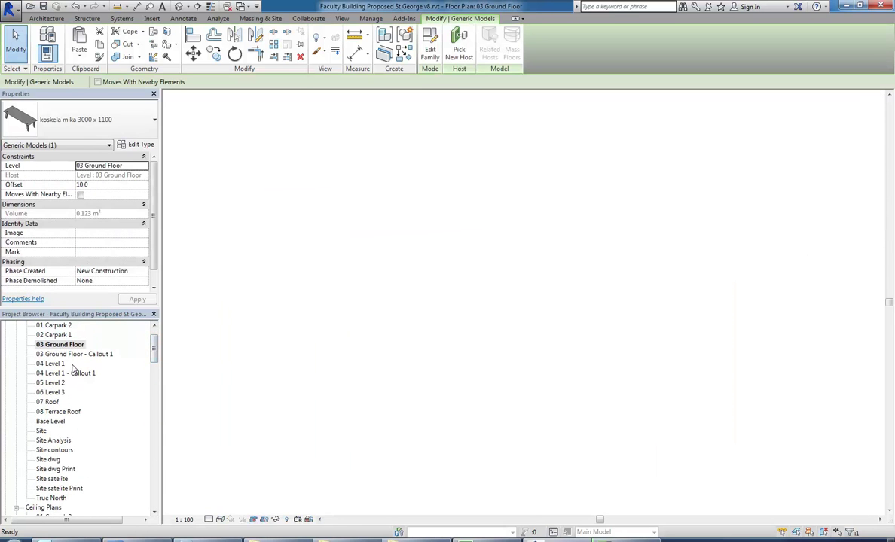
pyautogui.click(430, 50)
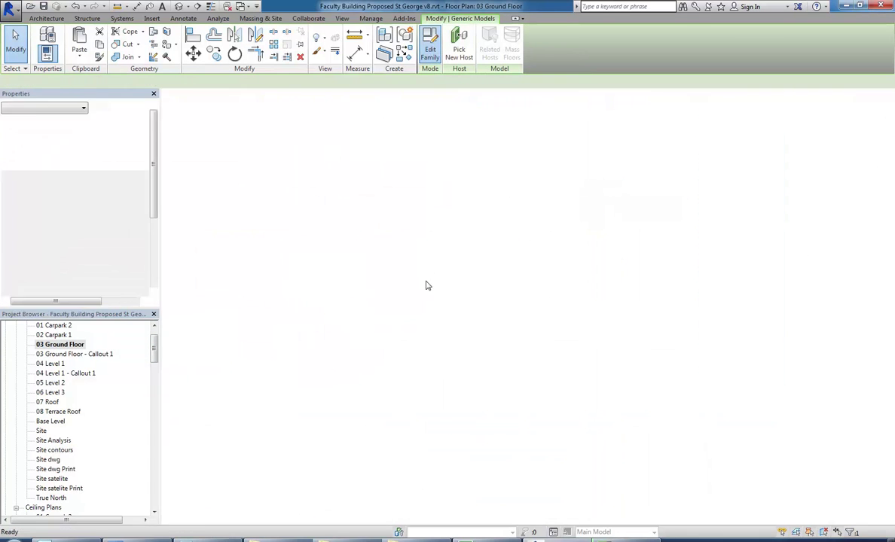
pyautogui.keyDown('shift'); pyautogui.moveTo(426, 285); pyautogui.dragTo(449, 331, button='middle'); pyautogui.keyUp('shift')
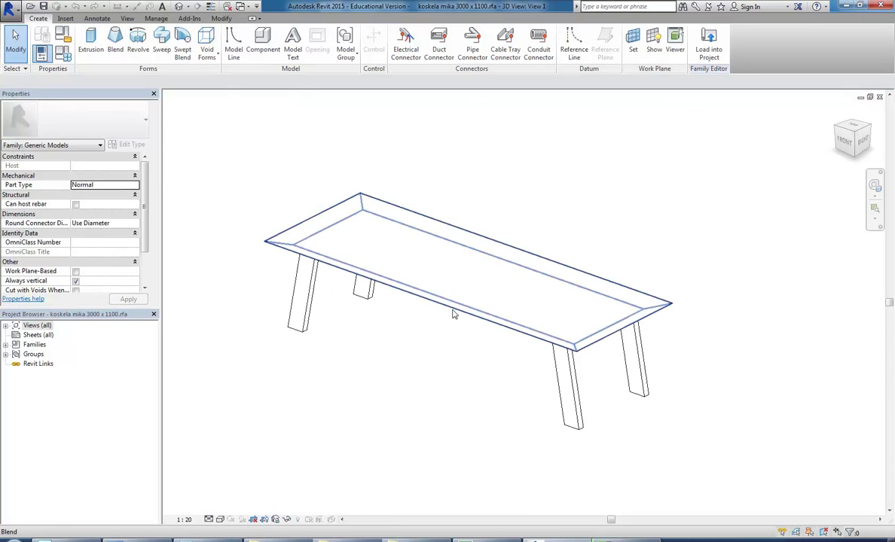
# Select the tabletop blend in the table family and check which material is assigned to it
pyautogui.click(451, 317)
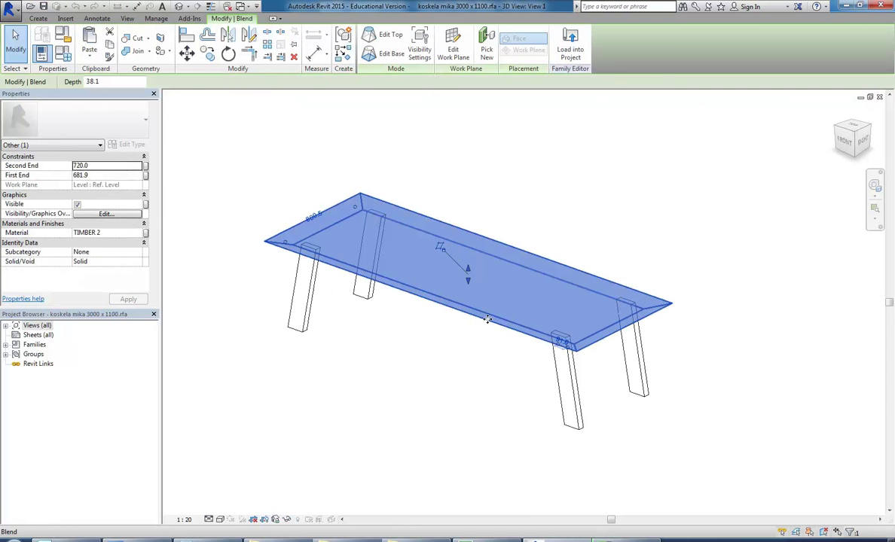
pyautogui.moveTo(488, 327); pyautogui.dragTo(477, 346, button='middle')
pyautogui.scroll(1, 453, 360)
pyautogui.click(439, 375)
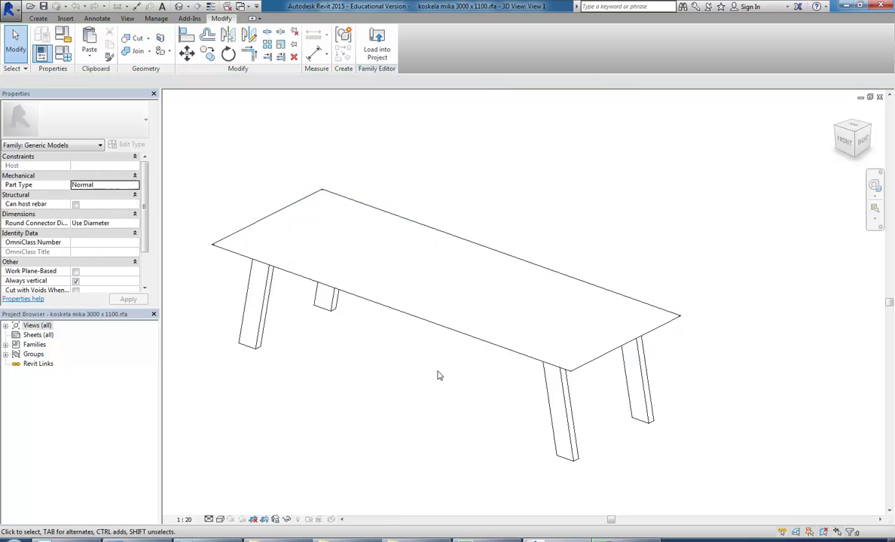
pyautogui.click(450, 340)
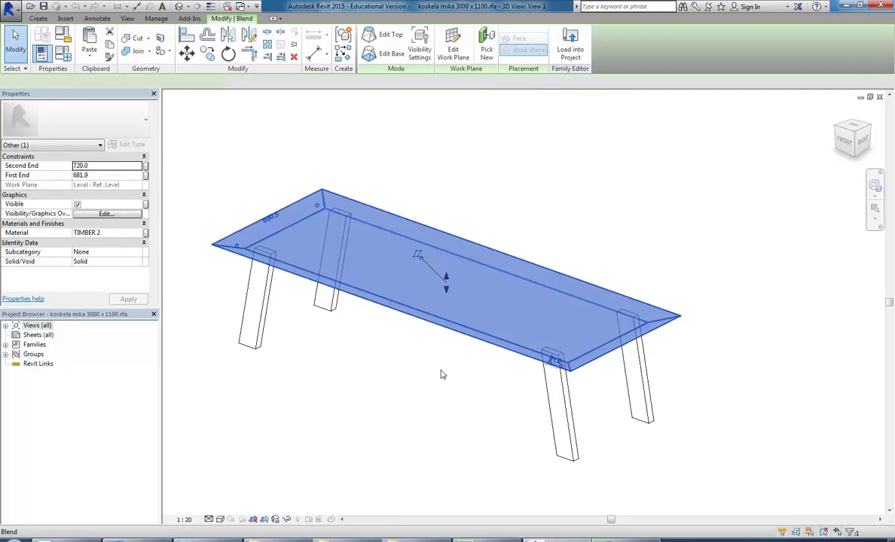
pyautogui.click(110, 233)
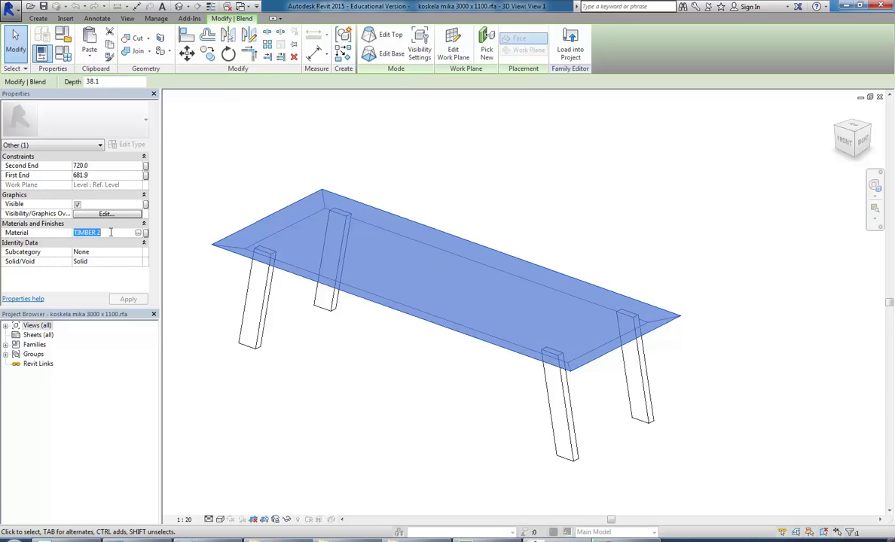
pyautogui.click(358, 373)
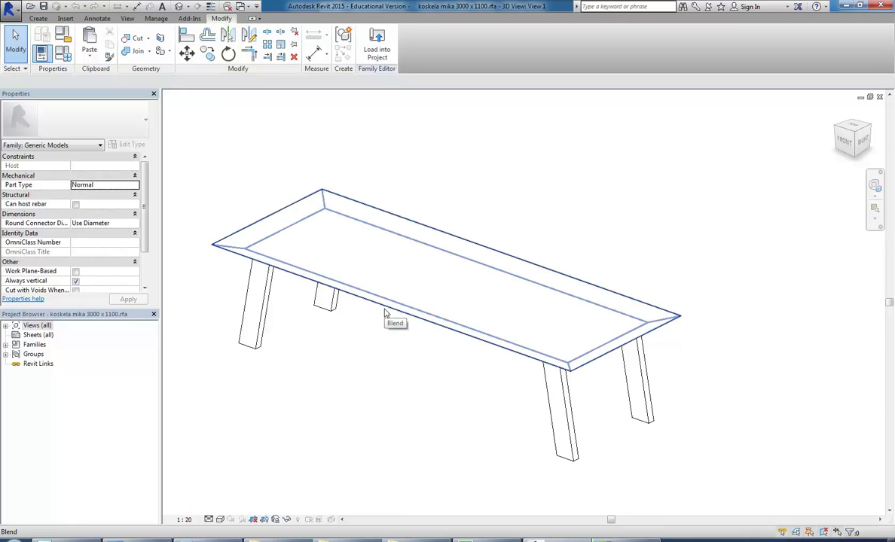
pyautogui.click(341, 285)
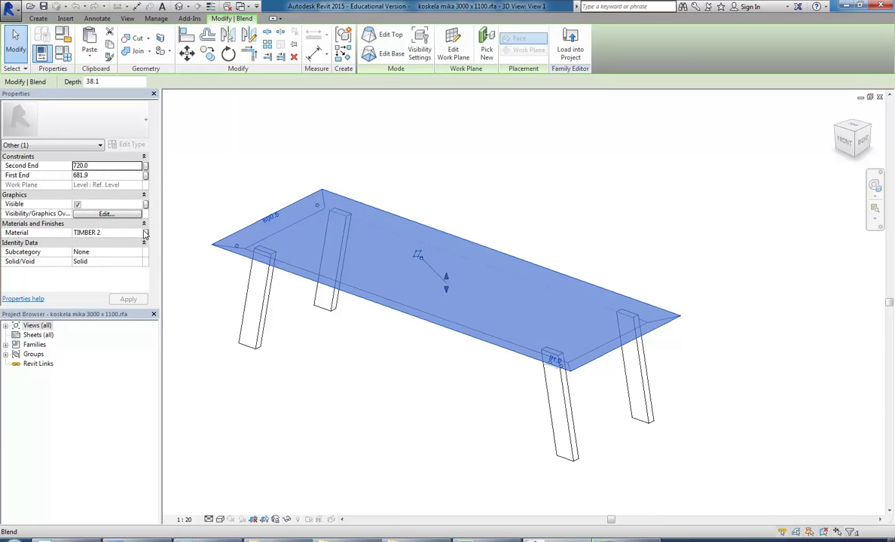
pyautogui.press('Escape')
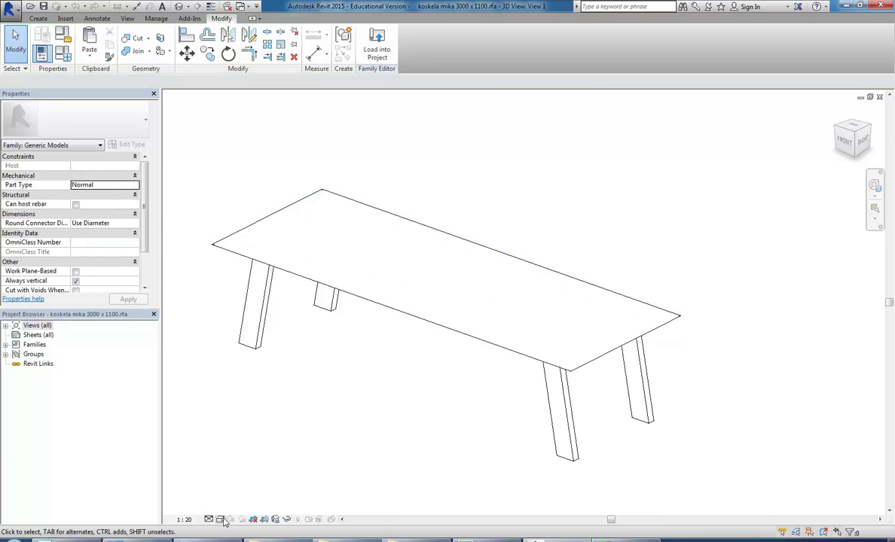
# Show the table family's 3D view in the Realistic visual style
pyautogui.click(219, 520)
pyautogui.click(235, 498)
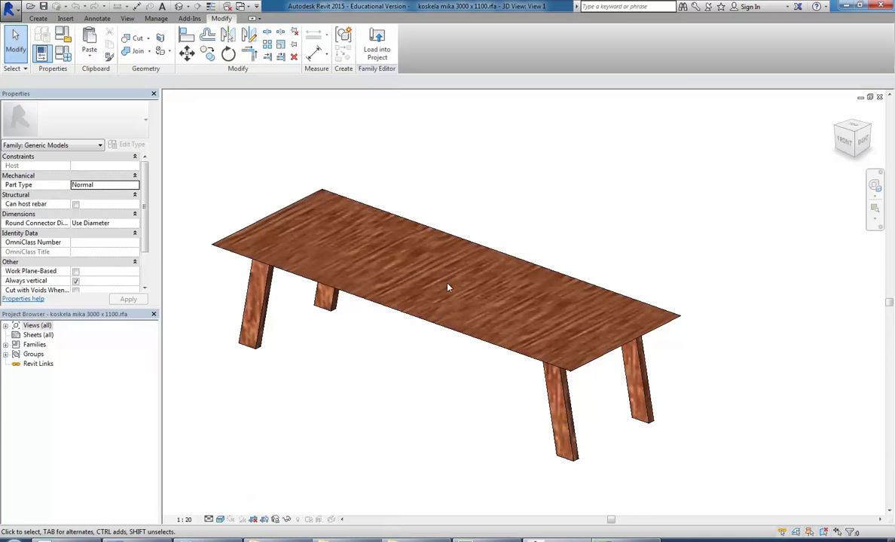
pyautogui.scroll(2, 490, 337)
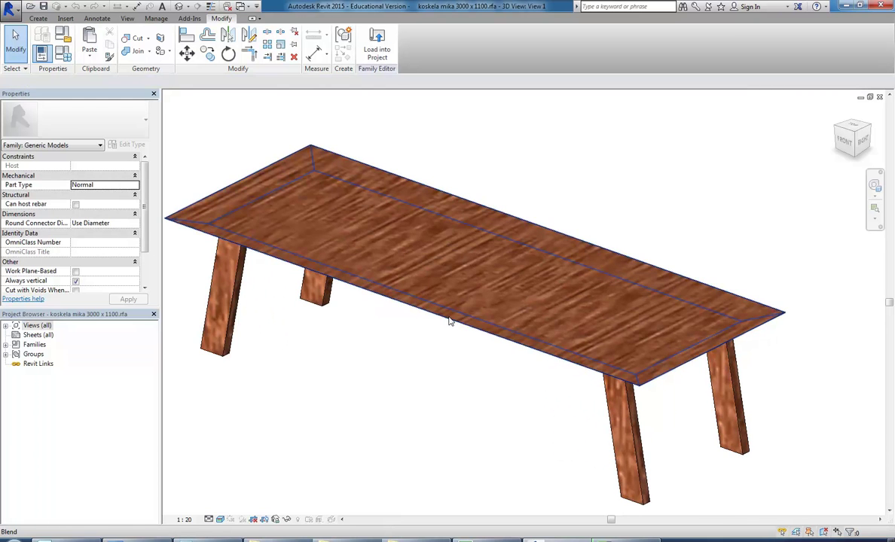
# Open the appearance settings of the tabletop's TIMBER 2 material for editing
pyautogui.click(475, 331)
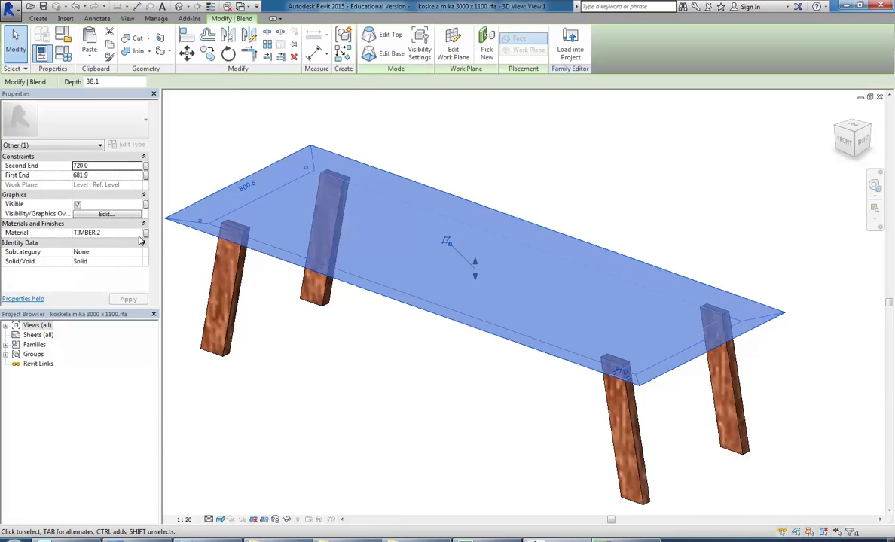
pyautogui.click(134, 234)
pyautogui.click(138, 233)
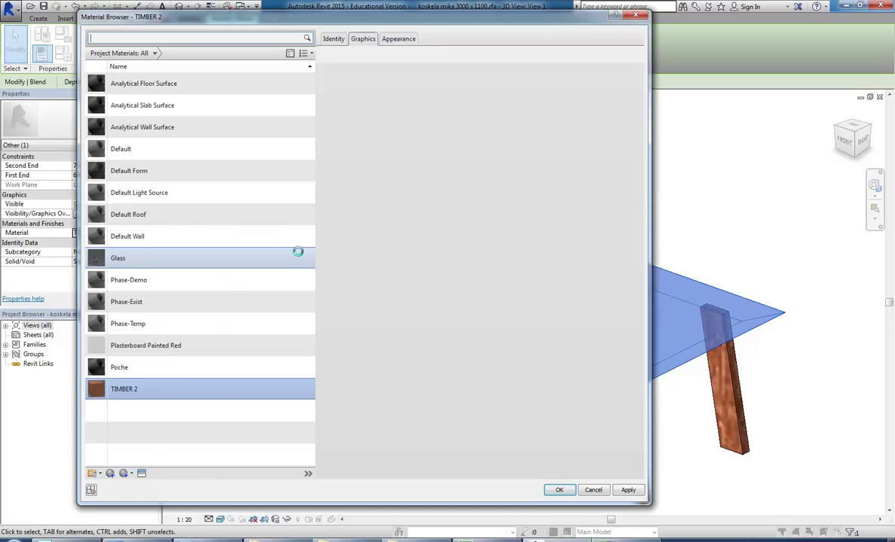
pyautogui.click(400, 38)
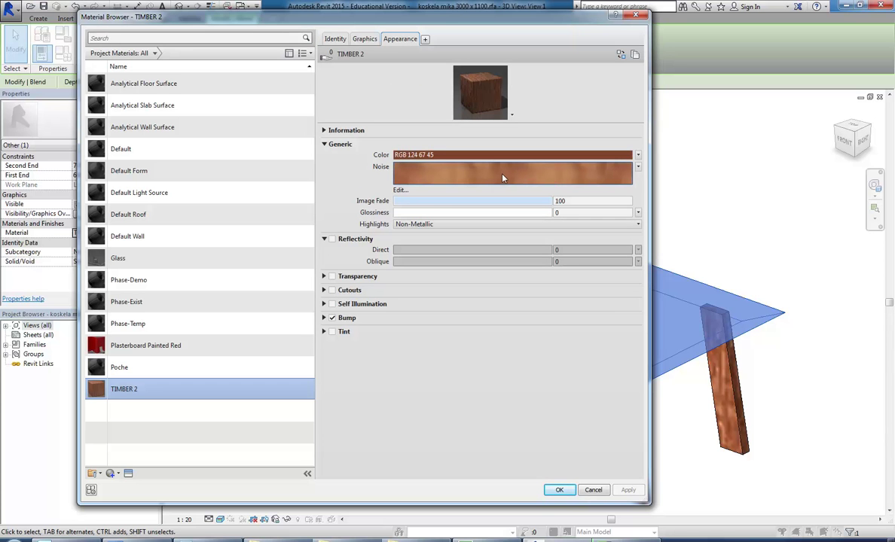
# Choose an Image texture to replace TIMBER 2's Noise and browse to the Material Images folder in 2nd Year FT Sem 2
pyautogui.moveTo(504, 178)
pyautogui.click(637, 167)
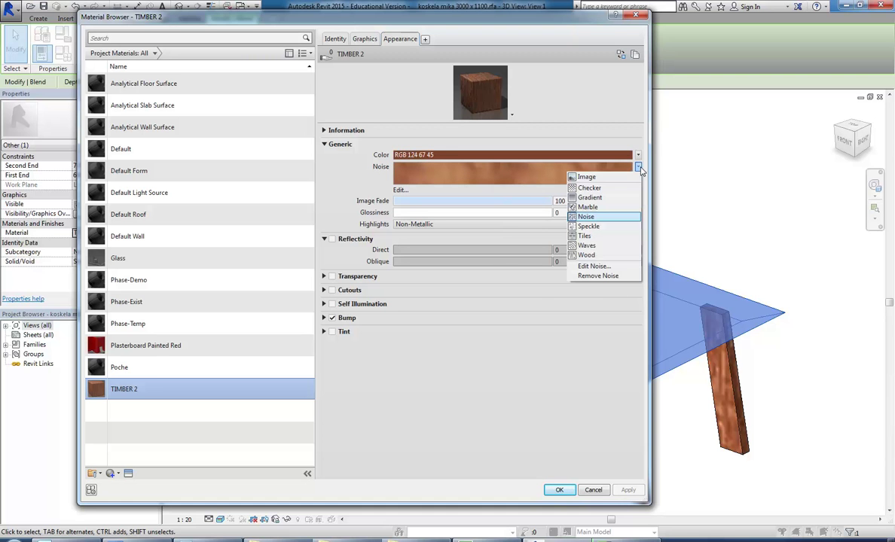
pyautogui.click(587, 177)
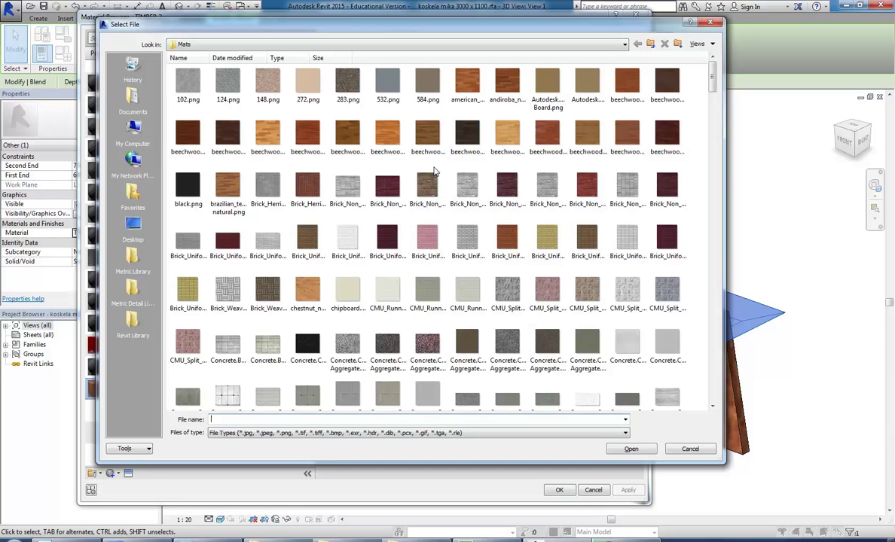
pyautogui.click(132, 322)
pyautogui.click(651, 44)
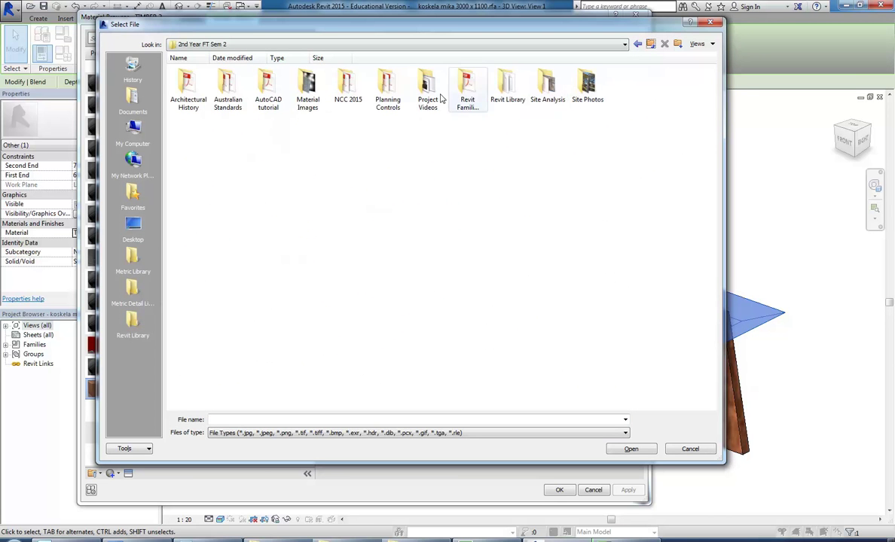
pyautogui.click(307, 88)
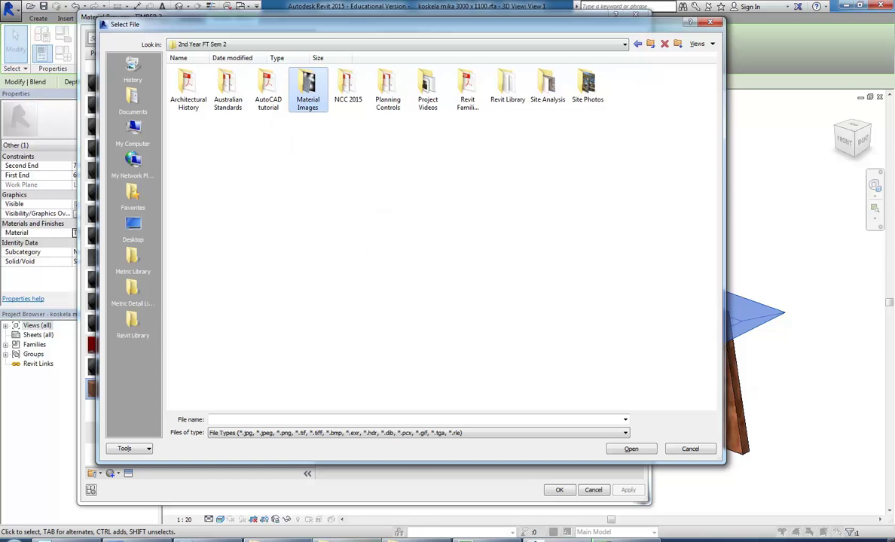
pyautogui.click(358, 540)
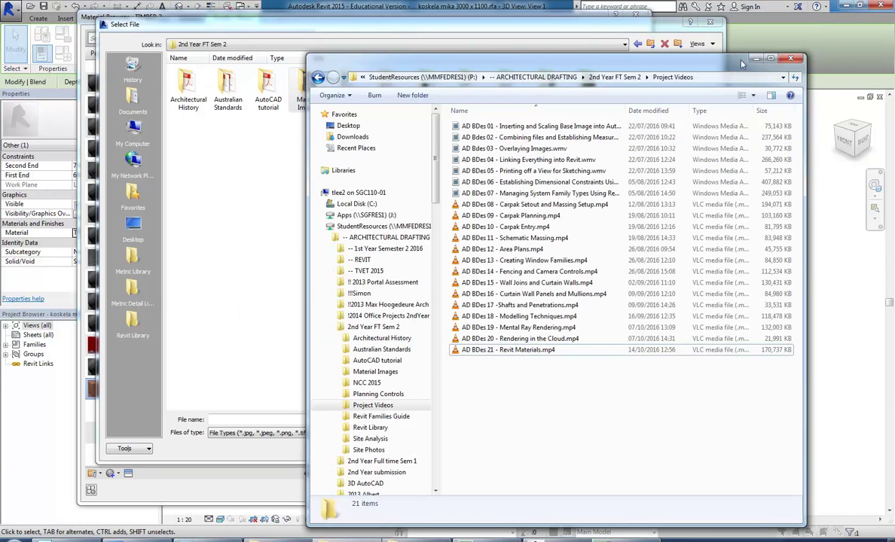
pyautogui.click(755, 60)
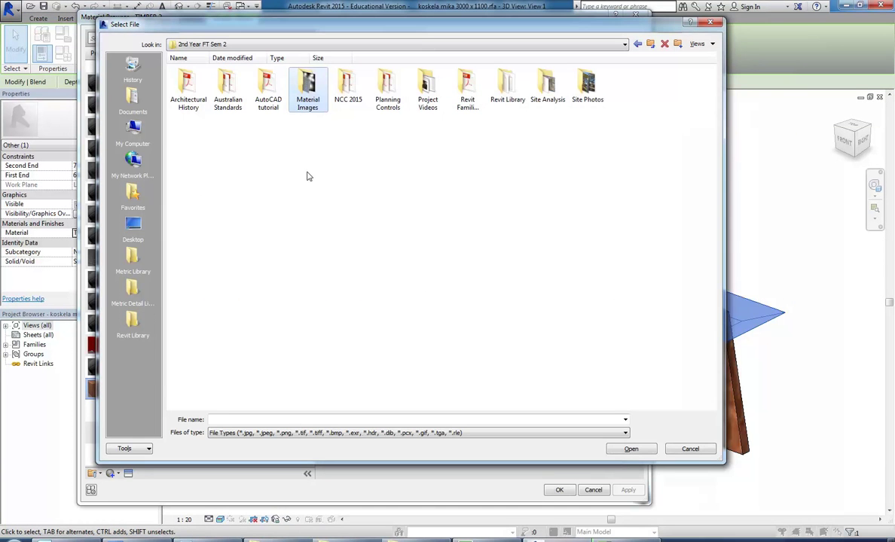
pyautogui.doubleClick(316, 103)
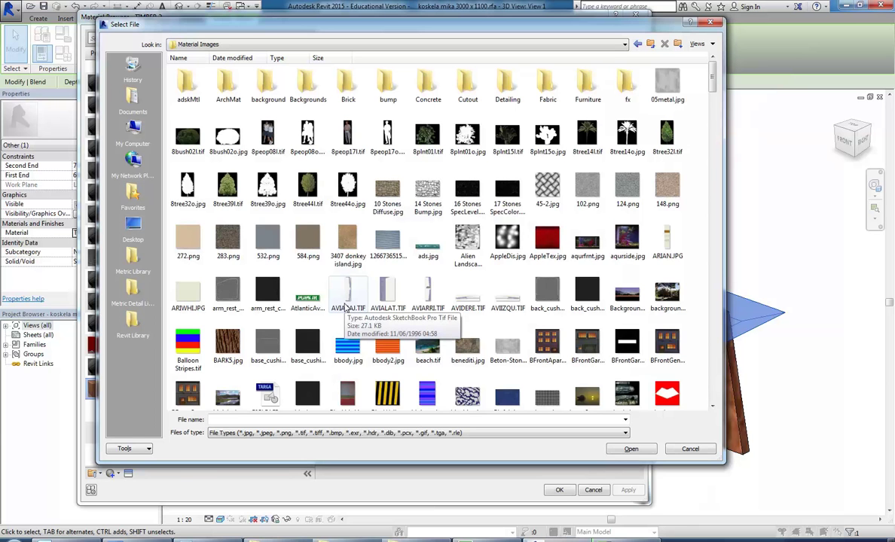
# Use Woods - Plastics.Finish Carpentry.Plastic Laminates.Rust.jpg from the Material Images folder as the texture image of TIMBER 2
pyautogui.moveTo(713, 85); pyautogui.dragTo(654, 374)
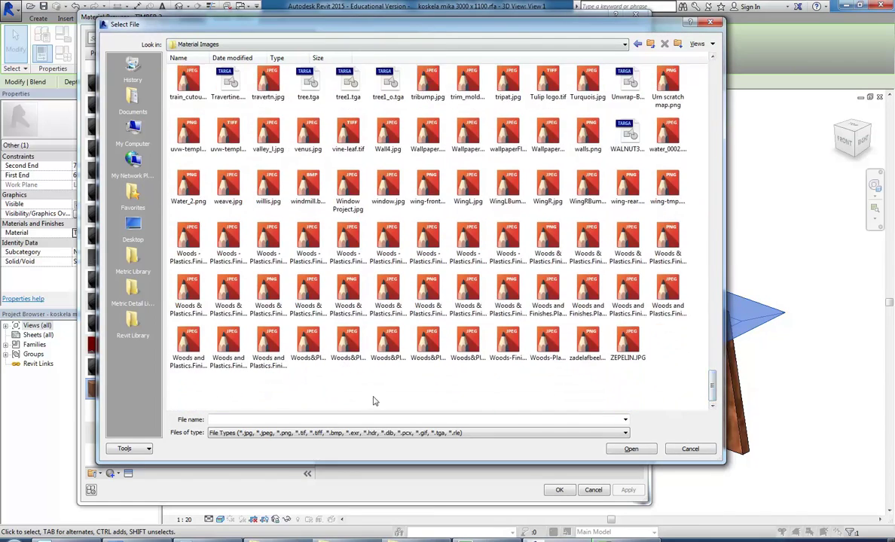
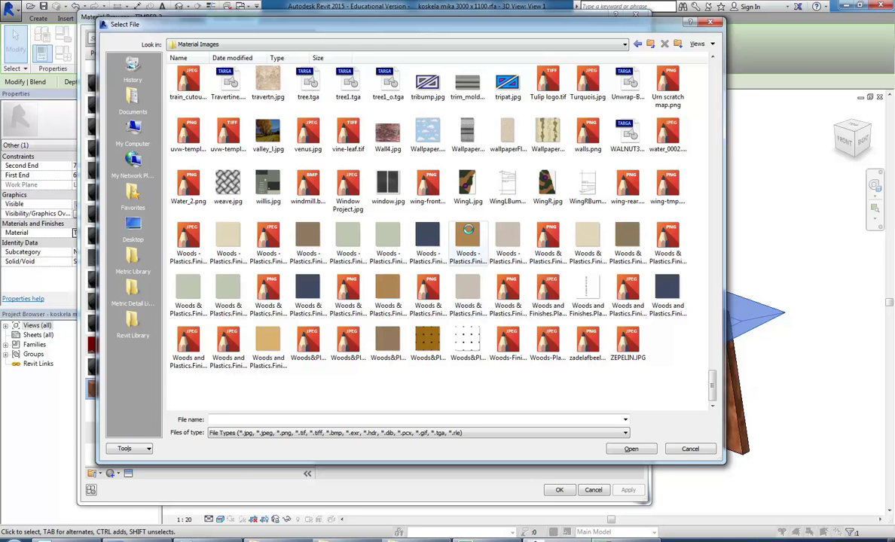
pyautogui.click(466, 232)
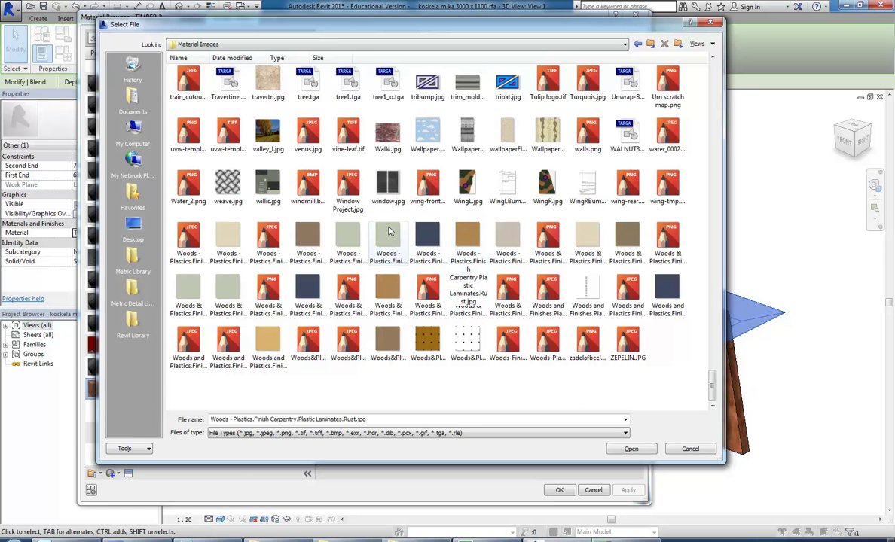
pyautogui.scroll(2, 390, 232)
pyautogui.scroll(10, 389, 231)
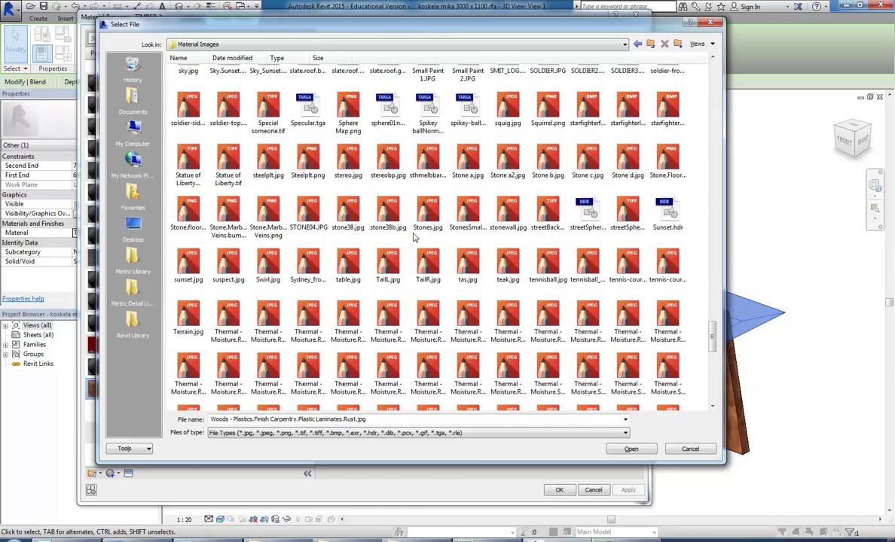
pyautogui.scroll(-2, 402, 209)
pyautogui.scroll(-2, 402, 210)
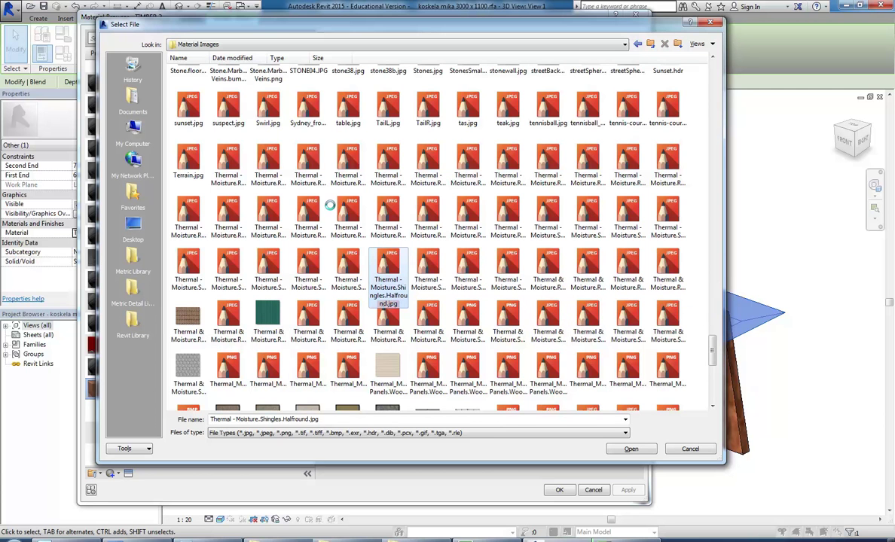
pyautogui.scroll(-3, 712, 333)
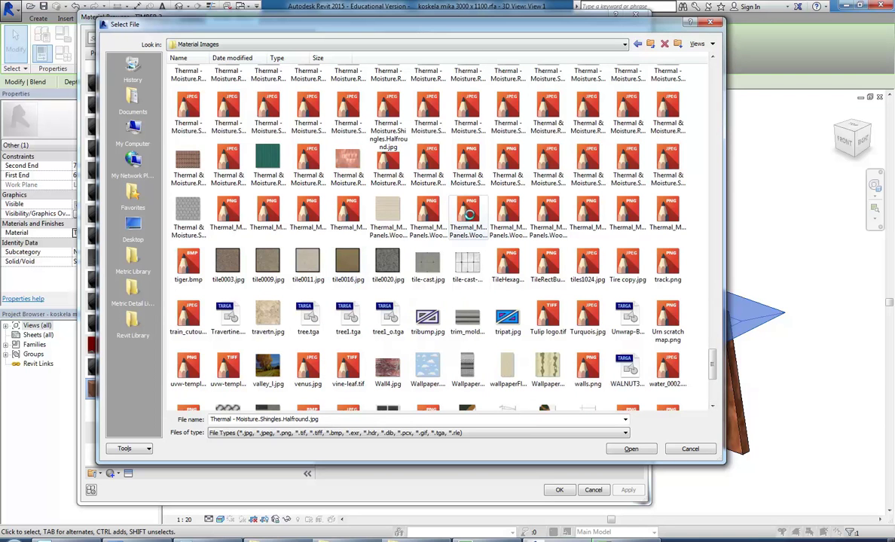
pyautogui.click(472, 220)
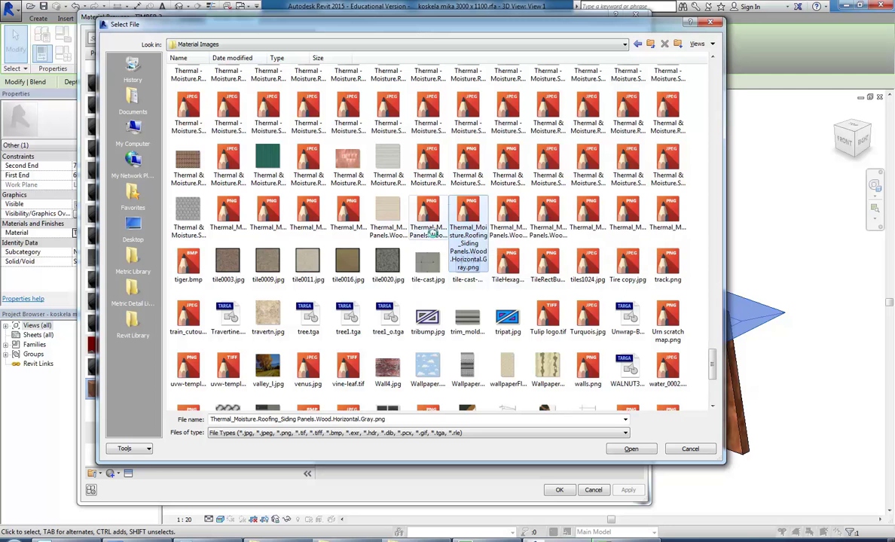
pyautogui.click(428, 212)
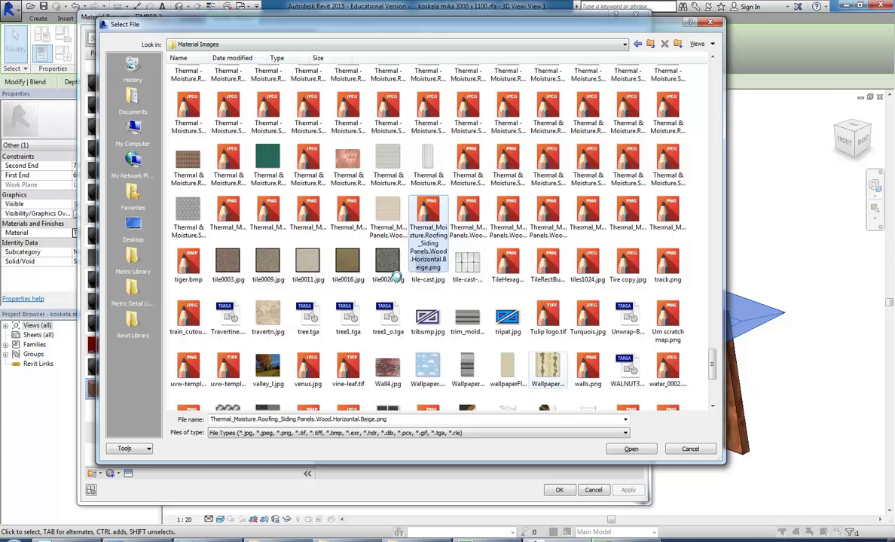
pyautogui.scroll(-1, 398, 280)
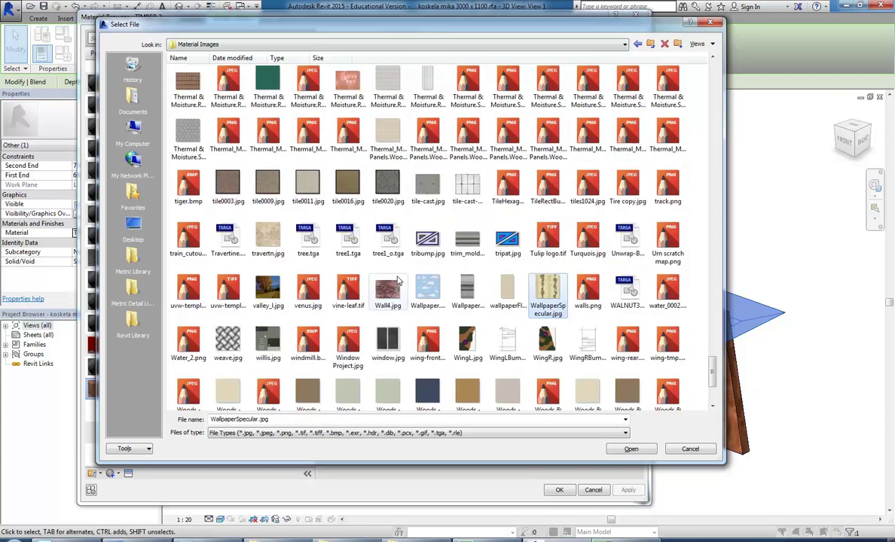
pyautogui.scroll(-1, 398, 280)
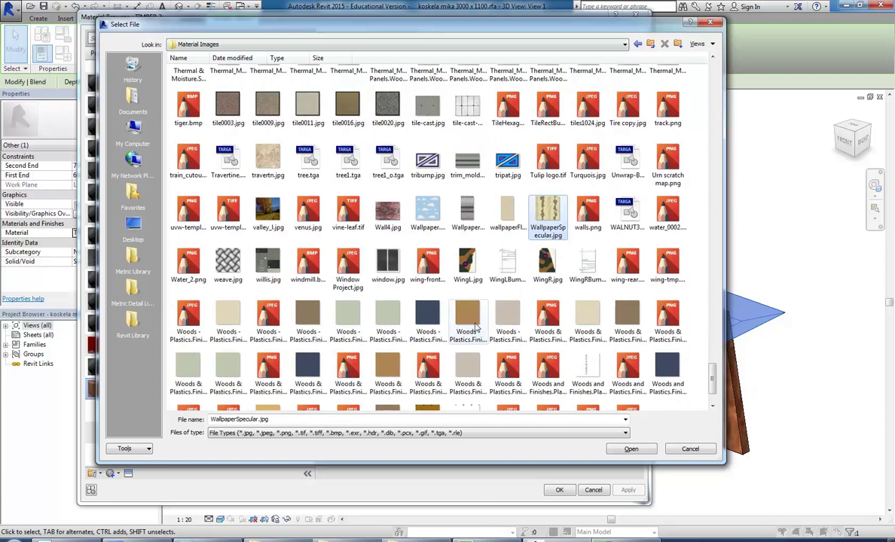
pyautogui.click(475, 326)
pyautogui.click(631, 449)
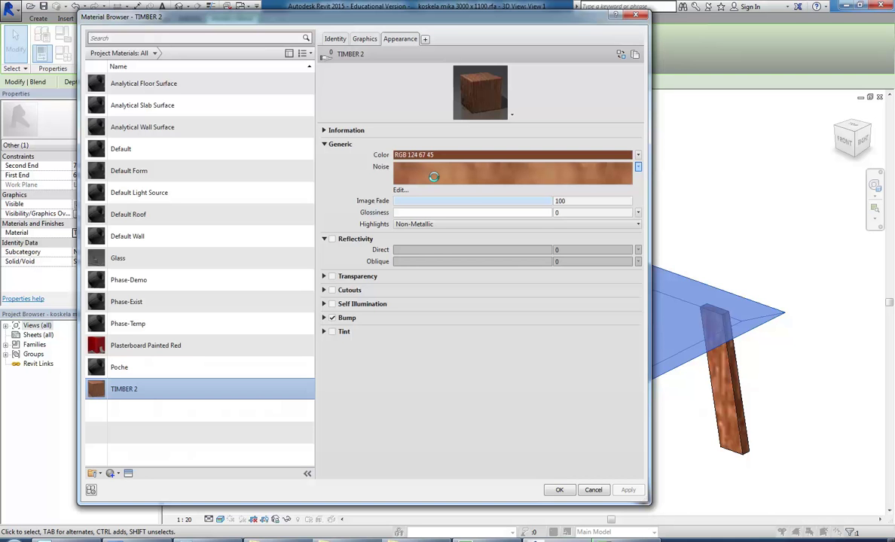
pyautogui.click(434, 176)
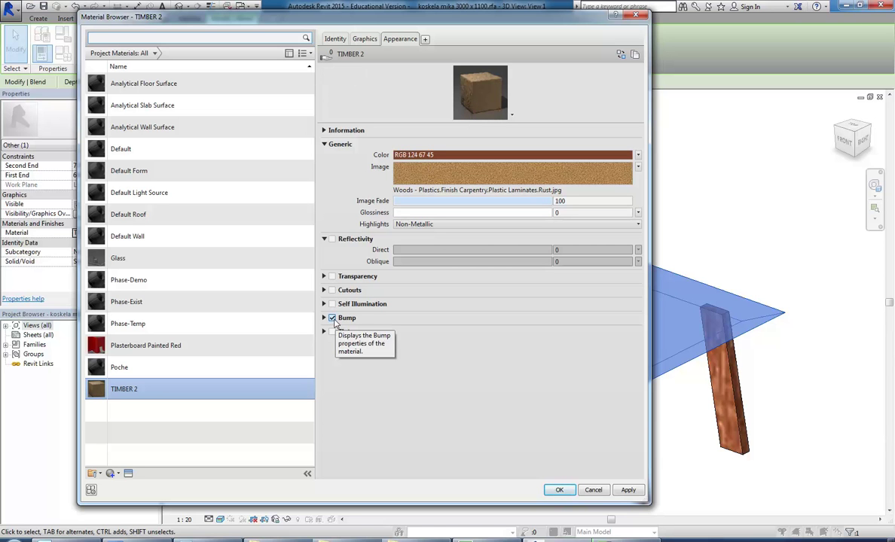
# Turn off Bump for TIMBER 2, accept the material changes and deselect the tabletop
pyautogui.click(332, 318)
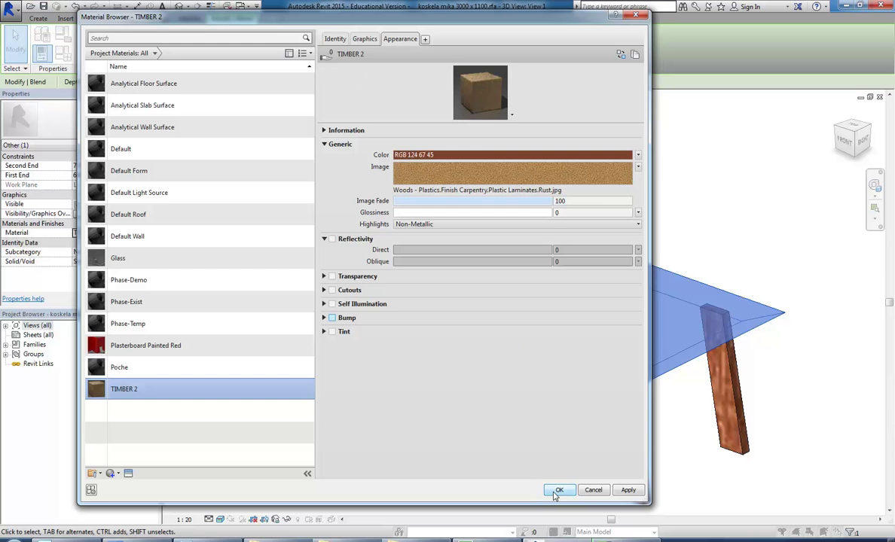
pyautogui.click(555, 490)
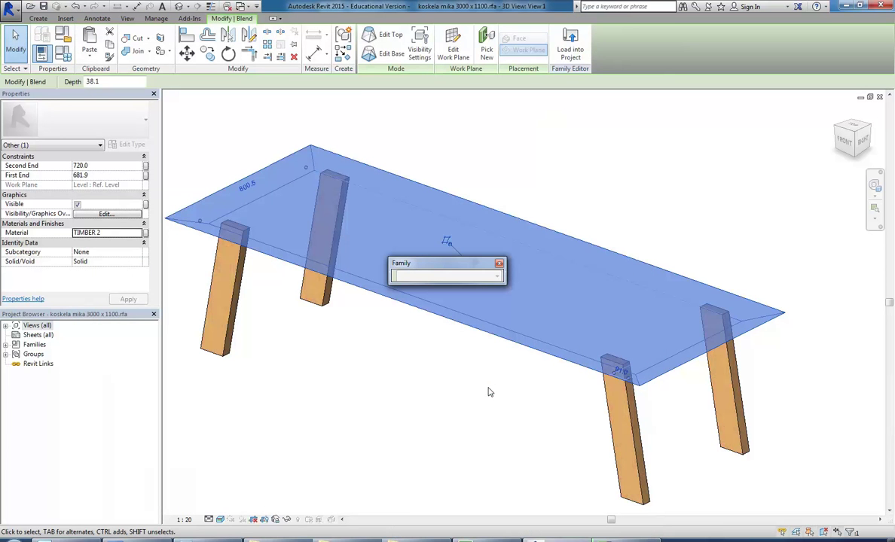
pyautogui.click(407, 365)
pyautogui.keyDown('shift'); pyautogui.moveTo(407, 365); pyautogui.dragTo(451, 360, button='middle'); pyautogui.keyUp('shift')
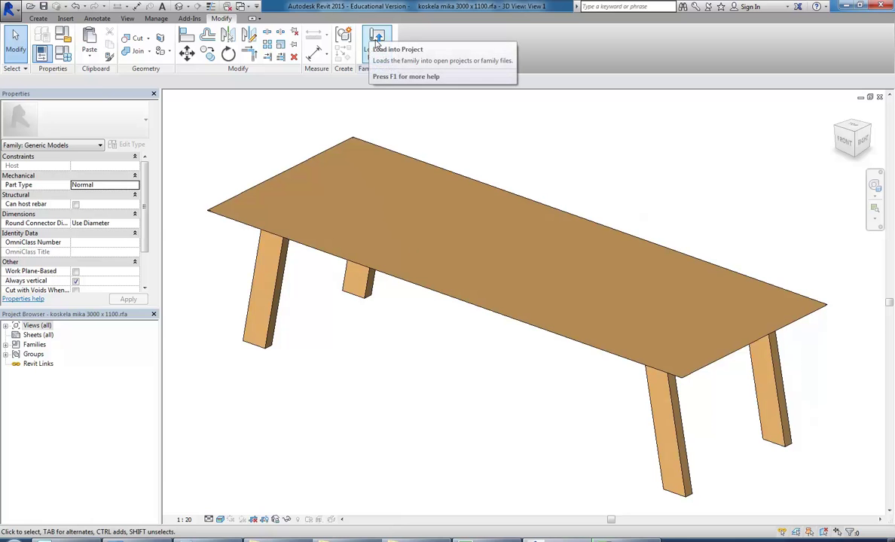
# Load the edited table family into the project Faculty Building Proposed St George v8.rvt
pyautogui.click(374, 51)
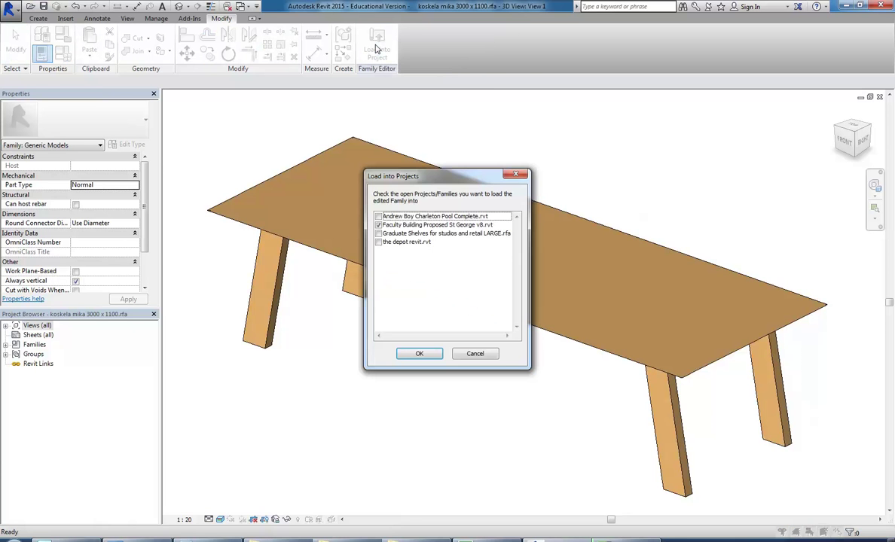
pyautogui.click(399, 224)
pyautogui.click(419, 353)
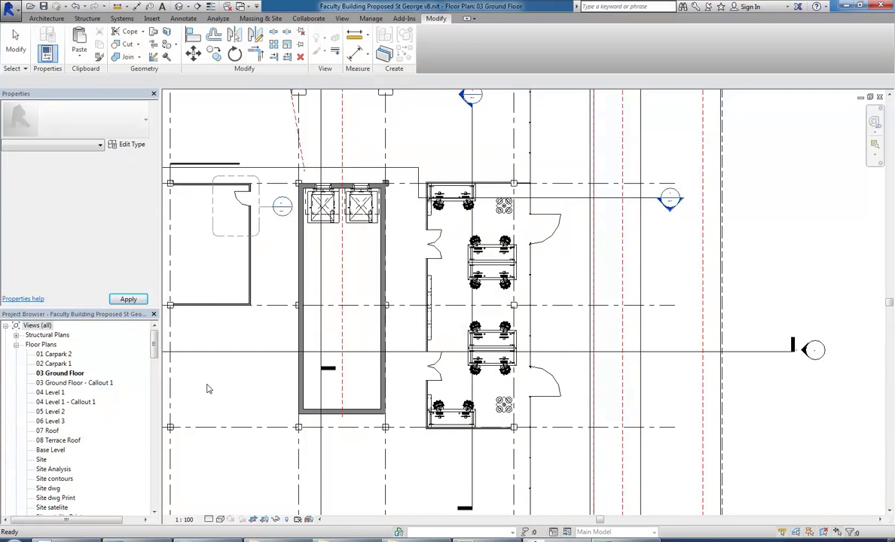
# Open the project's interior perspective, 3D View 1, to examine the loaded tables
pyautogui.moveTo(153, 340); pyautogui.dragTo(156, 399)
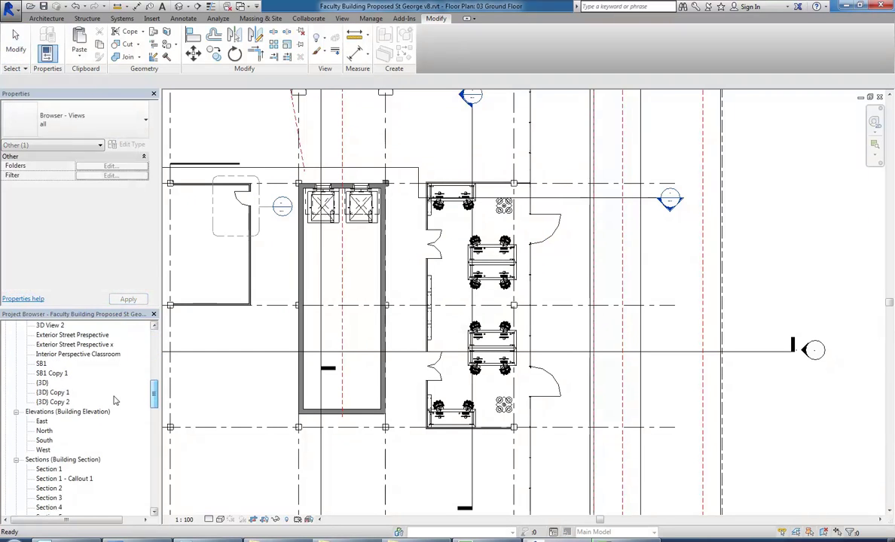
pyautogui.click(50, 325)
pyautogui.scroll(1, 53, 348)
pyautogui.doubleClick(50, 344)
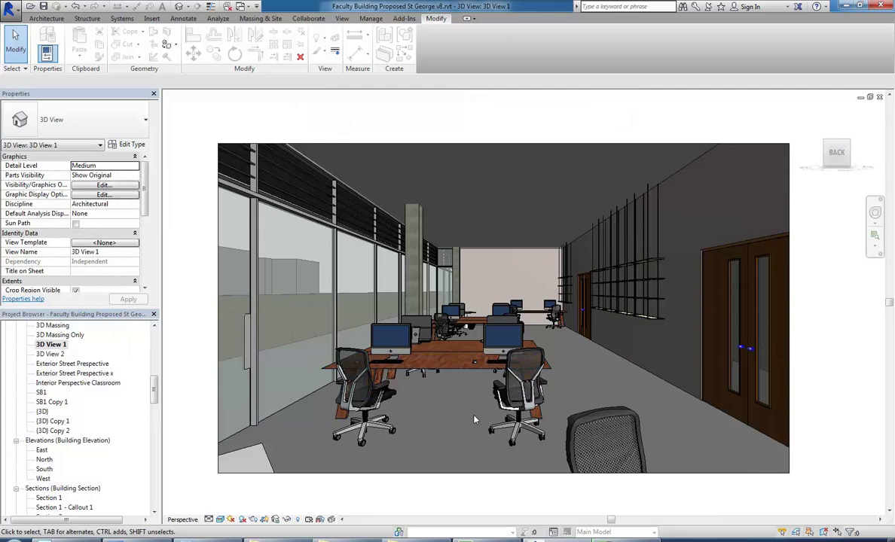
# Check the appearance settings of the project's TIMBER 2 material, leaving them unedited
pyautogui.click(366, 18)
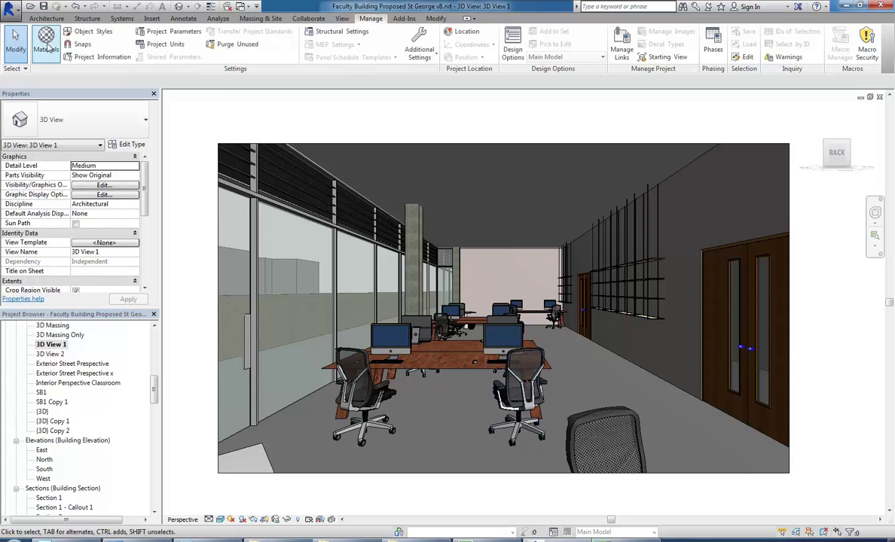
pyautogui.click(41, 42)
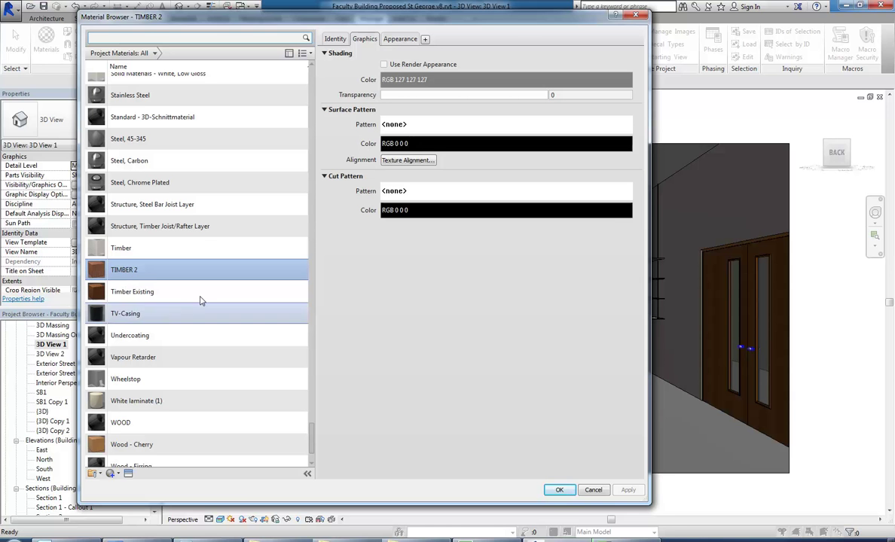
pyautogui.click(402, 40)
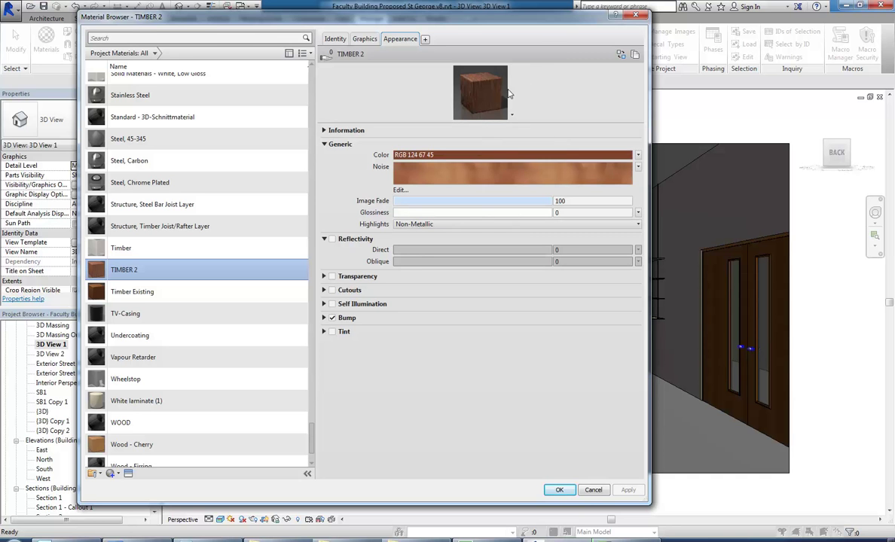
pyautogui.click(593, 490)
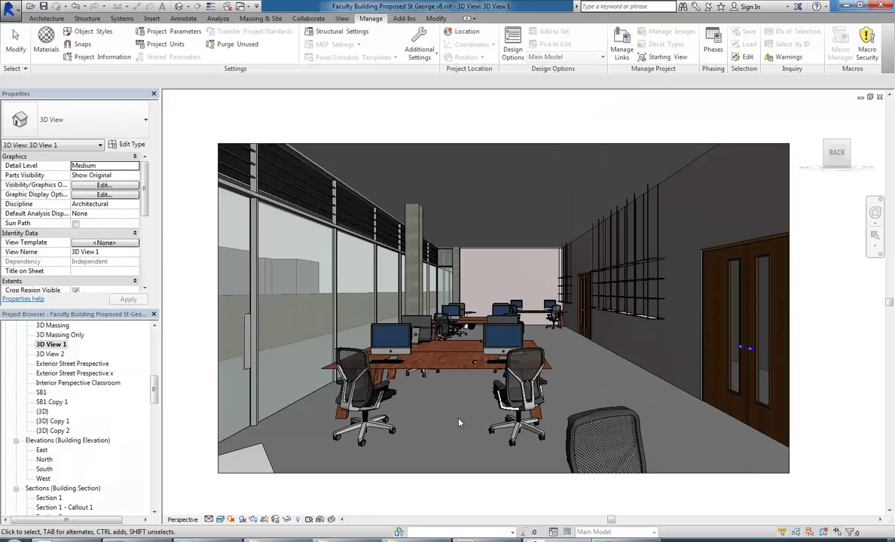
# Return to the table family's 3D view and link the tabletop's material to a new type parameter named Table Top under Materials and Finishes
pyautogui.click(238, 6)
pyautogui.click(276, 106)
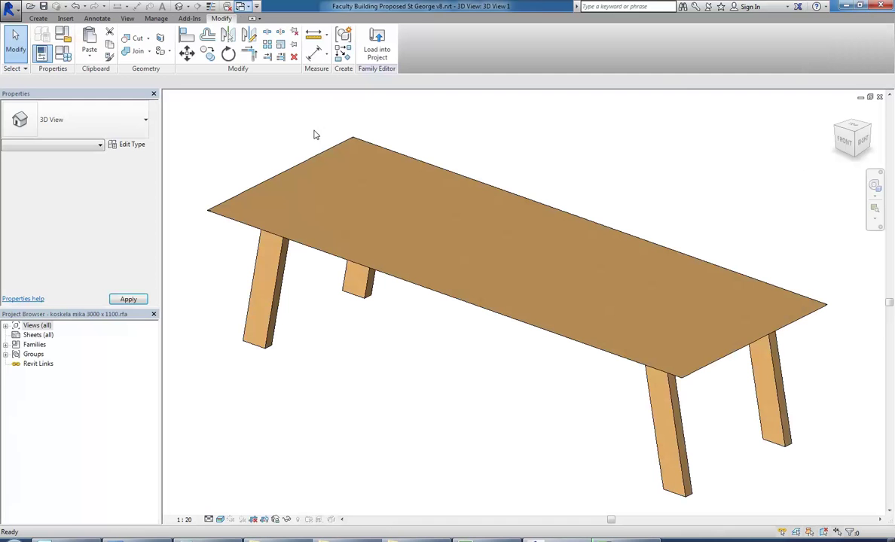
pyautogui.click(579, 344)
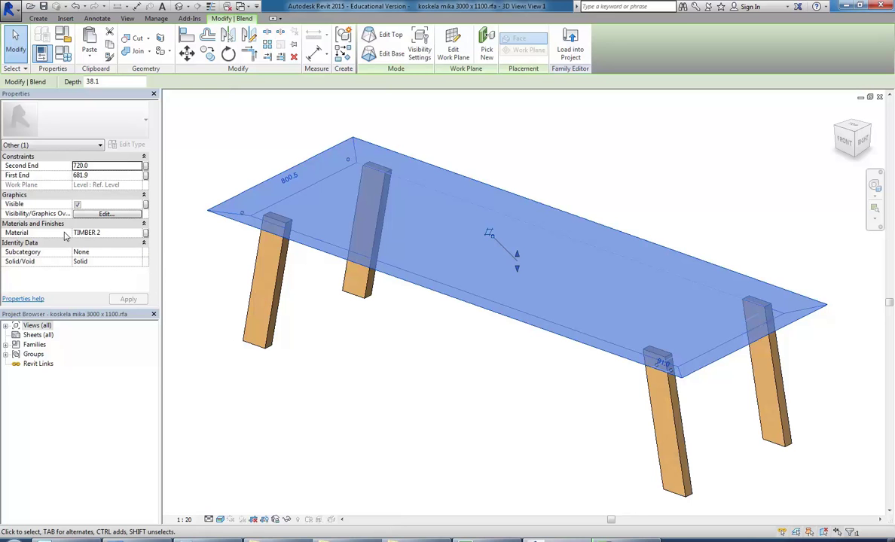
pyautogui.click(146, 233)
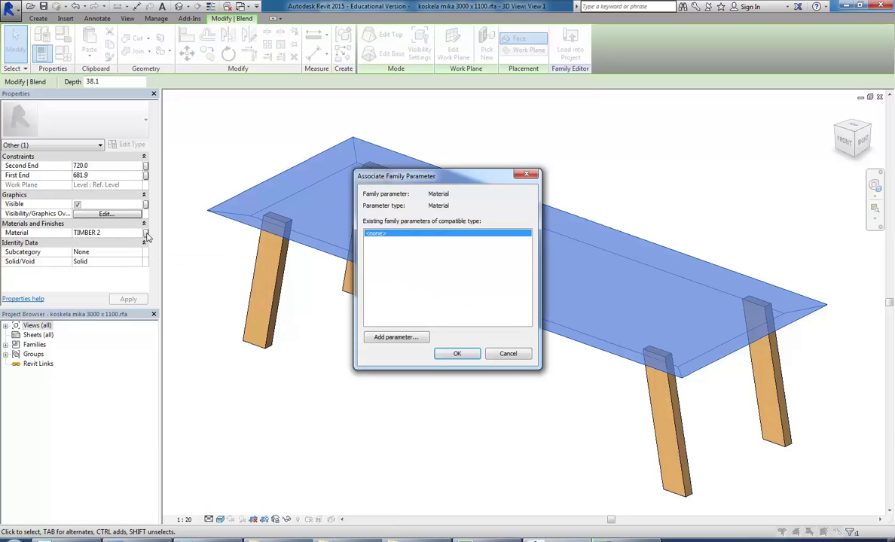
pyautogui.click(387, 339)
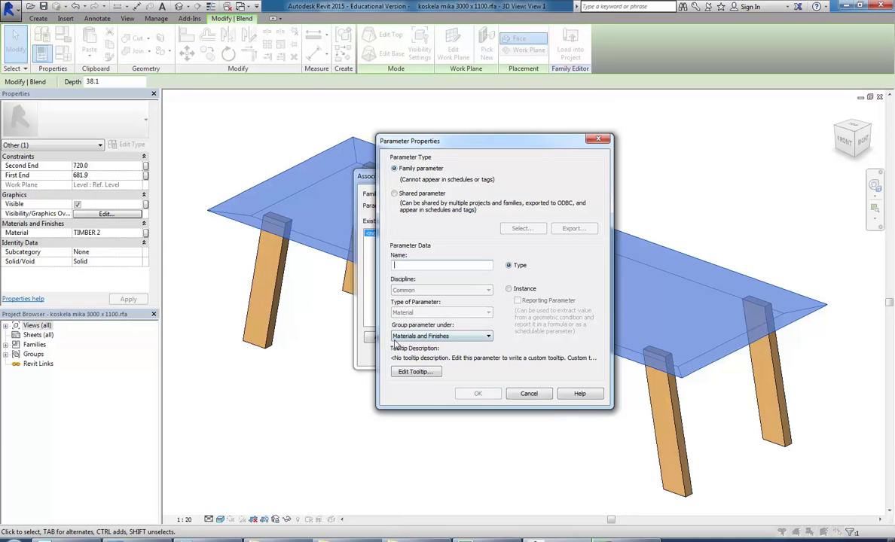
pyautogui.write('Table Top')
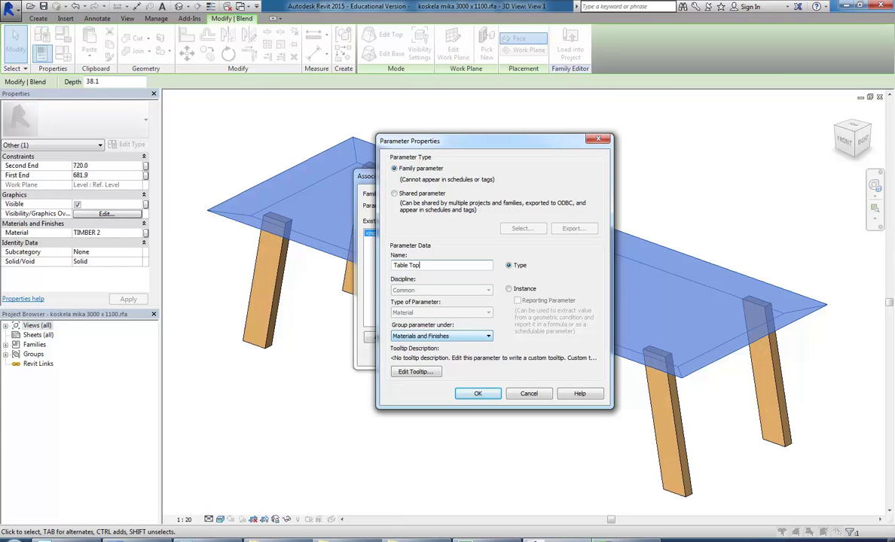
pyautogui.click(476, 396)
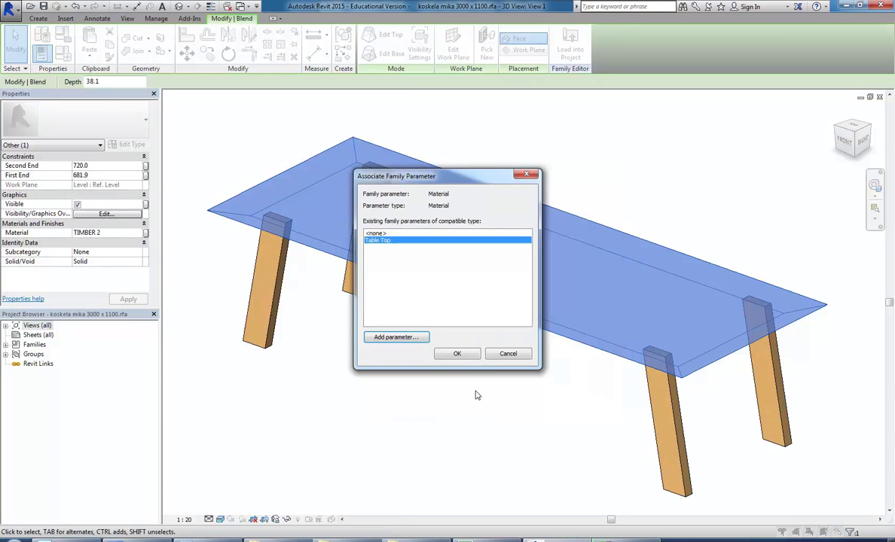
pyautogui.click(444, 355)
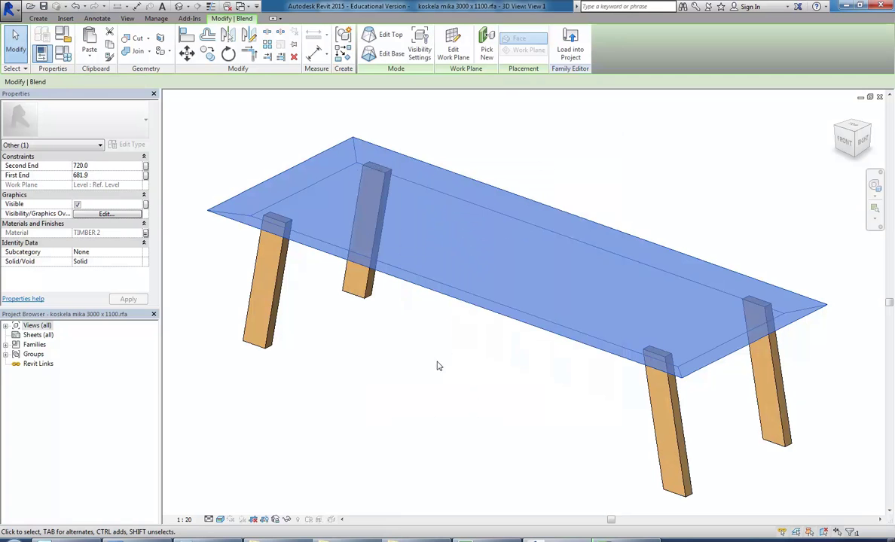
# Link the material of all four table legs to a new type parameter named Table Legs under Materials and Finishes
pyautogui.click(367, 296)
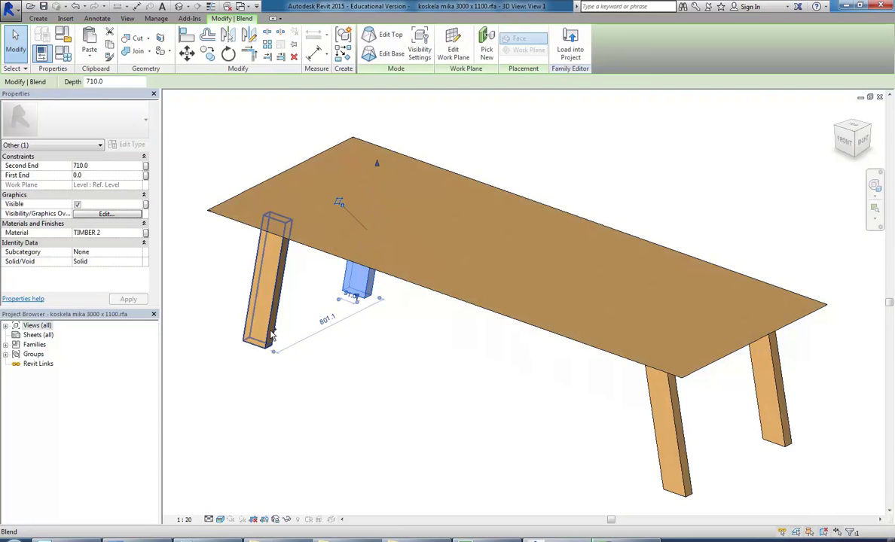
pyautogui.keyDown('ctrl'); pyautogui.click(267, 294); pyautogui.keyUp('ctrl')
pyautogui.keyDown('ctrl'); pyautogui.click(681, 452); pyautogui.keyUp('ctrl')
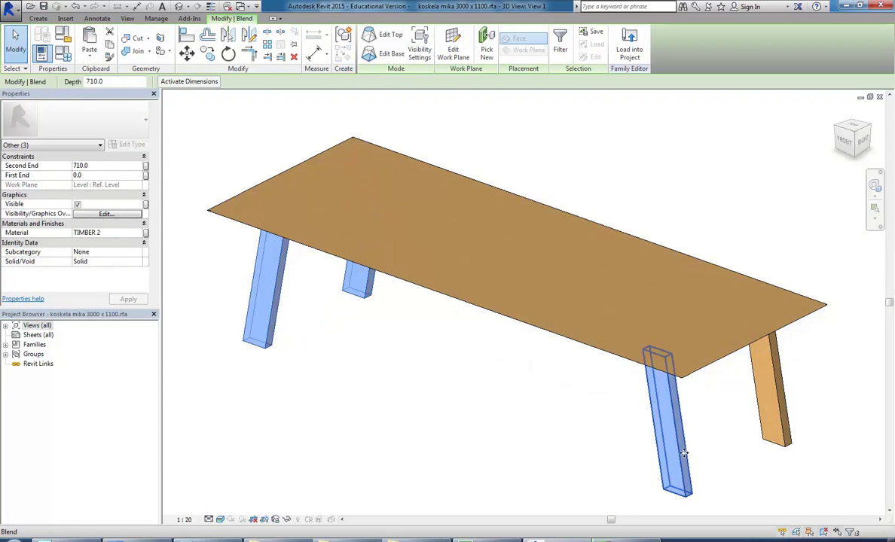
pyautogui.keyDown('ctrl'); pyautogui.click(768, 402); pyautogui.keyUp('ctrl')
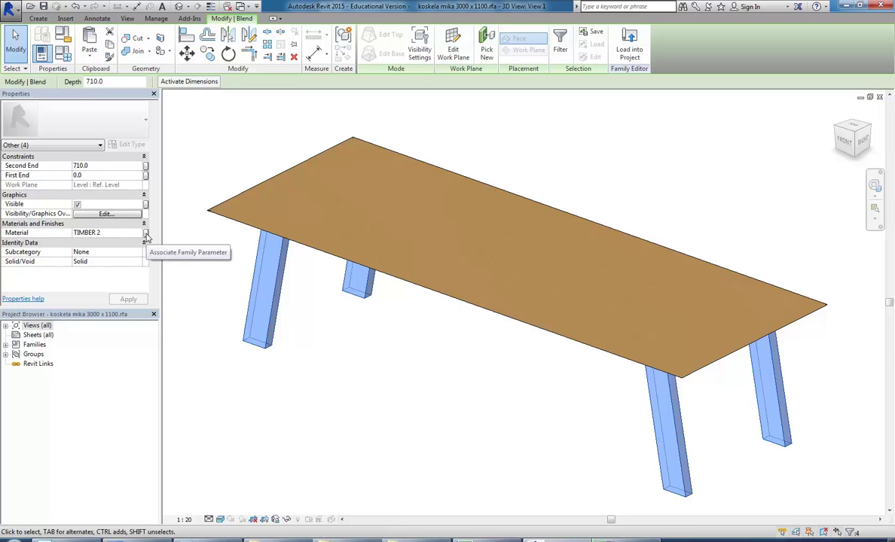
pyautogui.click(145, 233)
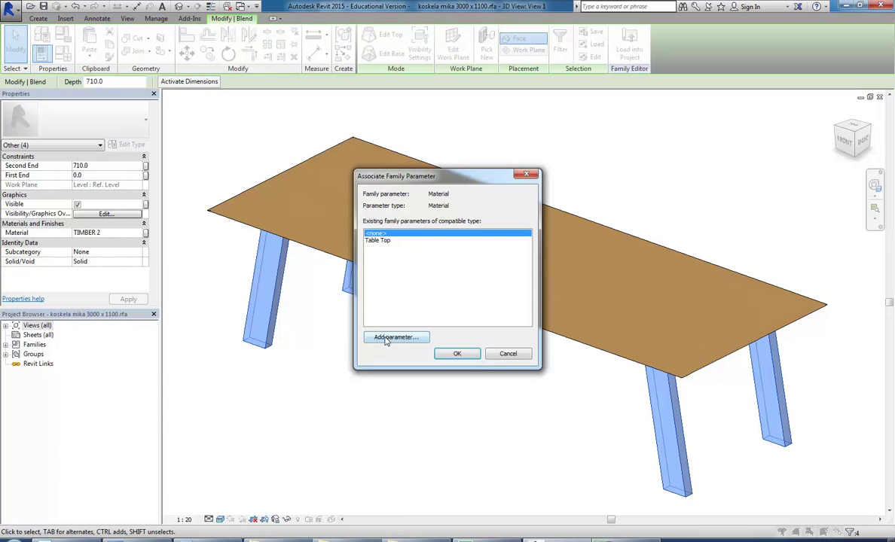
pyautogui.click(385, 338)
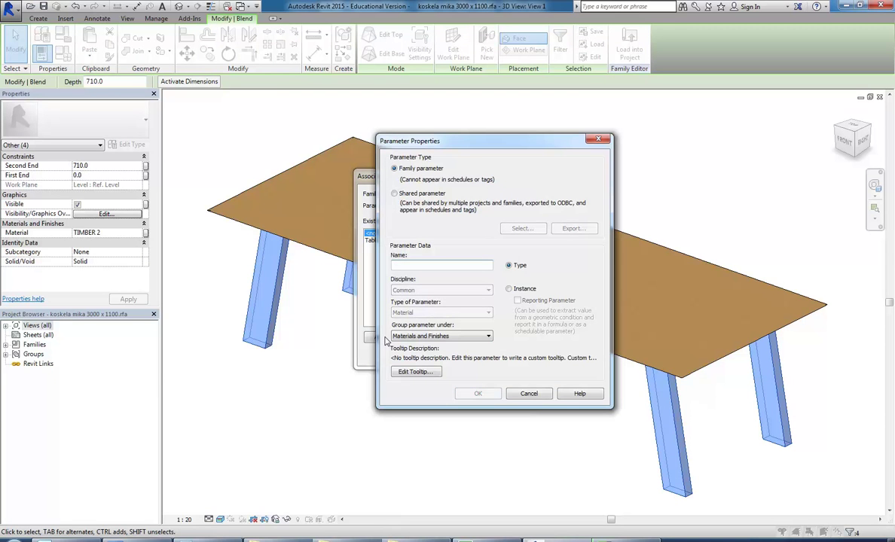
pyautogui.write('Table Legs')
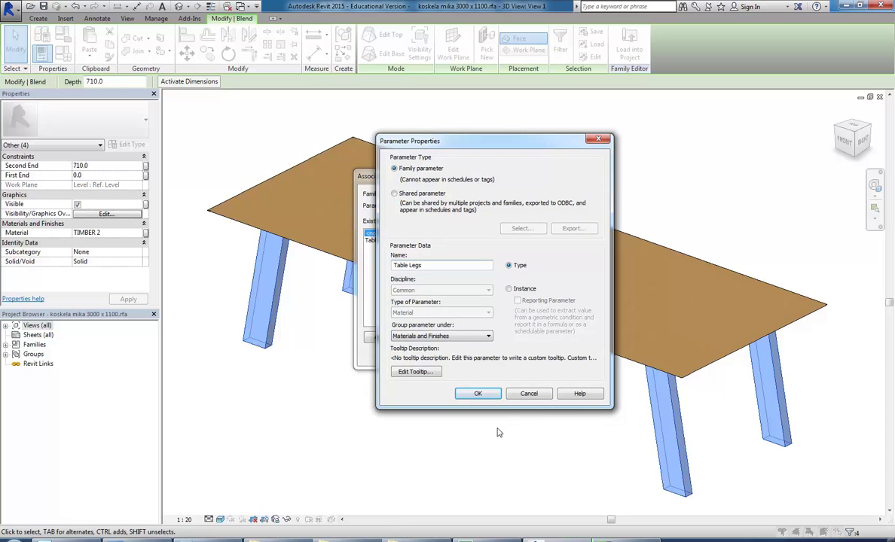
pyautogui.click(474, 393)
pyautogui.click(456, 356)
pyautogui.click(440, 386)
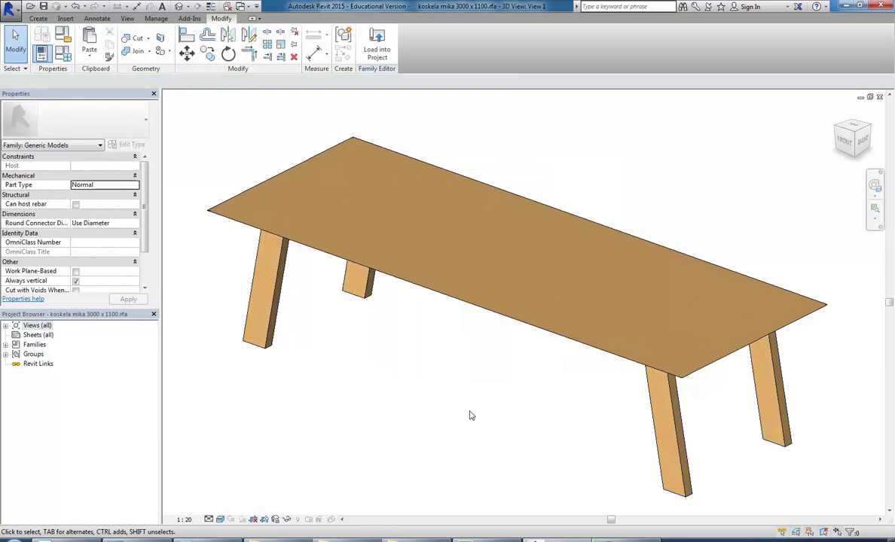
# Load the table family into Faculty Building Proposed St George v8.rvt, overwriting the existing version and its parameter values
pyautogui.click(377, 51)
pyautogui.click(378, 224)
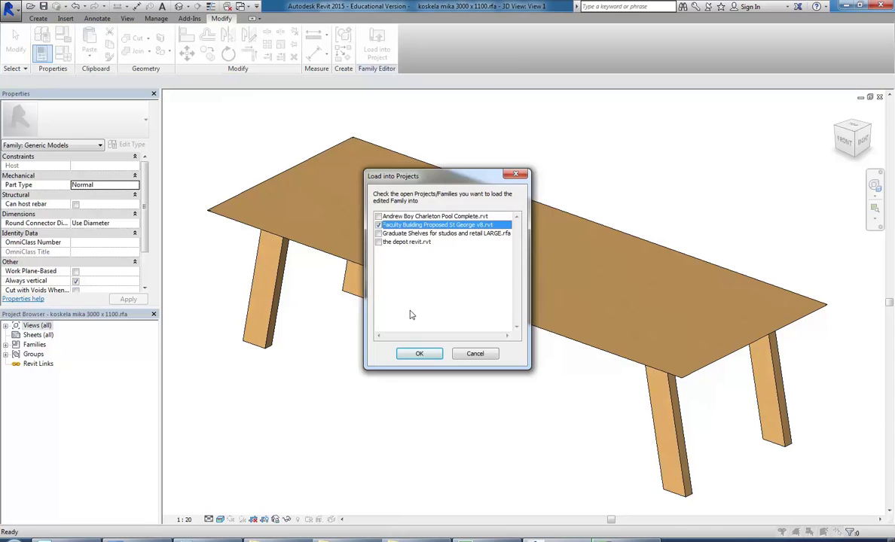
pyautogui.click(413, 353)
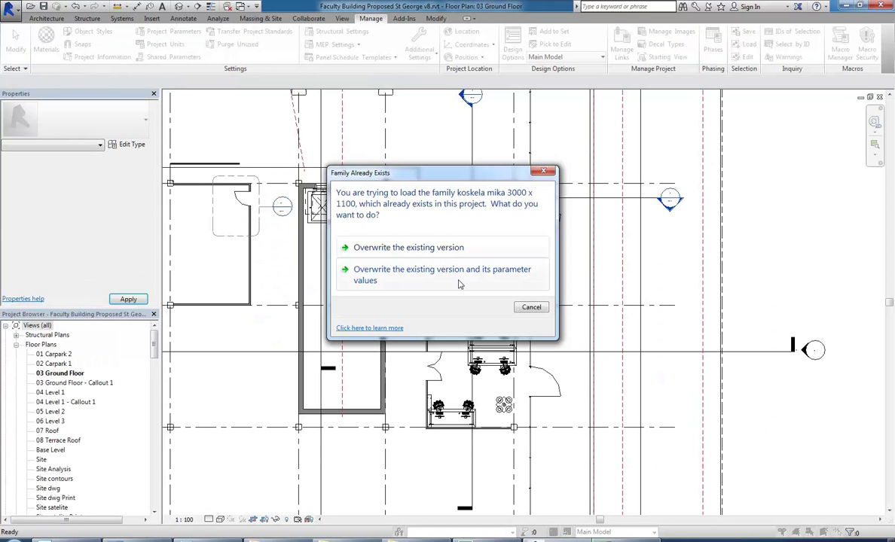
pyautogui.click(442, 276)
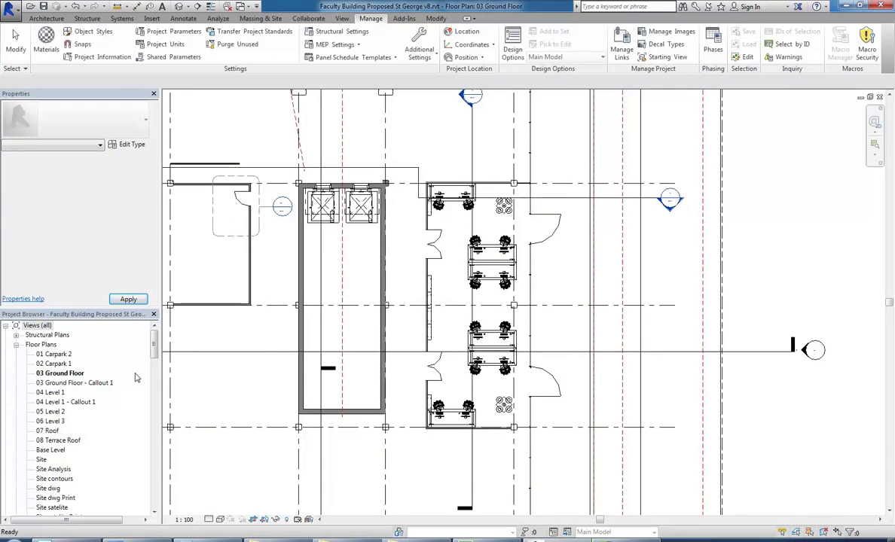
# Open the project's interior perspective, 3D View 1, showing the reloaded tables
pyautogui.moveTo(155, 331); pyautogui.dragTo(155, 386)
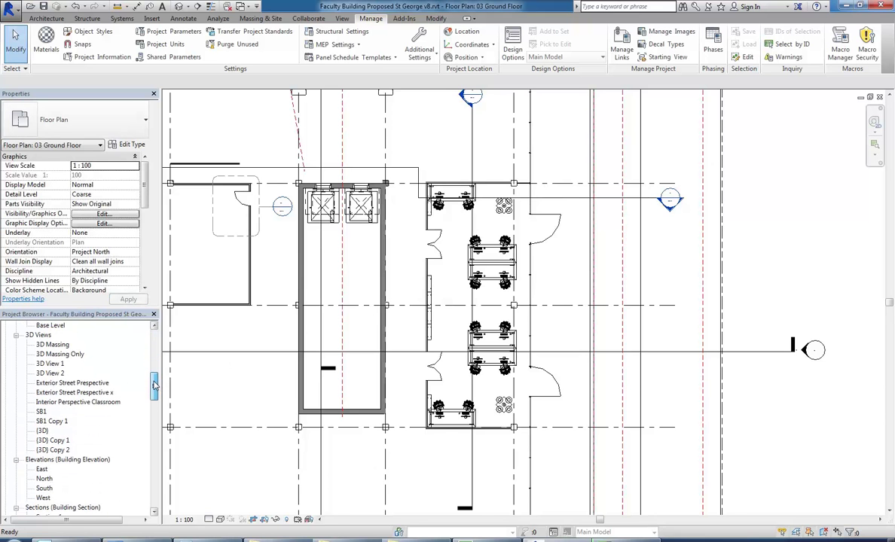
pyautogui.click(51, 372)
pyautogui.doubleClick(49, 364)
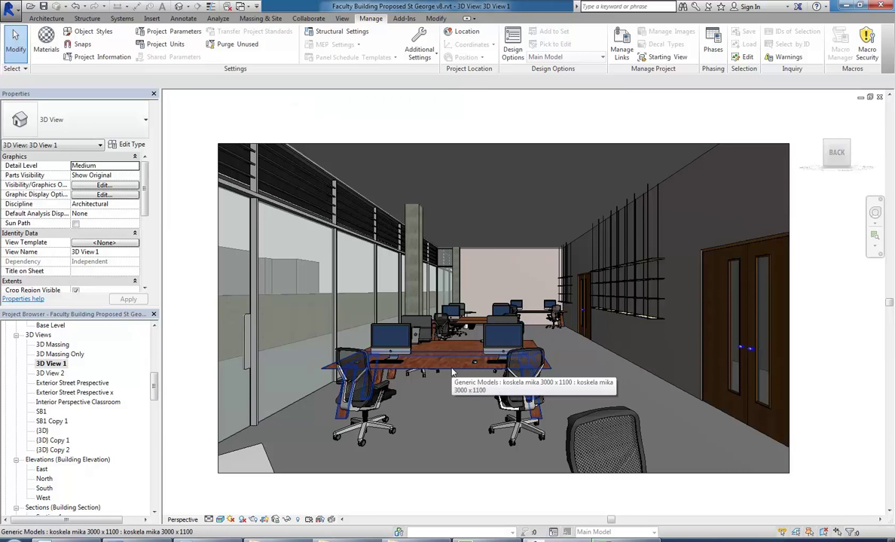
# Open the appearance settings of the TIMBER 2 material assigned to the legs of the koskela mika 3000 x 1100 table
pyautogui.click(452, 372)
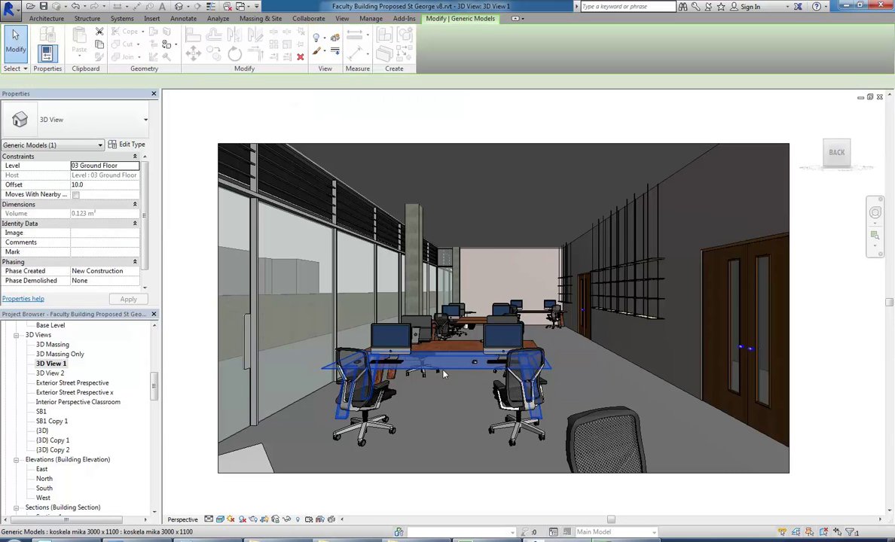
pyautogui.click(124, 143)
pyautogui.click(455, 191)
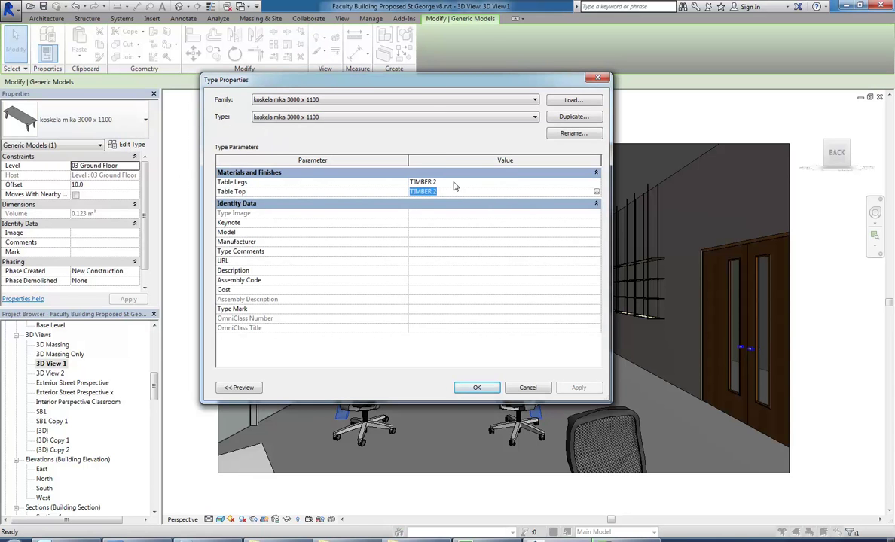
pyautogui.click(454, 182)
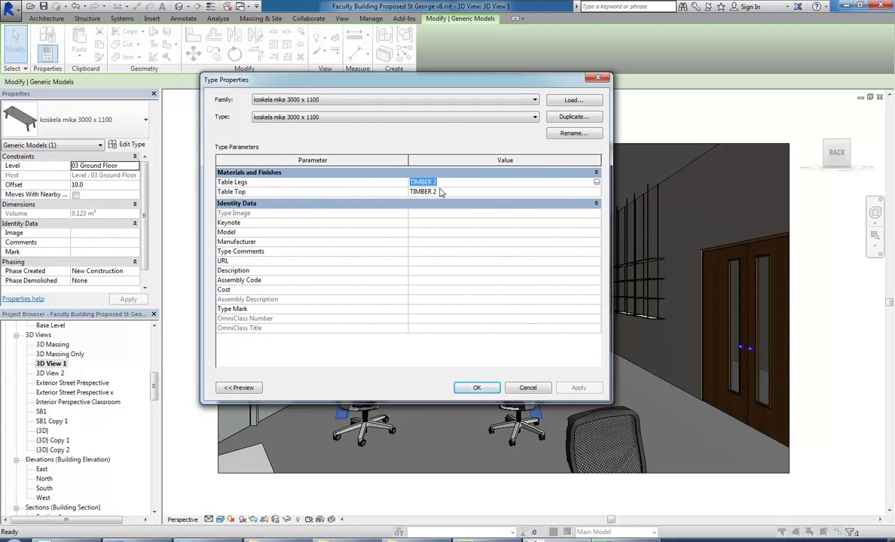
pyautogui.click(595, 183)
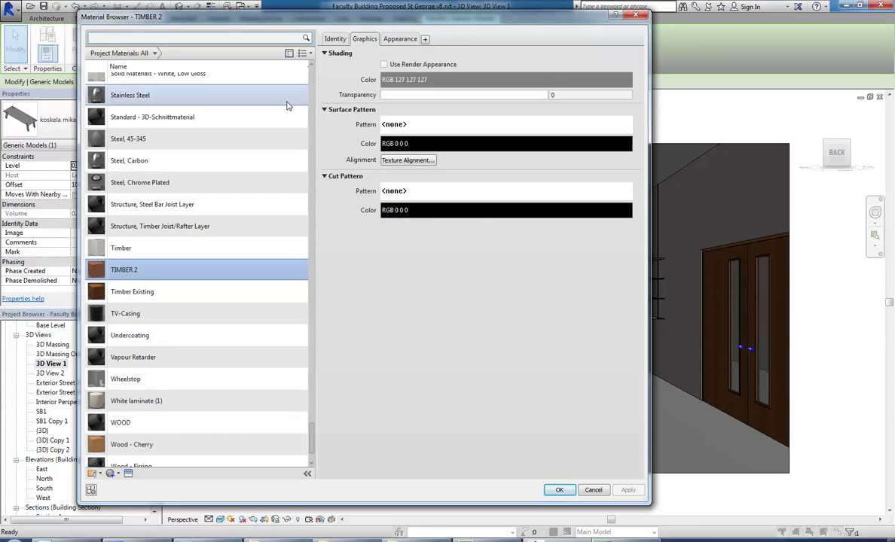
pyautogui.scroll(1, 285, 101)
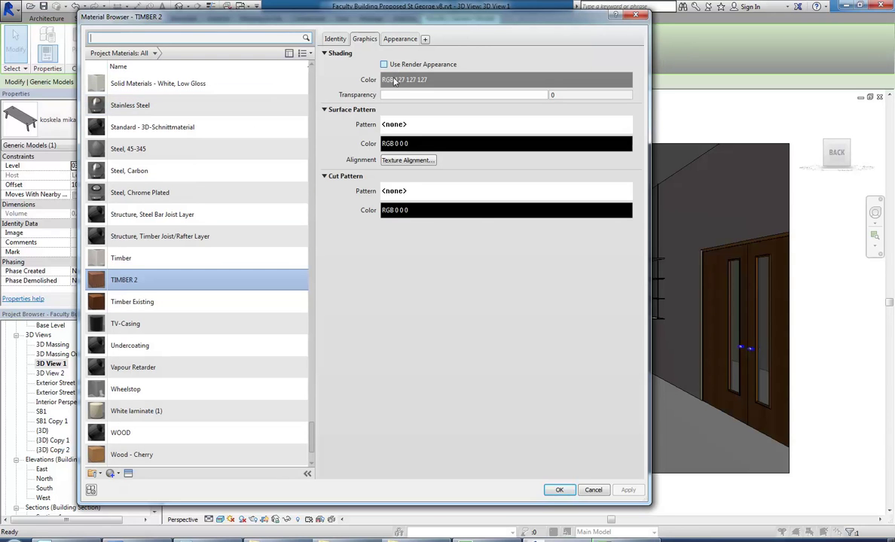
pyautogui.click(385, 39)
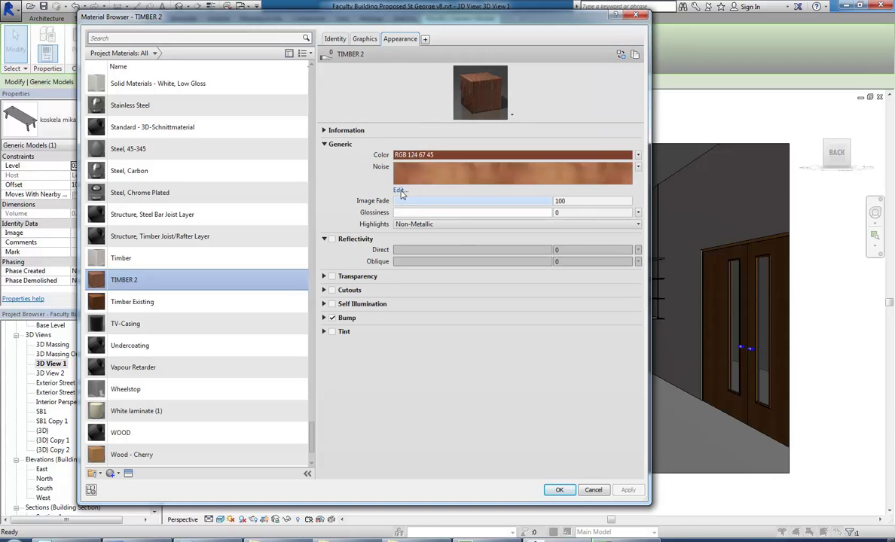
# Replace TIMBER 2's noise texture with the image Woods - Plastics.Finish Carpentry.Plastic Laminates.Rust.jpg and accept the material and table type changes
pyautogui.click(638, 167)
pyautogui.click(614, 182)
pyautogui.click(391, 172)
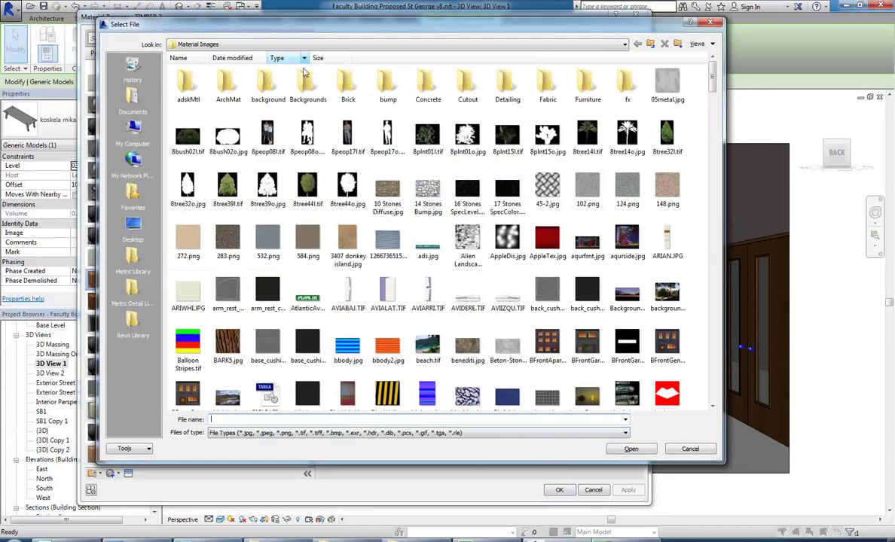
pyautogui.scroll(-15, 676, 399)
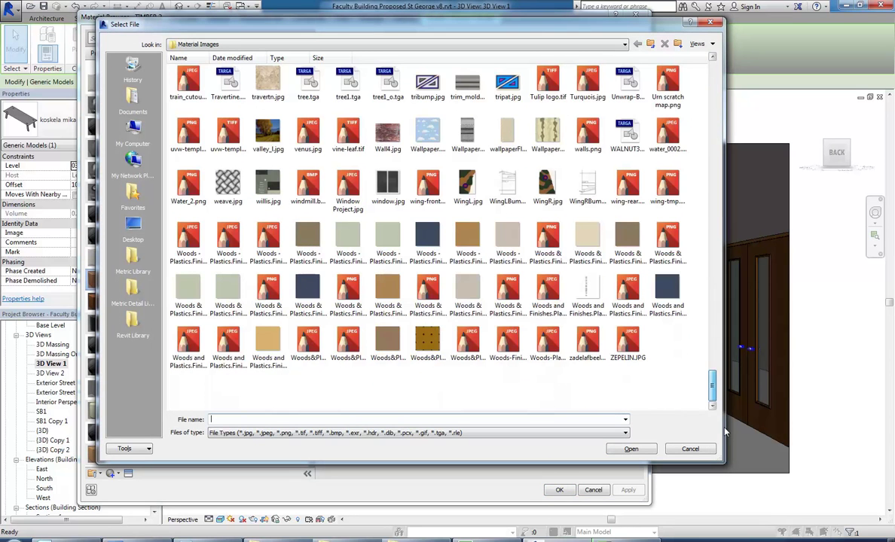
pyautogui.click(468, 240)
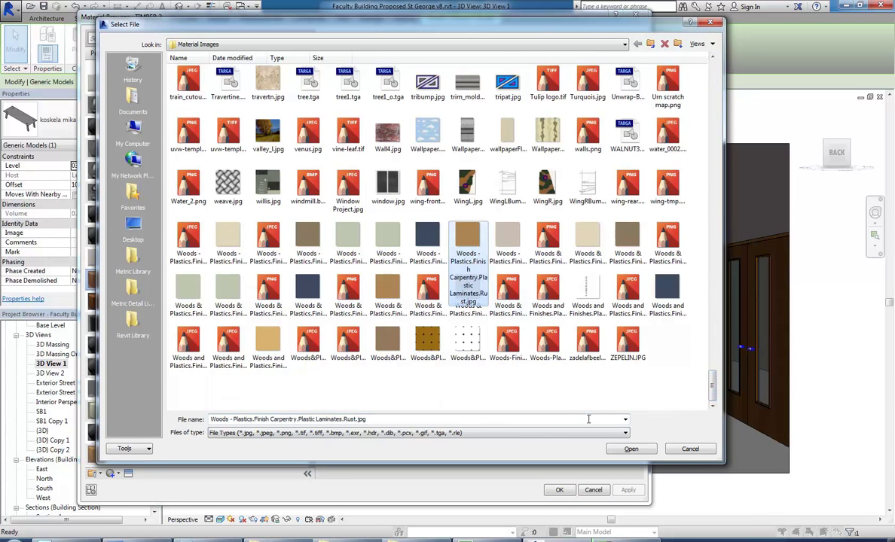
pyautogui.click(631, 449)
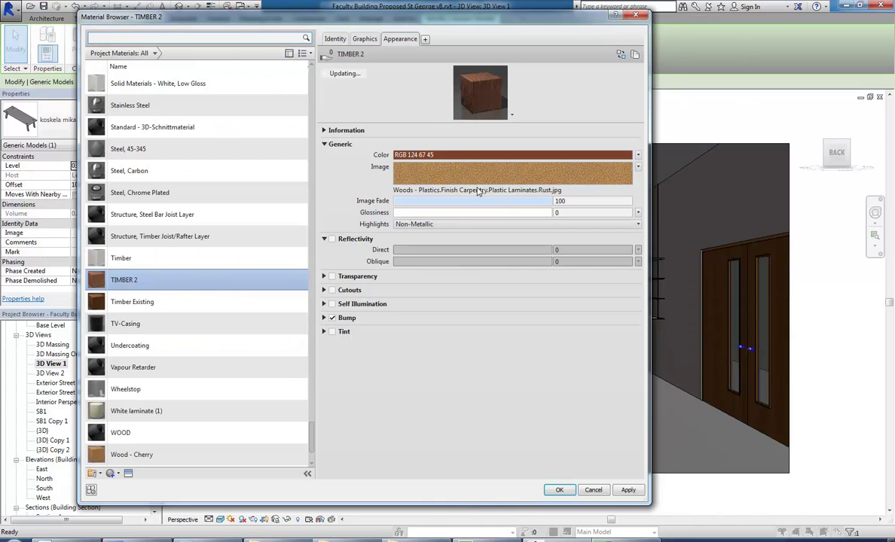
pyautogui.click(557, 490)
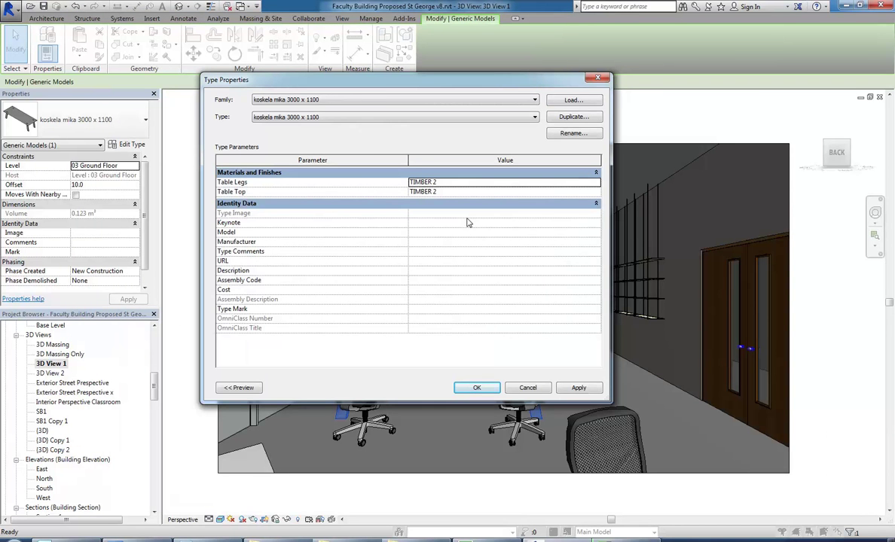
pyautogui.click(474, 387)
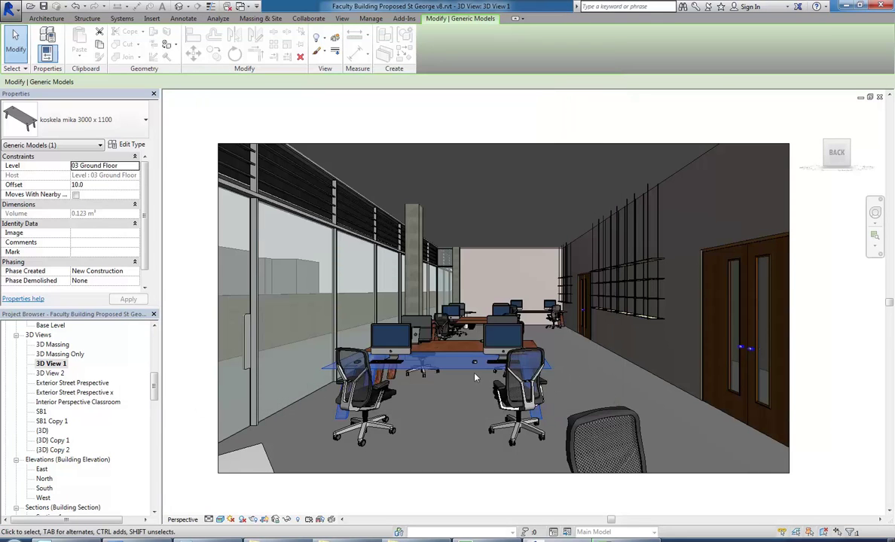
pyautogui.click(445, 417)
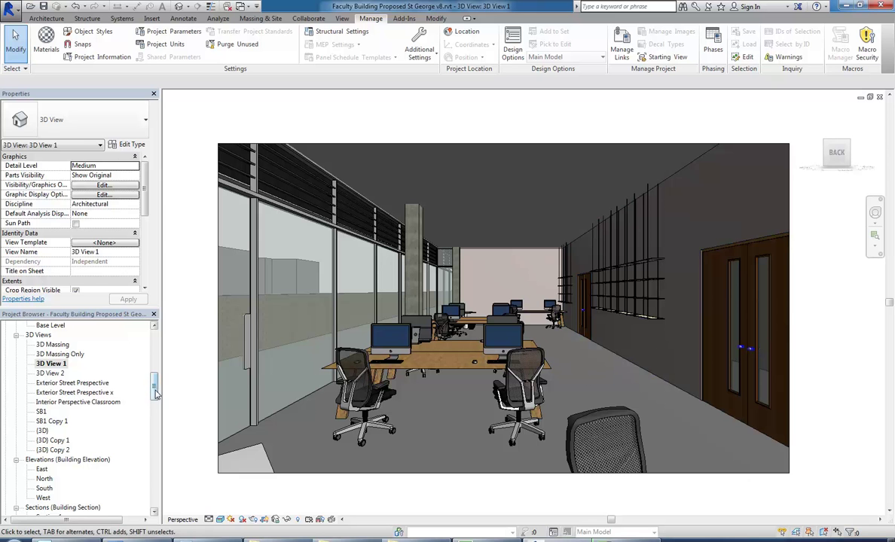
# Open the 03 Ground Floor plan at the room containing the desk groups
pyautogui.scroll(5, 79, 371)
pyautogui.doubleClick(79, 372)
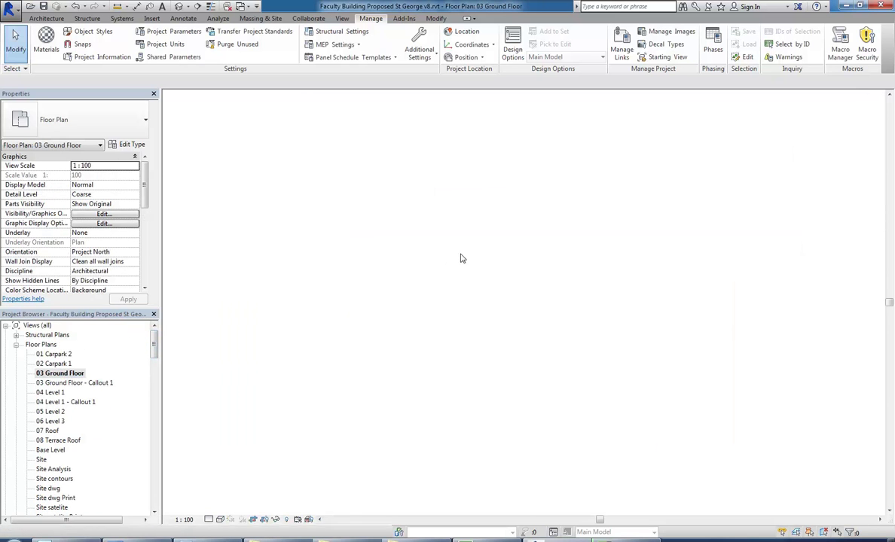
pyautogui.moveTo(455, 256); pyautogui.dragTo(420, 279, button='middle')
pyautogui.moveTo(407, 291); pyautogui.dragTo(354, 224, button='middle')
pyautogui.moveTo(403, 362); pyautogui.dragTo(384, 328, button='middle')
pyautogui.scroll(2, 384, 327)
pyautogui.moveTo(319, 302); pyautogui.dragTo(367, 299, button='middle')
# Draw a horizontal 30mm Toilet partition wall about 3000 mm long between the two desk groups, about 400 mm above the gridline
pyautogui.click(51, 18)
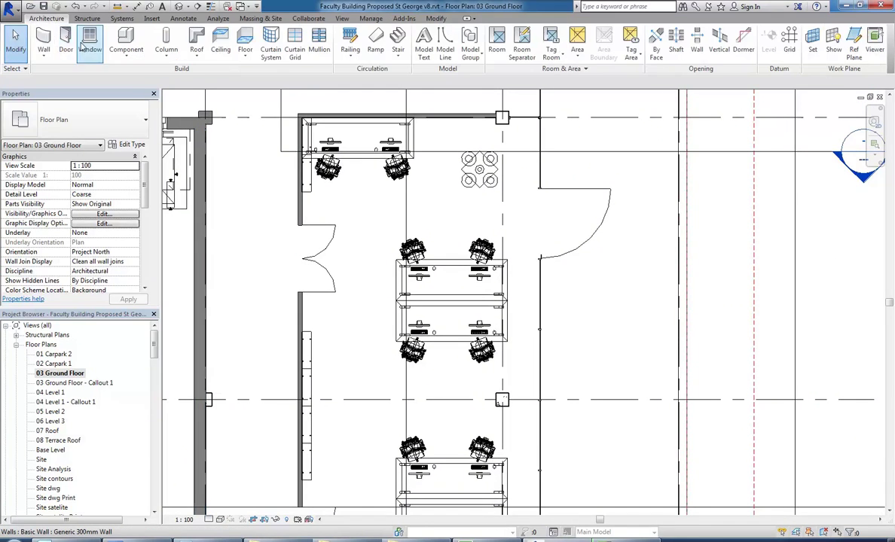
pyautogui.press('w')
pyautogui.press('a')
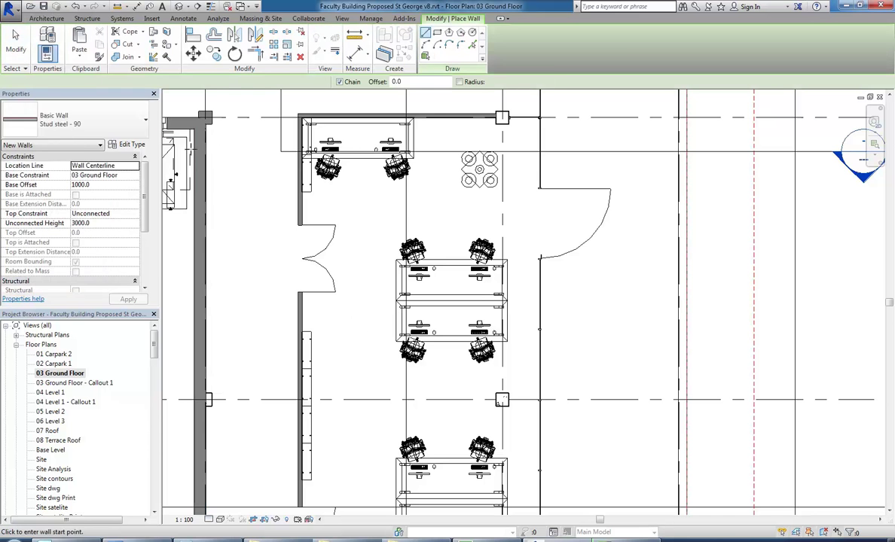
pyautogui.click(75, 119)
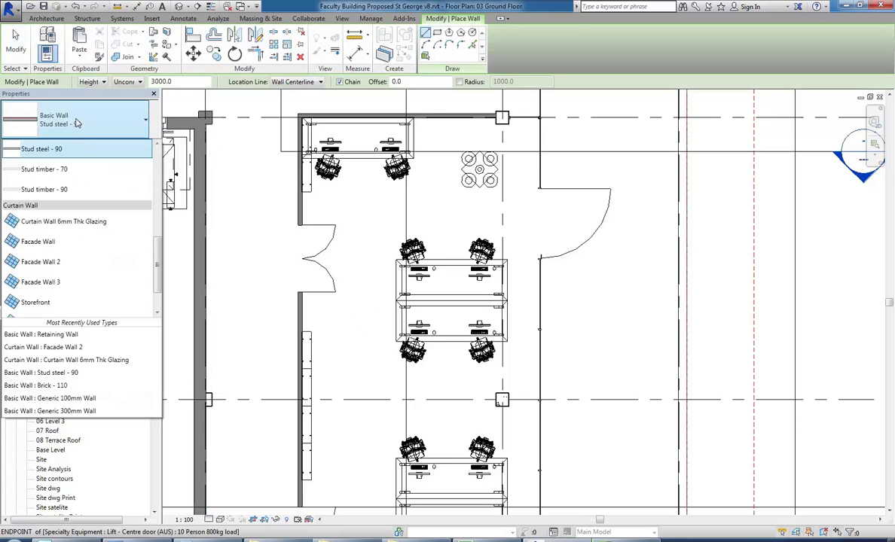
pyautogui.scroll(10, 71, 181)
pyautogui.click(49, 162)
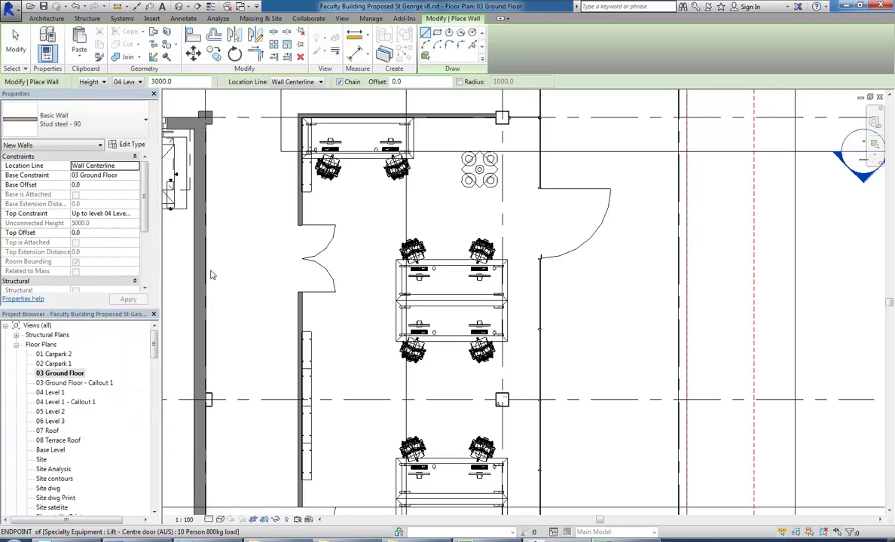
pyautogui.scroll(2, 365, 326)
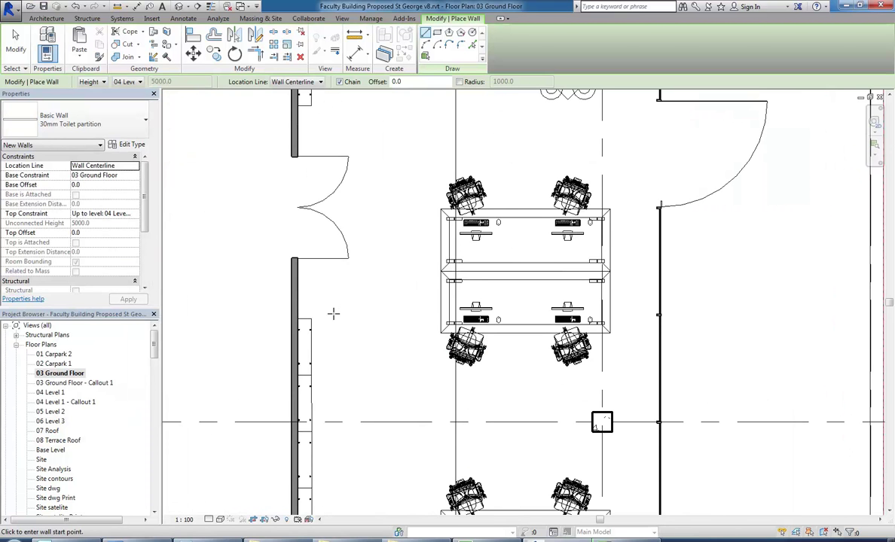
pyautogui.moveTo(387, 388); pyautogui.dragTo(359, 342, button='middle')
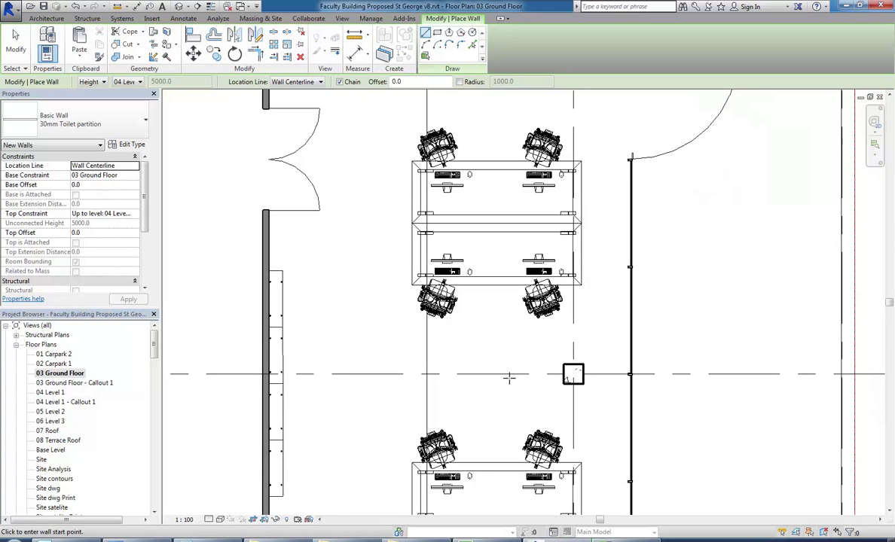
pyautogui.moveTo(529, 353); pyautogui.dragTo(561, 363, button='middle')
pyautogui.click(401, 357)
pyautogui.click(573, 357)
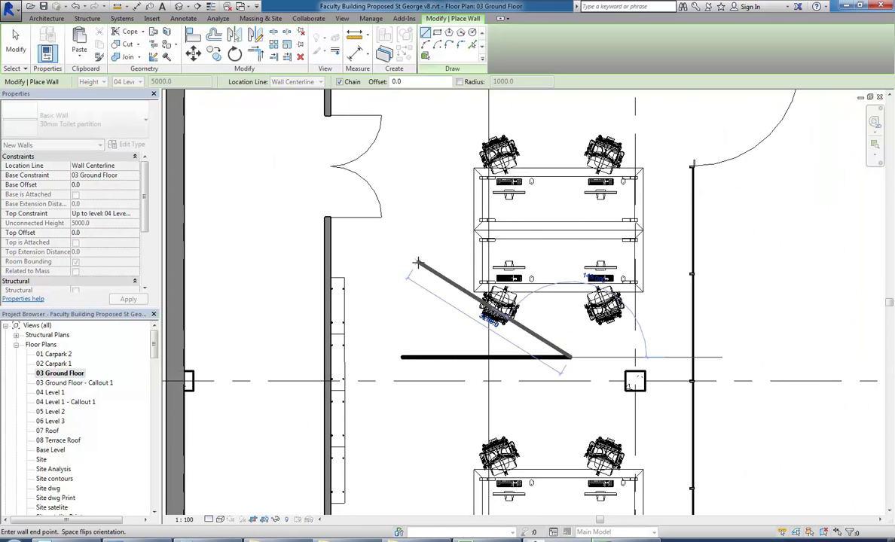
pyautogui.rightClick(417, 263)
pyautogui.click(441, 272)
pyautogui.rightClick(439, 270)
pyautogui.click(453, 279)
# Open 3D View 1 to show the new partition wall in perspective, with nothing selected
pyautogui.click(440, 357)
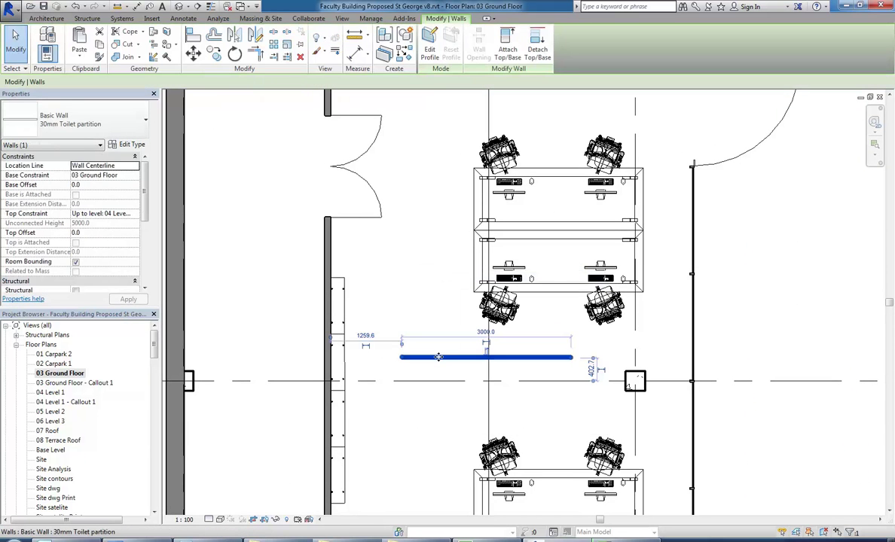
pyautogui.moveTo(154, 340); pyautogui.dragTo(153, 387)
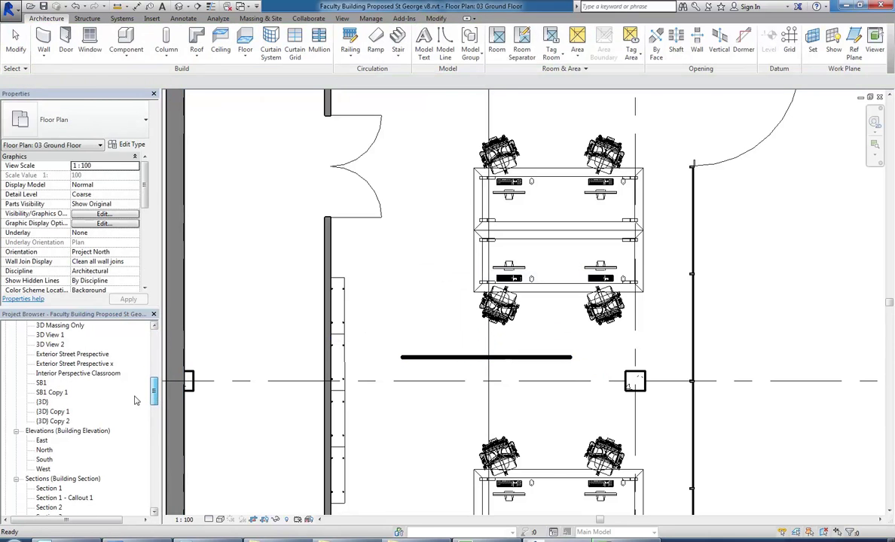
pyautogui.doubleClick(50, 355)
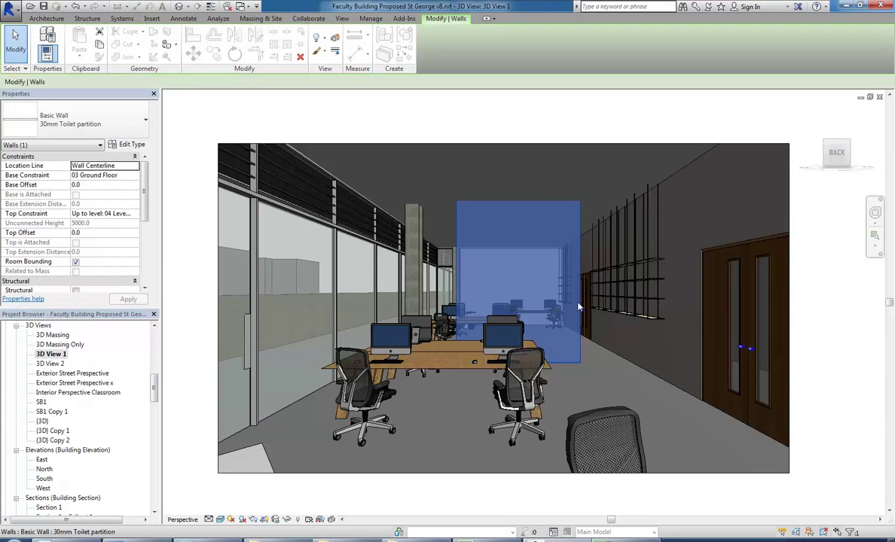
pyautogui.press('Escape')
# Examine the layer structure and material of the 30mm Toilet partition wall type without changing it
pyautogui.click(536, 308)
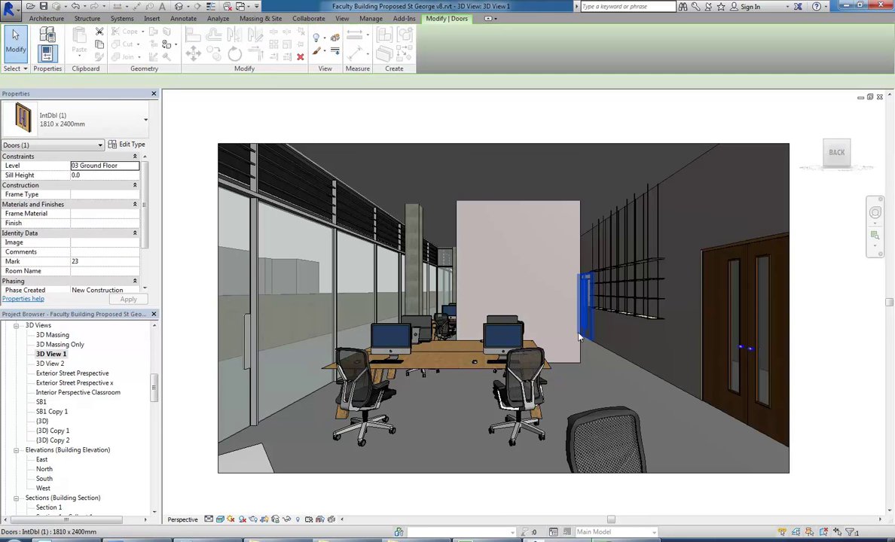
pyautogui.click(537, 318)
pyautogui.click(127, 144)
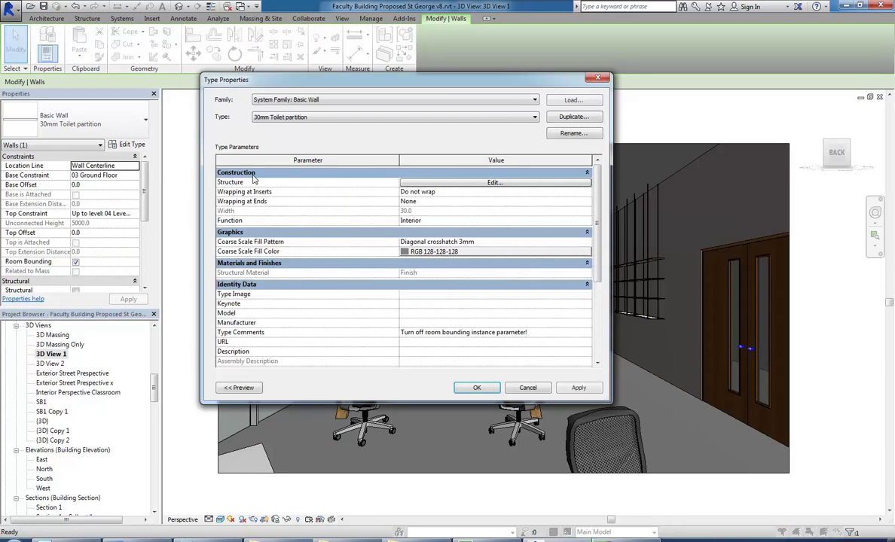
pyautogui.click(443, 184)
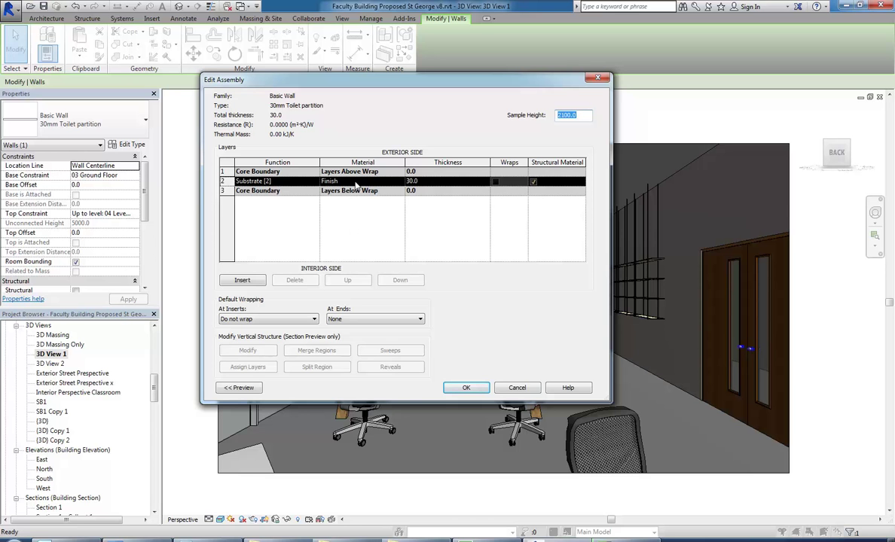
pyautogui.click(518, 388)
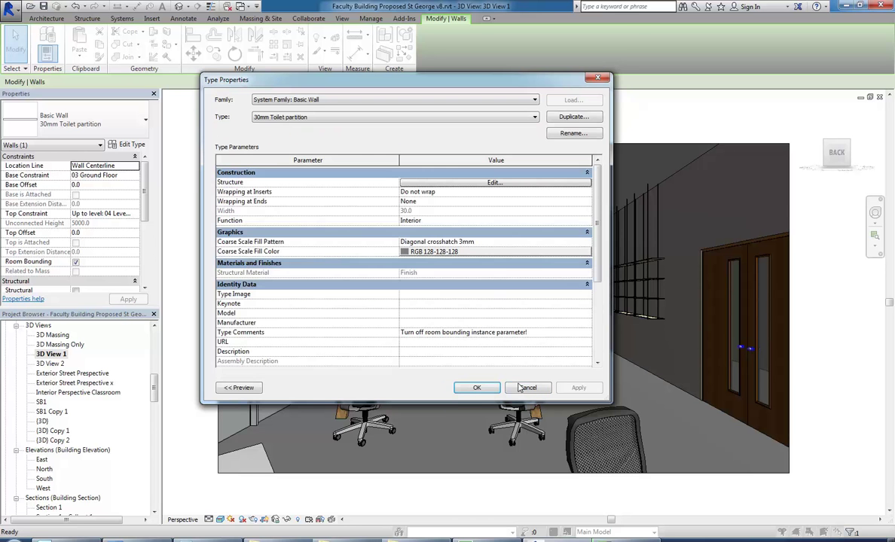
pyautogui.click(527, 388)
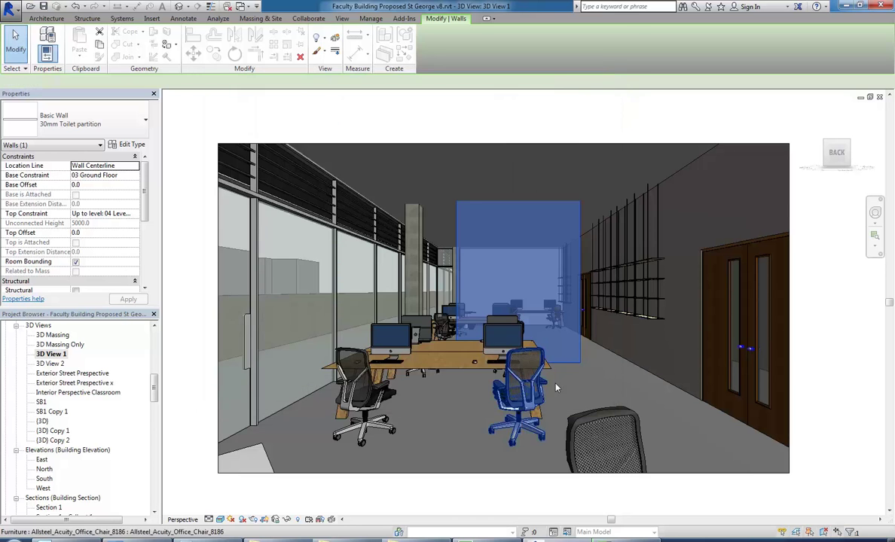
pyautogui.press('Escape')
pyautogui.click(581, 359)
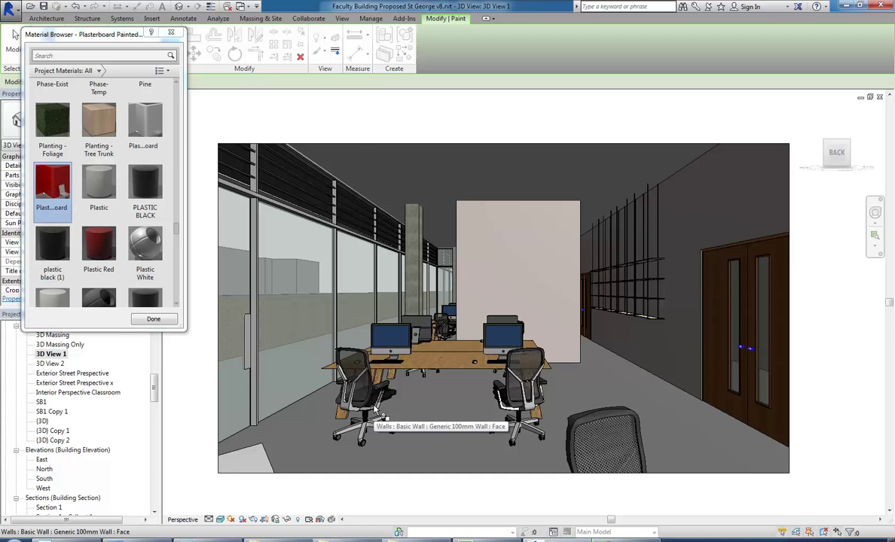
pyautogui.rightClick(393, 269)
pyautogui.click(414, 269)
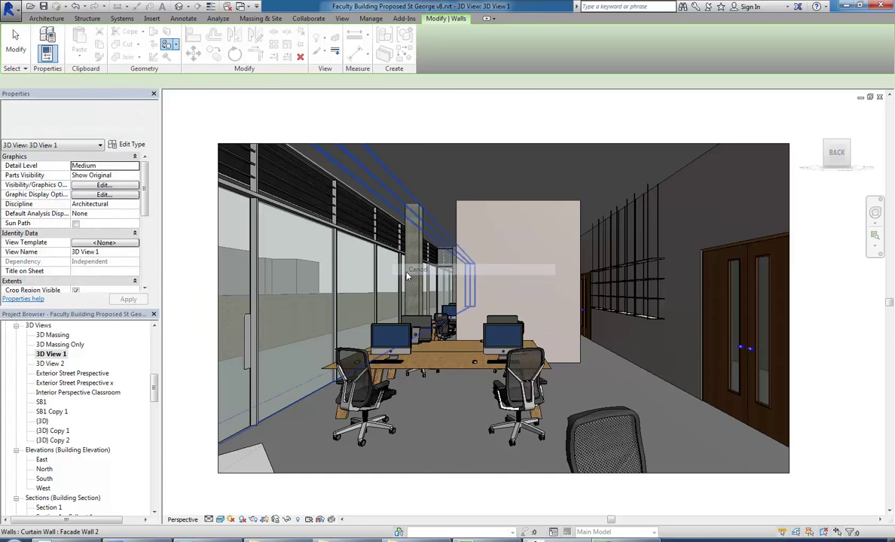
pyautogui.rightClick(404, 244)
pyautogui.click(421, 251)
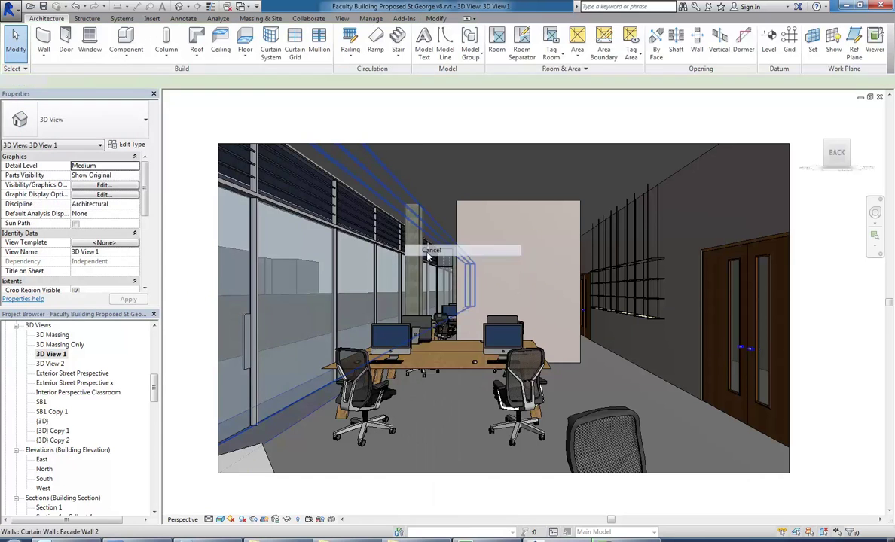
pyautogui.click(375, 411)
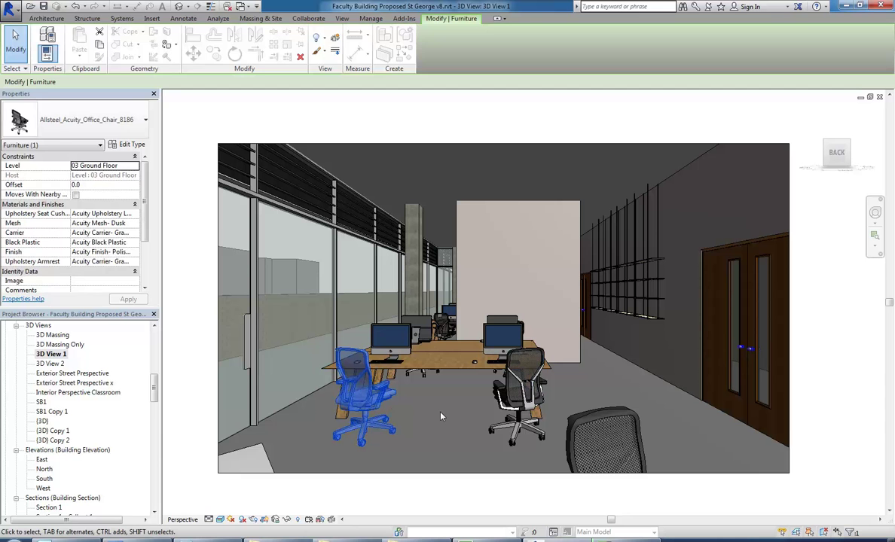
pyautogui.press('Escape')
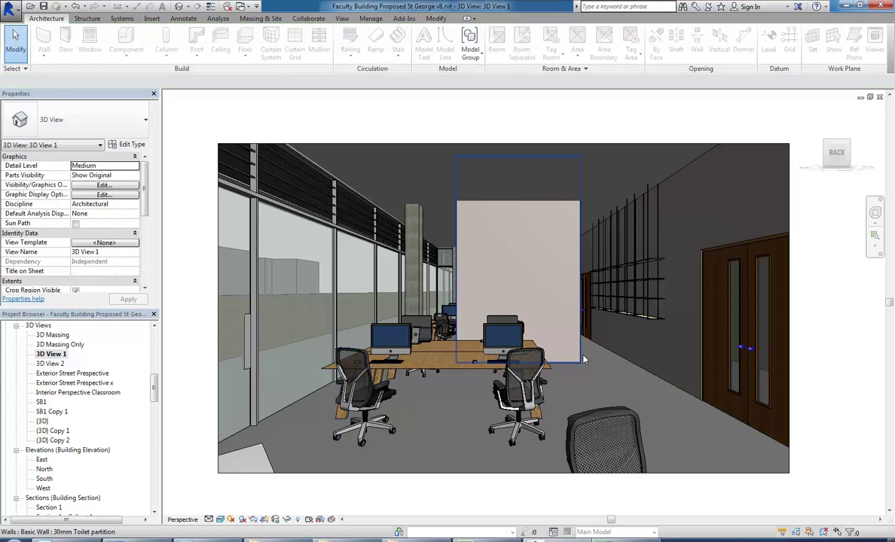
pyautogui.click(371, 19)
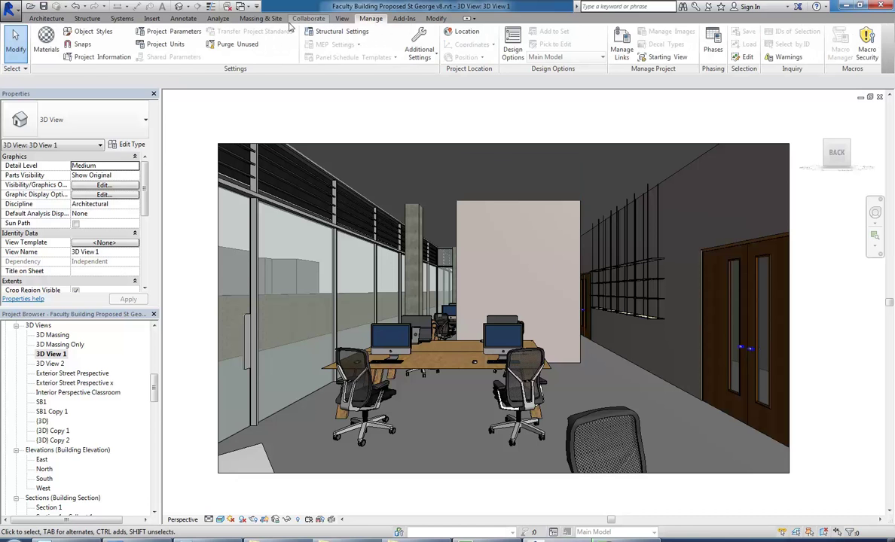
pyautogui.click(440, 19)
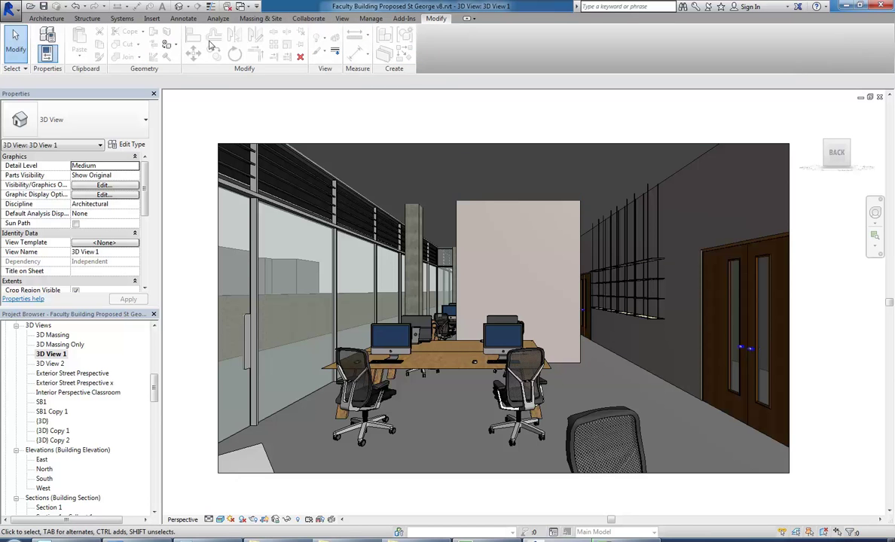
pyautogui.click(168, 45)
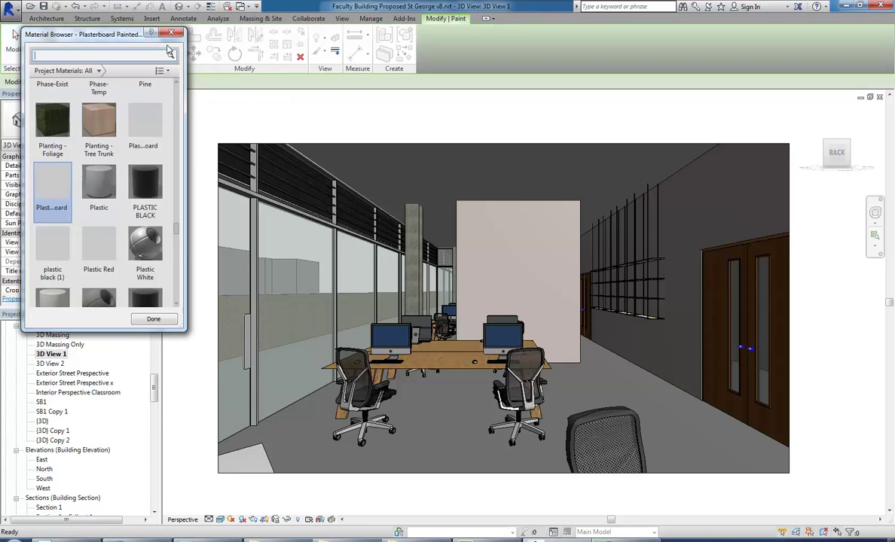
pyautogui.moveTo(178, 234); pyautogui.dragTo(176, 198)
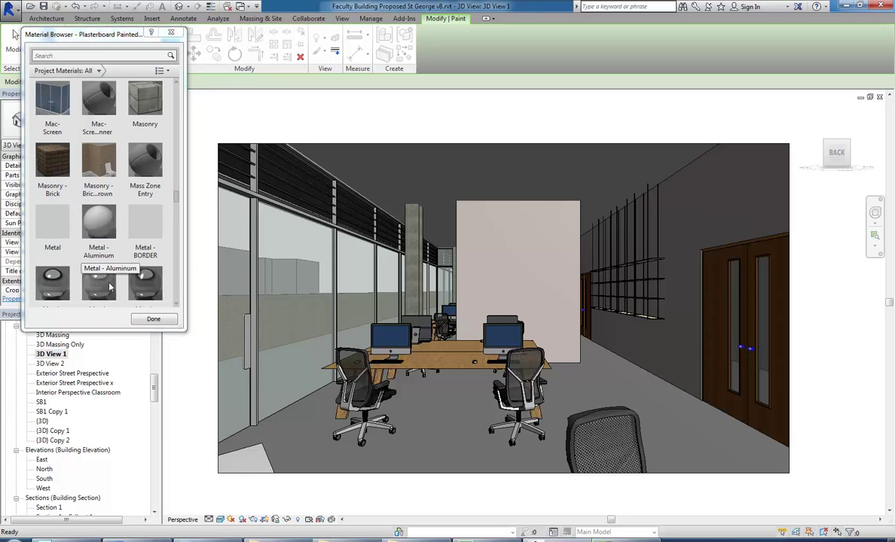
pyautogui.scroll(-1, 140, 256)
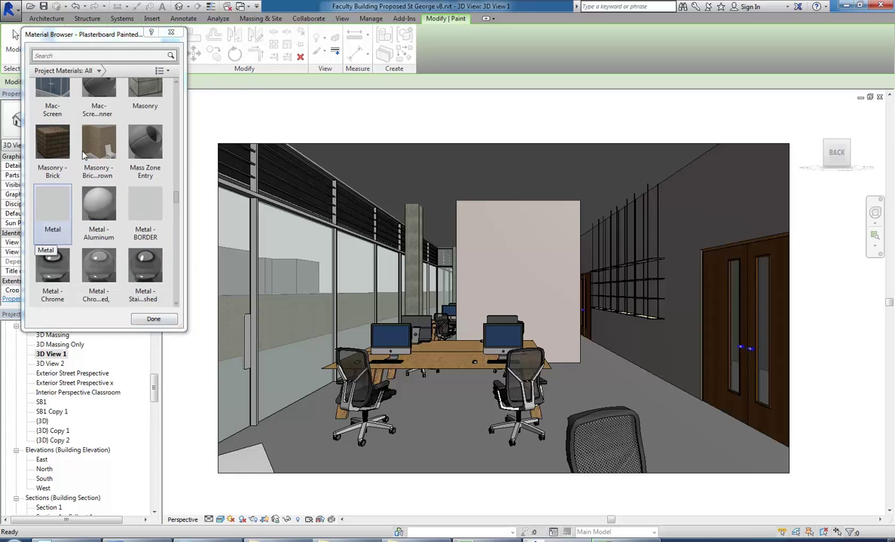
pyautogui.scroll(1, 71, 218)
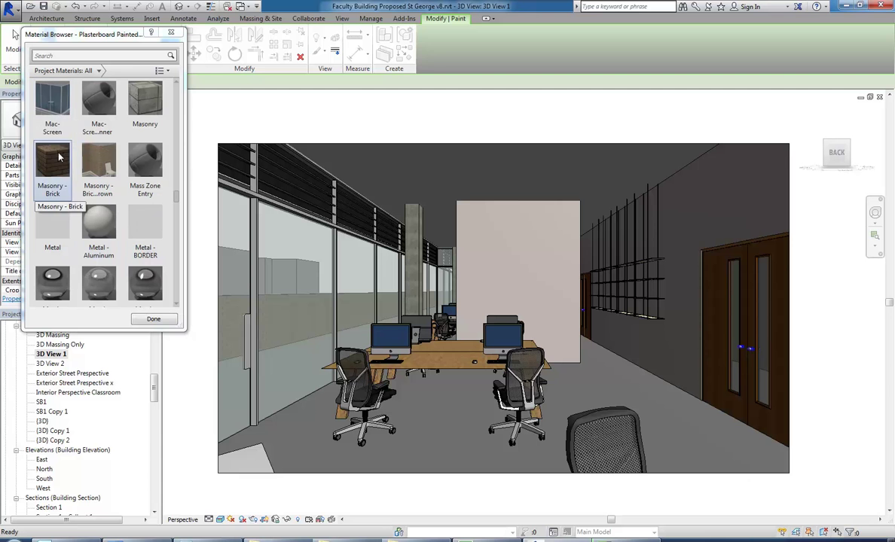
pyautogui.click(170, 33)
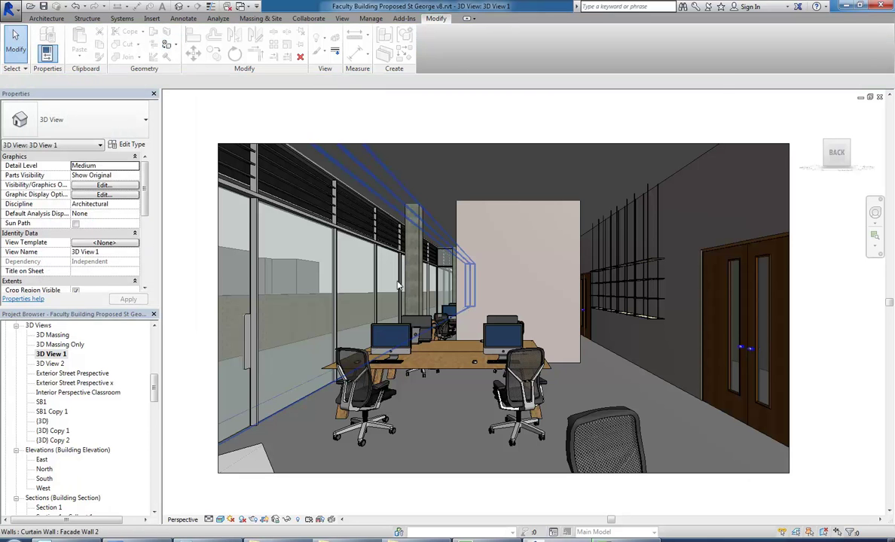
# Look through the project materials and examine the graphics settings of the Glass material
pyautogui.click(370, 19)
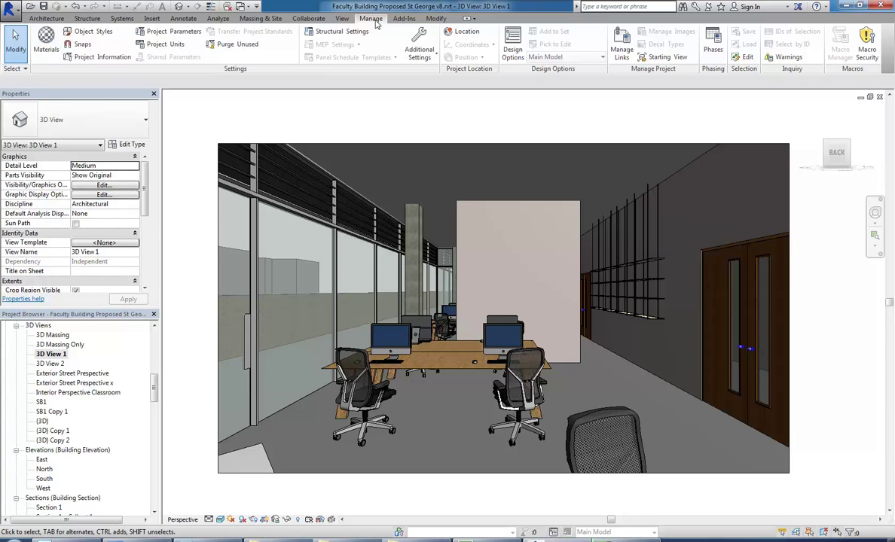
pyautogui.click(46, 42)
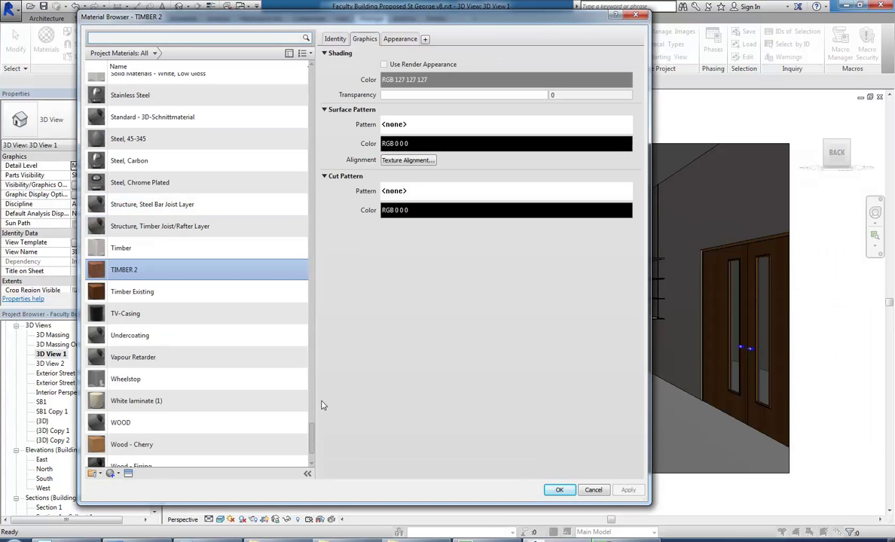
pyautogui.moveTo(313, 449); pyautogui.dragTo(311, 192)
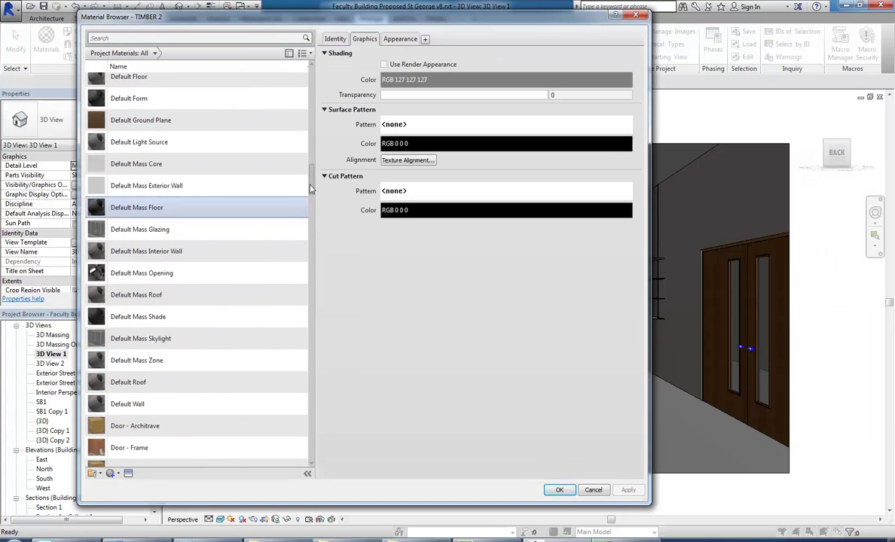
pyautogui.scroll(-6, 159, 292)
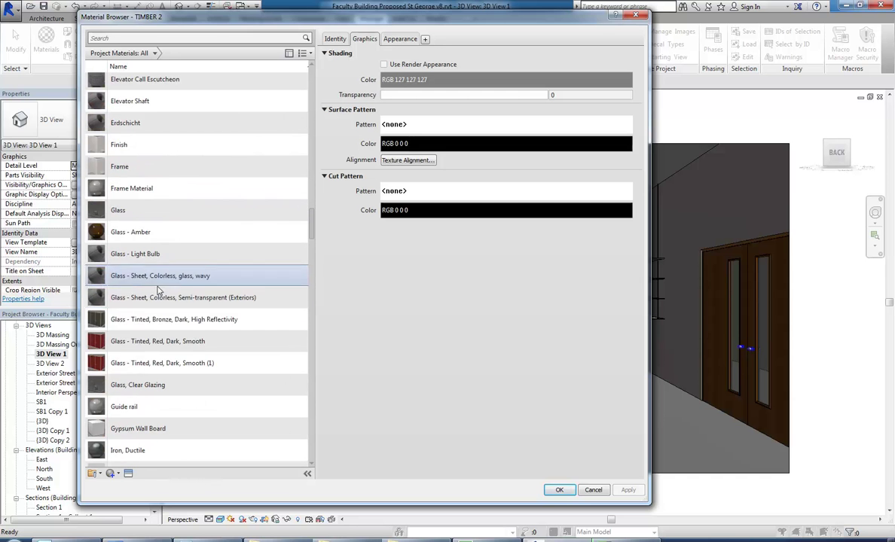
pyautogui.click(117, 211)
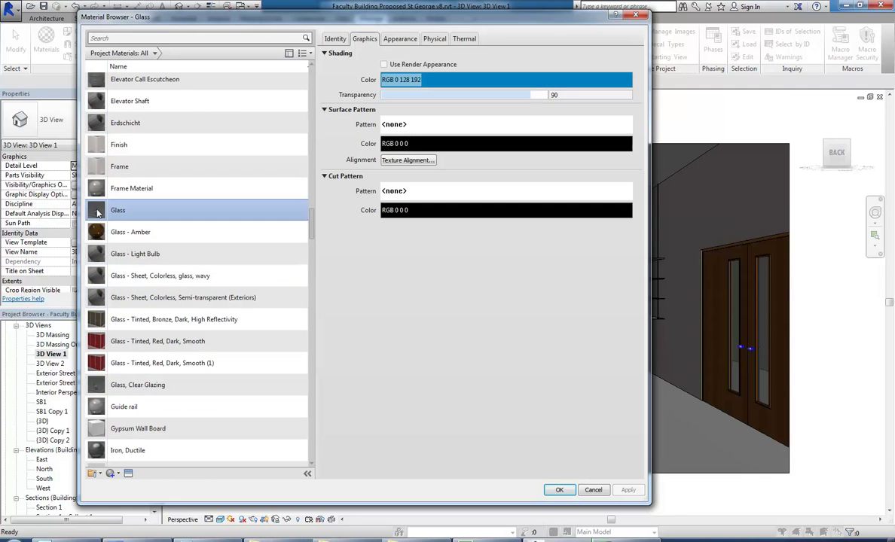
pyautogui.moveTo(313, 232)
pyautogui.mouseDown()
pyautogui.moveTo(313, 254)
pyautogui.moveTo(312, 247)
pyautogui.mouseUp()
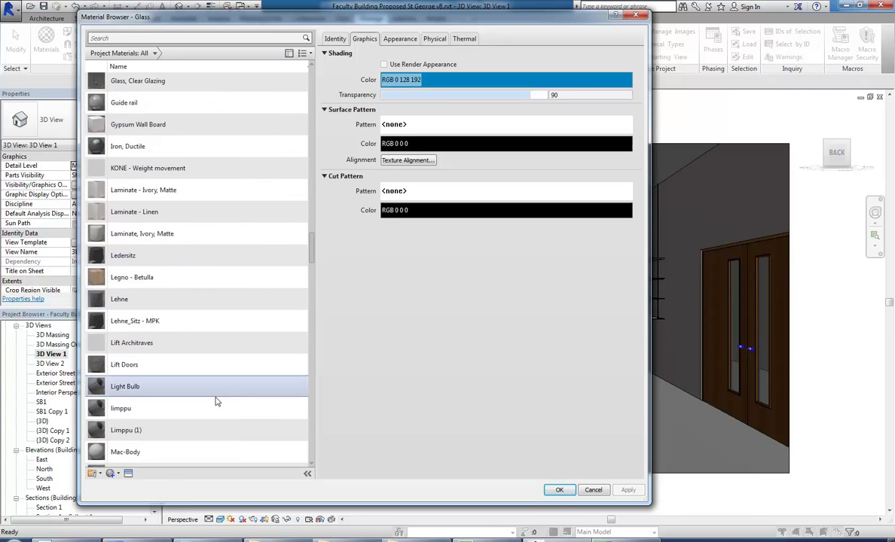
# Add the Mirror material from the Autodesk Materials library to the project materials and hide the library list
pyautogui.click(288, 54)
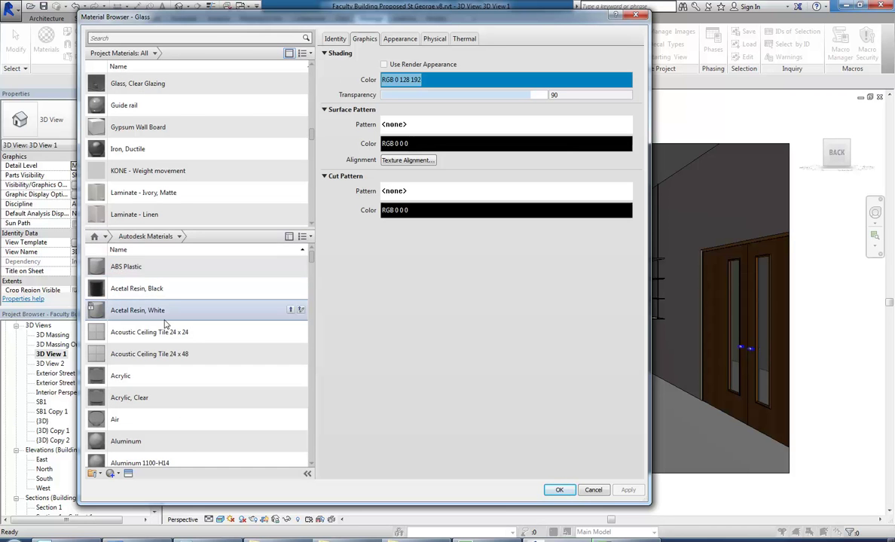
pyautogui.click(94, 237)
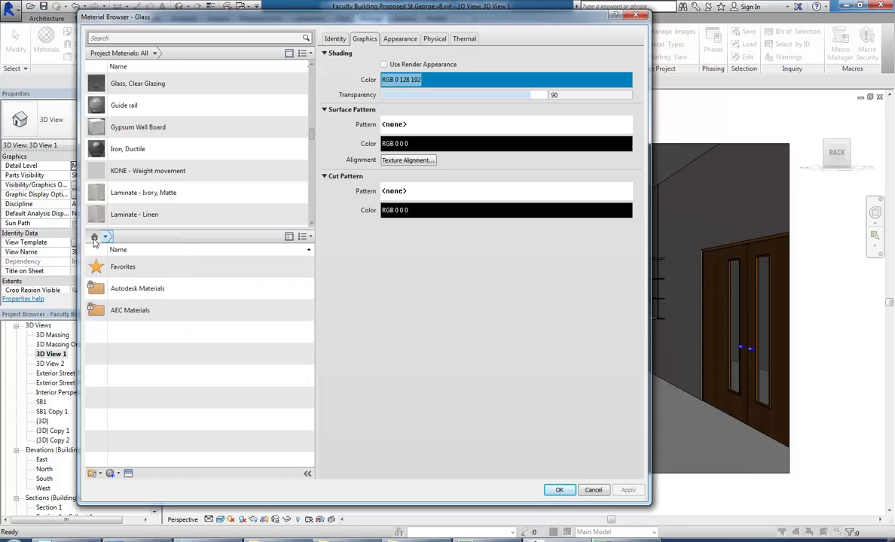
pyautogui.click(130, 288)
pyautogui.scroll(-8, 310, 309)
pyautogui.moveTo(311, 291); pyautogui.dragTo(312, 347)
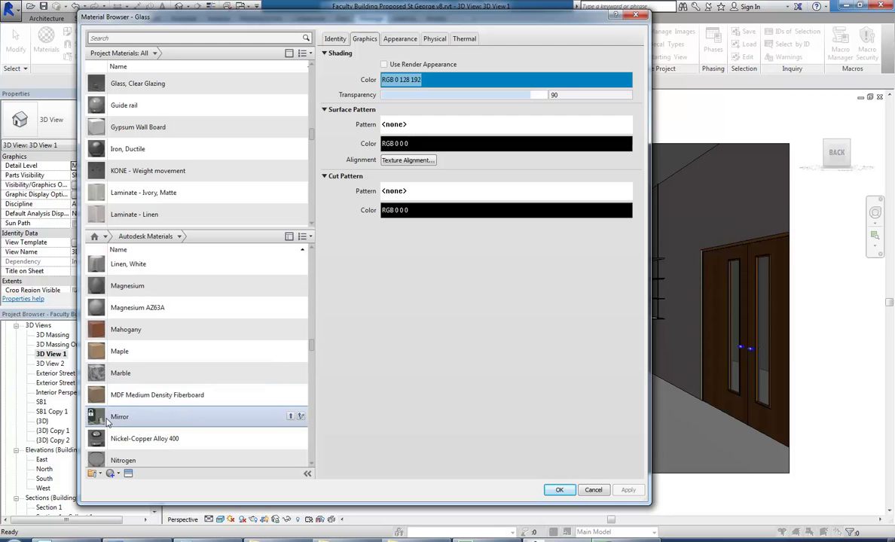
pyautogui.click(291, 417)
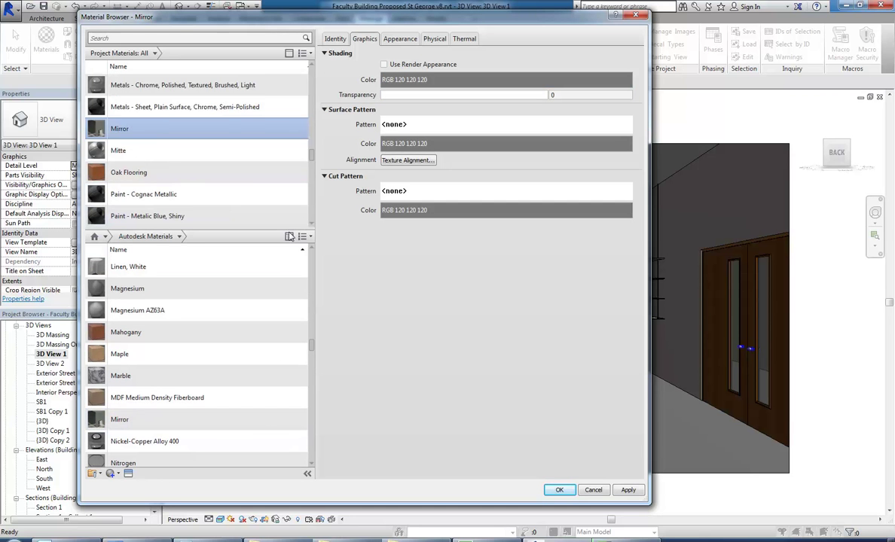
pyautogui.click(289, 54)
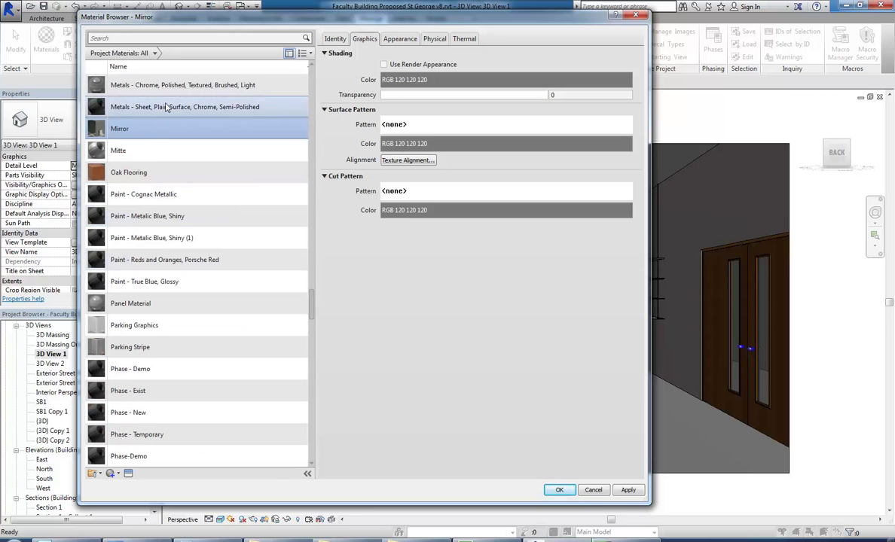
# Open the Mirror material's appearance properties and check its colour definition without changing it
pyautogui.click(399, 39)
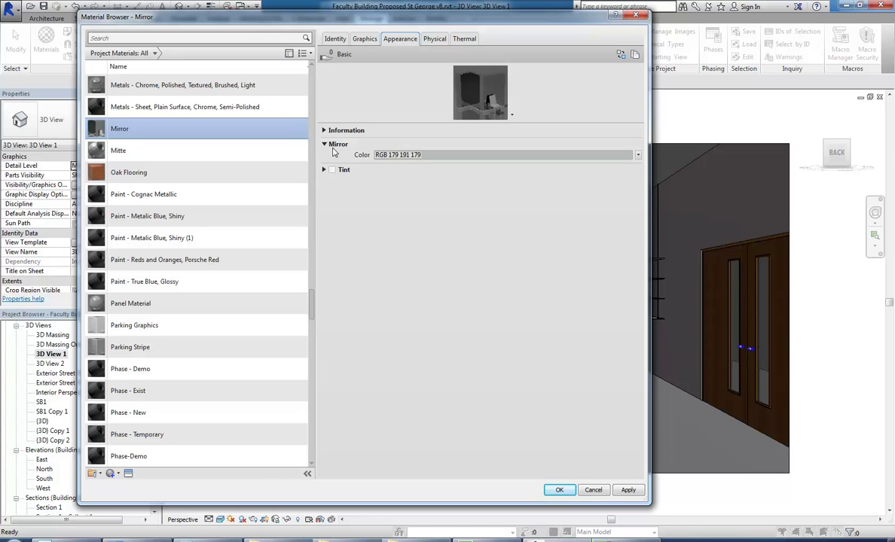
pyautogui.click(461, 155)
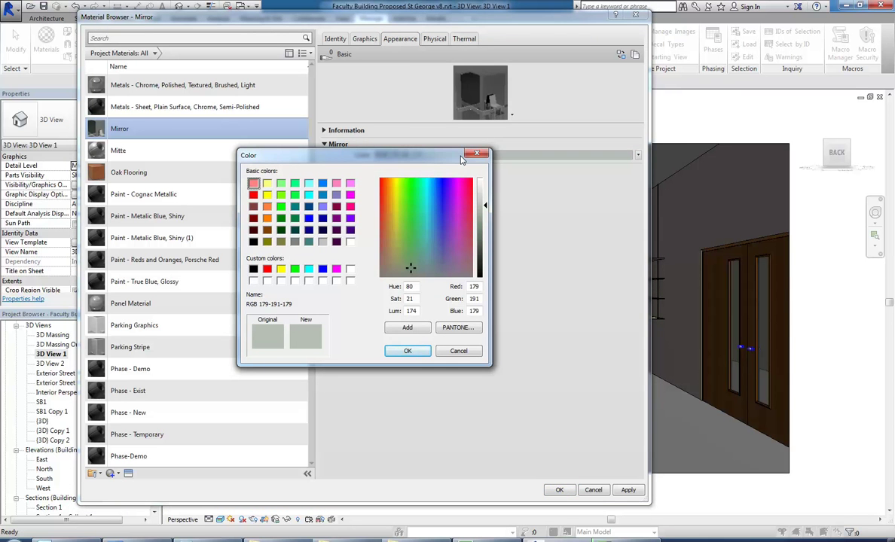
pyautogui.click(459, 350)
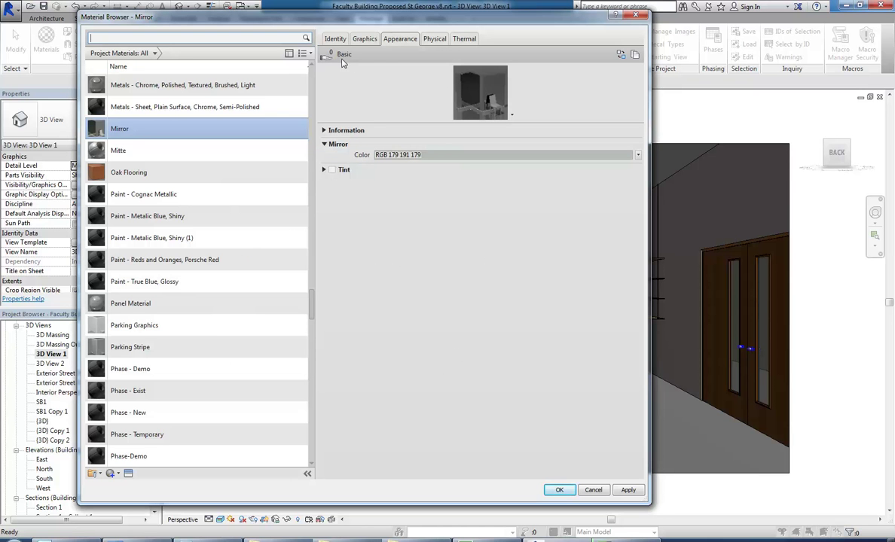
# Replace the Mirror material's appearance asset with No Tint from the Mirror category of the Appearance Library
pyautogui.rightClick(402, 43)
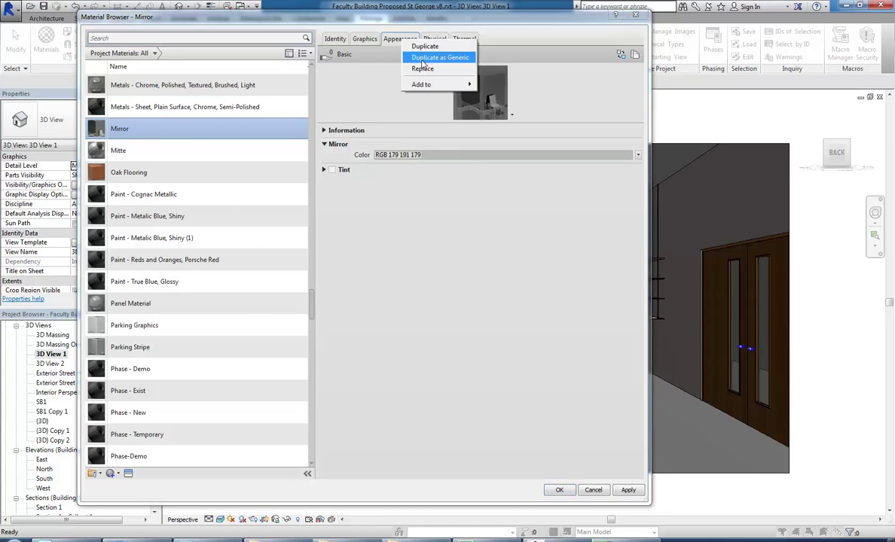
pyautogui.click(423, 68)
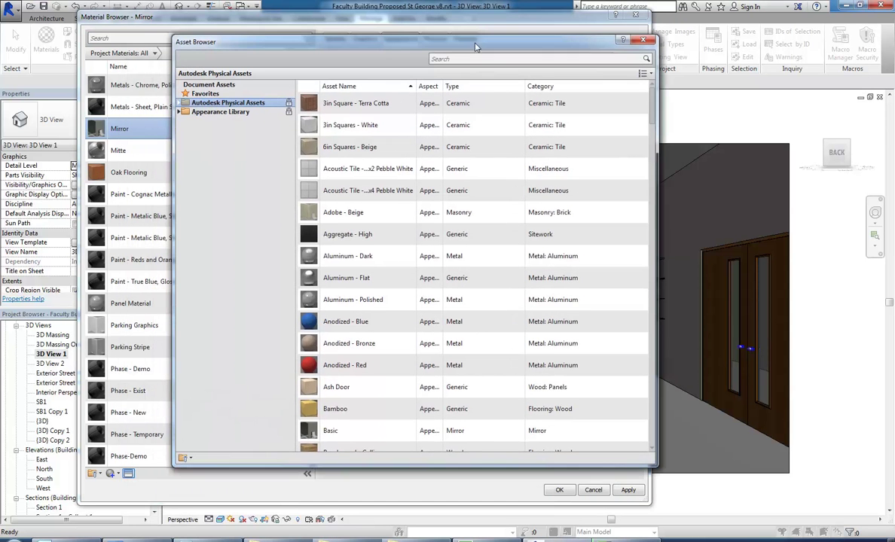
pyautogui.click(213, 112)
pyautogui.doubleClick(213, 113)
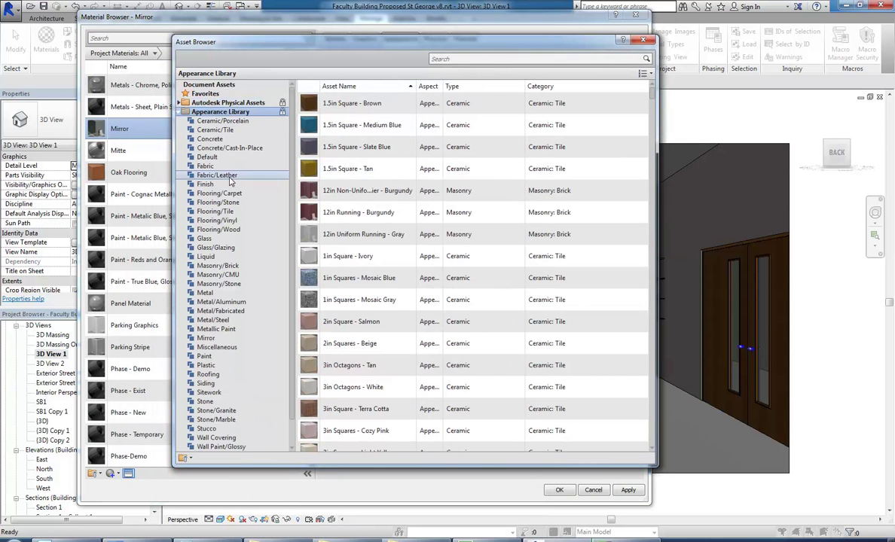
pyautogui.click(204, 339)
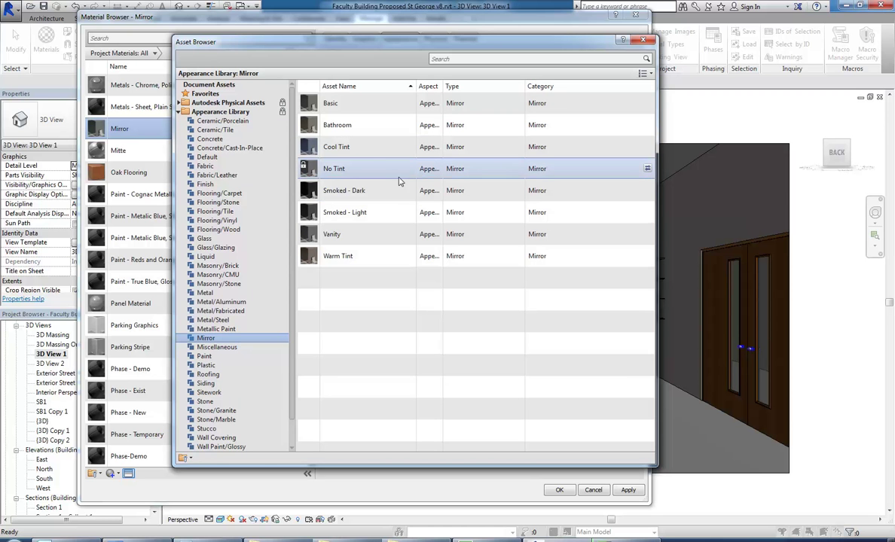
pyautogui.doubleClick(327, 171)
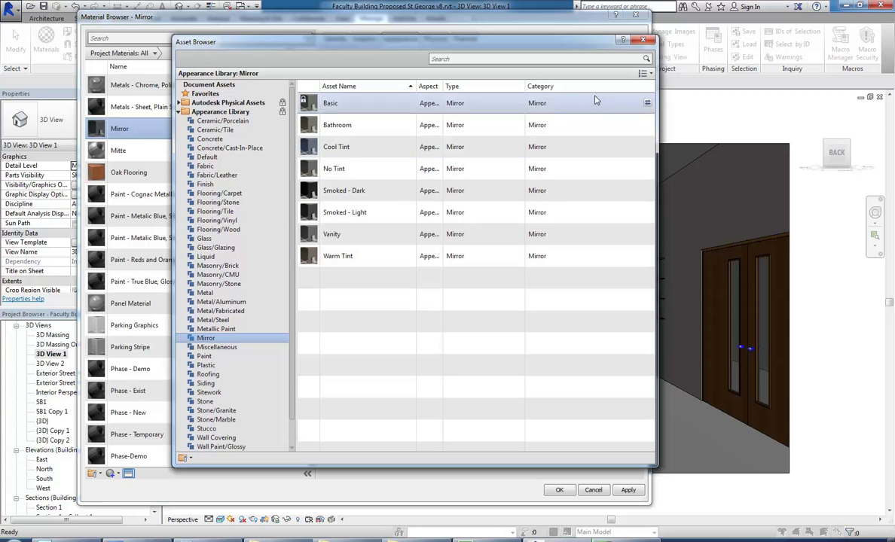
pyautogui.moveTo(553, 40); pyautogui.dragTo(546, 296)
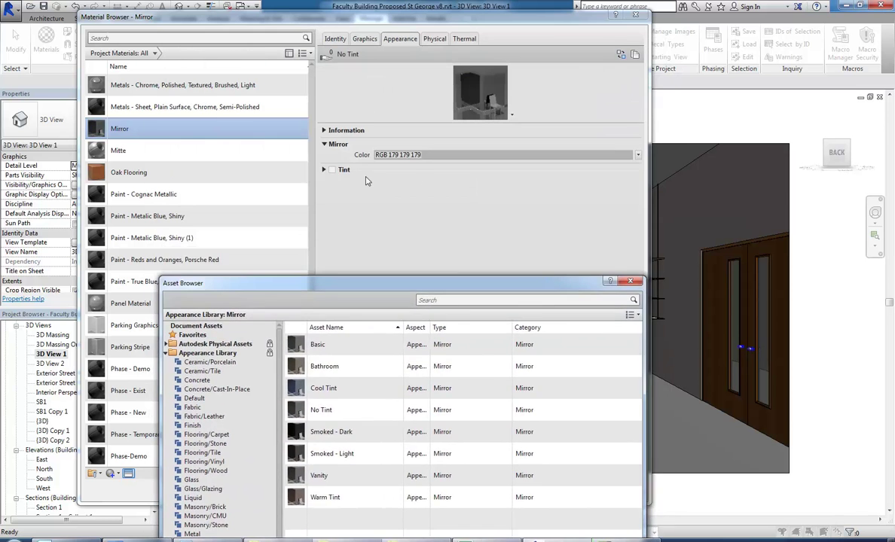
# Switch the Mirror material's appearance asset back to Basic and close the asset library
pyautogui.moveTo(444, 286); pyautogui.dragTo(539, 62)
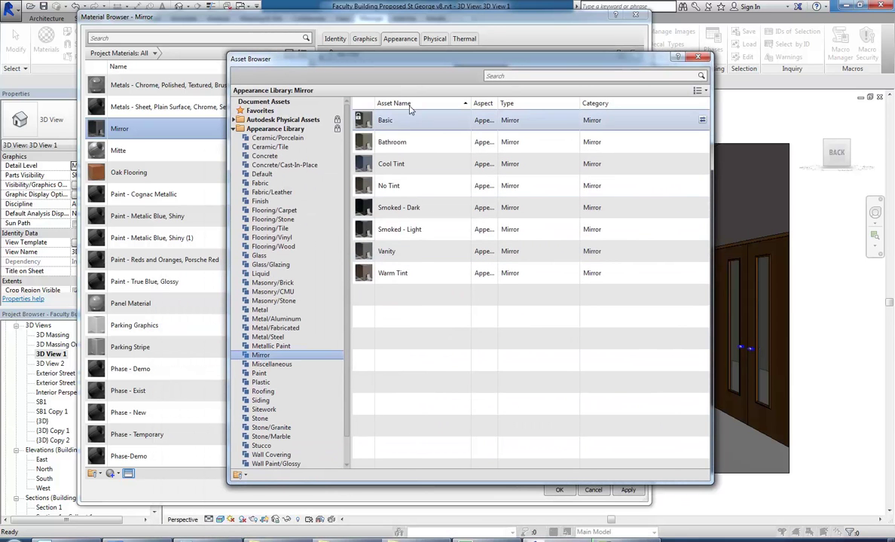
pyautogui.moveTo(427, 58); pyautogui.dragTo(419, 130)
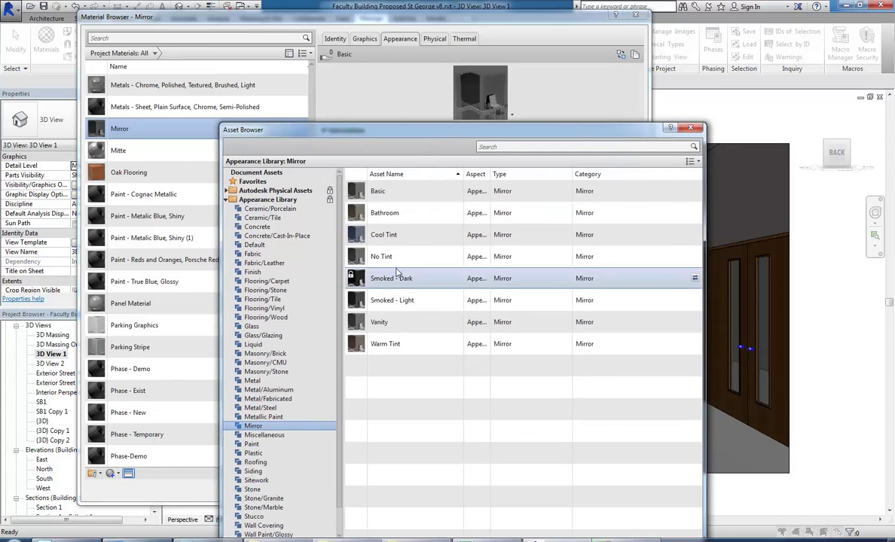
pyautogui.click(680, 128)
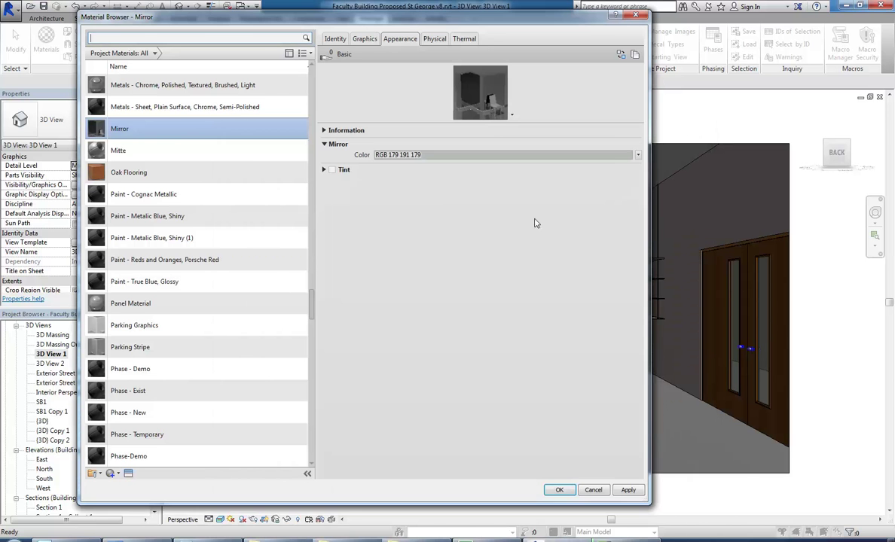
# Lighten the Mirror material's appearance colour to RGB 207 216 207 and save the material changes
pyautogui.click(472, 155)
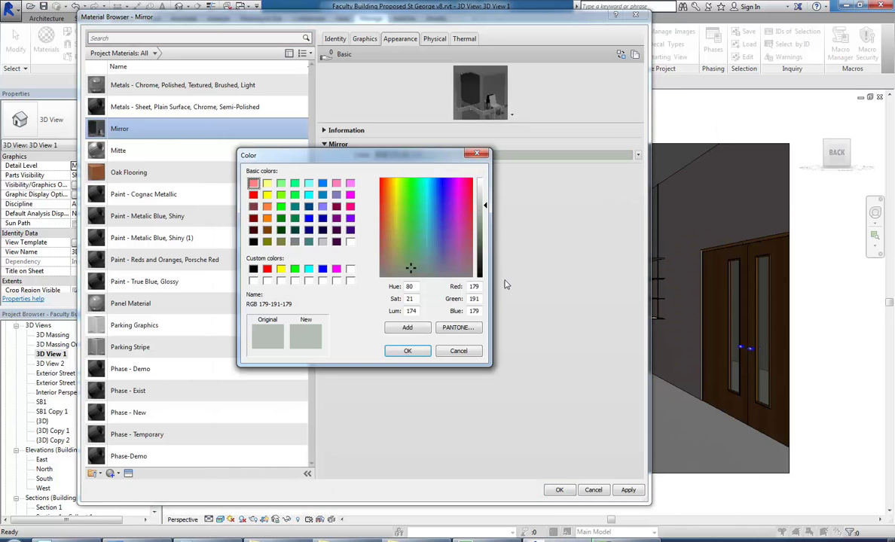
pyautogui.click(486, 202)
pyautogui.moveTo(485, 202); pyautogui.dragTo(486, 195)
pyautogui.click(407, 351)
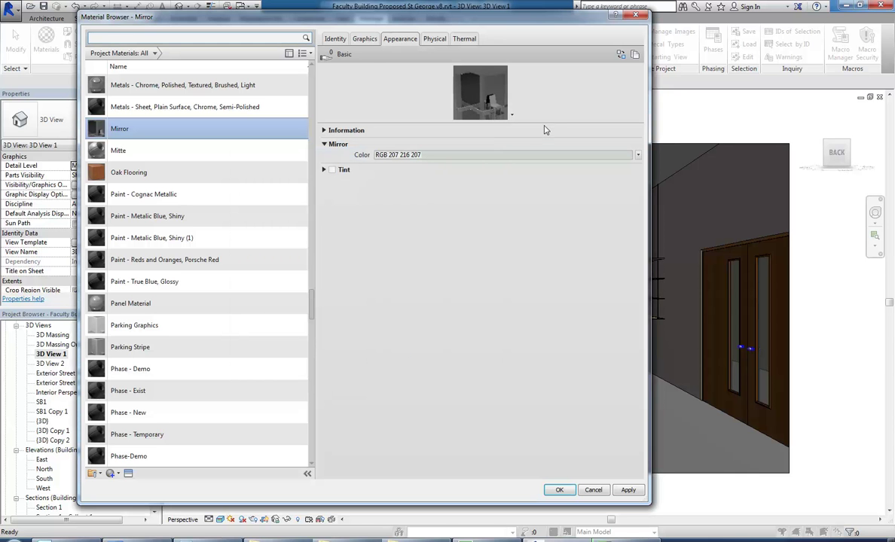
pyautogui.click(559, 490)
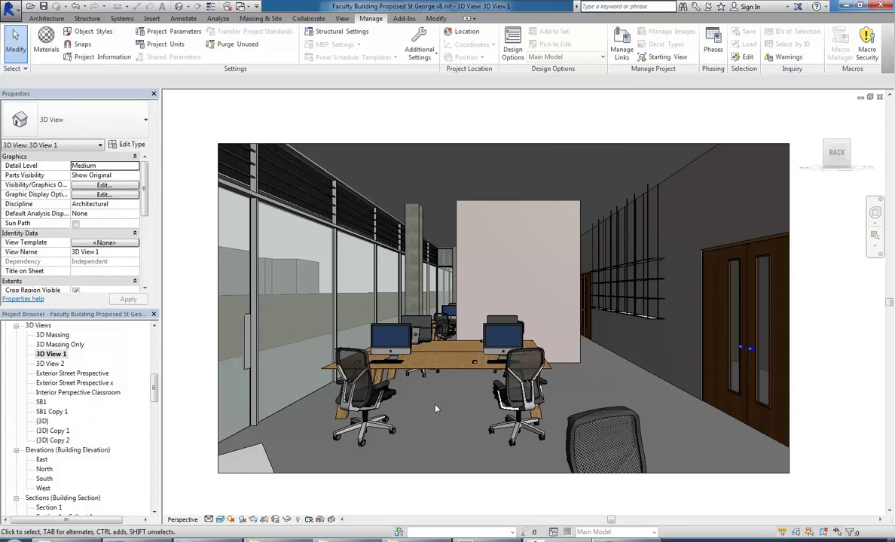
# Check the lighting scheme in the rendering settings and turn on shadows in the perspective view
pyautogui.click(253, 520)
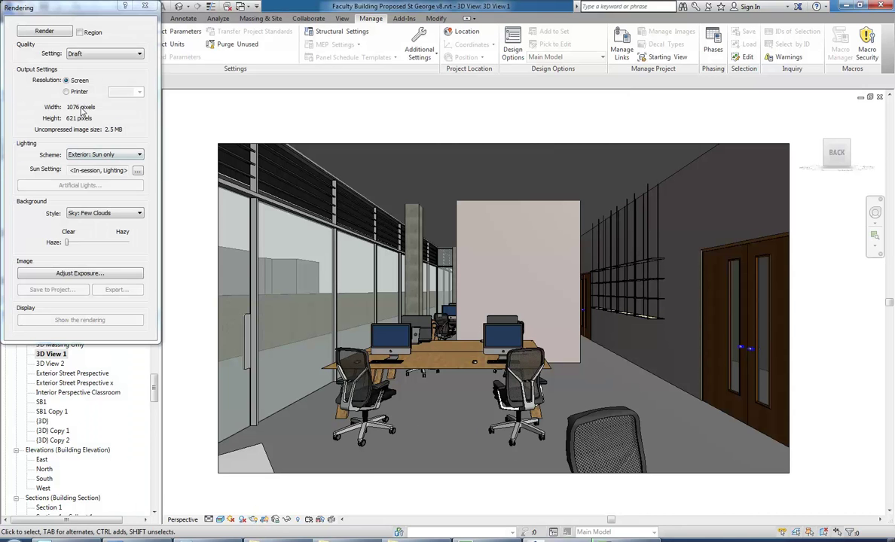
pyautogui.click(90, 155)
pyautogui.click(85, 106)
pyautogui.click(145, 6)
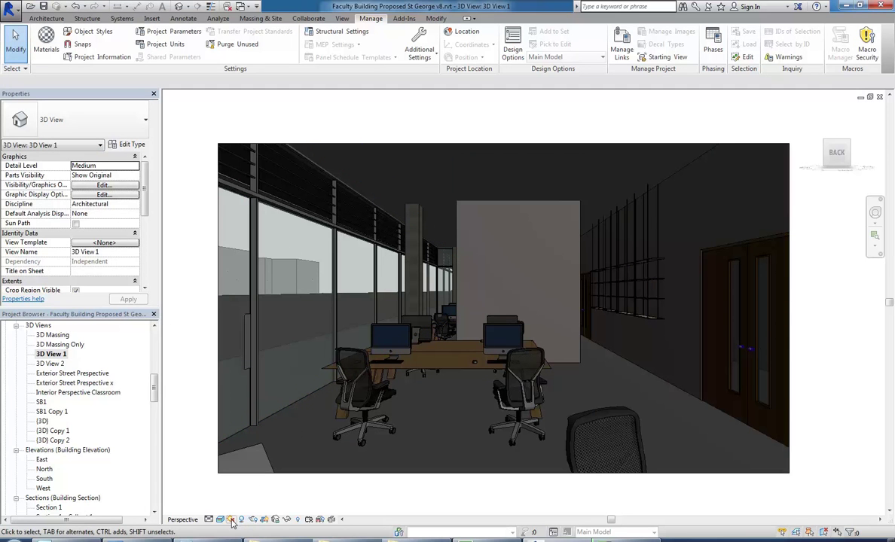
# Open the perspective's sun settings and apply the Sunlight from Top Left lighting preset
pyautogui.click(231, 520)
pyautogui.click(241, 449)
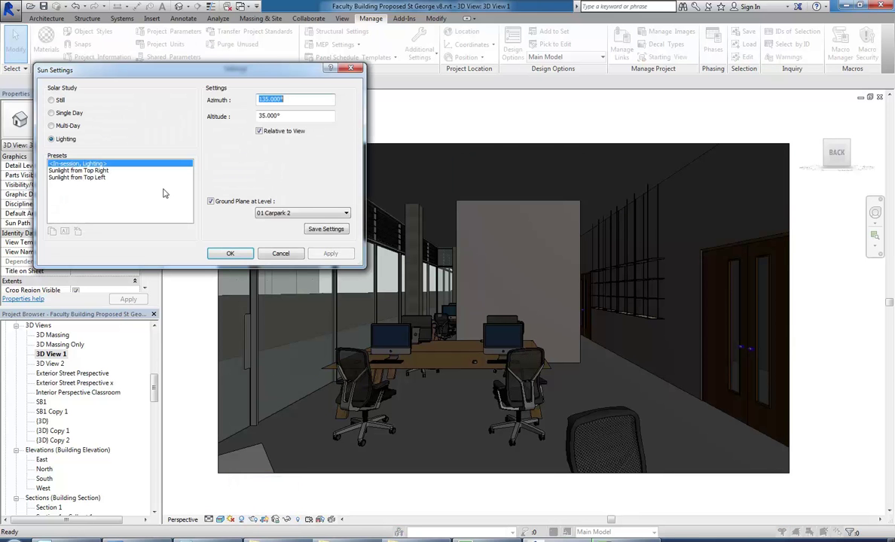
pyautogui.click(75, 177)
pyautogui.click(330, 253)
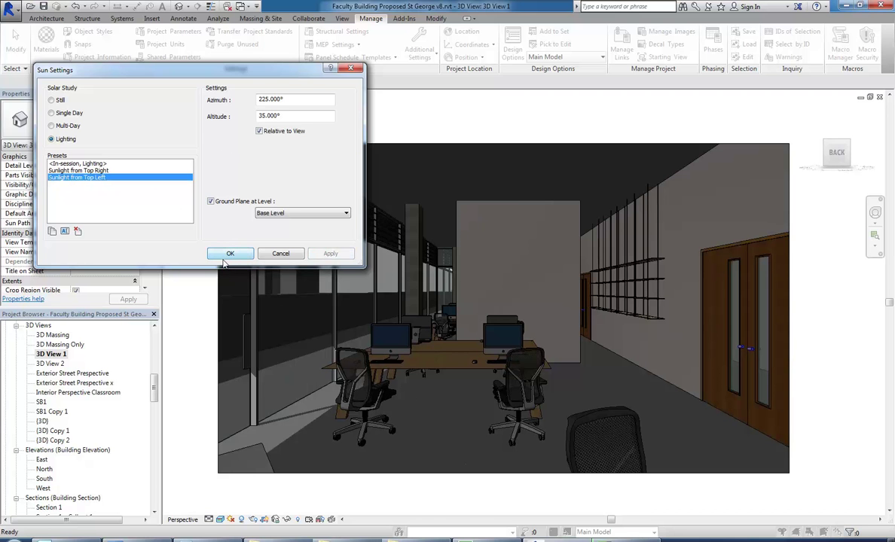
# Switch the solar study to Still, turn off the ground plane and apply a time of 15:00
pyautogui.click(51, 100)
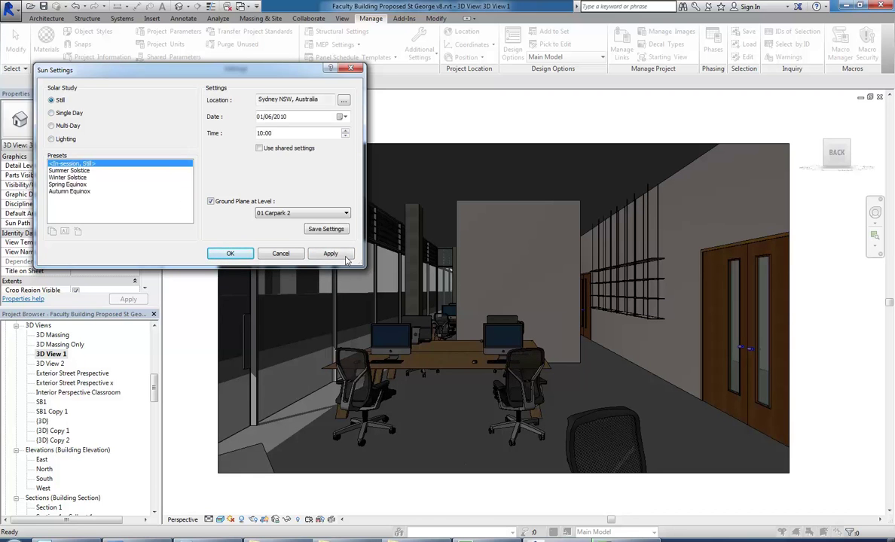
pyautogui.click(210, 202)
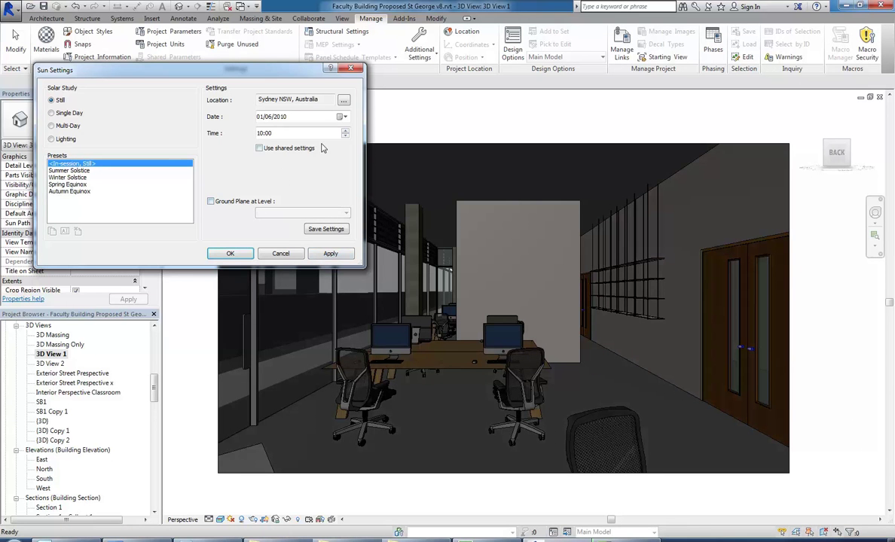
pyautogui.click(345, 131)
pyautogui.click(345, 131)
pyautogui.click(345, 131)
pyautogui.click(345, 131)
pyautogui.click(345, 131)
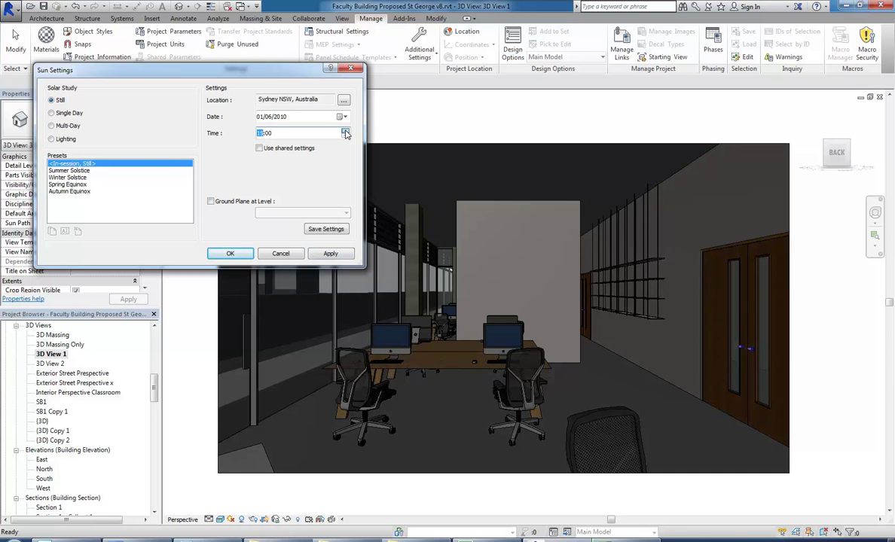
pyautogui.click(317, 256)
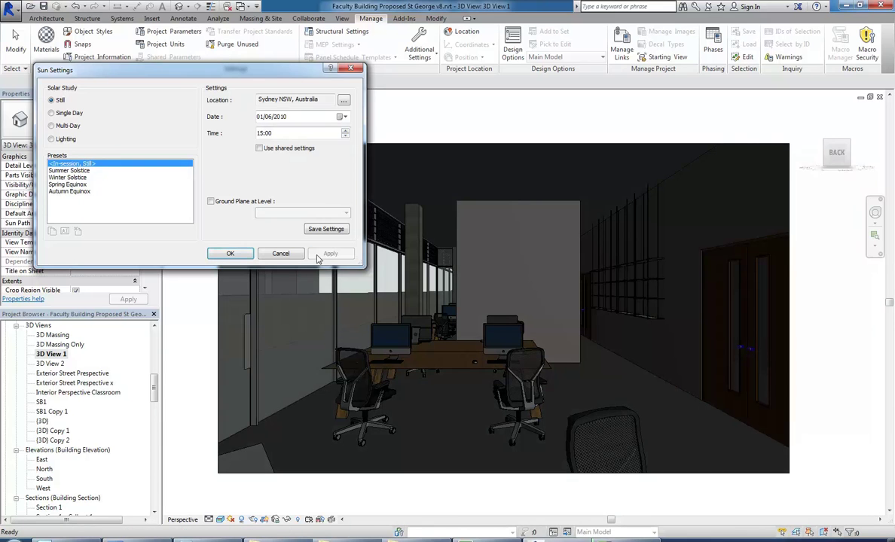
# Set the still solar study's time to 08:00 and accept the sun settings
pyautogui.click(346, 136)
pyautogui.click(317, 252)
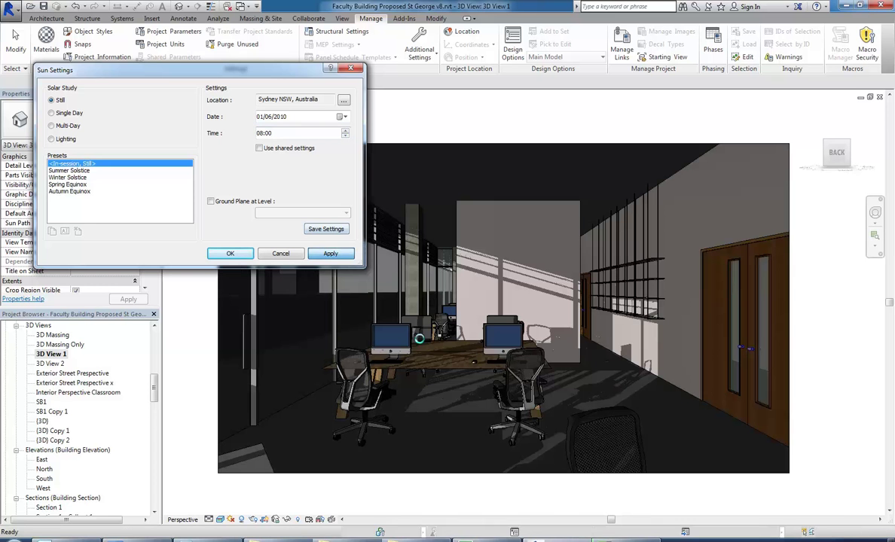
pyautogui.click(231, 253)
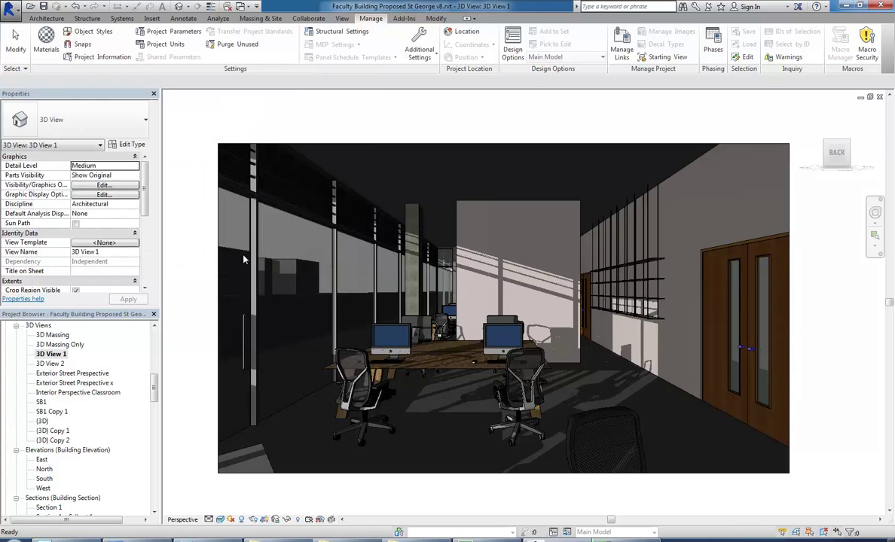
# Render the interior perspective at Draft quality with the Exterior: Sun only scheme and close the rendering settings
pyautogui.click(253, 521)
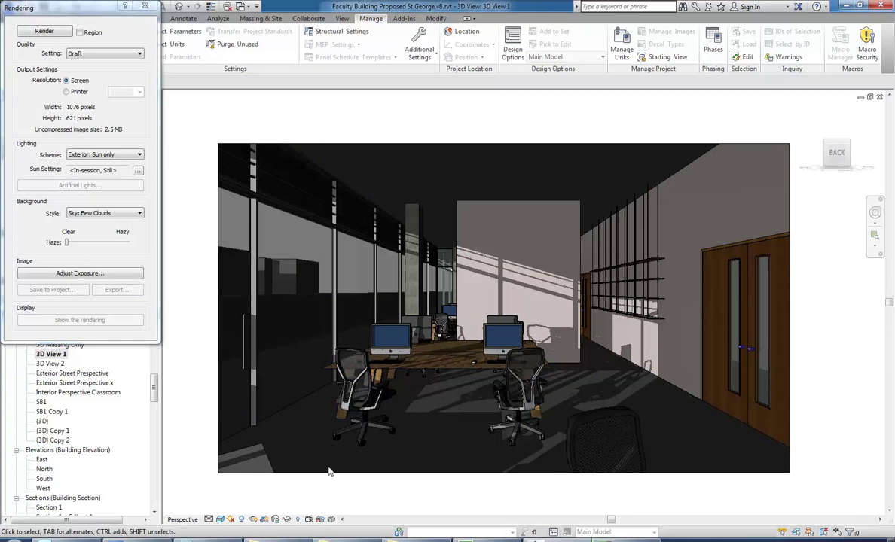
pyautogui.click(41, 32)
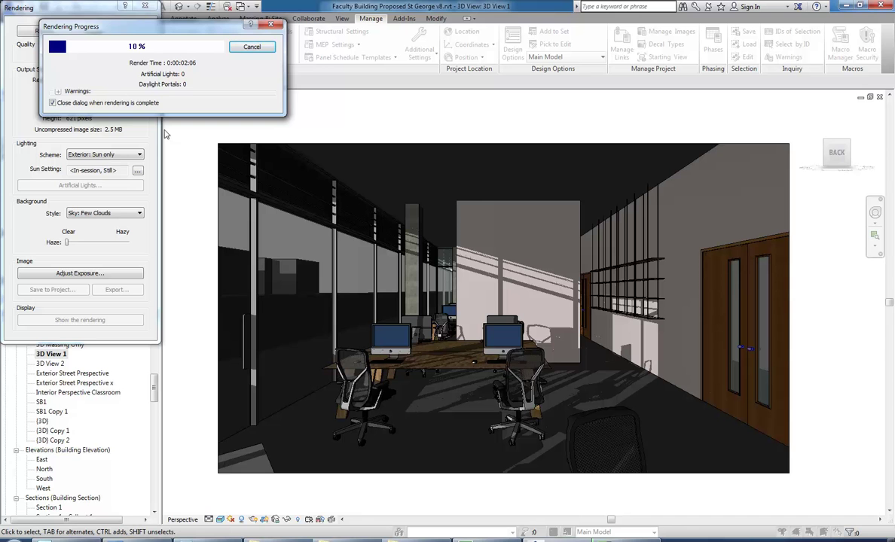
pyautogui.moveTo(134, 28); pyautogui.dragTo(307, 122)
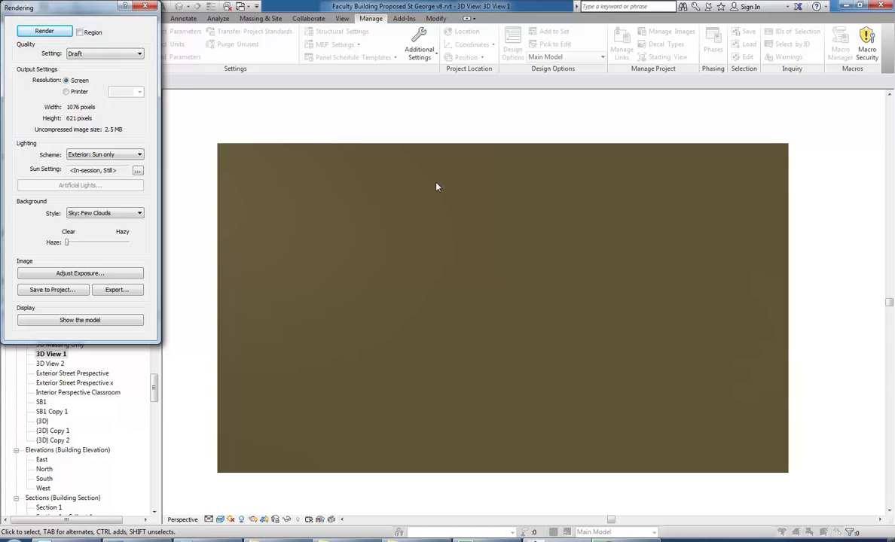
pyautogui.click(143, 6)
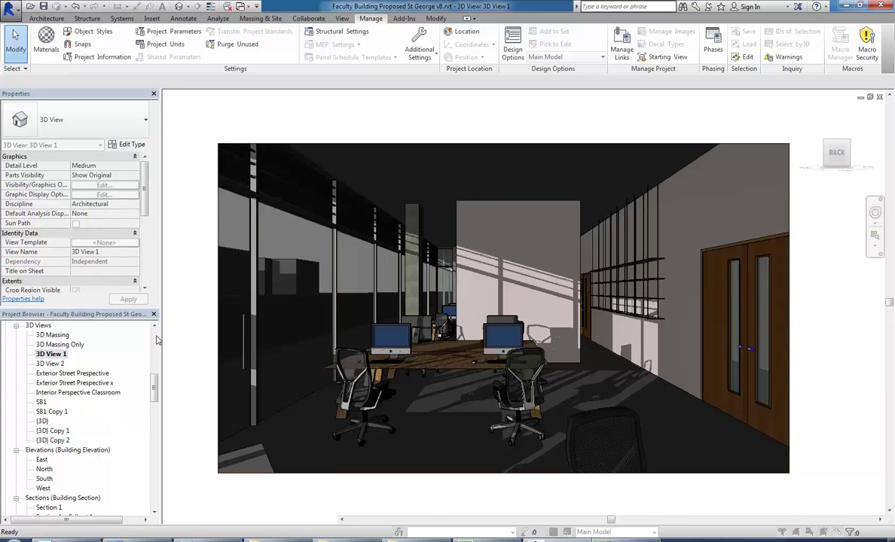
# Open the 03 Ground Floor plan at the office with the workstations and double doors
pyautogui.scroll(10, 113, 377)
pyautogui.click(59, 374)
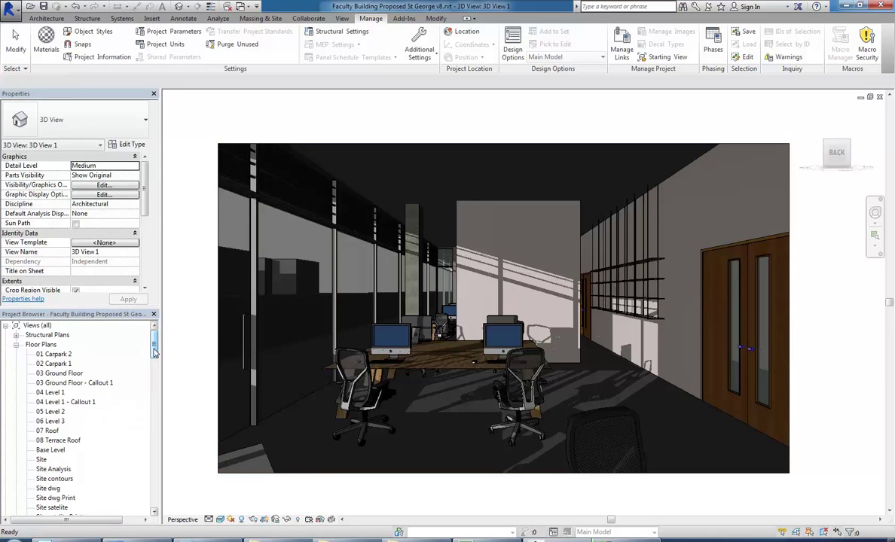
pyautogui.doubleClick(60, 375)
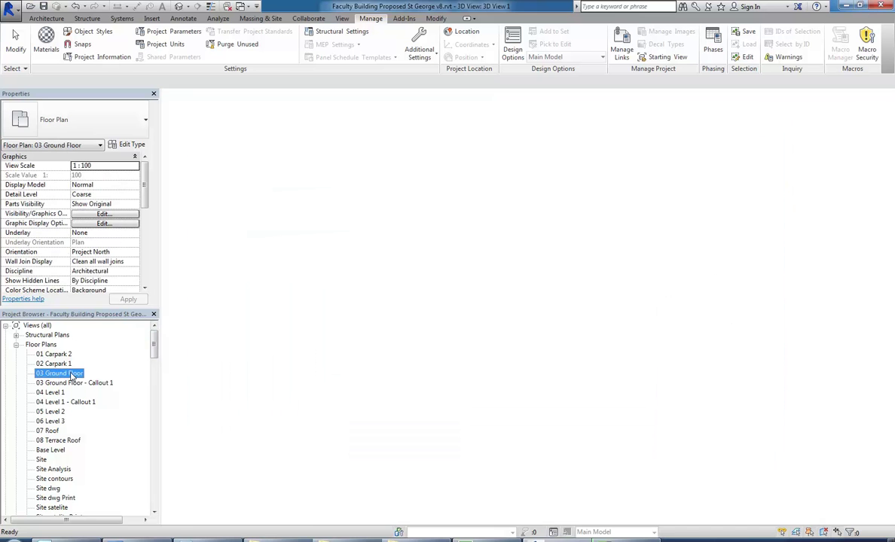
pyautogui.scroll(-1, 427, 273)
pyautogui.moveTo(432, 275); pyautogui.dragTo(405, 420, button='middle')
pyautogui.scroll(1, 386, 403)
pyautogui.scroll(-1, 367, 319)
pyautogui.moveTo(378, 343); pyautogui.dragTo(375, 357, button='middle')
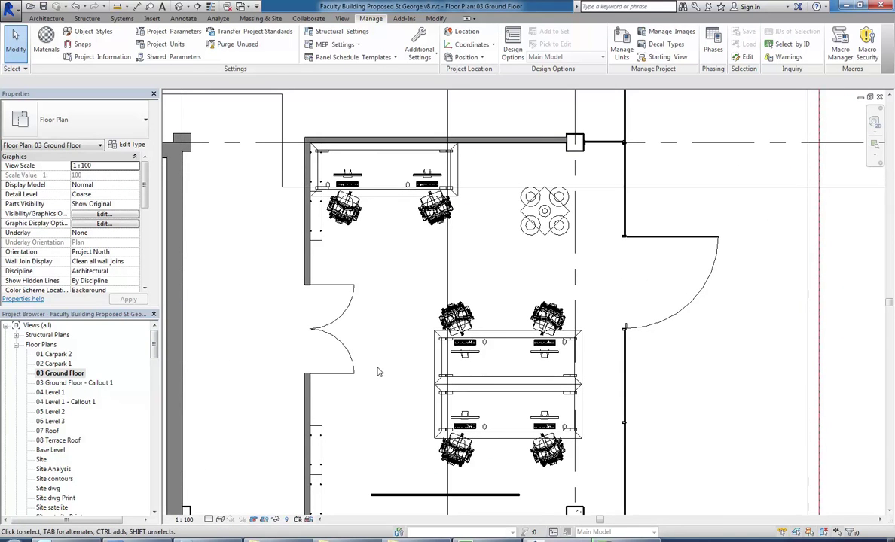
pyautogui.moveTo(369, 392); pyautogui.dragTo(364, 385, button='middle')
# Show the camera of 3D View 1 in the ground floor plan
pyautogui.moveTo(154, 343); pyautogui.dragTo(153, 390)
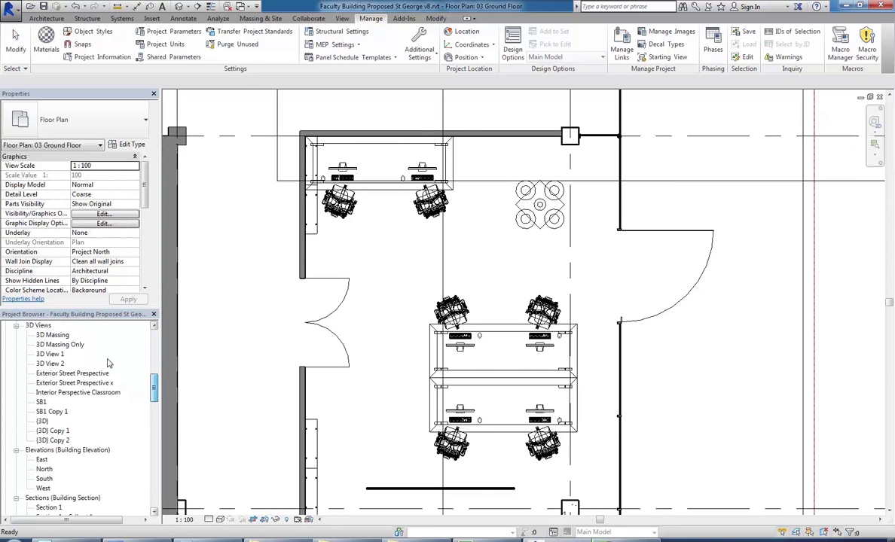
pyautogui.click(49, 355)
pyautogui.rightClick(50, 355)
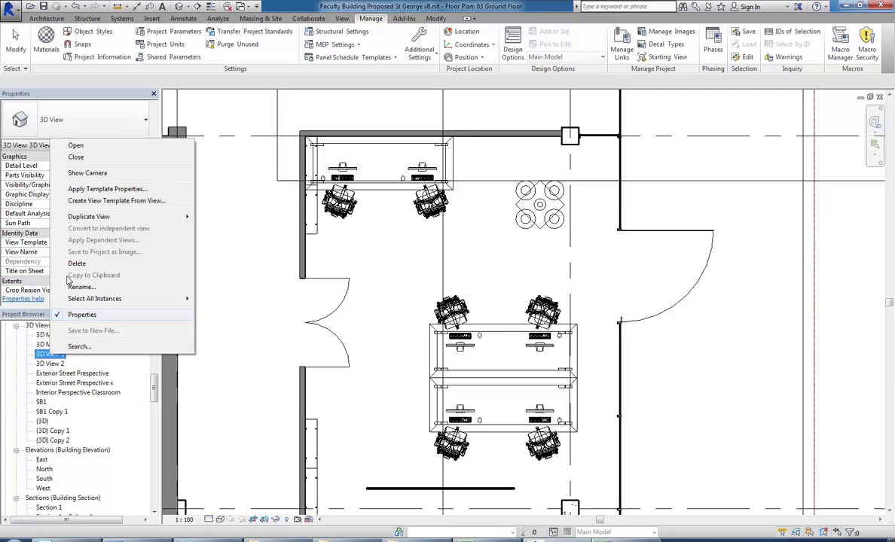
pyautogui.click(89, 174)
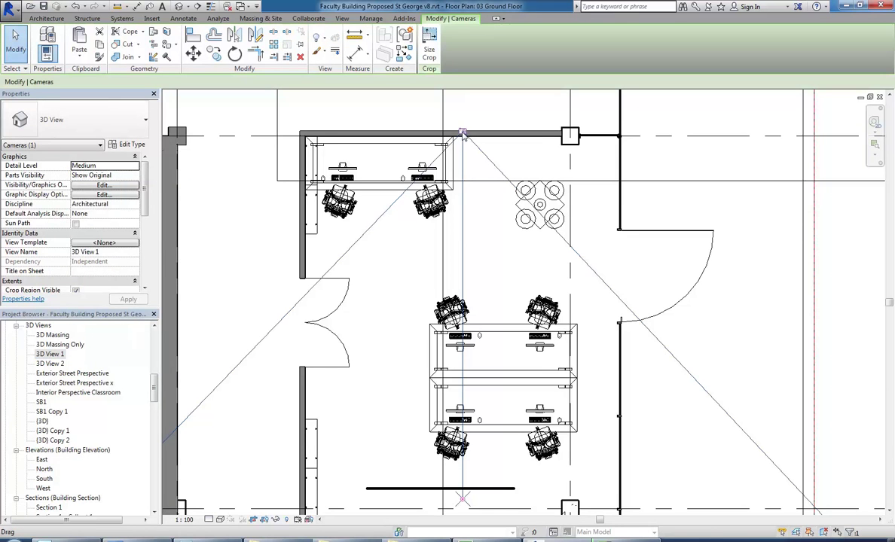
# Move the camera out of the office's end wall to just inside the room and go to its perspective view
pyautogui.moveTo(463, 133); pyautogui.dragTo(465, 243)
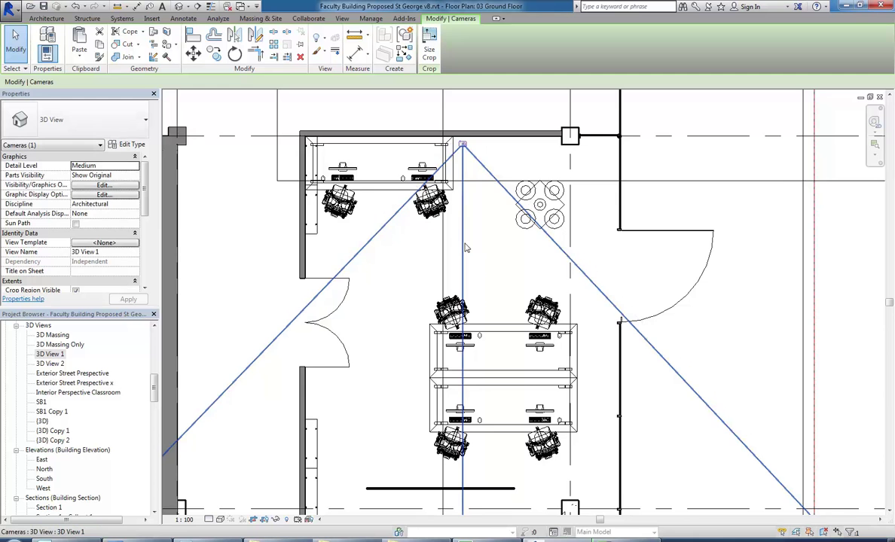
pyautogui.rightClick(465, 243)
pyautogui.click(482, 295)
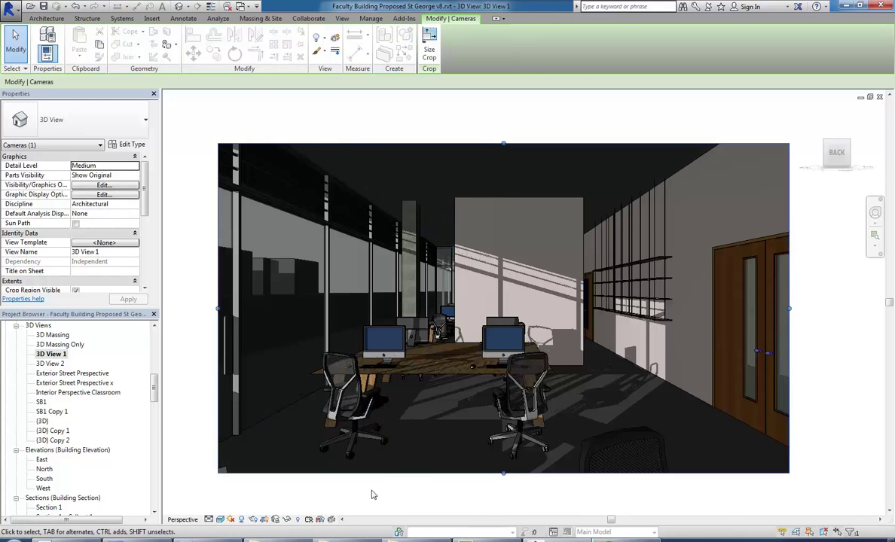
# Turn off shadows and textured display in the perspective and start a Draft rendering with the sun-only scheme
pyautogui.click(252, 519)
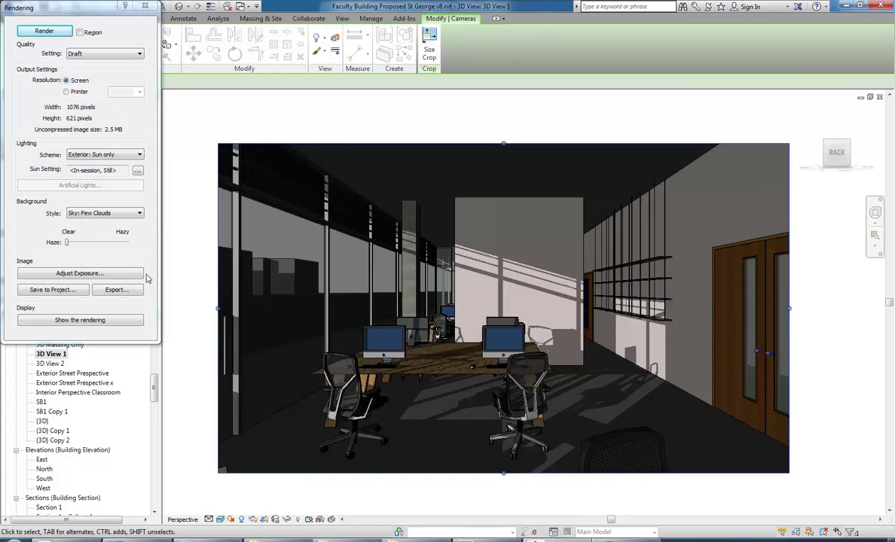
pyautogui.click(241, 519)
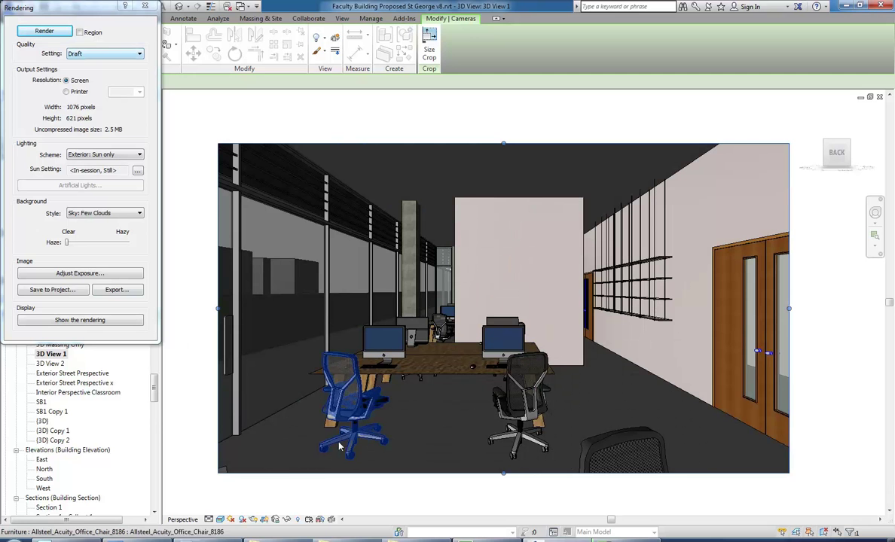
pyautogui.click(220, 518)
pyautogui.click(235, 476)
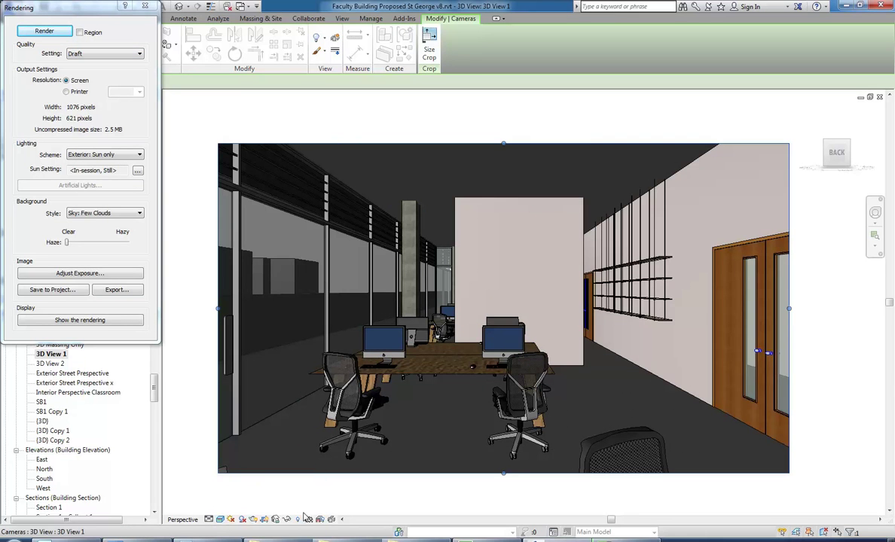
pyautogui.click(44, 30)
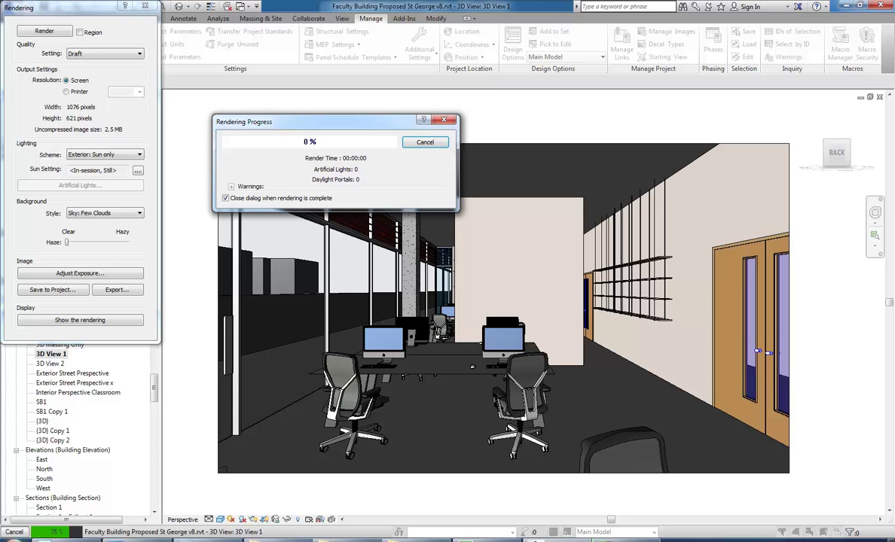
# Switch to Internet Explorer and go to google.com.au
pyautogui.click(14, 539)
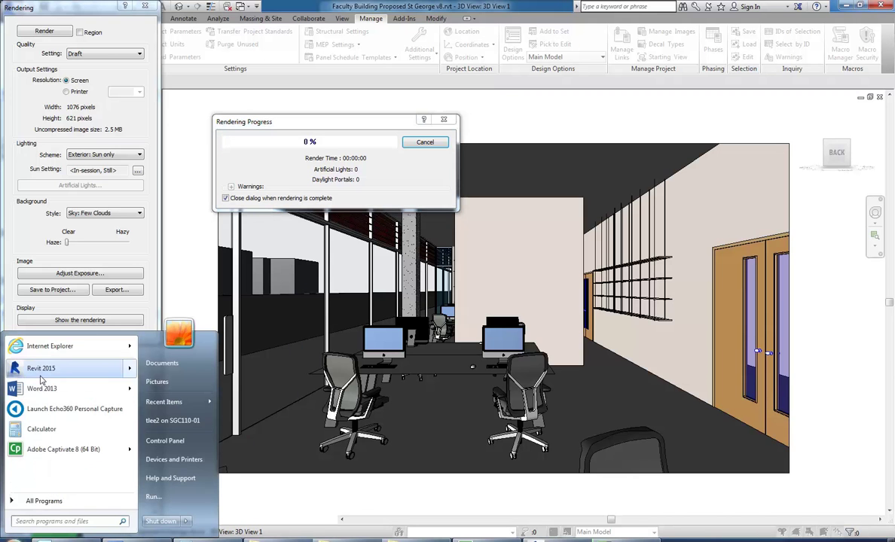
pyautogui.click(37, 521)
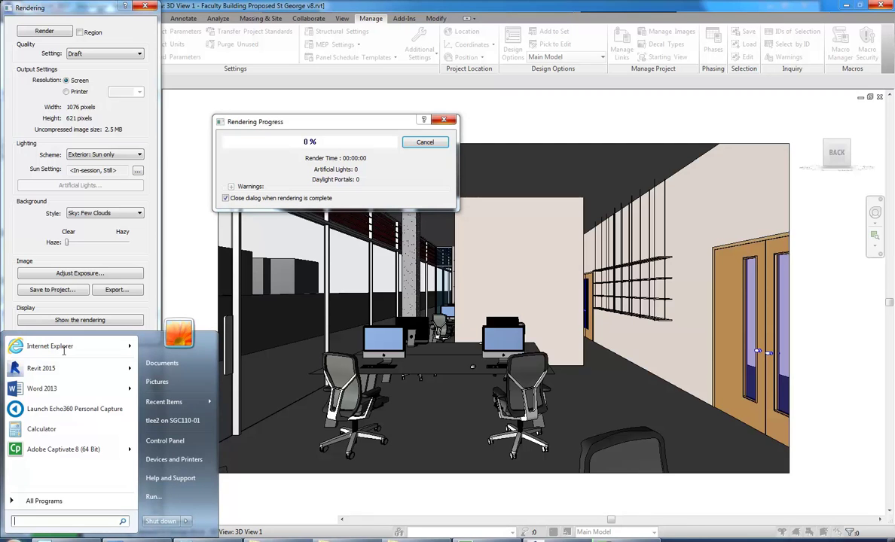
pyautogui.write('int')
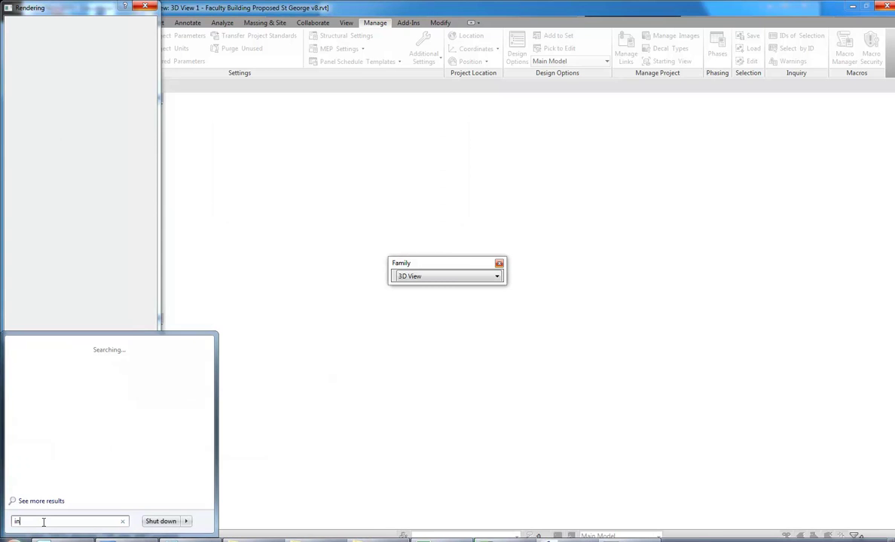
pyautogui.press('BackSpace')
pyautogui.press('BackSpace')
pyautogui.press('BackSpace')
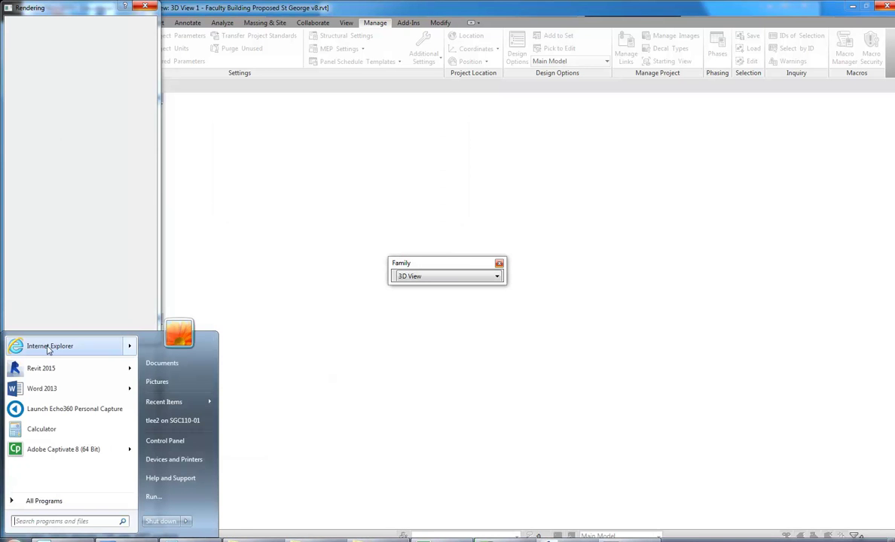
pyautogui.click(75, 347)
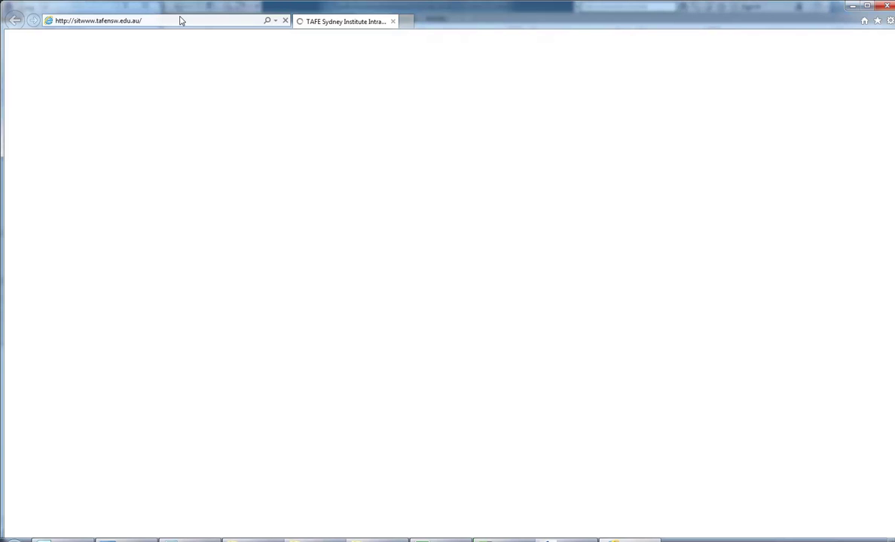
pyautogui.click(168, 20)
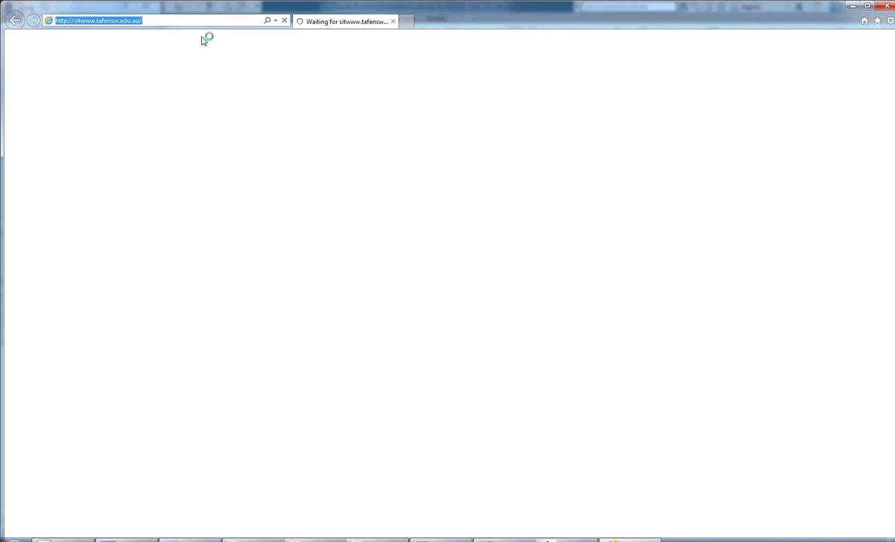
pyautogui.write('w')
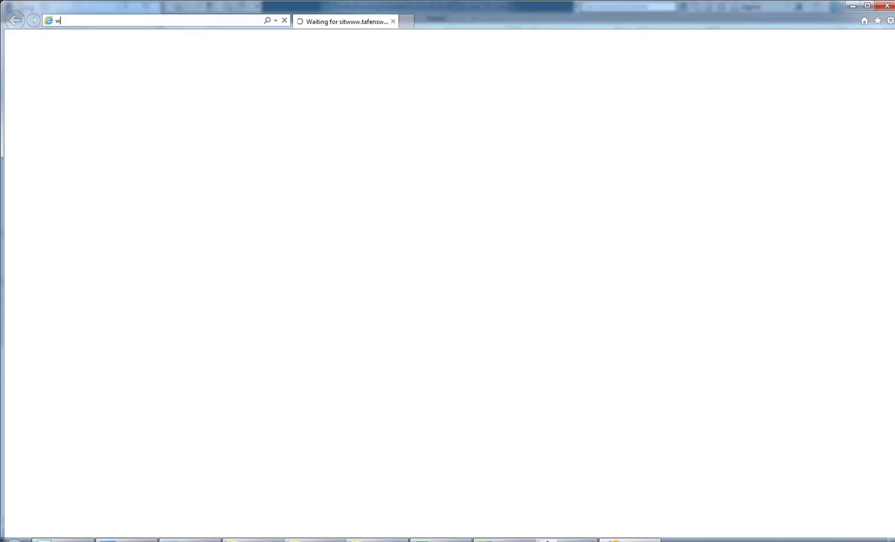
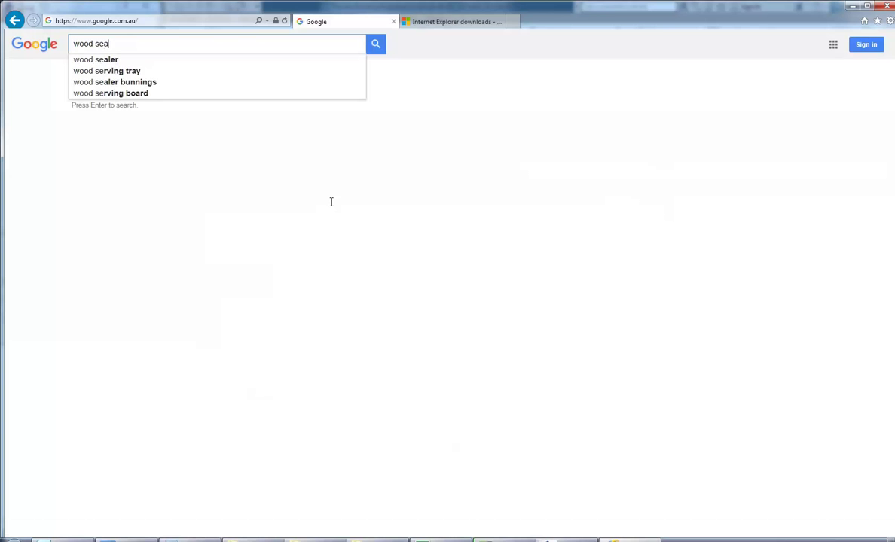
# Search Google for "wood seamless texture" and show the image results
pyautogui.write('s texture')
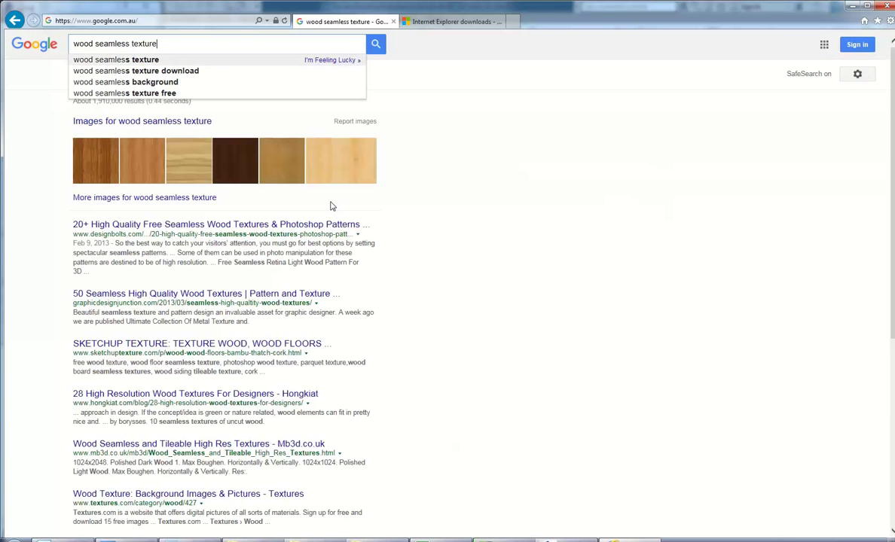
pyautogui.press('Return')
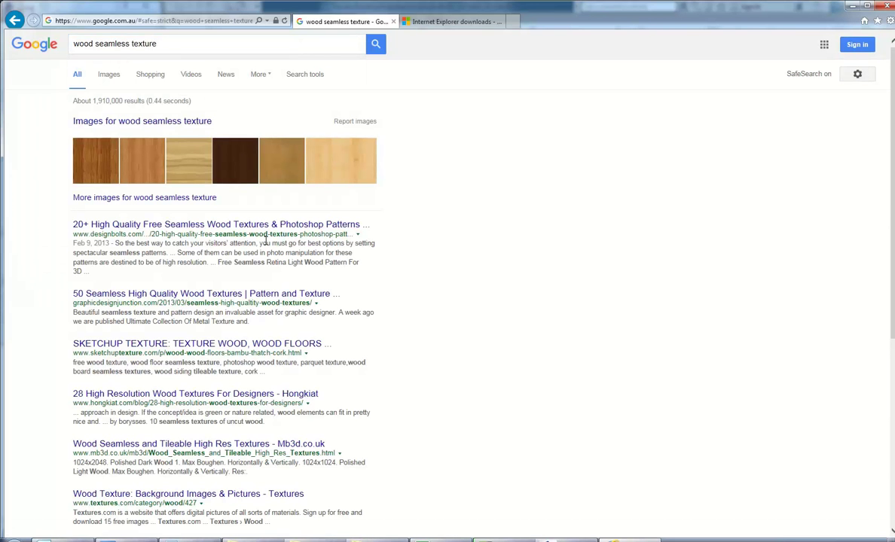
pyautogui.click(106, 75)
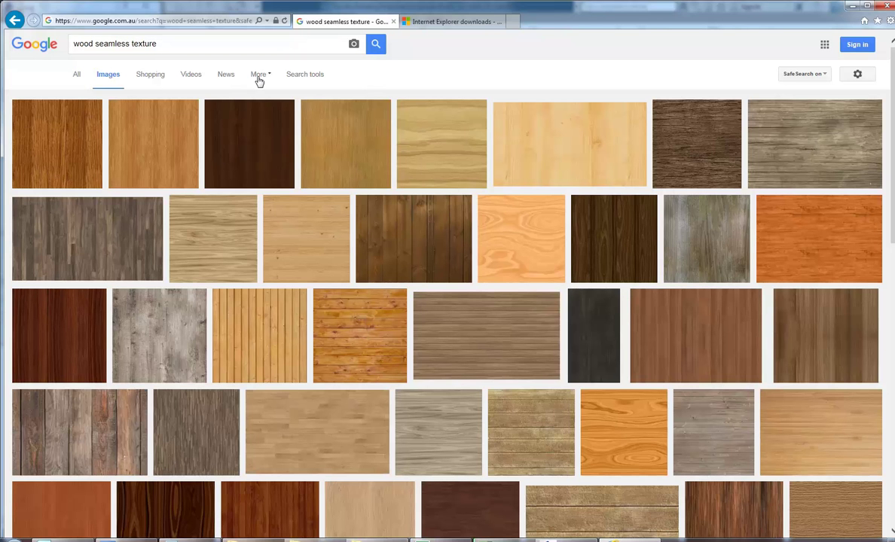
# Filter the wood texture image results to show only large images
pyautogui.click(258, 78)
pyautogui.click(309, 78)
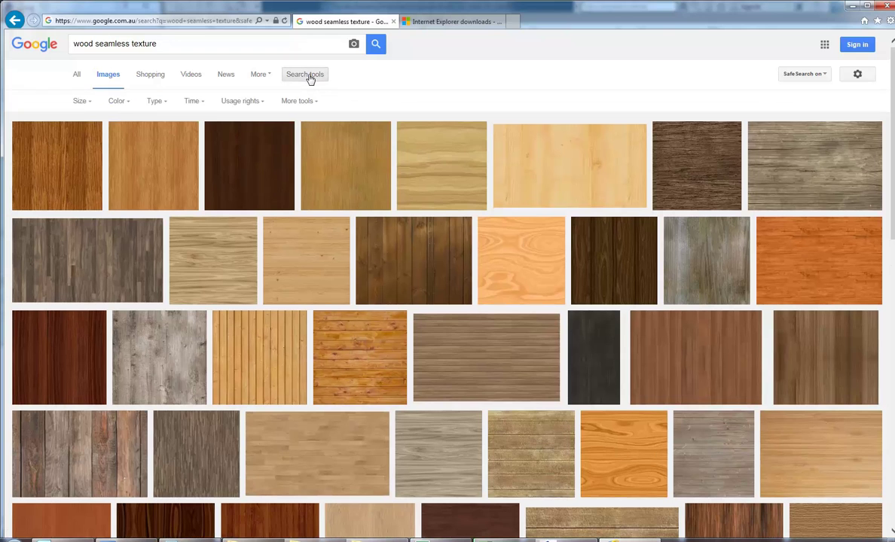
pyautogui.click(83, 106)
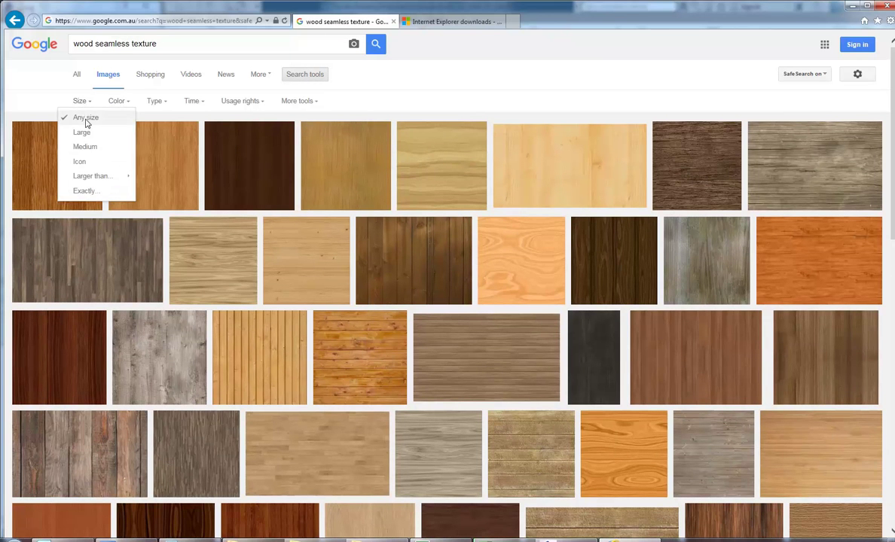
pyautogui.moveTo(96, 178)
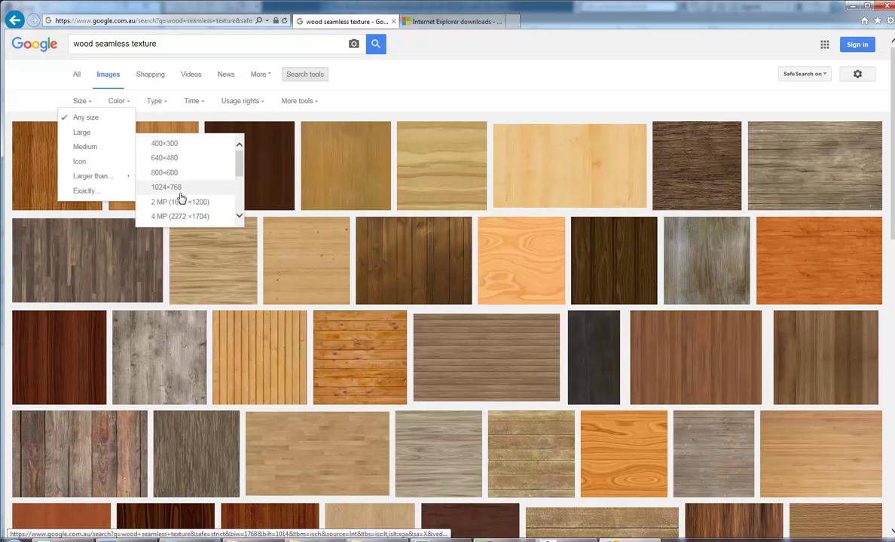
pyautogui.click(83, 133)
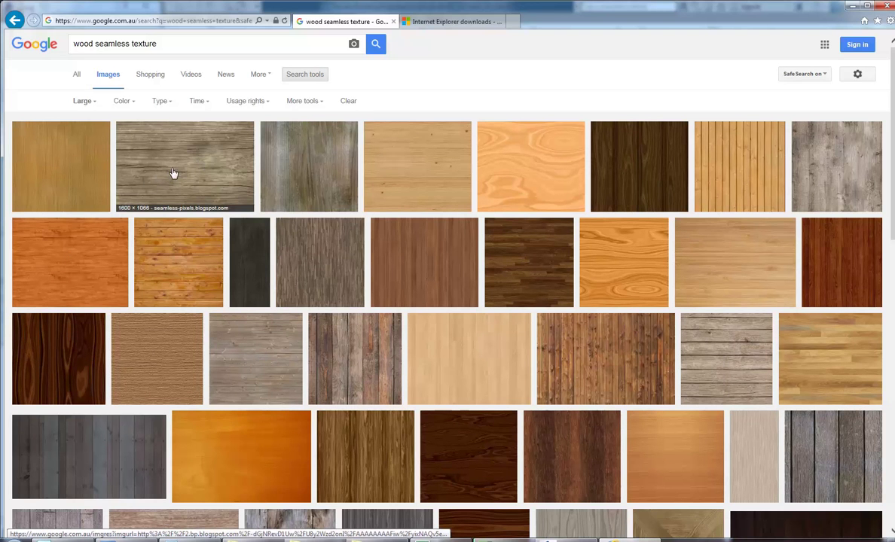
# Open the source page of the first light wood result and show its Polished Light Wood texture at full size
pyautogui.click(50, 173)
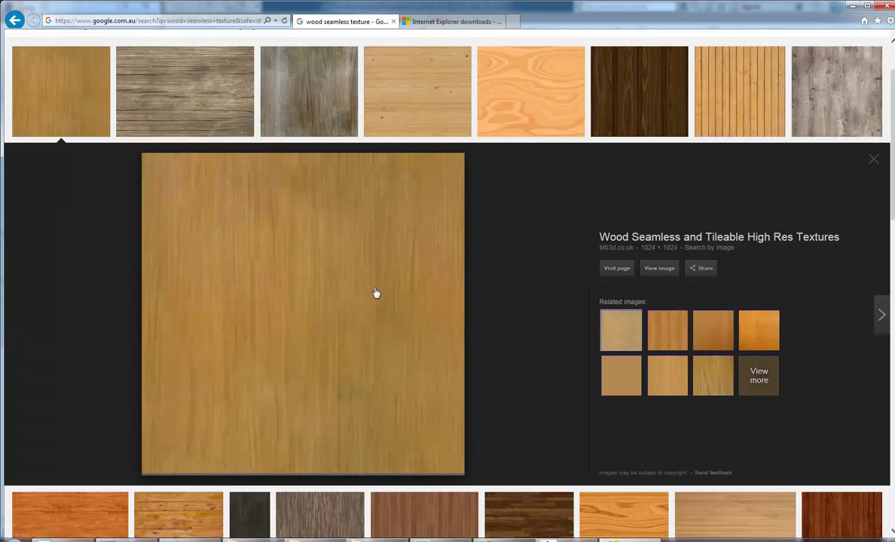
pyautogui.click(329, 301)
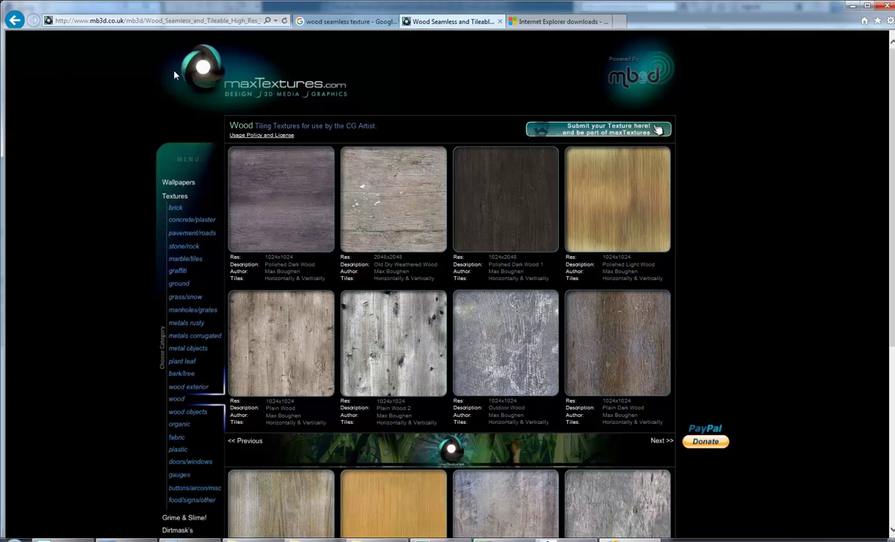
pyautogui.click(613, 217)
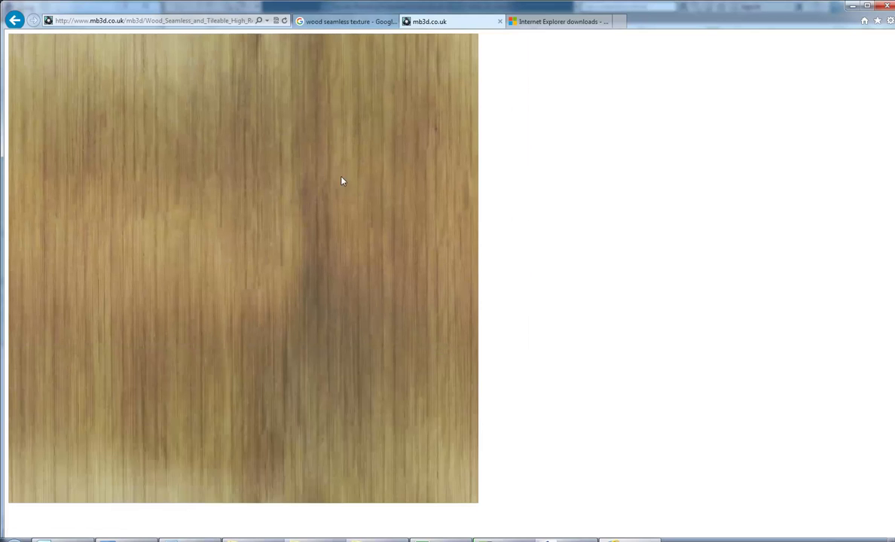
# Start saving the full-size Polished Light Wood picture as a JPEG file
pyautogui.rightClick(243, 143)
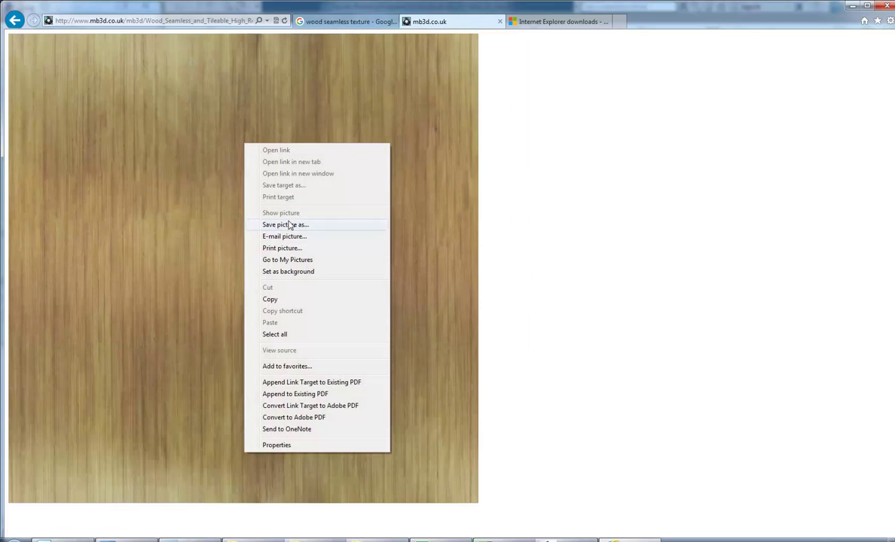
pyautogui.click(182, 92)
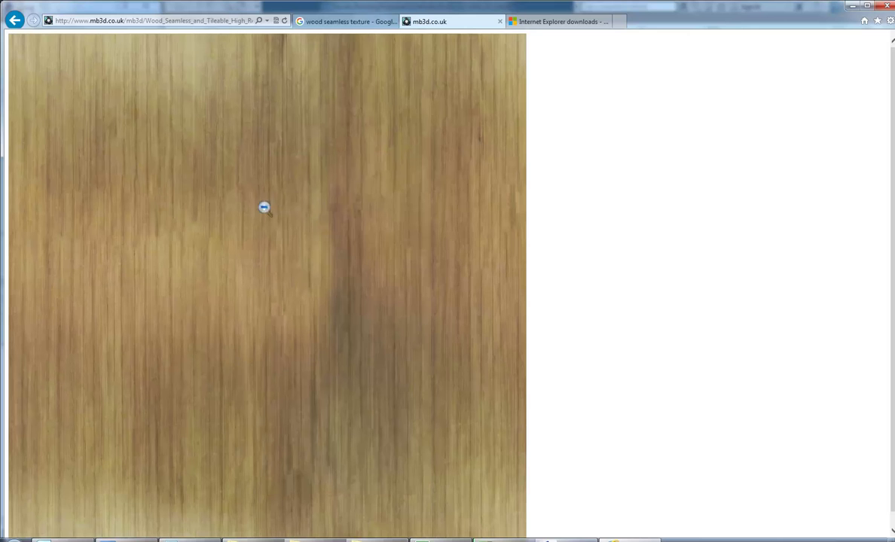
pyautogui.press('alt')
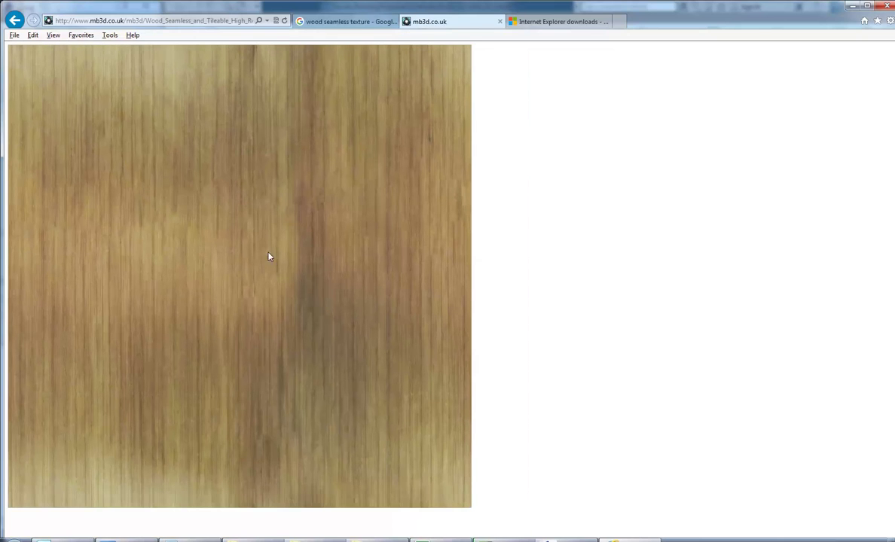
pyautogui.click(217, 167)
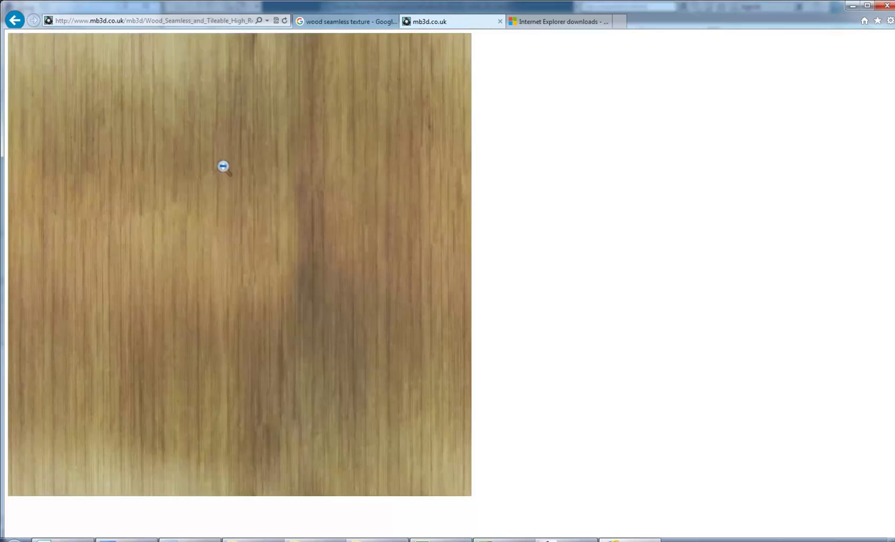
pyautogui.rightClick(221, 163)
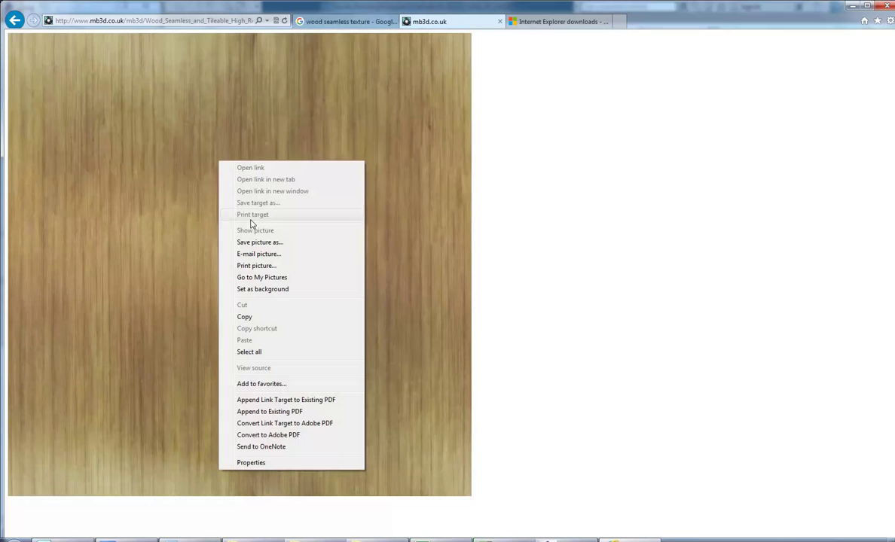
pyautogui.click(274, 238)
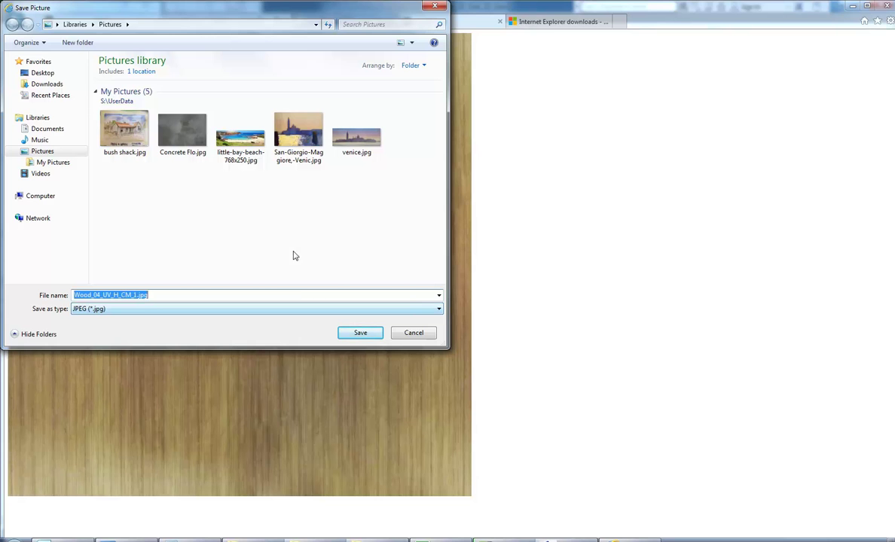
pyautogui.click(283, 223)
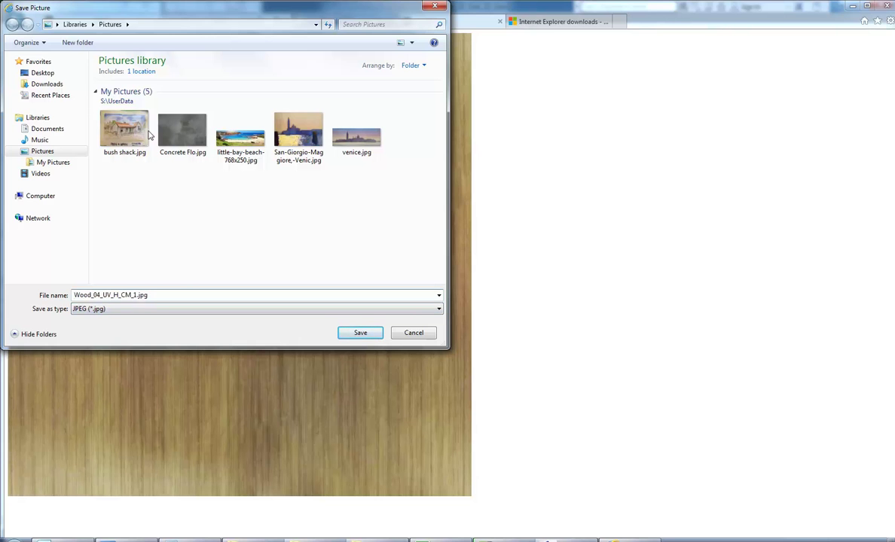
# Set the save location to the Material Images folder under -- ARCHITECTURAL DRAFTING, 2nd Year FT Sem 2, on the StudentResources (P:) drive
pyautogui.click(38, 198)
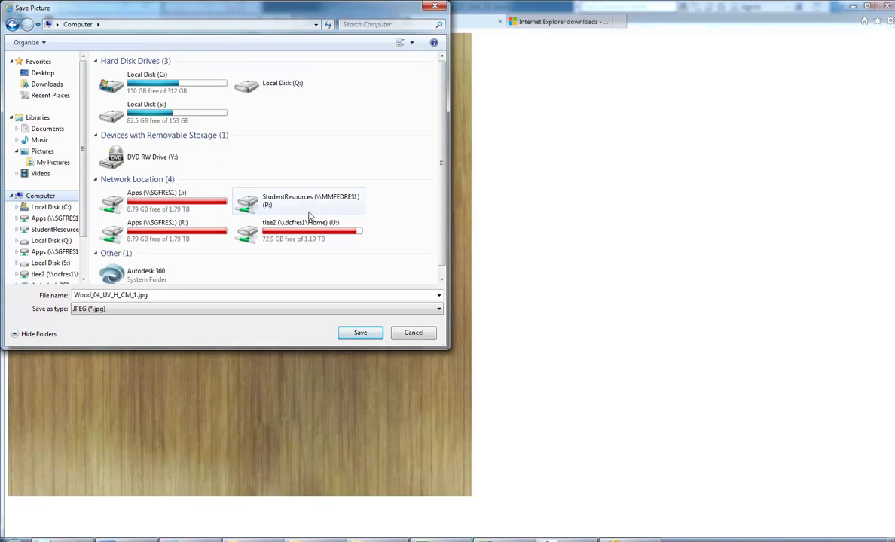
pyautogui.click(308, 205)
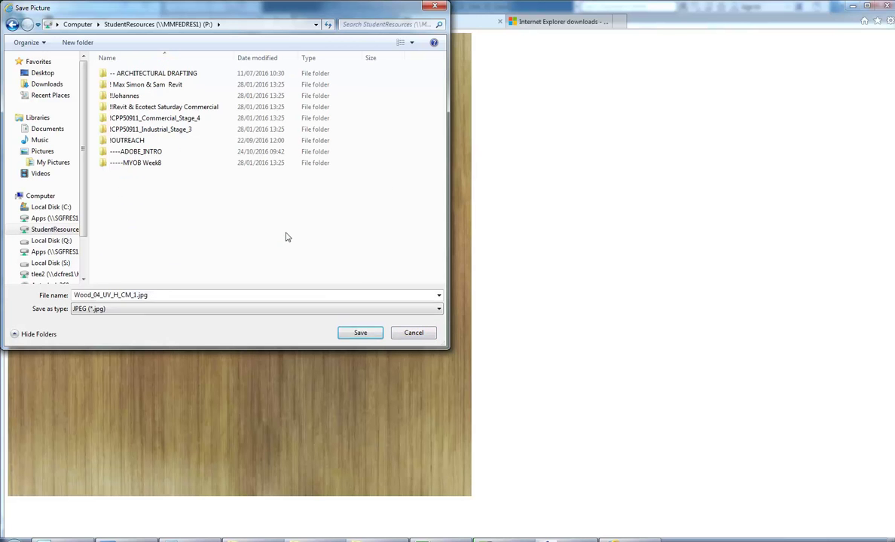
pyautogui.click(121, 73)
pyautogui.doubleClick(120, 73)
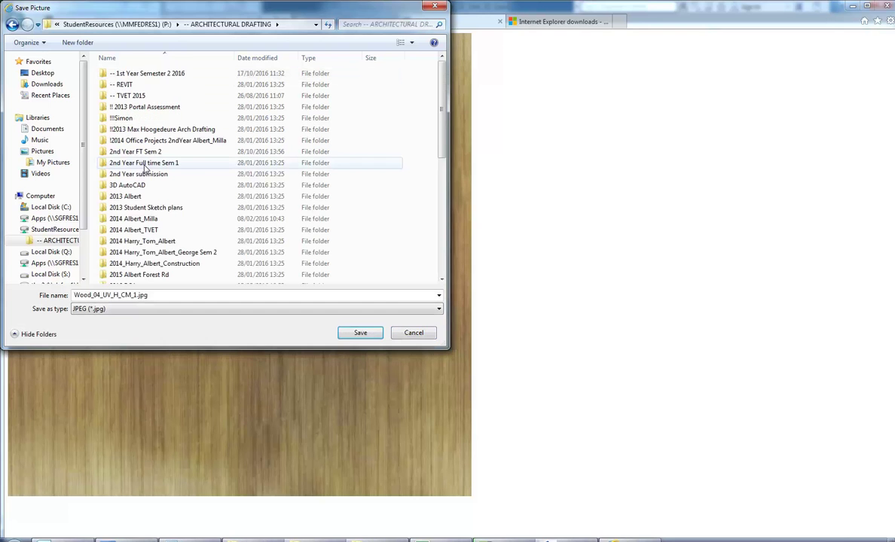
pyautogui.click(138, 152)
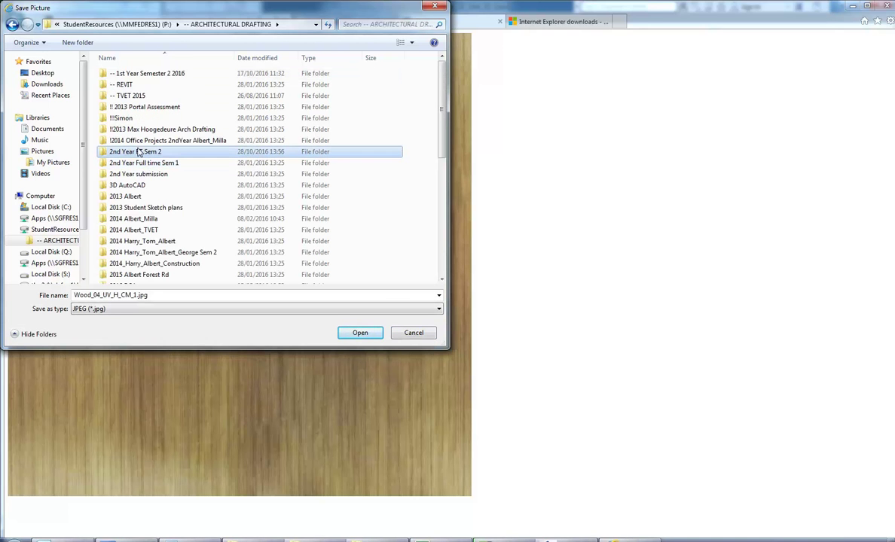
pyautogui.doubleClick(139, 152)
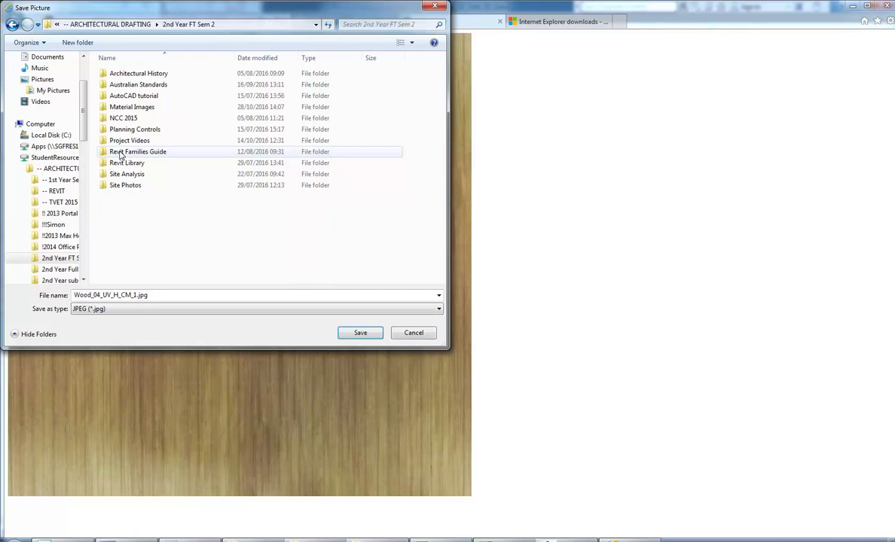
pyautogui.click(119, 108)
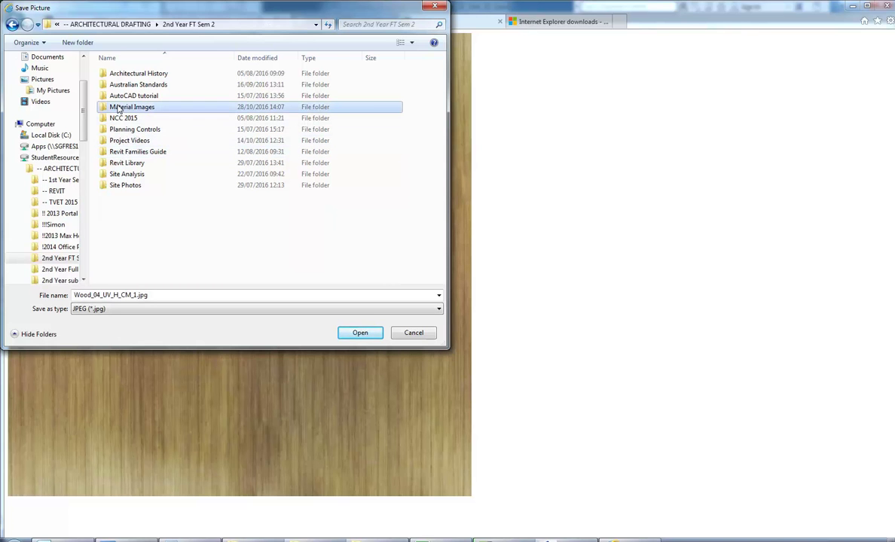
pyautogui.doubleClick(118, 108)
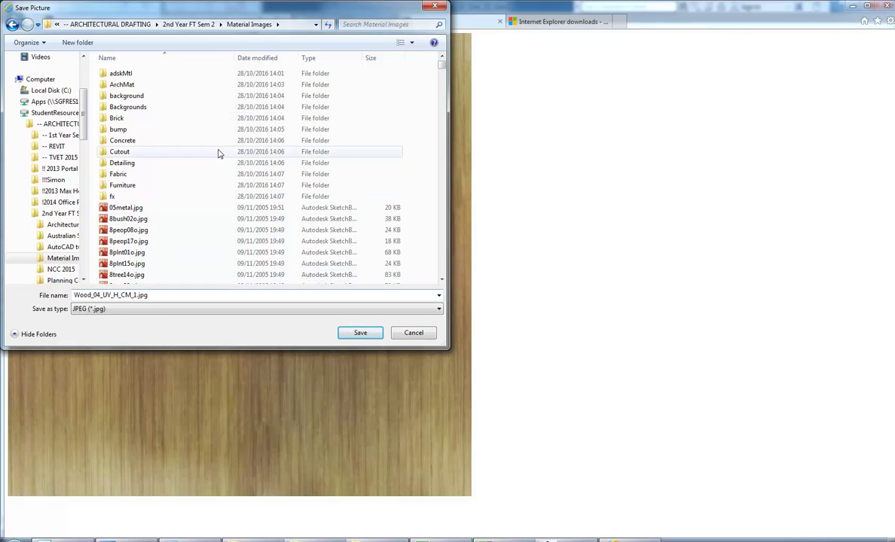
# Create a folder named Wood inside Material Images and save the texture there as Wood_04_UV_H_CM_1.jpg
pyautogui.rightClick(420, 129)
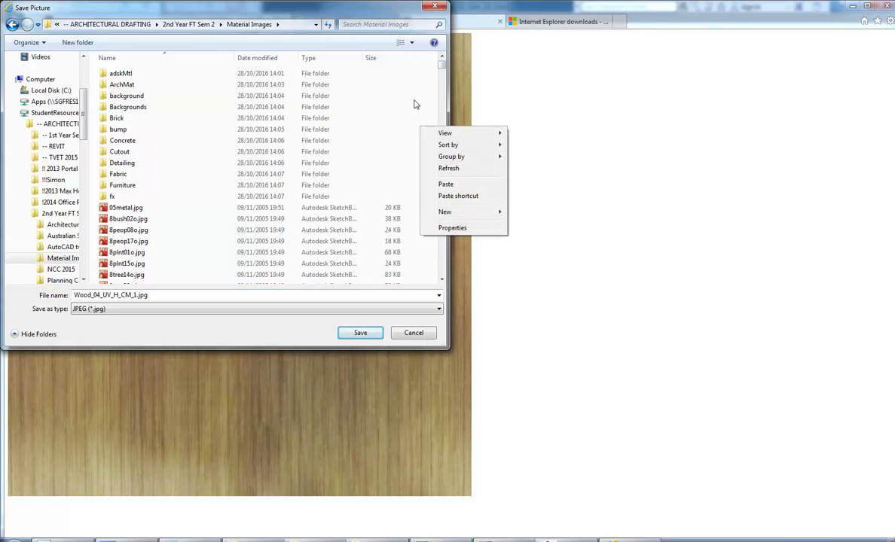
pyautogui.click(413, 104)
pyautogui.rightClick(414, 102)
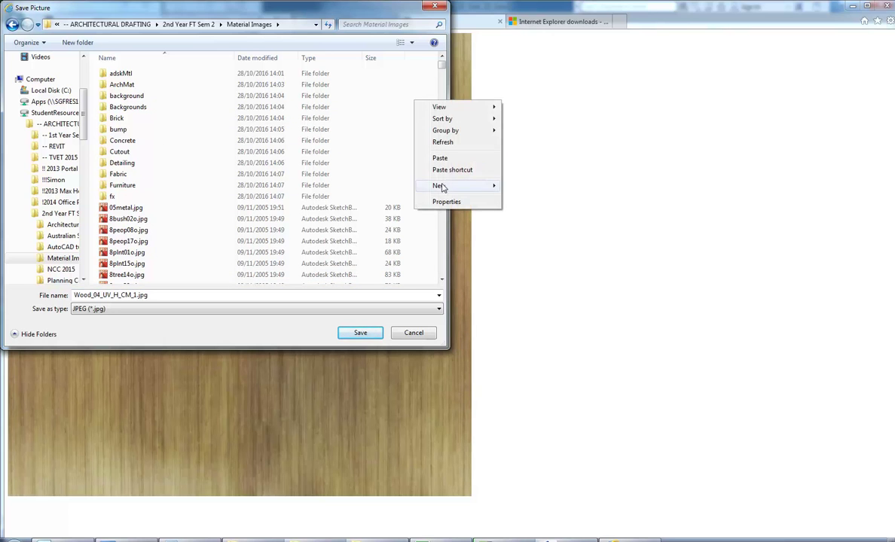
pyautogui.moveTo(461, 185)
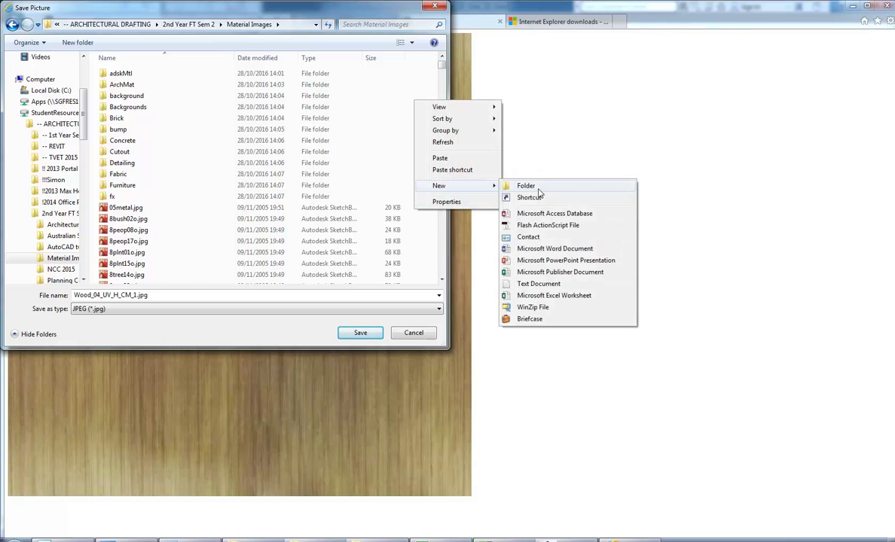
pyautogui.click(533, 187)
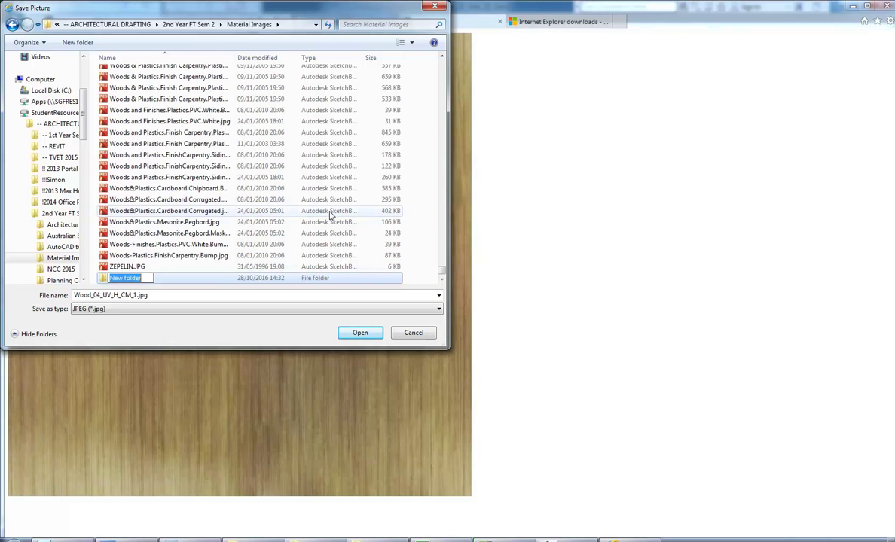
pyautogui.write('Wood')
pyautogui.press('Return')
pyautogui.doubleClick(160, 278)
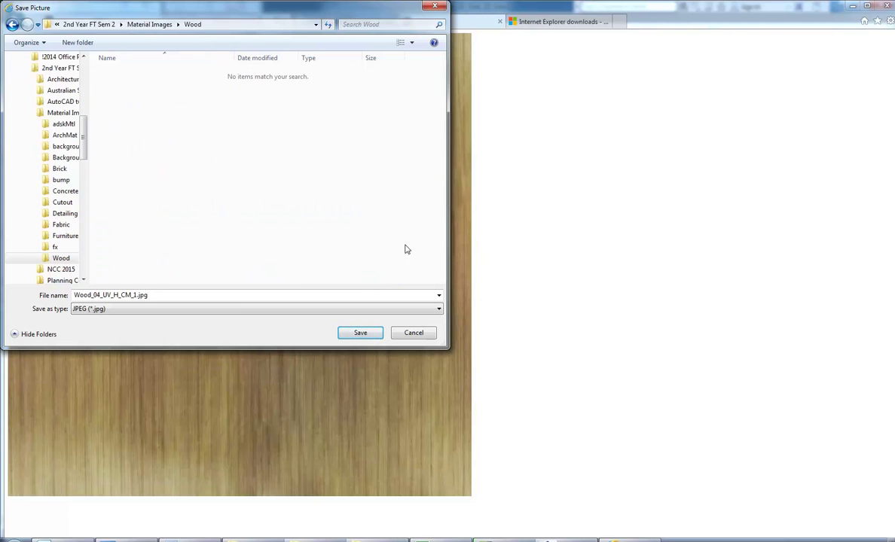
pyautogui.click(358, 333)
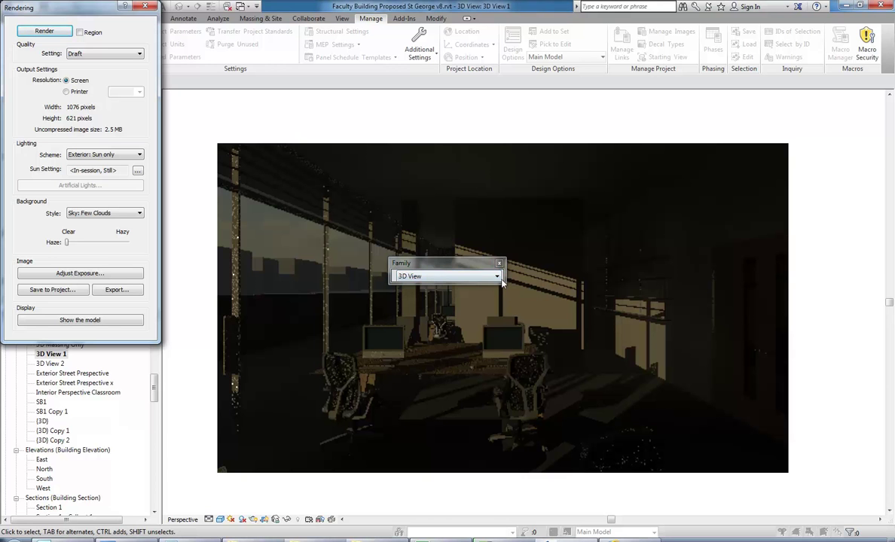
# Switch to Revit, close the finished rendering, and paint the partition's front face with the Mirror material
pyautogui.click(499, 263)
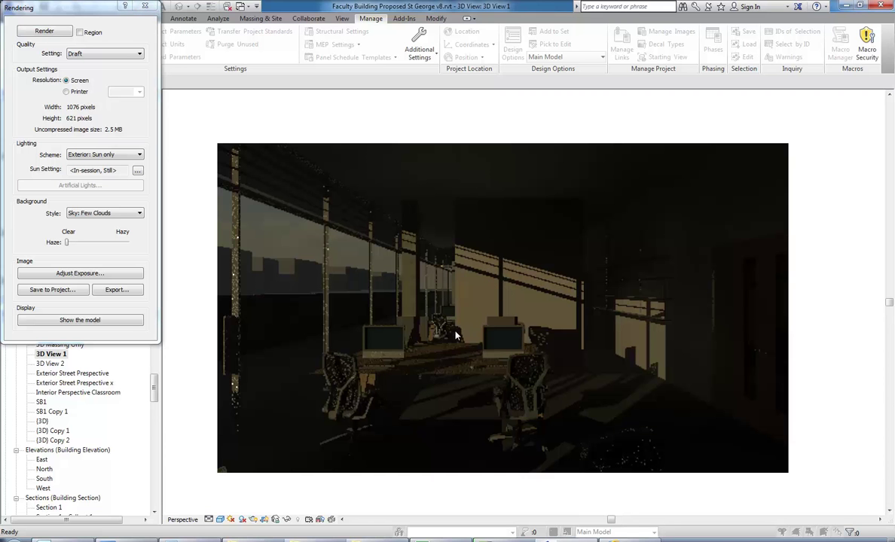
pyautogui.click(147, 6)
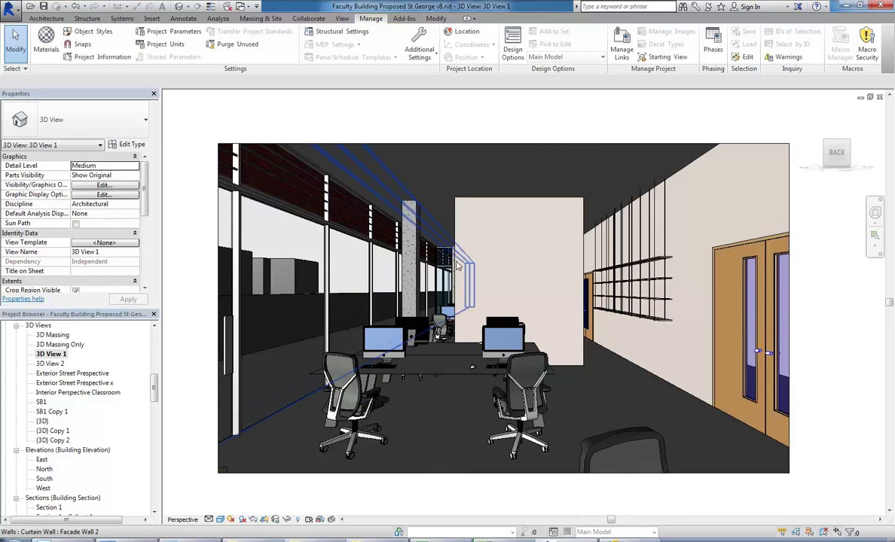
pyautogui.click(435, 18)
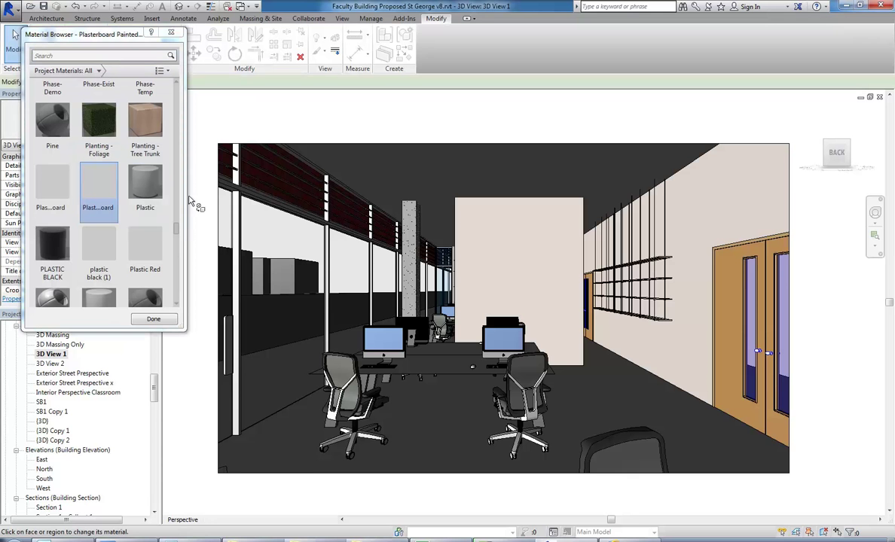
pyautogui.moveTo(177, 236); pyautogui.dragTo(179, 213)
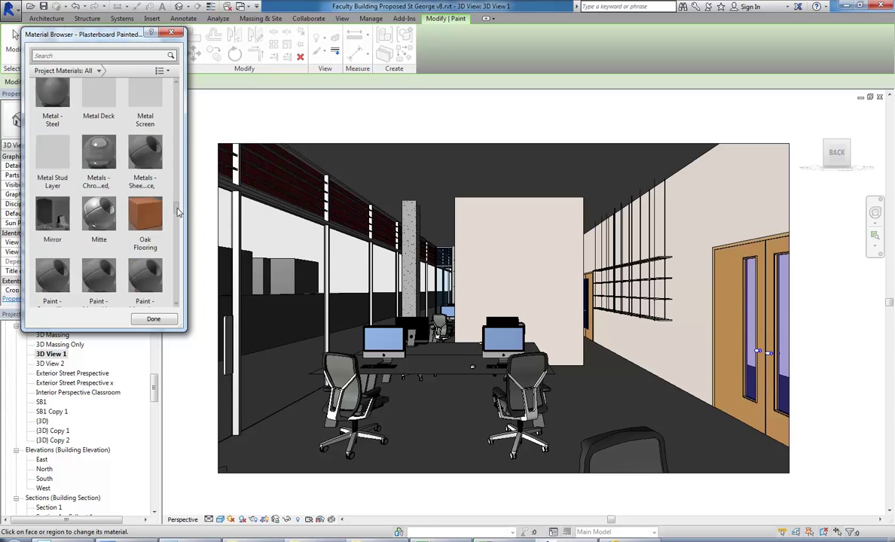
pyautogui.click(54, 215)
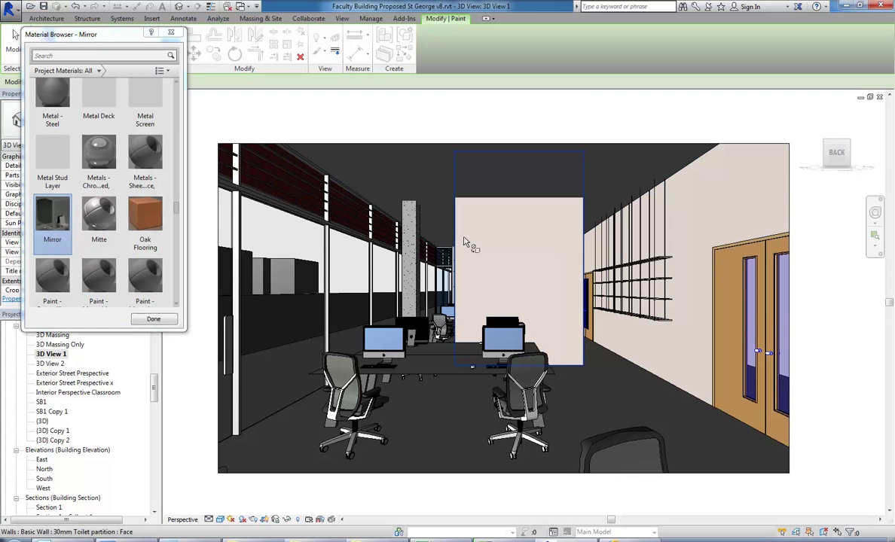
pyautogui.click(472, 247)
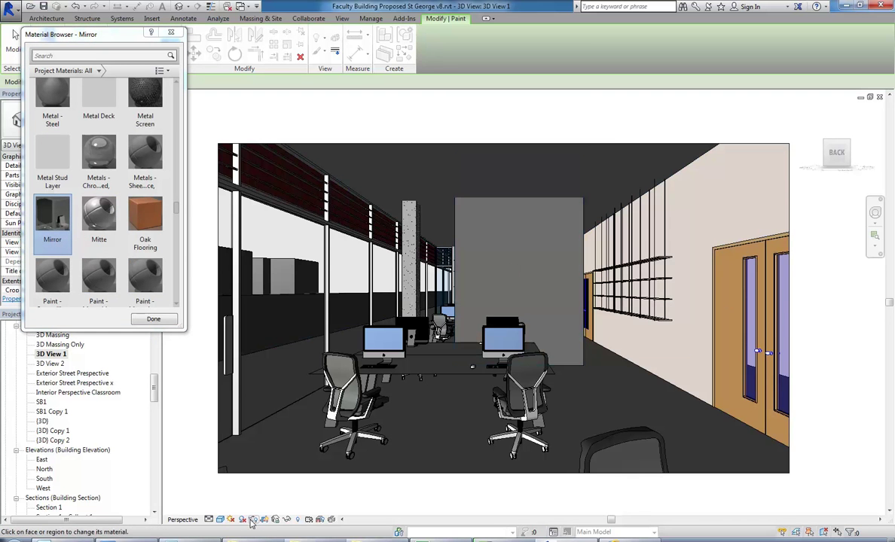
# Start a new rendering of the interior perspective
pyautogui.click(253, 521)
pyautogui.click(46, 32)
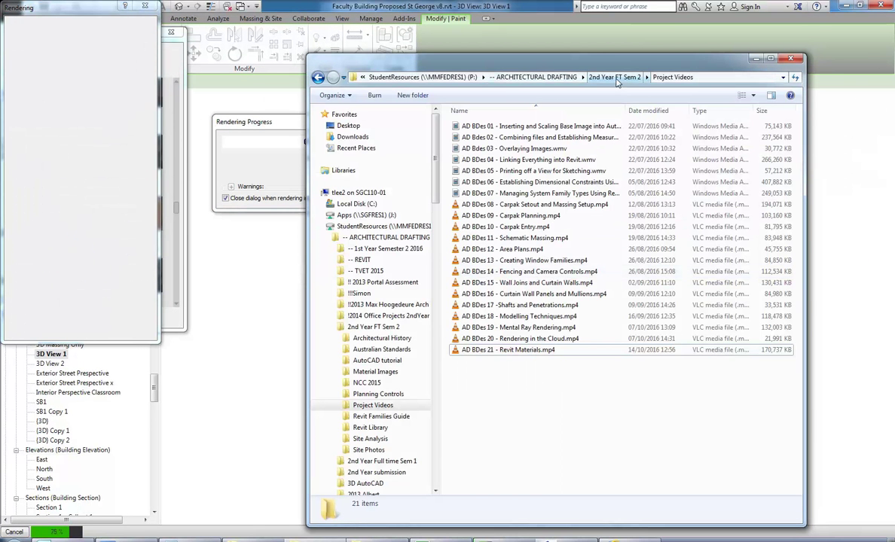
# Switch to the Windows Explorer window with the Project Videos folder while the rendering runs
pyautogui.click(381, 541)
pyautogui.click(382, 541)
pyautogui.click(263, 541)
pyautogui.click(263, 541)
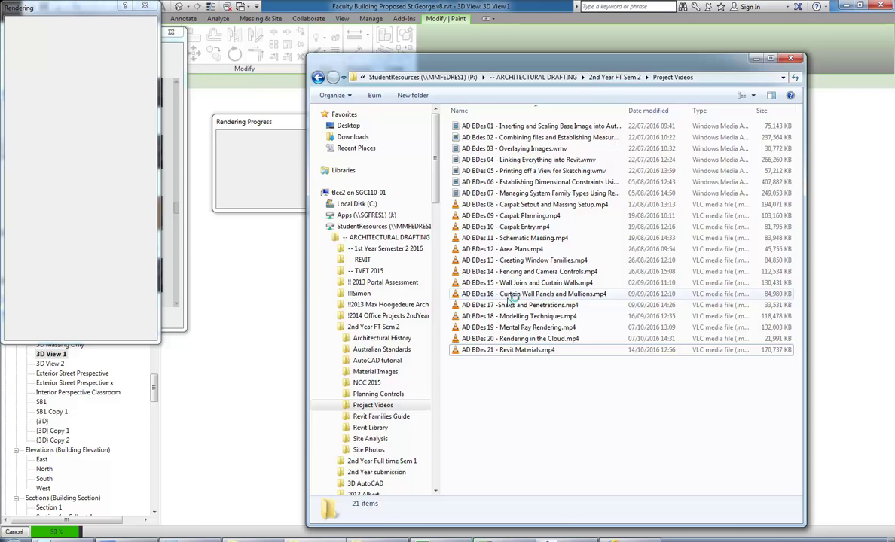
# Open the Material Images folder in 2nd Year FT Sem 2, maximize the window, and show its contents as a list
pyautogui.press('BackSpace')
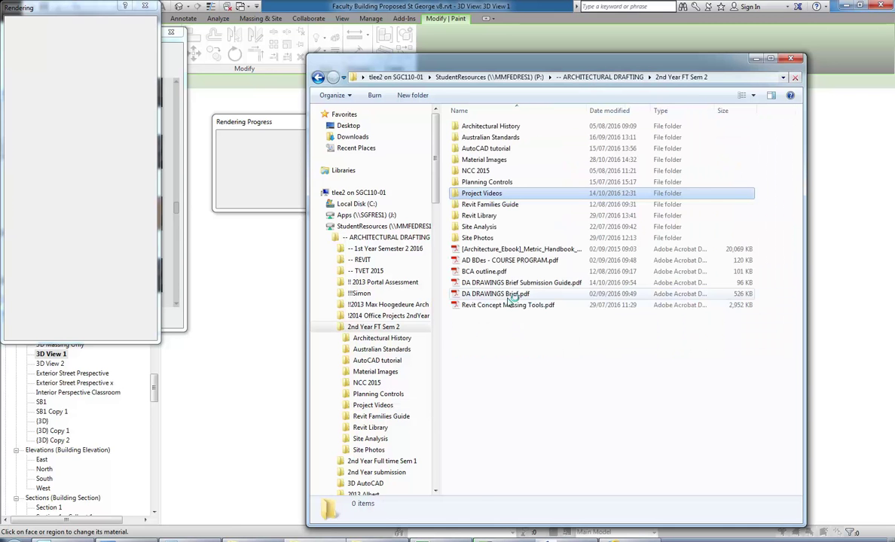
pyautogui.click(471, 160)
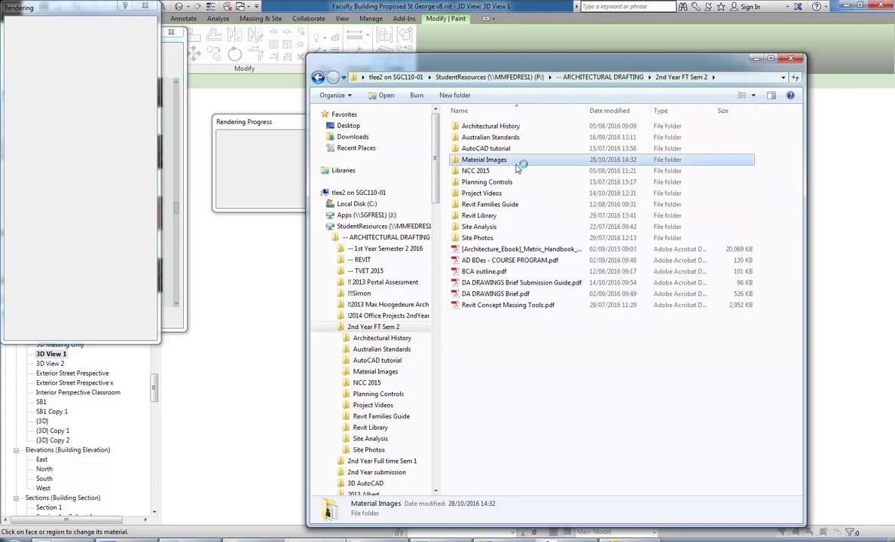
pyautogui.doubleClick(471, 160)
pyautogui.click(771, 58)
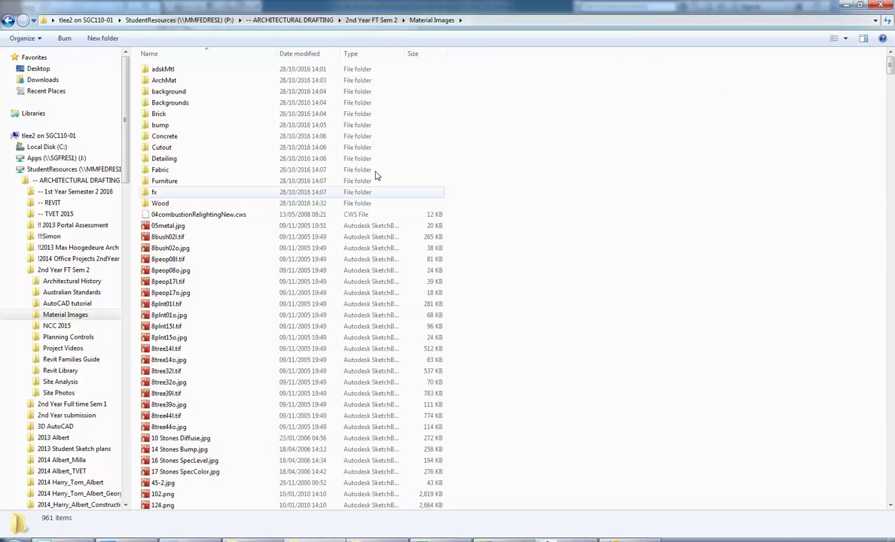
pyautogui.moveTo(276, 54); pyautogui.dragTo(313, 54)
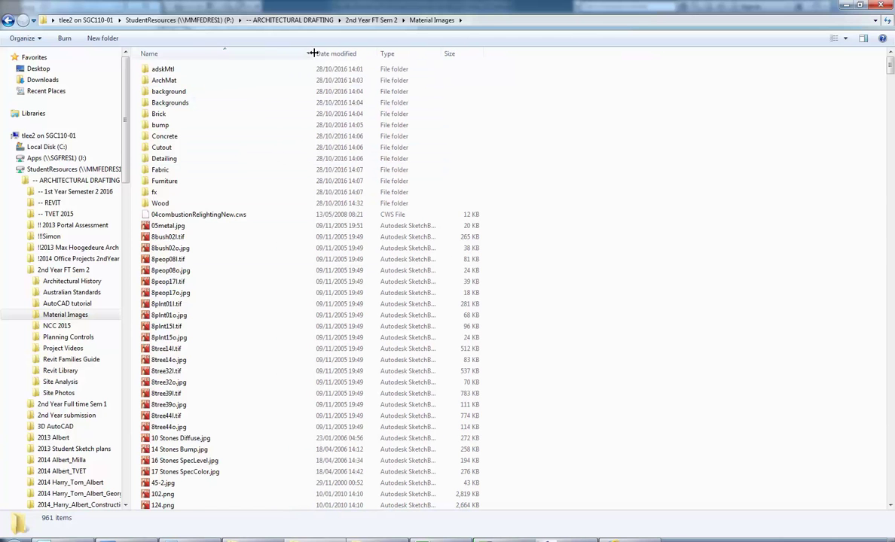
pyautogui.click(846, 38)
pyautogui.click(780, 85)
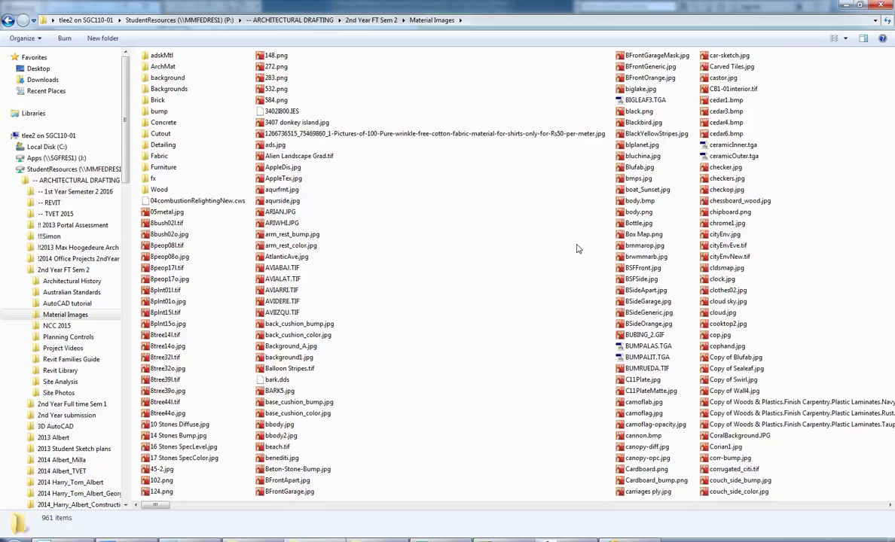
# Switch to Revit and brighten the finished rendering by setting its Exposure Value to 9.53
pyautogui.click(845, 5)
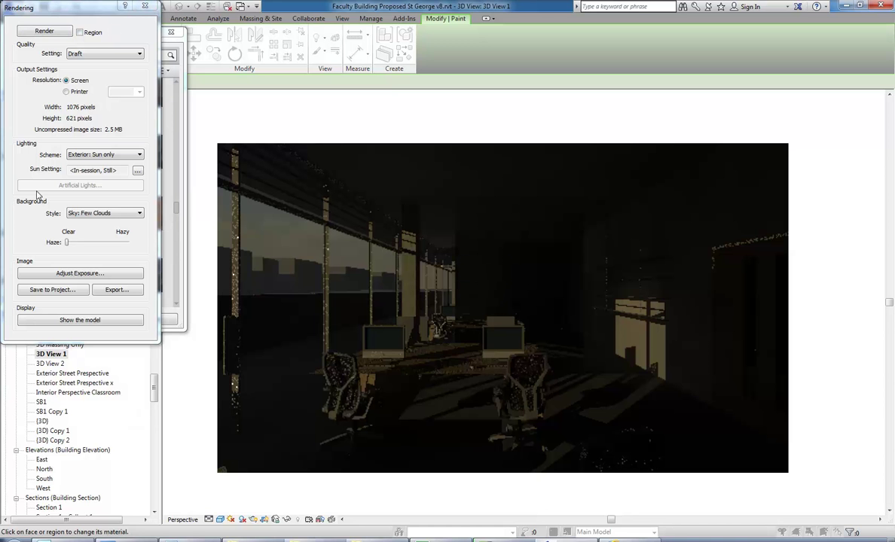
pyautogui.click(80, 272)
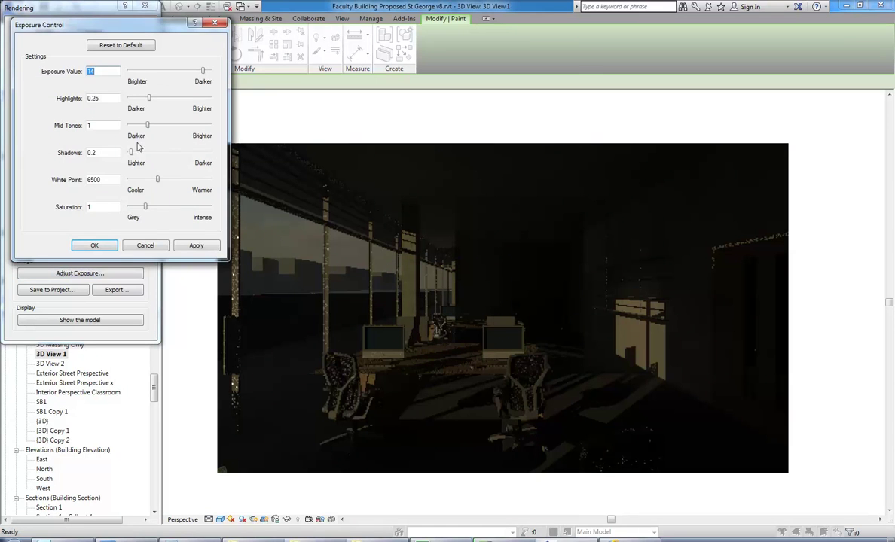
pyautogui.moveTo(202, 71); pyautogui.dragTo(195, 70)
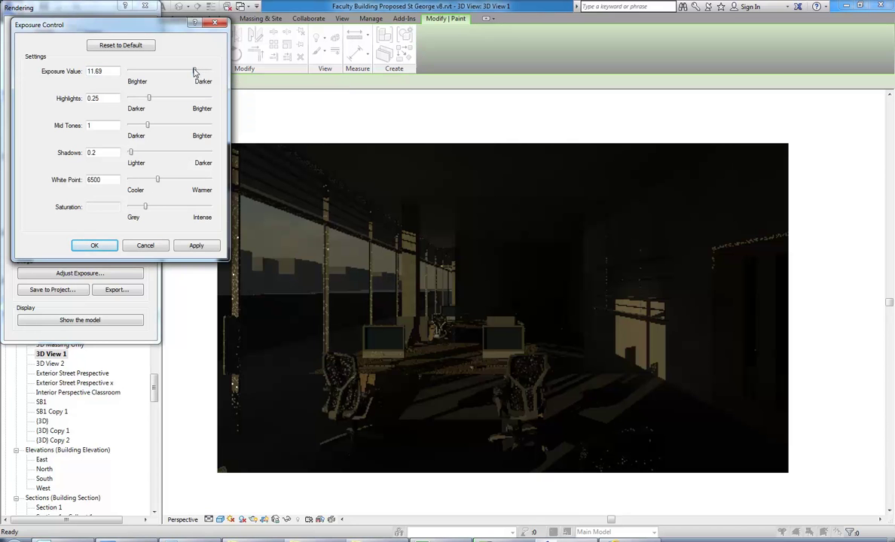
pyautogui.click(195, 245)
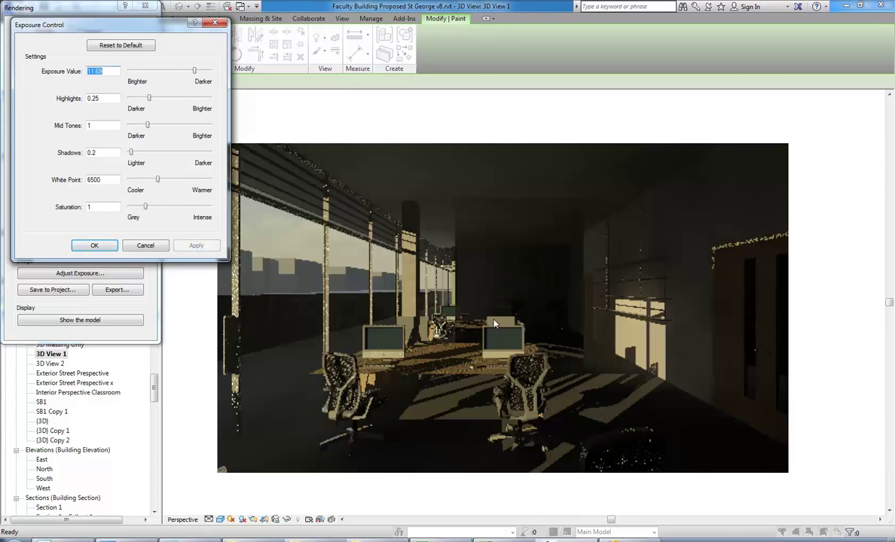
pyautogui.moveTo(194, 71); pyautogui.dragTo(186, 71)
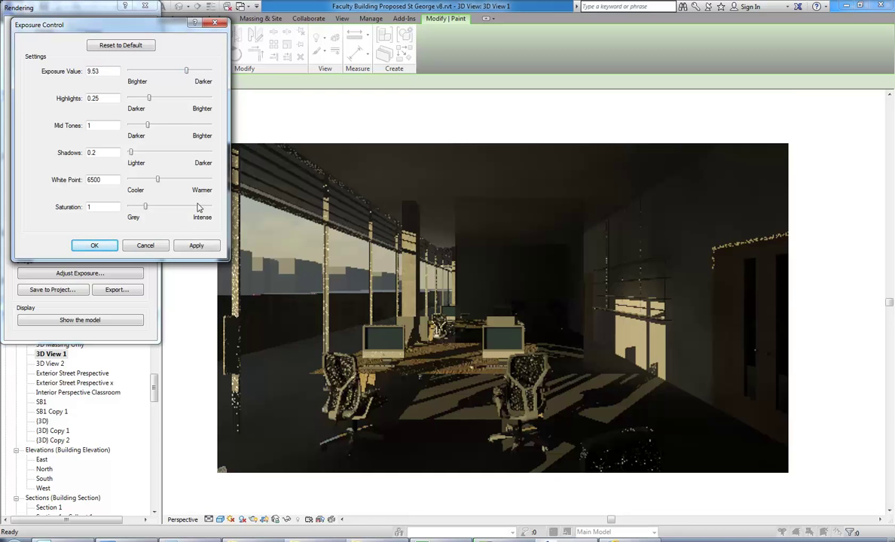
pyautogui.click(195, 246)
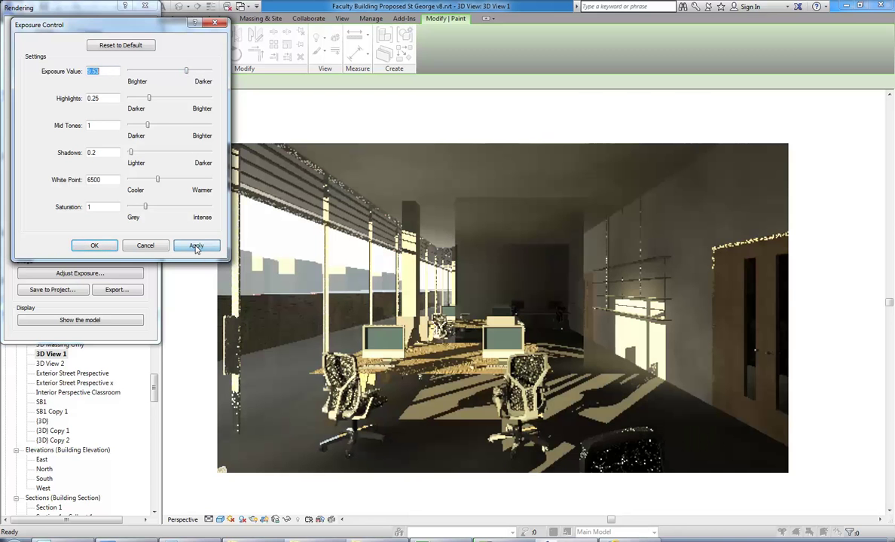
pyautogui.click(94, 245)
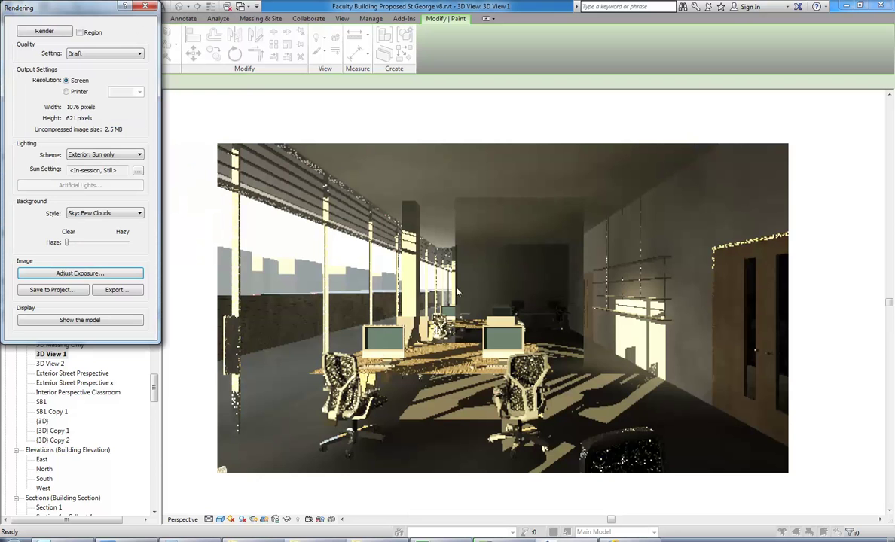
# Close the rendering and delete the mirror-painted 30mm Toilet partition wall from the interior perspective
pyautogui.click(145, 6)
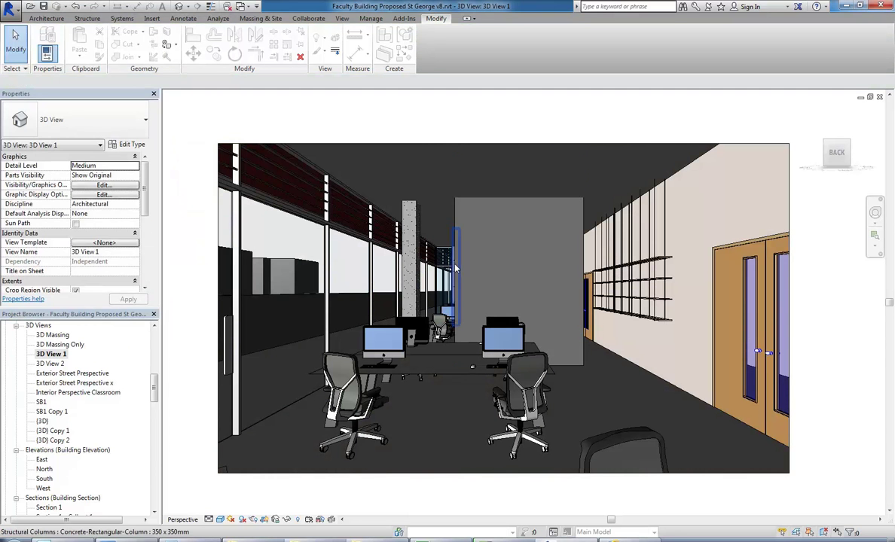
pyautogui.click(459, 299)
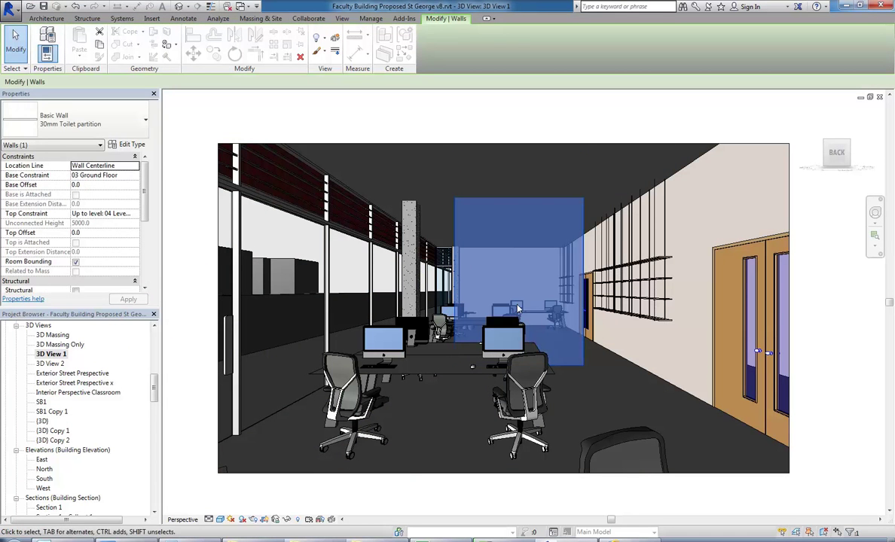
pyautogui.press('Delete')
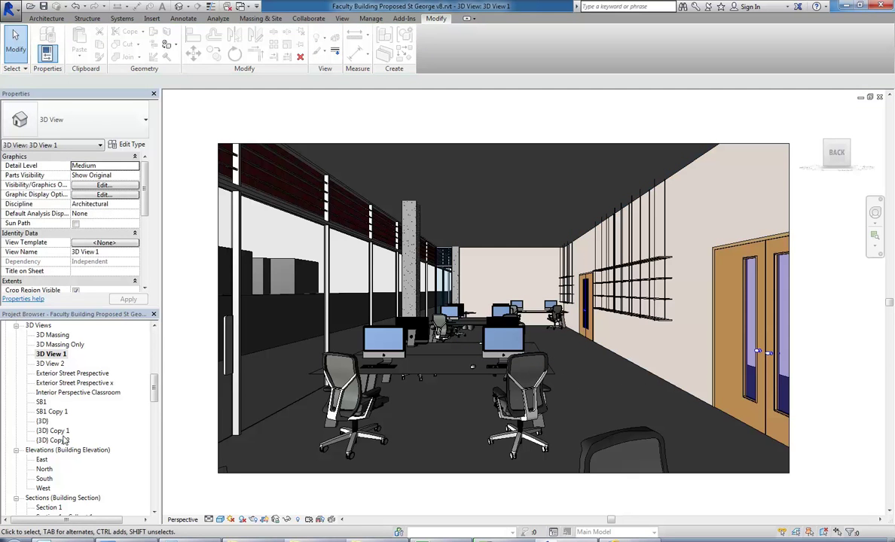
# Open the 3D view SB1 Copy 1 and delete the plain compound ceiling covering the room
pyautogui.click(52, 413)
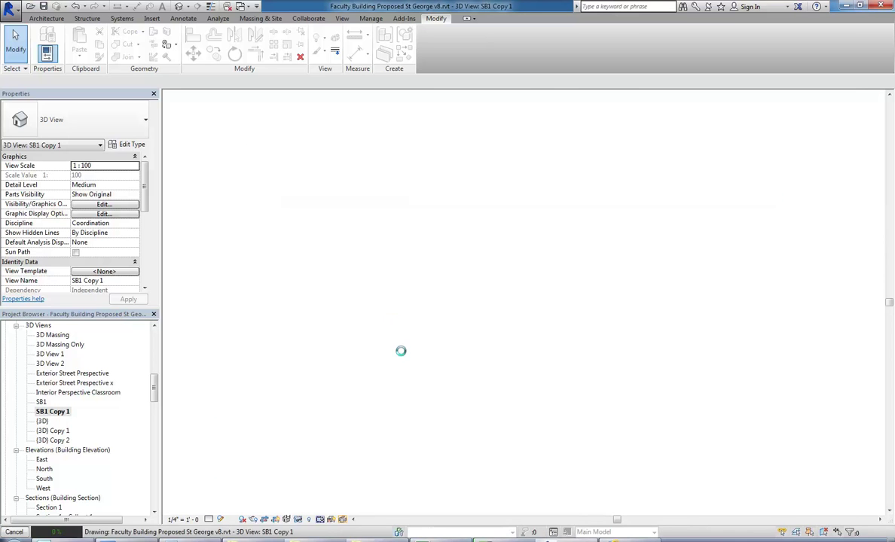
pyautogui.keyDown('shift'); pyautogui.moveTo(434, 297); pyautogui.dragTo(391, 438, button='middle'); pyautogui.keyUp('shift')
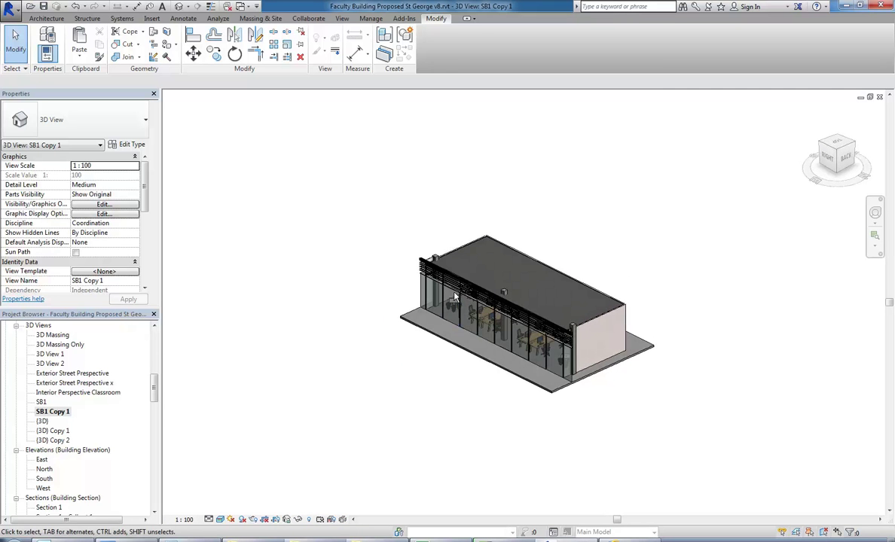
pyautogui.scroll(3, 442, 246)
pyautogui.moveTo(487, 260); pyautogui.dragTo(367, 270, button='middle')
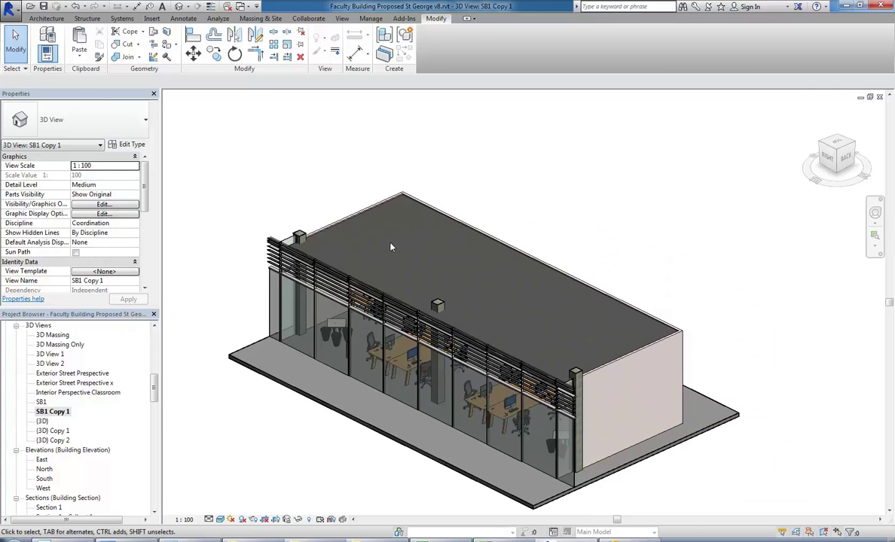
pyautogui.scroll(1, 390, 243)
pyautogui.click(349, 211)
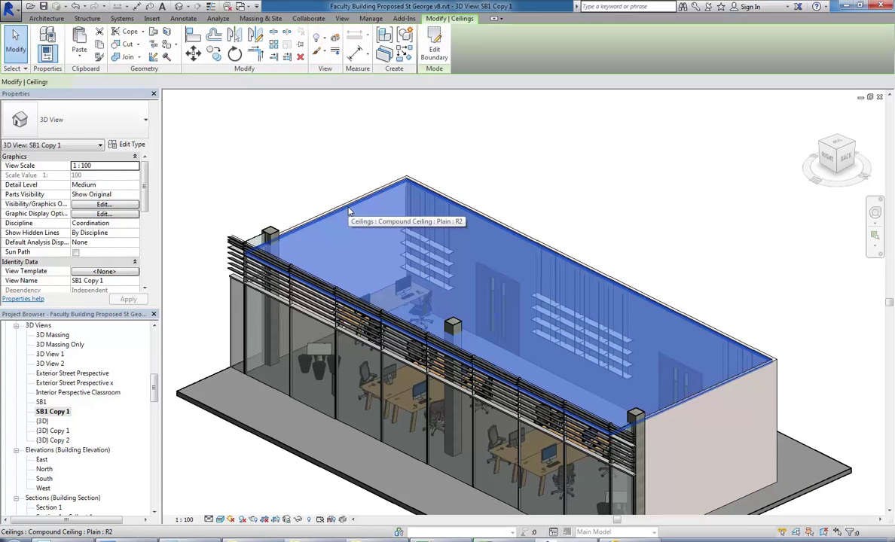
pyautogui.press('Delete')
# Frame the blank end wall behind the desks, start the Place Decal command, and save the project
pyautogui.scroll(4, 482, 260)
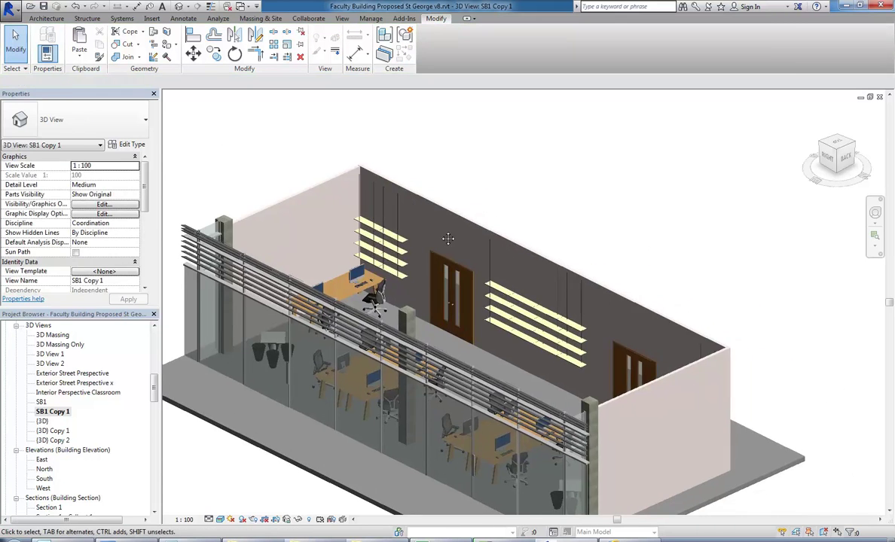
pyautogui.scroll(-1, 463, 305)
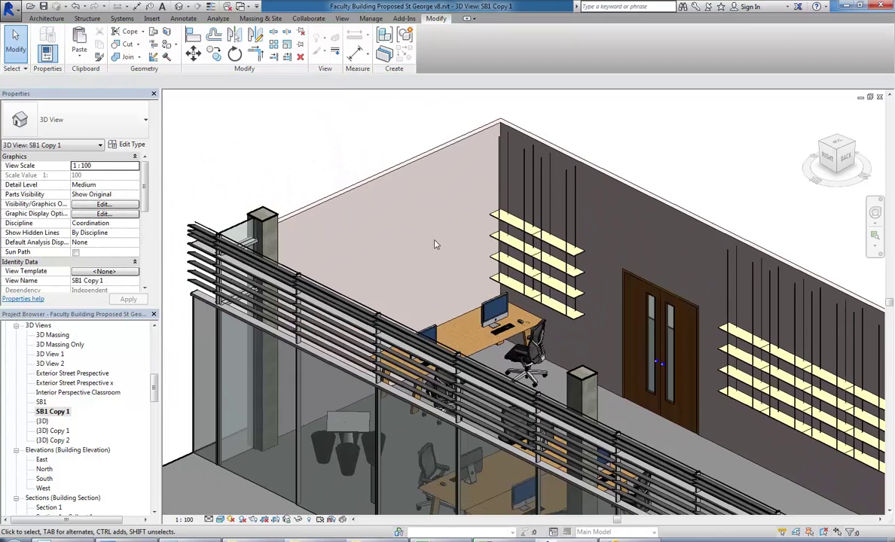
pyautogui.keyDown('shift'); pyautogui.moveTo(486, 278); pyautogui.dragTo(489, 301, button='middle'); pyautogui.keyUp('shift')
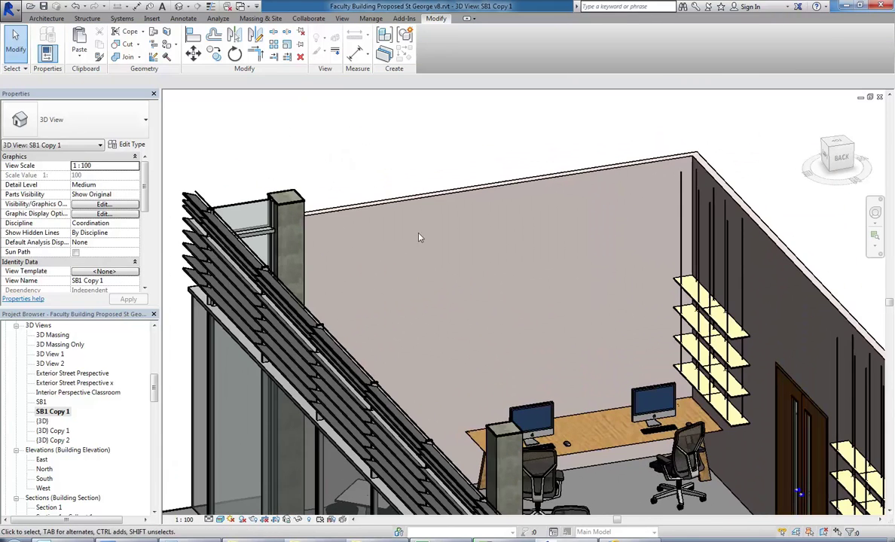
pyautogui.click(151, 18)
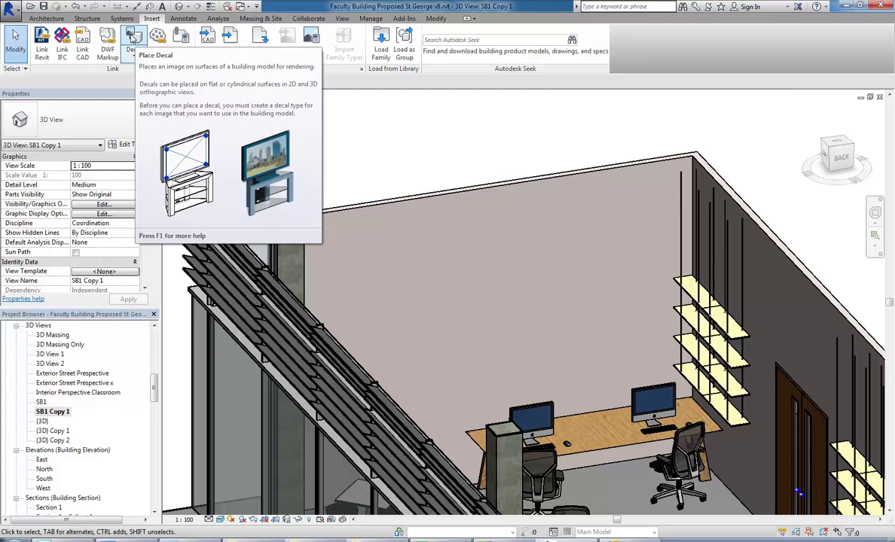
pyautogui.click(132, 60)
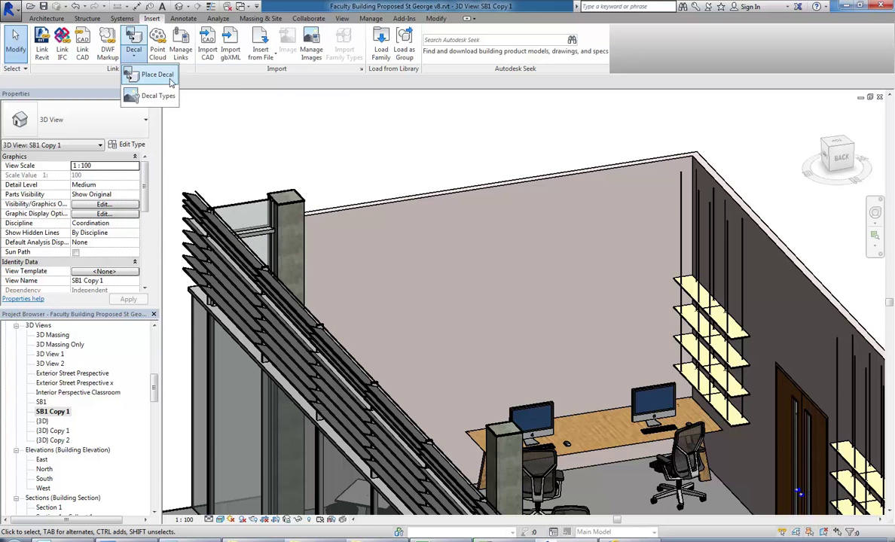
pyautogui.click(147, 75)
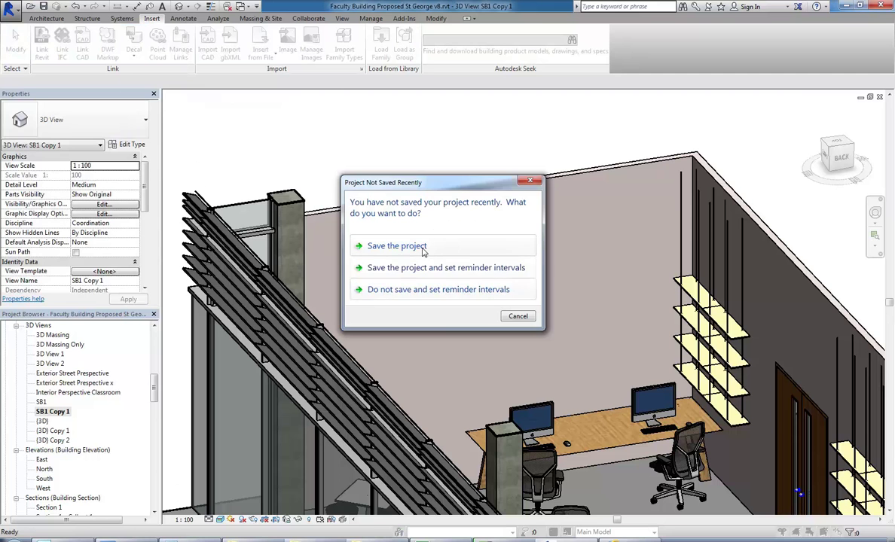
pyautogui.click(393, 246)
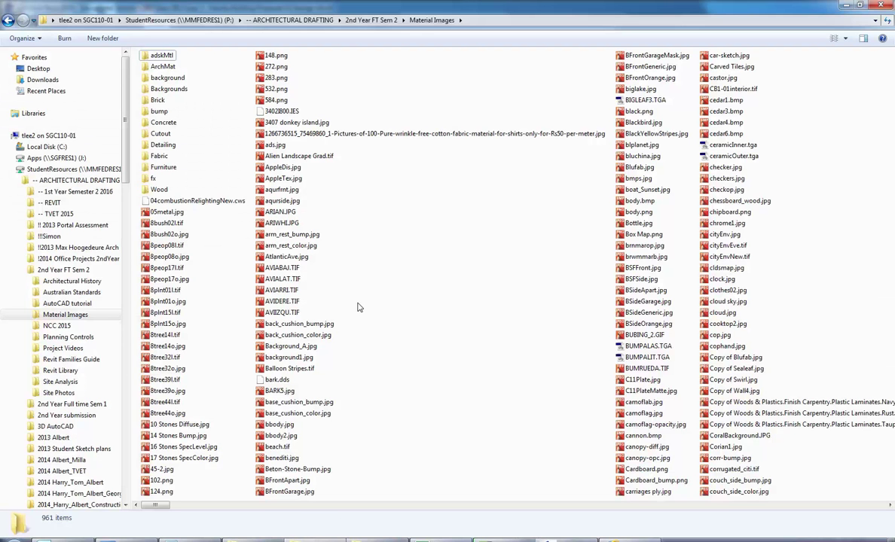
# Display the Material Images files as thumbnails and examine the people and plant cutout images with their matching masks
pyautogui.click(844, 38)
pyautogui.click(848, 32)
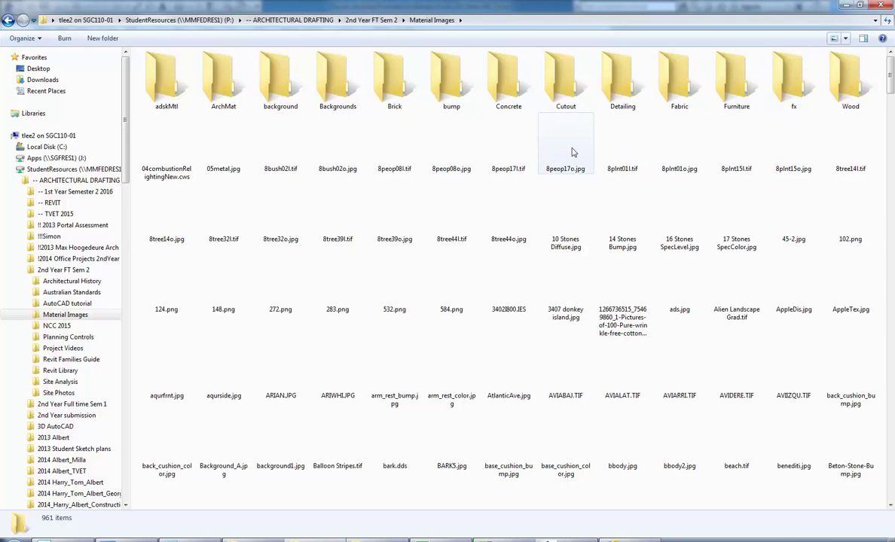
pyautogui.click(404, 151)
pyautogui.click(450, 152)
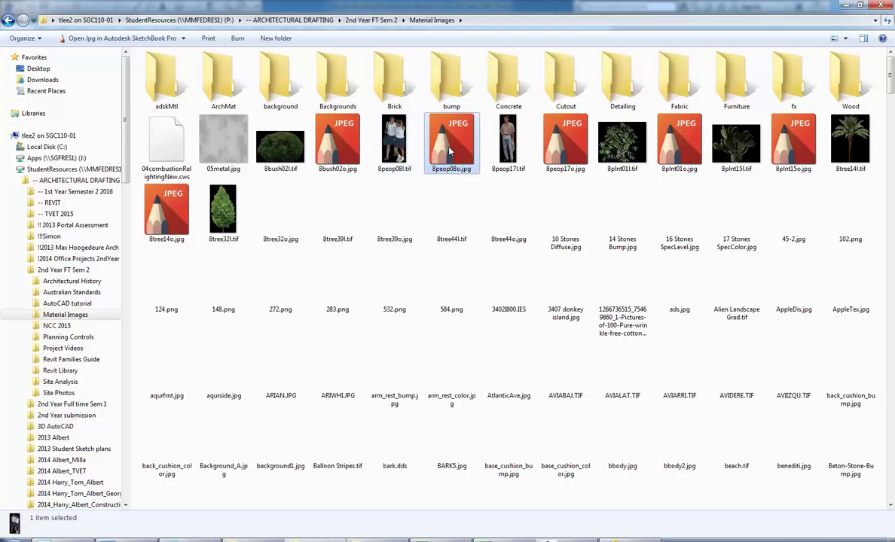
pyautogui.click(622, 145)
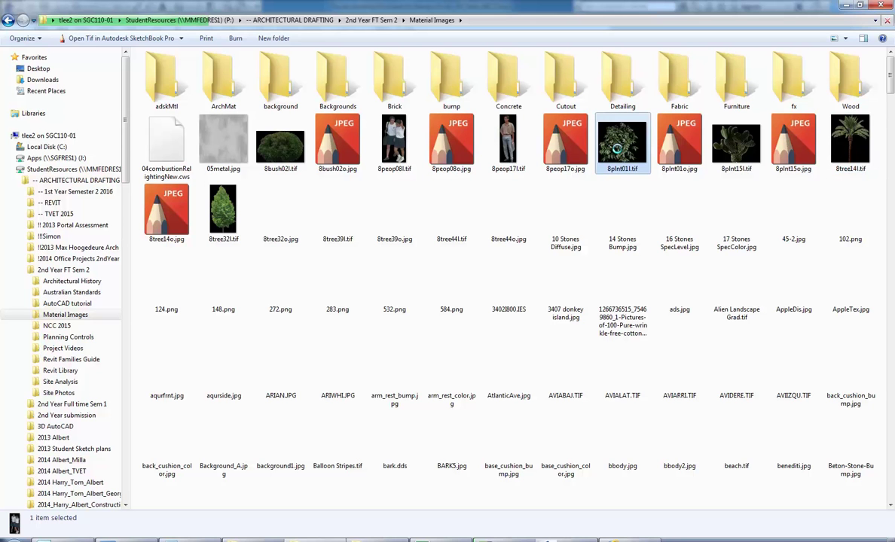
# View the plant cutout 8plnt01l.tif in Windows Photo Viewer and open the people silhouette mask 8peop08o.jpg
pyautogui.rightClick(615, 148)
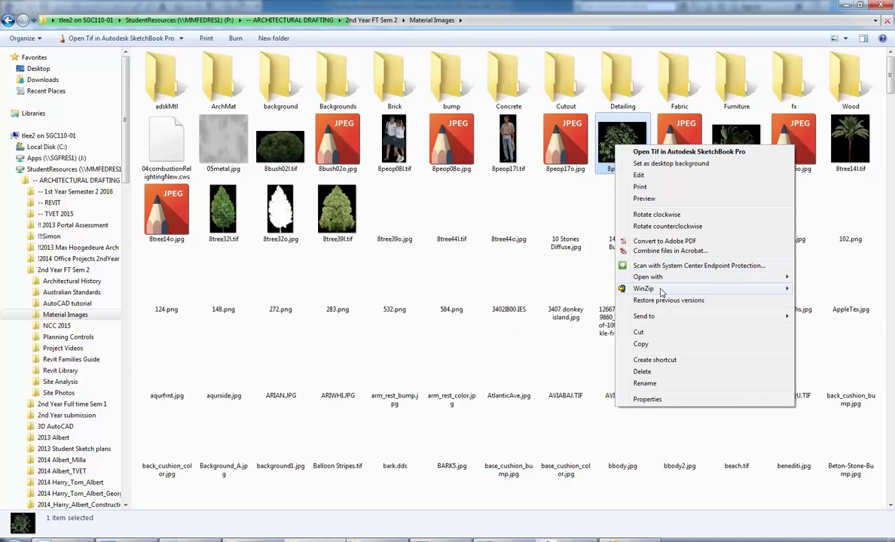
pyautogui.moveTo(655, 276)
pyautogui.click(527, 326)
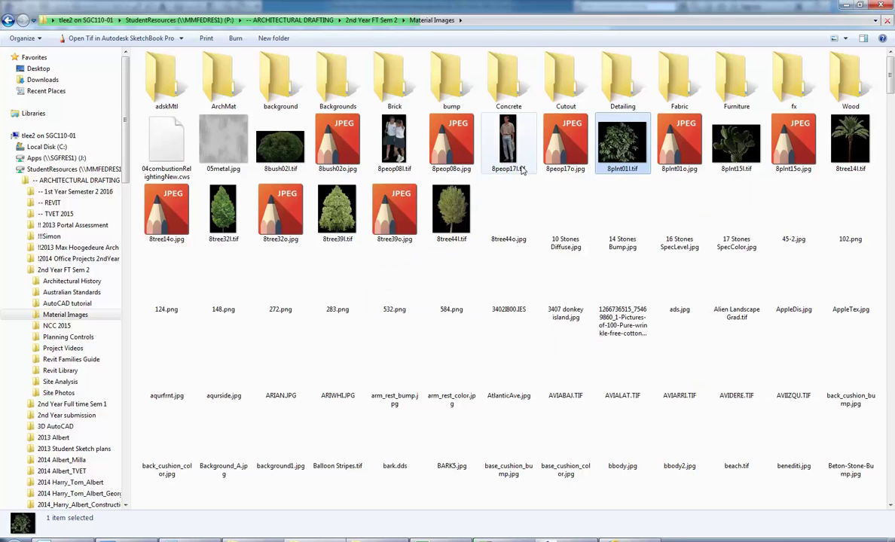
pyautogui.click(622, 149)
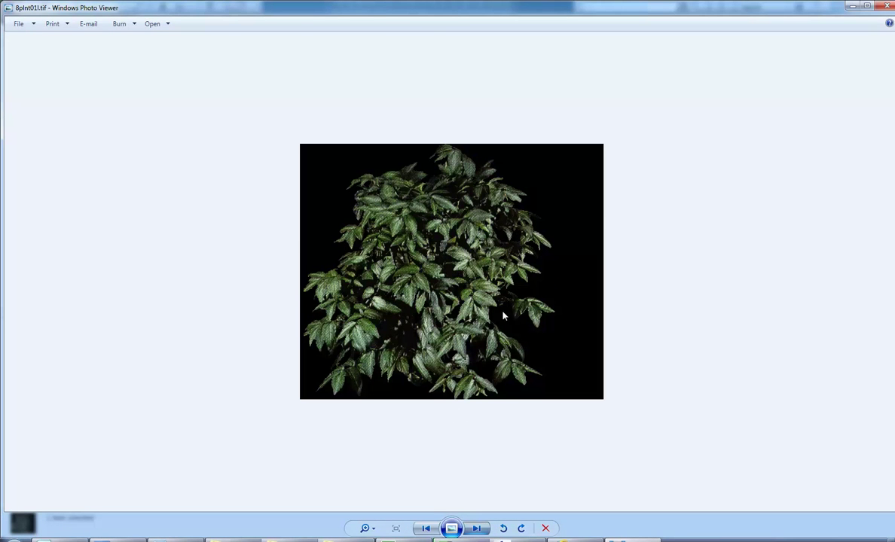
pyautogui.click(478, 527)
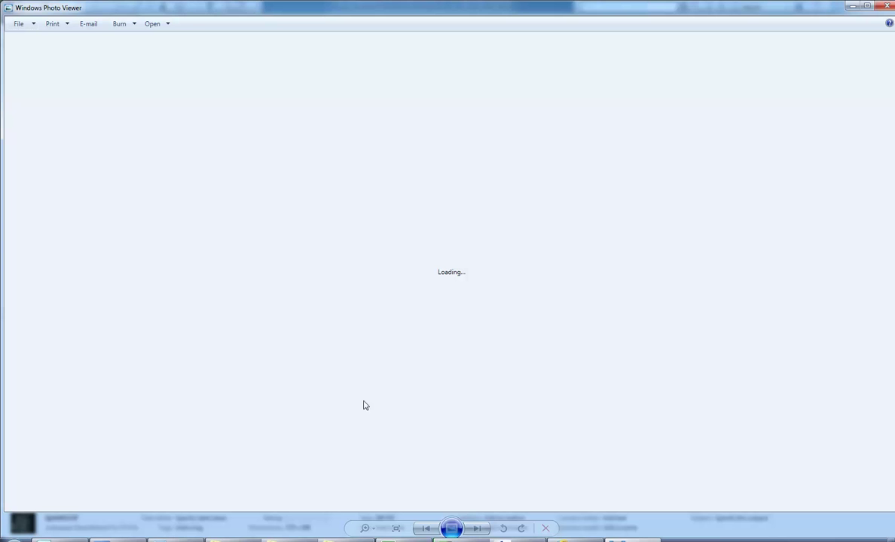
pyautogui.click(310, 540)
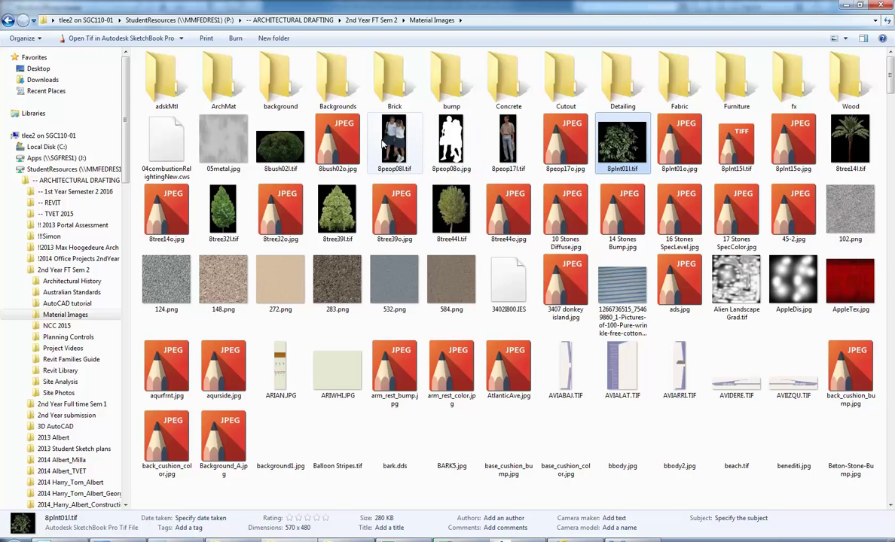
pyautogui.doubleClick(445, 141)
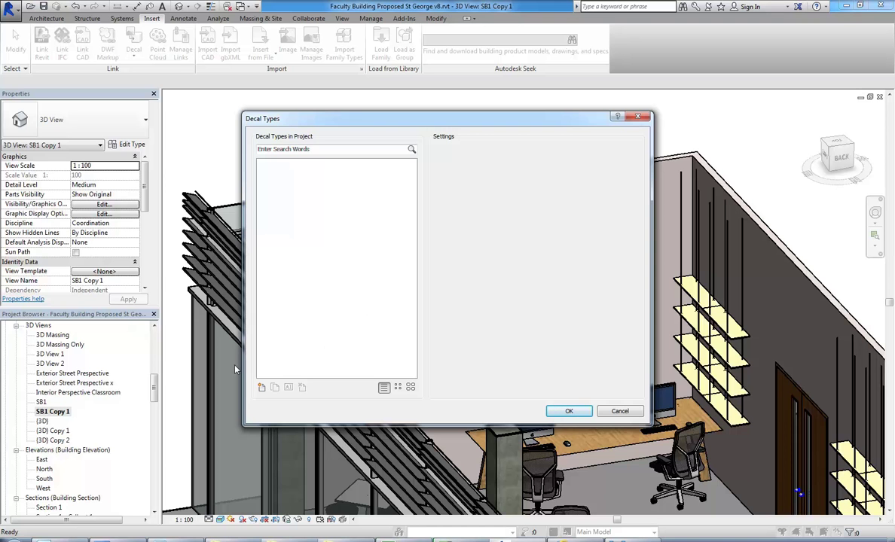
# Create a new decal type named Poster-1
pyautogui.click(262, 388)
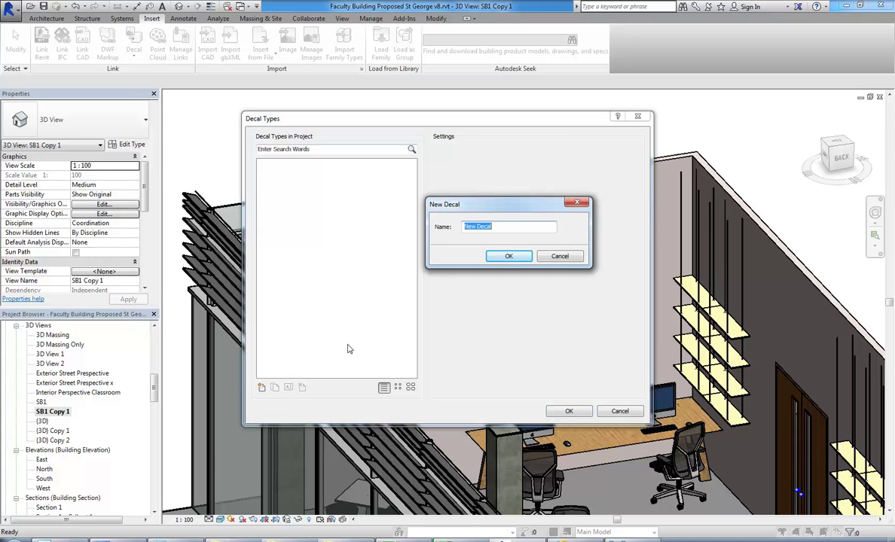
pyautogui.write('Painting')
pyautogui.moveTo(465, 227); pyautogui.dragTo(551, 226)
pyautogui.write('Poster-1')
pyautogui.click(507, 256)
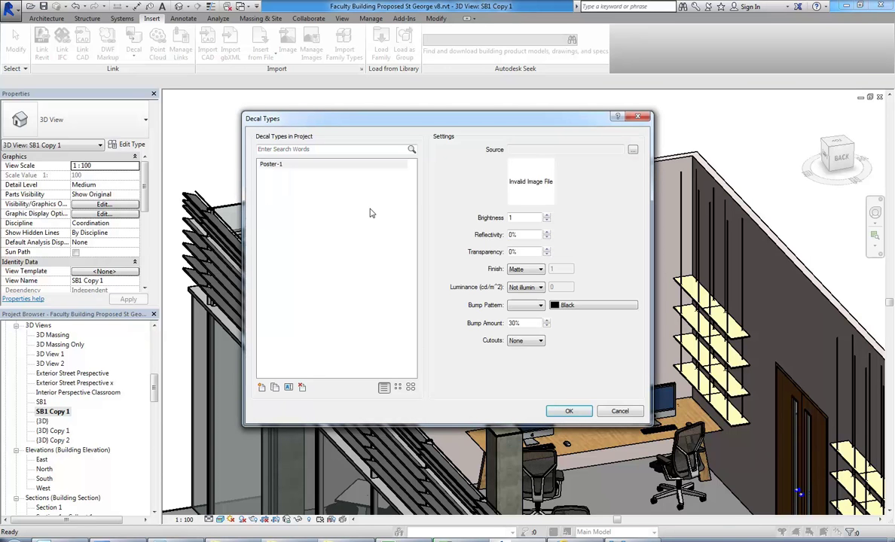
# Load beach.tif from the Material Images folder as the source image of the Poster-1 decal
pyautogui.click(633, 151)
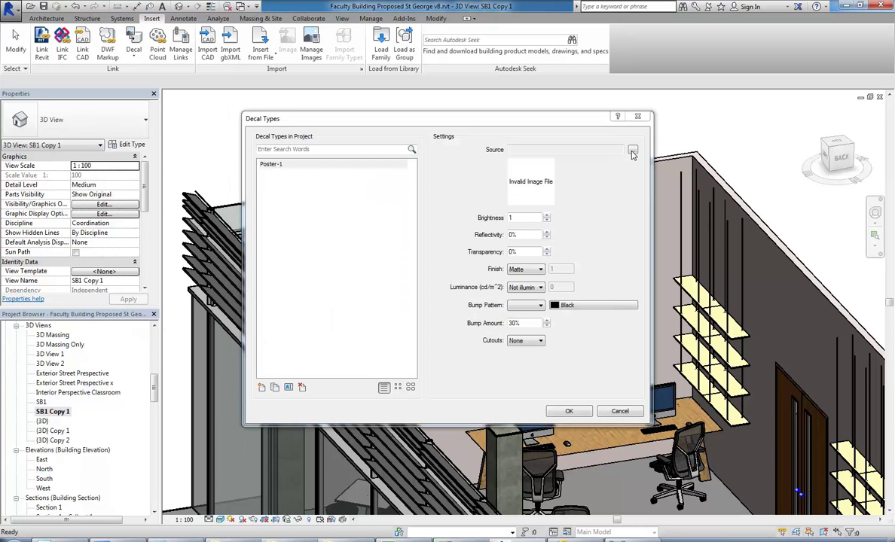
pyautogui.click(632, 151)
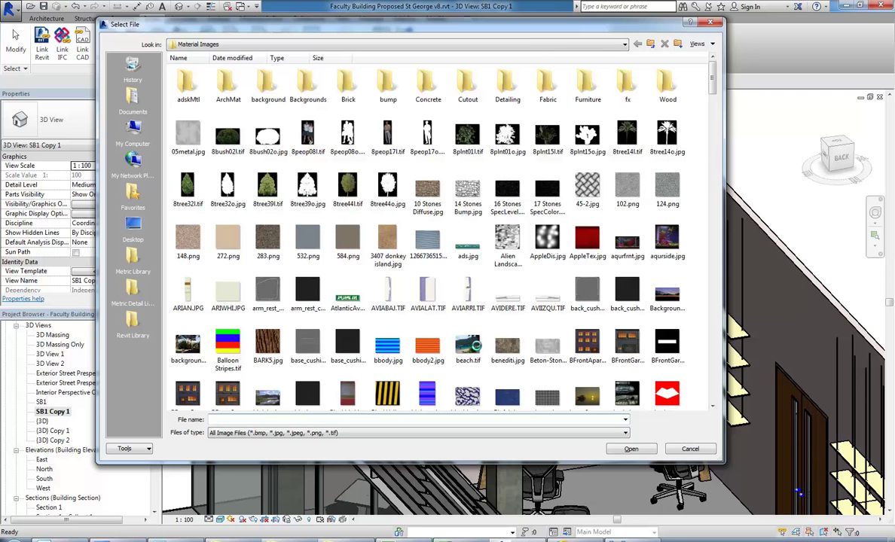
pyautogui.scroll(-1, 441, 320)
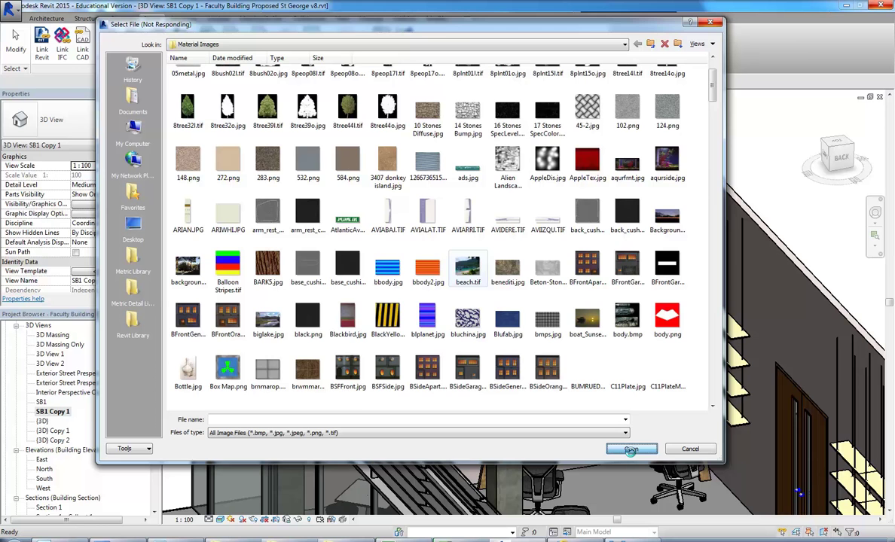
# Switch to Windows Explorer and open the demo-renders folder inside Demo on the home drive (U:)
pyautogui.click(223, 540)
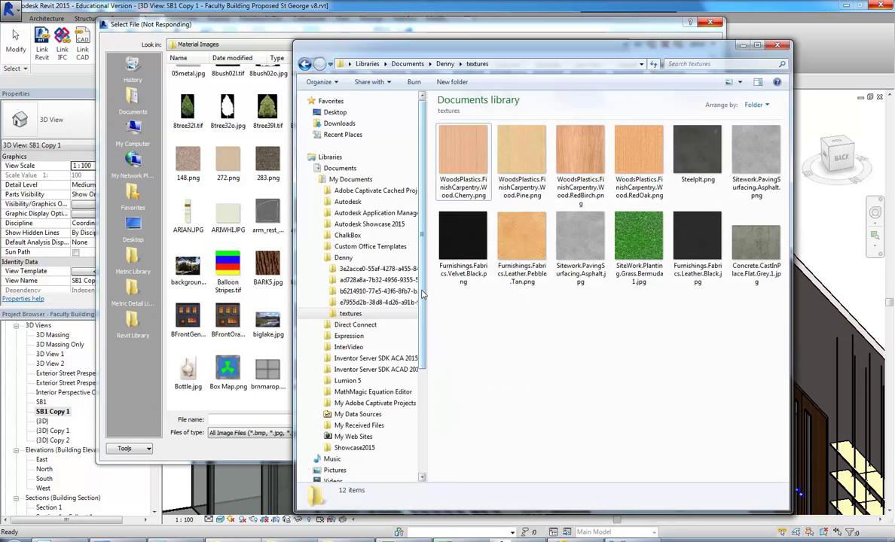
pyautogui.click(323, 179)
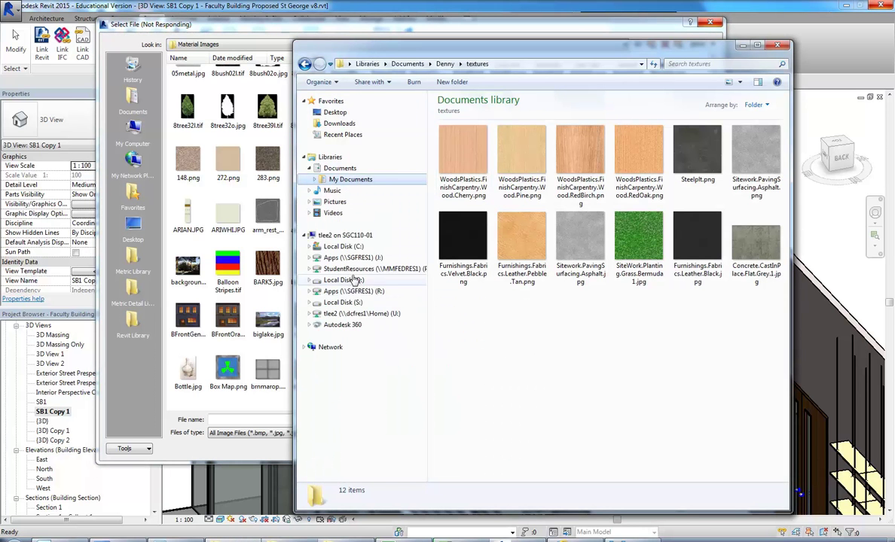
pyautogui.click(368, 313)
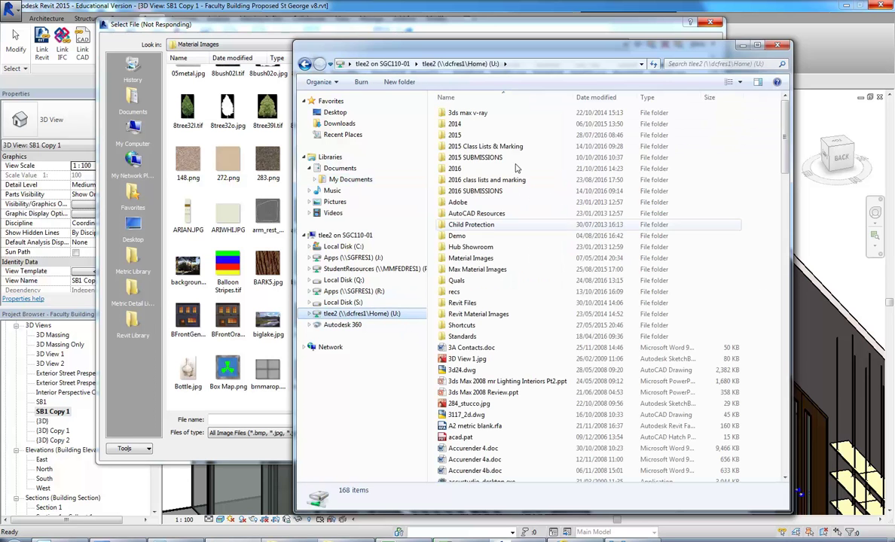
pyautogui.doubleClick(457, 170)
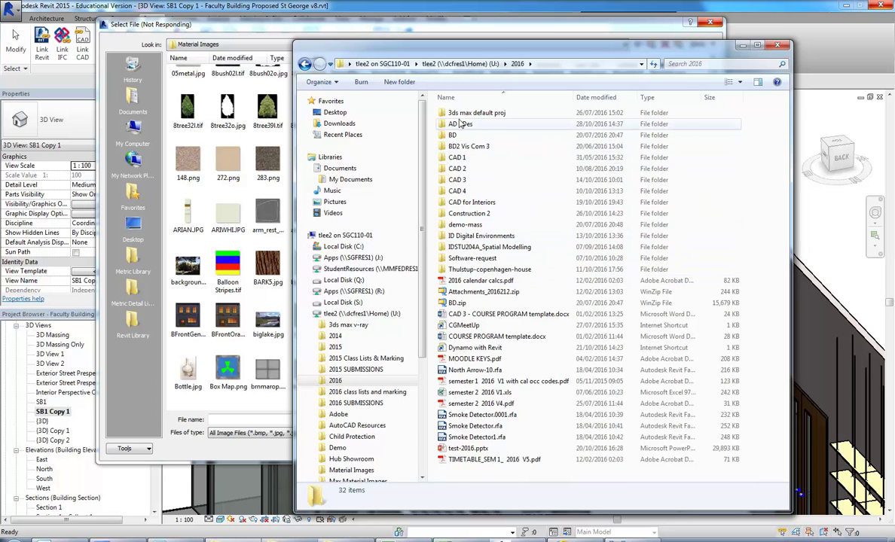
pyautogui.click(460, 63)
pyautogui.doubleClick(456, 237)
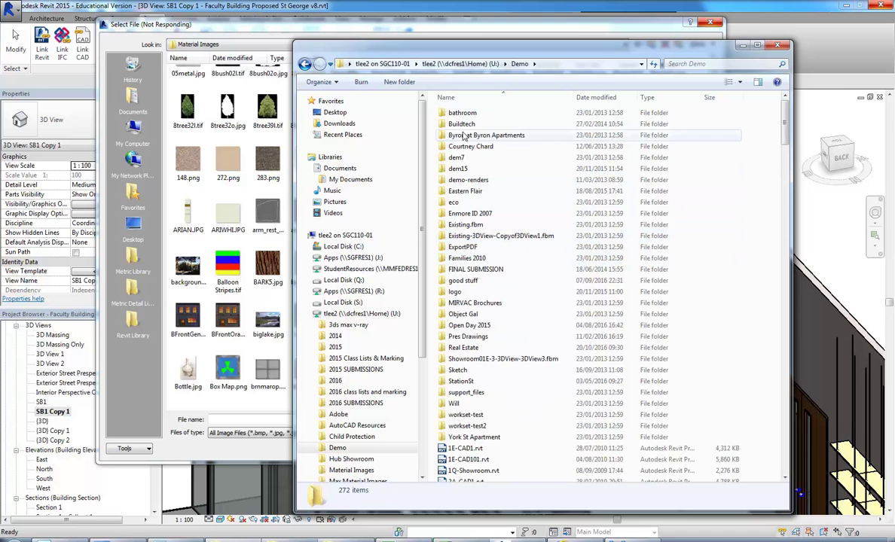
pyautogui.moveTo(294, 238); pyautogui.dragTo(124, 238)
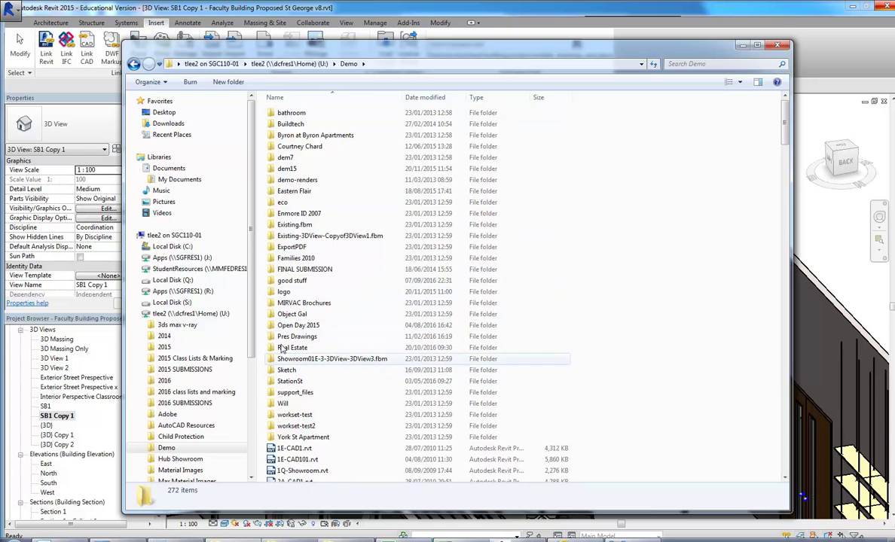
pyautogui.doubleClick(293, 180)
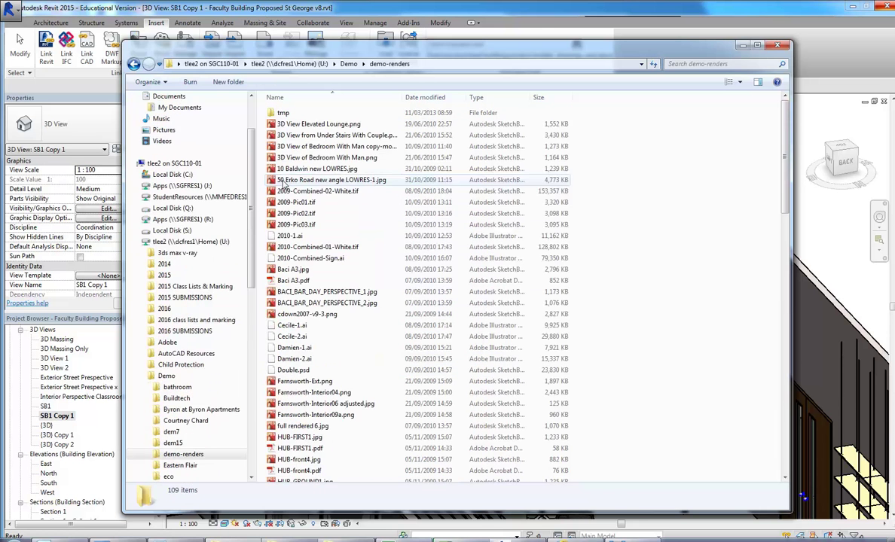
# Open 3D View Elevated Lounge.png in Windows Photo Viewer and examine the wall paintings through 3D View of Bedroom With Man copy-mod.png
pyautogui.click(300, 125)
pyautogui.rightClick(300, 128)
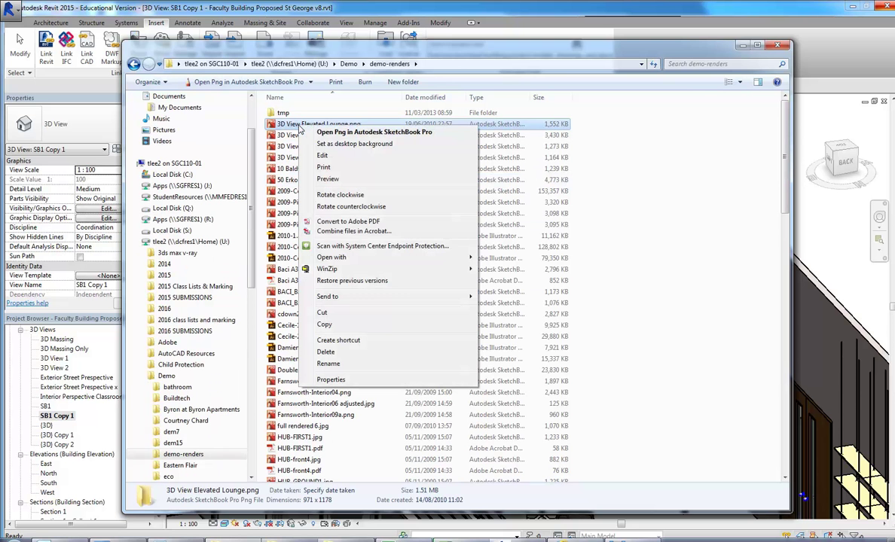
pyautogui.moveTo(337, 258)
pyautogui.click(486, 323)
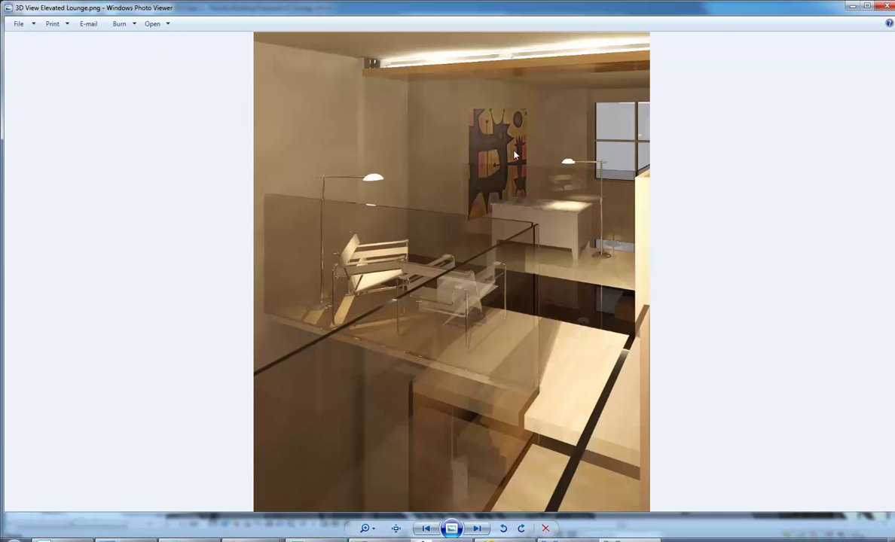
pyautogui.click(479, 530)
pyautogui.click(478, 530)
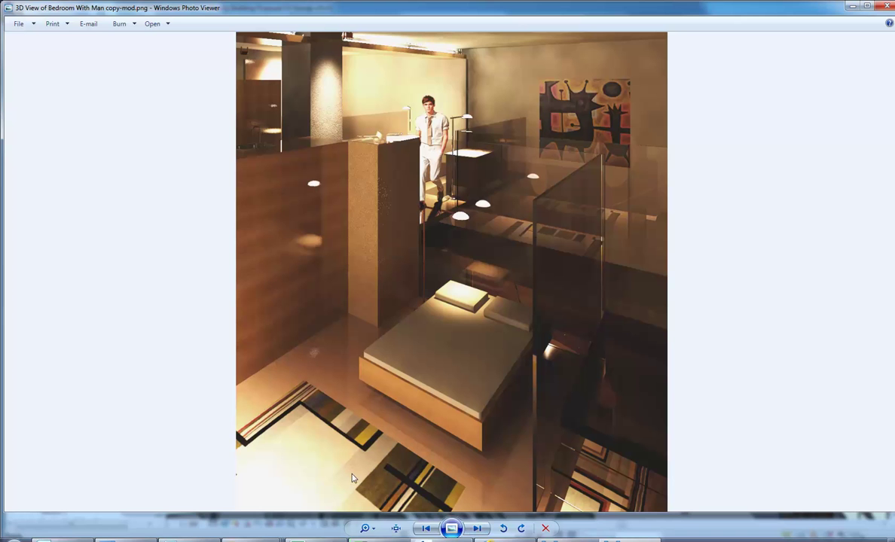
# Browse on to 2009-Pic01.tif and 2009-Pic02.tif and examine their wall artwork, framed pictures and people silhouettes
pyautogui.click(481, 529)
pyautogui.click(476, 529)
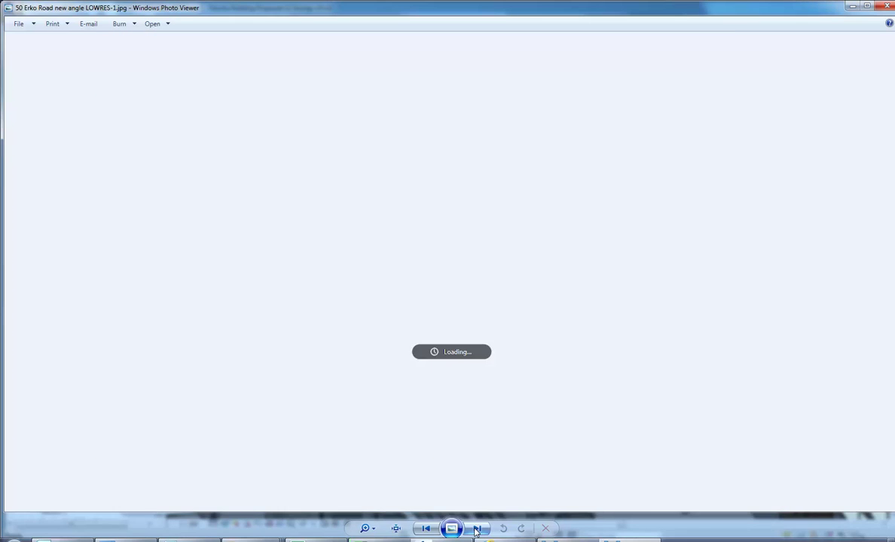
pyautogui.click(476, 530)
pyautogui.click(476, 529)
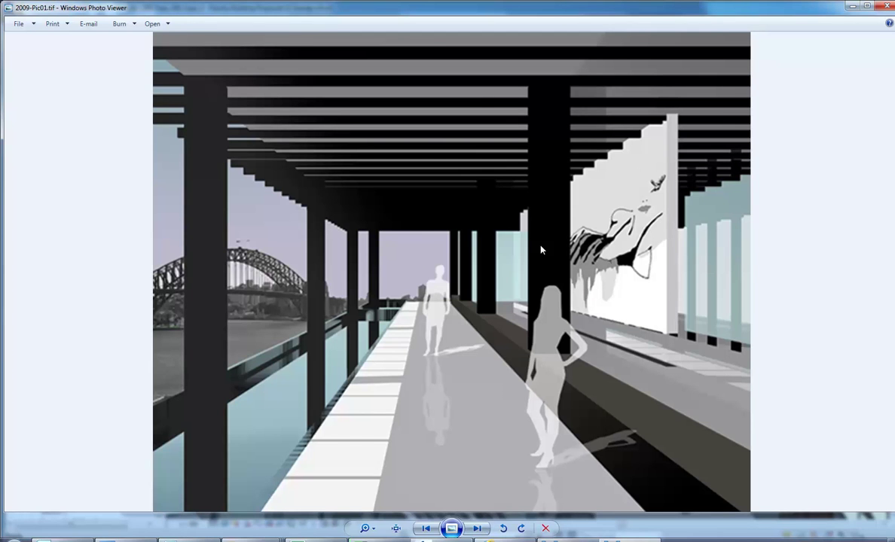
pyautogui.click(477, 530)
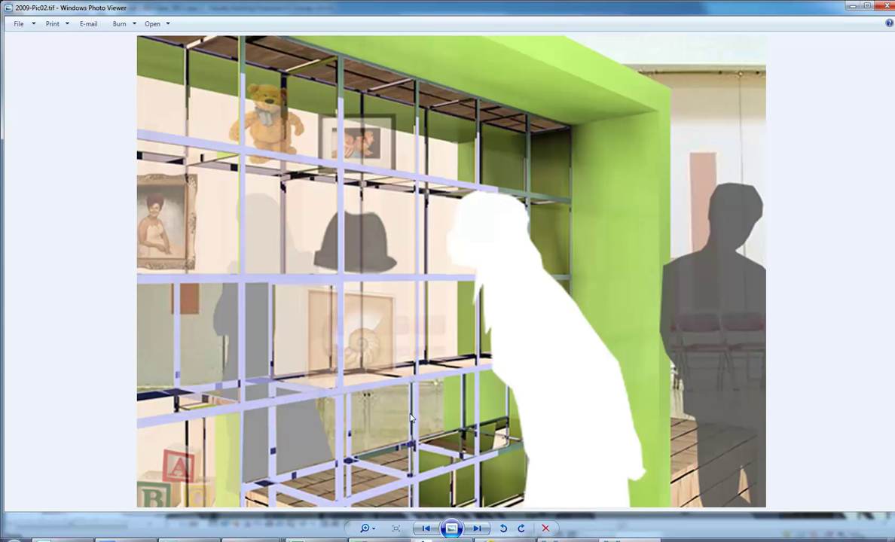
pyautogui.click(478, 530)
pyautogui.click(477, 529)
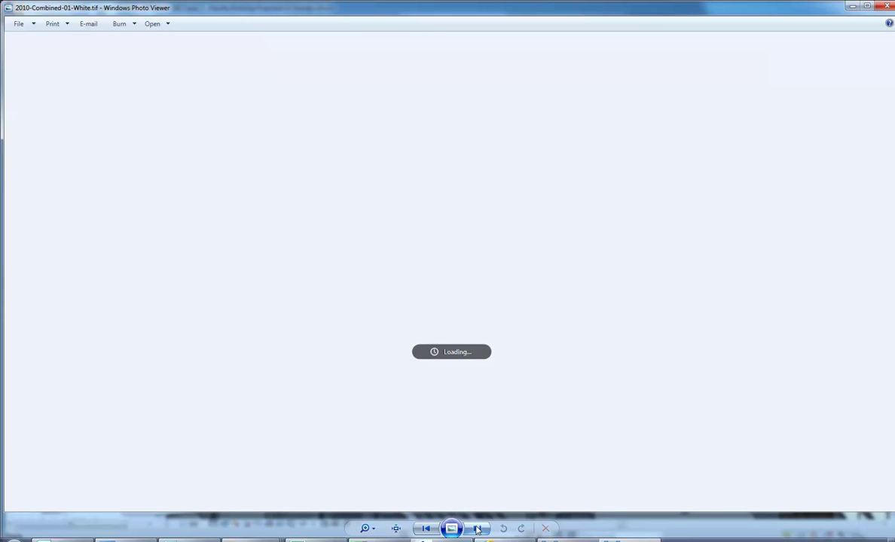
# Examine the people cutouts in the Baci bar renders and the wall picture in cdown2007-v9-3.png
pyautogui.click(477, 529)
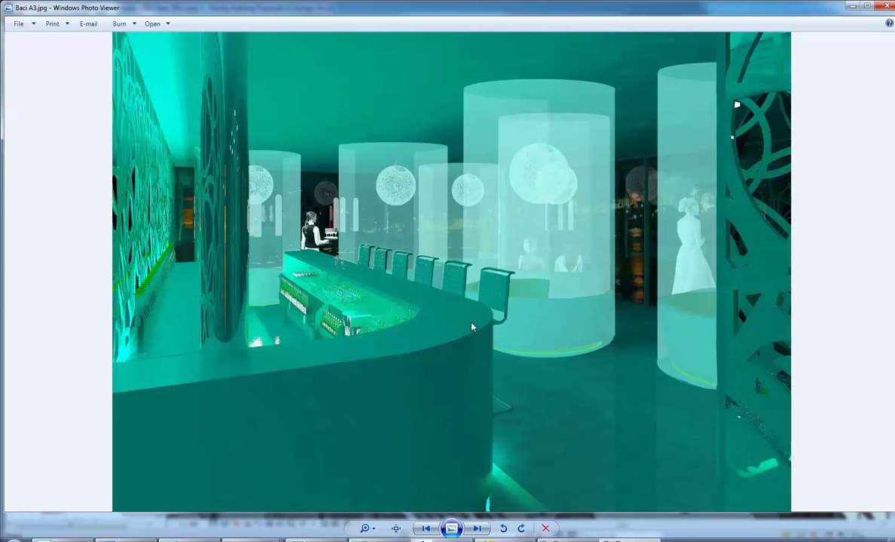
pyautogui.click(475, 529)
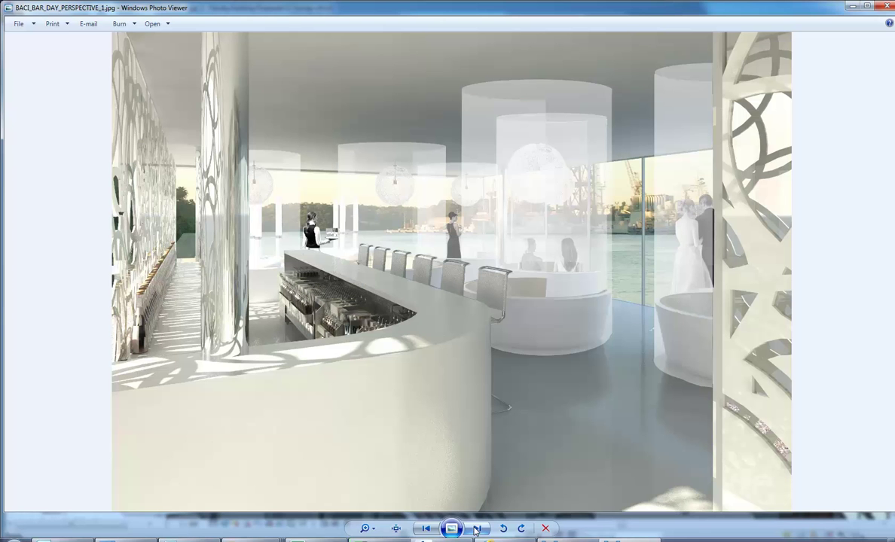
pyautogui.click(475, 529)
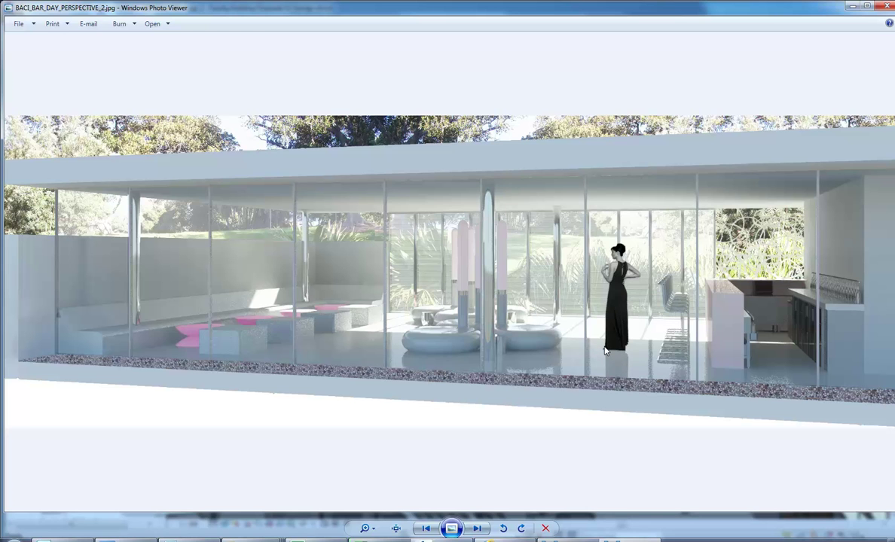
pyautogui.click(477, 529)
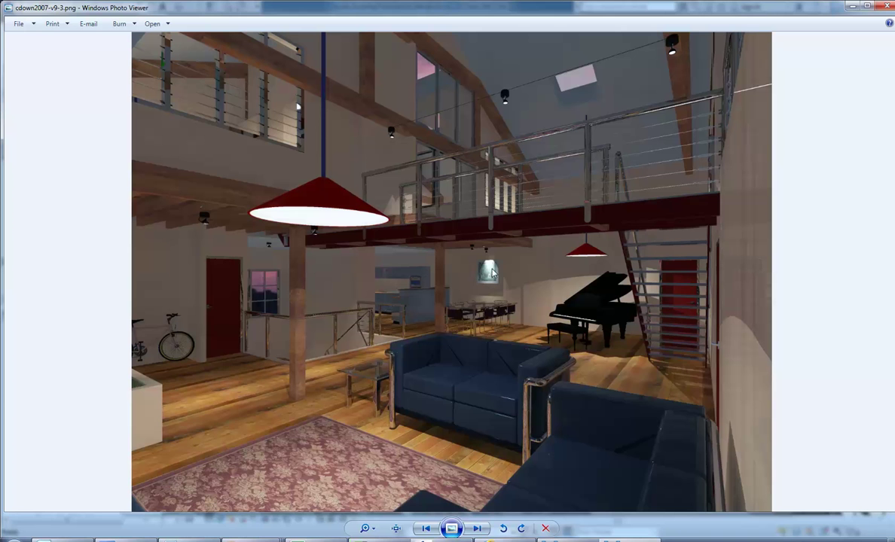
# Examine the trees, glass reflections and leaf shadows in the Farnsworth exterior and interior renders, continuing to full rendered 6.jpg
pyautogui.click(477, 529)
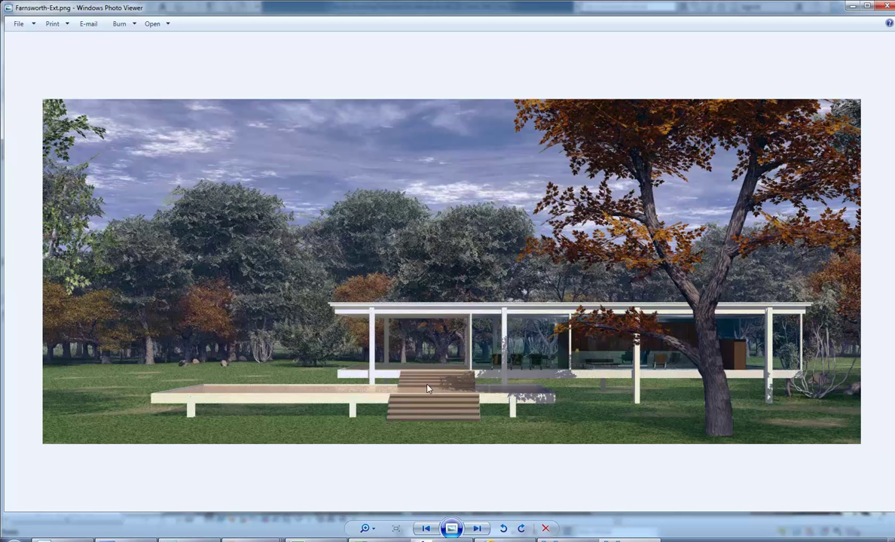
pyautogui.click(476, 529)
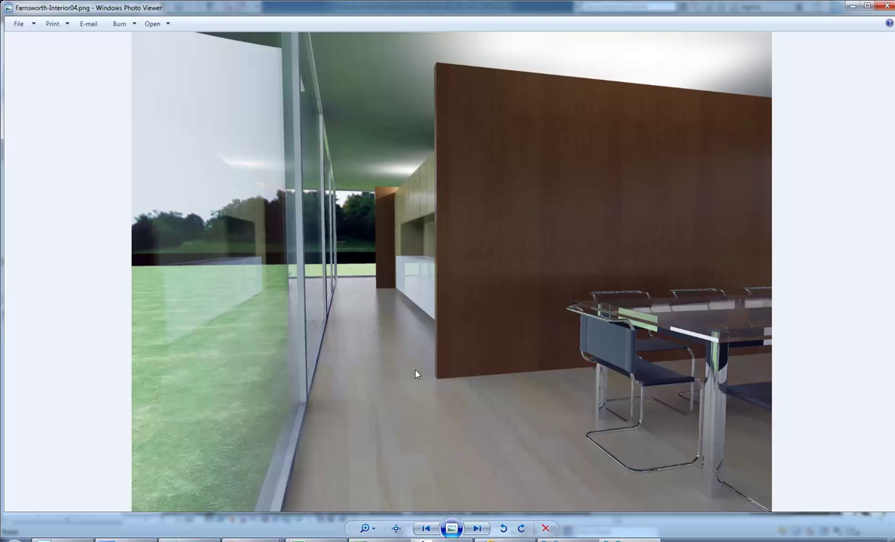
pyautogui.click(476, 529)
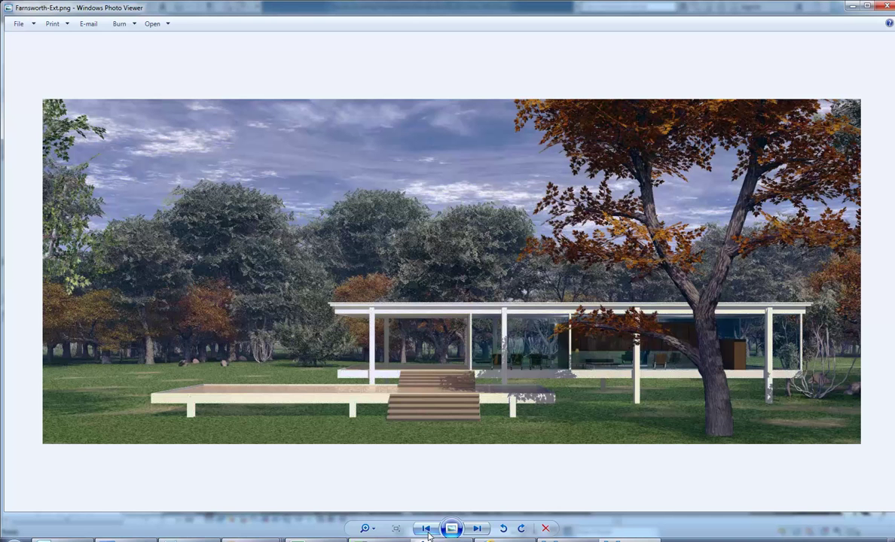
pyautogui.click(477, 528)
pyautogui.click(476, 529)
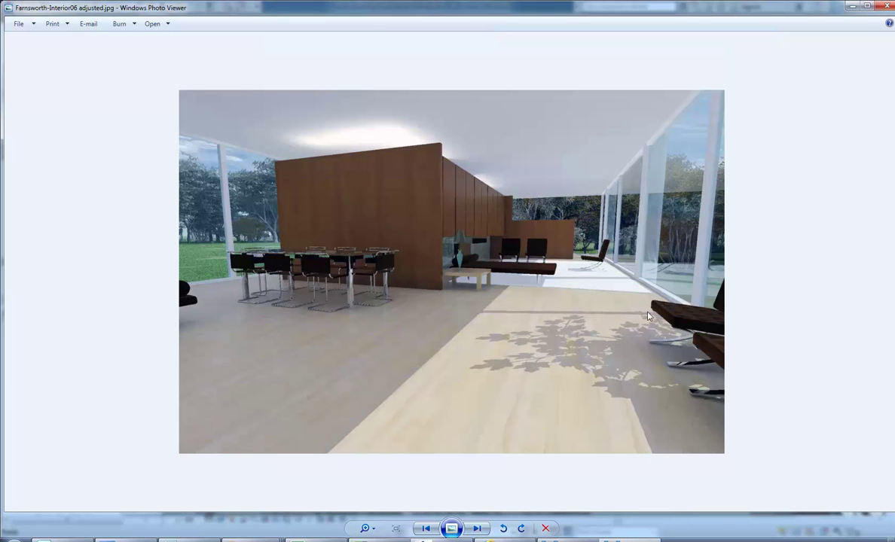
pyautogui.click(478, 529)
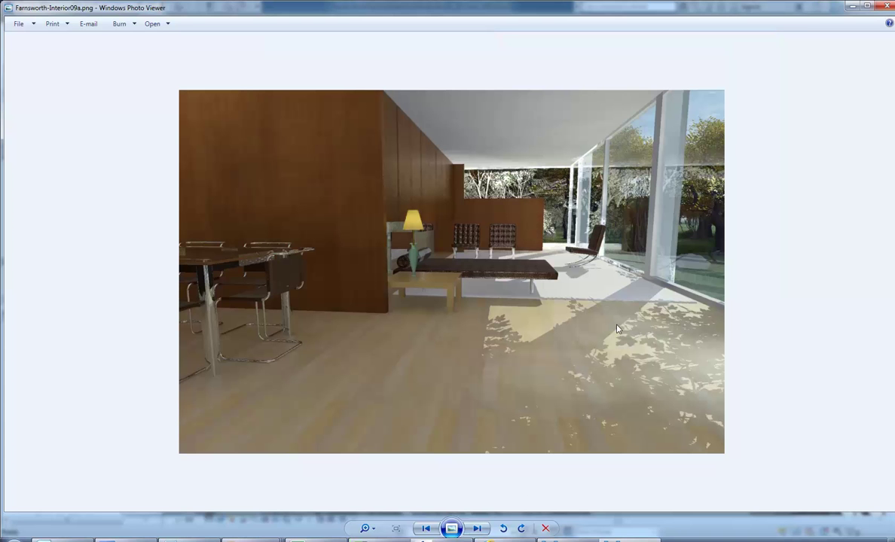
pyautogui.click(476, 529)
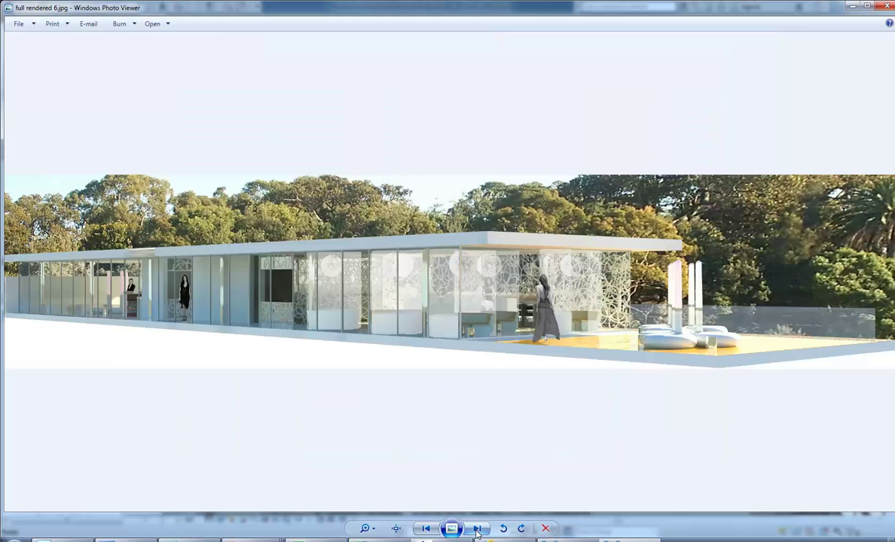
# Look through the HUB drawings, examining the poster image on the front elevation in HUB-front4.jpg
pyautogui.click(476, 529)
pyautogui.click(477, 529)
pyautogui.click(477, 529)
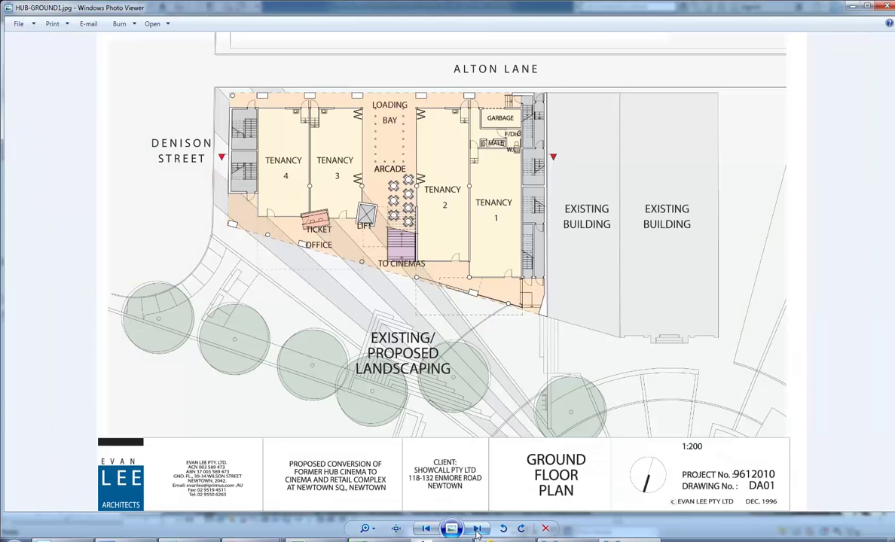
pyautogui.click(432, 530)
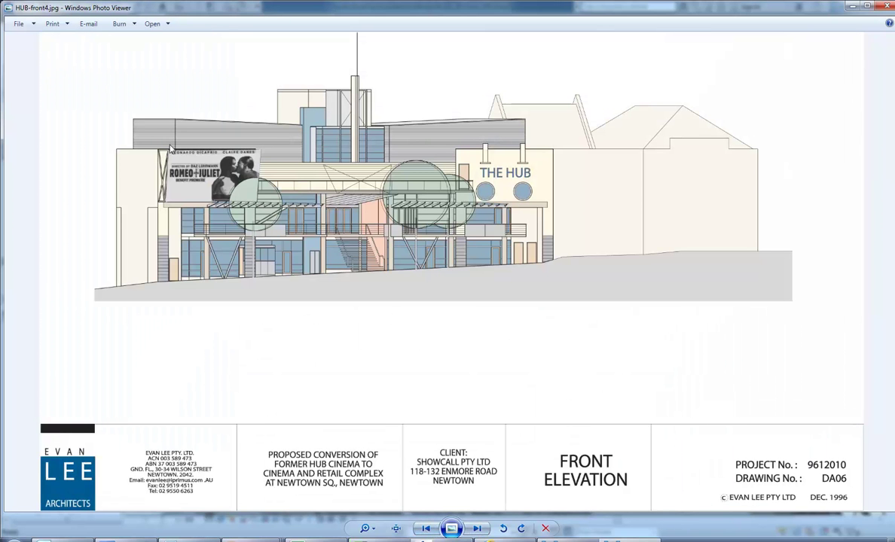
pyautogui.click(476, 529)
pyautogui.click(477, 528)
pyautogui.click(477, 528)
pyautogui.click(477, 529)
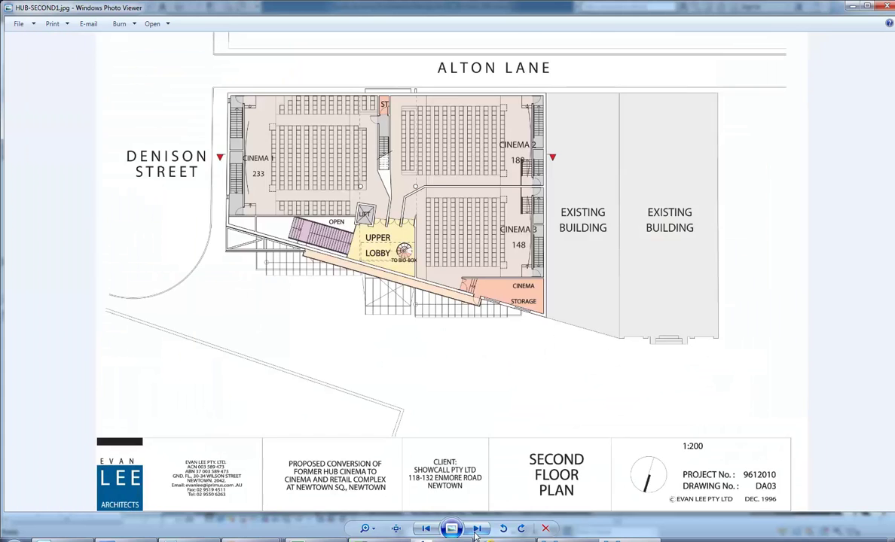
# Browse the remaining renders and examine the people cutouts in Lounge inside view night rendered1.jpg
pyautogui.click(476, 529)
pyautogui.click(477, 528)
pyautogui.click(476, 529)
pyautogui.click(477, 528)
pyautogui.click(476, 528)
pyautogui.click(477, 529)
pyautogui.click(477, 529)
pyautogui.click(477, 529)
pyautogui.click(477, 529)
pyautogui.click(477, 529)
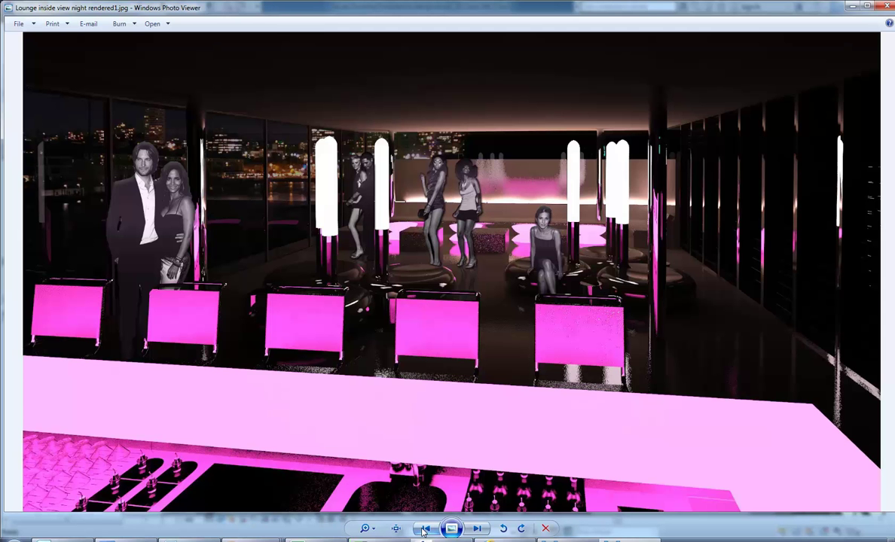
pyautogui.click(477, 529)
pyautogui.click(477, 528)
# Switch back to Revit and accept the Poster-1 decal type with beach.tif as its source
pyautogui.moveTo(447, 537)
pyautogui.click(455, 494)
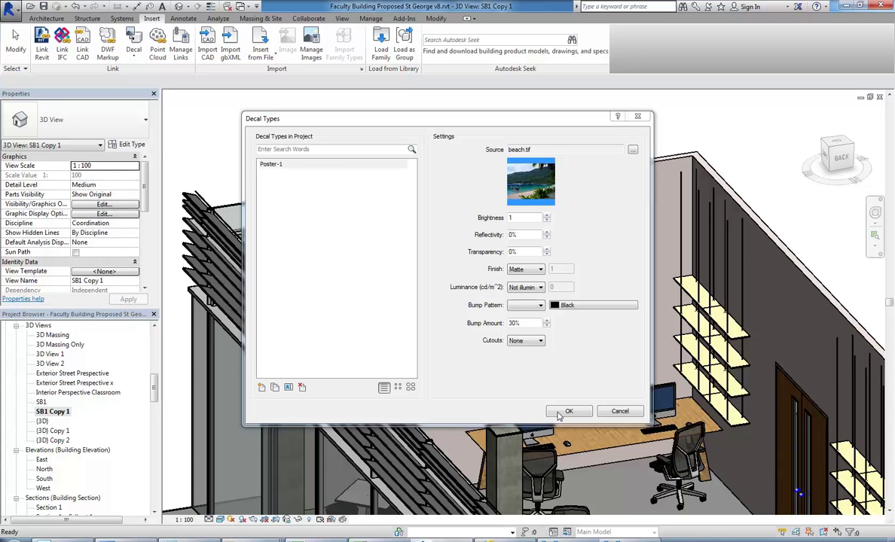
pyautogui.click(560, 416)
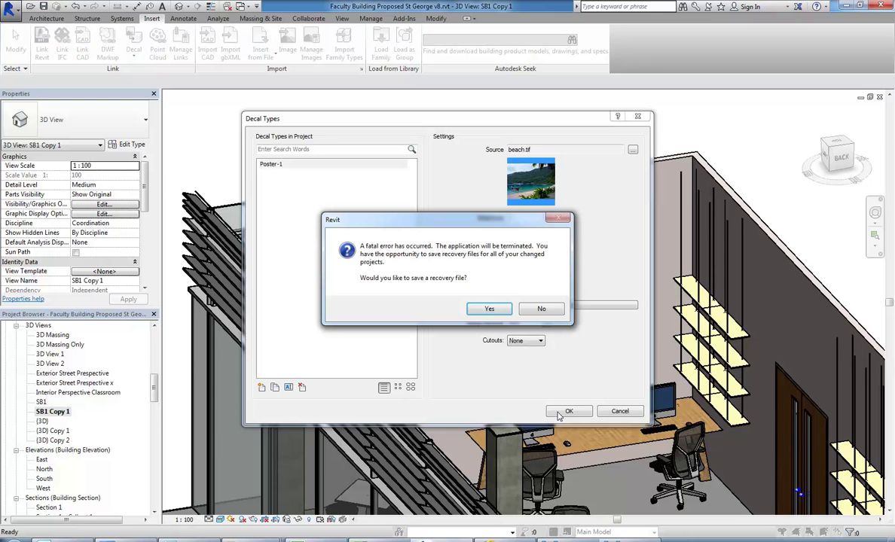
pyautogui.click(488, 309)
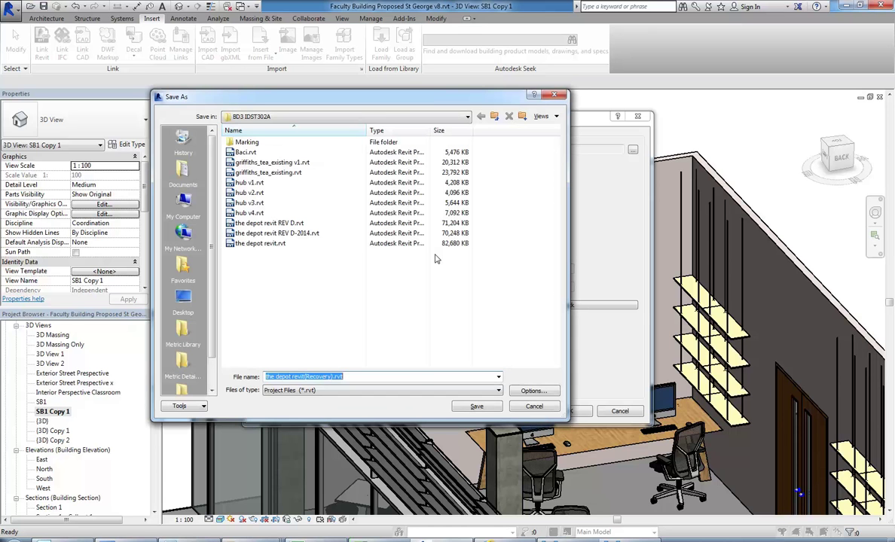
pyautogui.click(366, 378)
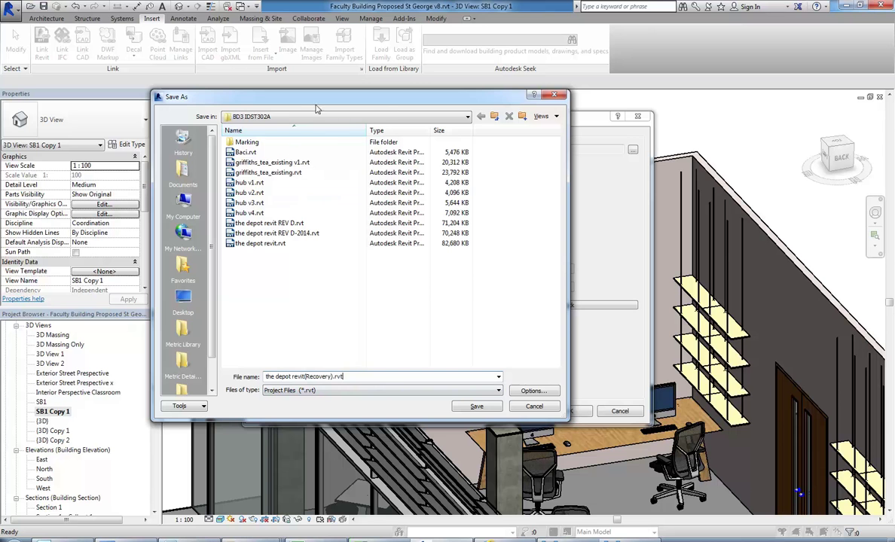
pyautogui.click(494, 116)
pyautogui.click(495, 117)
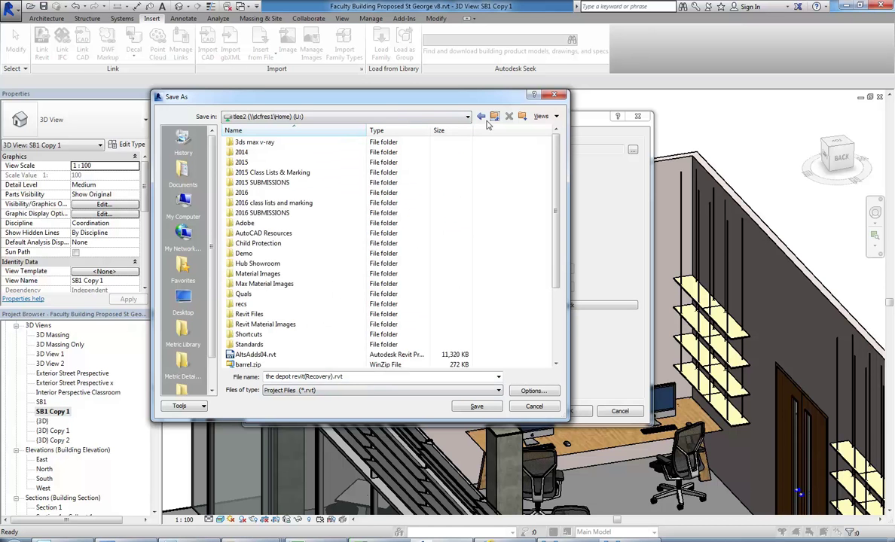
pyautogui.doubleClick(255, 195)
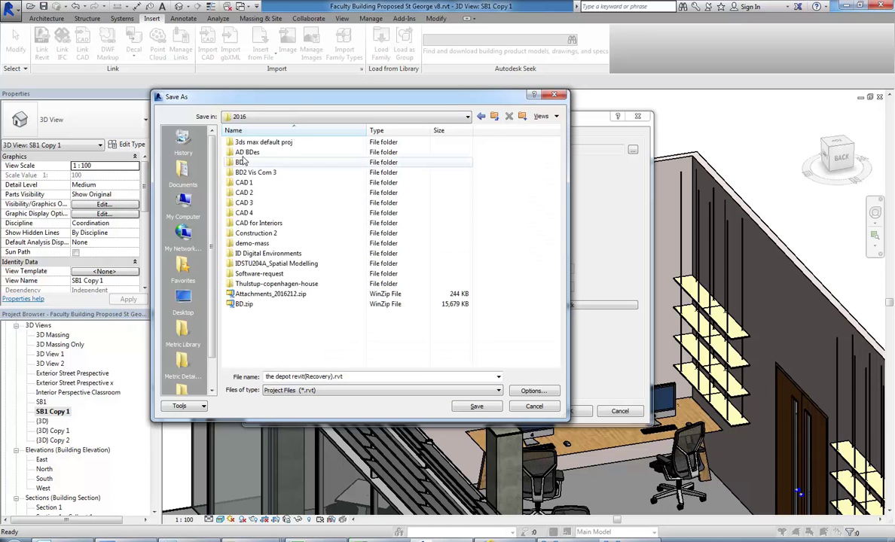
pyautogui.doubleClick(246, 163)
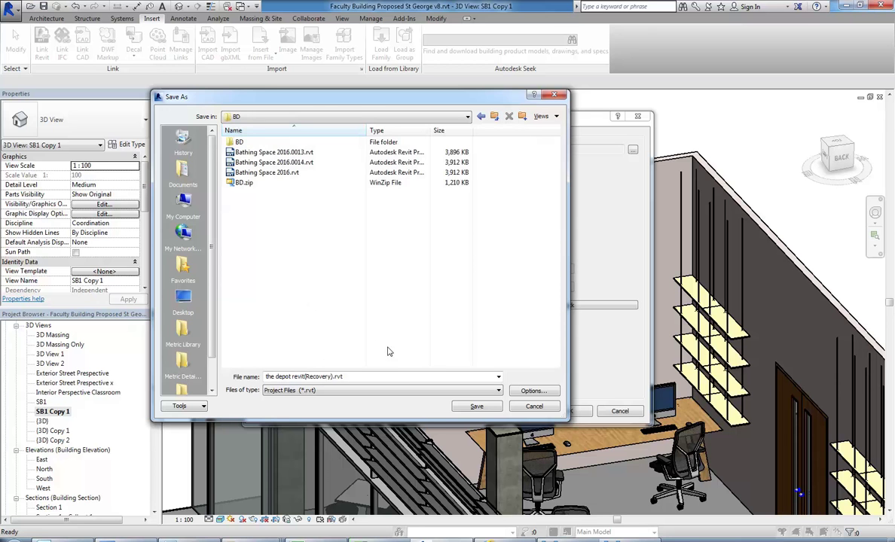
pyautogui.click(317, 376)
pyautogui.moveTo(303, 376); pyautogui.dragTo(332, 377)
pyautogui.press('BackSpace')
pyautogui.write('-')
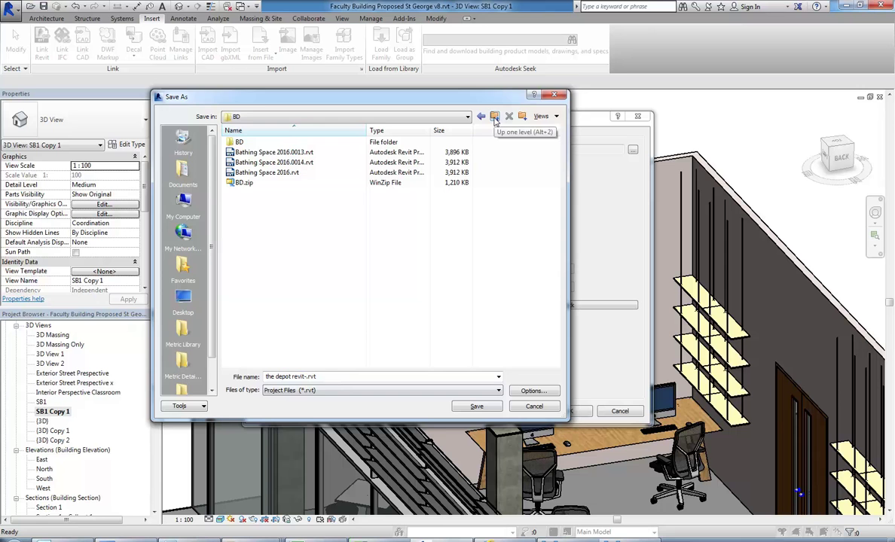
pyautogui.click(531, 407)
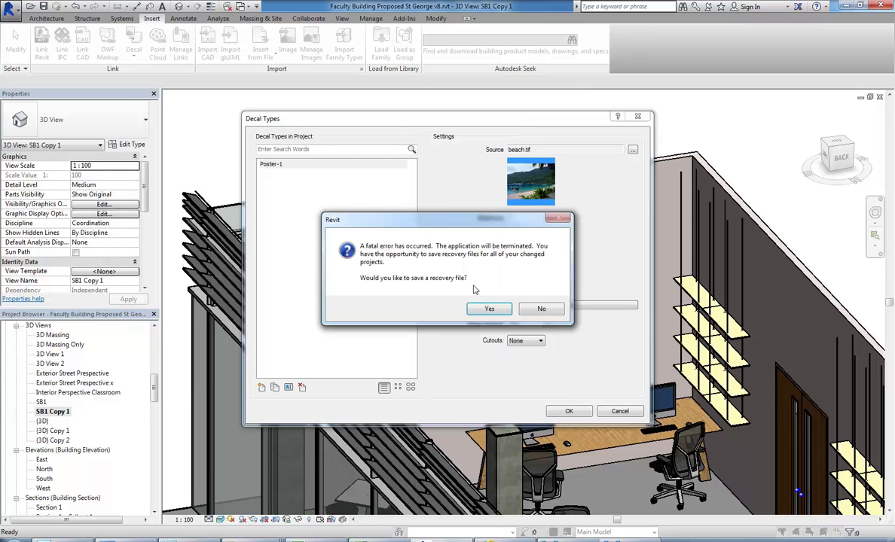
pyautogui.click(481, 308)
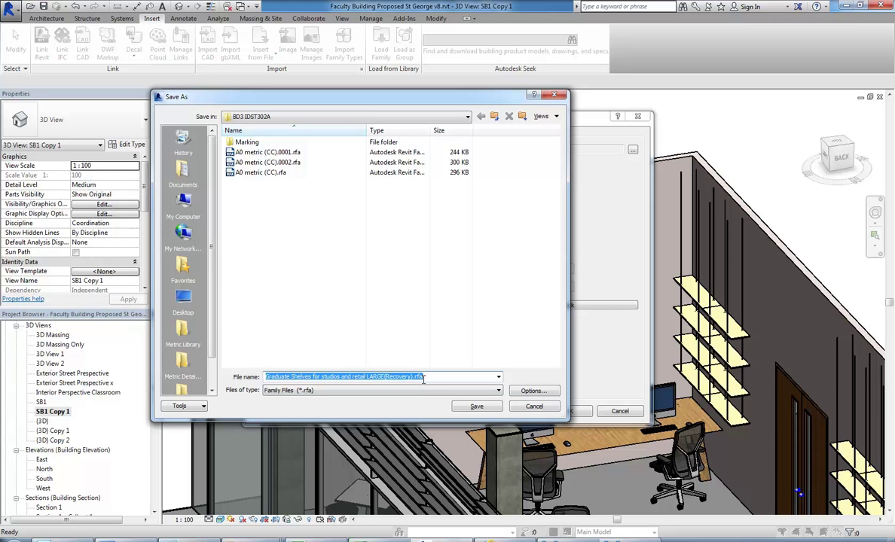
pyautogui.click(546, 408)
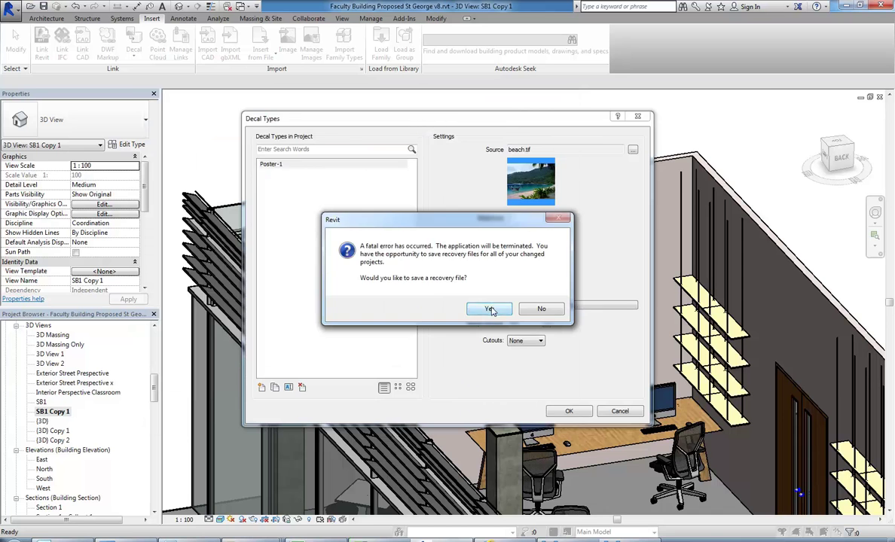
pyautogui.click(489, 310)
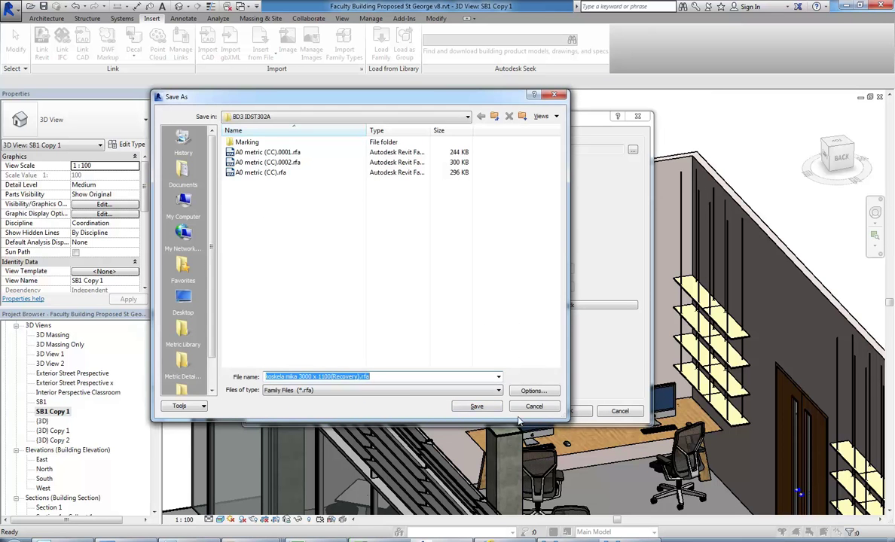
pyautogui.click(477, 406)
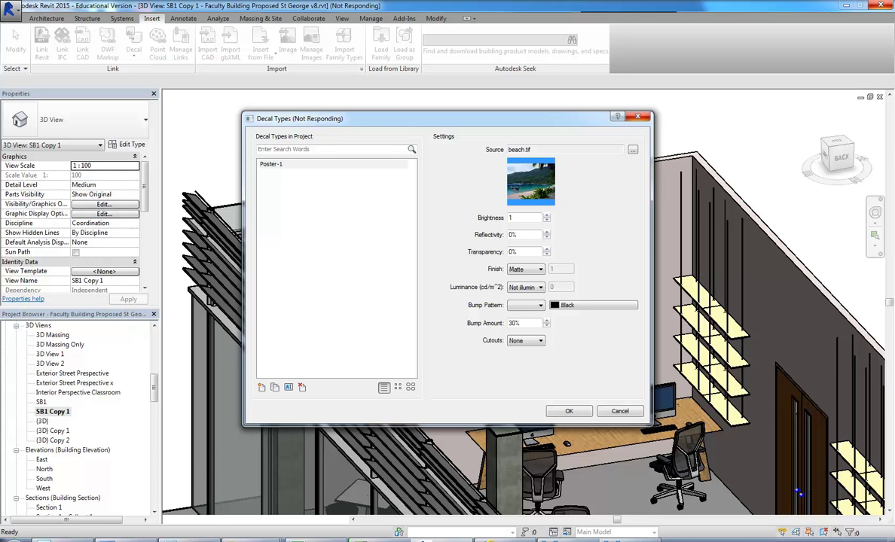
# Dismiss the cancelled error report notice and minimise the demo-renders folder window
pyautogui.press('super')
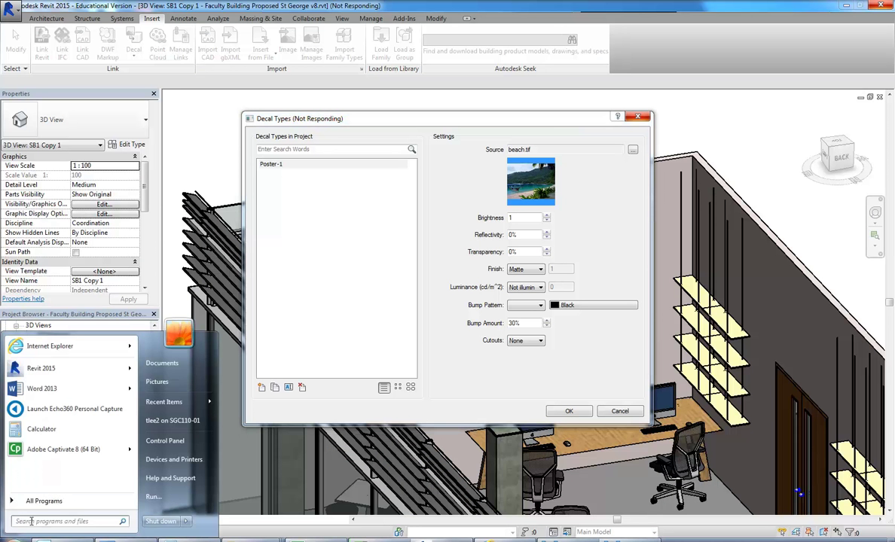
pyautogui.click(450, 123)
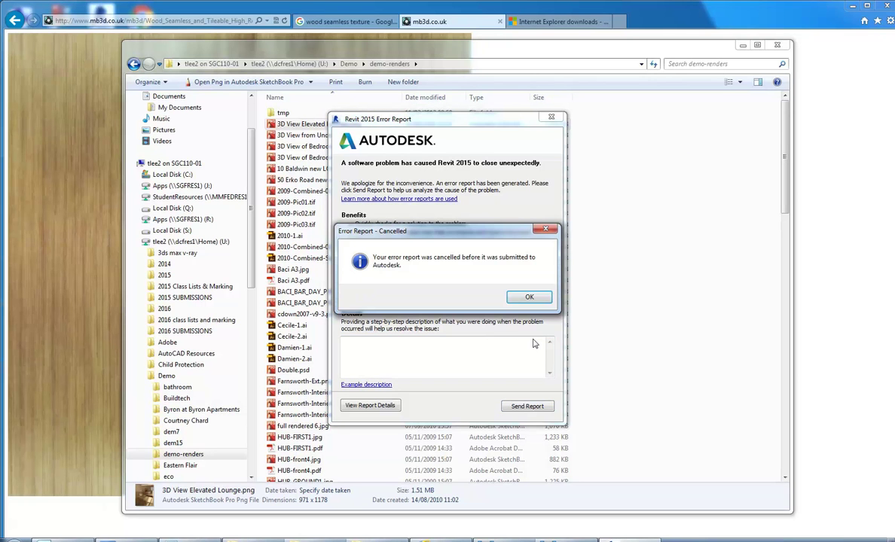
pyautogui.click(530, 298)
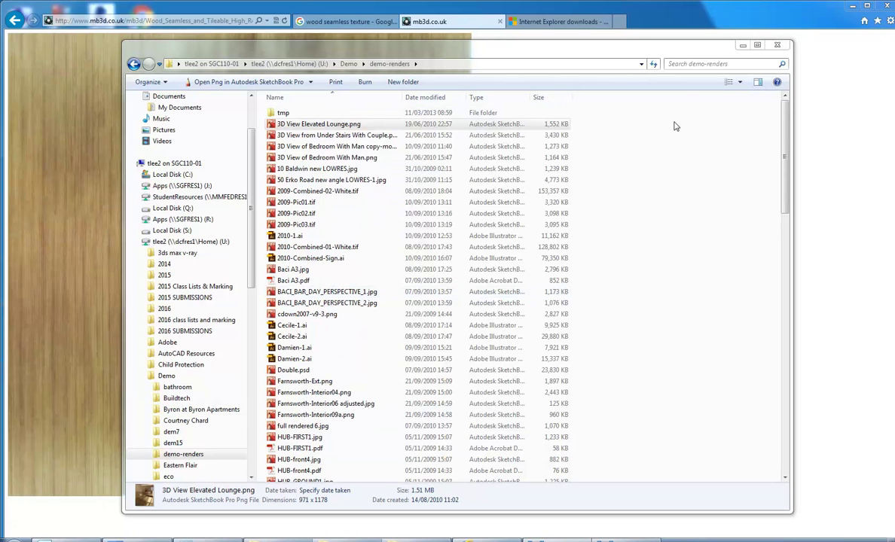
pyautogui.click(742, 45)
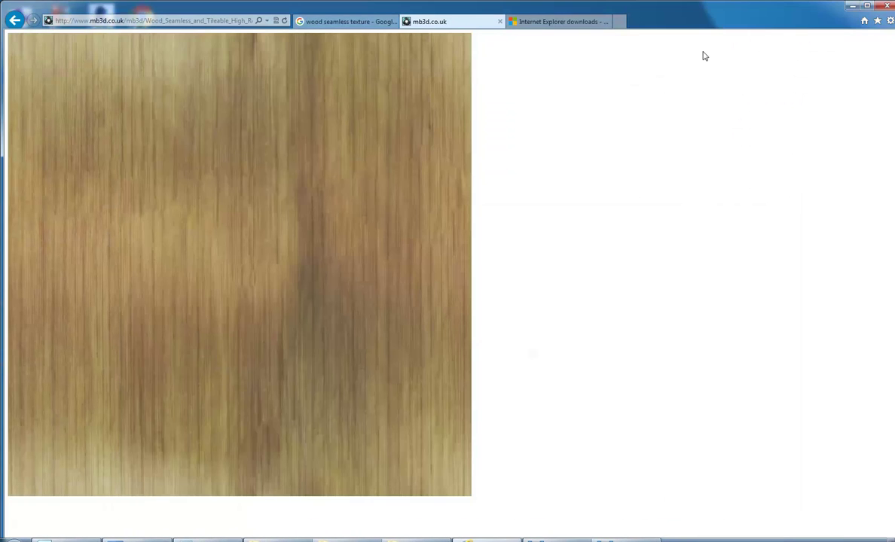
pyautogui.click(563, 22)
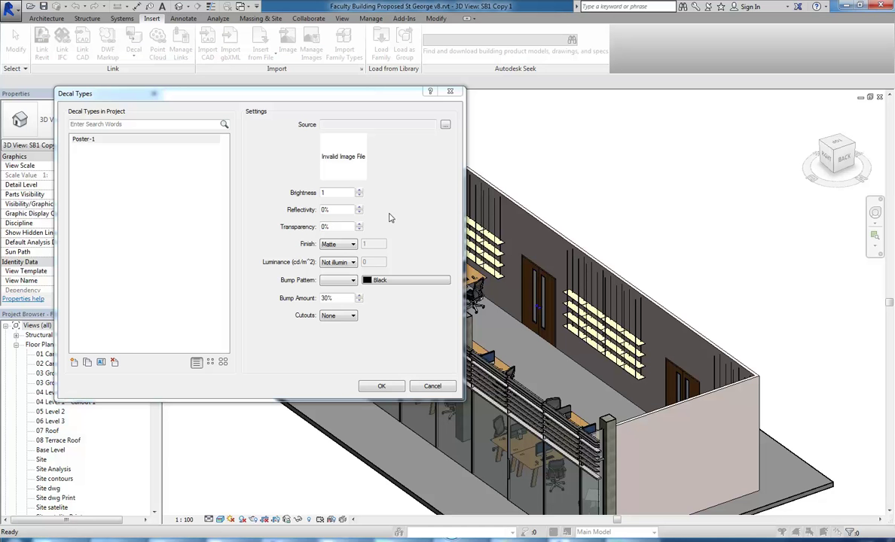
# Browse for the Poster-1 decal's source image in the Material Images folder under ARCHITECTURAL DRAFTING, 2nd Year FT Sem 2, on the StudentResources drive
pyautogui.click(445, 125)
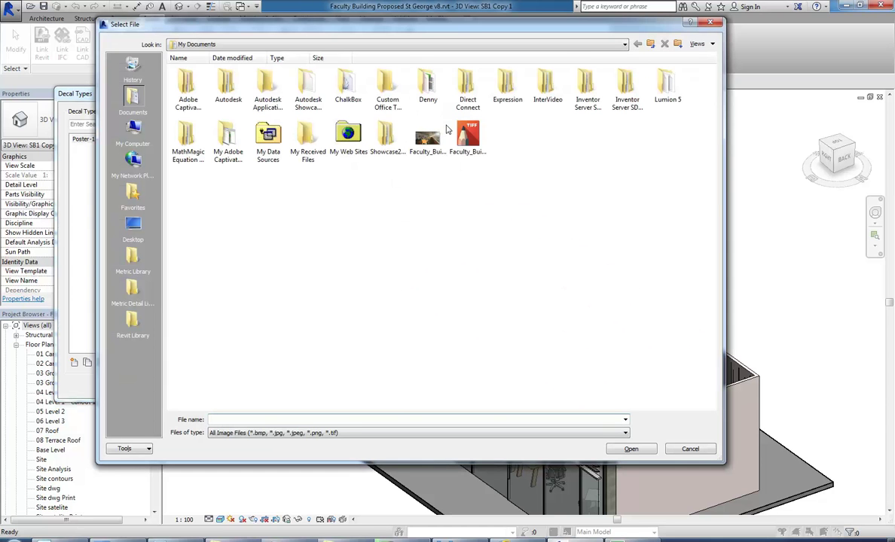
pyautogui.click(351, 45)
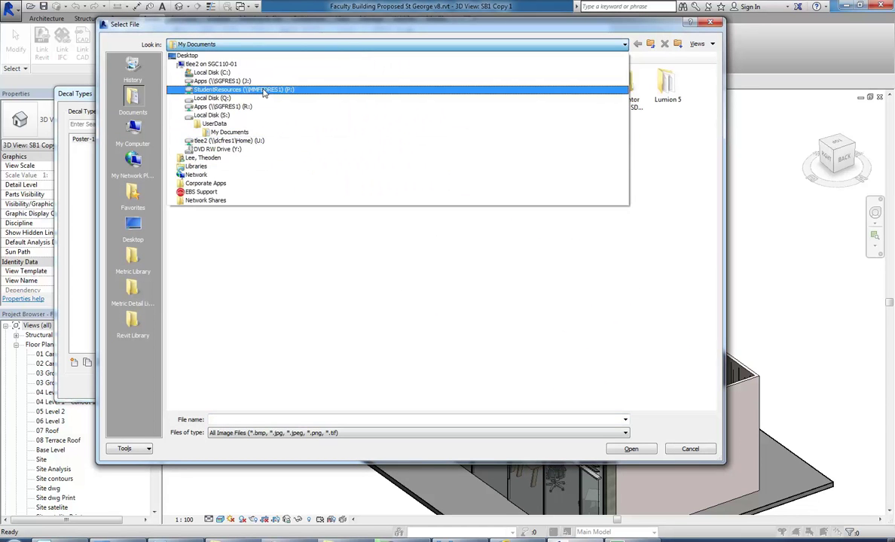
pyautogui.click(263, 90)
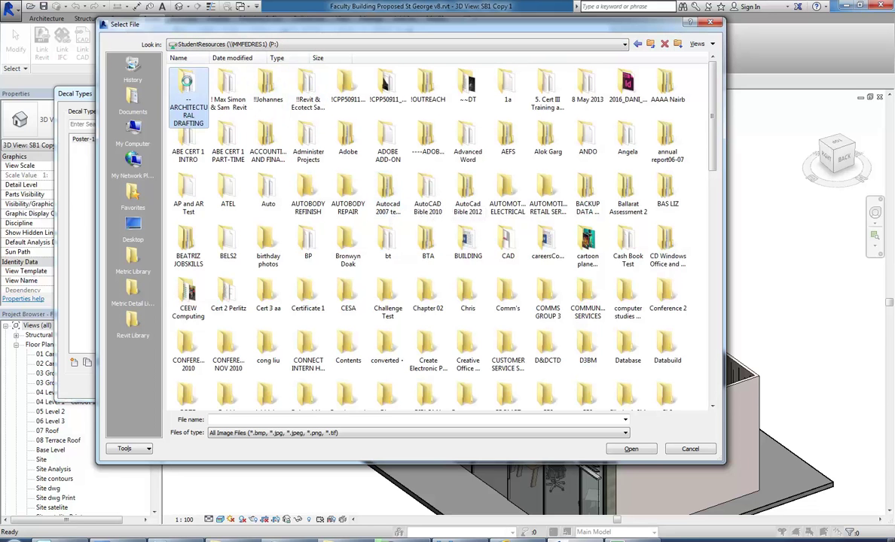
pyautogui.doubleClick(188, 85)
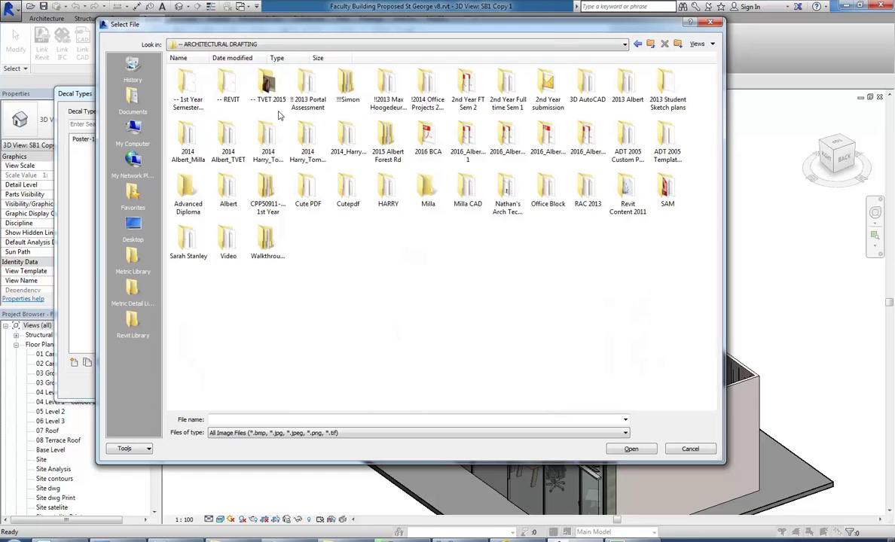
pyautogui.doubleClick(505, 92)
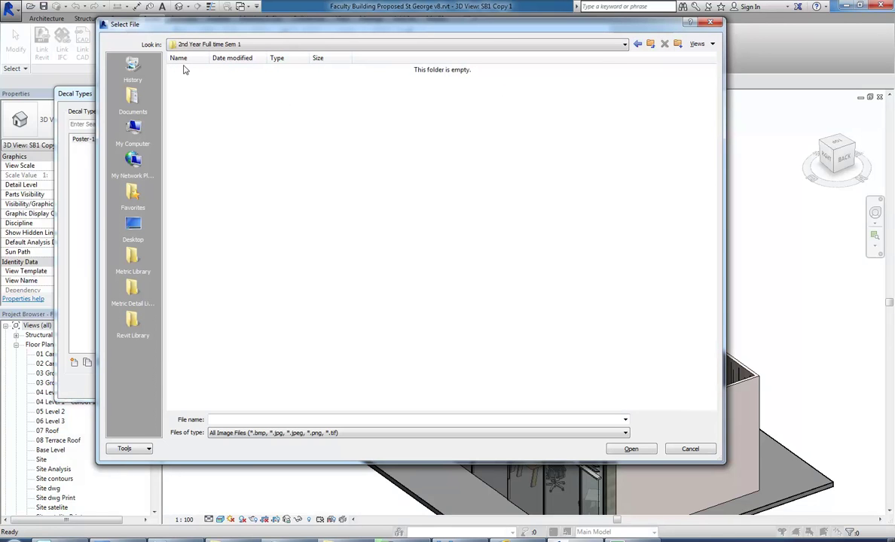
pyautogui.click(650, 44)
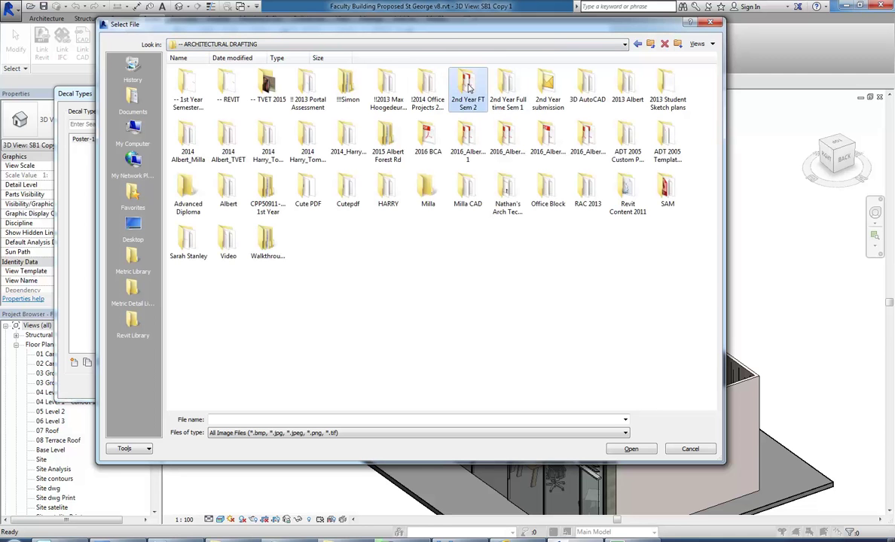
pyautogui.doubleClick(467, 87)
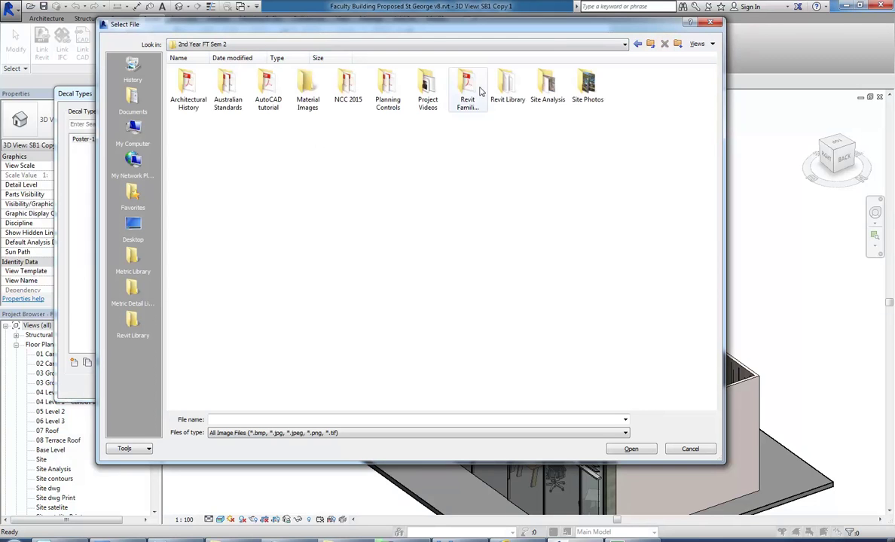
pyautogui.doubleClick(299, 91)
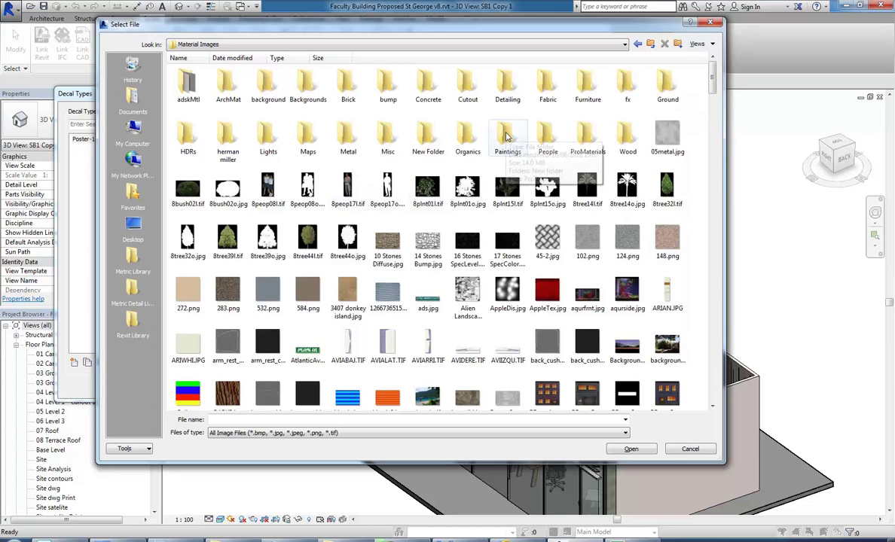
# Assign mondrian-tableau-11-1921-5.jpg from the Paintings folder as the Poster-1 decal's source and accept the decal type
pyautogui.doubleClick(508, 140)
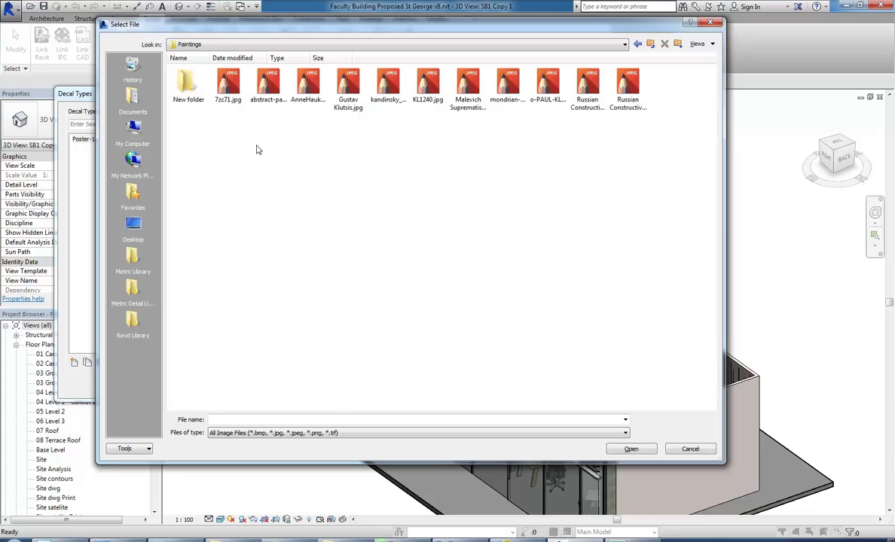
pyautogui.click(265, 84)
pyautogui.click(506, 86)
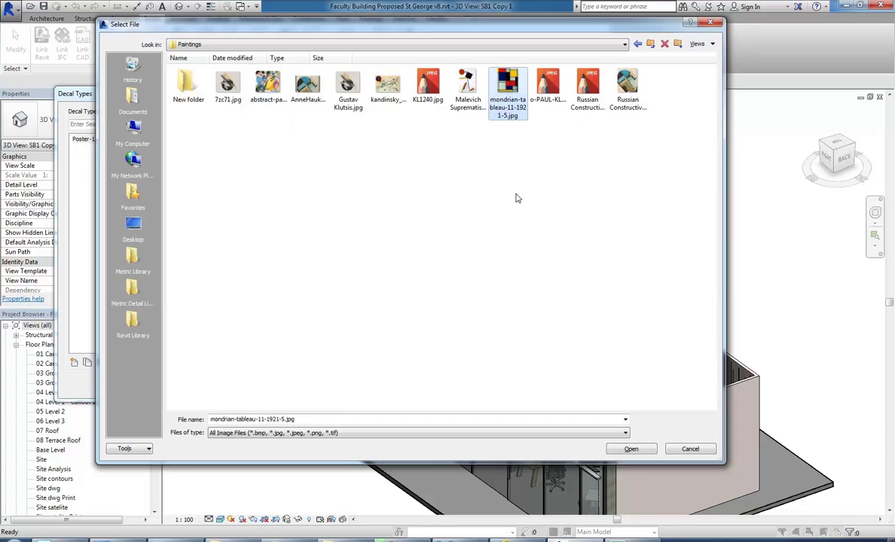
pyautogui.doubleClick(507, 84)
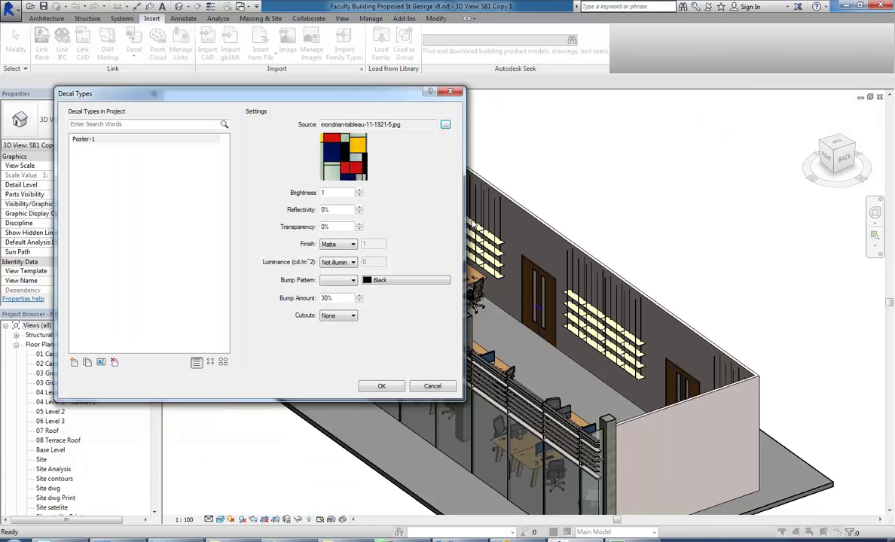
pyautogui.click(381, 386)
# Place the Poster-1 decal on the end wall above the desks and finish the placement
pyautogui.scroll(5, 384, 241)
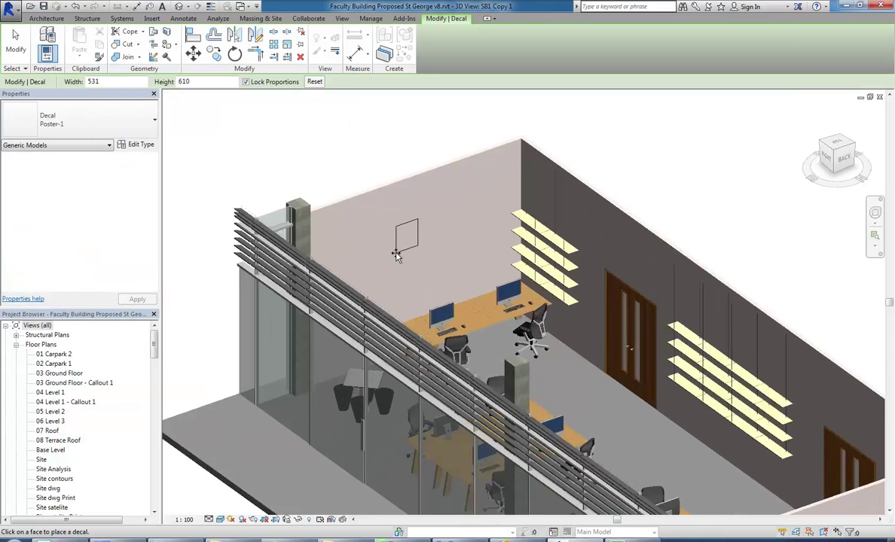
pyautogui.click(407, 285)
pyautogui.rightClick(348, 156)
pyautogui.click(367, 160)
pyautogui.rightClick(359, 164)
pyautogui.click(391, 170)
# Enlarge the decal on the end wall proportionally to a little over twice its size, extending it from its upper corner
pyautogui.scroll(3, 422, 218)
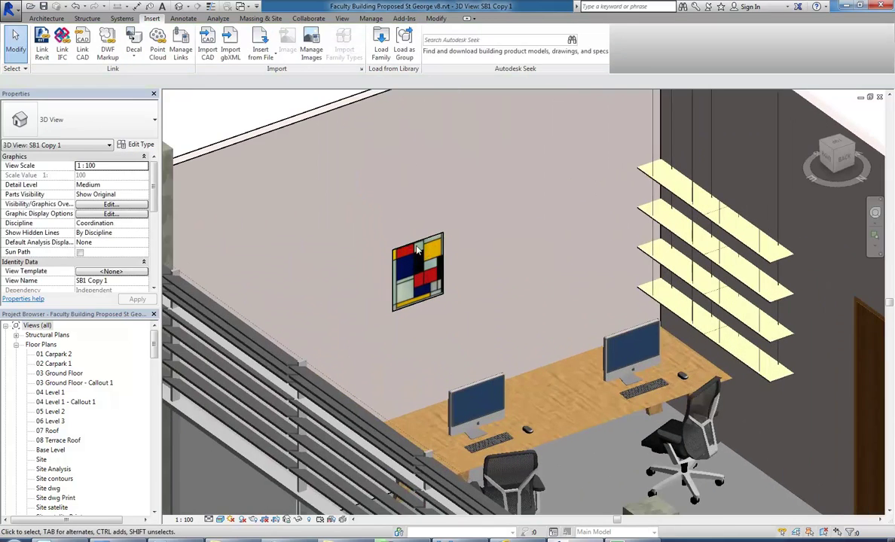
pyautogui.click(415, 267)
pyautogui.moveTo(393, 194); pyautogui.dragTo(395, 234, button='middle')
pyautogui.scroll(2, 410, 251)
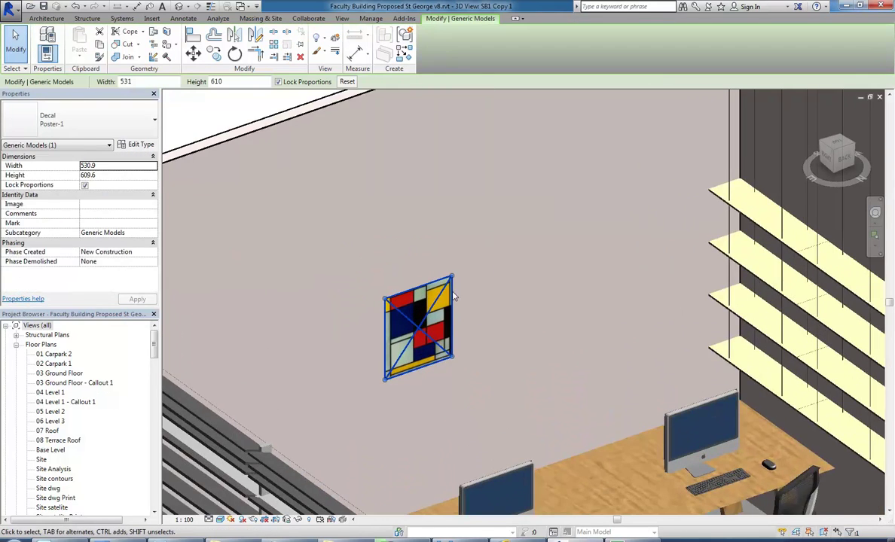
pyautogui.moveTo(452, 278); pyautogui.dragTo(534, 147)
pyautogui.press('Escape')
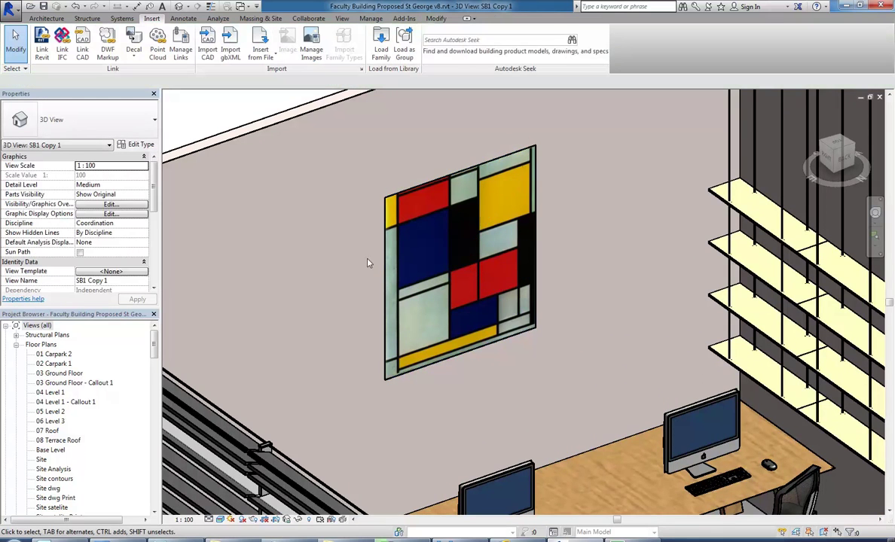
# Open the 3D View 1 interior perspective and set its visual style to Realistic
pyautogui.scroll(-2, 335, 256)
pyautogui.scroll(-1, 334, 253)
pyautogui.moveTo(333, 254); pyautogui.dragTo(374, 217, button='middle')
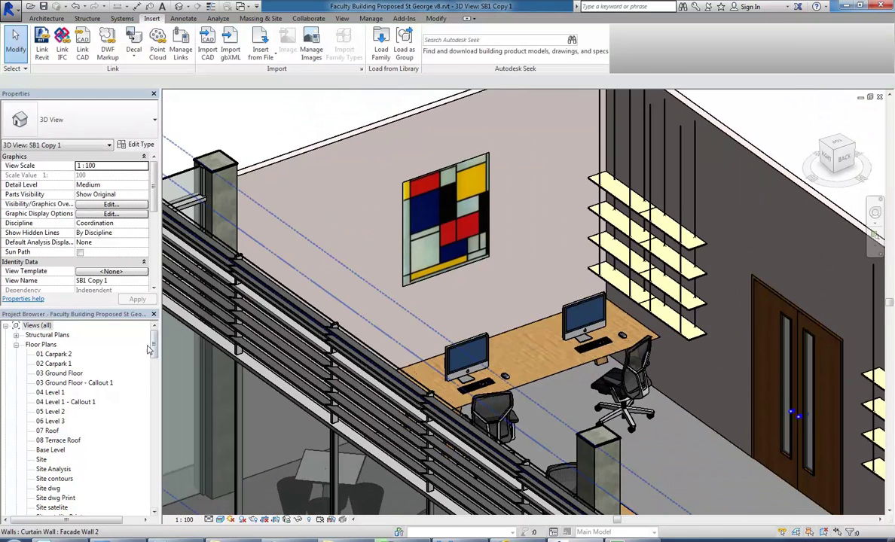
pyautogui.moveTo(154, 350); pyautogui.dragTo(162, 386)
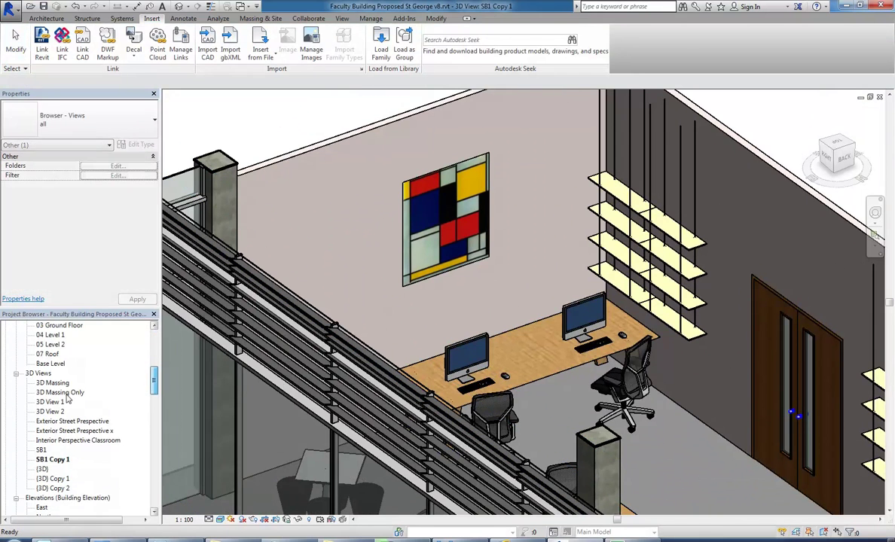
pyautogui.doubleClick(53, 404)
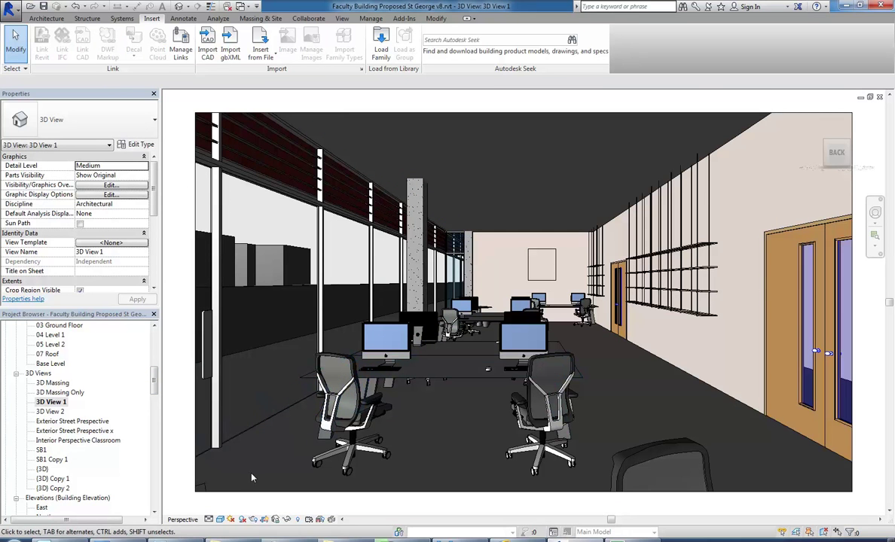
pyautogui.click(221, 520)
pyautogui.click(241, 495)
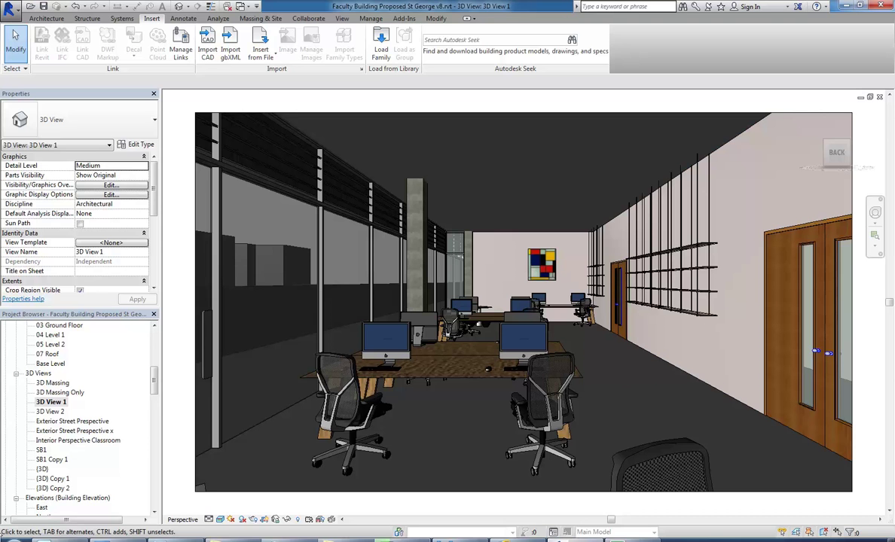
# Find and launch Adobe Photoshop CS6 (64 Bit)
pyautogui.click(7, 540)
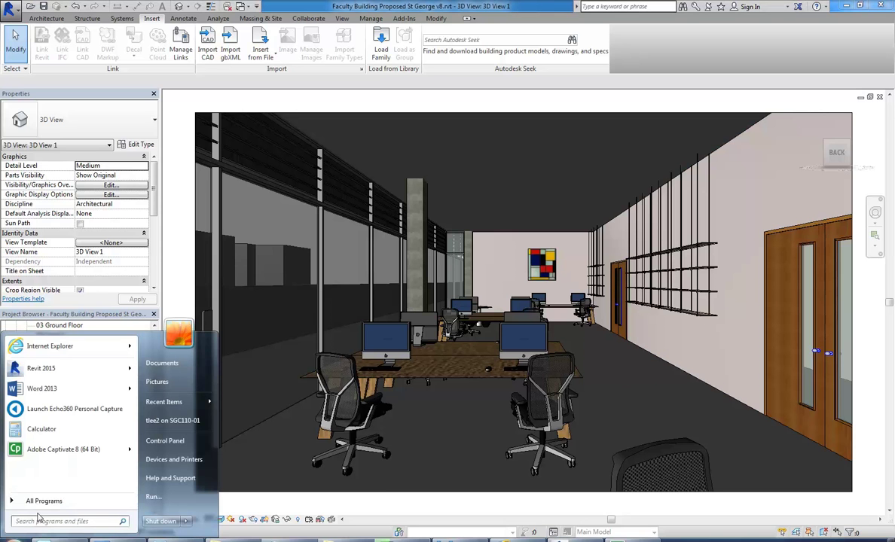
pyautogui.write('p')
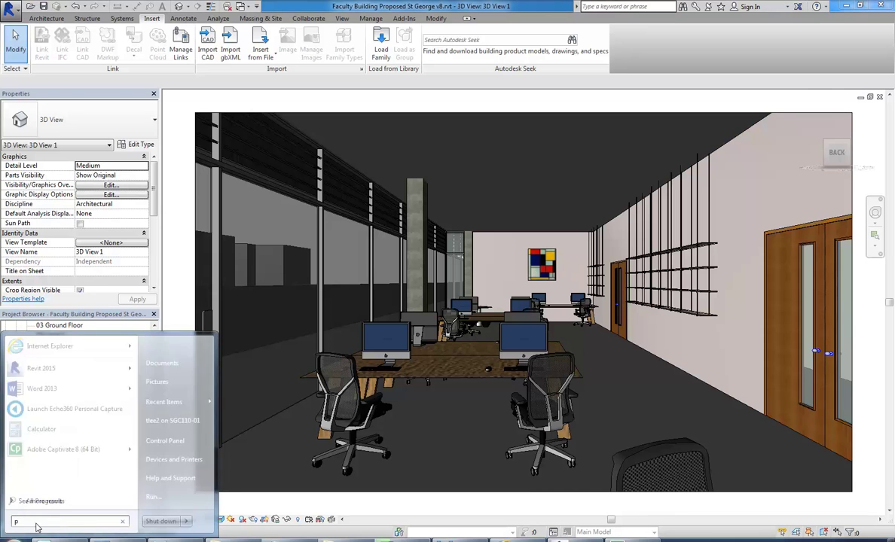
pyautogui.write('hoto')
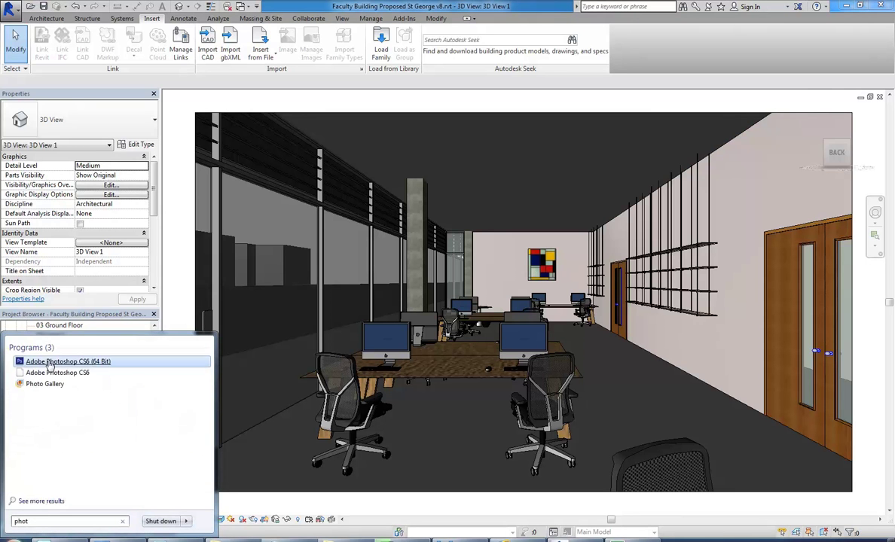
pyautogui.click(76, 405)
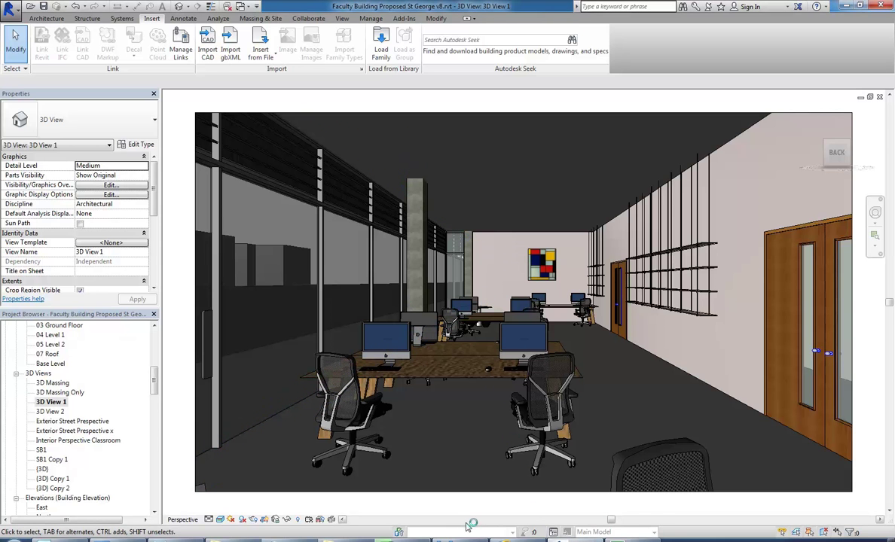
# Switch to Windows Photo Viewer, compare the night and daytime lounge interior renders, and resize the viewer to fill the screen
pyautogui.moveTo(463, 540)
pyautogui.click(460, 493)
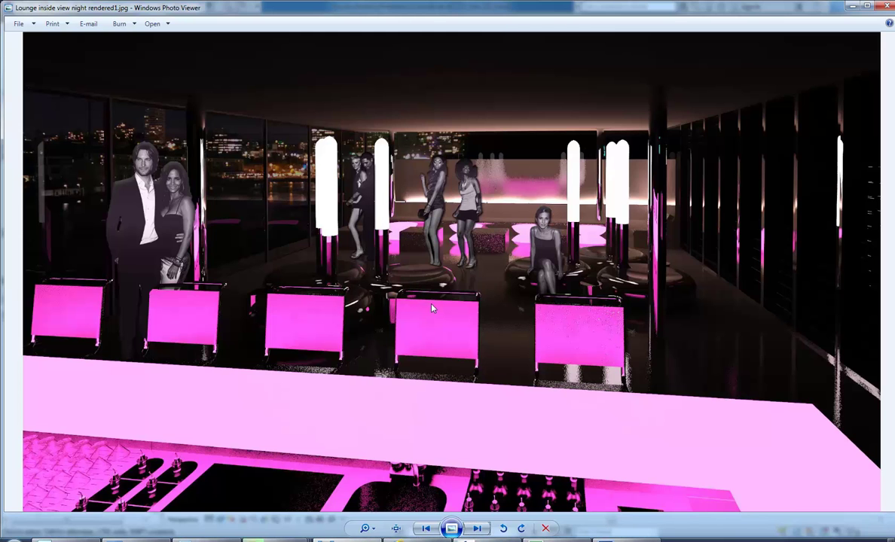
pyautogui.click(477, 528)
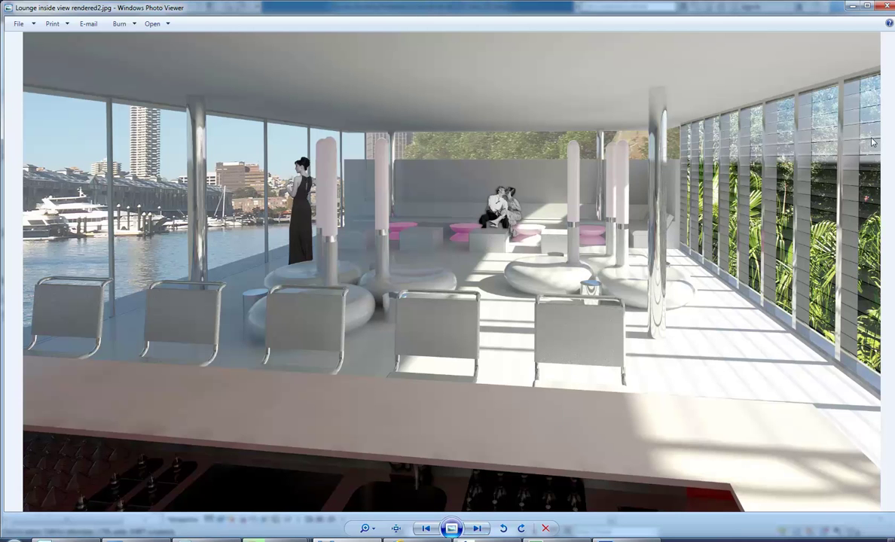
pyautogui.click(868, 8)
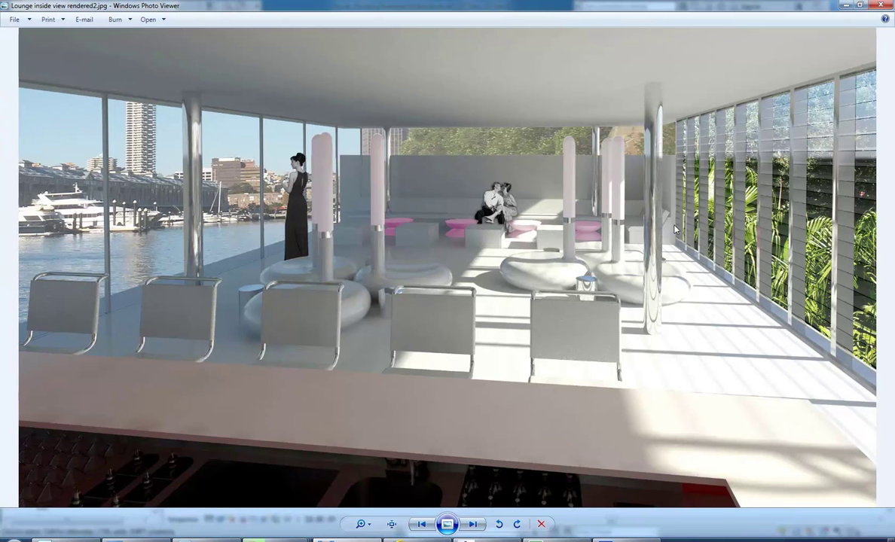
# Examine the remaining sample renders through p10 copy.tif for their lighting, materials, furniture and added people
pyautogui.click(472, 524)
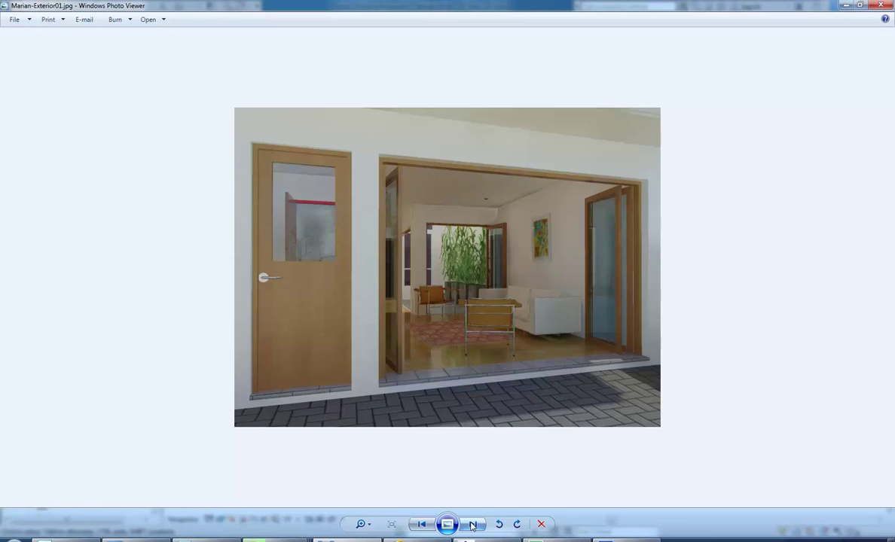
pyautogui.click(472, 524)
pyautogui.click(472, 524)
pyautogui.click(472, 524)
pyautogui.click(473, 524)
pyautogui.click(472, 524)
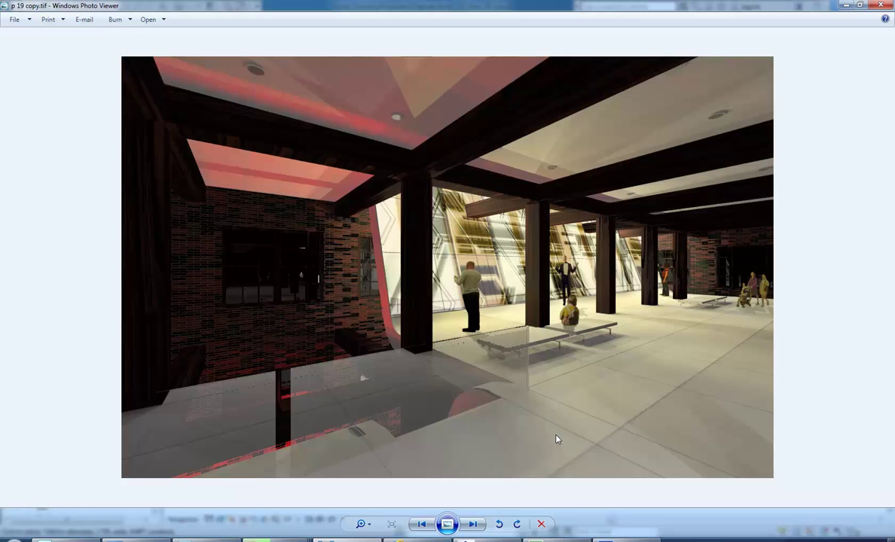
pyautogui.click(473, 525)
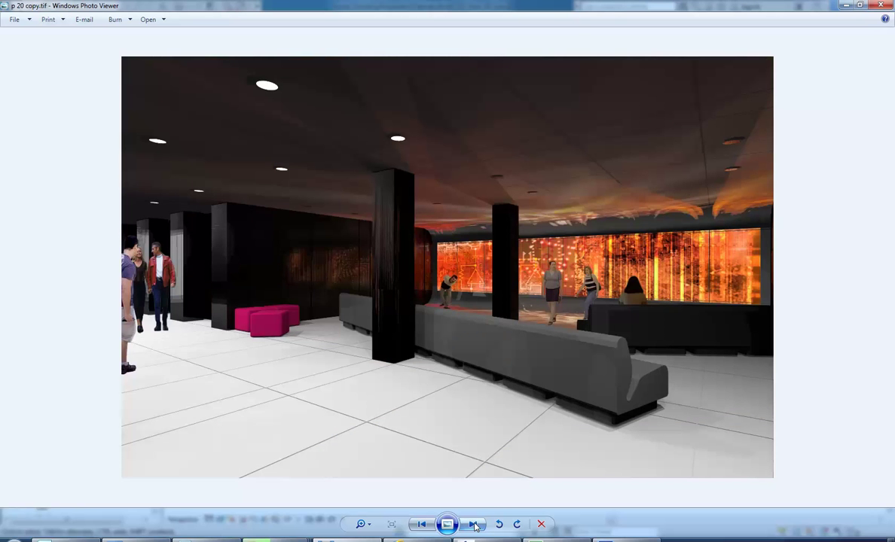
pyautogui.click(473, 525)
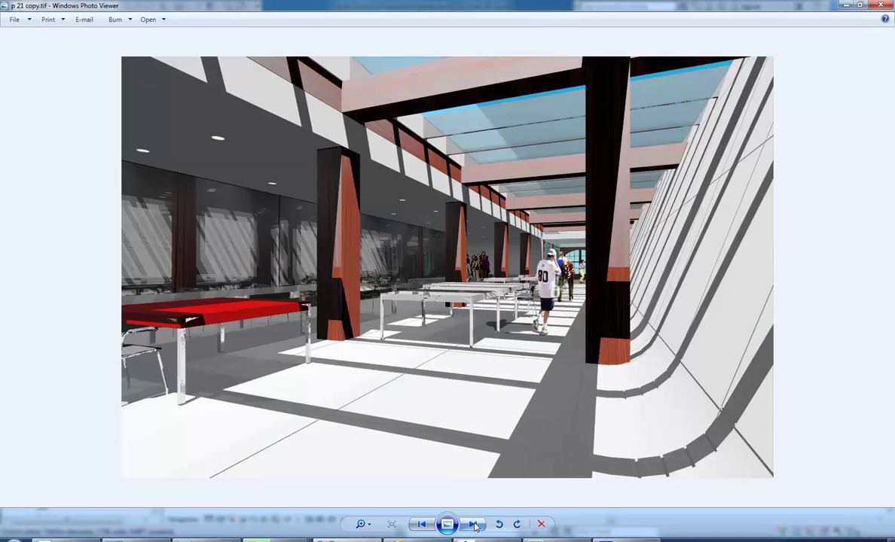
pyautogui.click(473, 524)
pyautogui.click(473, 524)
pyautogui.click(473, 525)
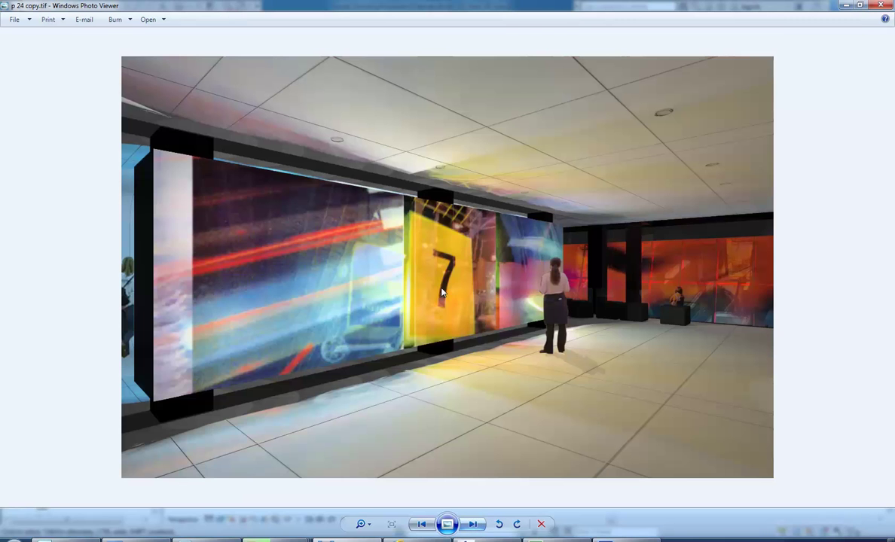
pyautogui.click(472, 526)
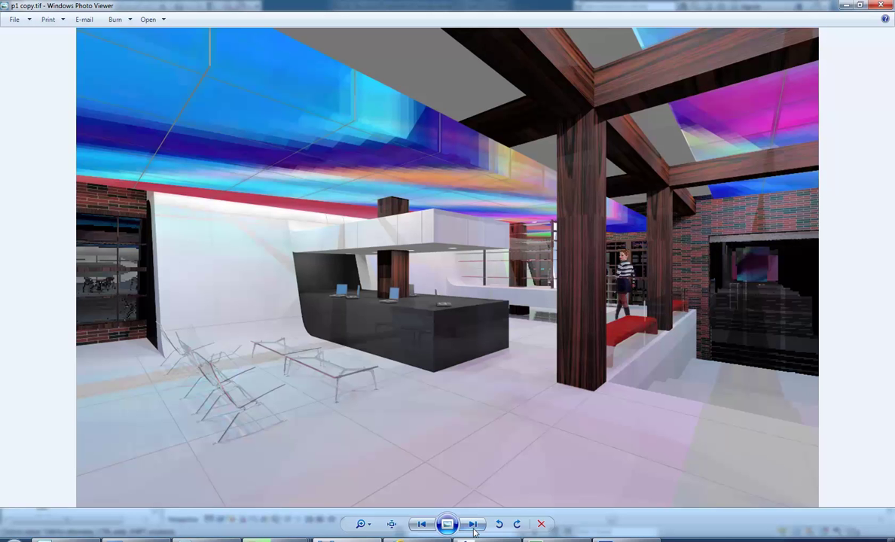
pyautogui.click(473, 525)
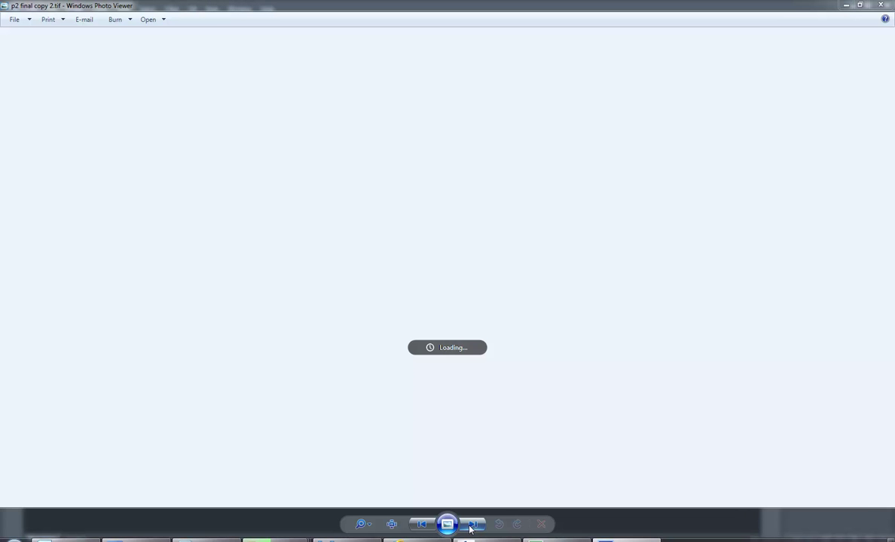
pyautogui.click(472, 525)
pyautogui.click(473, 525)
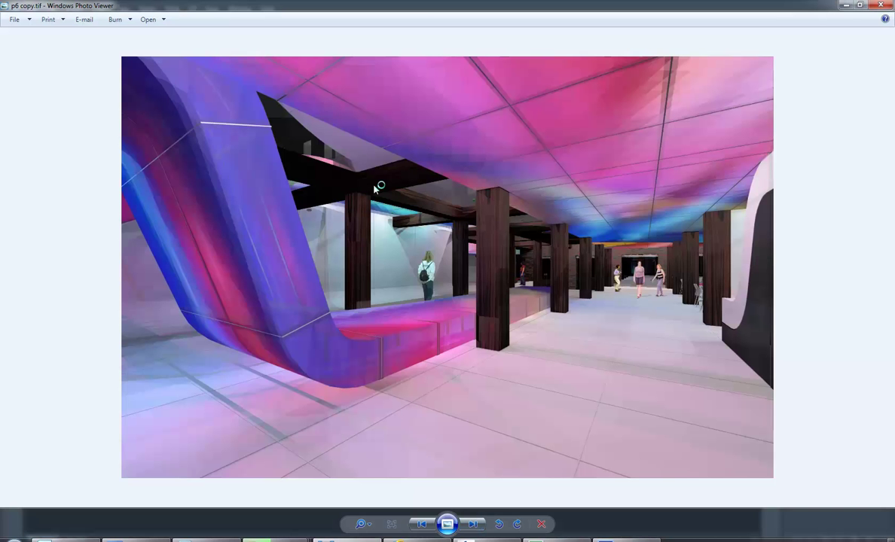
pyautogui.click(472, 527)
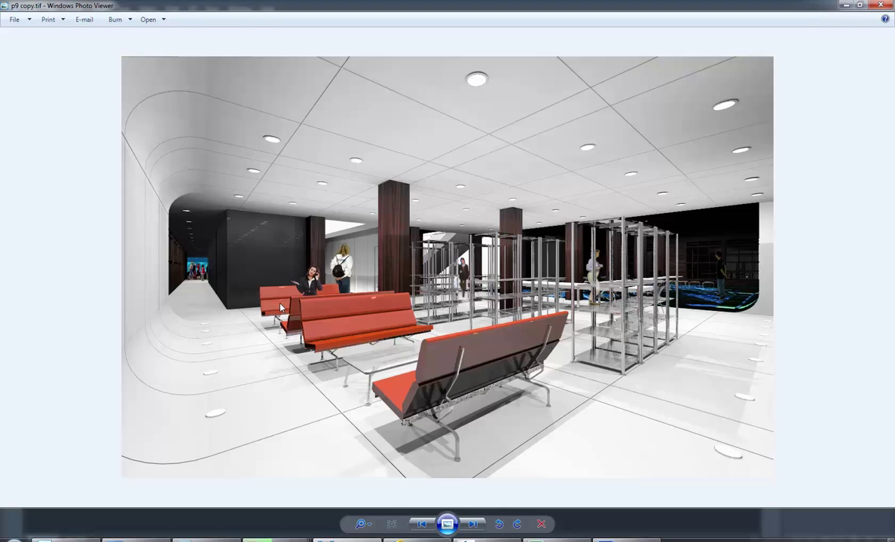
pyautogui.click(474, 525)
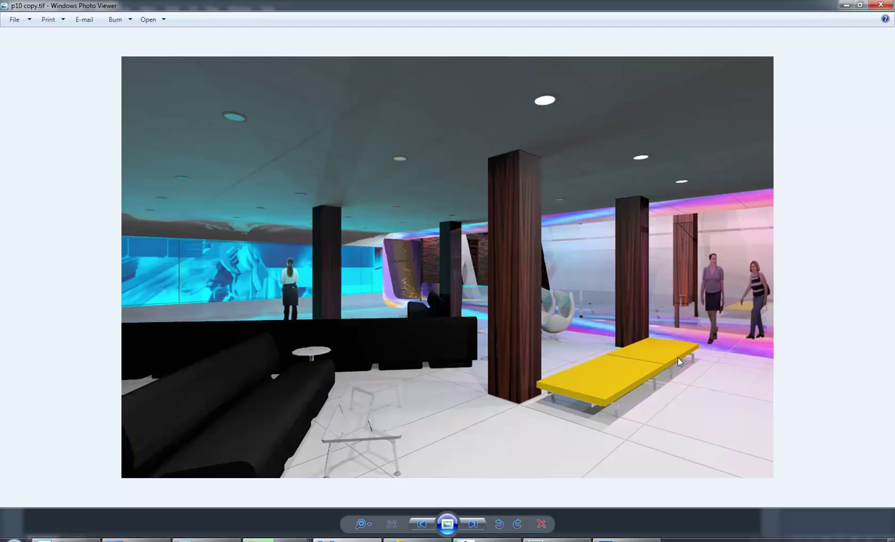
# Return to Revit's 3D View 1, set its rendering lighting scheme to Interior: Sun only, and render the view
pyautogui.click(627, 540)
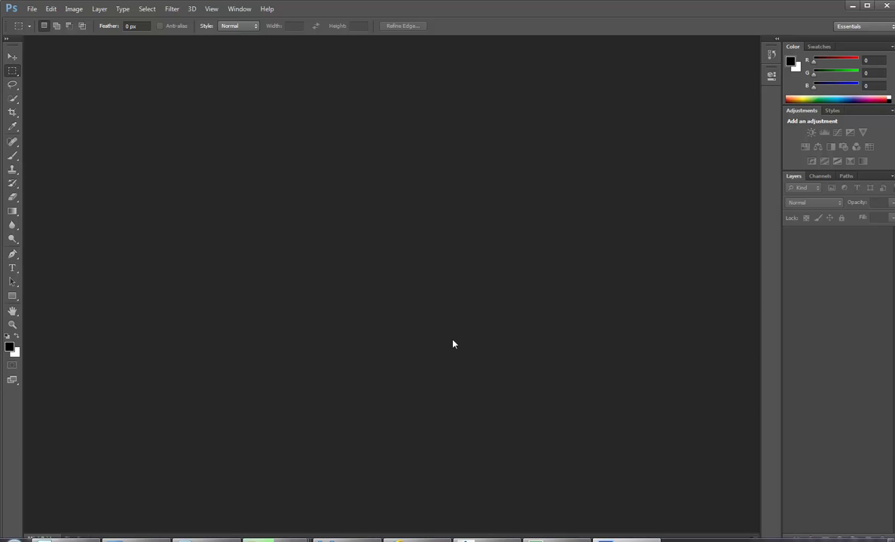
pyautogui.click(486, 539)
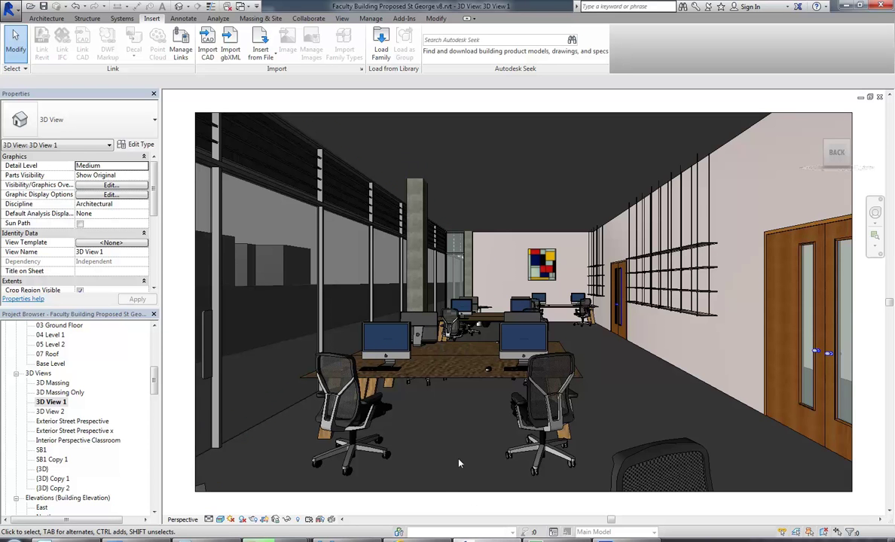
pyautogui.click(253, 520)
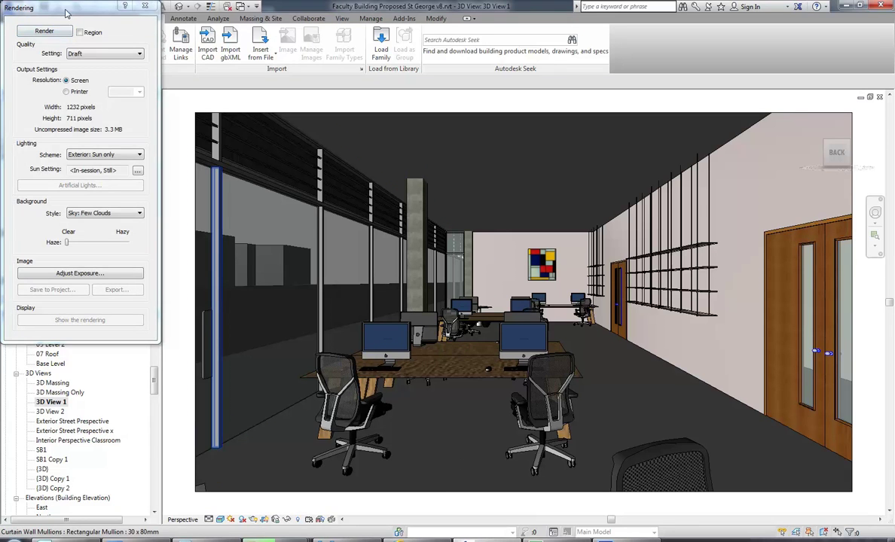
pyautogui.moveTo(61, 9); pyautogui.dragTo(113, 46)
pyautogui.click(151, 190)
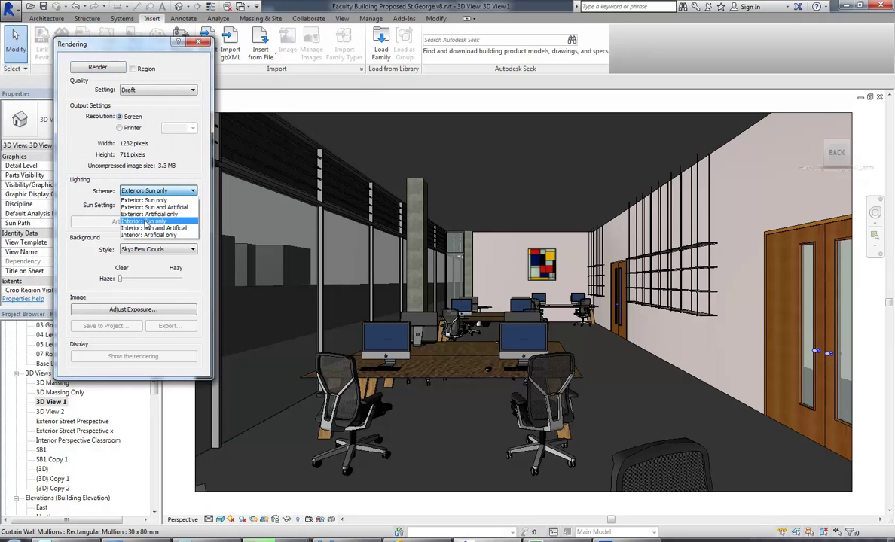
pyautogui.click(145, 220)
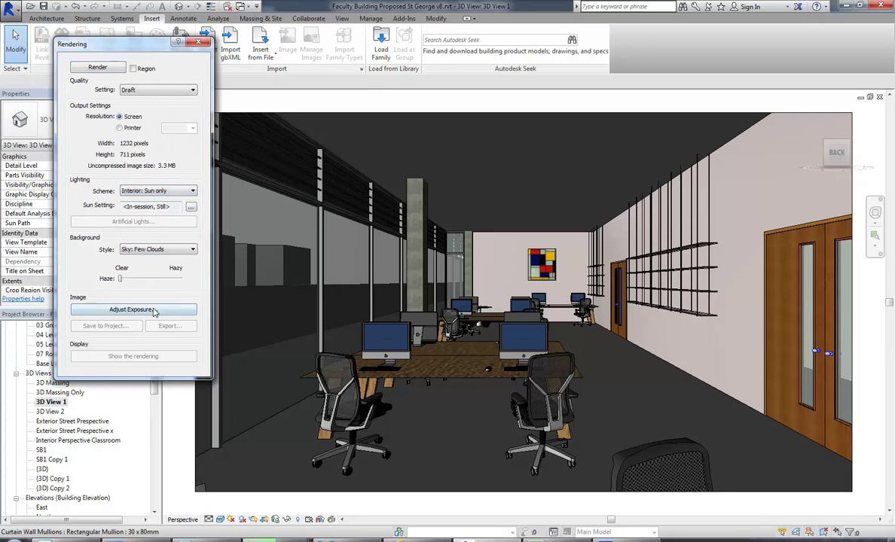
pyautogui.click(89, 72)
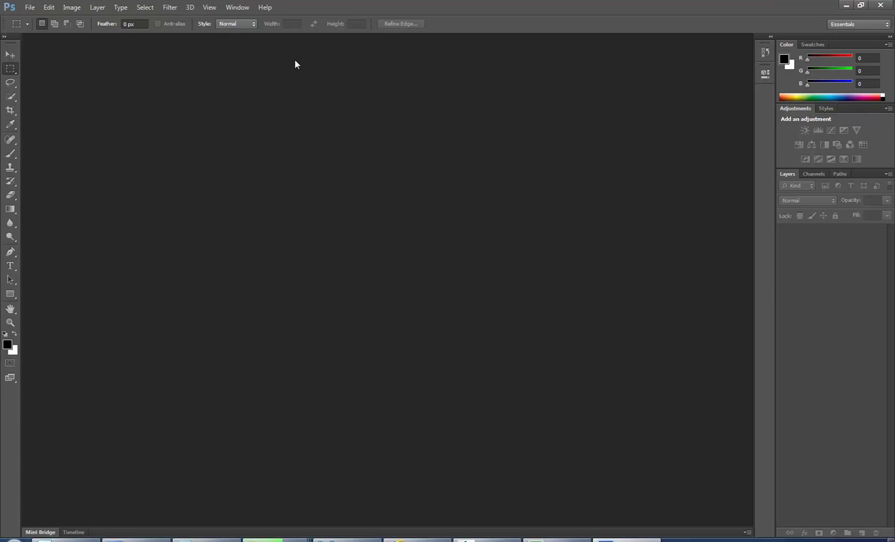
# Browse for an image to open in StudentResources (P:) > -- ARCHITECTURAL DRAFTING > 2nd Year FT Sem 2 > Material Images
pyautogui.click(30, 8)
pyautogui.click(37, 28)
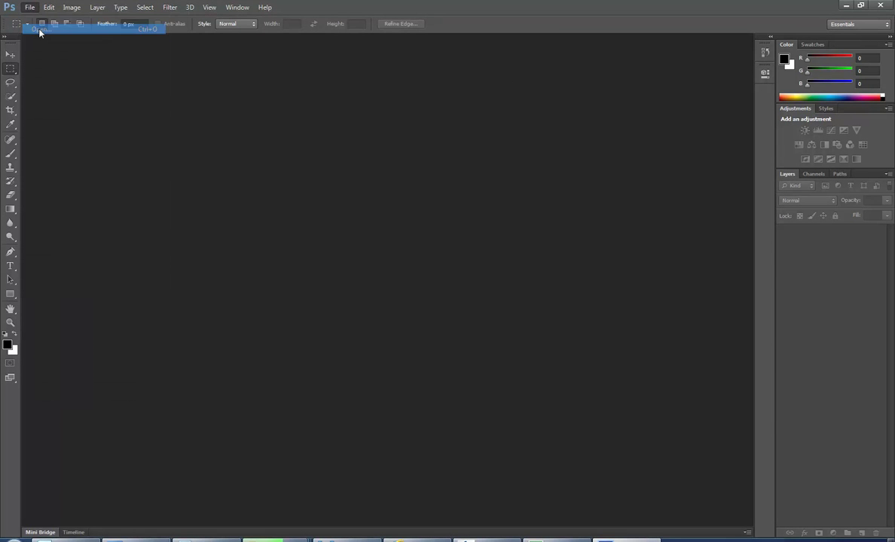
pyautogui.click(363, 69)
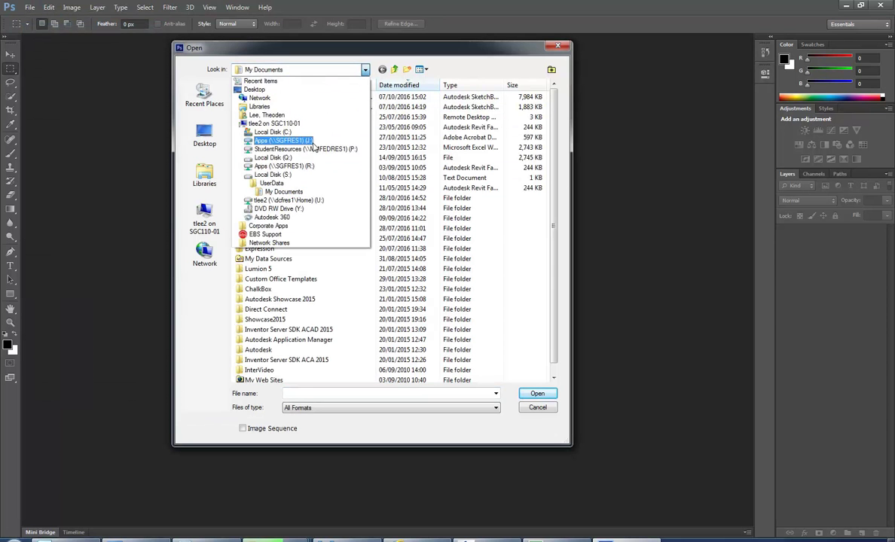
pyautogui.click(293, 140)
pyautogui.click(317, 68)
pyautogui.click(323, 148)
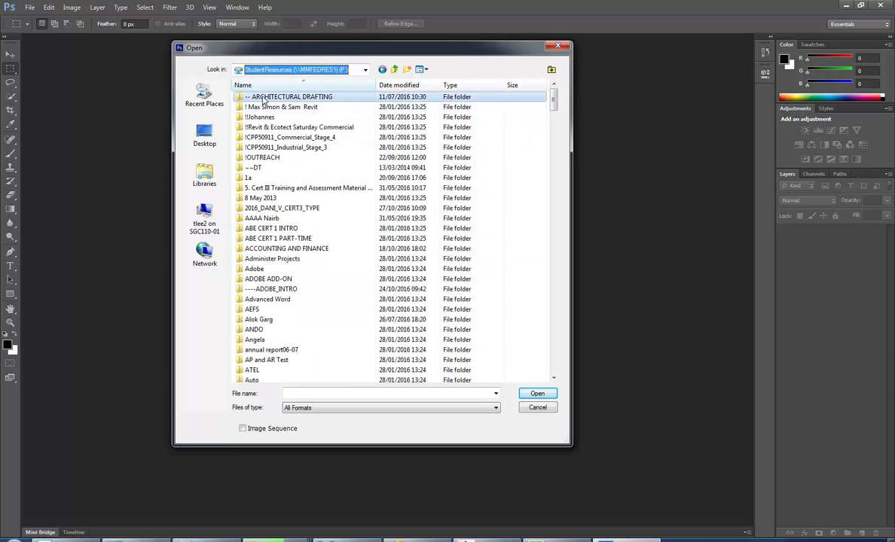
pyautogui.doubleClick(260, 96)
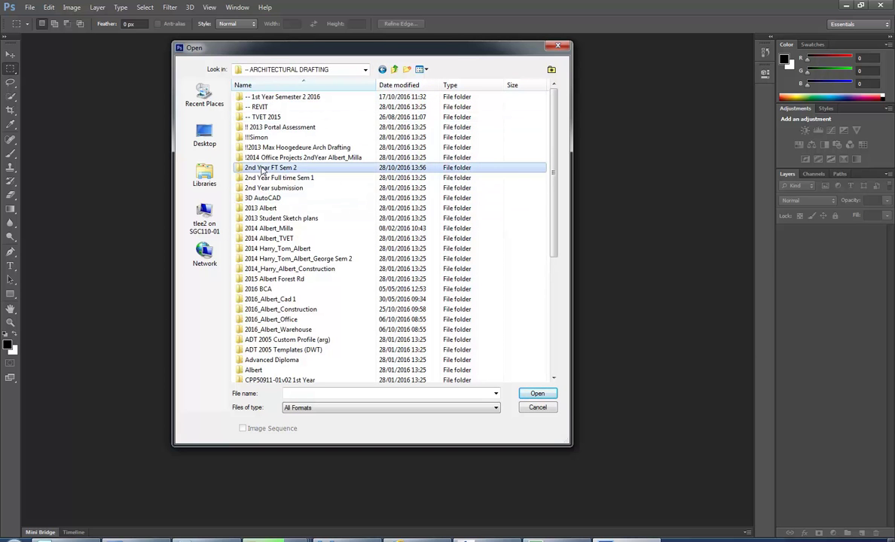
pyautogui.doubleClick(268, 165)
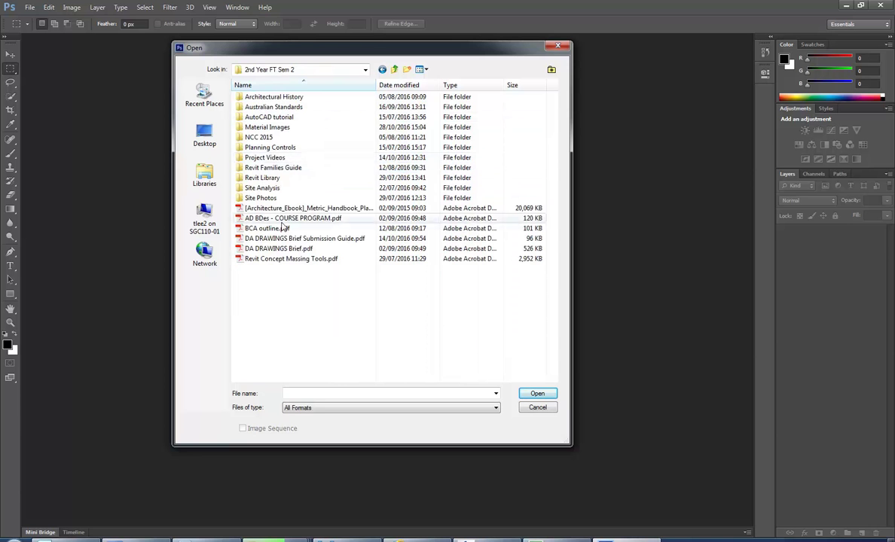
pyautogui.click(262, 128)
pyautogui.doubleClick(263, 128)
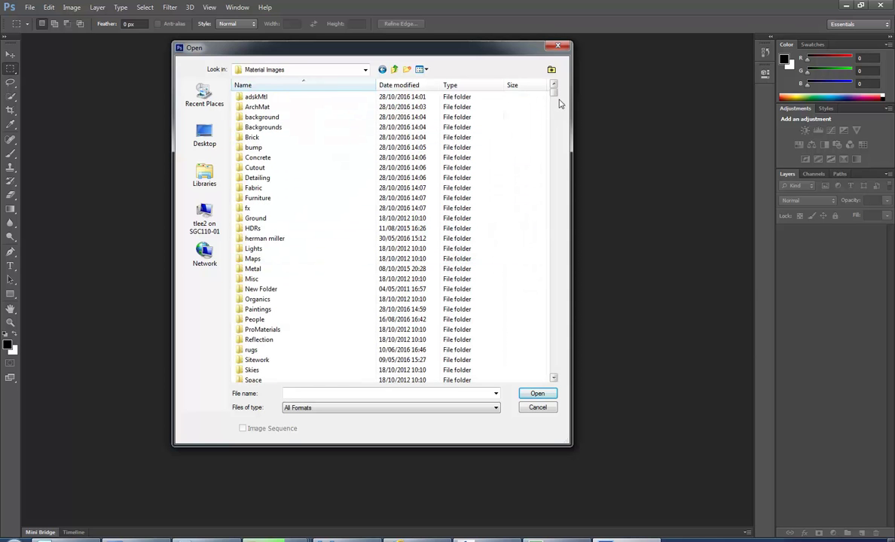
# Show the Material Images folder as large icons and open its People subfolder
pyautogui.click(424, 69)
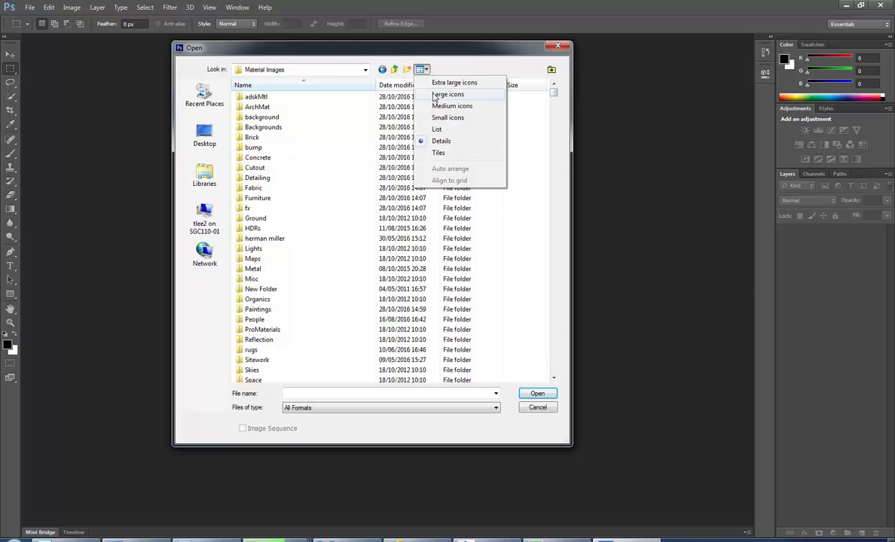
pyautogui.click(437, 95)
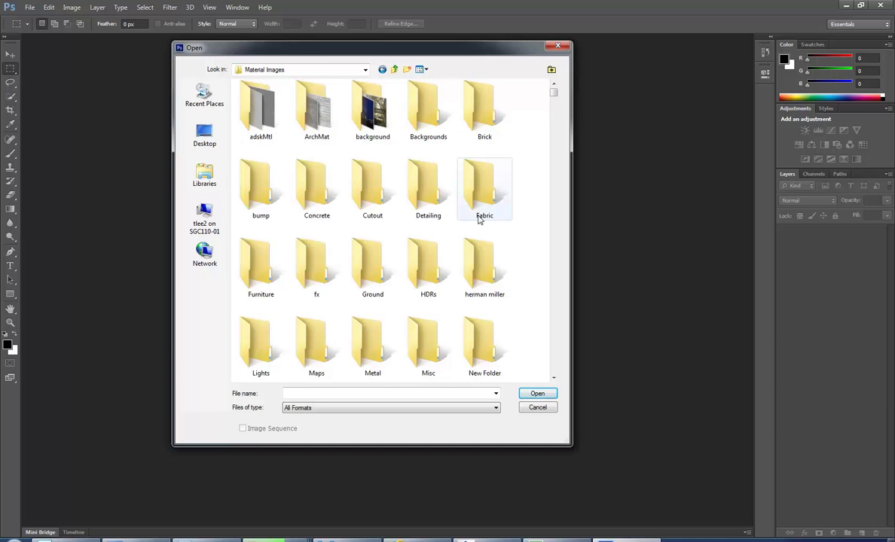
pyautogui.scroll(-5, 479, 218)
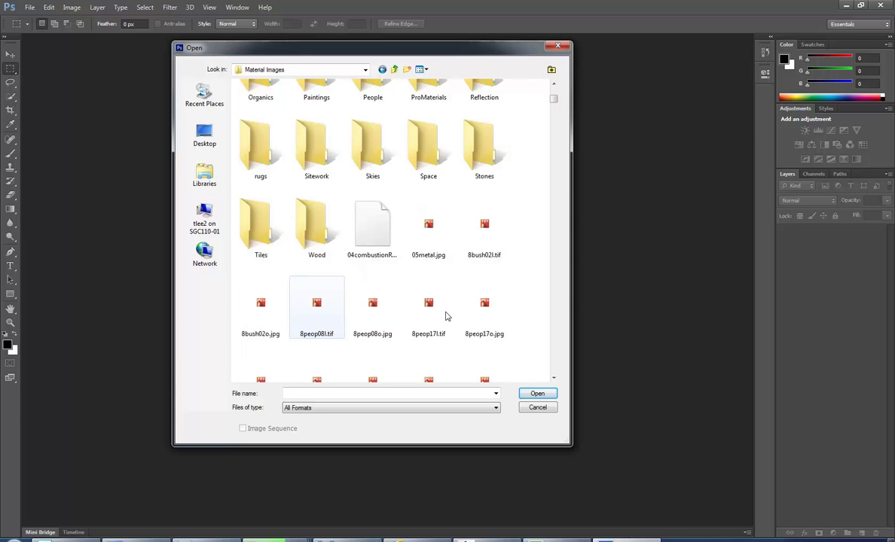
pyautogui.click(376, 309)
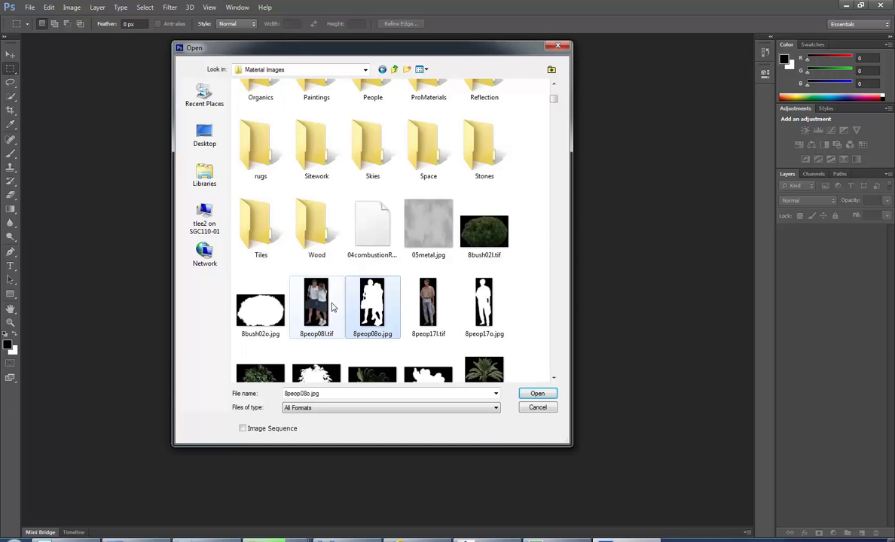
pyautogui.scroll(2, 357, 224)
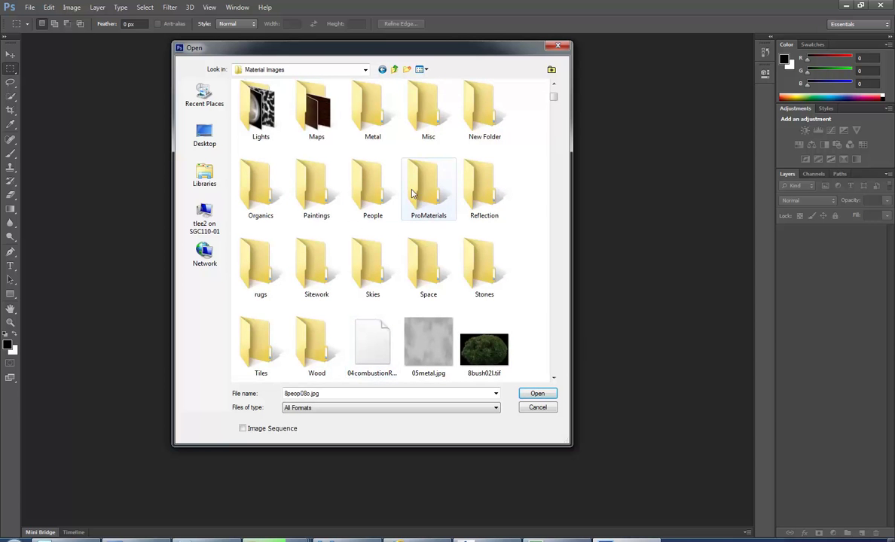
pyautogui.doubleClick(369, 190)
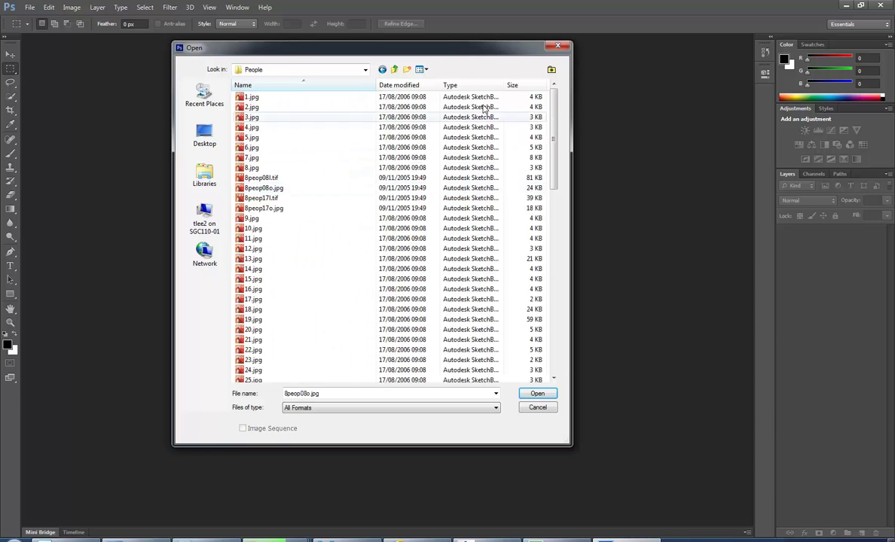
# Show the People folder as large icons and approve merging the Wood folder, applying the choice to all current items
pyautogui.click(425, 69)
pyautogui.click(444, 95)
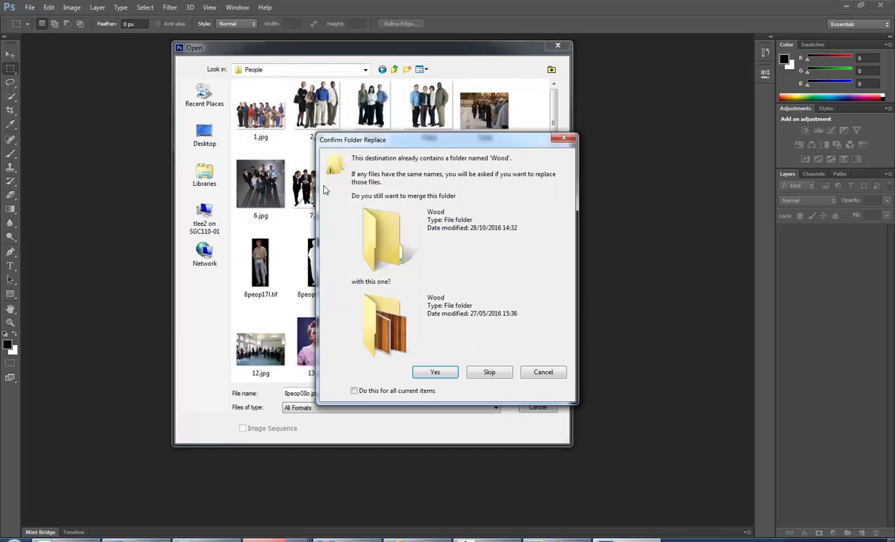
pyautogui.click(354, 390)
pyautogui.click(435, 372)
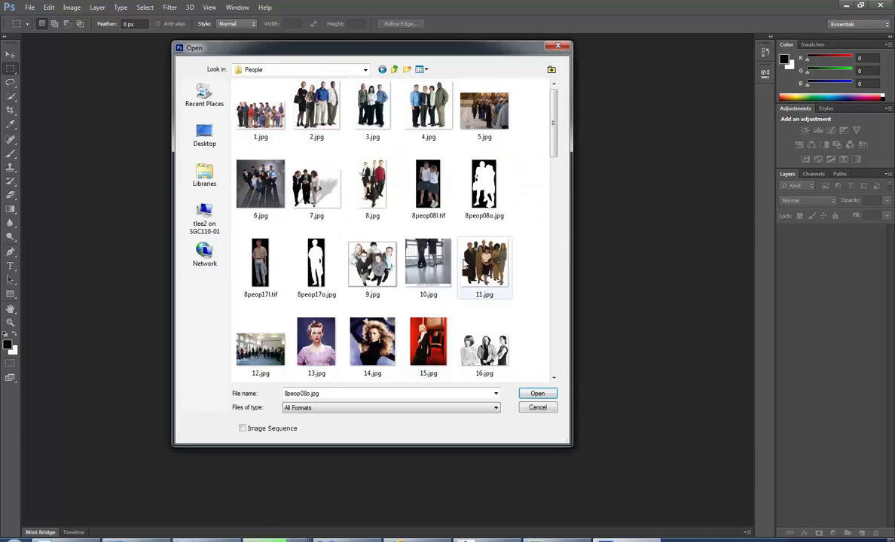
# Open the v1 PNG of the woman with headphones from the People folder
pyautogui.scroll(-3, 452, 248)
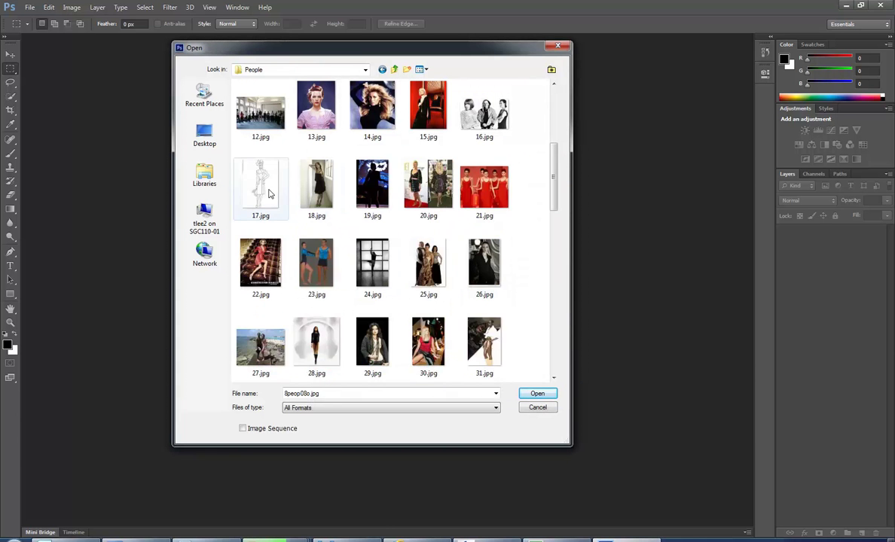
pyautogui.scroll(-4, 342, 237)
pyautogui.scroll(-3, 341, 238)
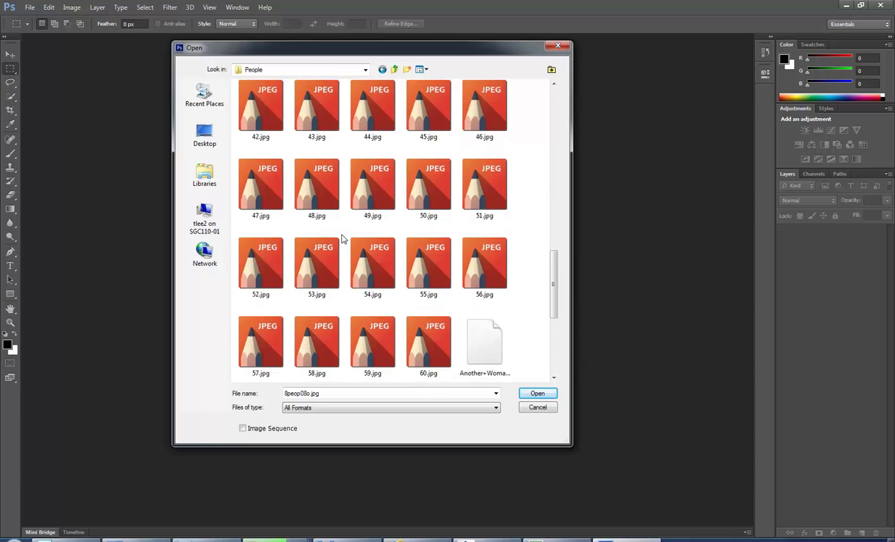
pyautogui.scroll(-2, 424, 301)
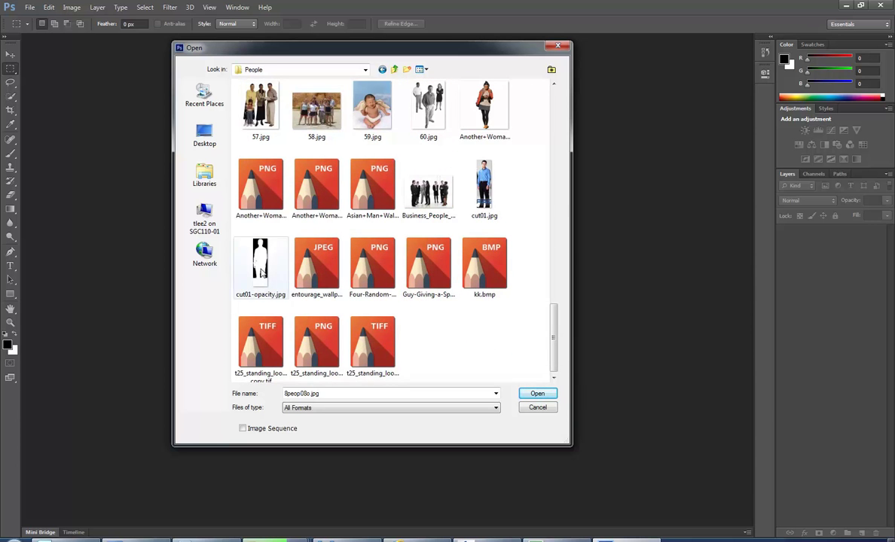
pyautogui.click(260, 182)
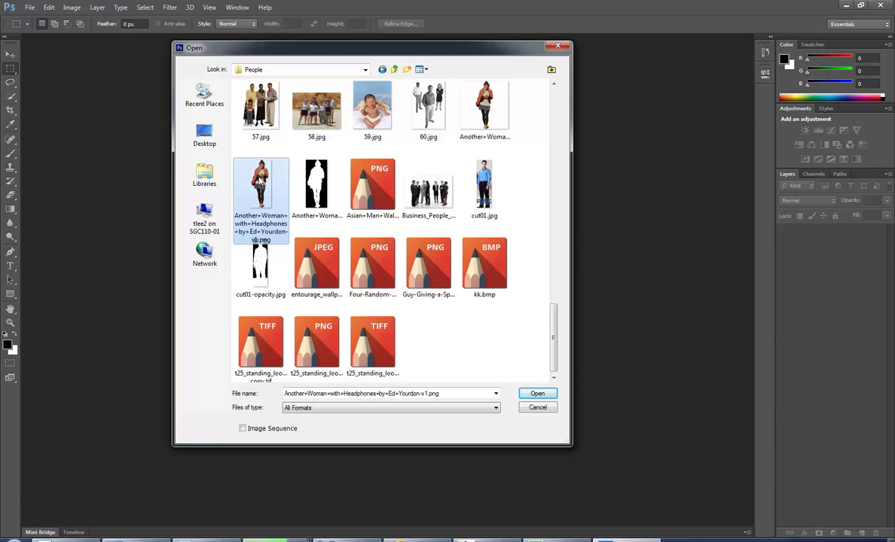
pyautogui.press('Left')
pyautogui.click(264, 192)
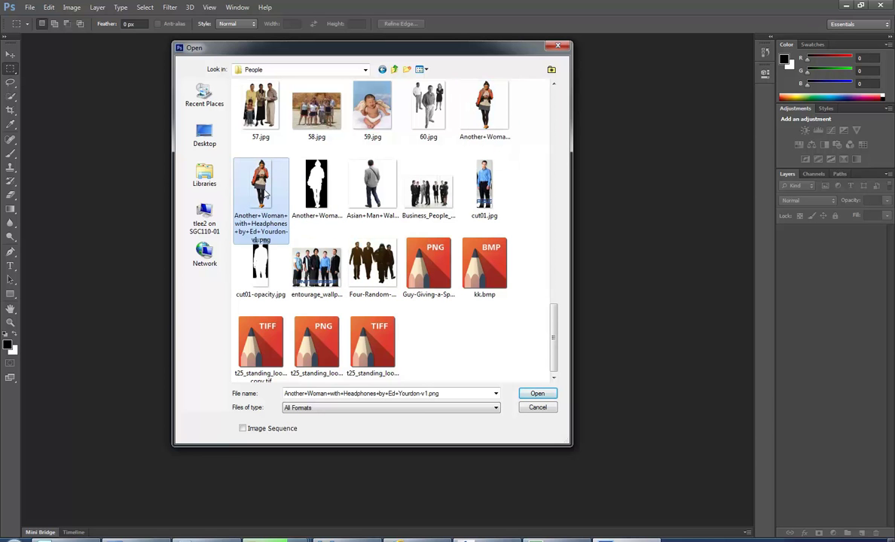
pyautogui.doubleClick(264, 193)
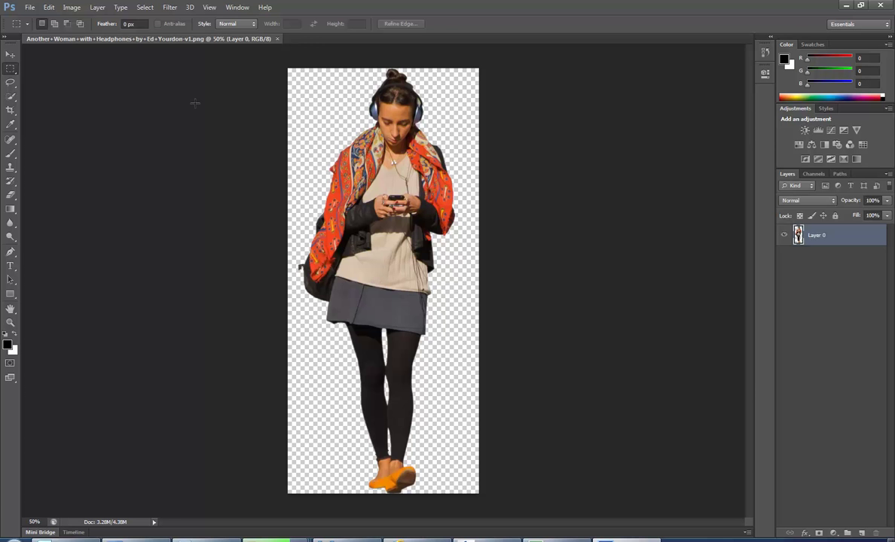
# Open the other PNG of the woman with headphones, the one without the v1 suffix, and close it again
pyautogui.click(29, 8)
pyautogui.click(41, 29)
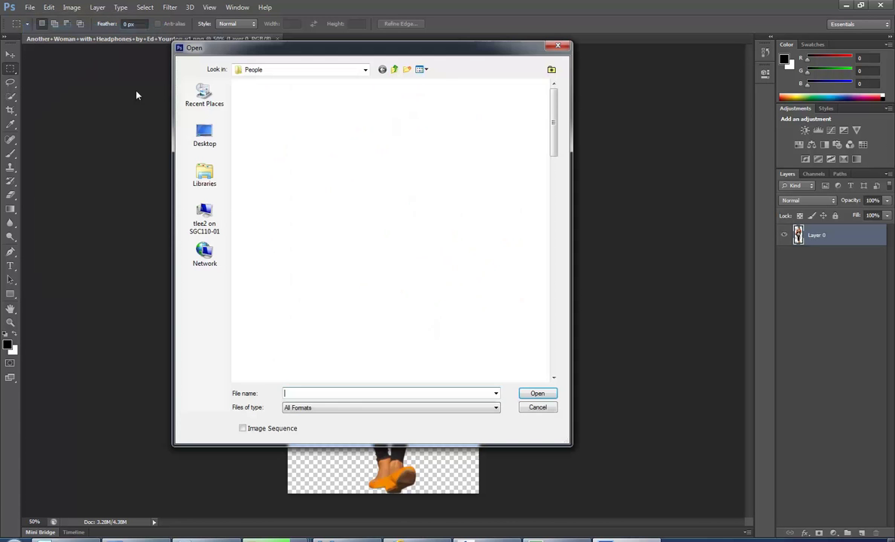
pyautogui.moveTo(554, 129); pyautogui.dragTo(555, 348)
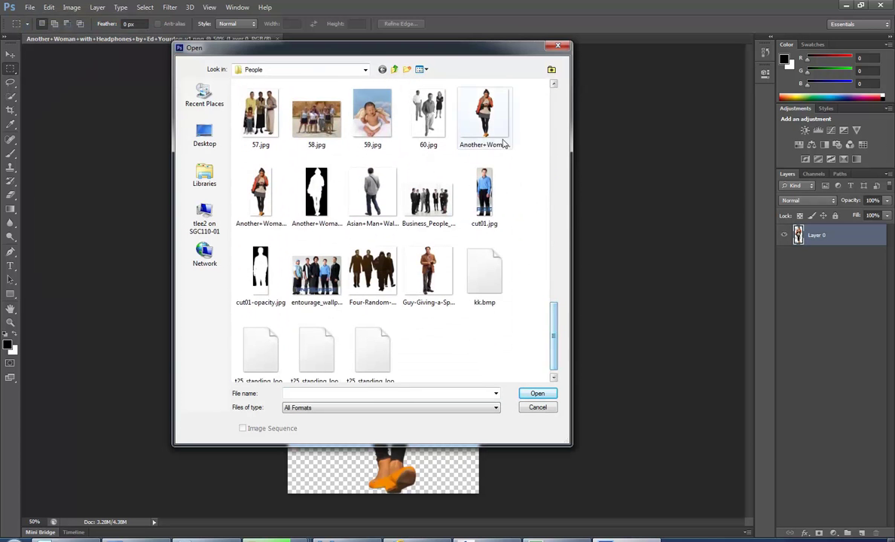
pyautogui.click(485, 129)
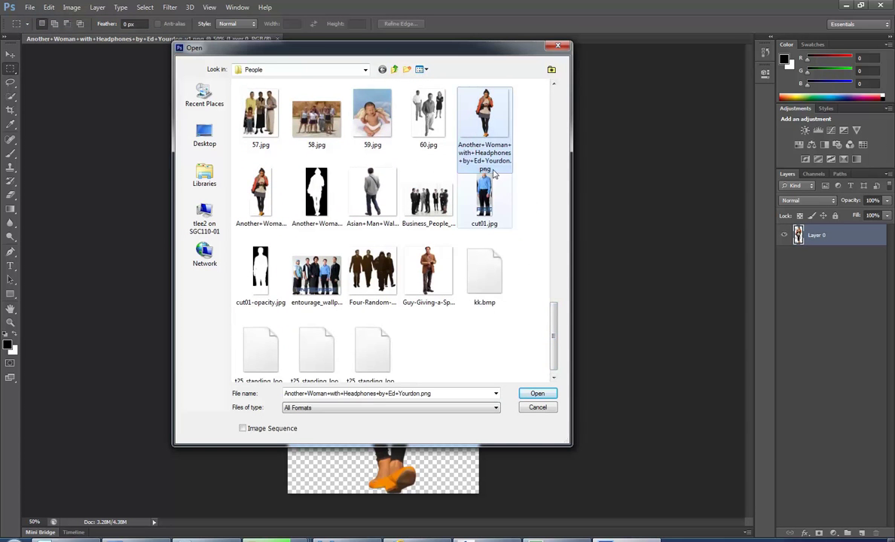
pyautogui.doubleClick(487, 120)
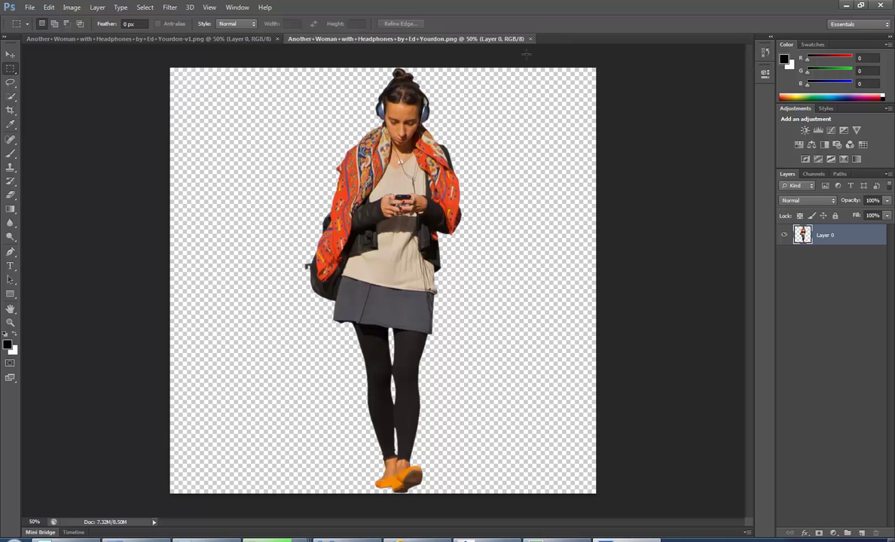
pyautogui.click(529, 38)
# Open the image 8peop08l.tif from the People folder
pyautogui.click(31, 7)
pyautogui.click(46, 30)
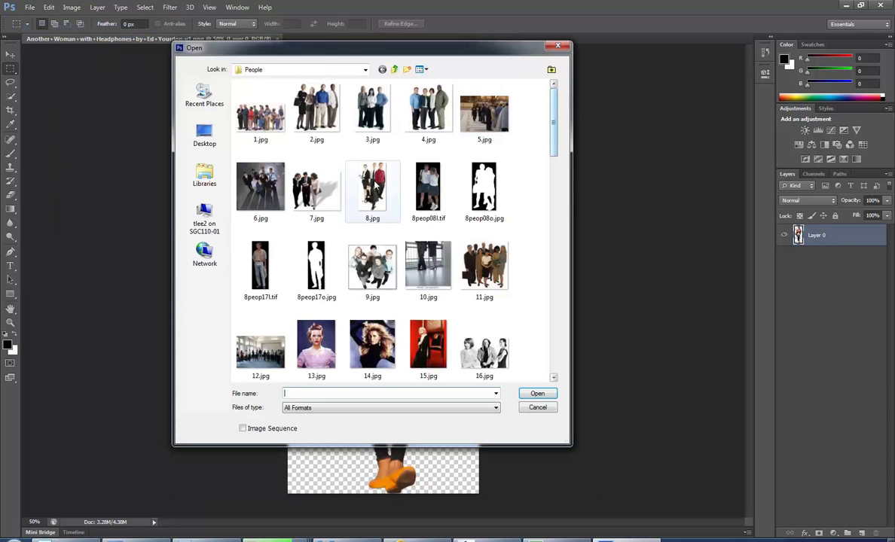
pyautogui.click(372, 188)
pyautogui.click(426, 188)
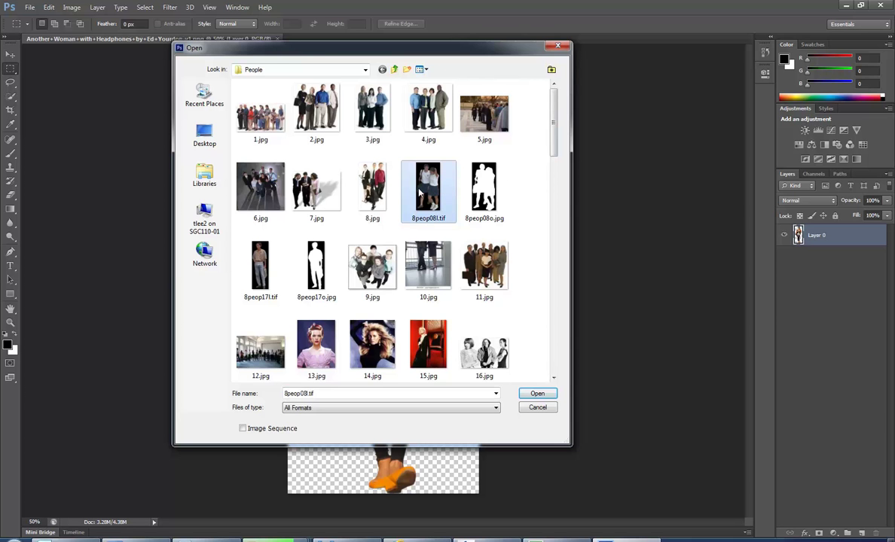
pyautogui.press('Escape')
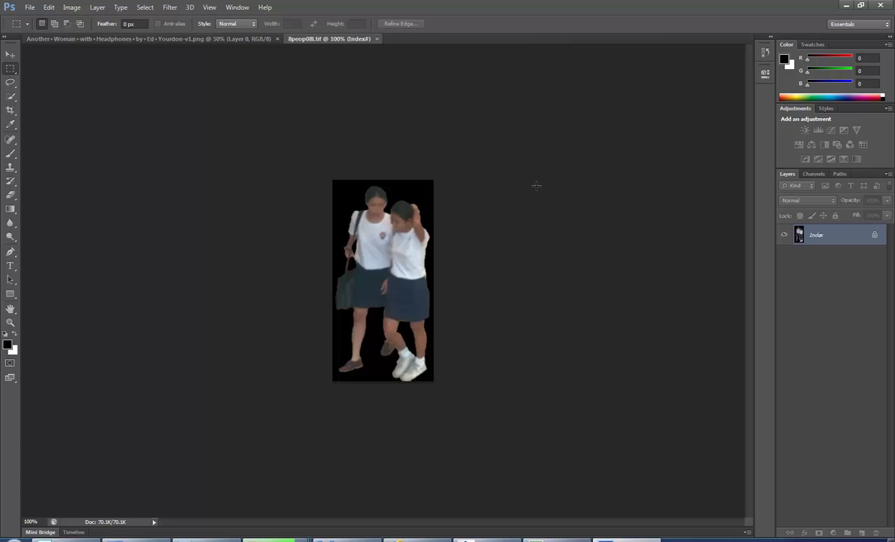
pyautogui.keyDown('alt'); pyautogui.scroll(5, 456, 197); pyautogui.keyUp('alt')
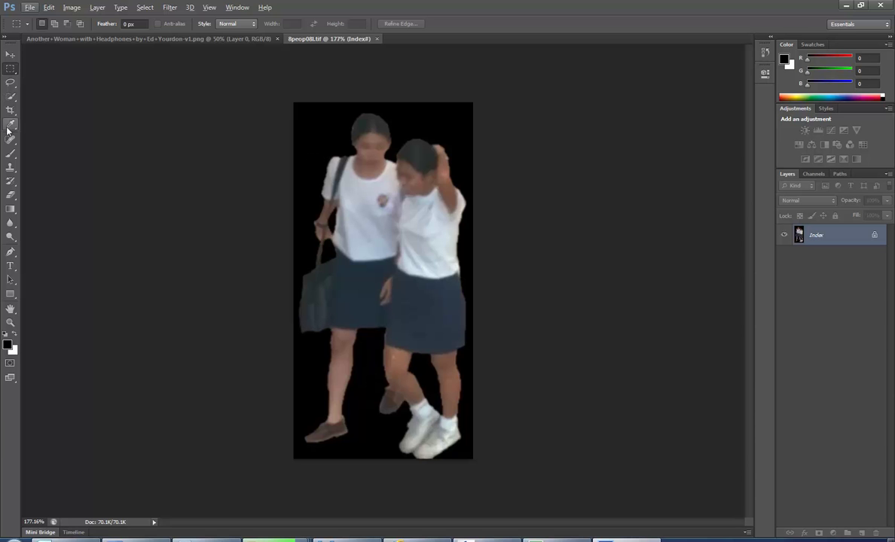
# Select the black background surrounding the two figures with the Magic Wand tool
pyautogui.click(10, 82)
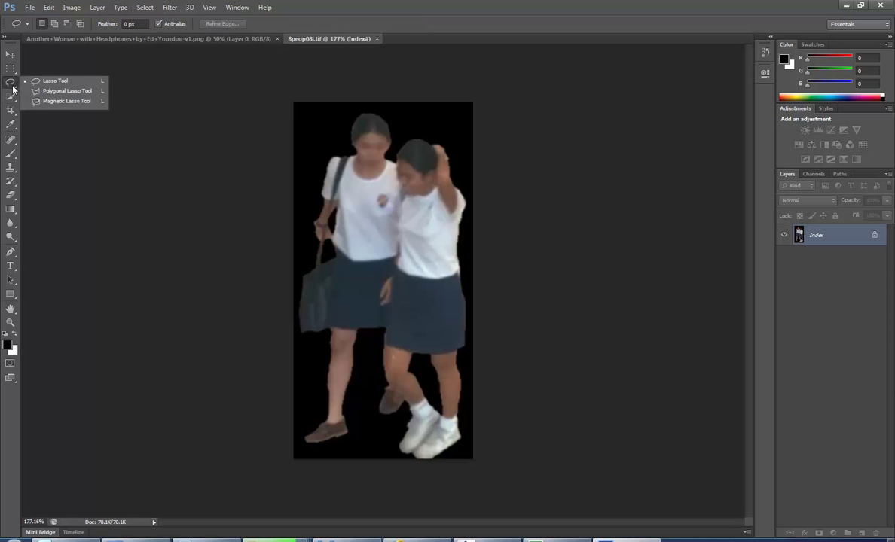
pyautogui.click(9, 100)
pyautogui.click(9, 99)
pyautogui.click(53, 106)
pyautogui.click(325, 134)
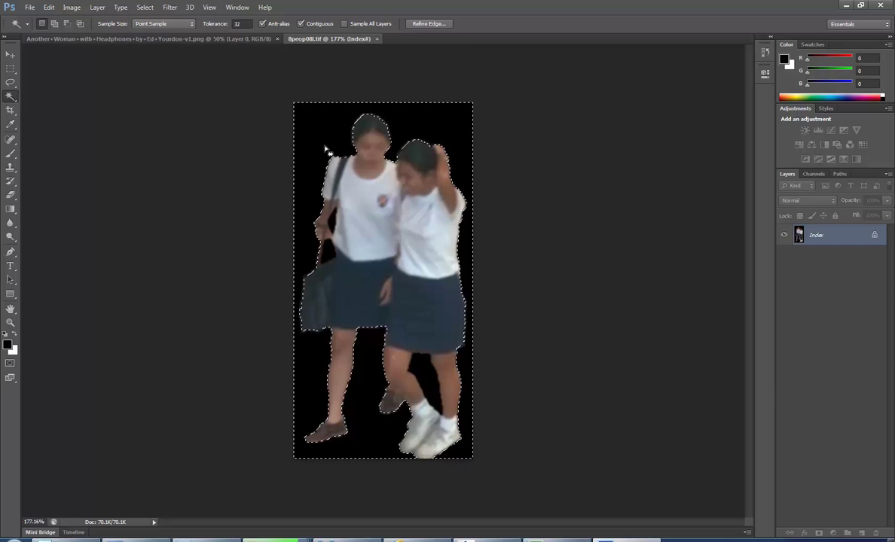
# Save the image as 8peop08l.psd in Photoshop format in the People folder
pyautogui.click(30, 9)
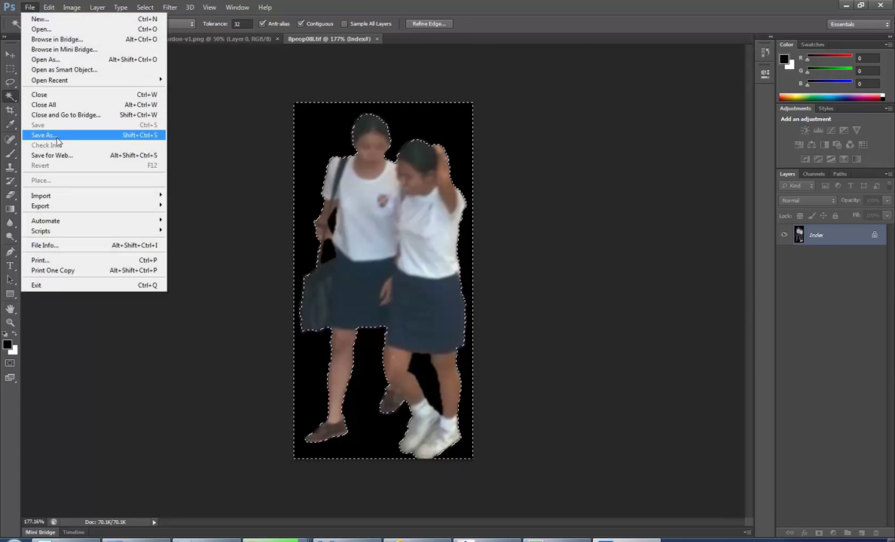
pyautogui.click(65, 135)
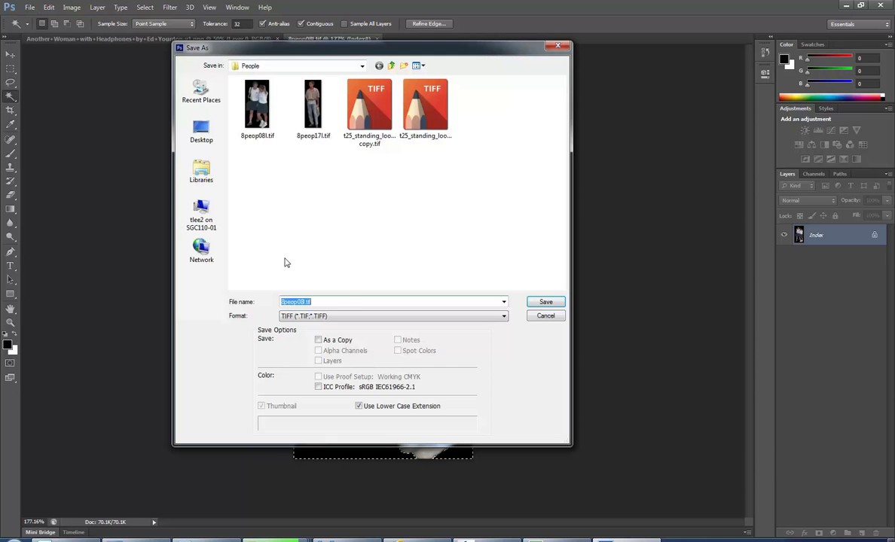
pyautogui.click(320, 316)
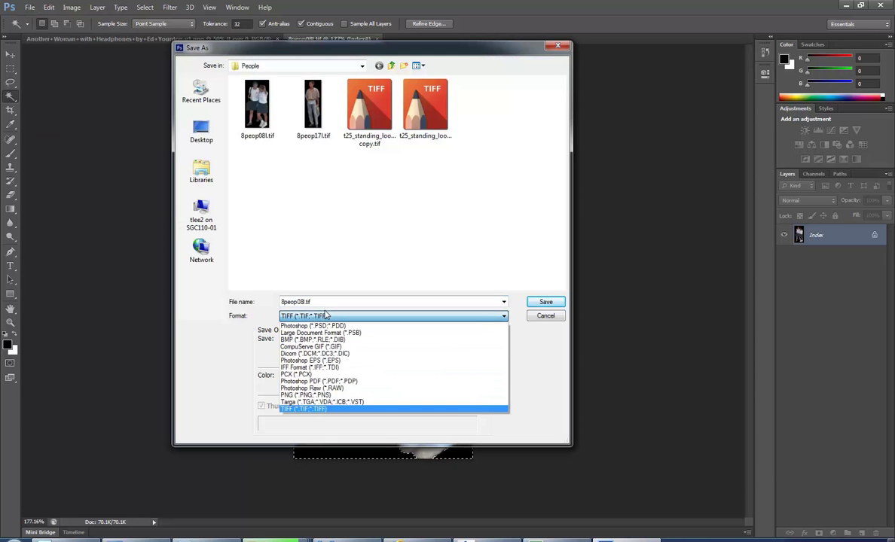
pyautogui.click(322, 325)
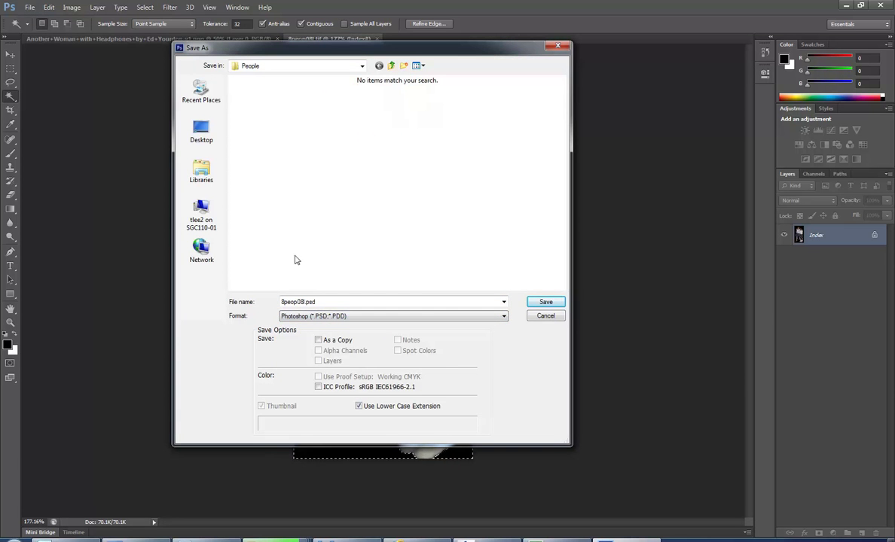
pyautogui.click(546, 302)
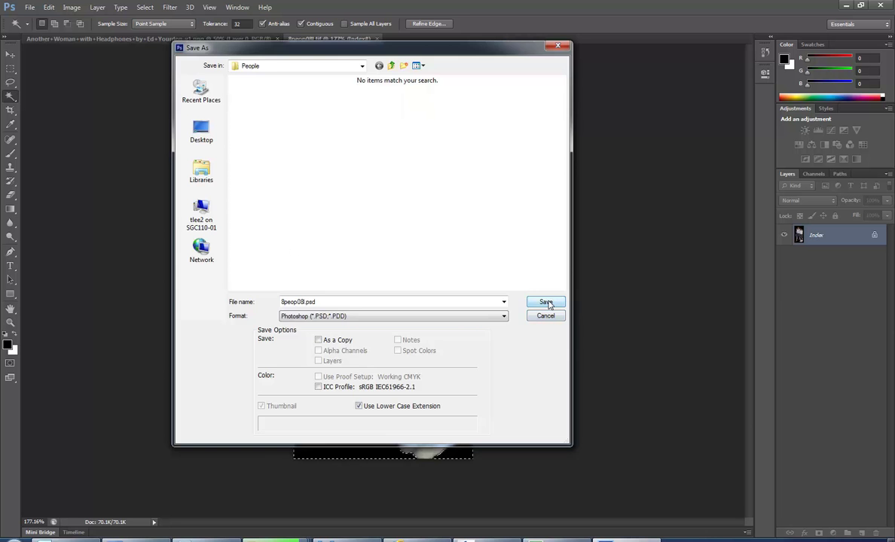
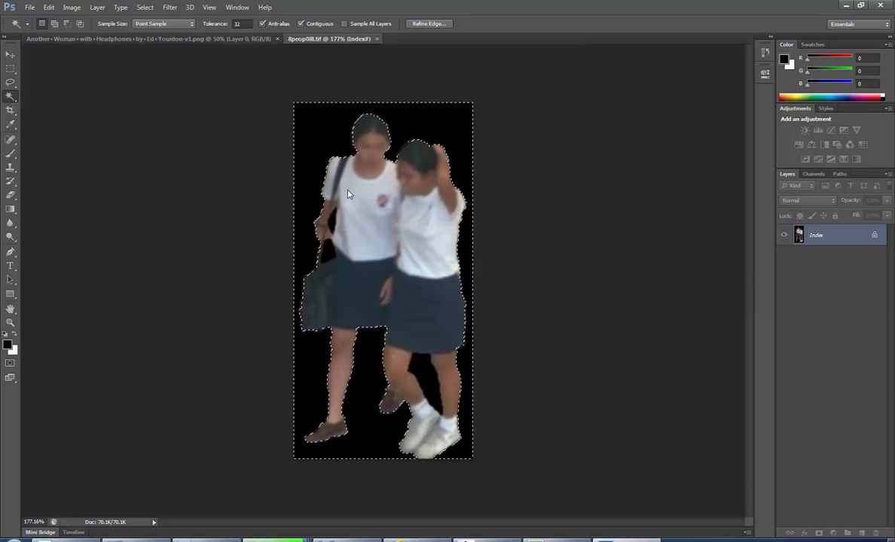
# Switch to Windows Photo Viewer and examine the example renderings from p10 copy.tif through to perspective section A copy.tif
pyautogui.hotkey('alt', 'Tab')
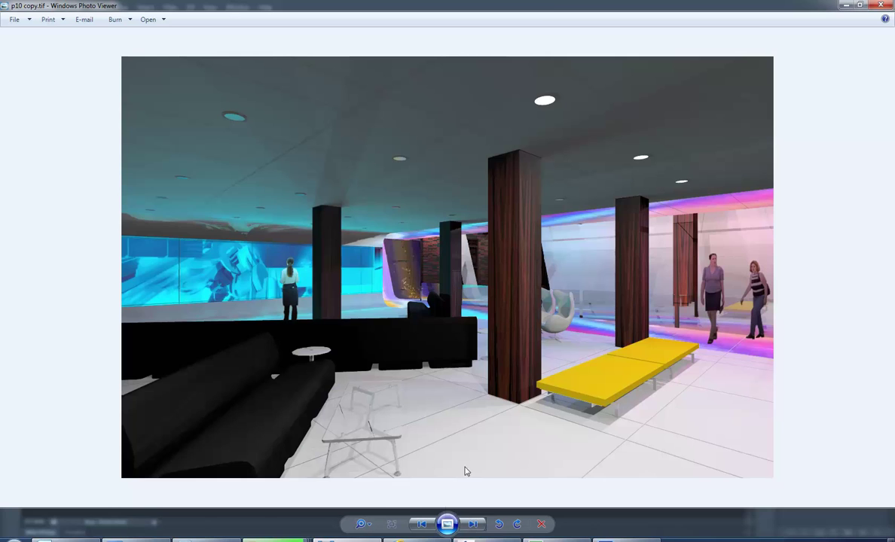
pyautogui.click(473, 525)
pyautogui.click(473, 524)
pyautogui.click(473, 525)
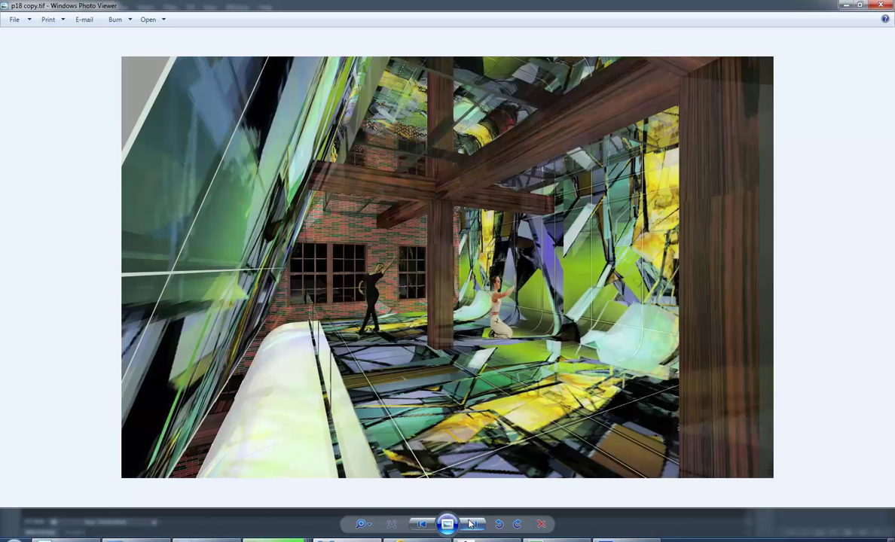
pyautogui.click(473, 525)
pyautogui.click(472, 525)
pyautogui.click(472, 525)
pyautogui.click(472, 525)
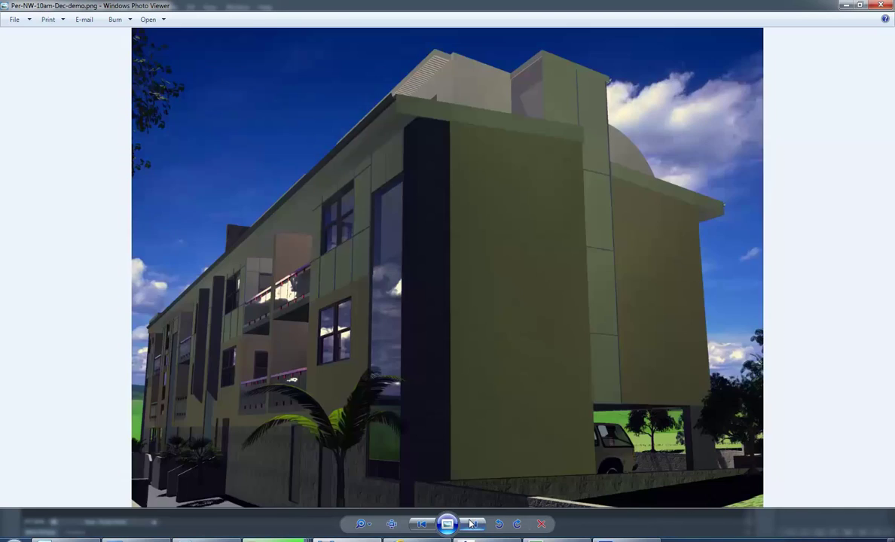
pyautogui.click(472, 525)
pyautogui.click(472, 525)
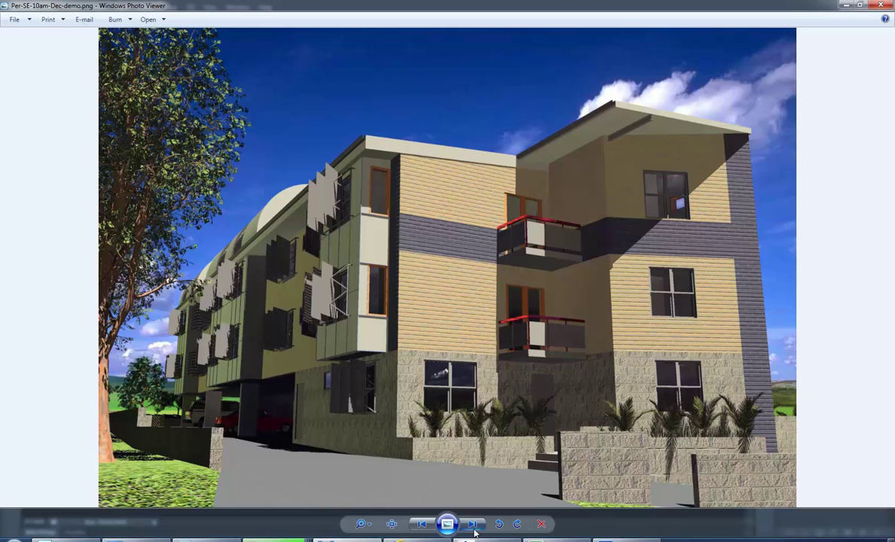
pyautogui.click(472, 525)
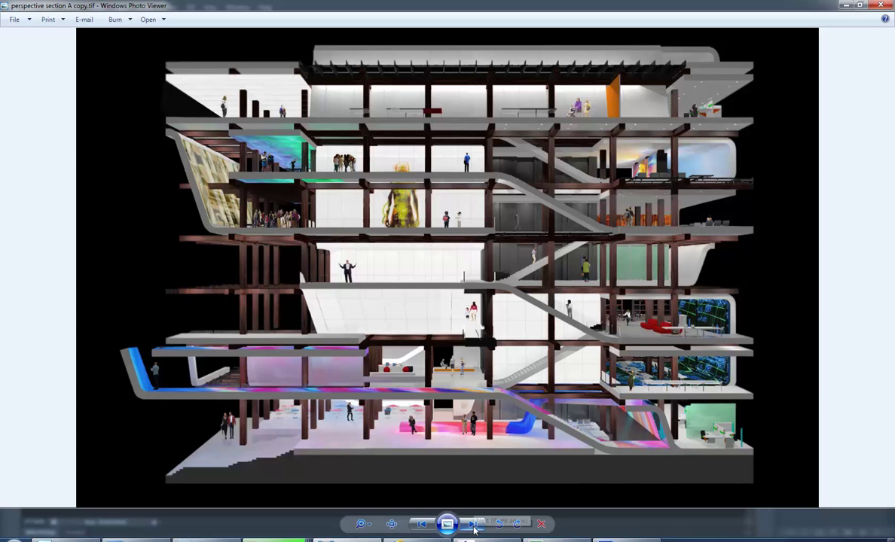
# Examine the following example images past SpicerSt-Prop.png up to veiw 33.tif
pyautogui.click(472, 525)
pyautogui.click(472, 525)
pyautogui.click(472, 525)
pyautogui.click(472, 524)
pyautogui.click(472, 525)
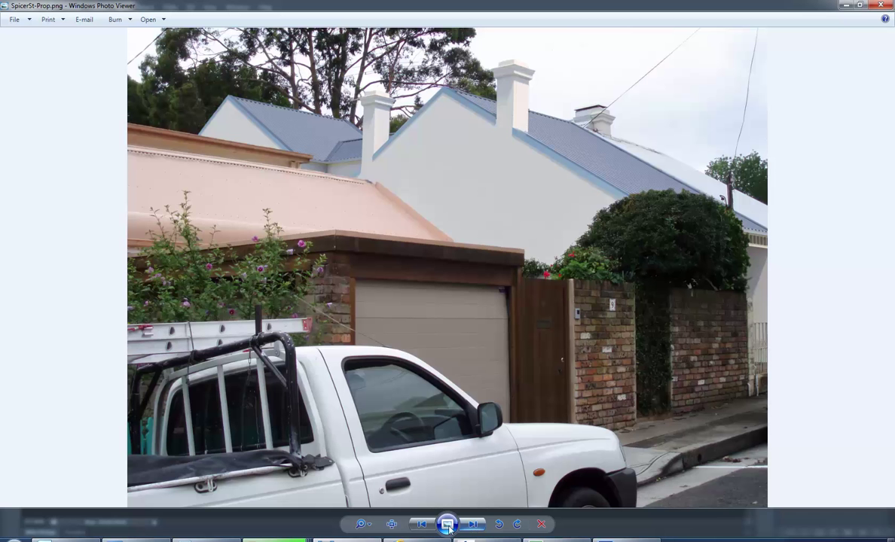
pyautogui.click(422, 527)
pyautogui.click(471, 527)
pyautogui.click(471, 527)
pyautogui.click(471, 527)
pyautogui.click(471, 526)
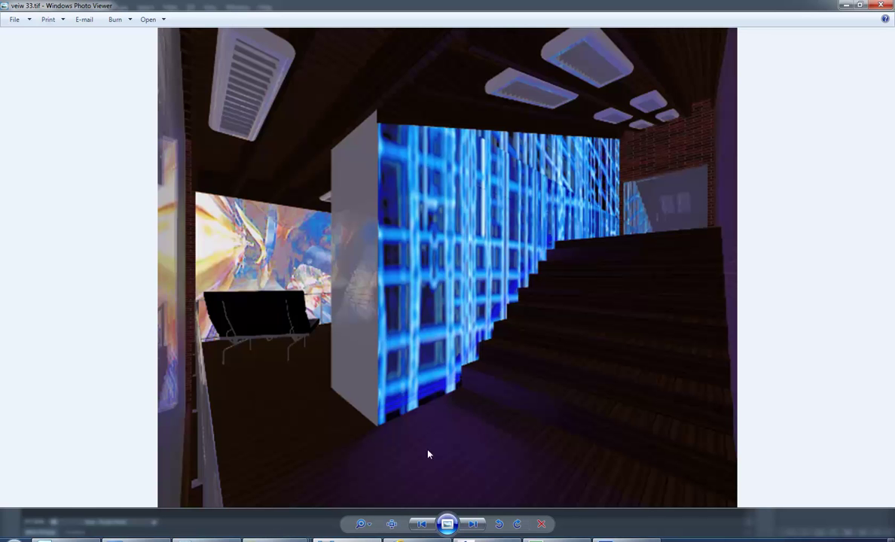
# Examine the remaining interior renderings from view 3.tif to walls dulux 5.tif, and return to Photoshop
pyautogui.click(472, 524)
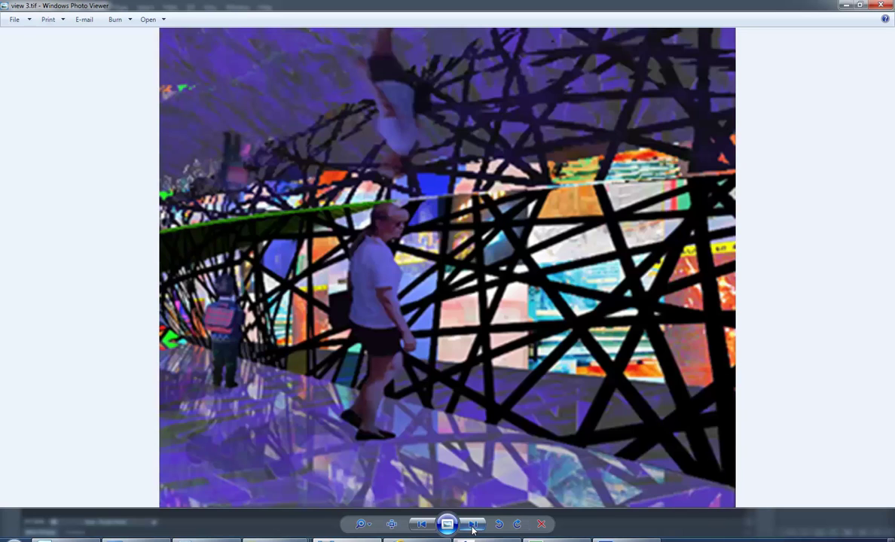
pyautogui.click(473, 526)
pyautogui.click(472, 526)
pyautogui.click(472, 526)
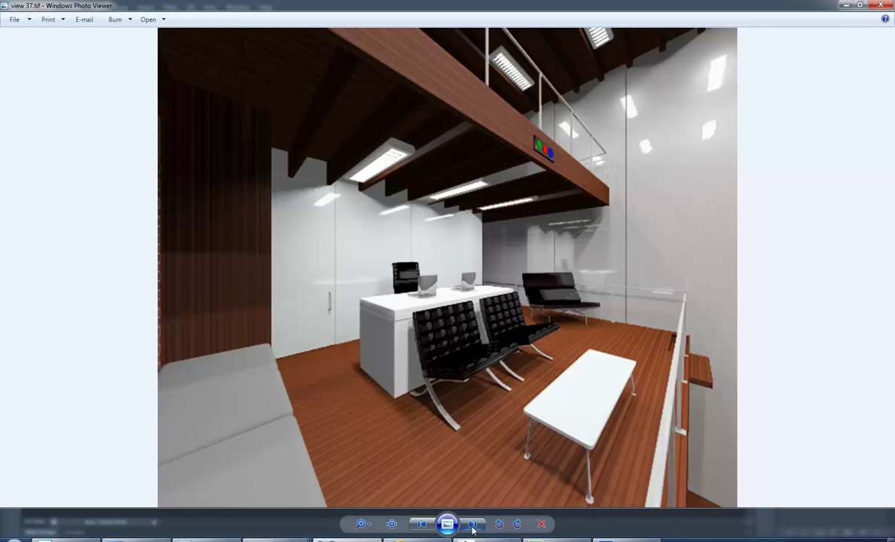
pyautogui.click(472, 526)
pyautogui.click(472, 525)
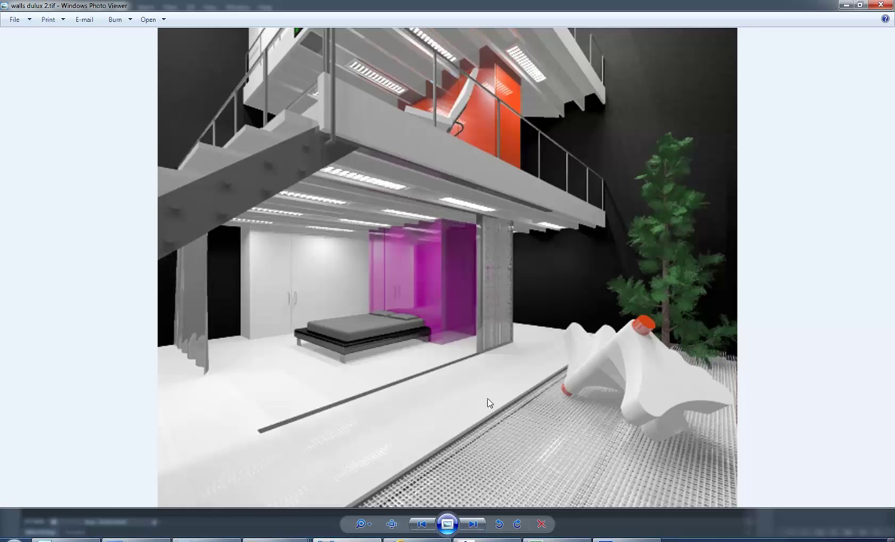
pyautogui.click(471, 524)
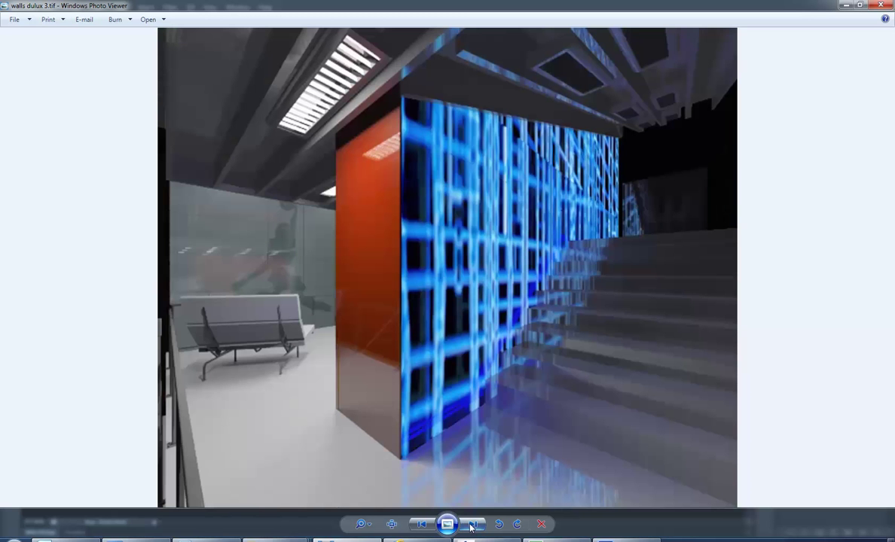
pyautogui.click(471, 525)
pyautogui.click(471, 524)
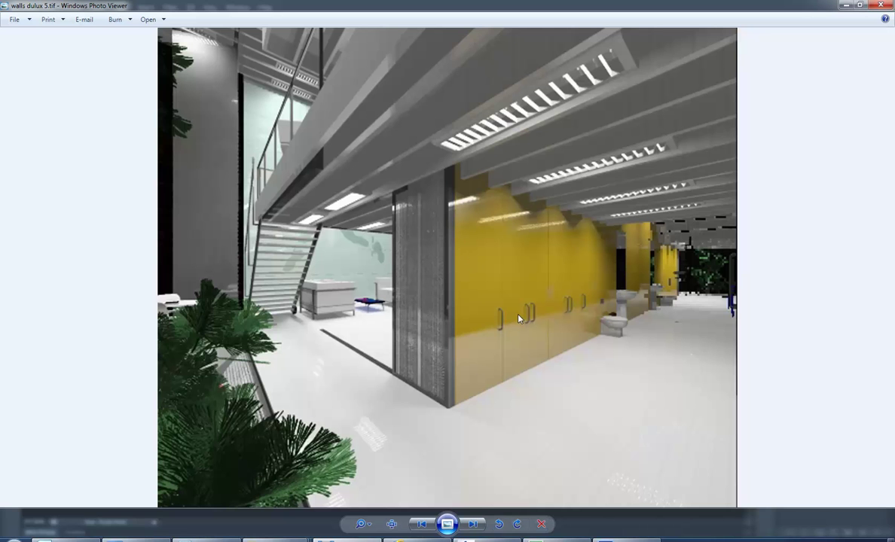
pyautogui.click(846, 6)
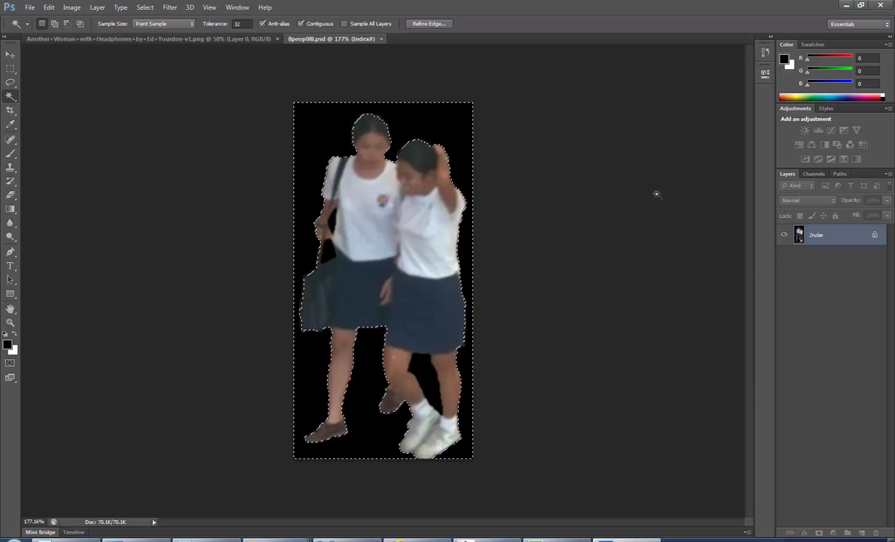
# Clear the selection of the black background in 8peop08l.psd
pyautogui.click(10, 54)
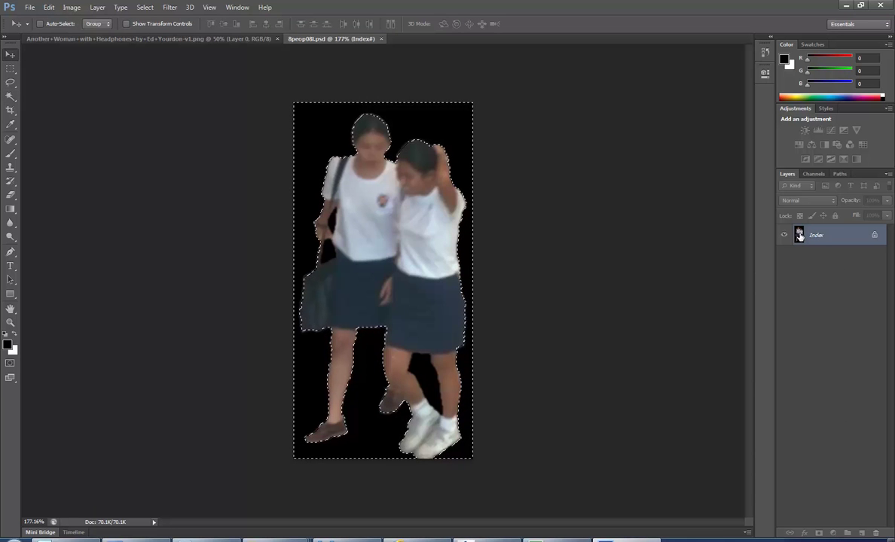
pyautogui.click(813, 175)
pyautogui.click(788, 174)
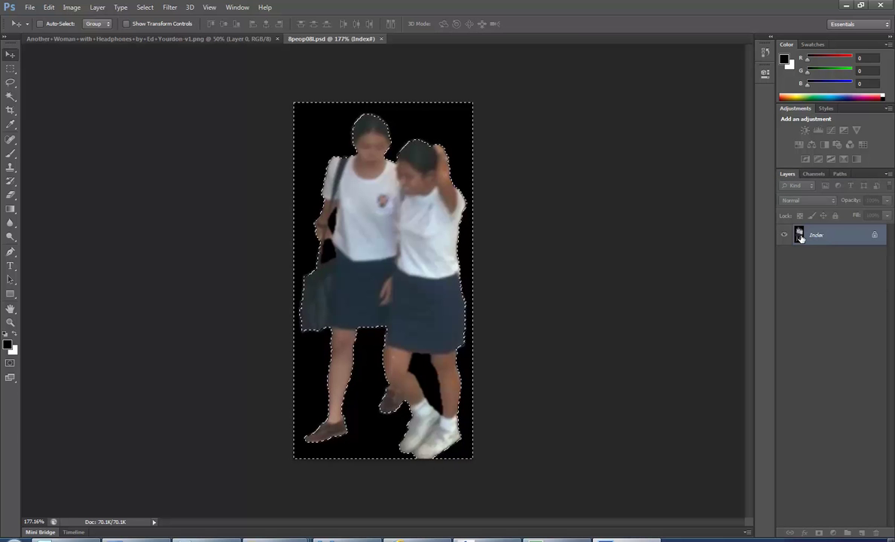
pyautogui.click(145, 7)
pyautogui.click(154, 29)
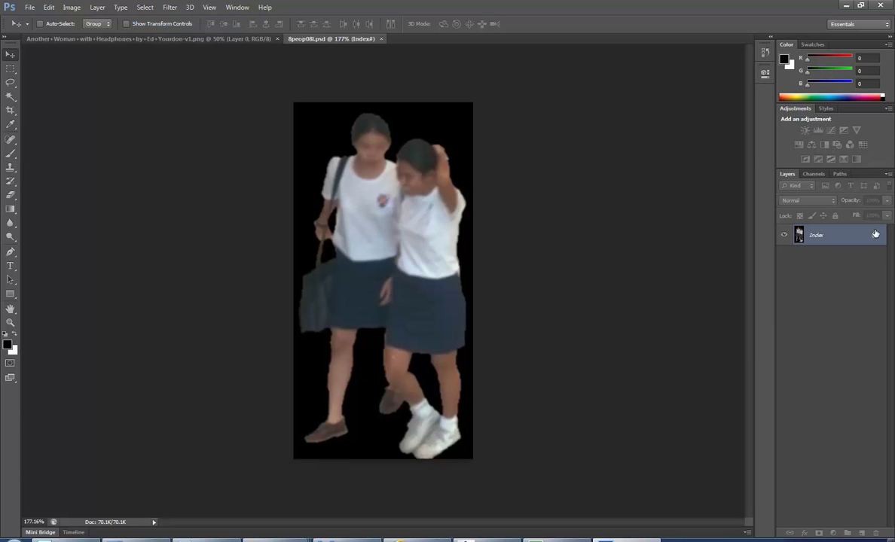
# Copy the entire image of the two figures and paste it into a new 190 × 378 pixel, 72 ppi RGB document with a white background
pyautogui.click(9, 68)
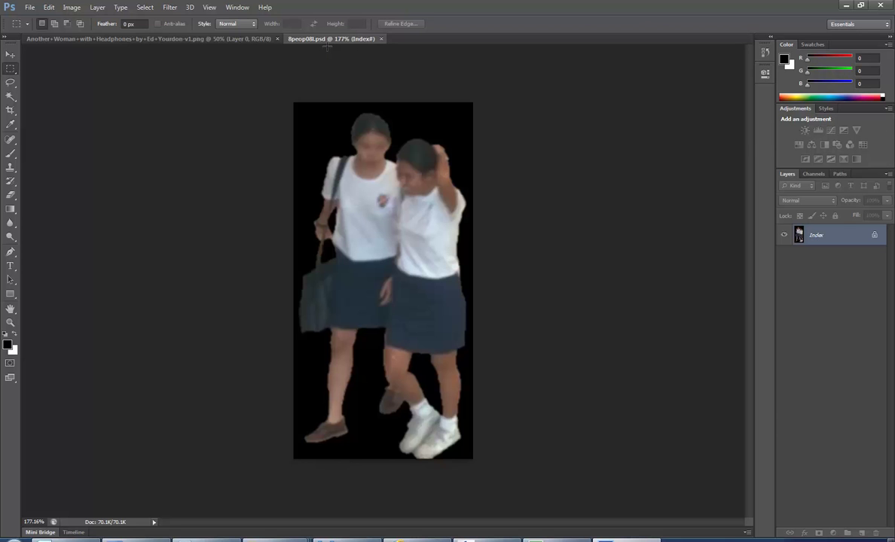
pyautogui.hotkey('ctrl', 'a')
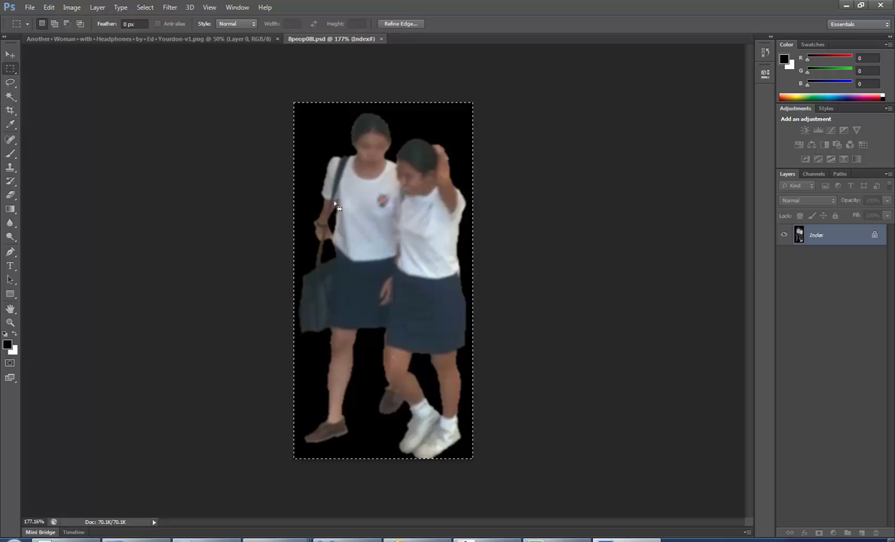
pyautogui.click(34, 8)
pyautogui.click(37, 18)
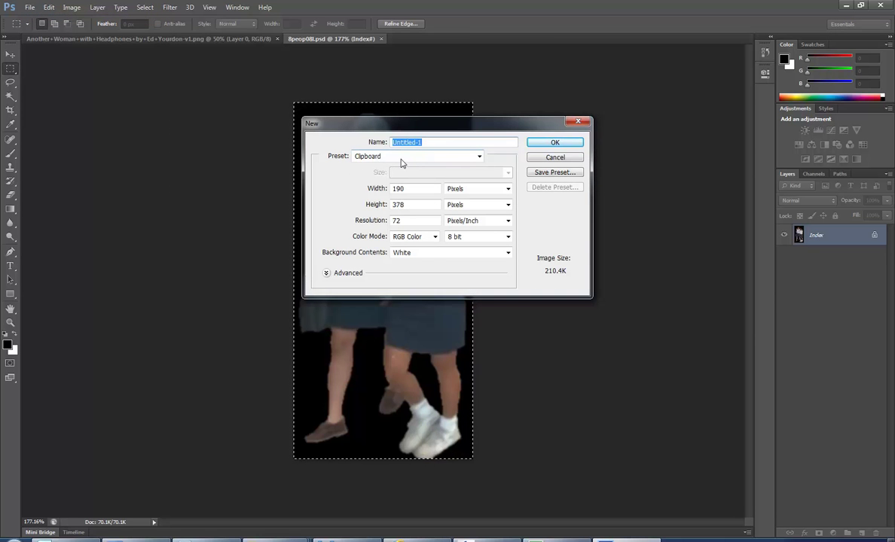
pyautogui.click(562, 142)
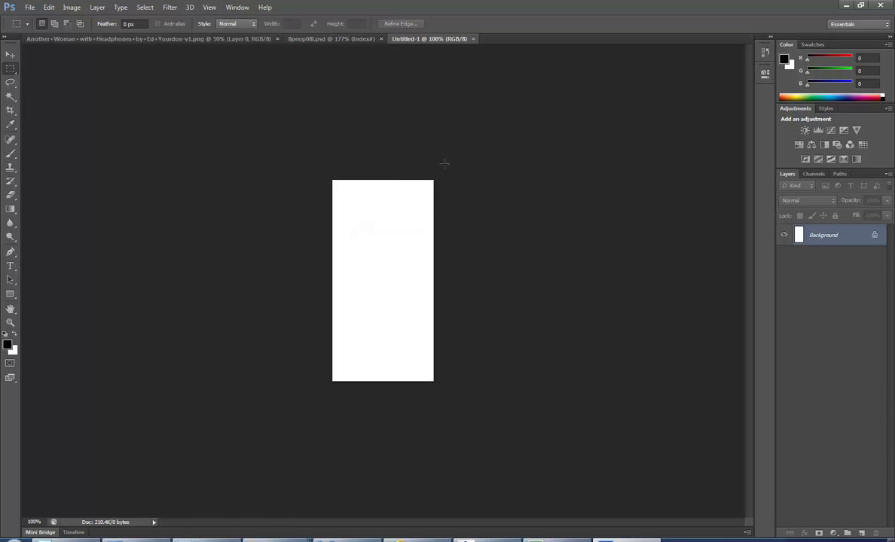
pyautogui.keyDown('alt'); pyautogui.scroll(3, 392, 192); pyautogui.keyUp('alt')
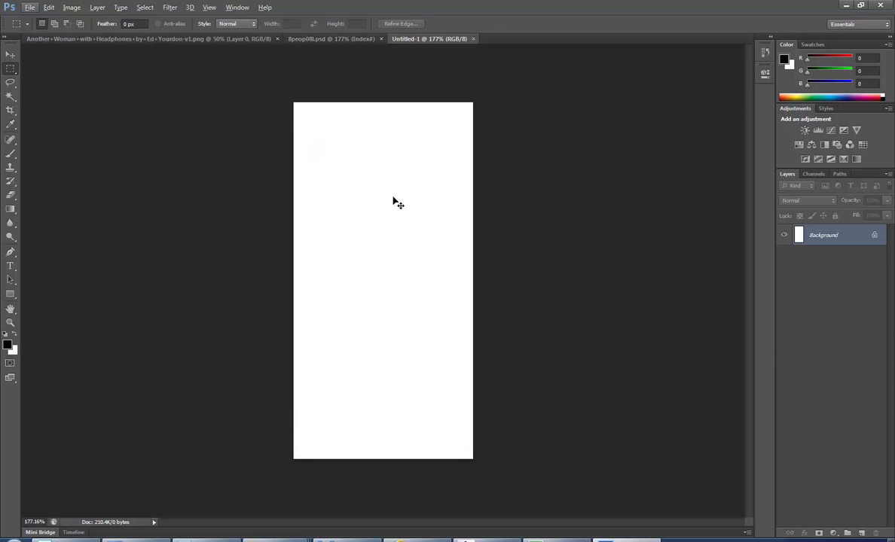
pyautogui.hotkey('ctrl', 'v')
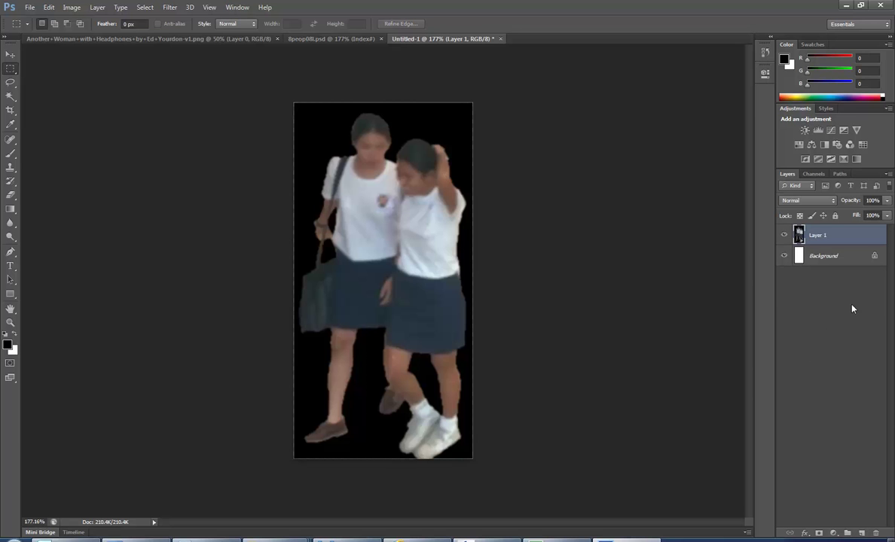
# Hide the white Background layer and add an empty layer between it and the pasted image
pyautogui.click(784, 257)
pyautogui.click(823, 256)
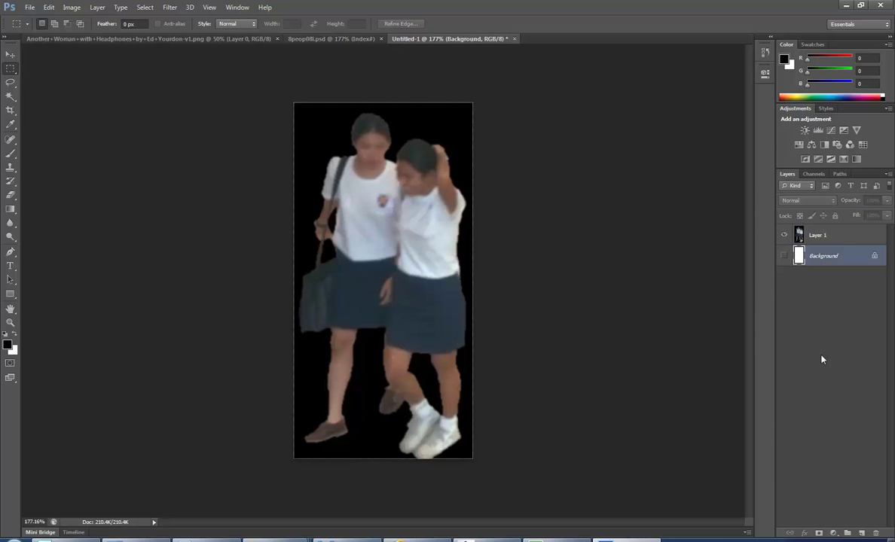
pyautogui.click(861, 532)
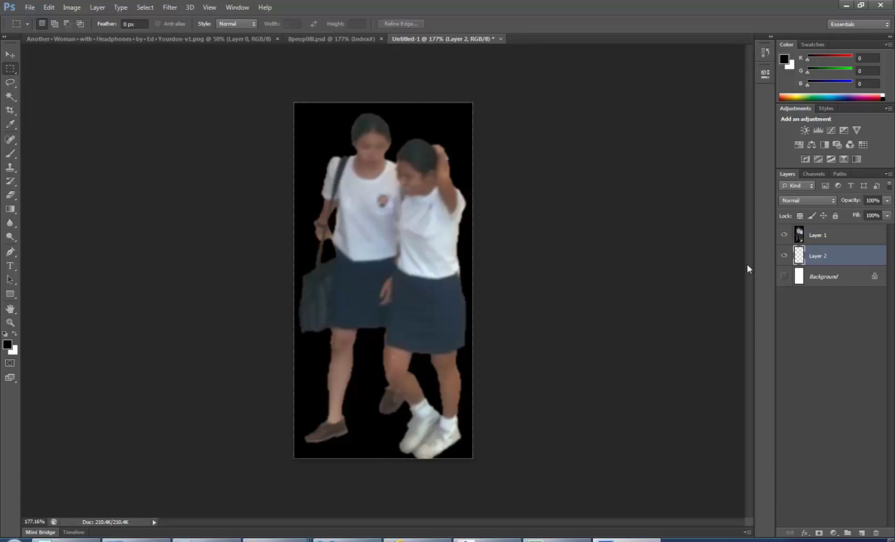
# Select the black area surrounding the figures on Layer 1 with the Magic Wand and delete it
pyautogui.click(12, 96)
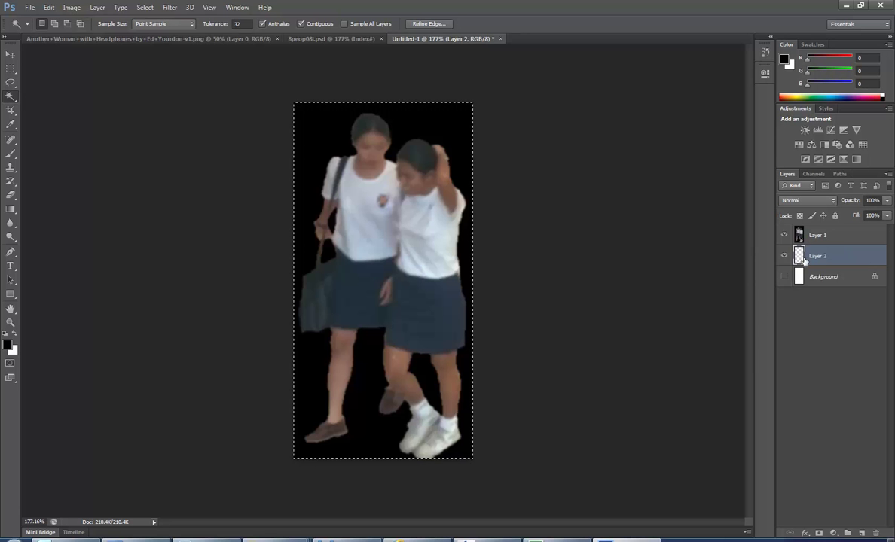
pyautogui.click(798, 236)
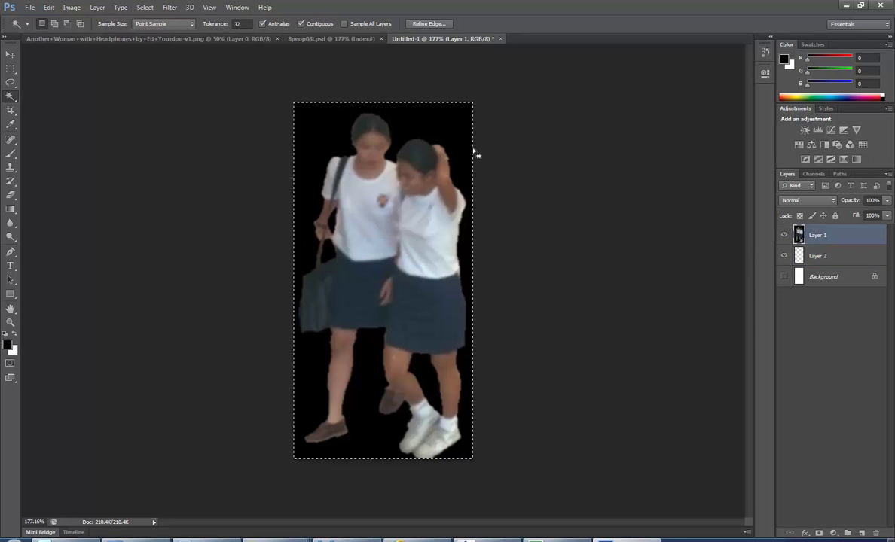
pyautogui.click(450, 130)
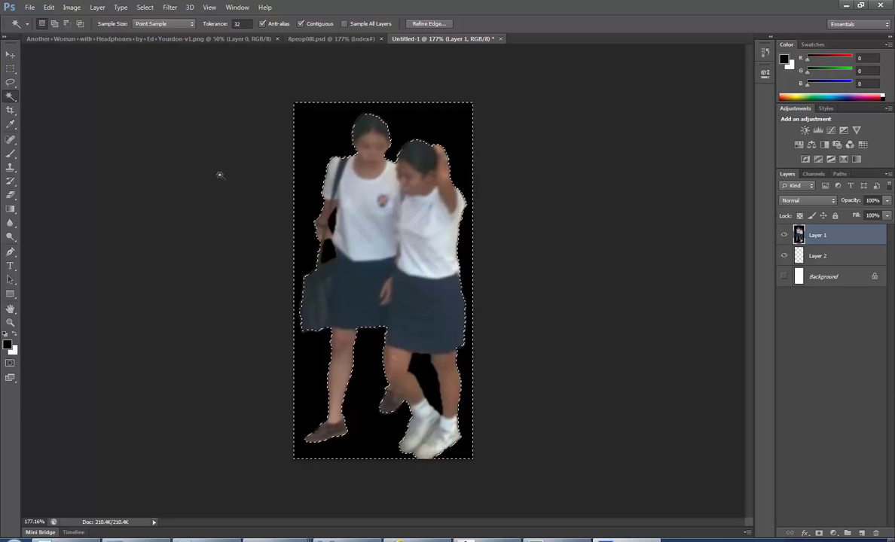
pyautogui.press('Delete')
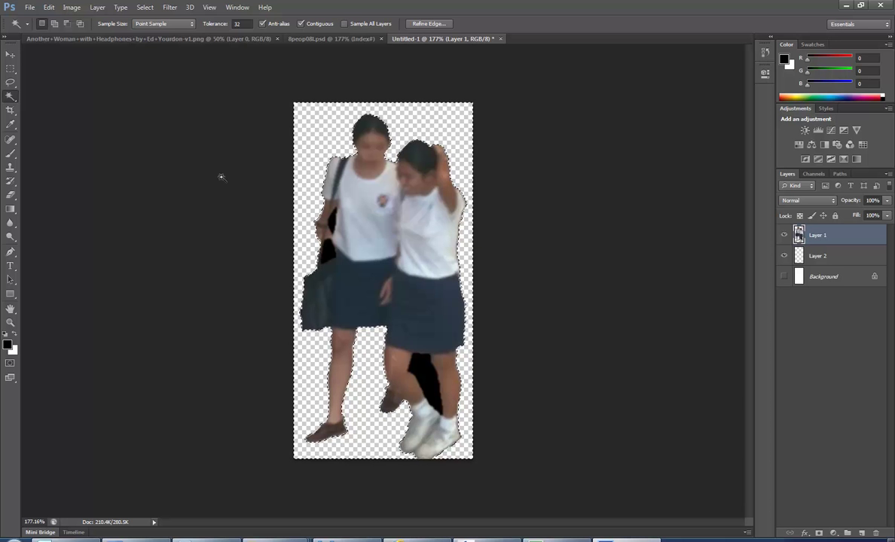
# Delete the remaining enclosed black areas between the legs, inside the bag strap and beside the arm
pyautogui.click(422, 377)
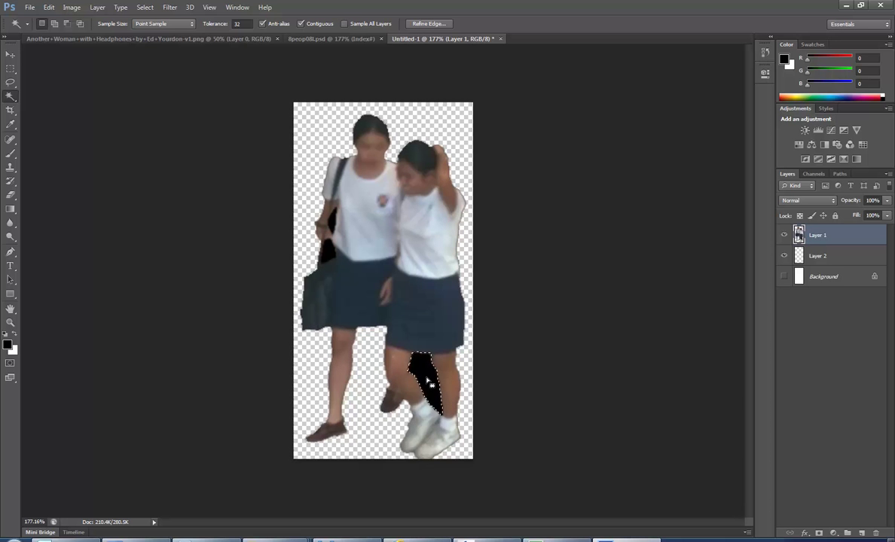
pyautogui.press('Delete')
pyautogui.click(330, 260)
pyautogui.press('Delete')
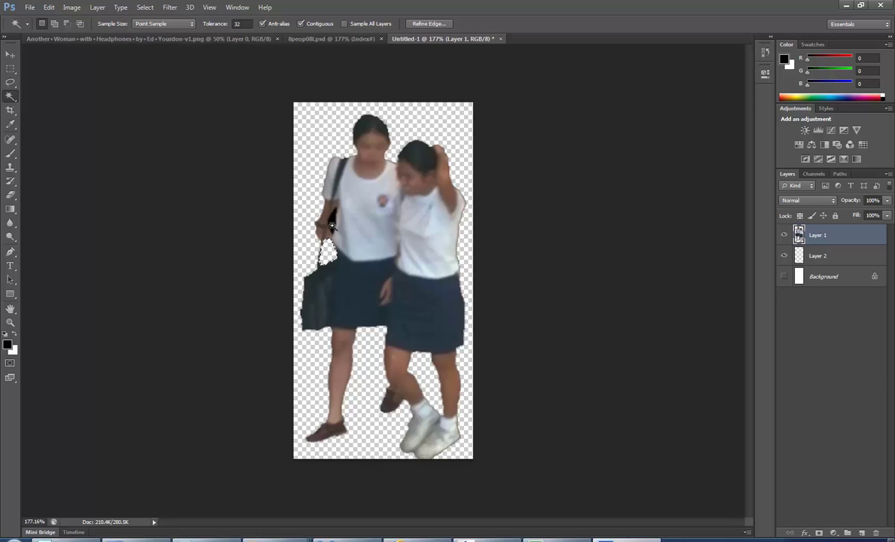
pyautogui.click(332, 226)
# Open the silhouette mask image 8peop08o.jpg from the People folder
pyautogui.click(30, 7)
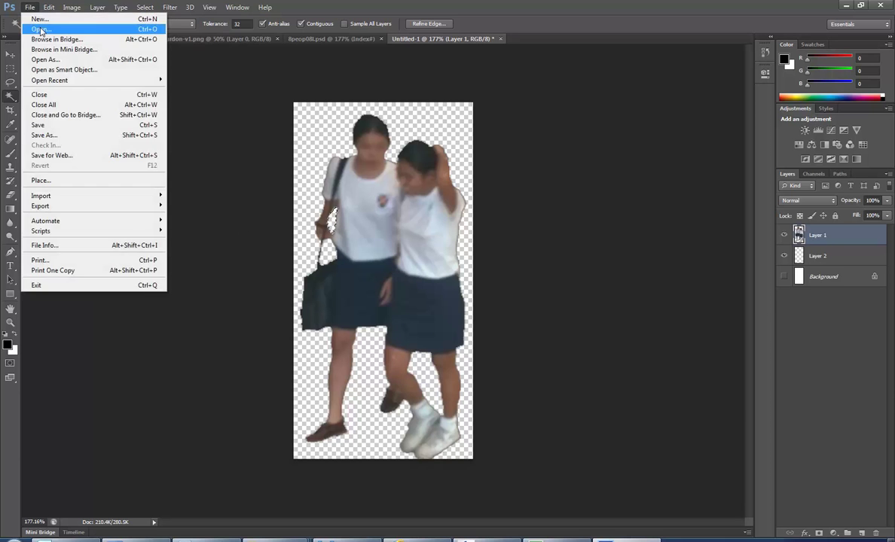
pyautogui.click(40, 29)
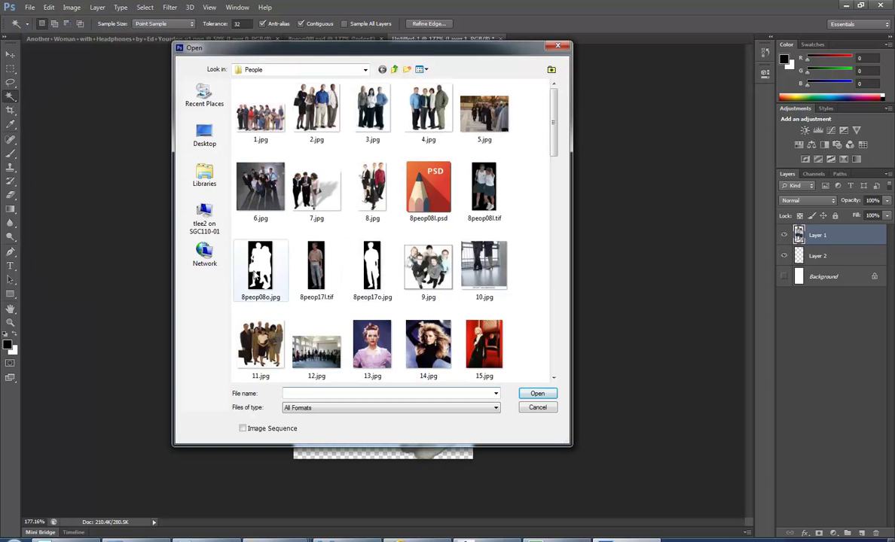
pyautogui.click(260, 277)
pyautogui.doubleClick(250, 247)
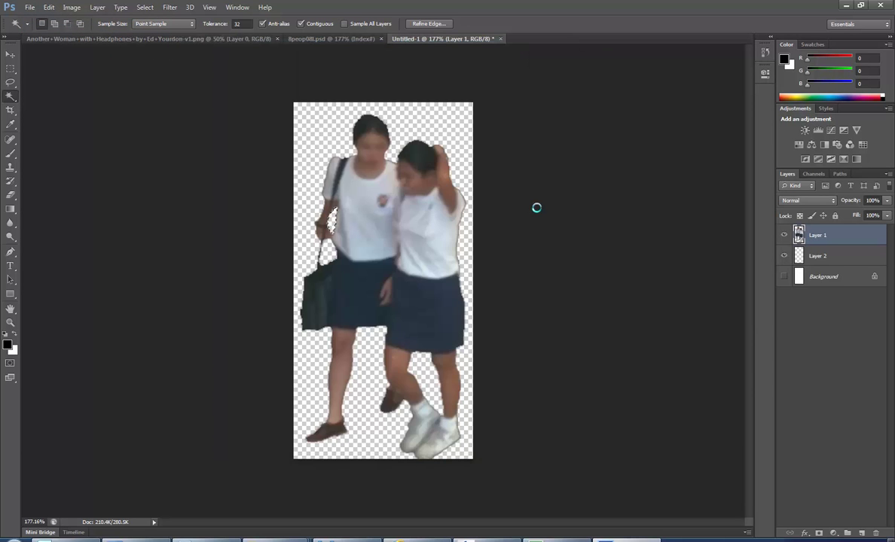
pyautogui.keyDown('alt'); pyautogui.scroll(8, 405, 256); pyautogui.keyUp('alt')
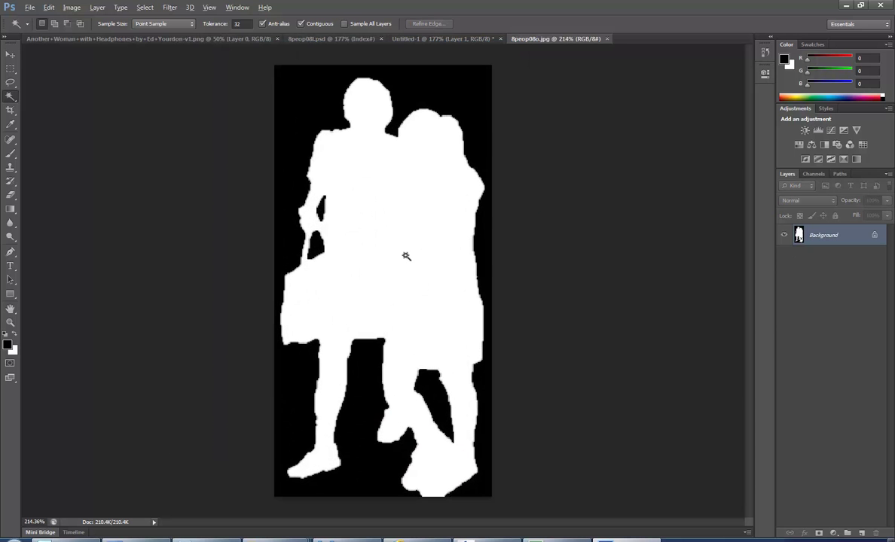
pyautogui.click(408, 264)
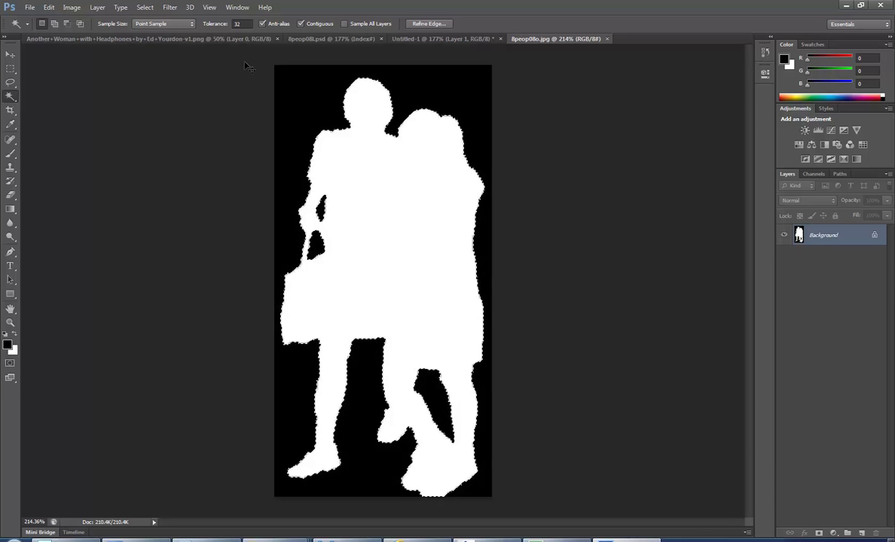
pyautogui.click(144, 7)
pyautogui.click(151, 28)
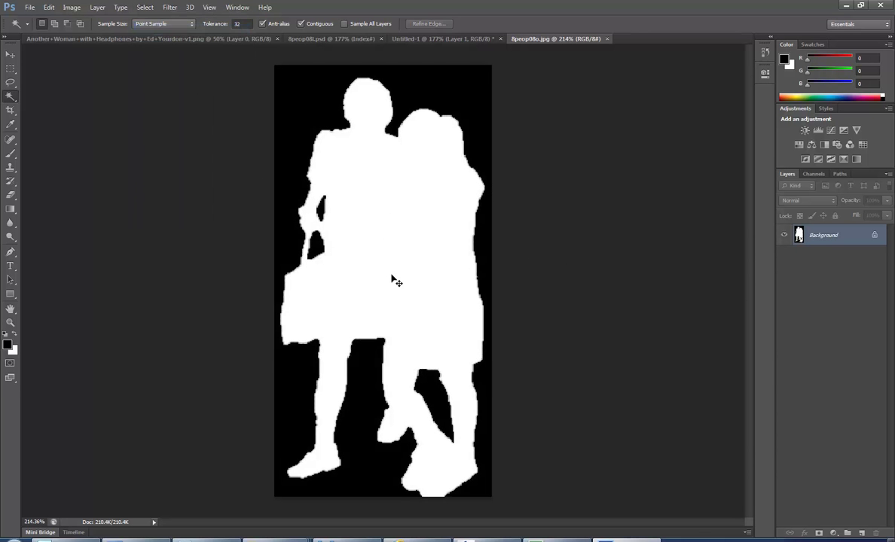
# Copy the entire silhouette mask image and make Layer 2 active in the Untitled-1 document
pyautogui.hotkey('ctrl', 'a')
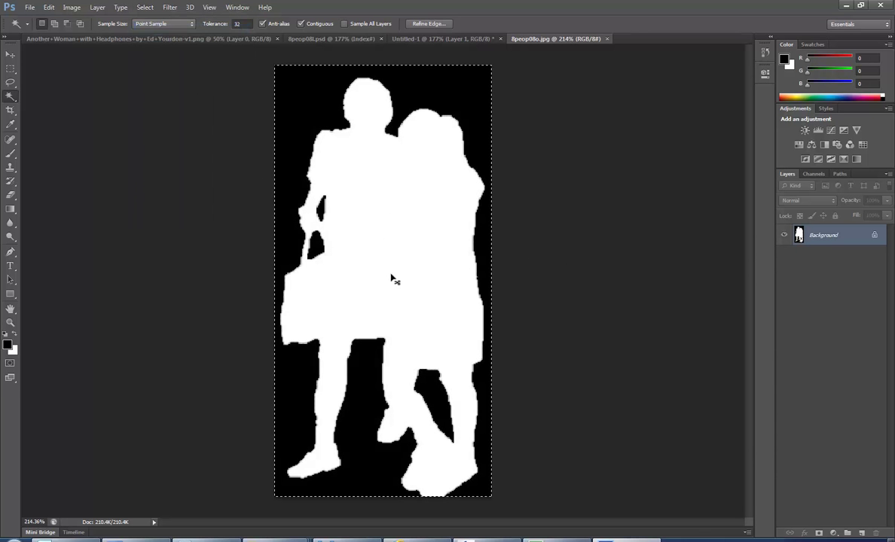
pyautogui.click(454, 39)
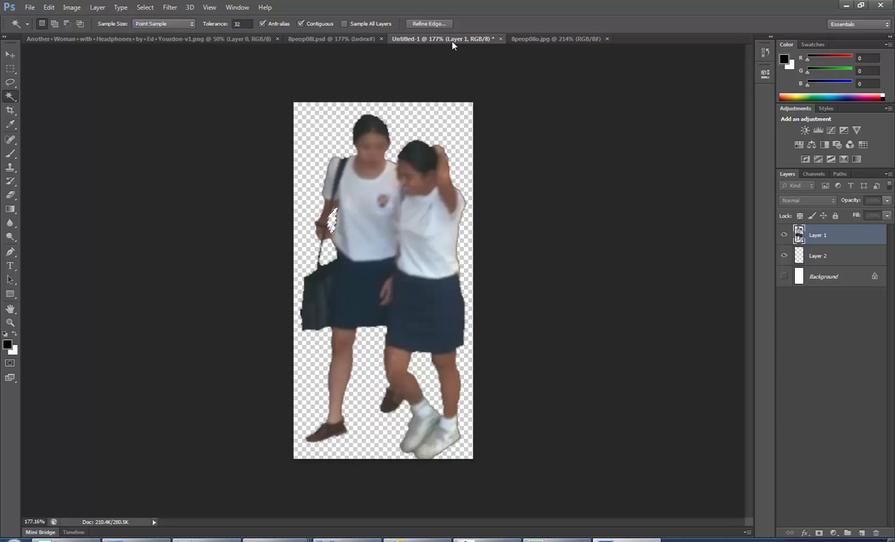
pyautogui.click(802, 254)
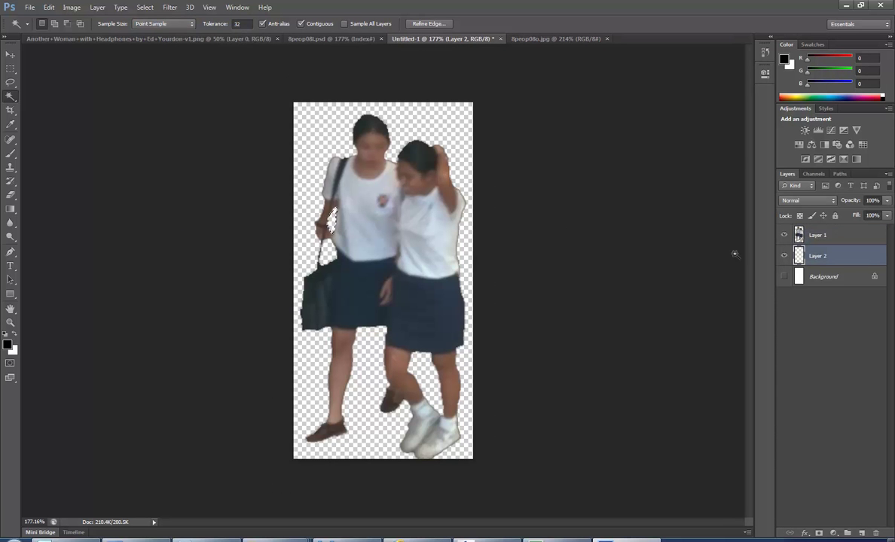
# Roll the document's history back to the New Layer state, before the Magic Wand deletions on Layer 1
pyautogui.click(236, 8)
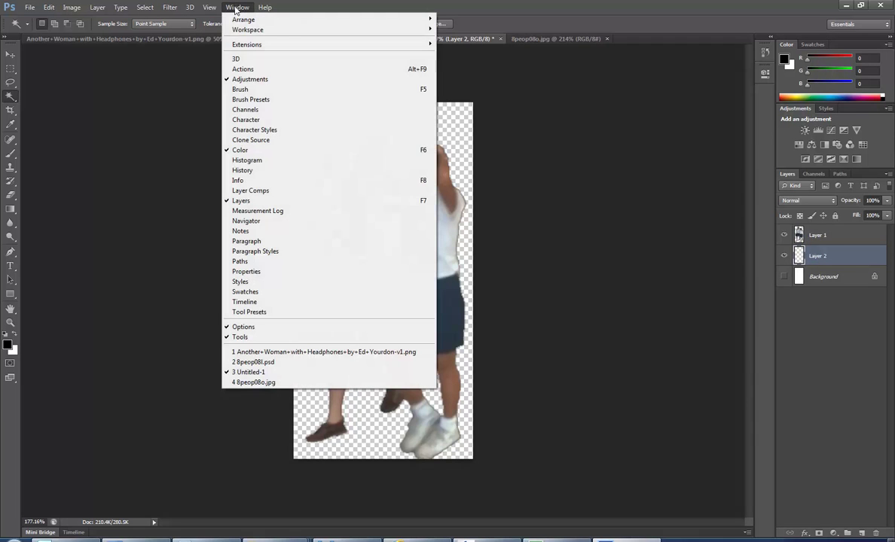
pyautogui.click(244, 171)
pyautogui.click(688, 63)
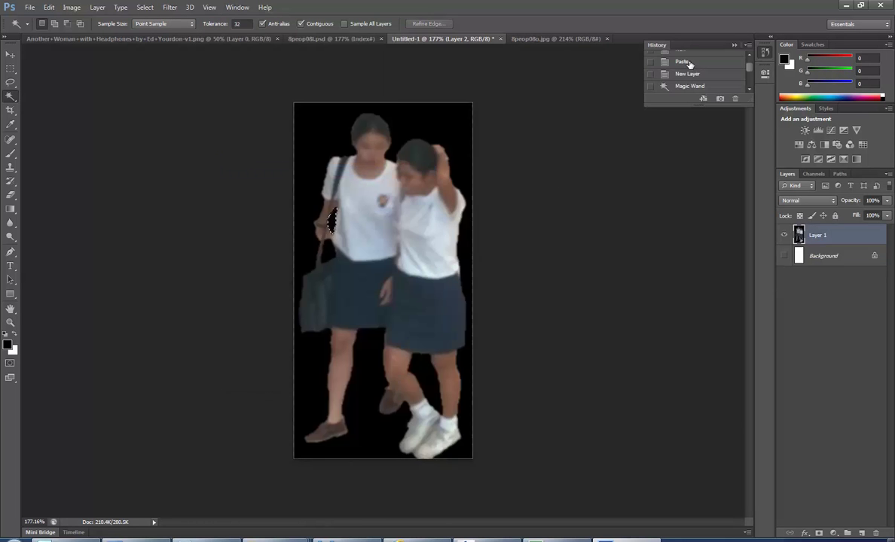
pyautogui.moveTo(747, 64); pyautogui.dragTo(750, 58)
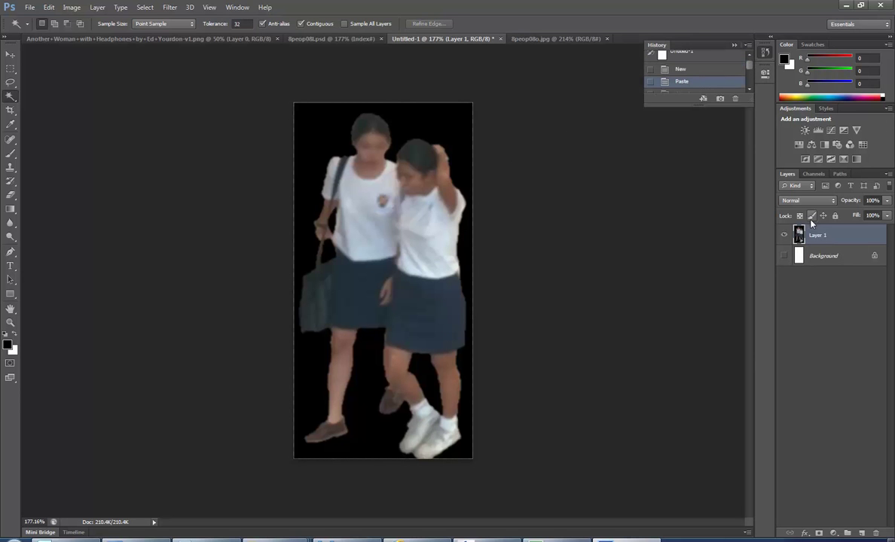
pyautogui.scroll(-1, 695, 81)
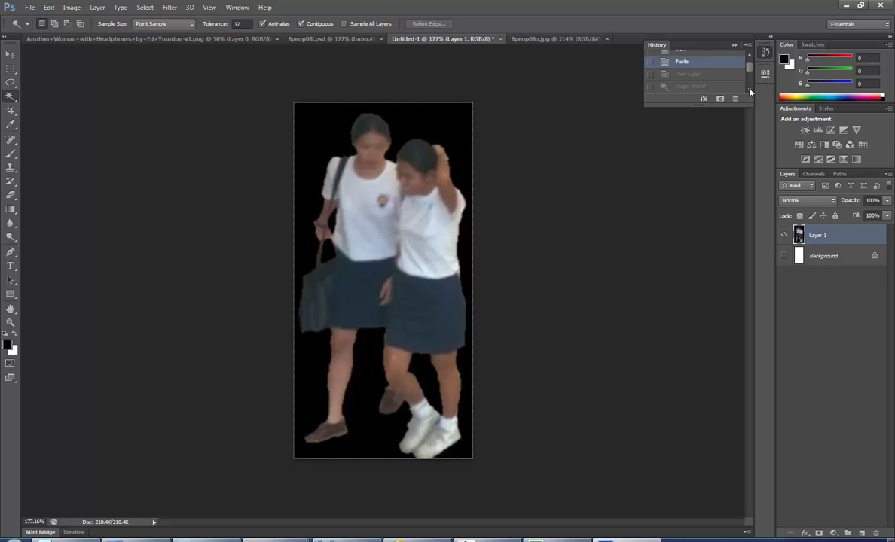
pyautogui.click(692, 75)
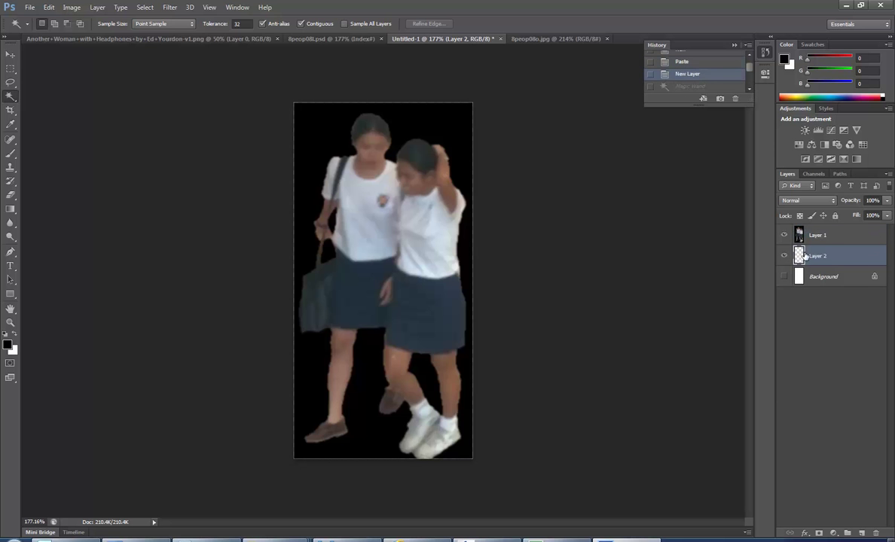
# Paste the silhouette mask into Layer 2 and hide Layer 1
pyautogui.click(48, 7)
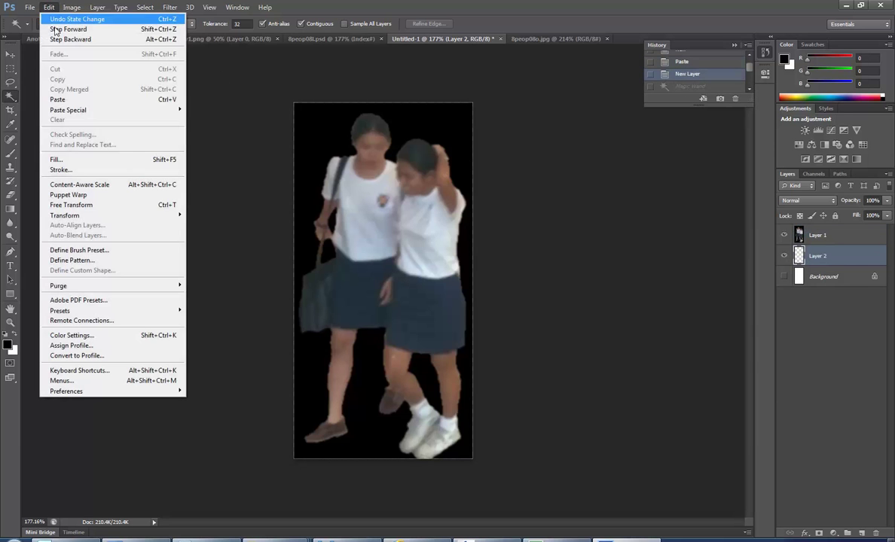
pyautogui.click(59, 100)
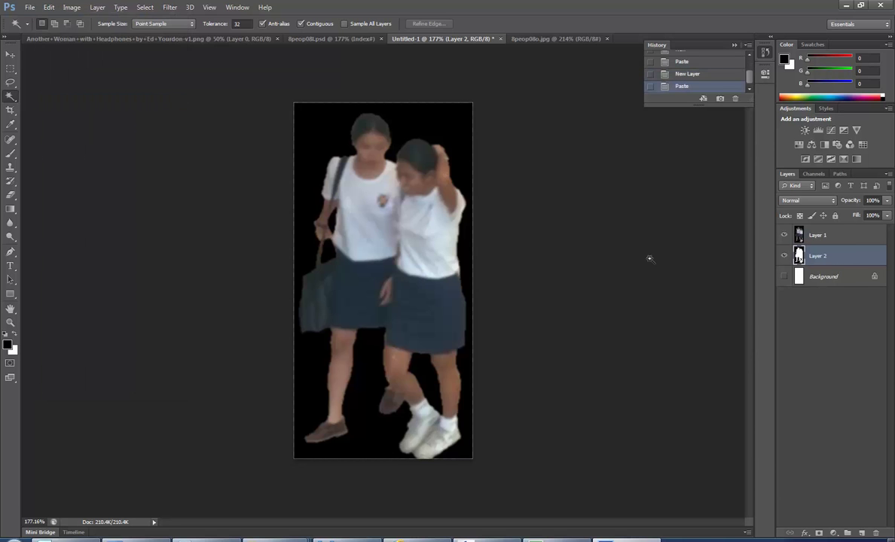
pyautogui.click(784, 236)
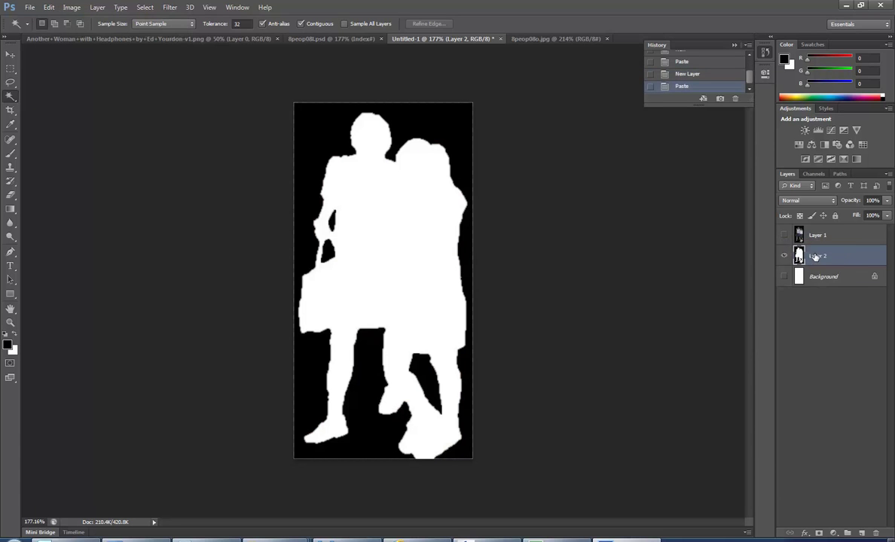
# Select the white silhouette on Layer 2 with the Magic Wand and invert the selection
pyautogui.click(382, 216)
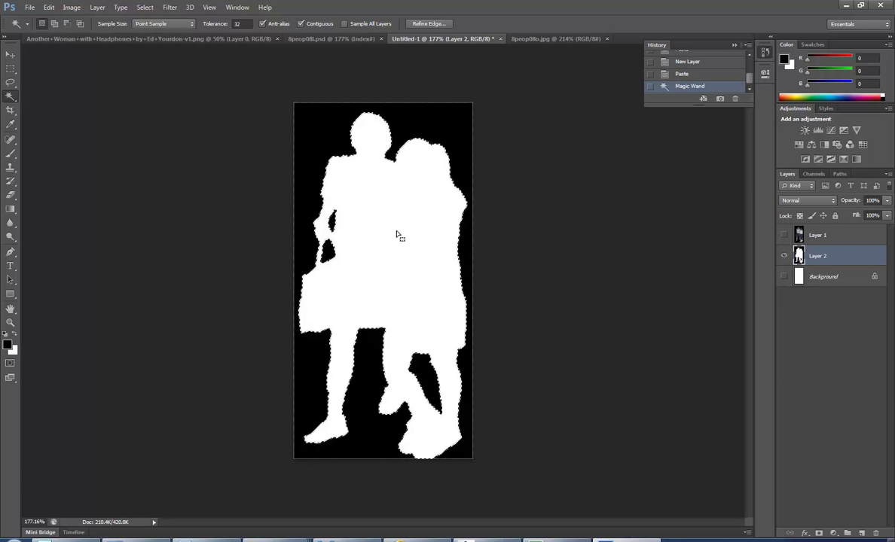
pyautogui.click(145, 6)
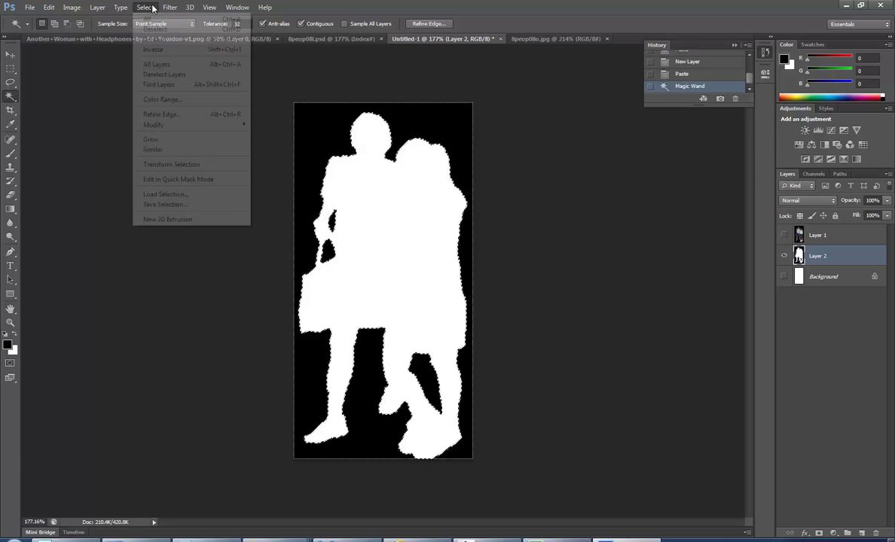
pyautogui.click(150, 54)
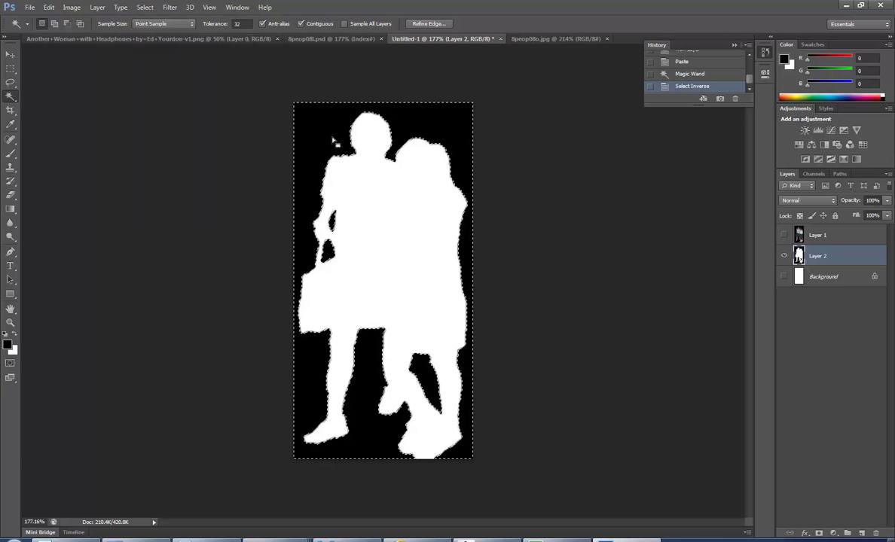
# Show and activate Layer 1 with Layer 2 hidden, delete its selected black background, and deselect
pyautogui.click(817, 235)
pyautogui.click(783, 235)
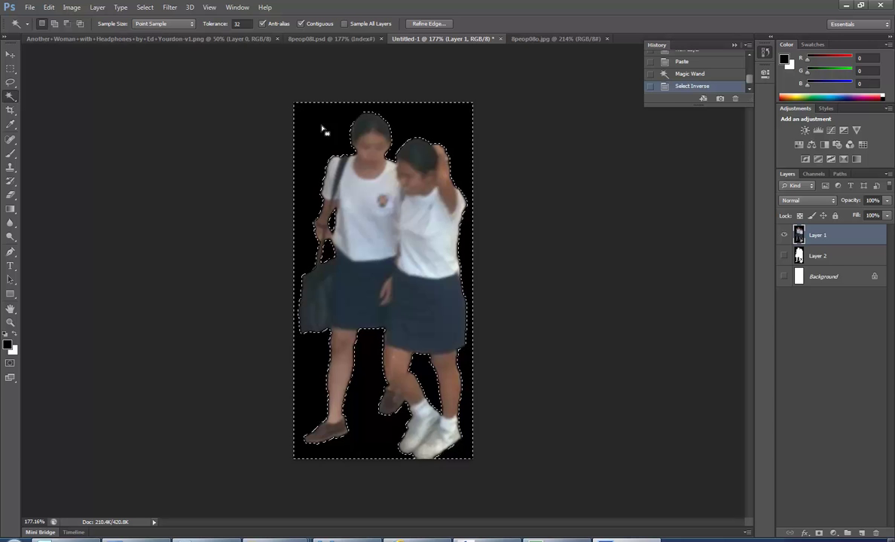
pyautogui.press('Delete')
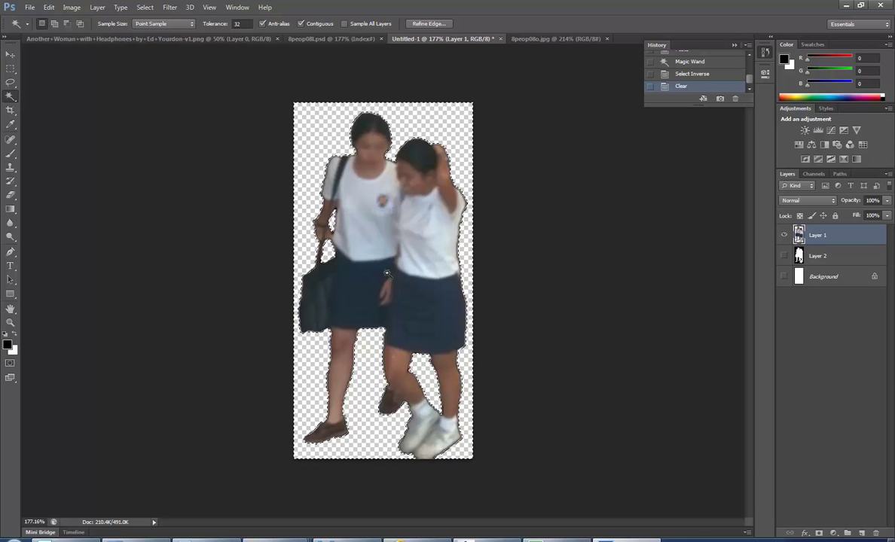
pyautogui.hotkey('ctrl', 'd')
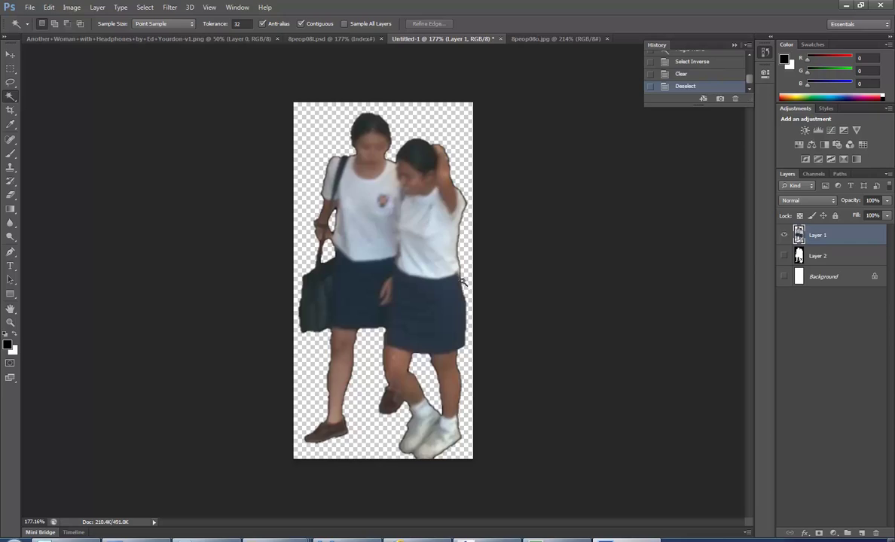
# Inspect the cut-out edges around the second figure's head and raised arm up close
pyautogui.keyDown('alt'); pyautogui.scroll(2, 427, 194); pyautogui.keyUp('alt')
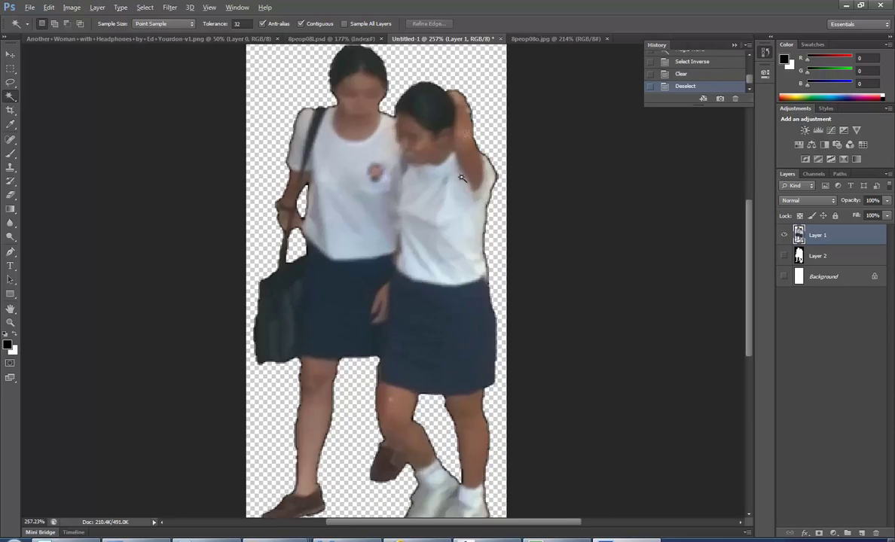
pyautogui.keyDown('alt'); pyautogui.scroll(4, 461, 178); pyautogui.keyUp('alt')
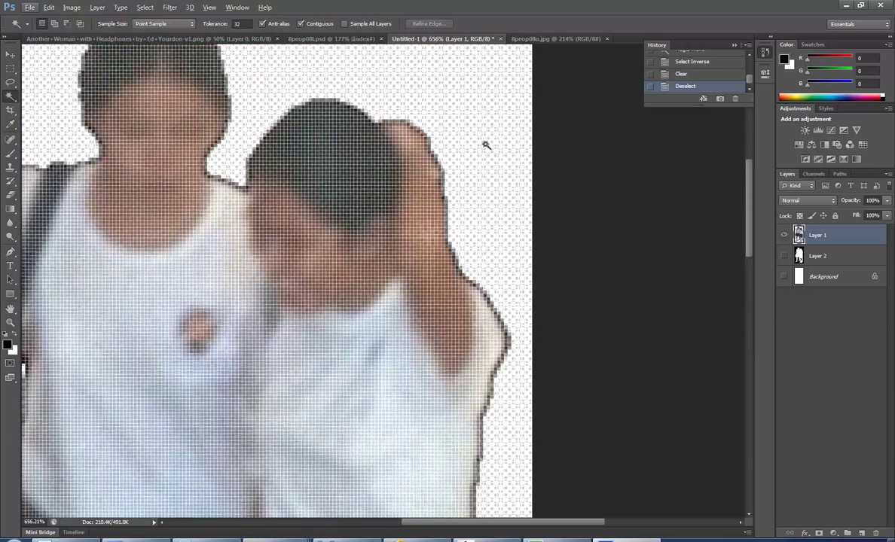
pyautogui.keyDown('alt'); pyautogui.scroll(2, 489, 210); pyautogui.keyUp('alt')
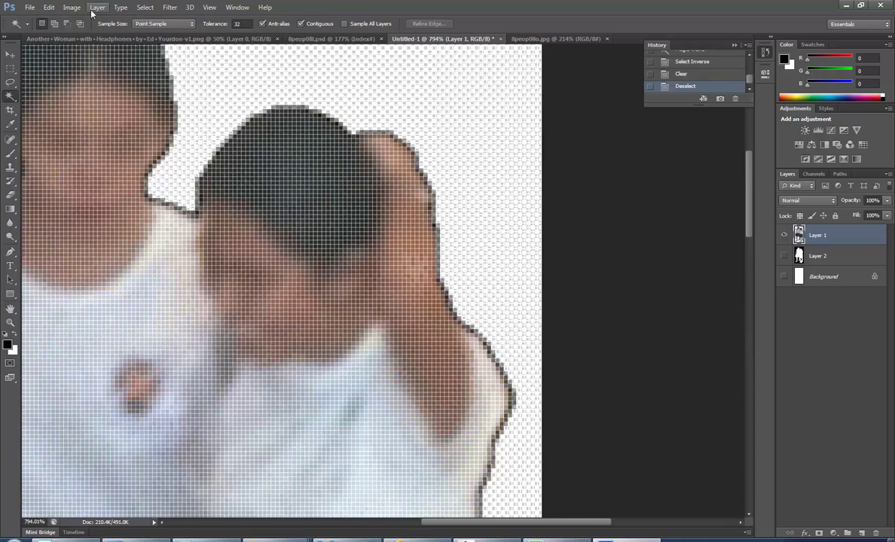
pyautogui.click(96, 7)
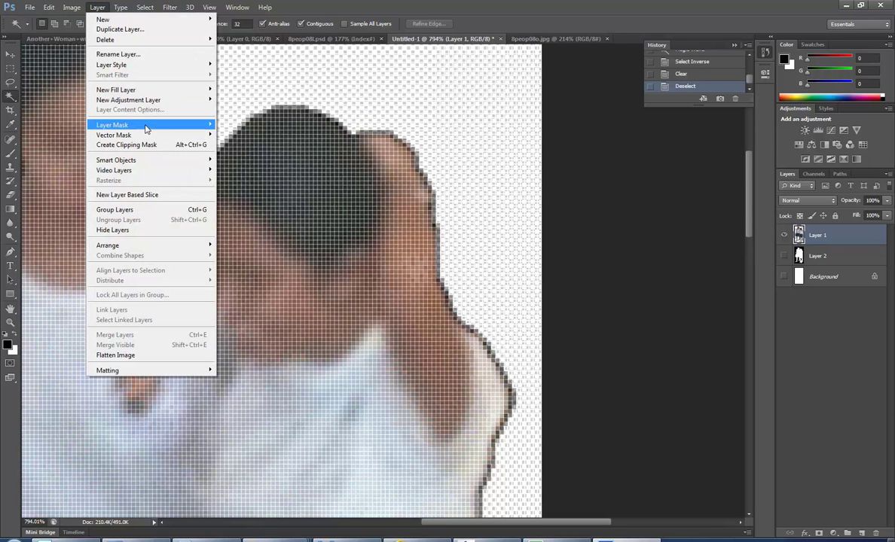
pyautogui.moveTo(146, 127)
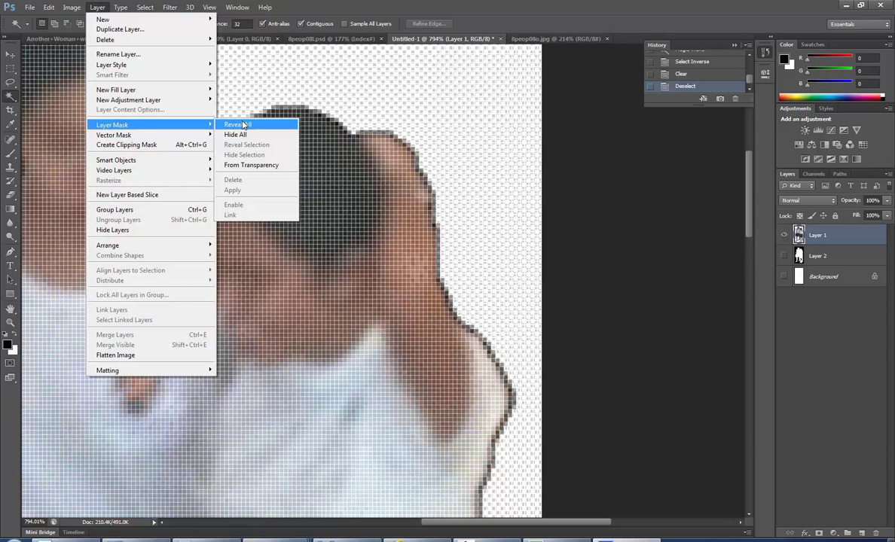
pyautogui.click(243, 125)
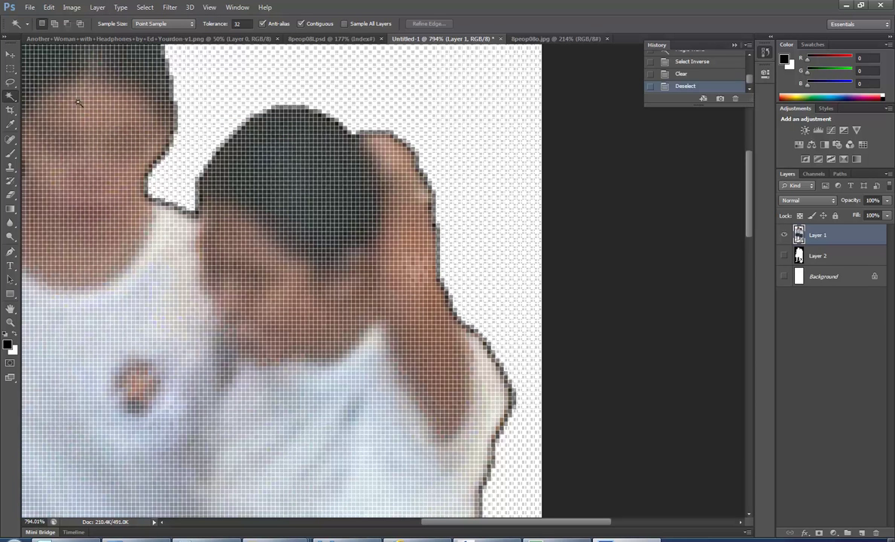
# Choose the standard Eraser Tool and set its brush size to 4 px
pyautogui.click(10, 197)
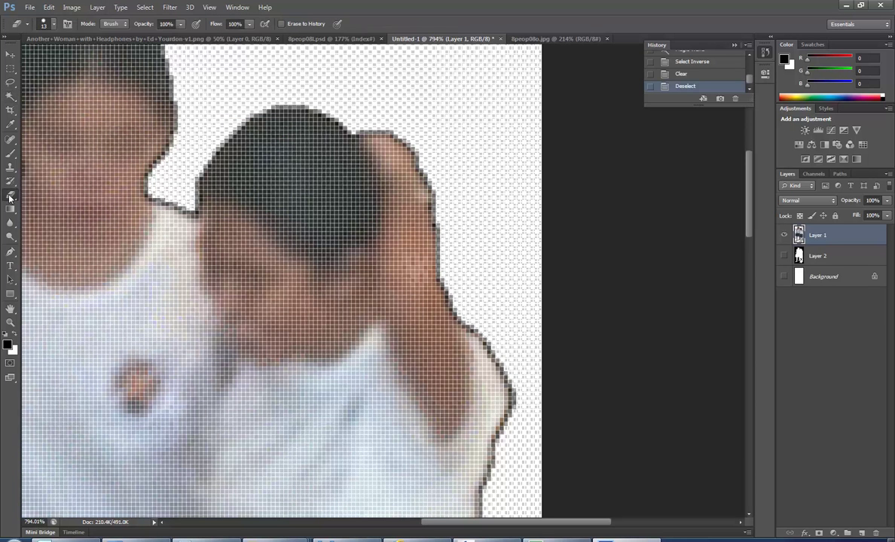
pyautogui.rightClick(10, 196)
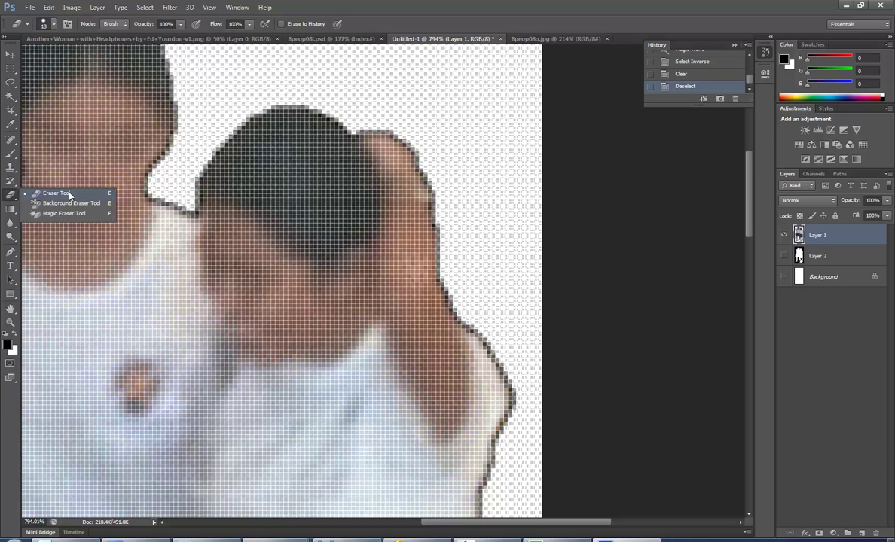
pyautogui.click(70, 194)
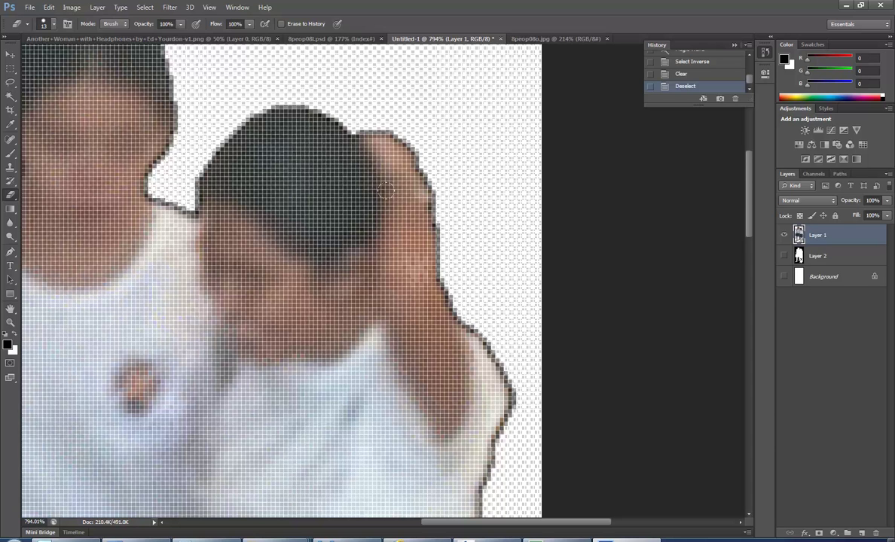
pyautogui.rightClick(386, 193)
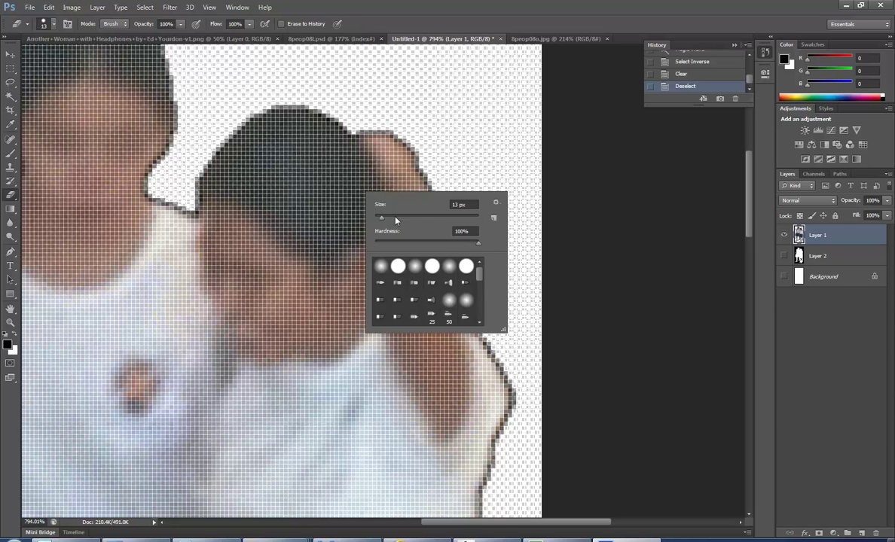
pyautogui.moveTo(381, 220); pyautogui.dragTo(379, 221)
pyautogui.moveTo(378, 220); pyautogui.dragTo(375, 219)
pyautogui.moveTo(377, 219); pyautogui.dragTo(377, 220)
# Erase the dark fringe along the second figure's raised arm and sleeve with the 4 px eraser
pyautogui.moveTo(436, 169)
pyautogui.mouseDown()
pyautogui.moveTo(430, 172)
pyautogui.moveTo(451, 289)
pyautogui.moveTo(478, 332)
pyautogui.mouseUp()
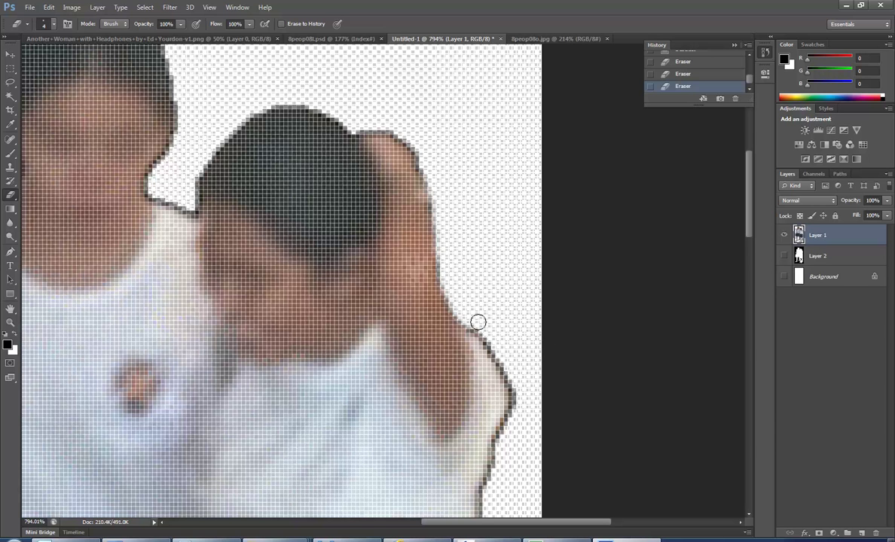
pyautogui.moveTo(484, 326)
pyautogui.mouseDown()
pyautogui.moveTo(517, 389)
pyautogui.moveTo(517, 380)
pyautogui.moveTo(505, 439)
pyautogui.mouseUp()
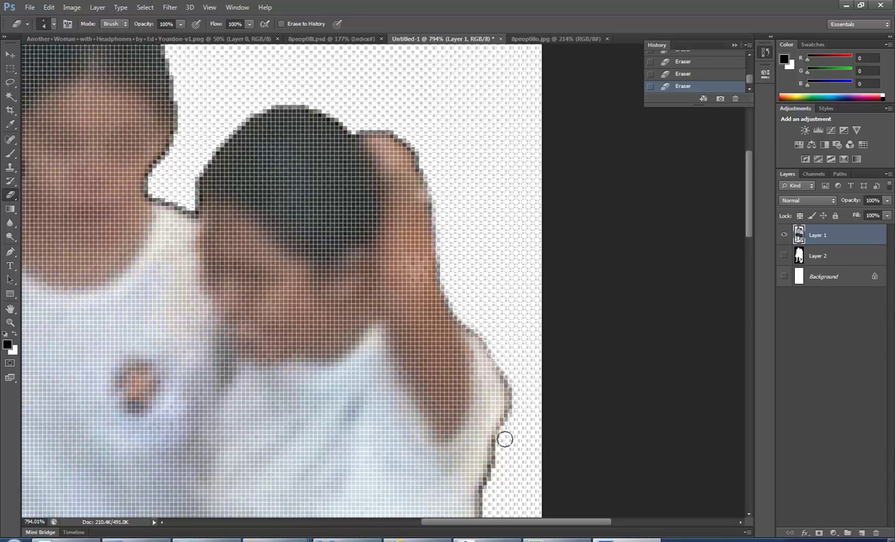
pyautogui.scroll(-1, 493, 422)
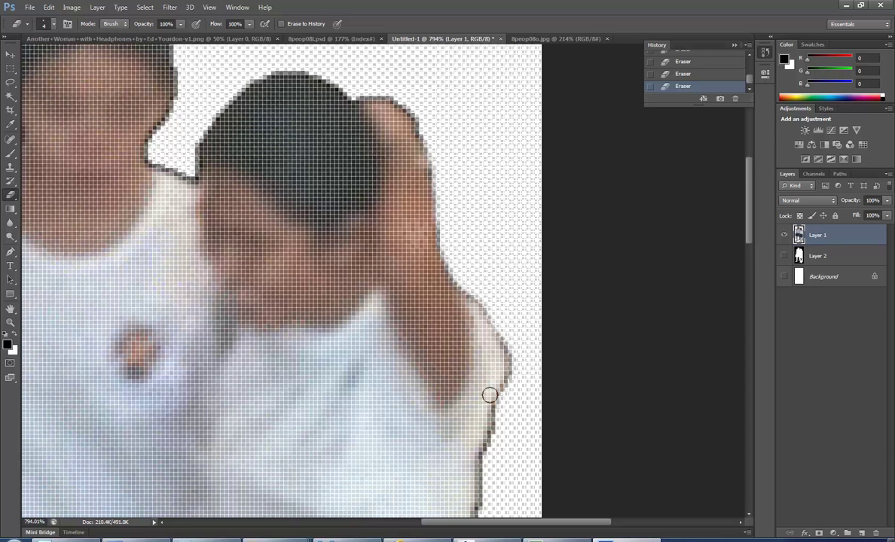
pyautogui.scroll(-4, 488, 269)
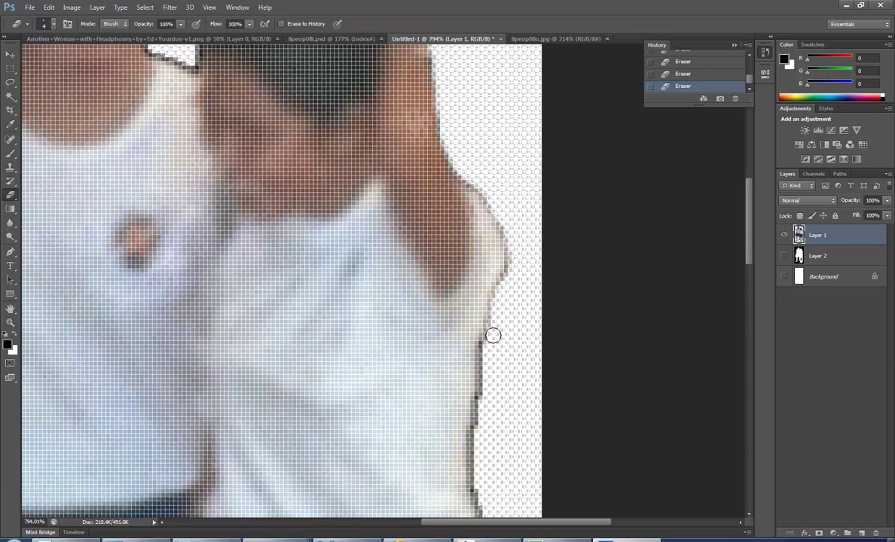
# Erase the dark fringe down the outer side of the second figure's shirt to its hem
pyautogui.scroll(-3, 486, 359)
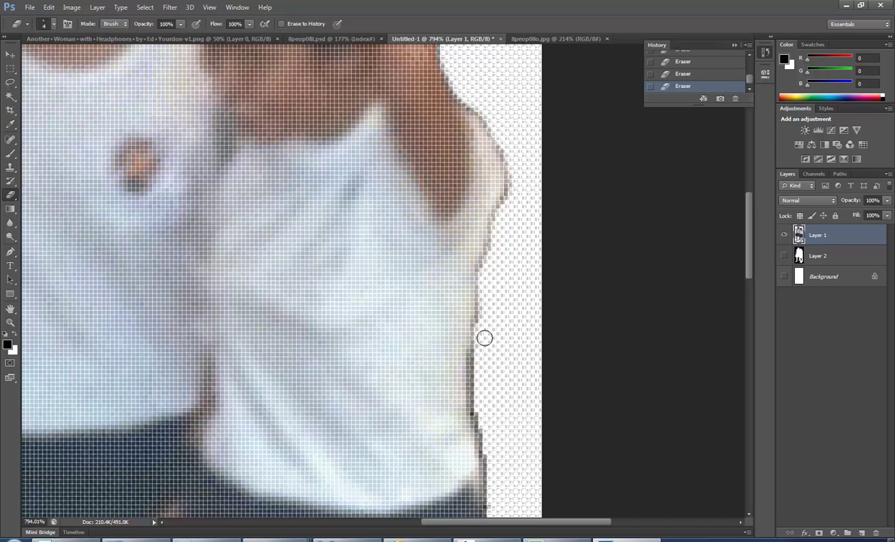
pyautogui.scroll(-2, 487, 313)
pyautogui.scroll(-2, 502, 190)
pyautogui.scroll(2, 515, 136)
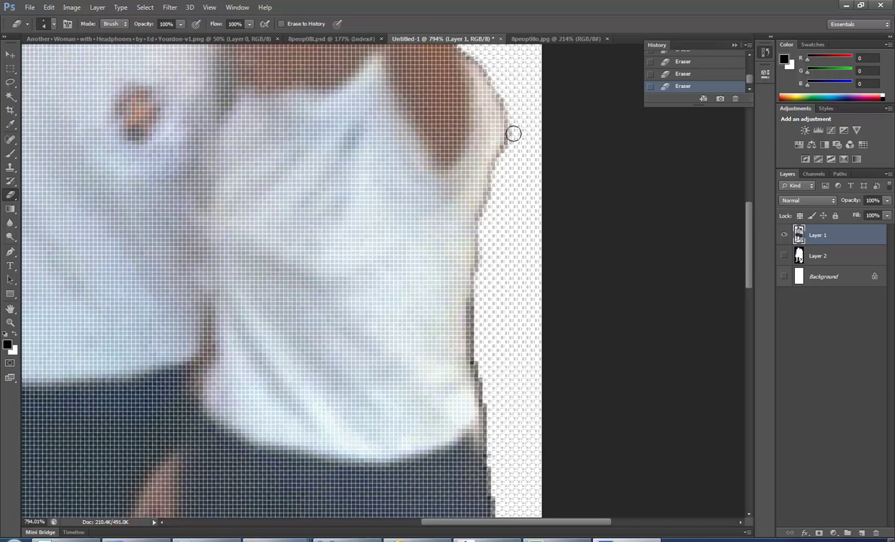
pyautogui.scroll(-2, 485, 275)
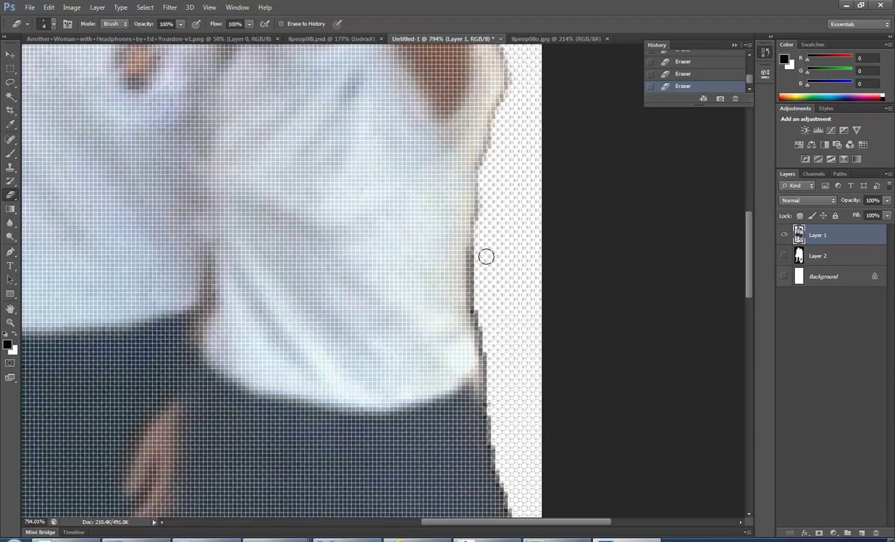
pyautogui.moveTo(475, 293); pyautogui.dragTo(497, 385)
# Try erasing a deep notch into the second figure's skirt just below the shirt hem and revert that stroke through the history
pyautogui.keyDown('alt'); pyautogui.scroll(-3, 487, 373); pyautogui.keyUp('alt')
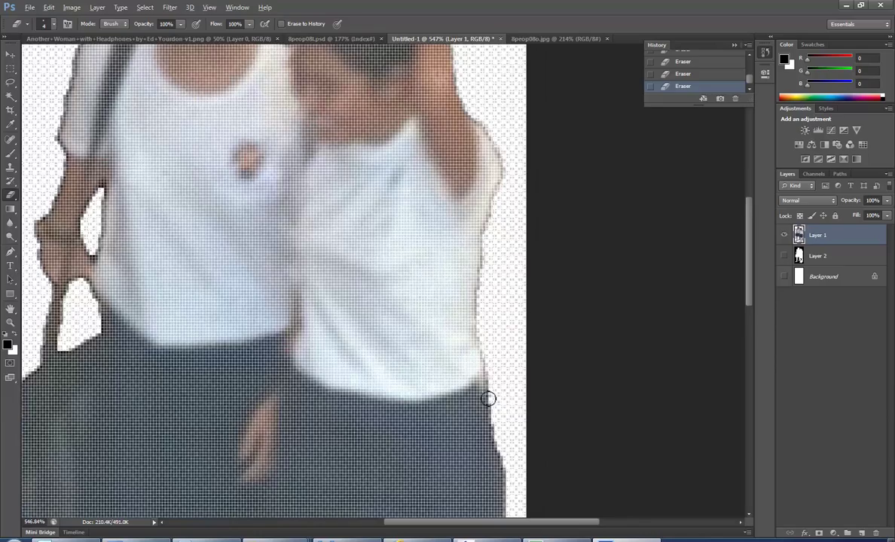
pyautogui.keyDown('alt'); pyautogui.scroll(5, 493, 378); pyautogui.keyUp('alt')
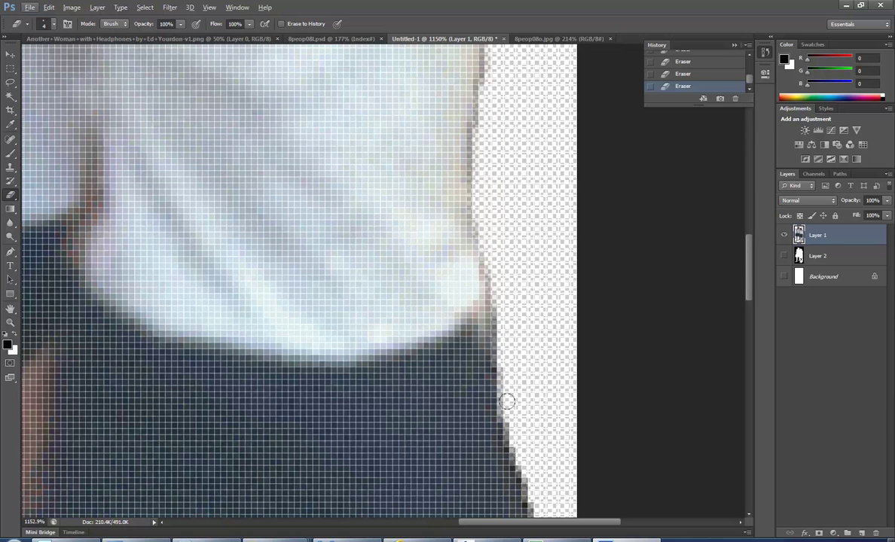
pyautogui.moveTo(506, 401)
pyautogui.mouseDown()
pyautogui.moveTo(510, 377)
pyautogui.moveTo(445, 345)
pyautogui.moveTo(513, 353)
pyautogui.mouseUp()
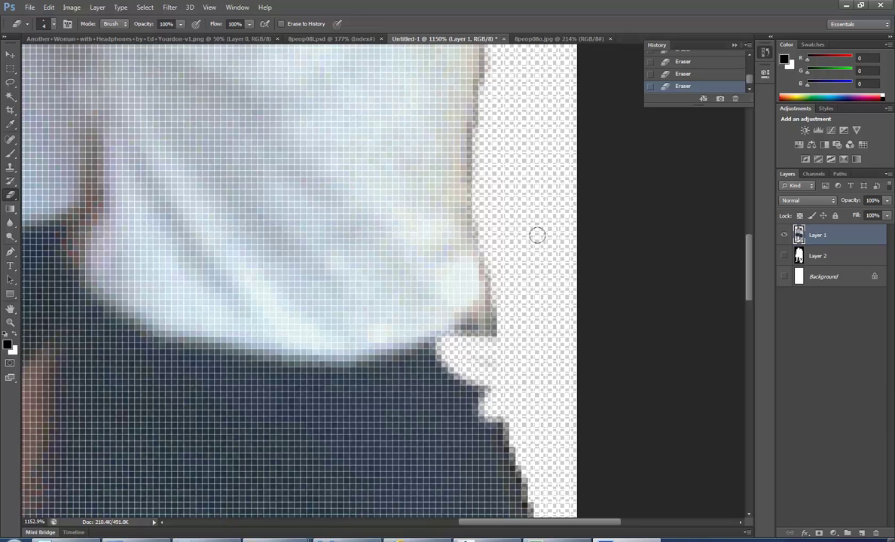
pyautogui.click(684, 75)
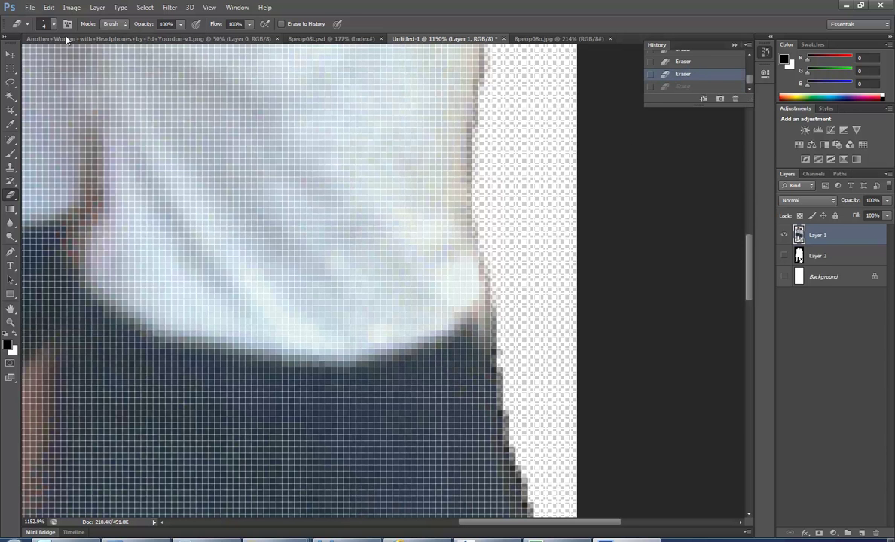
# Alternate undo and redo of the last history state change several times, leaving the skirt notch reverted
pyautogui.click(49, 8)
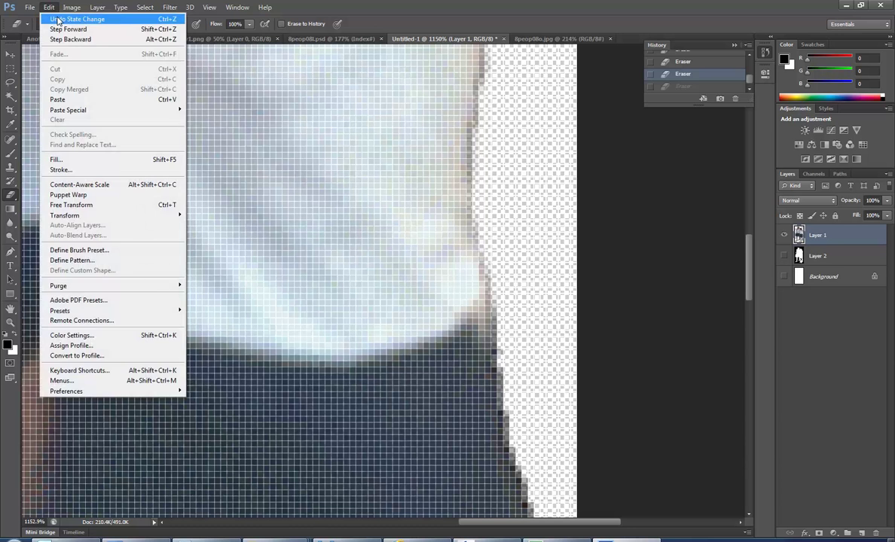
pyautogui.click(57, 19)
pyautogui.click(49, 7)
pyautogui.click(54, 19)
pyautogui.click(49, 7)
pyautogui.click(54, 19)
pyautogui.click(49, 8)
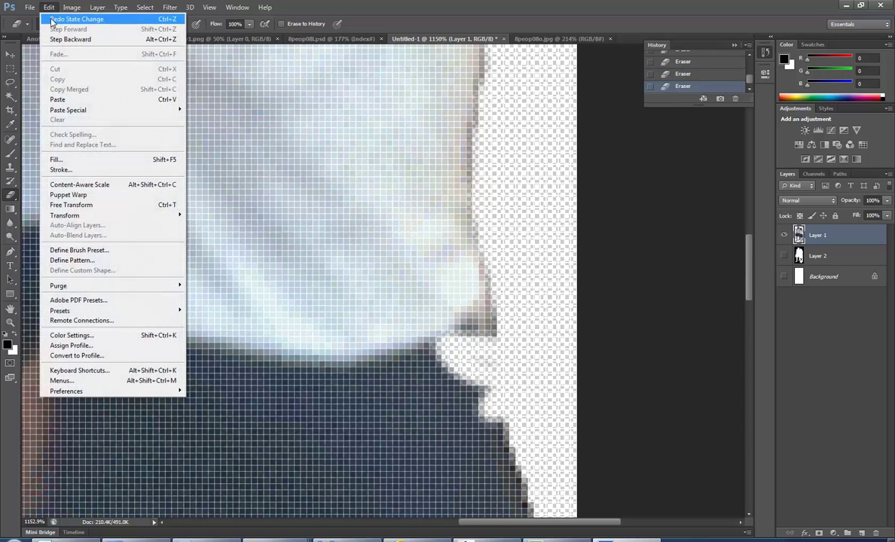
pyautogui.click(53, 19)
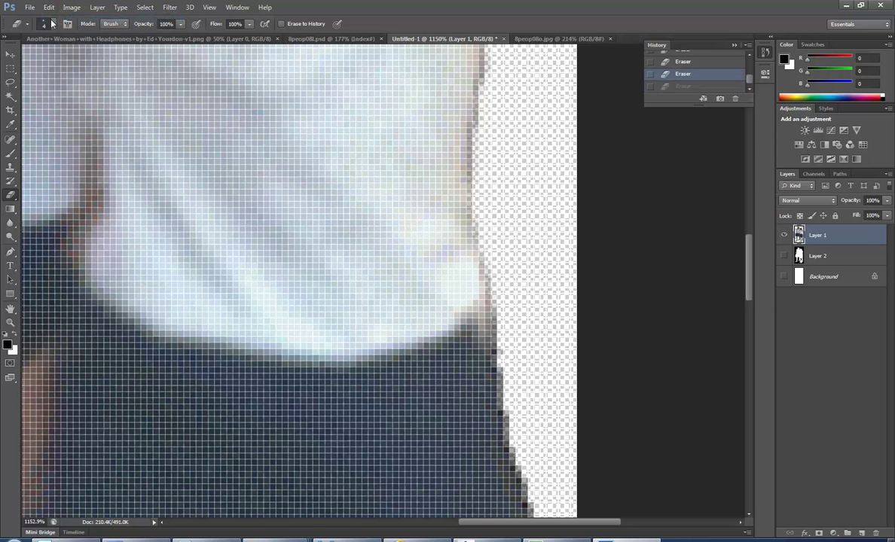
pyautogui.click(49, 7)
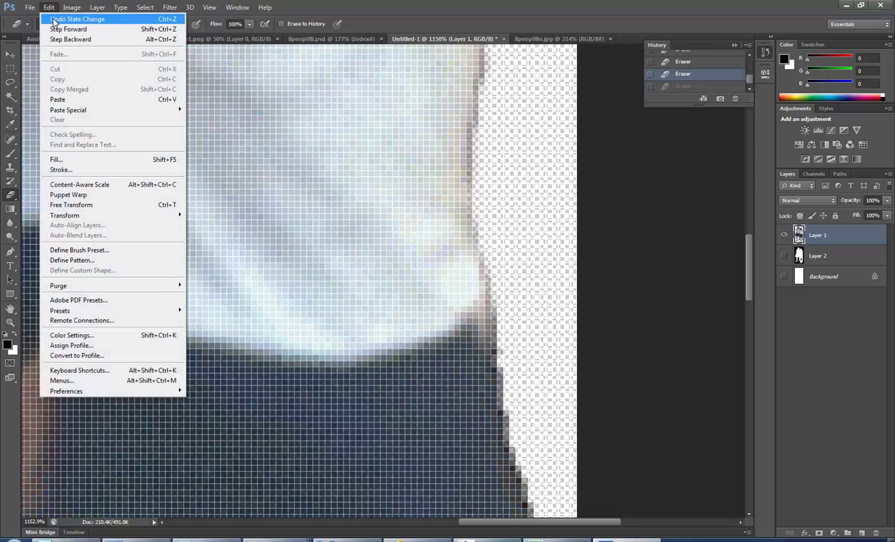
pyautogui.click(54, 19)
pyautogui.click(48, 7)
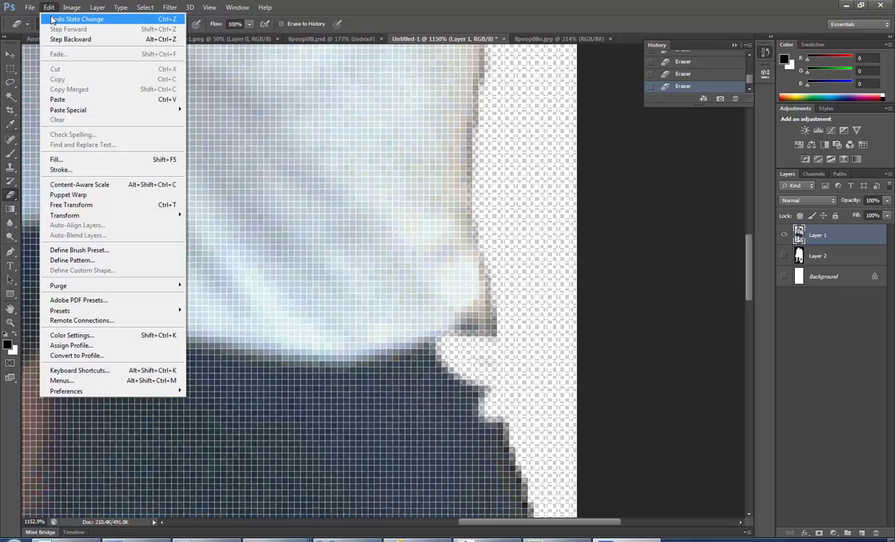
pyautogui.click(53, 19)
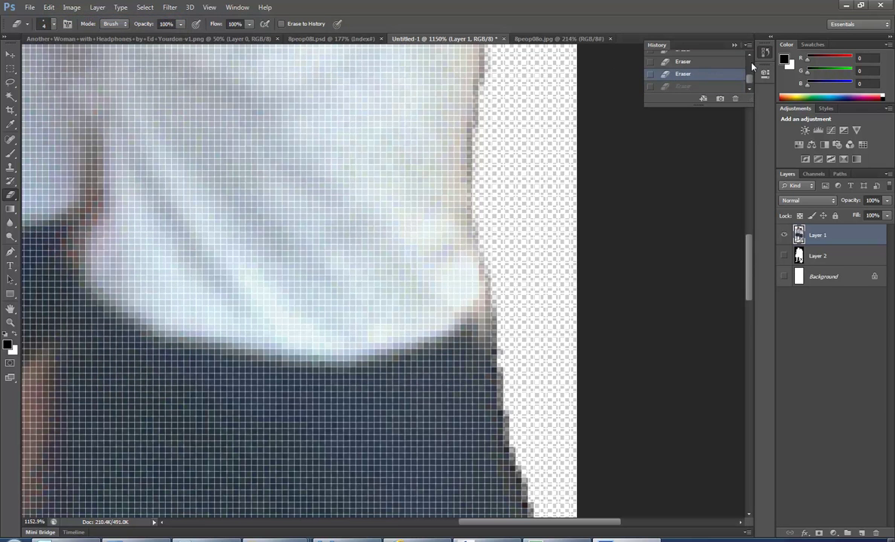
# Enlarge the History list and step back and forth through the recent eraser states, stopping just before the notch stroke
pyautogui.click(690, 67)
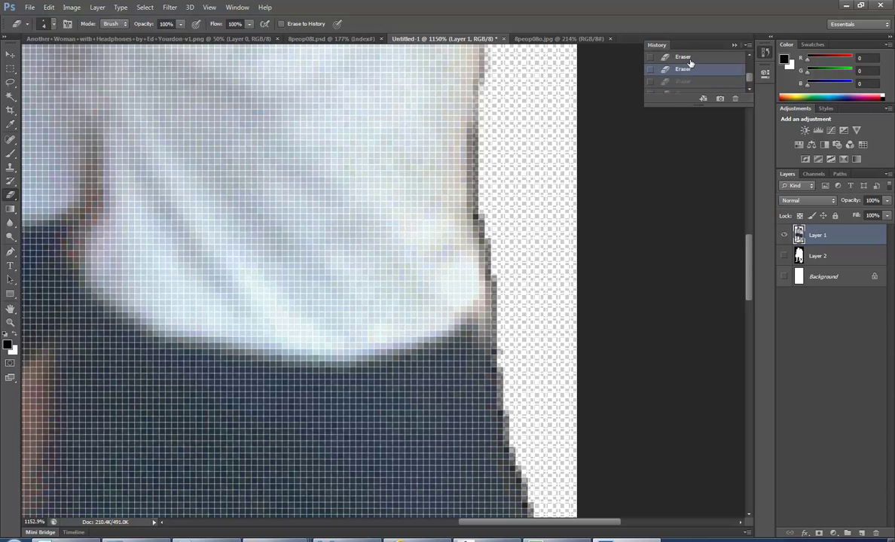
pyautogui.click(687, 58)
pyautogui.click(683, 68)
pyautogui.click(685, 81)
pyautogui.moveTo(691, 106); pyautogui.dragTo(691, 273)
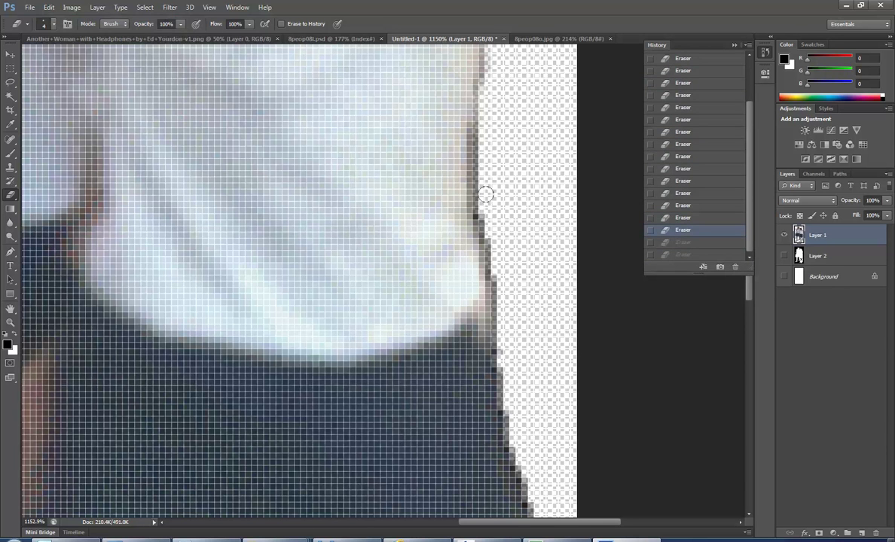
pyautogui.click(683, 242)
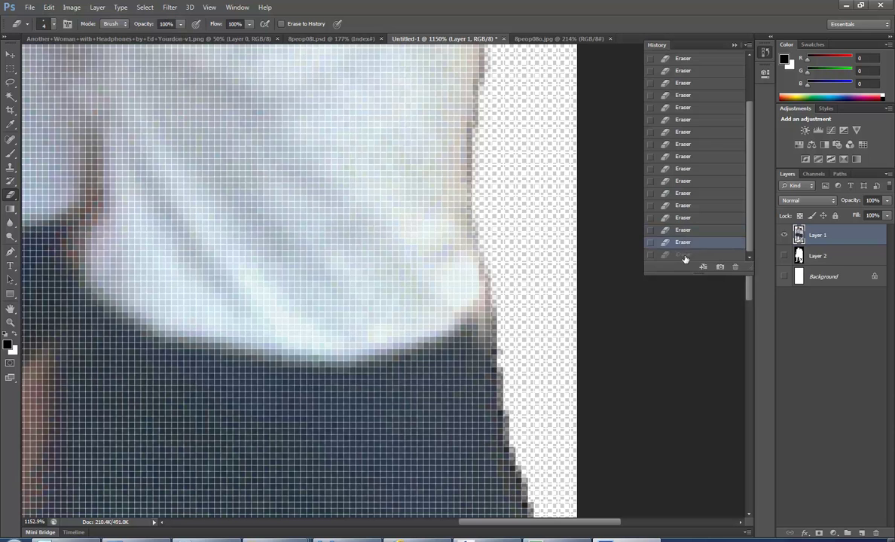
pyautogui.click(683, 255)
pyautogui.click(680, 242)
# Save the cut-out document in Photoshop format as School-girls in the People folder with Maximize Compatibility enabled
pyautogui.keyDown('alt'); pyautogui.scroll(-2, 444, 282); pyautogui.keyUp('alt')
pyautogui.keyDown('alt'); pyautogui.scroll(-6, 446, 284); pyautogui.keyUp('alt')
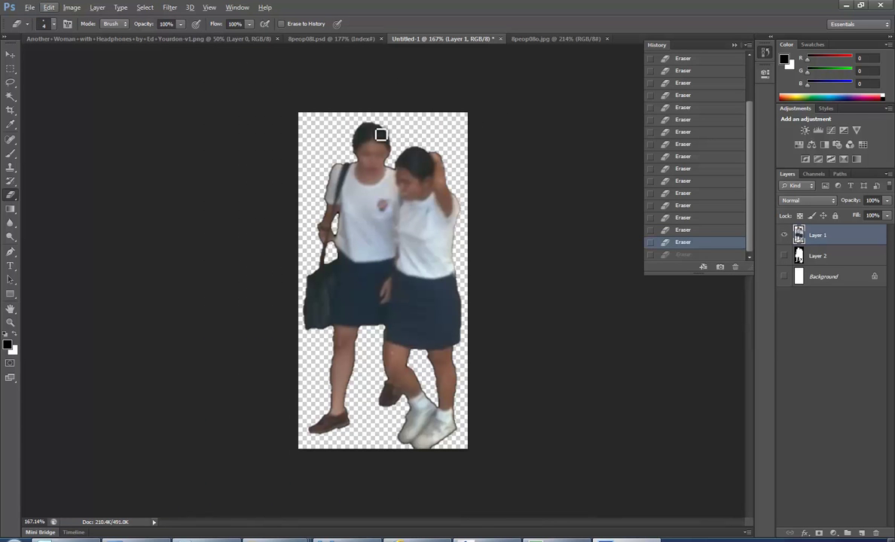
pyautogui.click(30, 7)
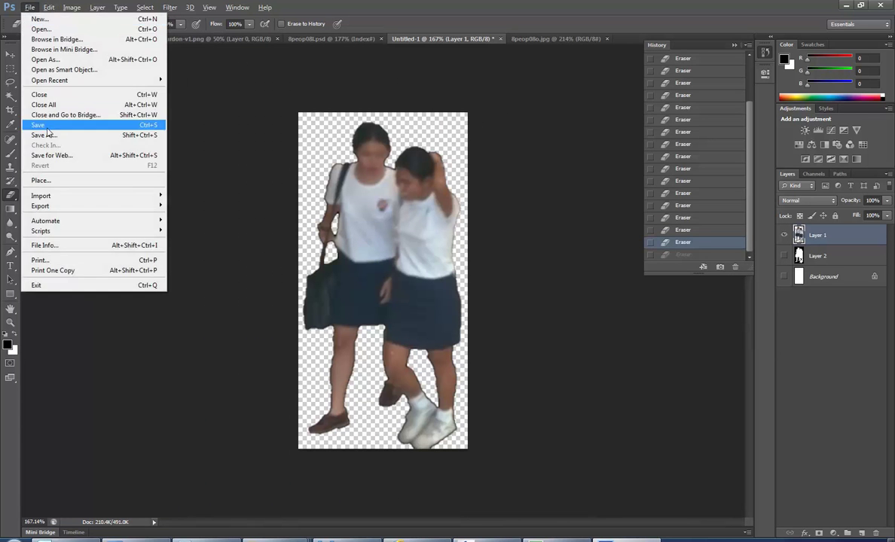
pyautogui.click(37, 126)
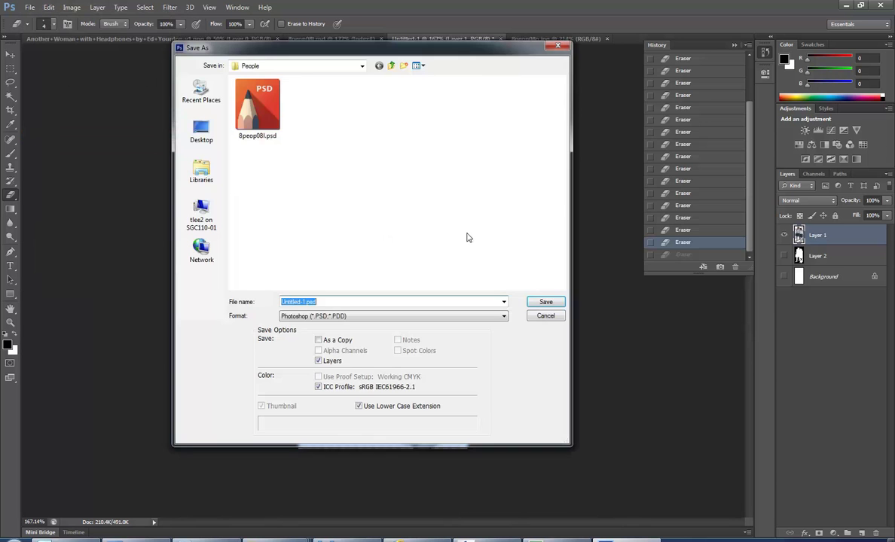
pyautogui.click(349, 318)
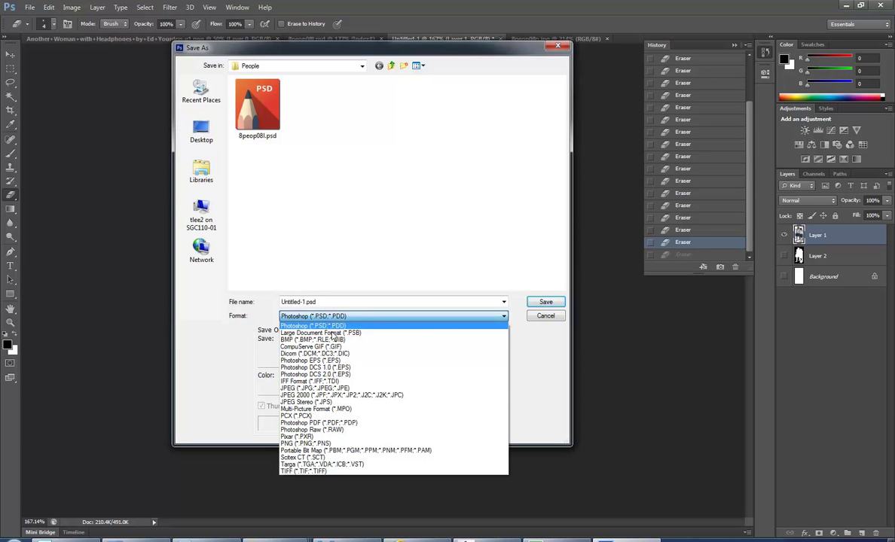
pyautogui.click(335, 302)
pyautogui.doubleClick(335, 302)
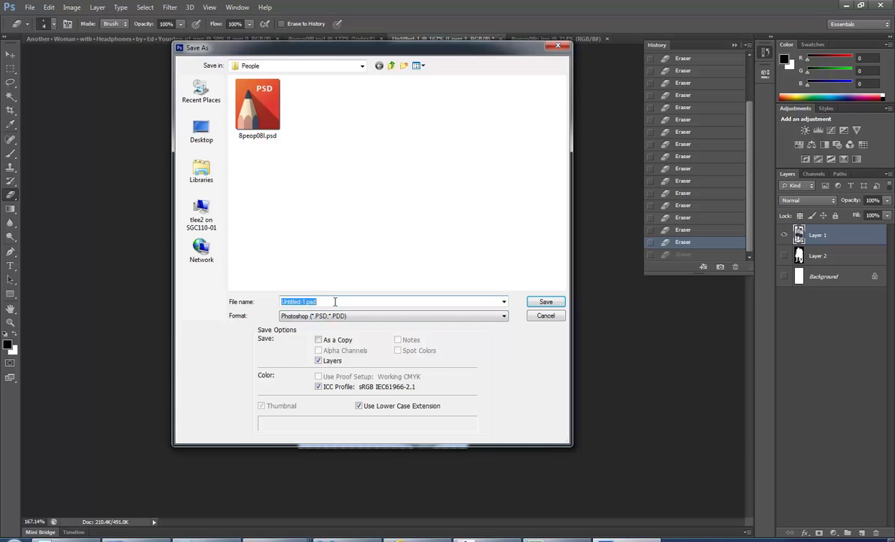
pyautogui.write('School-girls')
pyautogui.click(545, 302)
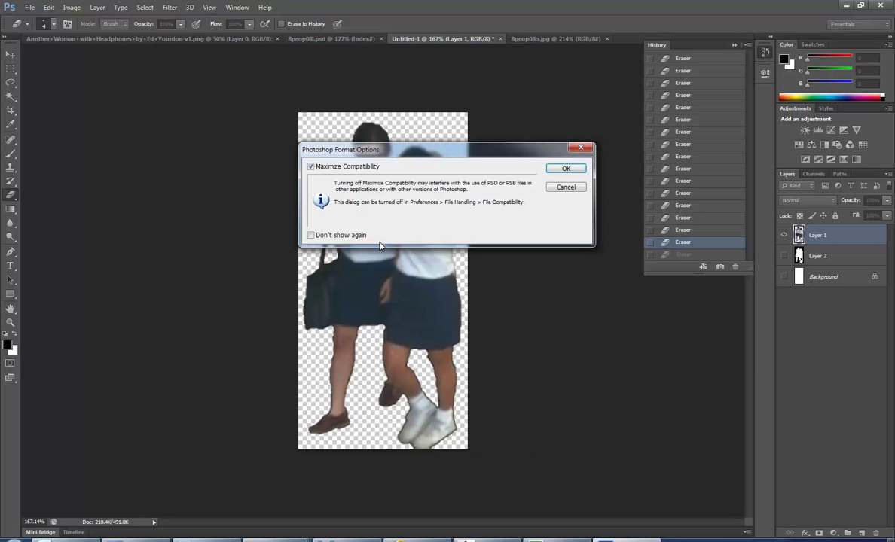
pyautogui.click(567, 169)
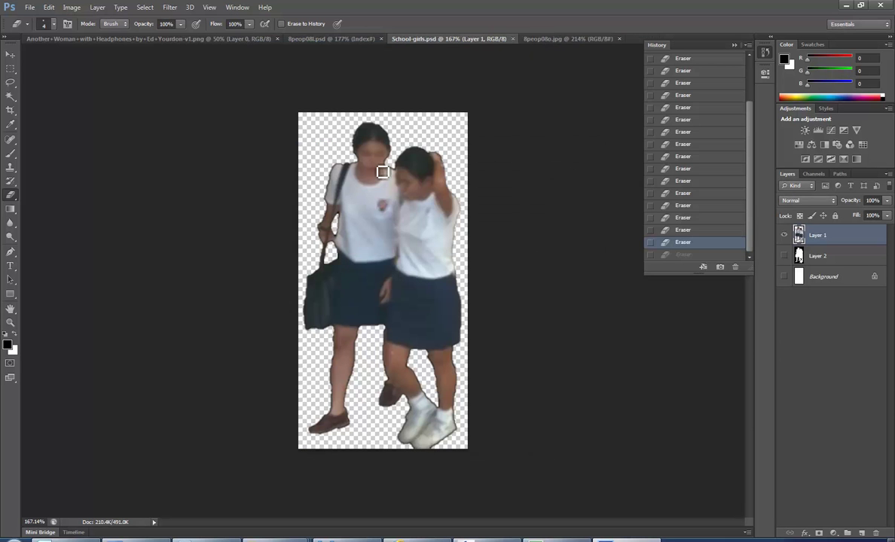
# Try to save the cut-out as a JPEG copy, previewing it in the JPEG options before cancelling
pyautogui.click(29, 7)
pyautogui.click(44, 134)
pyautogui.click(322, 316)
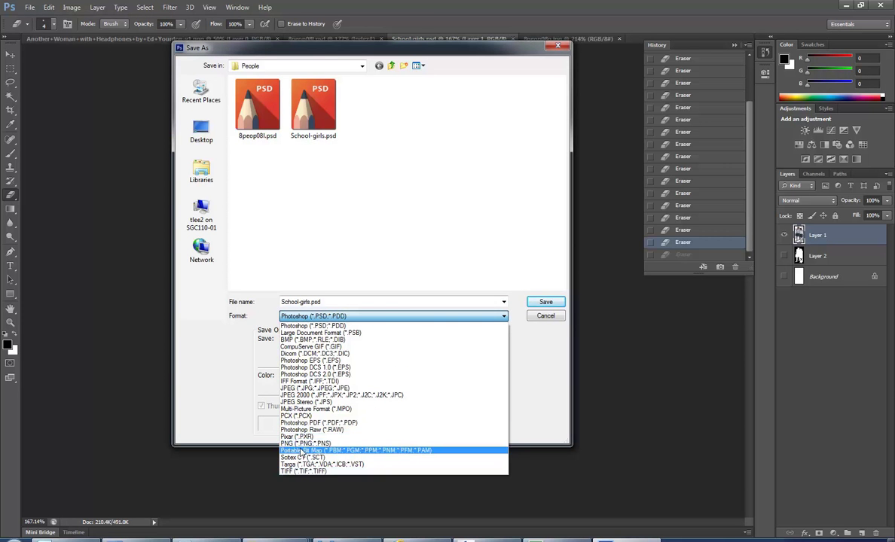
pyautogui.click(309, 389)
pyautogui.click(552, 305)
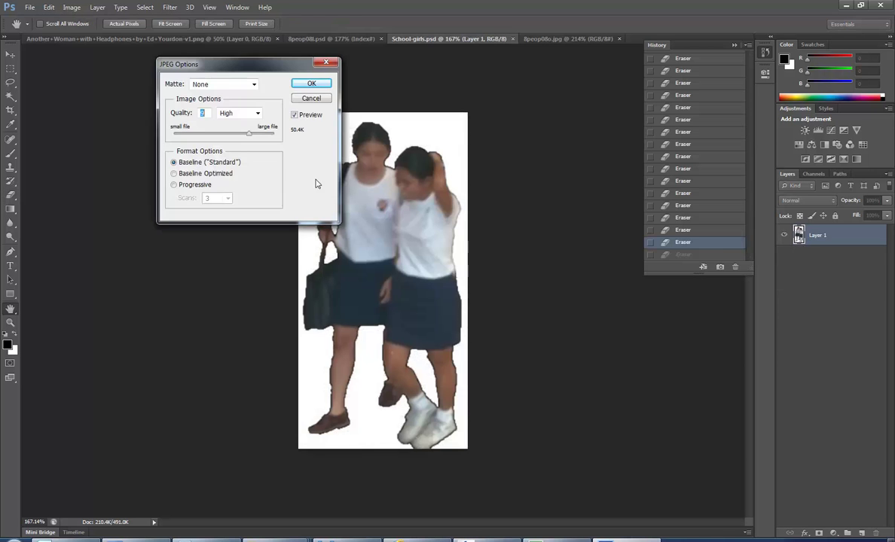
pyautogui.moveTo(215, 63); pyautogui.dragTo(118, 53)
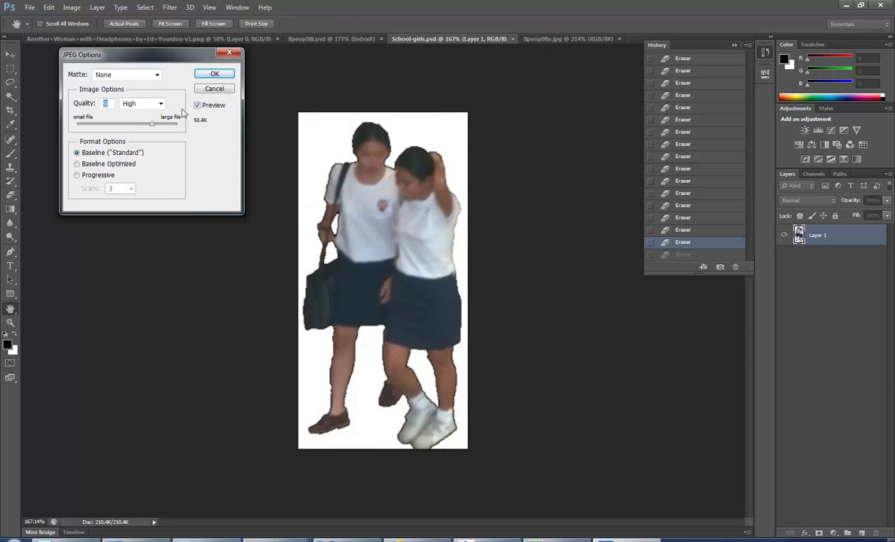
pyautogui.click(215, 89)
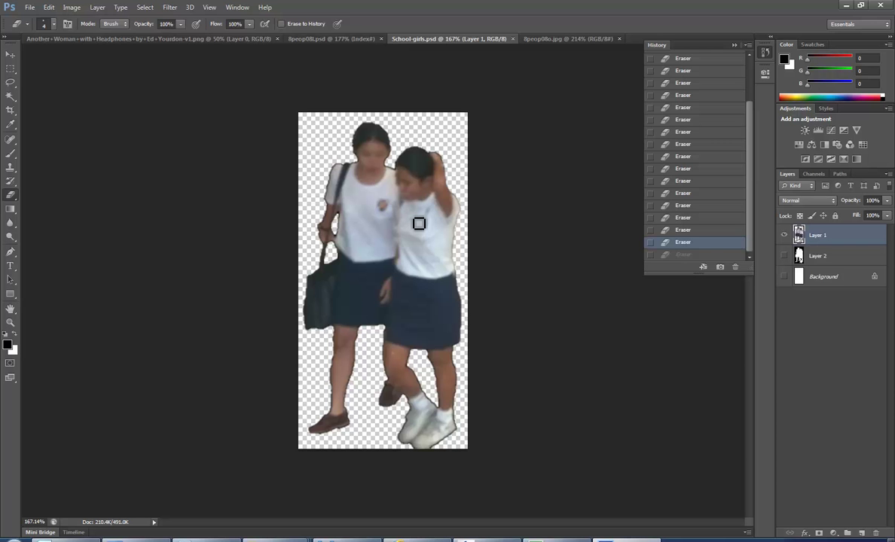
# View the other open documents in turn: 8peop08o.jpg, 8peop08l.psd and the cut-out of the woman with headphones
pyautogui.click(561, 38)
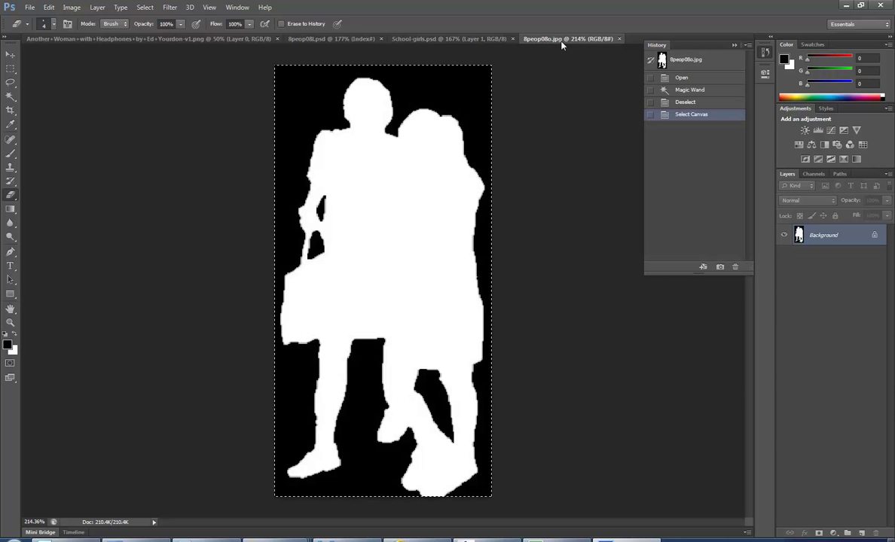
pyautogui.click(312, 39)
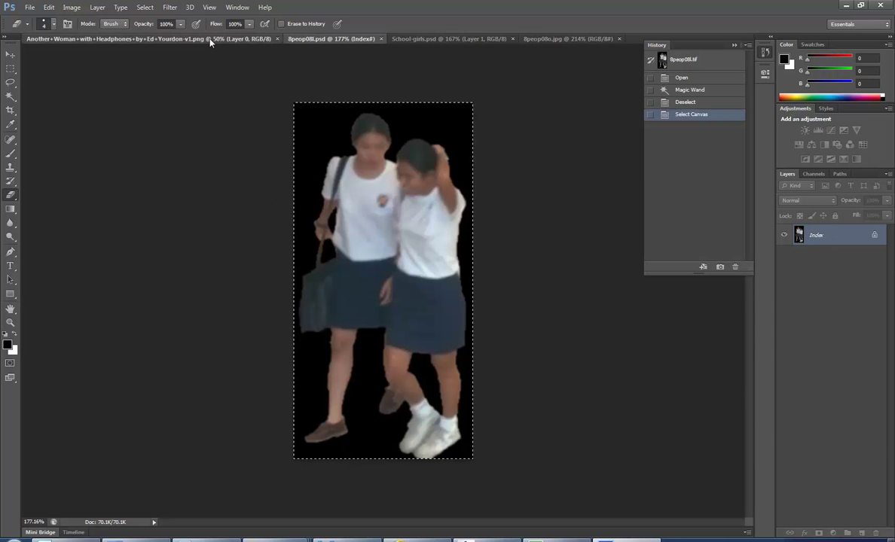
pyautogui.click(213, 38)
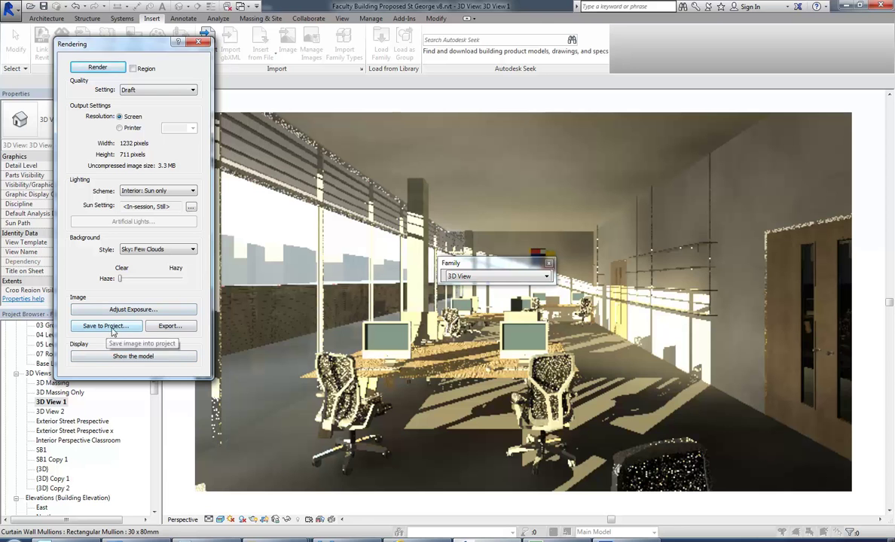
# In Revit, export the rendering as a PNG named 3D View 1 to 2016 > AD BDes on the U: drive and close the Rendering dialog
pyautogui.click(164, 327)
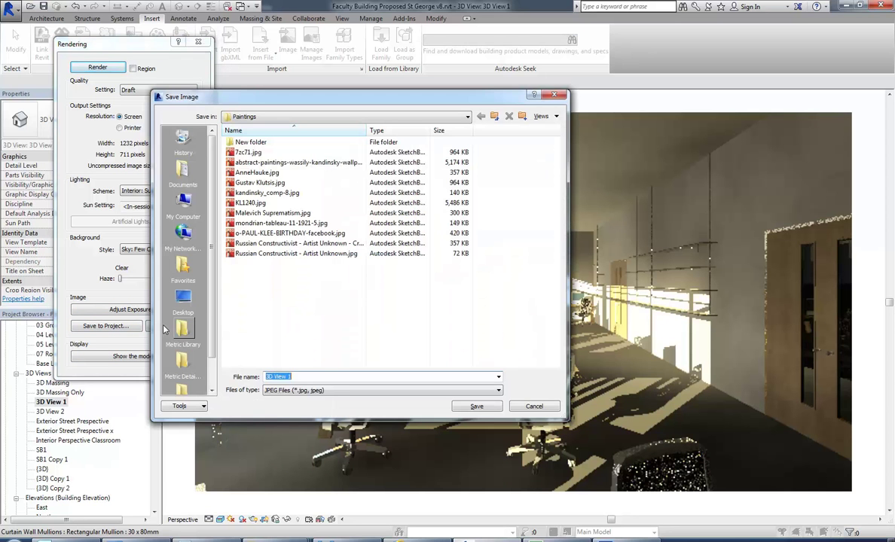
pyautogui.click(303, 391)
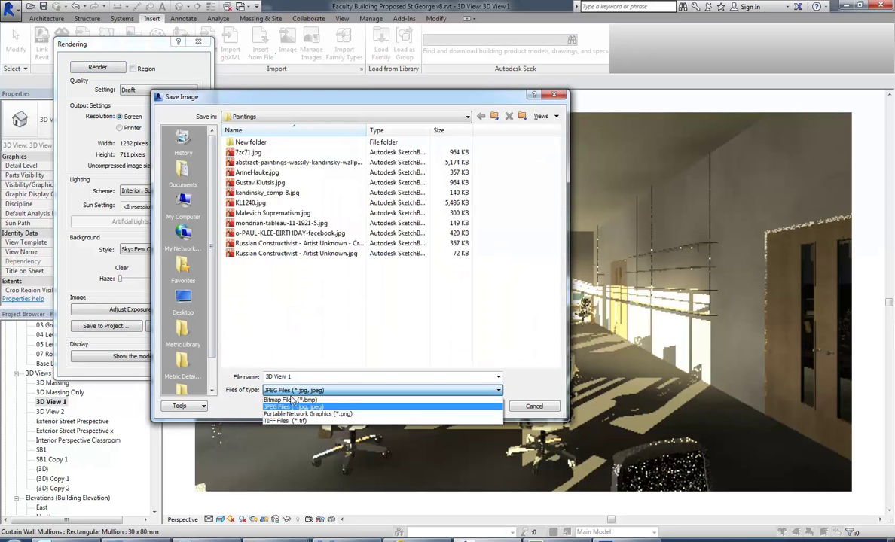
pyautogui.click(298, 419)
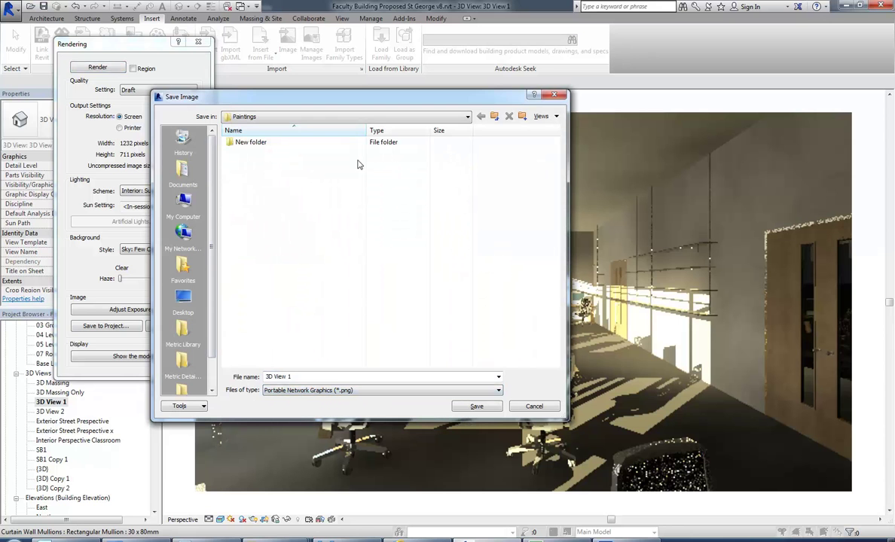
pyautogui.click(354, 116)
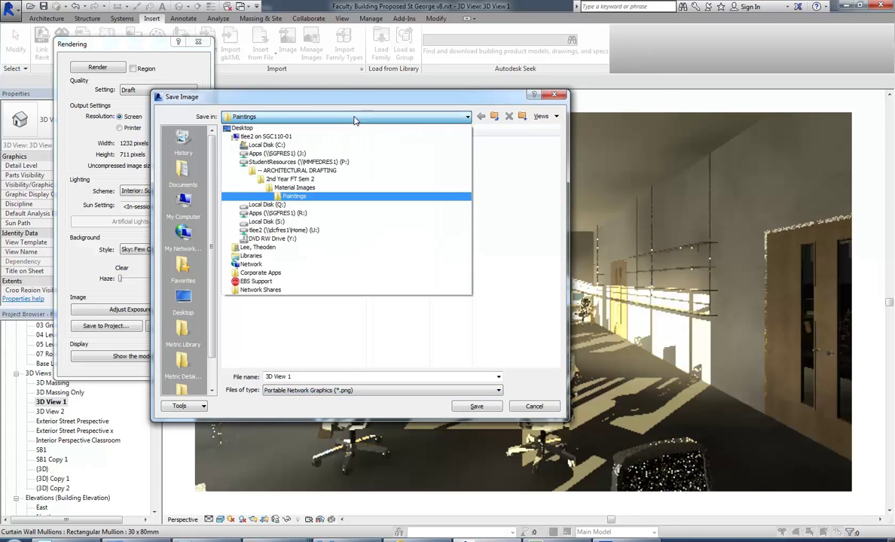
pyautogui.click(297, 230)
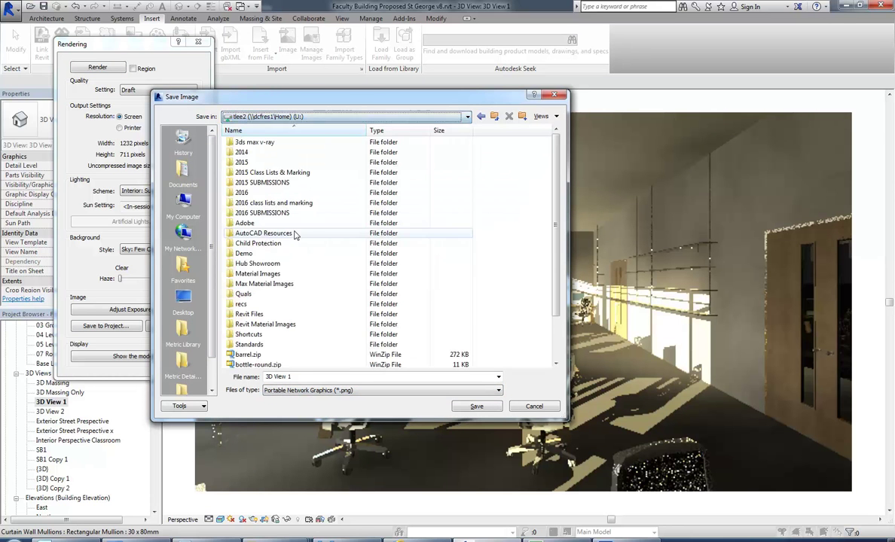
pyautogui.doubleClick(242, 192)
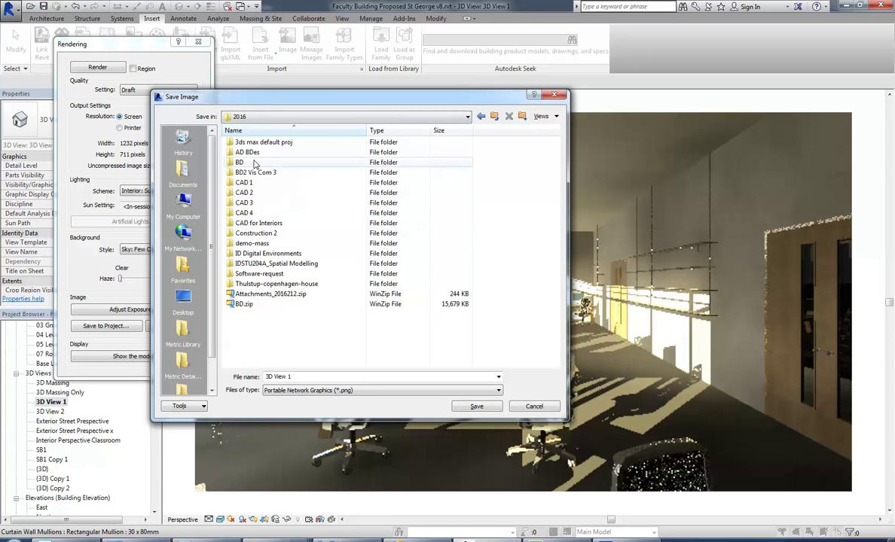
pyautogui.doubleClick(251, 153)
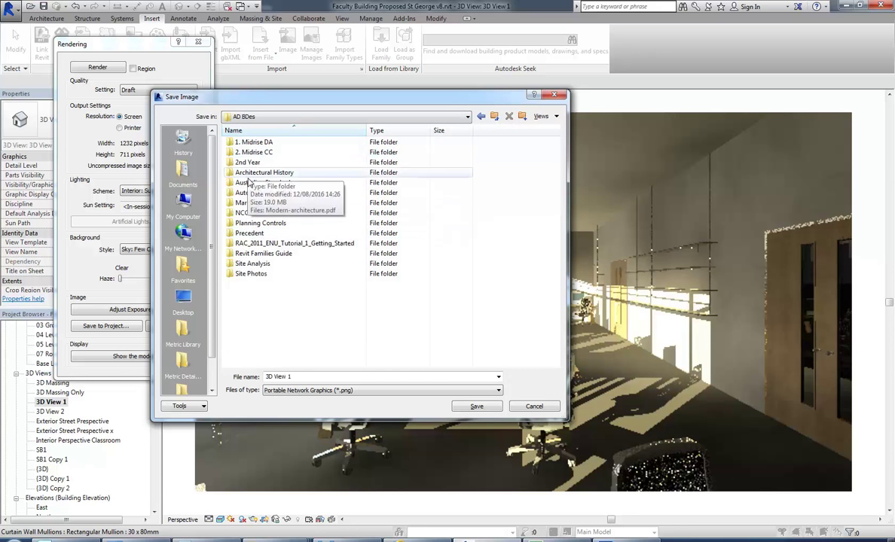
pyautogui.click(313, 376)
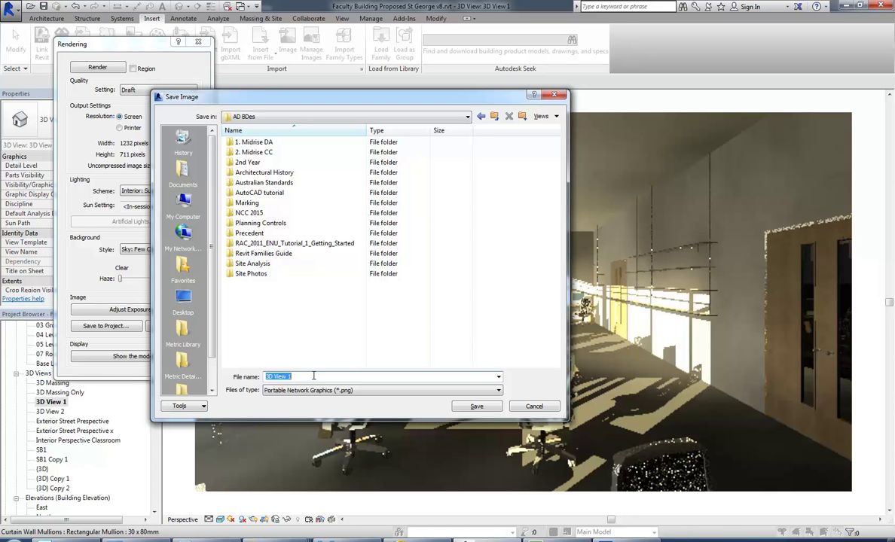
pyautogui.click(476, 405)
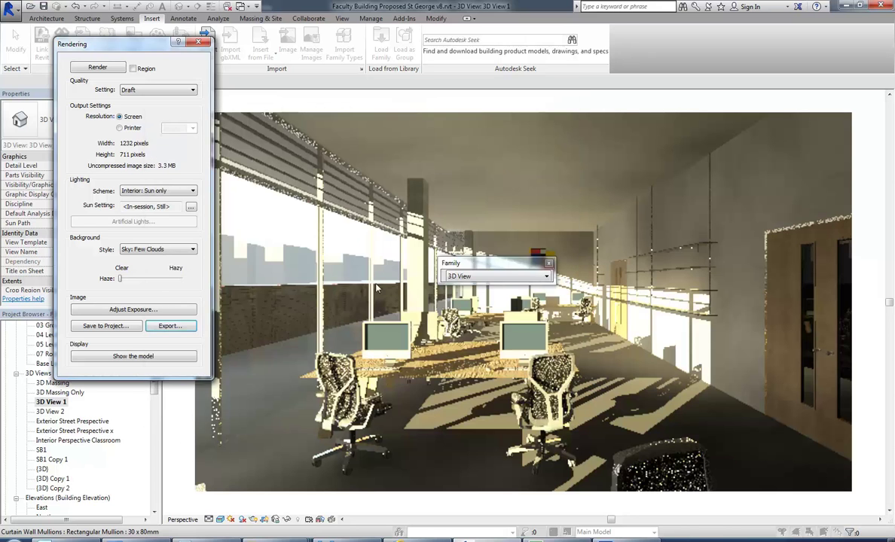
pyautogui.click(198, 41)
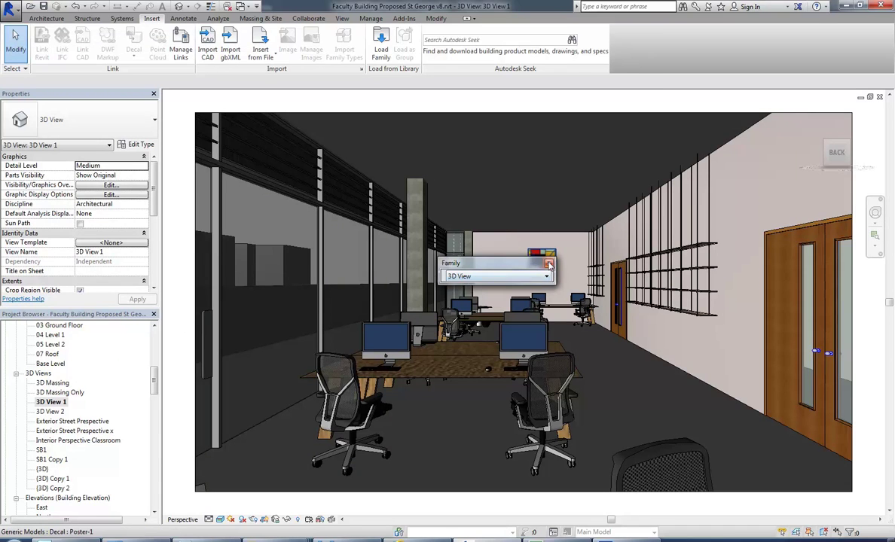
# Sign in to Autodesk 360 with the account e-mail and the account password
pyautogui.click(745, 7)
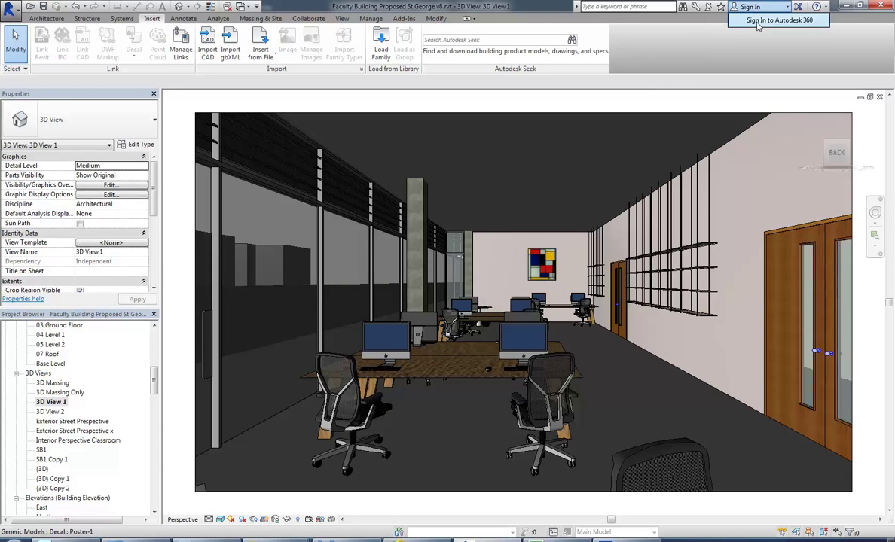
pyautogui.click(776, 19)
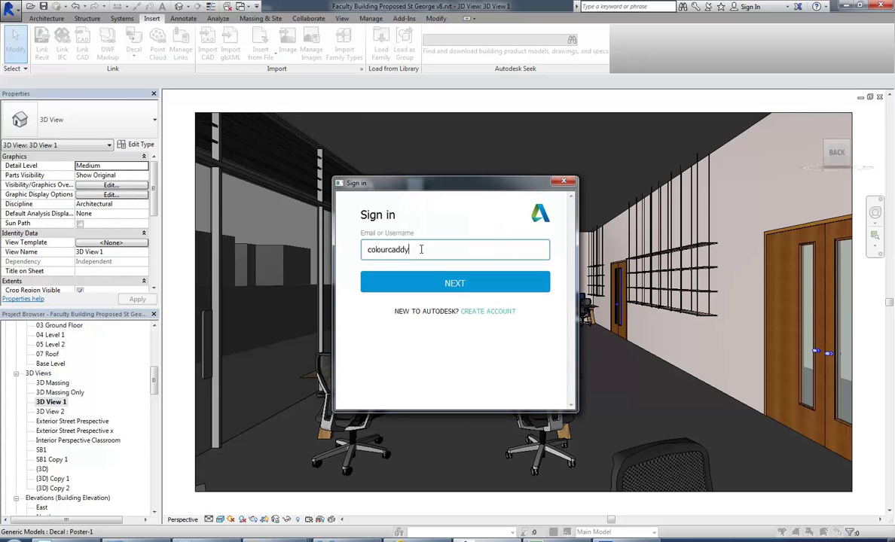
pyautogui.write('mail.com')
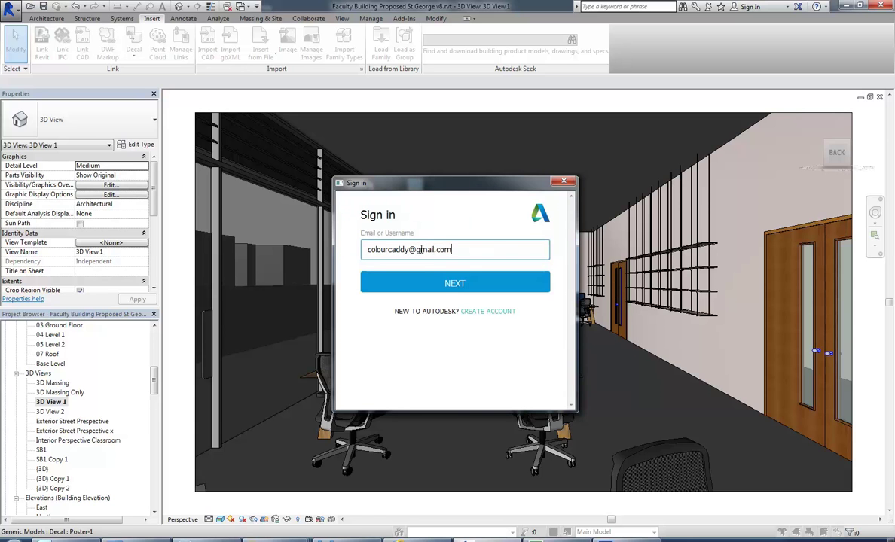
pyautogui.click(455, 283)
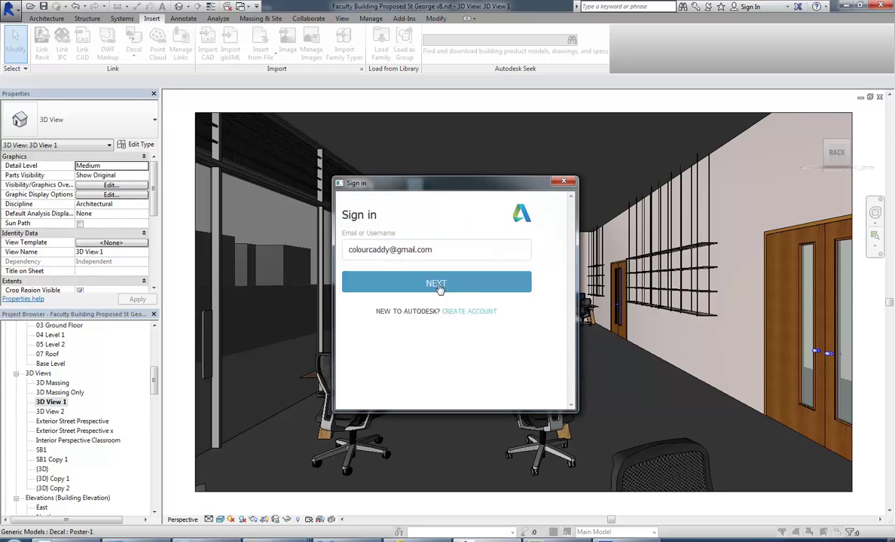
pyautogui.write('••••••••')
pyautogui.click(419, 345)
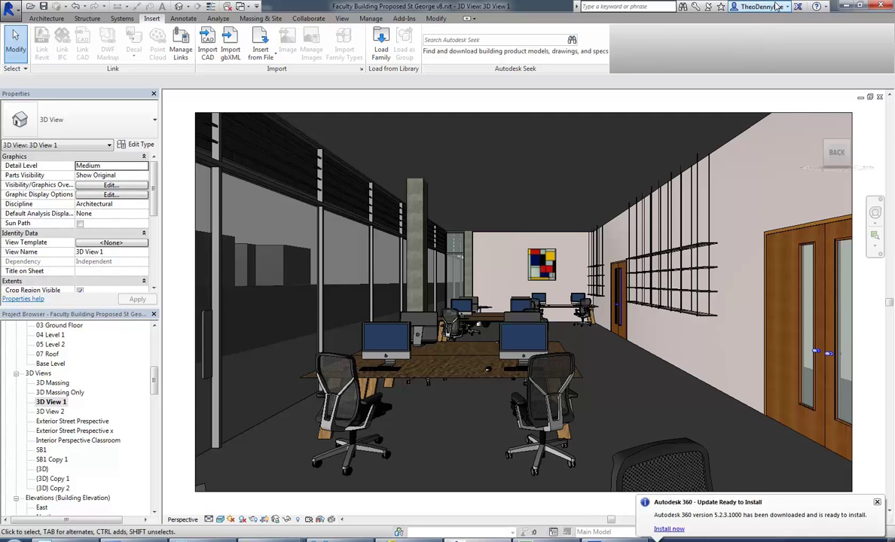
# Start a cloud rendering of 3D View 1 with Final quality, Large (2.25 Mega Pixel) image size and Alpha (Transparency Background) enabled
pyautogui.click(370, 19)
pyautogui.click(342, 19)
pyautogui.click(286, 44)
pyautogui.click(543, 374)
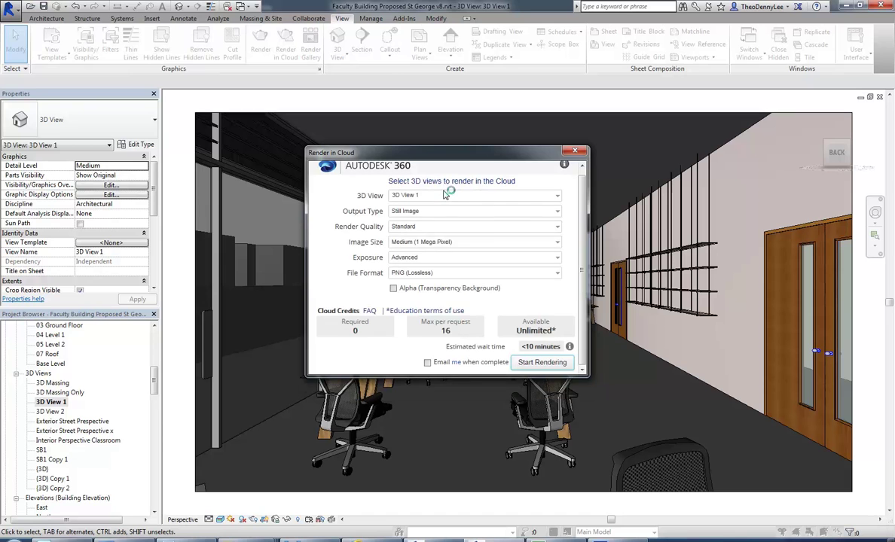
pyautogui.click(558, 227)
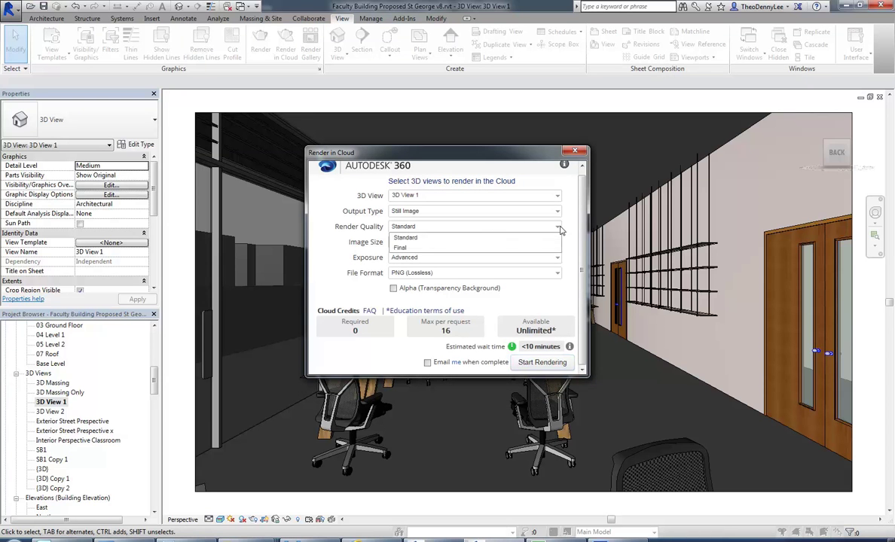
pyautogui.click(411, 247)
pyautogui.click(558, 243)
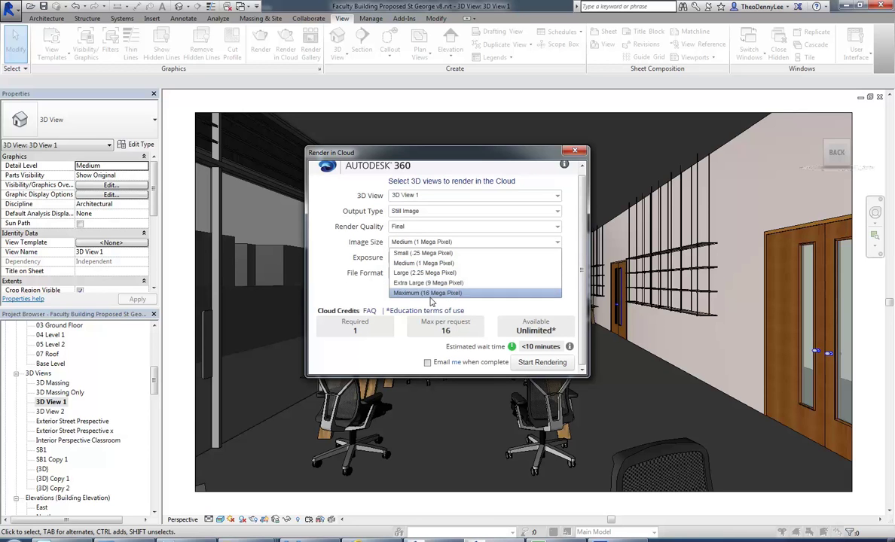
pyautogui.click(417, 273)
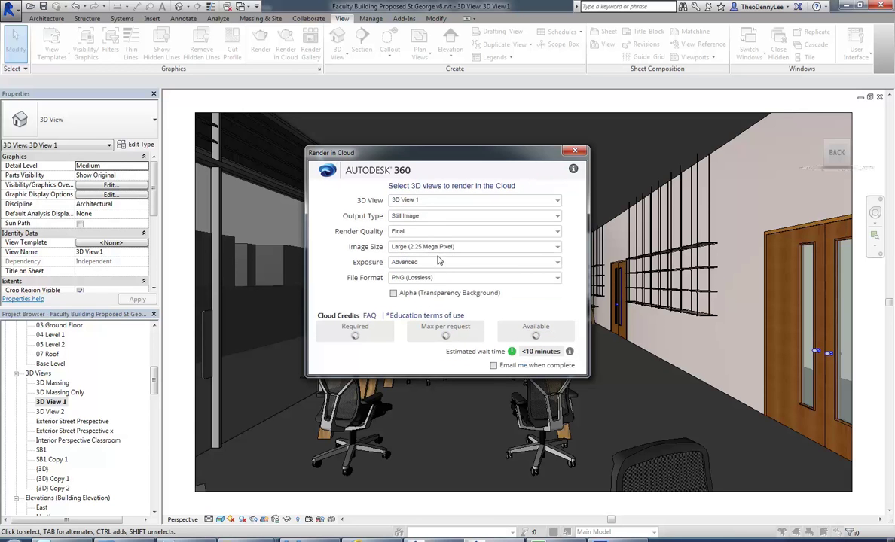
pyautogui.click(392, 289)
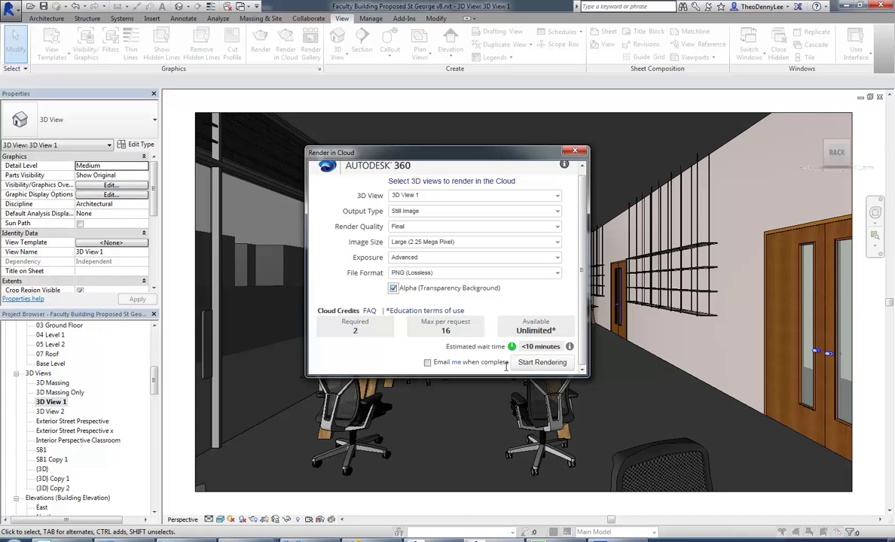
pyautogui.click(540, 363)
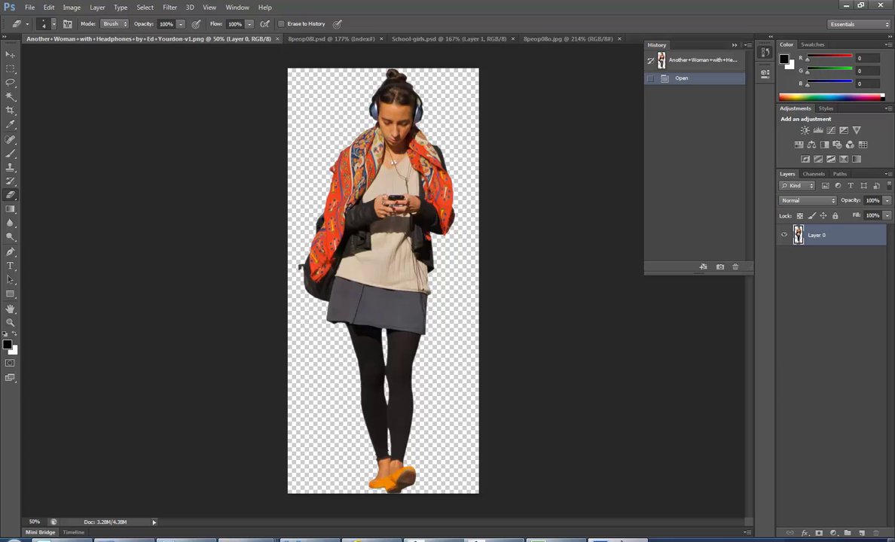
# Switch to Photoshop and open 3D View 1.png from the AD BDes folder inside 2016 on the U: drive
pyautogui.click(30, 7)
pyautogui.click(38, 30)
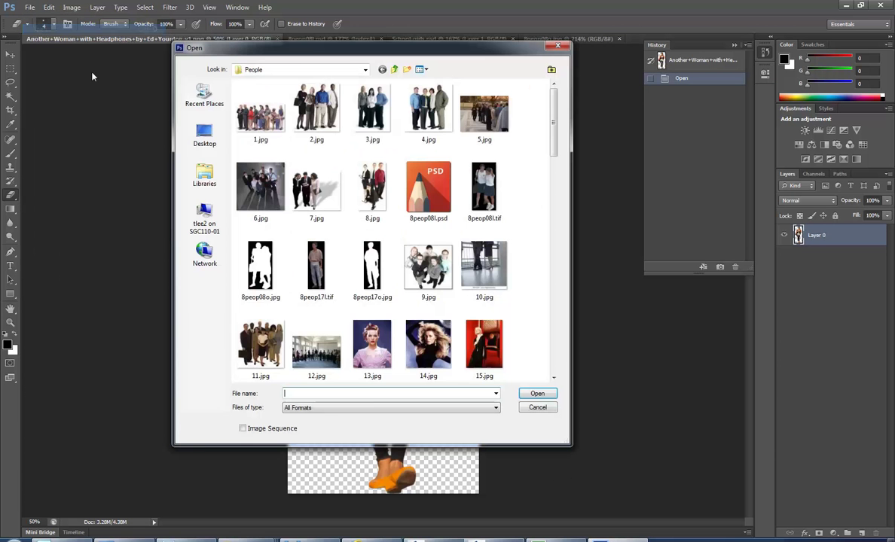
pyautogui.click(290, 67)
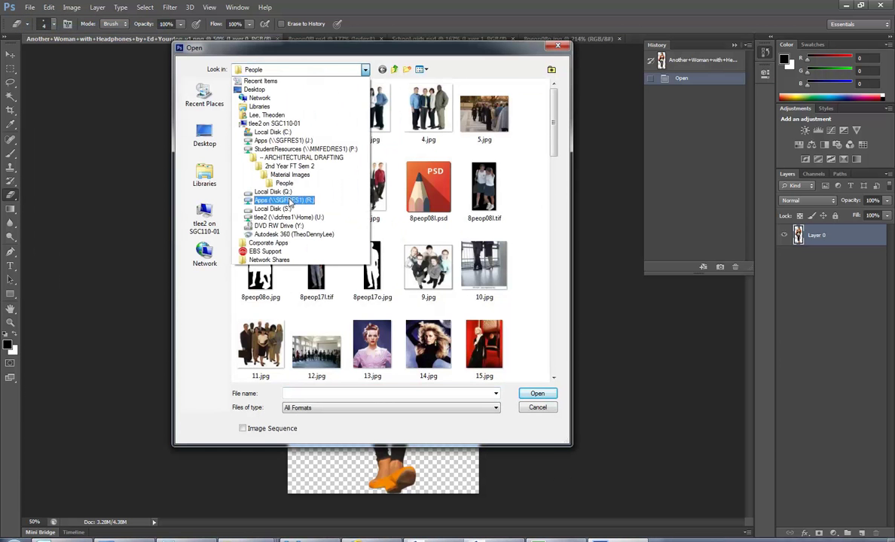
pyautogui.click(288, 218)
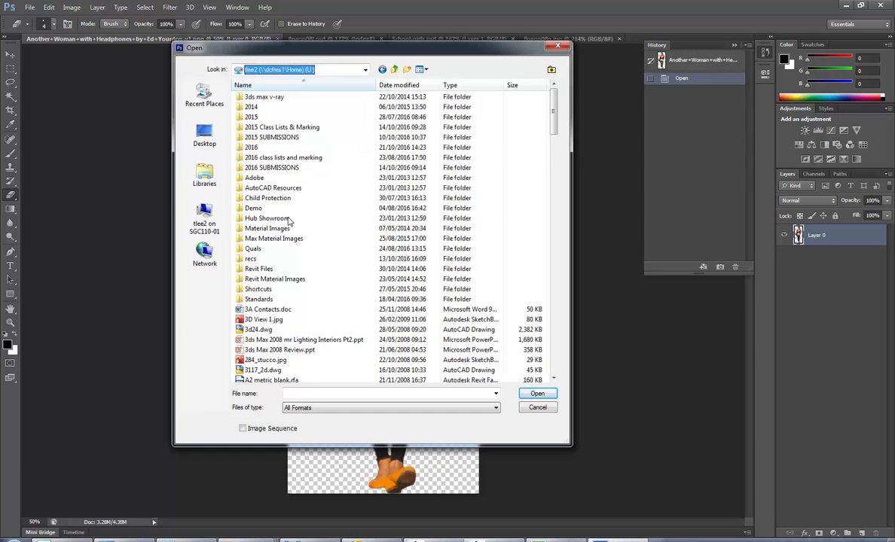
pyautogui.doubleClick(264, 142)
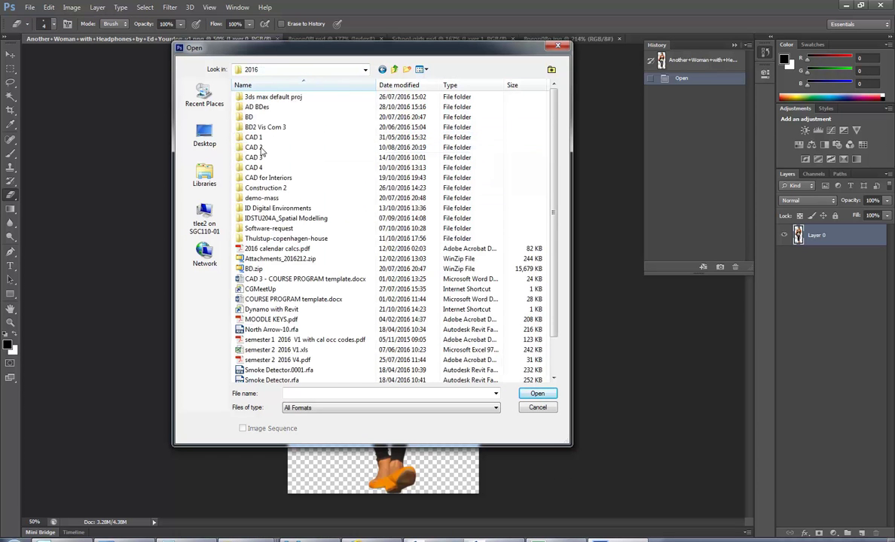
pyautogui.doubleClick(252, 107)
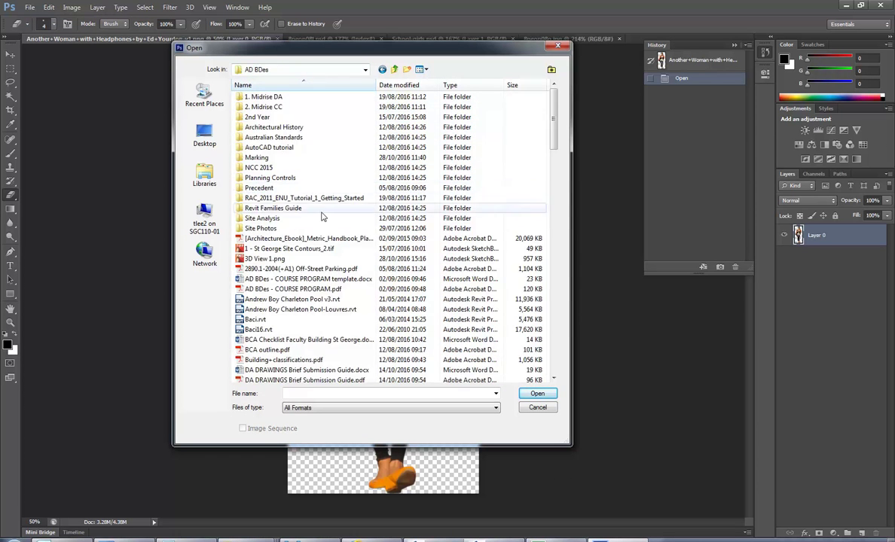
pyautogui.click(331, 259)
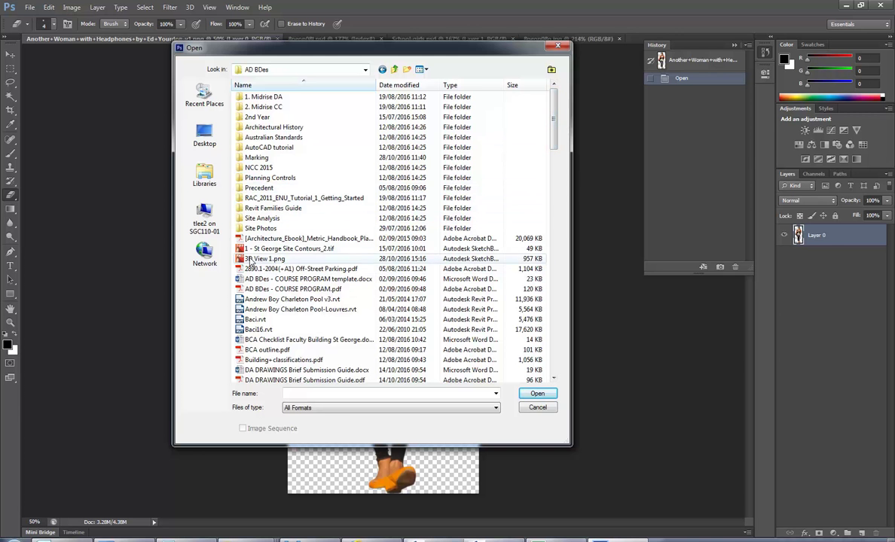
pyautogui.click(537, 394)
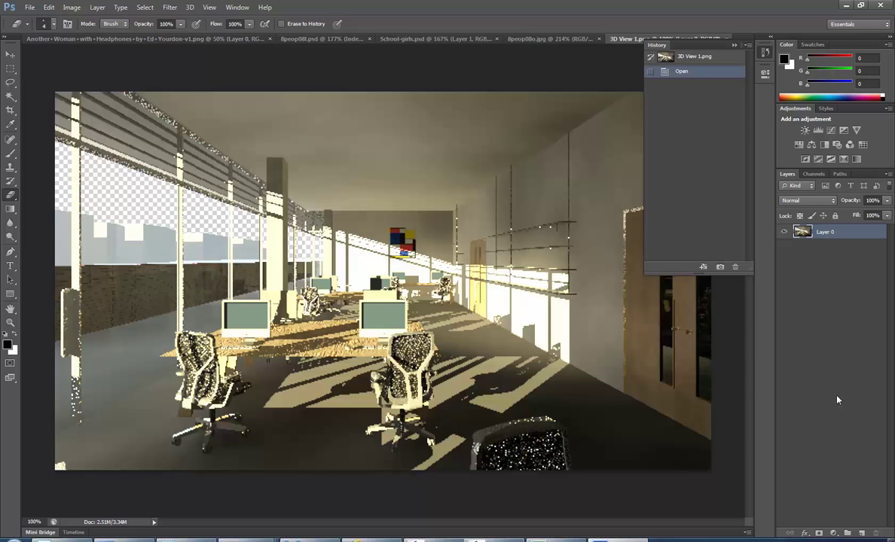
# Duplicate the rendering's Layer 0 and hide the original layer
pyautogui.moveTo(806, 234); pyautogui.dragTo(863, 532)
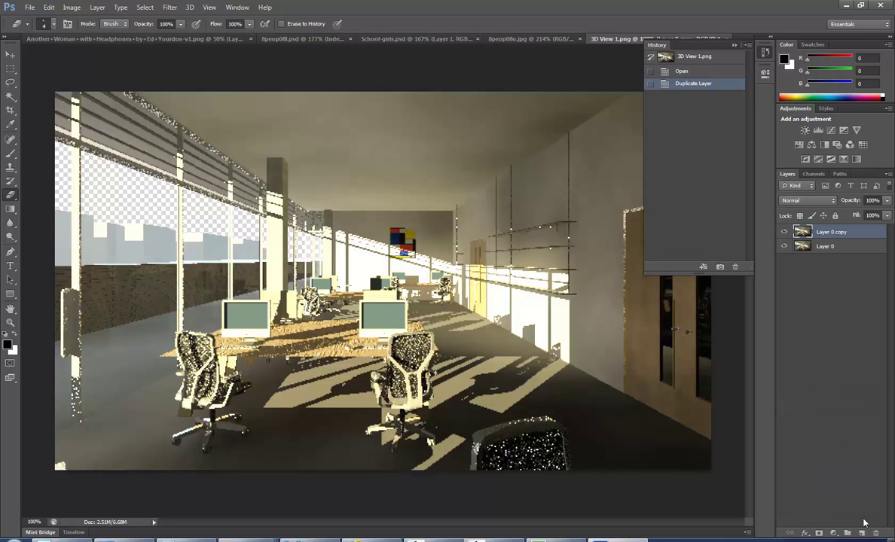
pyautogui.click(784, 246)
# Browse for an image to open in the Material Images folder under ARCHITECTURAL DRAFTING on the StudentResources (P:) drive
pyautogui.click(29, 8)
pyautogui.click(40, 30)
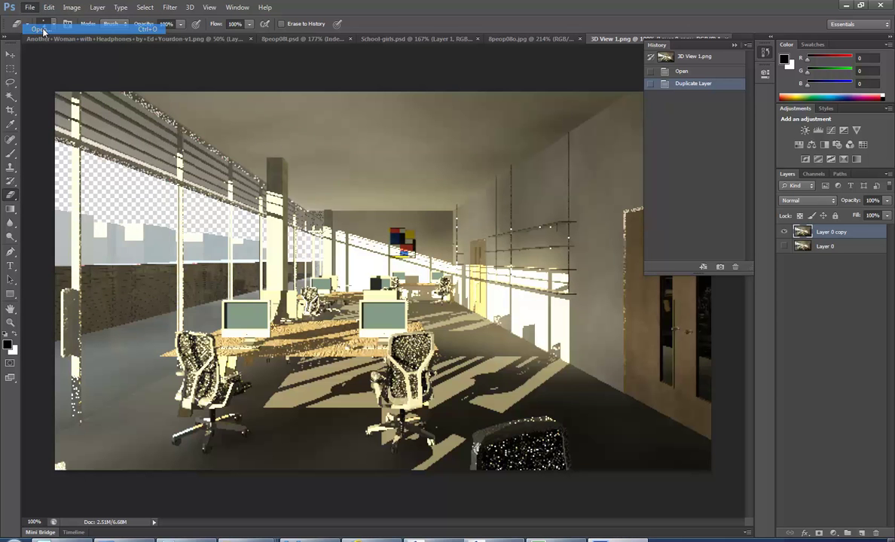
pyautogui.click(304, 71)
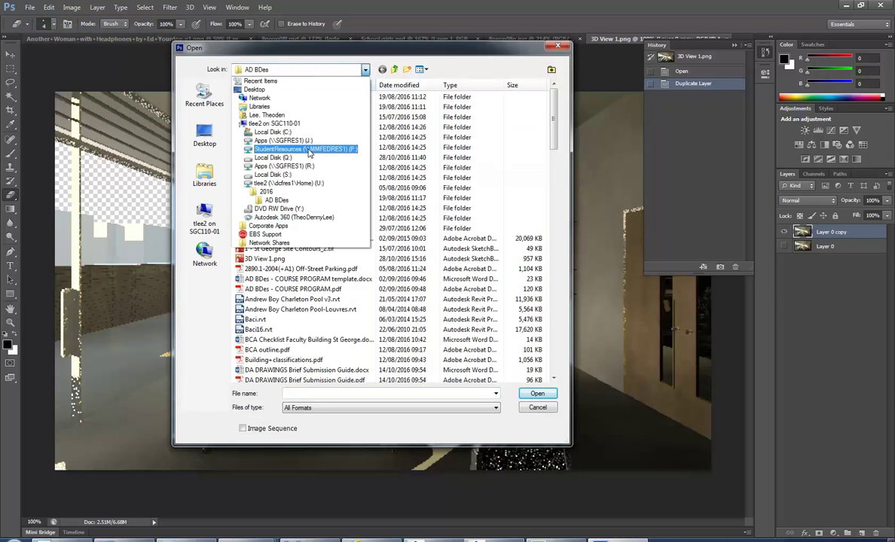
pyautogui.click(308, 149)
pyautogui.doubleClick(259, 98)
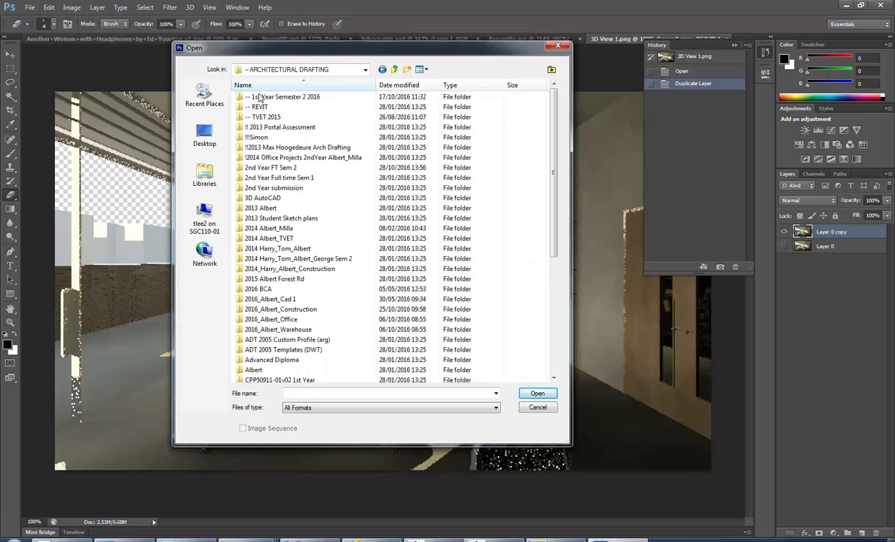
pyautogui.click(262, 309)
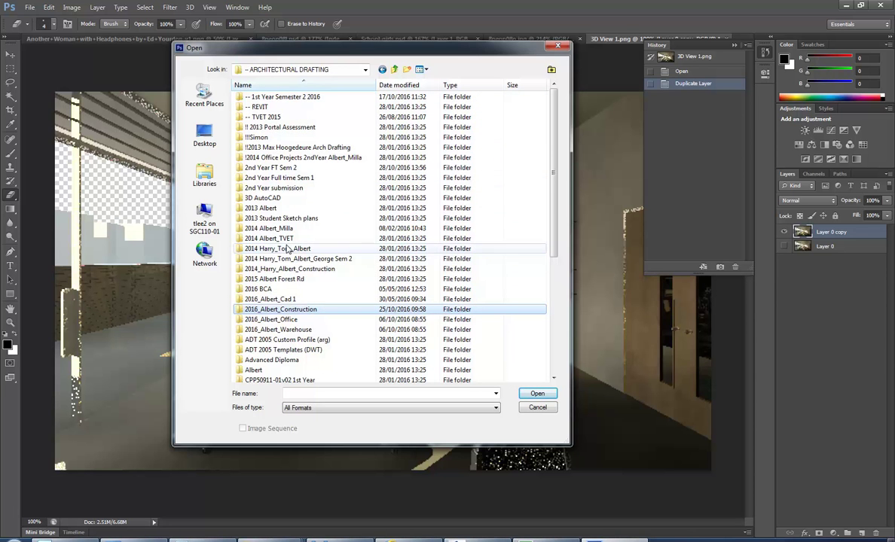
pyautogui.doubleClick(269, 168)
pyautogui.click(268, 128)
pyautogui.doubleClick(269, 128)
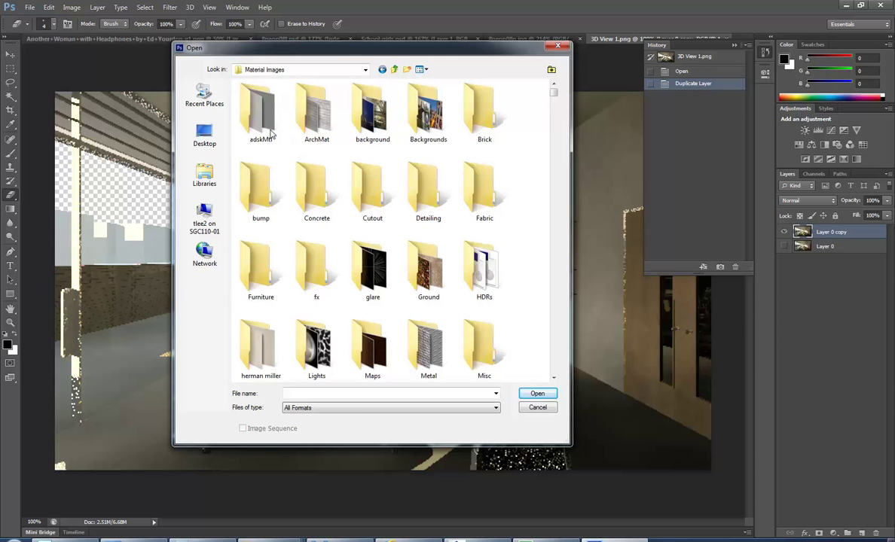
# Show the background folder's files as thumbnails and open desert.jpg
pyautogui.doubleClick(385, 123)
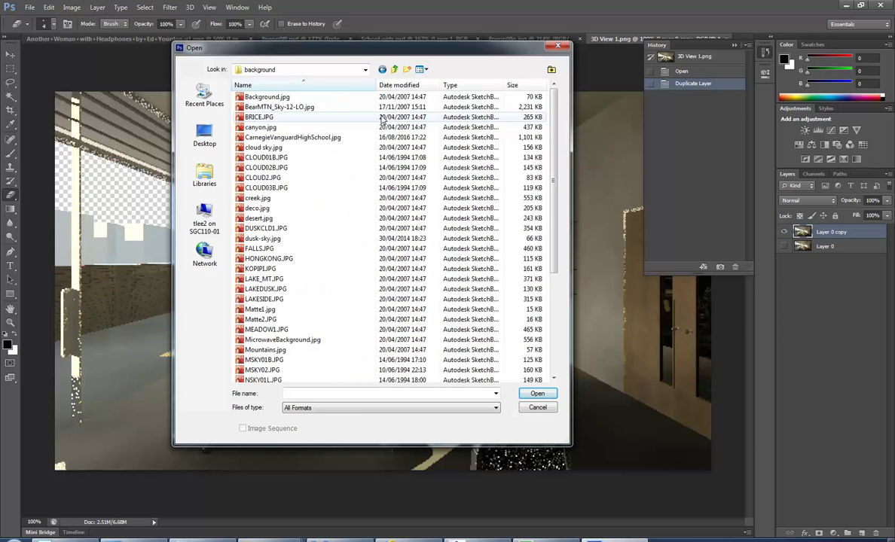
pyautogui.click(421, 69)
pyautogui.click(438, 96)
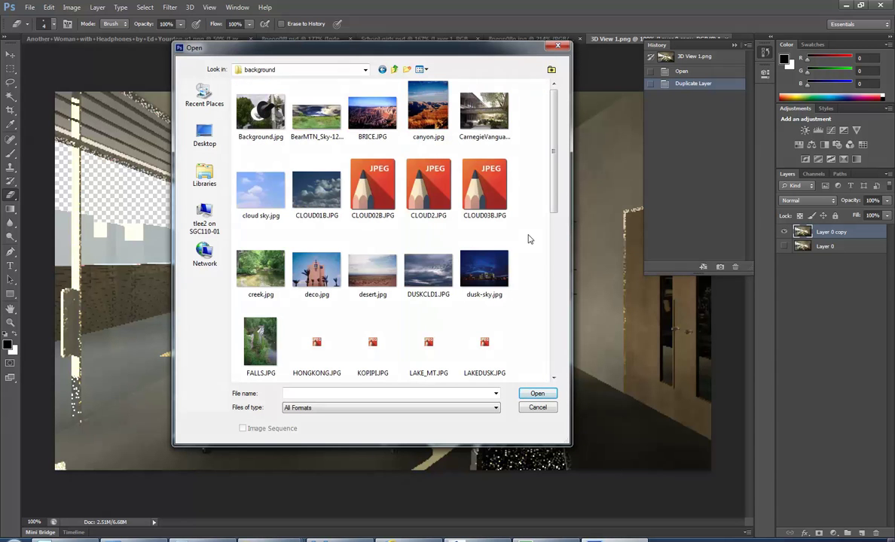
pyautogui.click(484, 113)
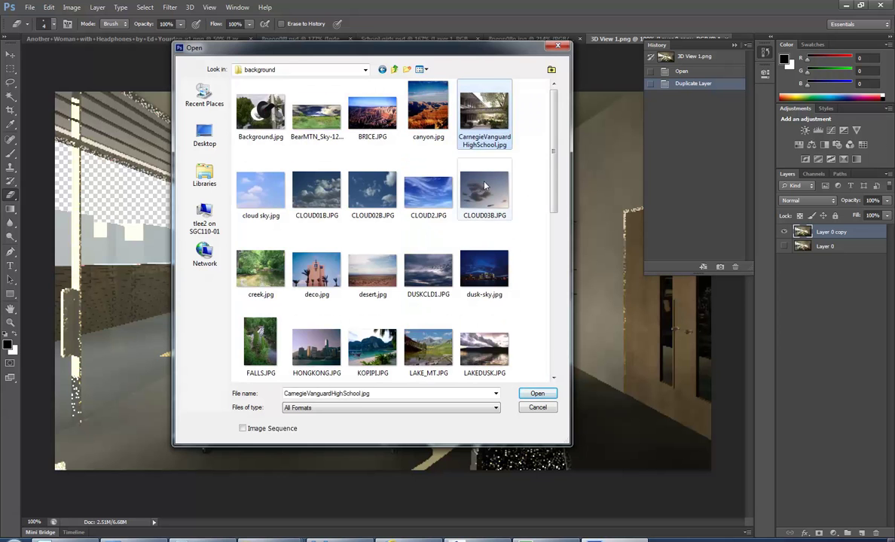
pyautogui.click(323, 199)
pyautogui.click(354, 256)
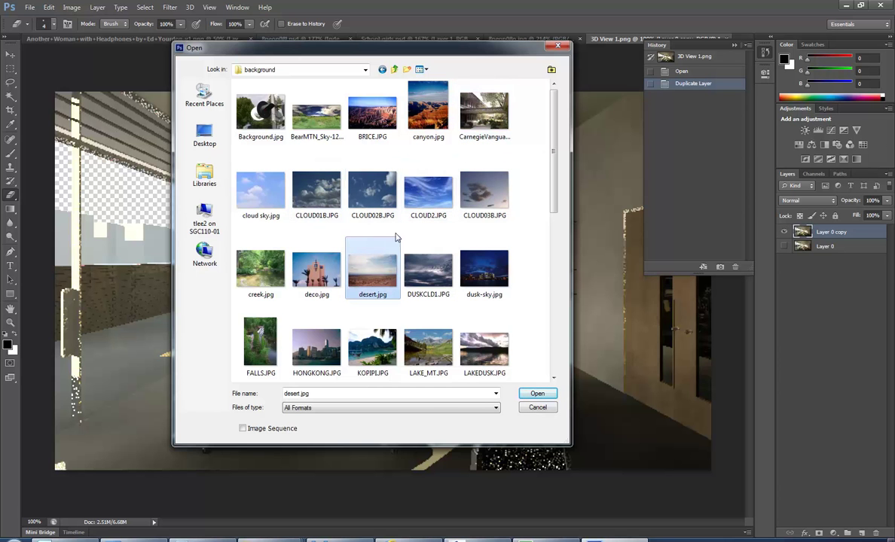
pyautogui.click(536, 394)
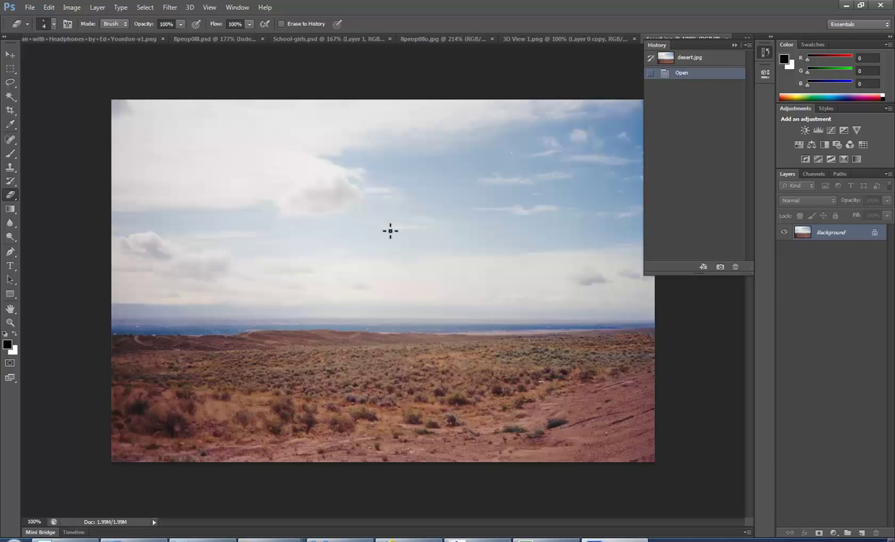
# Copy the entire desert image into 3D View 1.png as a new layer and collapse the History panel
pyautogui.hotkey('ctrl', 'a')
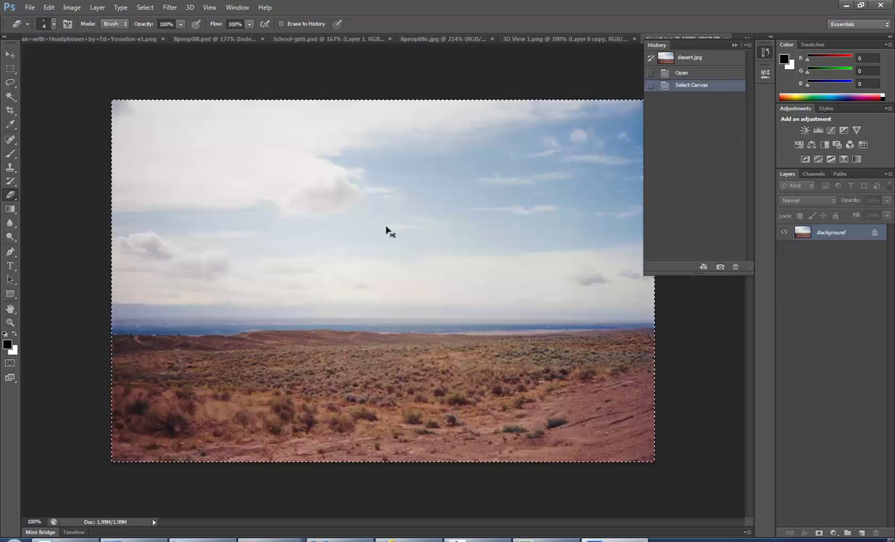
pyautogui.click(567, 39)
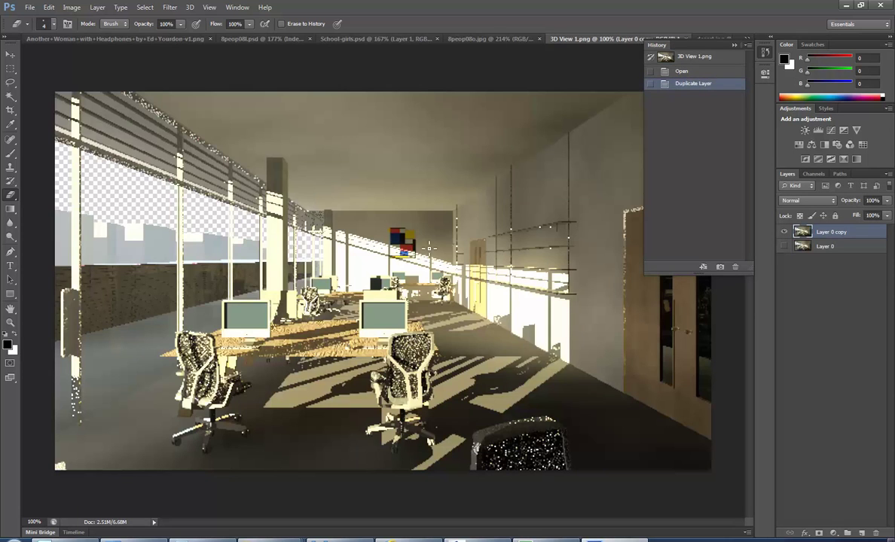
pyautogui.hotkey('ctrl', 'v')
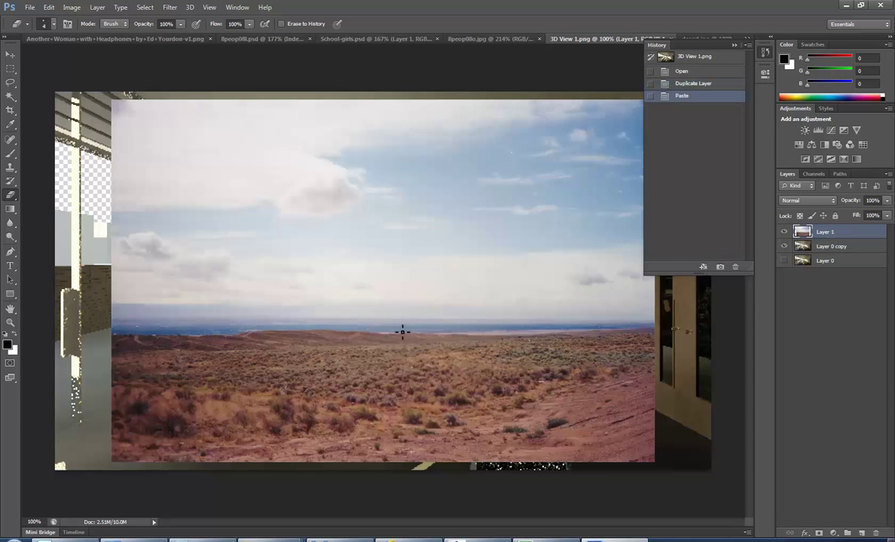
pyautogui.click(734, 46)
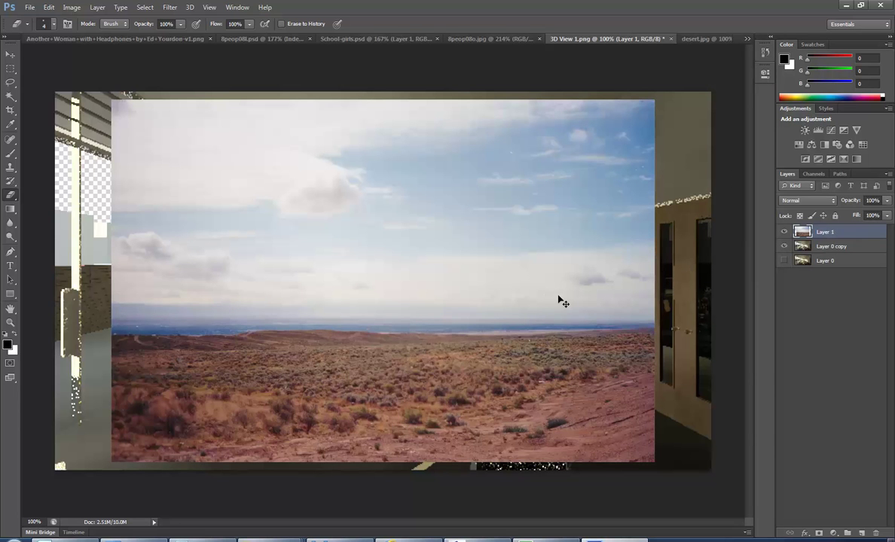
# Enlarge the pasted desert layer proportionally to about 111% and move it flush with the rendering's left edge
pyautogui.hotkey('ctrl', 't')
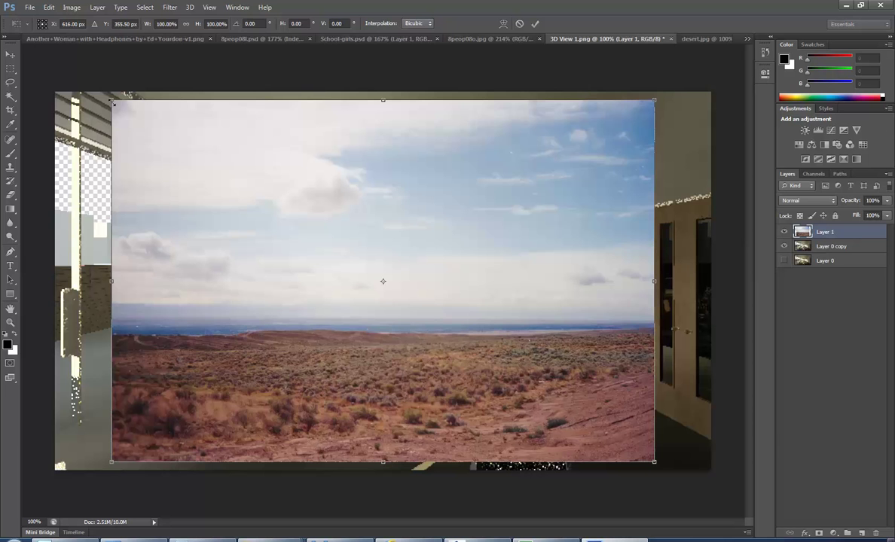
pyautogui.keyDown('shift'); pyautogui.moveTo(112, 99); pyautogui.dragTo(99, 91); pyautogui.keyUp('shift')
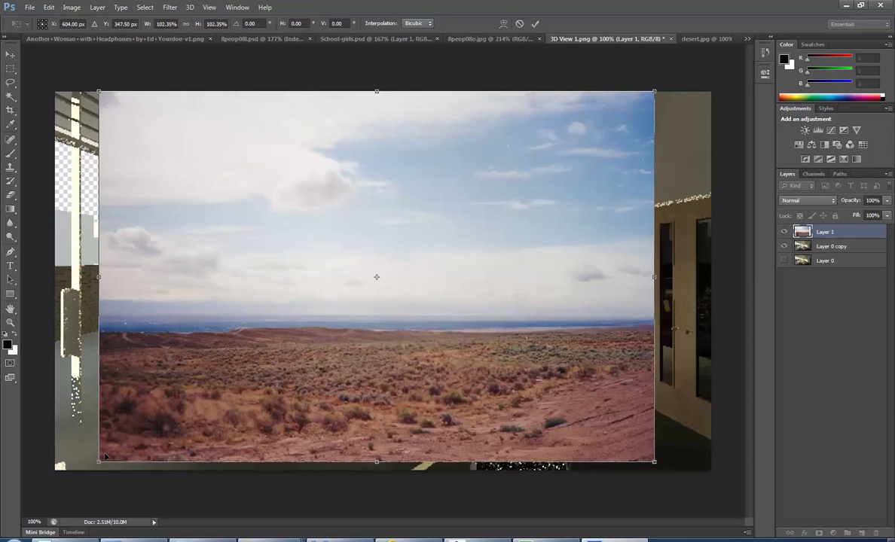
pyautogui.keyDown('shift'); pyautogui.moveTo(85, 471); pyautogui.dragTo(86, 471); pyautogui.keyUp('shift')
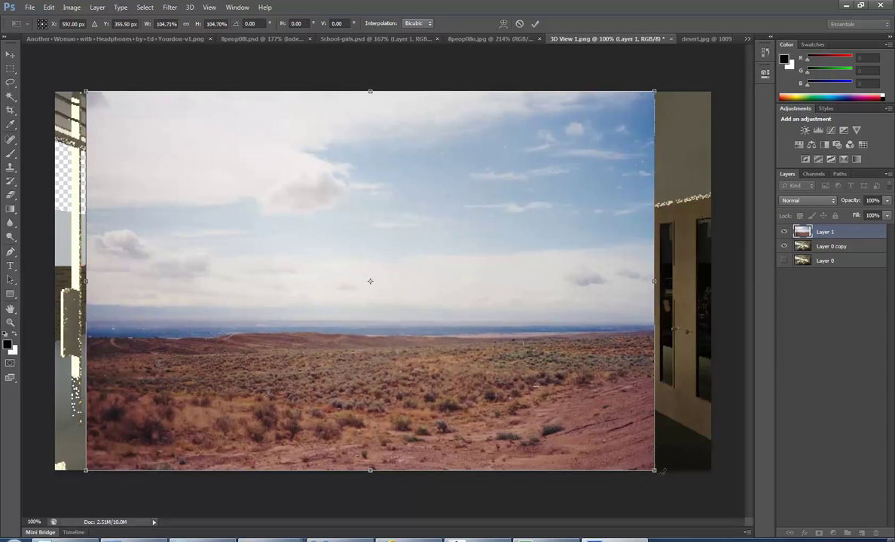
pyautogui.keyDown('shift'); pyautogui.moveTo(697, 484); pyautogui.dragTo(697, 493); pyautogui.keyUp('shift')
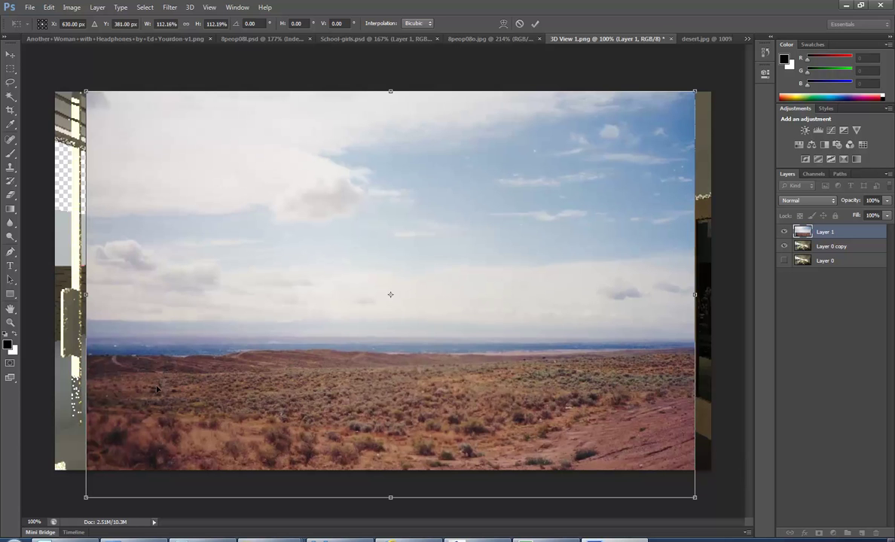
pyautogui.keyDown('shift'); pyautogui.moveTo(89, 494); pyautogui.dragTo(93, 492); pyautogui.keyUp('shift')
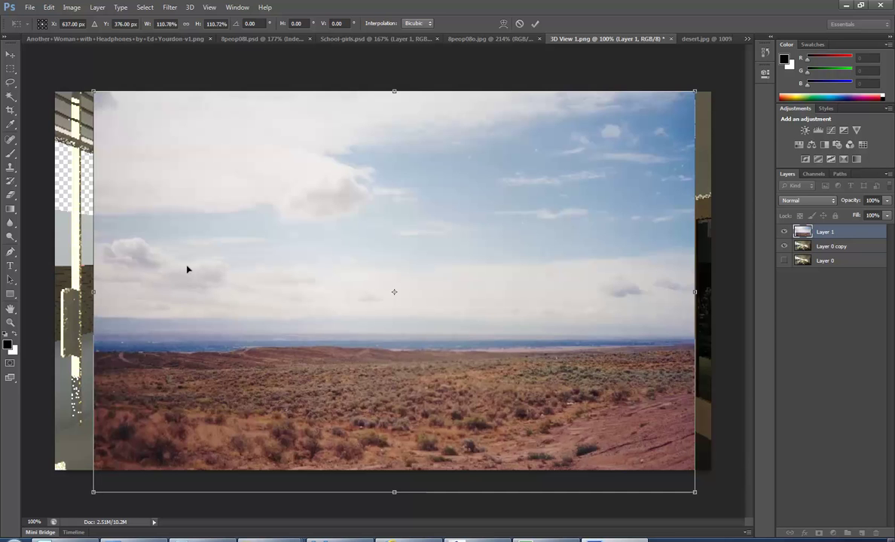
pyautogui.press('Return')
pyautogui.press('e')
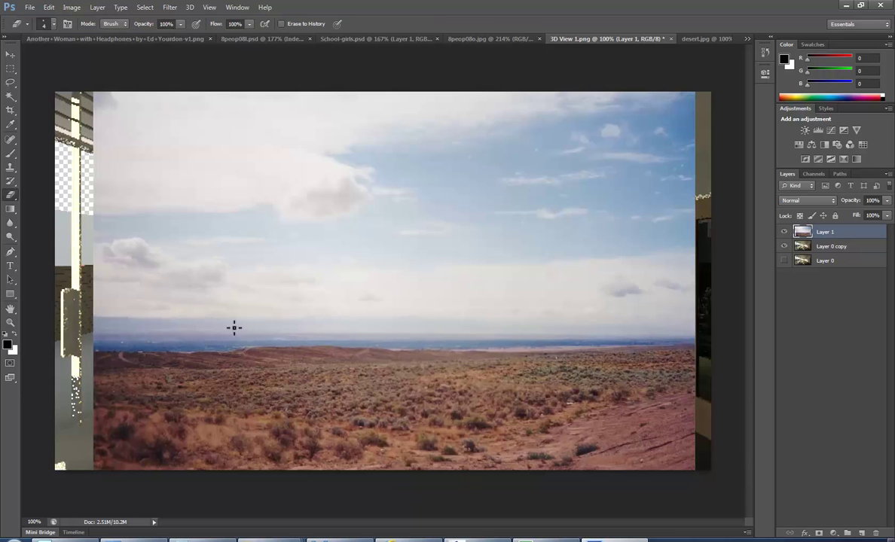
pyautogui.click(10, 55)
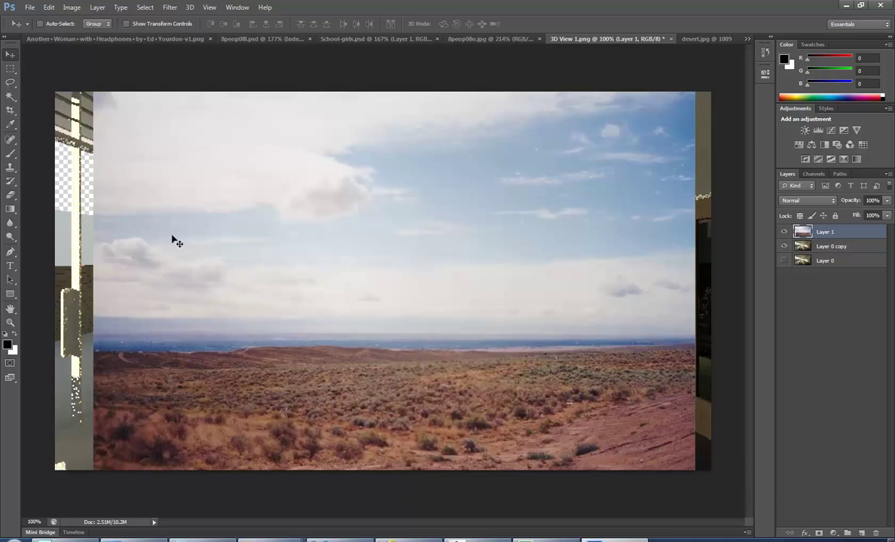
pyautogui.moveTo(231, 284); pyautogui.dragTo(190, 278)
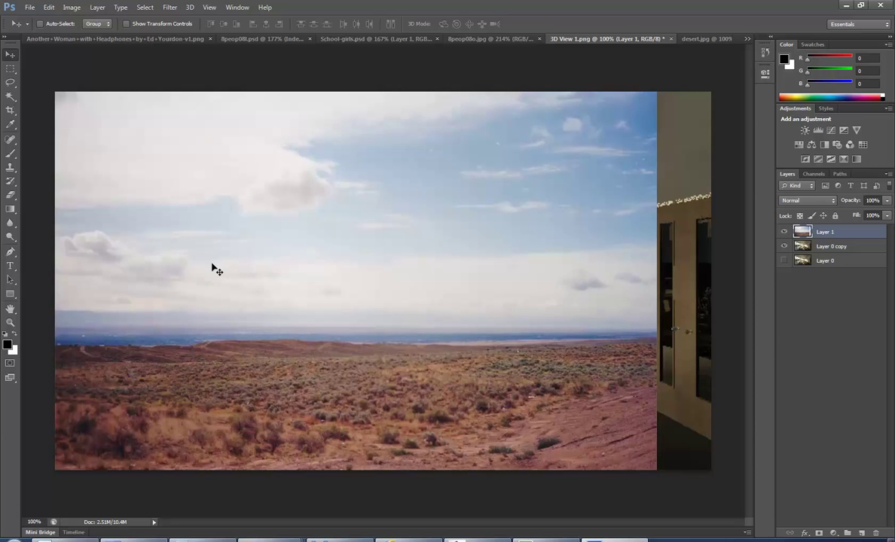
pyautogui.hotkey('ctrl', 't')
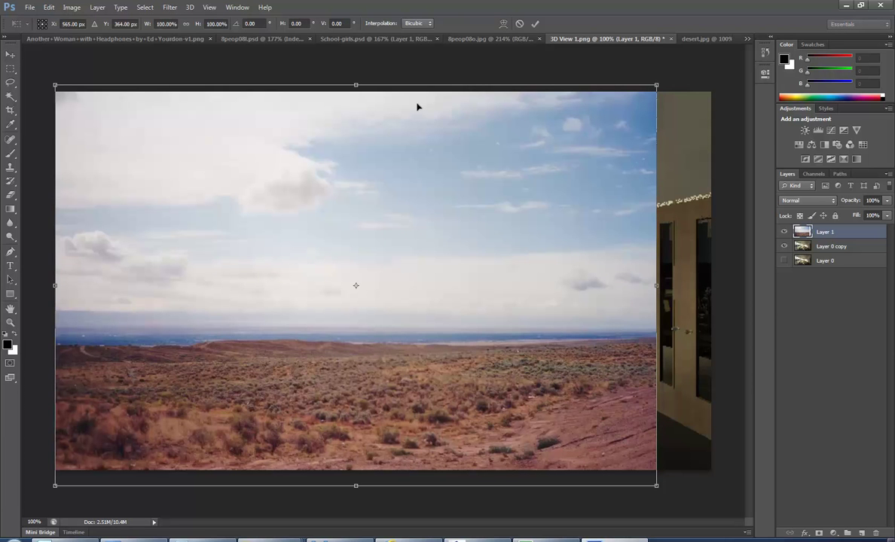
pyautogui.moveTo(355, 85); pyautogui.dragTo(357, 179)
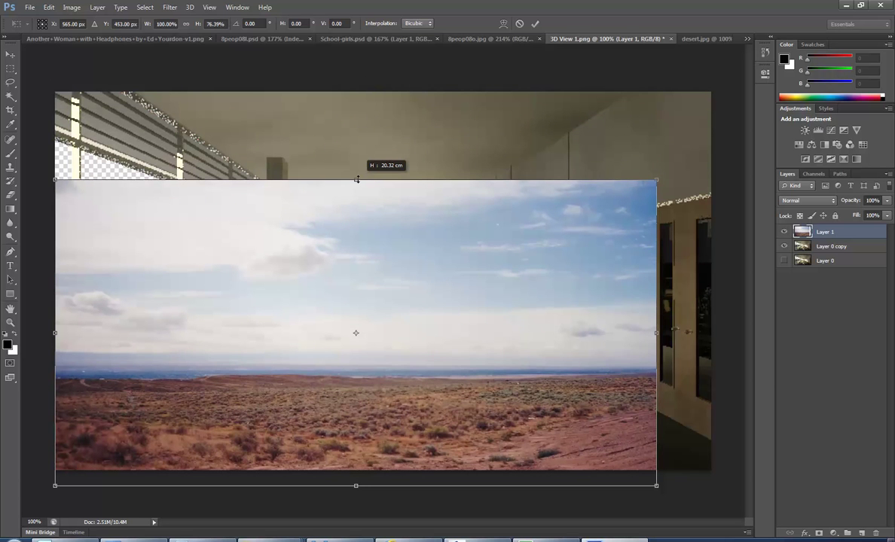
pyautogui.moveTo(356, 179); pyautogui.dragTo(355, 110)
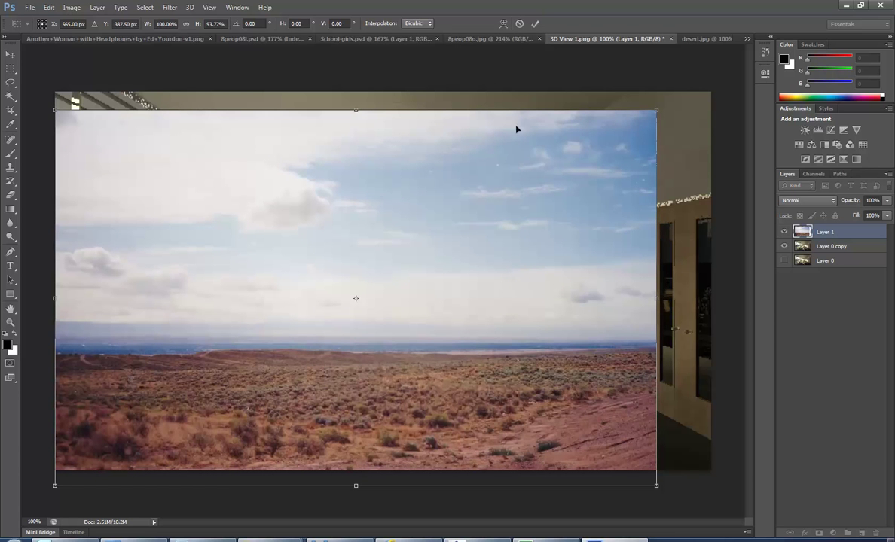
pyautogui.click(519, 24)
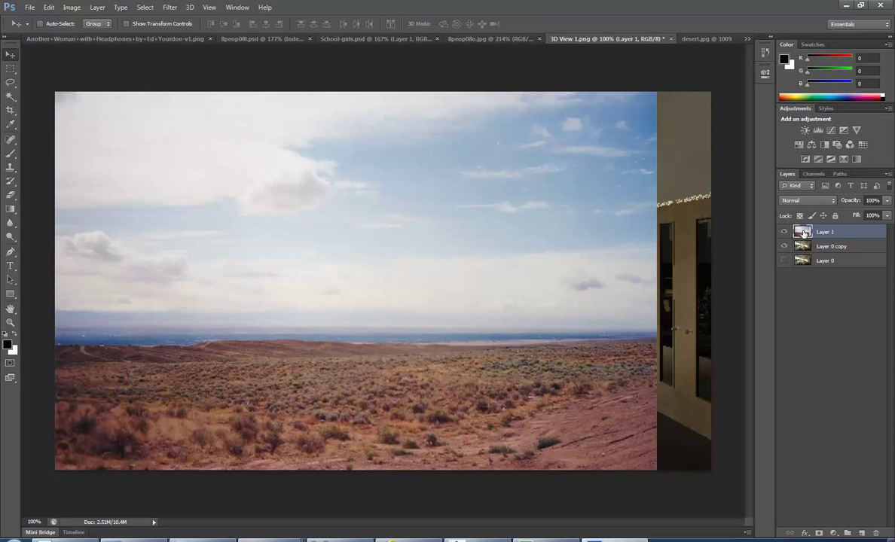
# Place the desert layer directly beneath Layer 0 copy and slightly lower its Lightness with a Hue/Saturation adjustment
pyautogui.moveTo(803, 233); pyautogui.dragTo(801, 252)
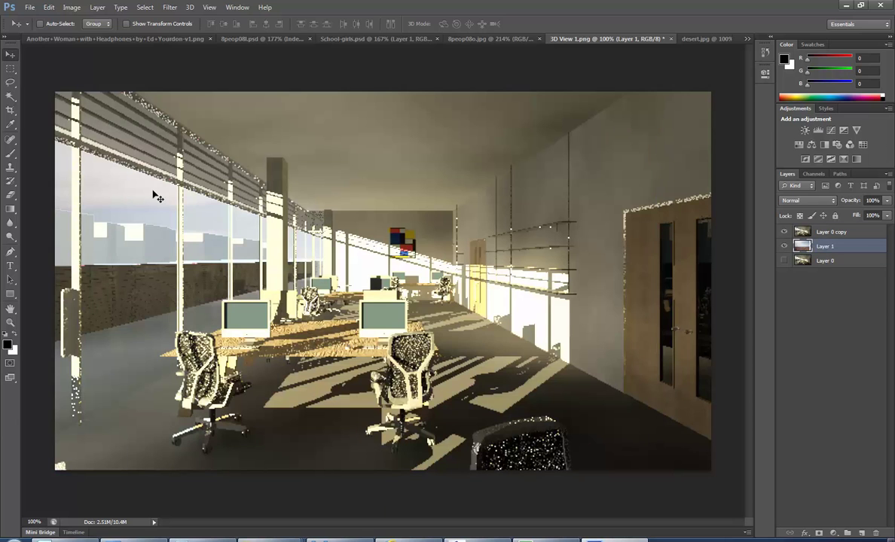
pyautogui.click(73, 8)
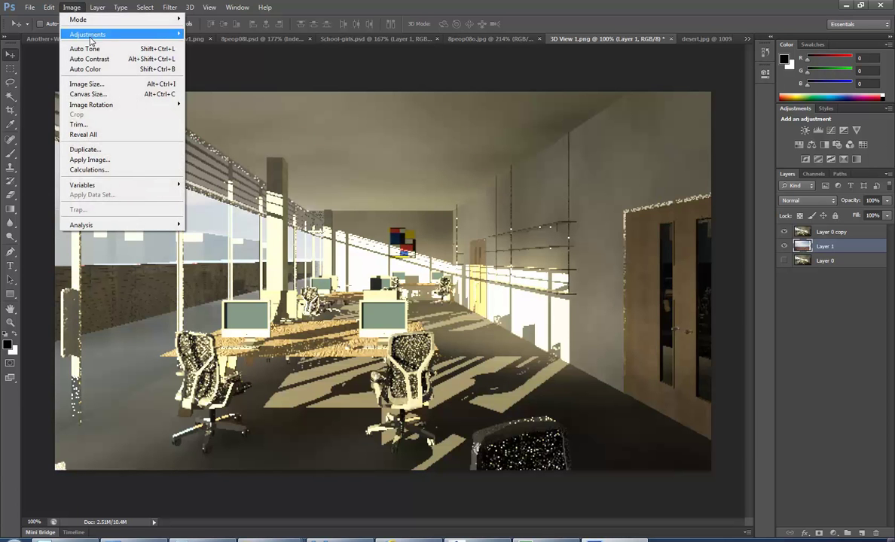
pyautogui.moveTo(89, 38)
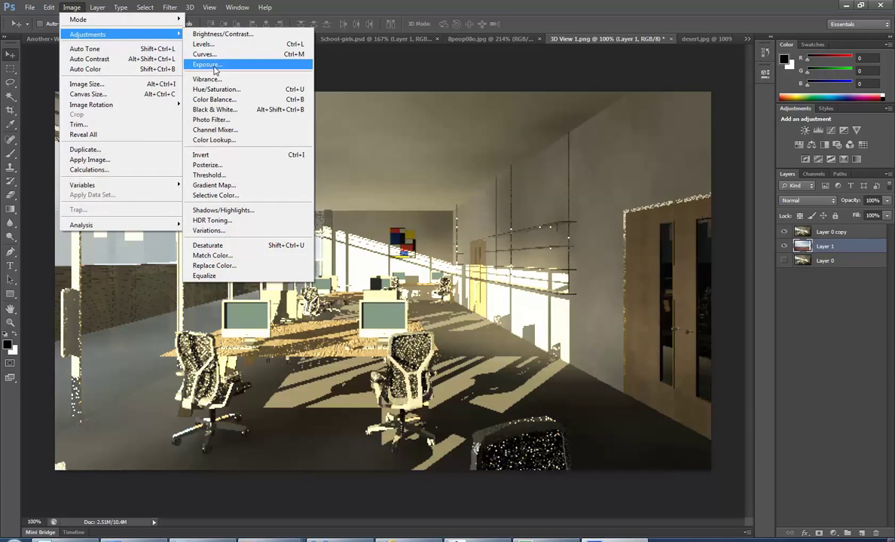
pyautogui.click(220, 89)
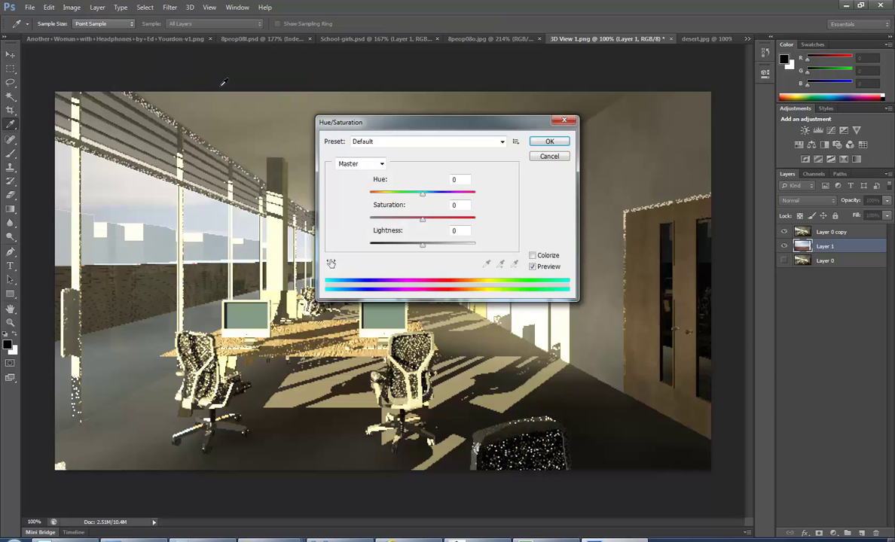
pyautogui.moveTo(444, 132); pyautogui.dragTo(568, 113)
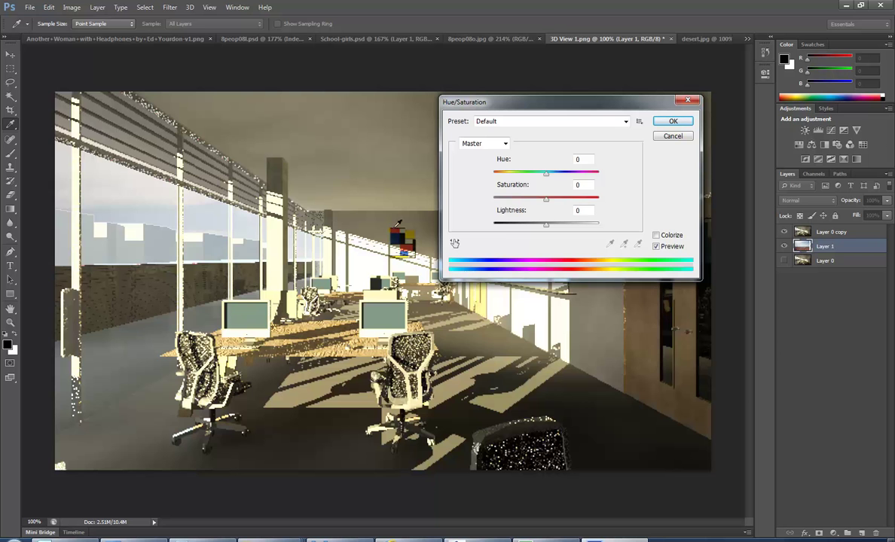
pyautogui.moveTo(549, 228)
pyautogui.mouseDown()
pyautogui.moveTo(529, 235)
pyautogui.moveTo(555, 229)
pyautogui.moveTo(539, 233)
pyautogui.mouseUp()
pyautogui.press('Return')
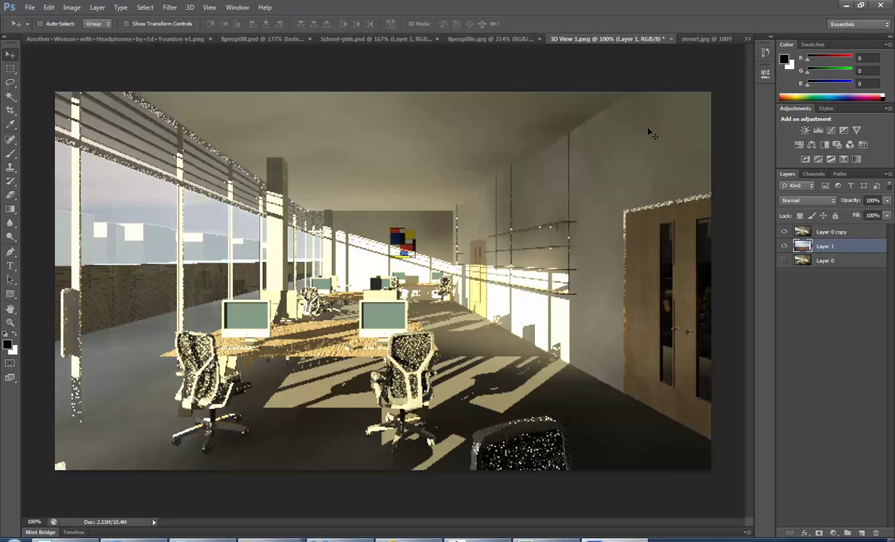
pyautogui.click(73, 7)
pyautogui.moveTo(84, 34)
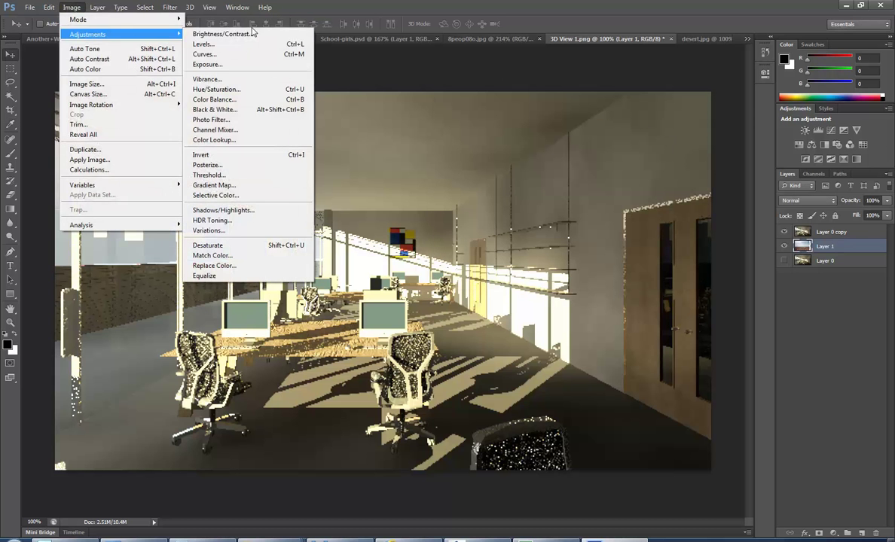
pyautogui.click(232, 34)
pyautogui.moveTo(441, 155); pyautogui.dragTo(583, 93)
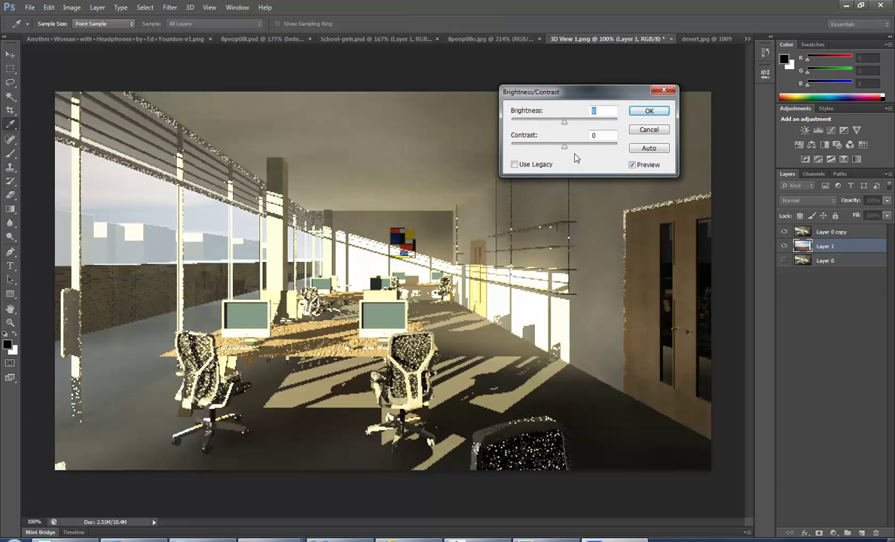
pyautogui.moveTo(566, 126)
pyautogui.mouseDown()
pyautogui.moveTo(576, 123)
pyautogui.moveTo(563, 126)
pyautogui.mouseUp()
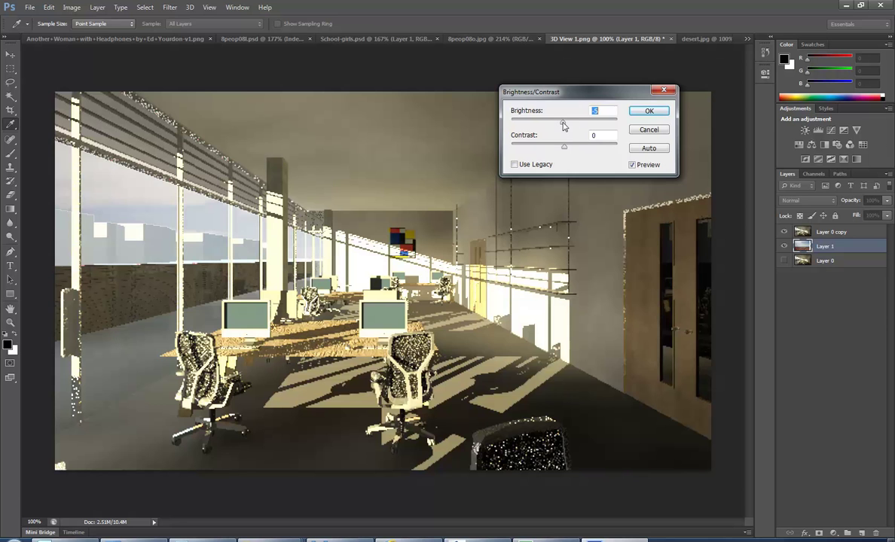
pyautogui.click(642, 130)
# Darken the desert layer with an Exposure adjustment, setting Exposure to -0.38 and Gamma Correction to 0.76
pyautogui.click(78, 7)
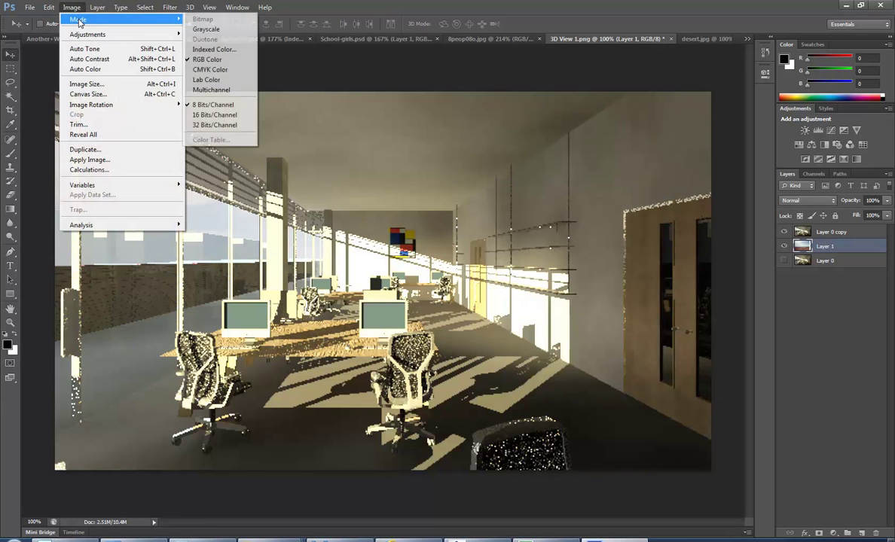
pyautogui.moveTo(94, 34)
pyautogui.click(206, 65)
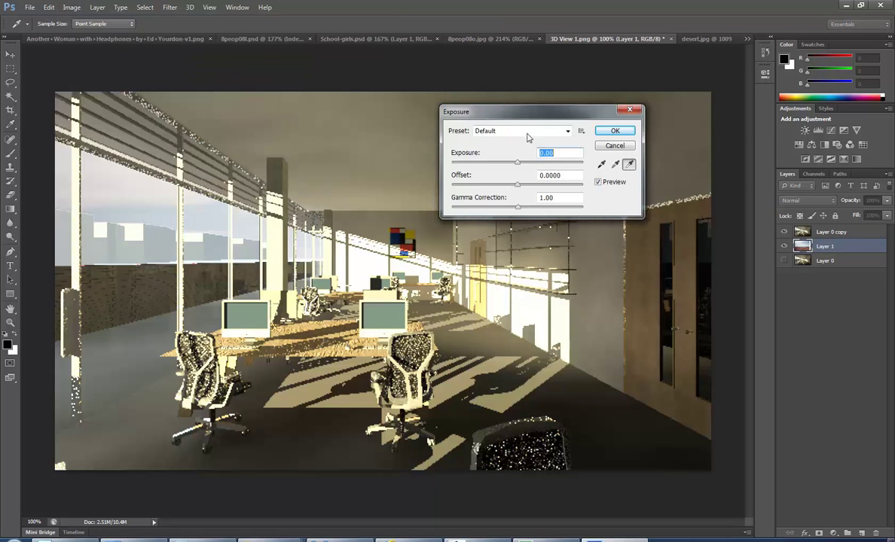
pyautogui.moveTo(517, 166)
pyautogui.mouseDown()
pyautogui.moveTo(527, 166)
pyautogui.moveTo(514, 166)
pyautogui.mouseUp()
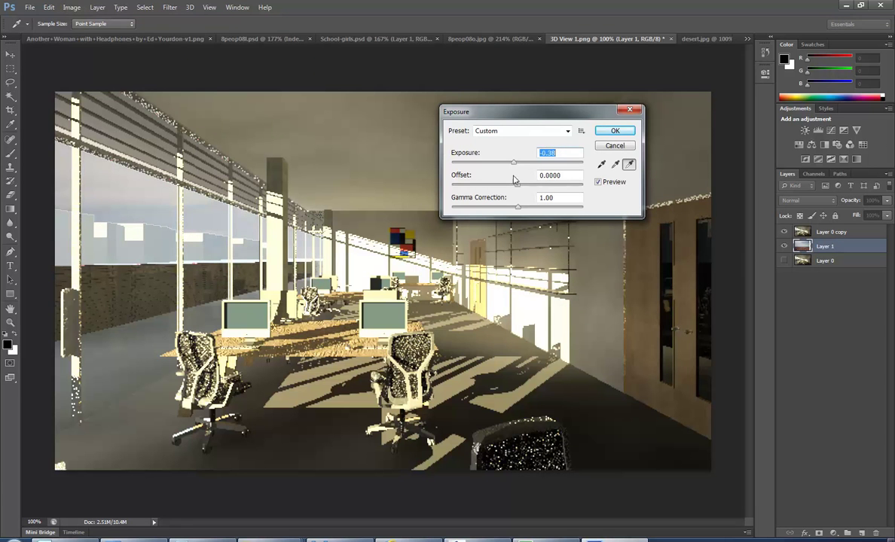
pyautogui.moveTo(517, 207)
pyautogui.mouseDown()
pyautogui.moveTo(531, 209)
pyautogui.moveTo(479, 200)
pyautogui.moveTo(529, 211)
pyautogui.mouseUp()
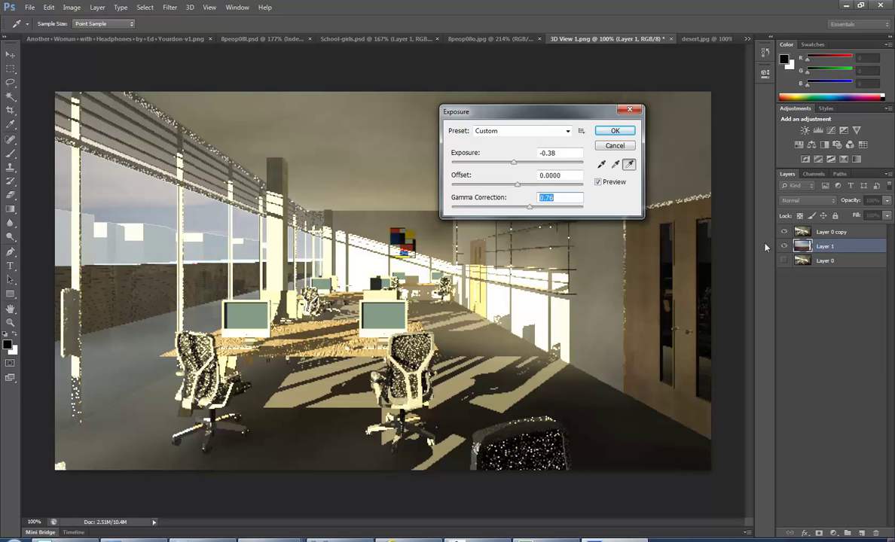
pyautogui.click(615, 131)
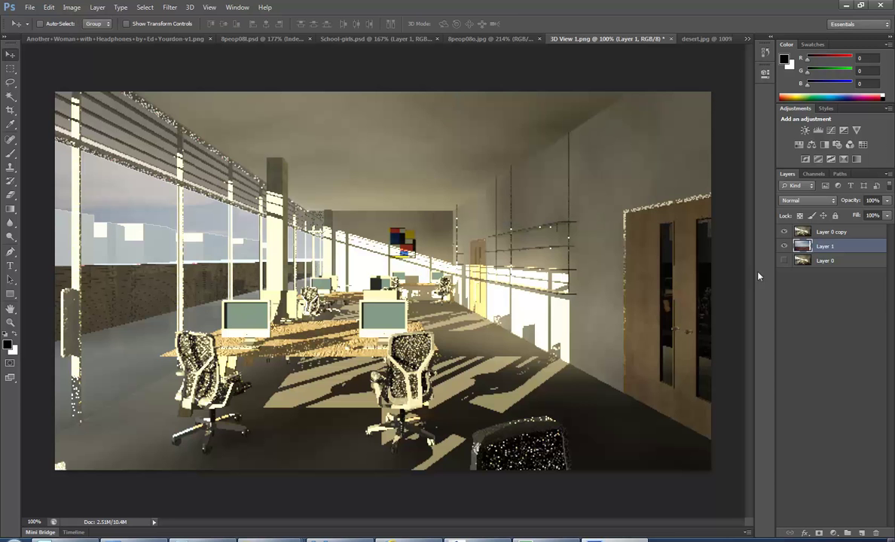
# Apply an Exposure adjustment to Layer 0 copy with Gamma Correction set to 0.94
pyautogui.click(804, 232)
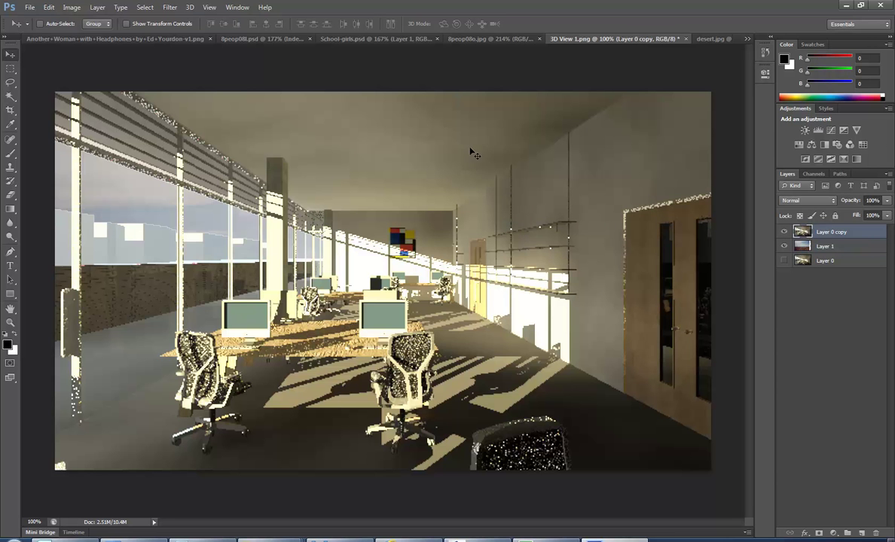
pyautogui.click(70, 7)
pyautogui.moveTo(89, 34)
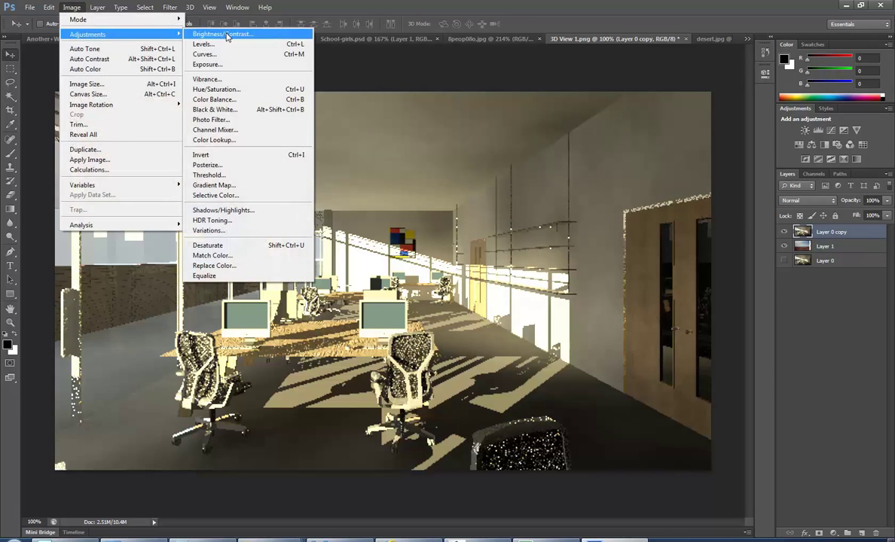
pyautogui.click(208, 64)
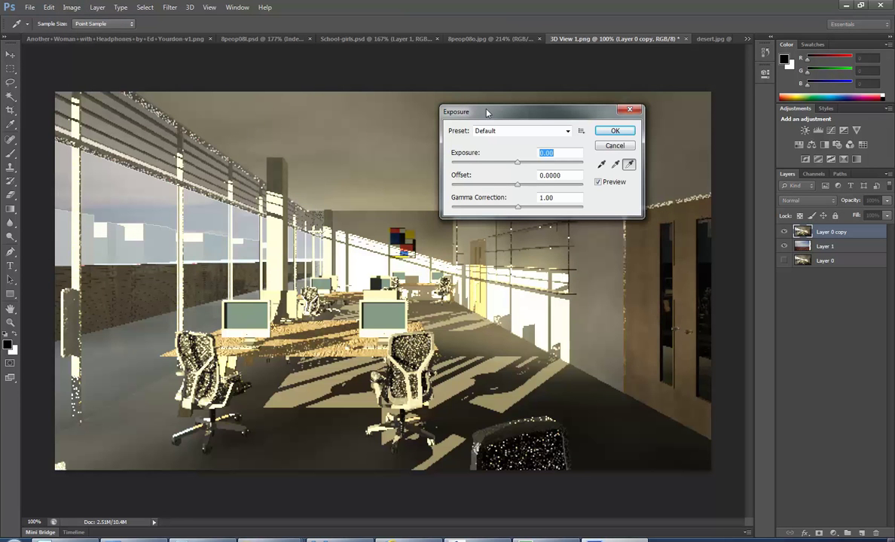
pyautogui.moveTo(518, 207)
pyautogui.mouseDown()
pyautogui.moveTo(556, 212)
pyautogui.moveTo(522, 212)
pyautogui.mouseUp()
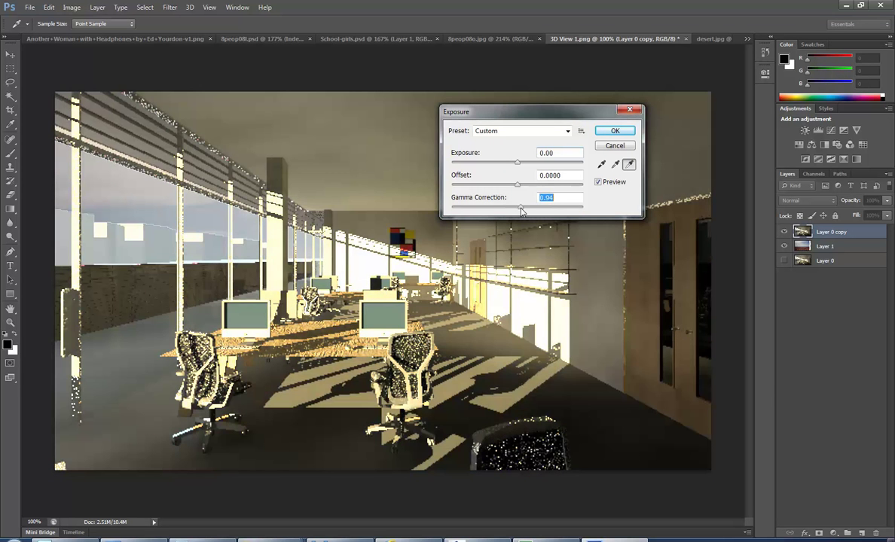
pyautogui.click(614, 130)
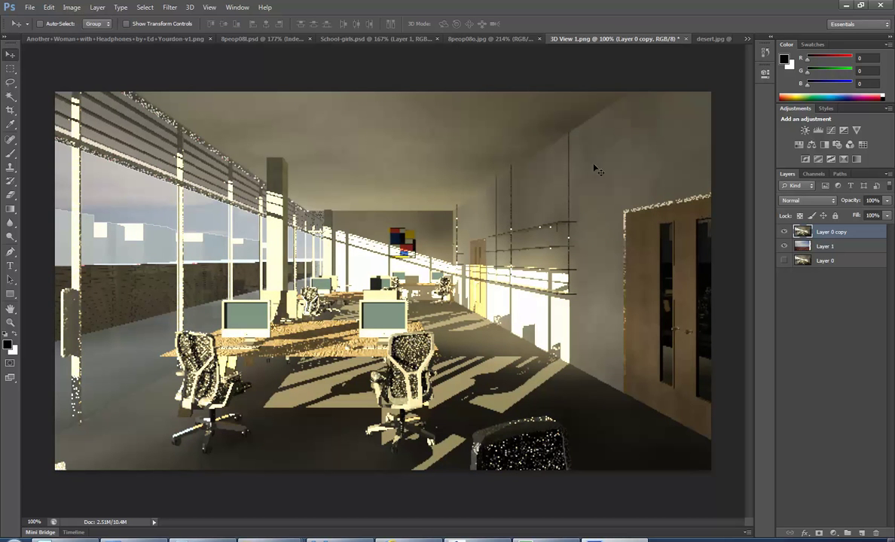
# Copy the entire cut-out image of the woman with headphones into 3D View 1.png as a new layer
pyautogui.click(469, 536)
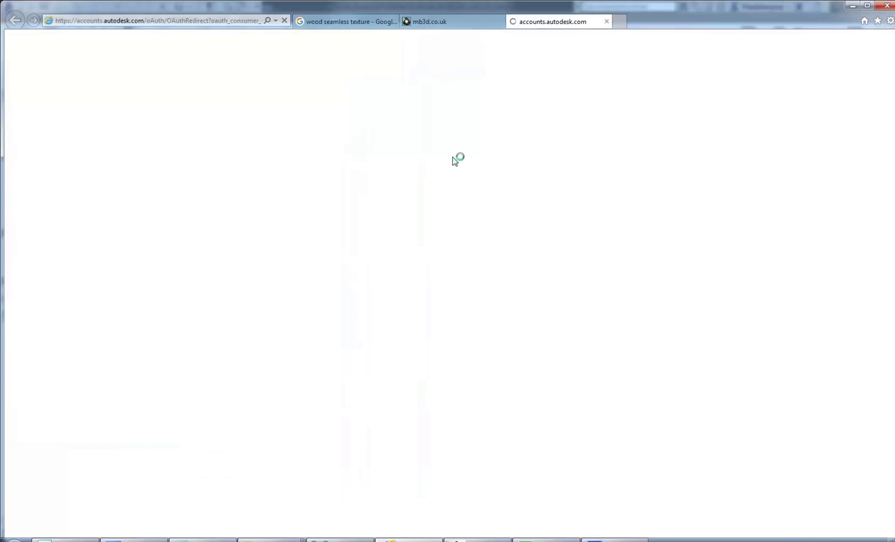
pyautogui.click(595, 536)
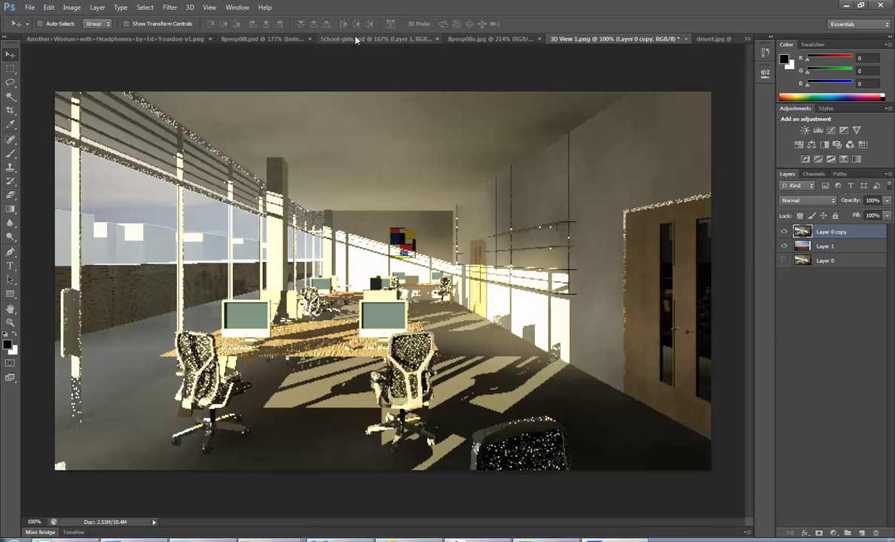
pyautogui.click(335, 37)
pyautogui.click(256, 37)
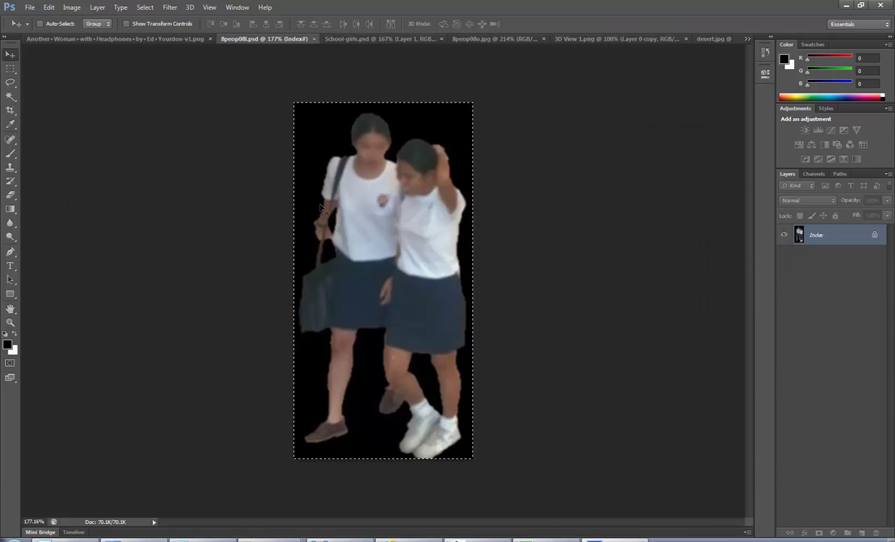
pyautogui.click(129, 38)
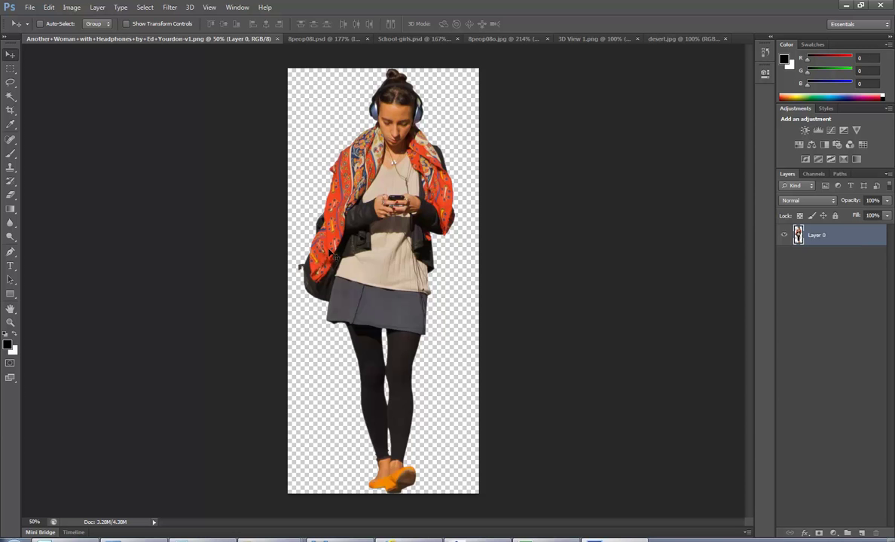
pyautogui.hotkey('ctrl', 'a')
pyautogui.click(595, 39)
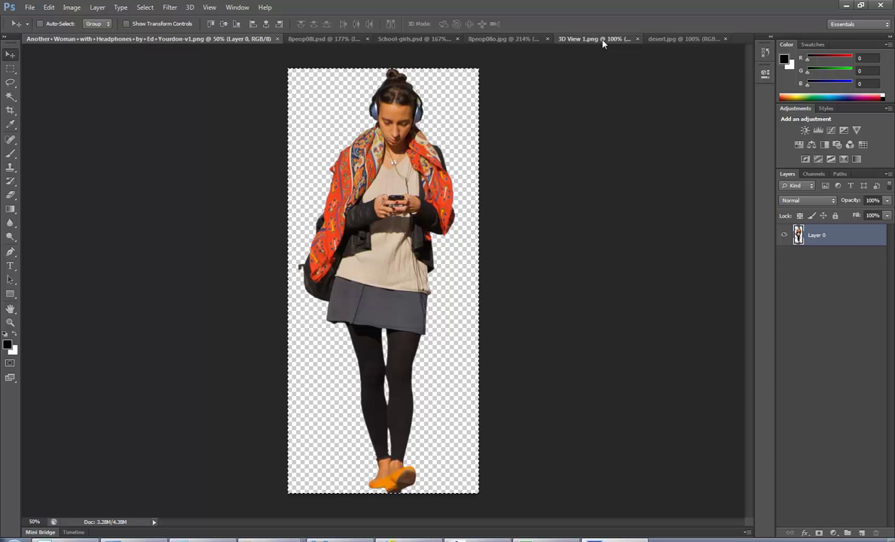
pyautogui.hotkey('ctrl', 'v')
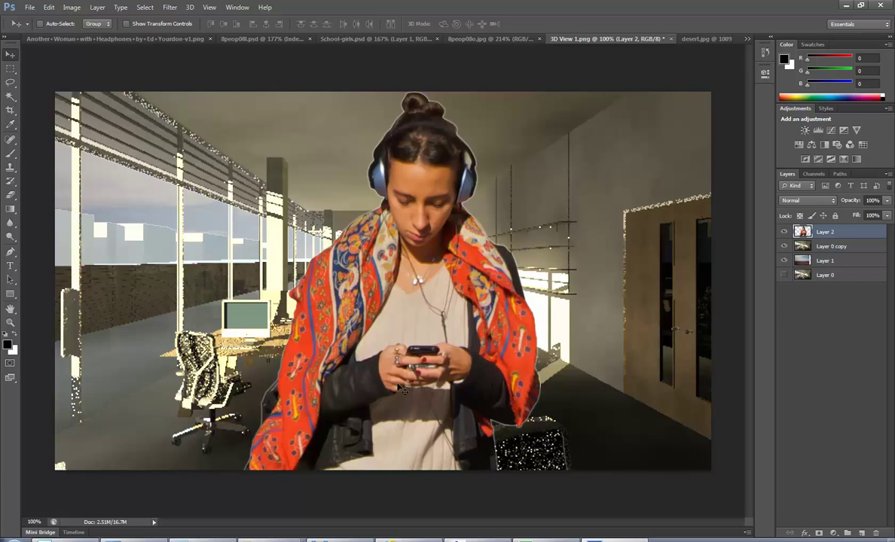
# Scale the pasted woman down to about 26% and bring her whole figure into the office view
pyautogui.hotkey('ctrl', 't')
pyautogui.moveTo(227, 94); pyautogui.dragTo(422, 123)
pyautogui.moveTo(289, 84); pyautogui.dragTo(470, 328)
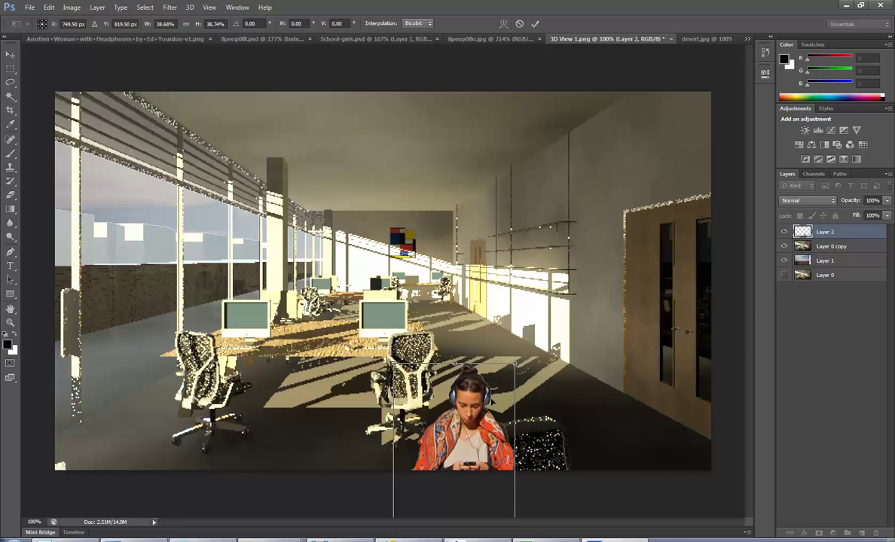
pyautogui.moveTo(455, 449); pyautogui.dragTo(403, 120)
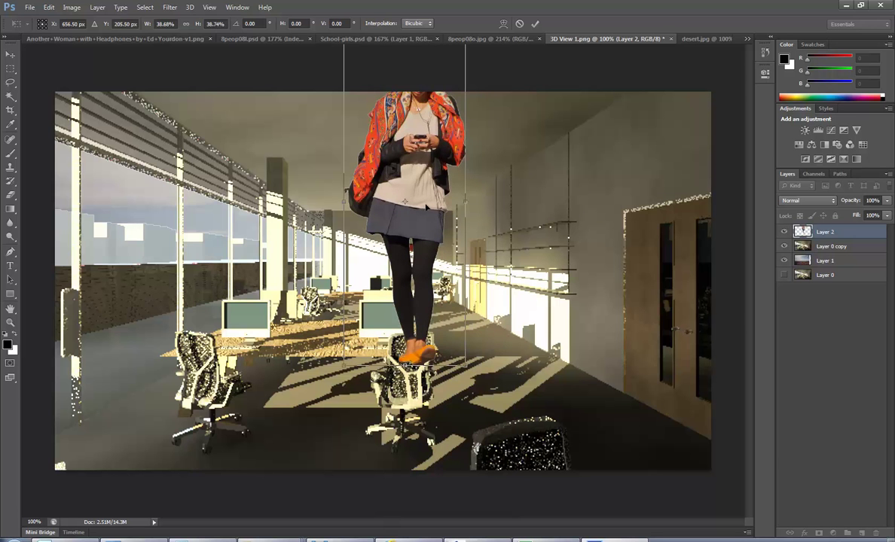
pyautogui.moveTo(420, 197); pyautogui.dragTo(460, 264)
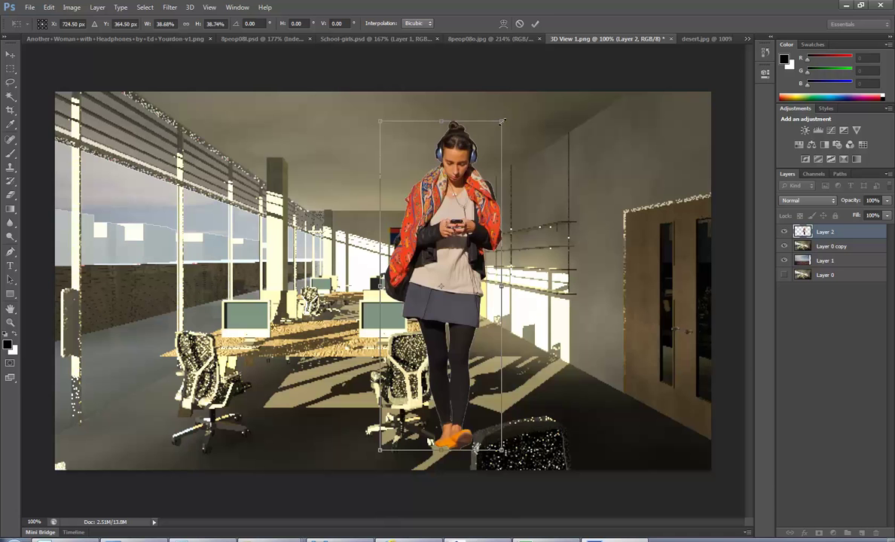
pyautogui.keyDown('shift'); pyautogui.moveTo(501, 120); pyautogui.dragTo(462, 224); pyautogui.keyUp('shift')
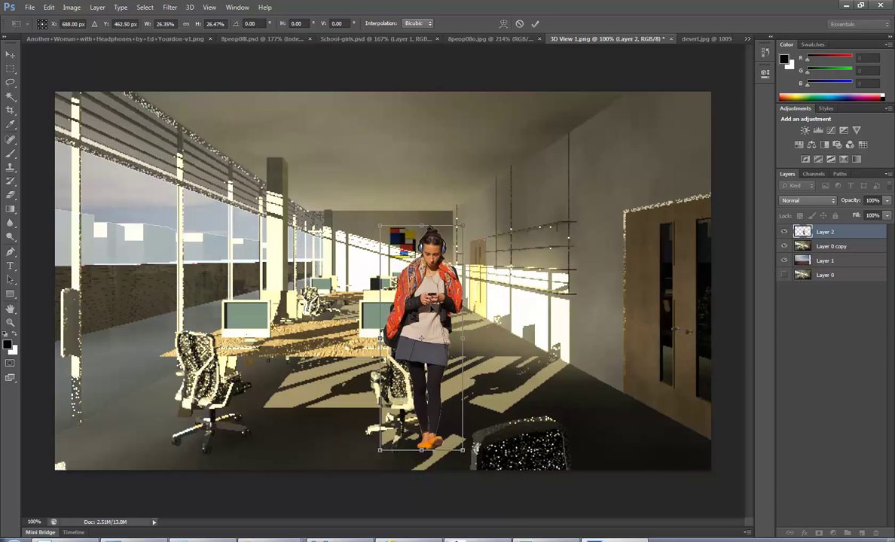
# Stand the woman over the dark foreground chair and enlarge her to about 30% width and 29% height
pyautogui.moveTo(432, 290); pyautogui.dragTo(502, 259)
pyautogui.moveTo(499, 277); pyautogui.dragTo(499, 278)
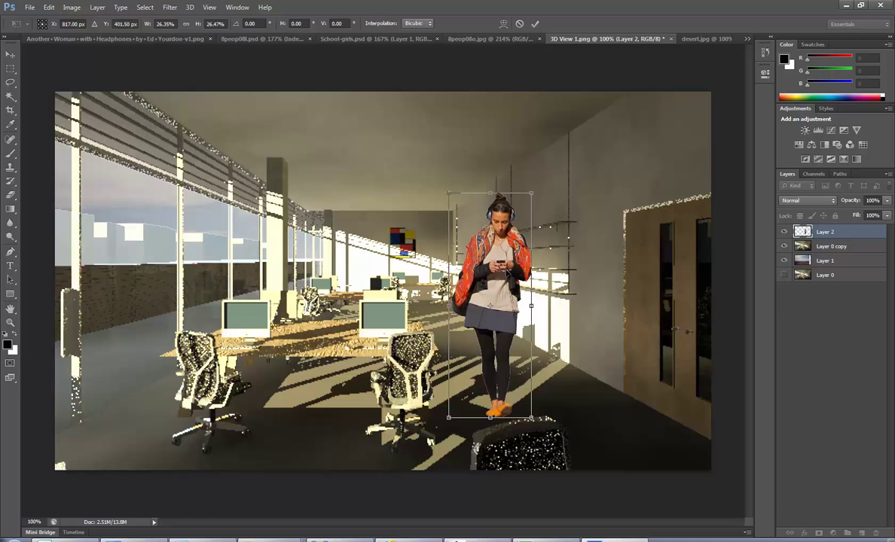
pyautogui.moveTo(497, 277); pyautogui.dragTo(502, 302)
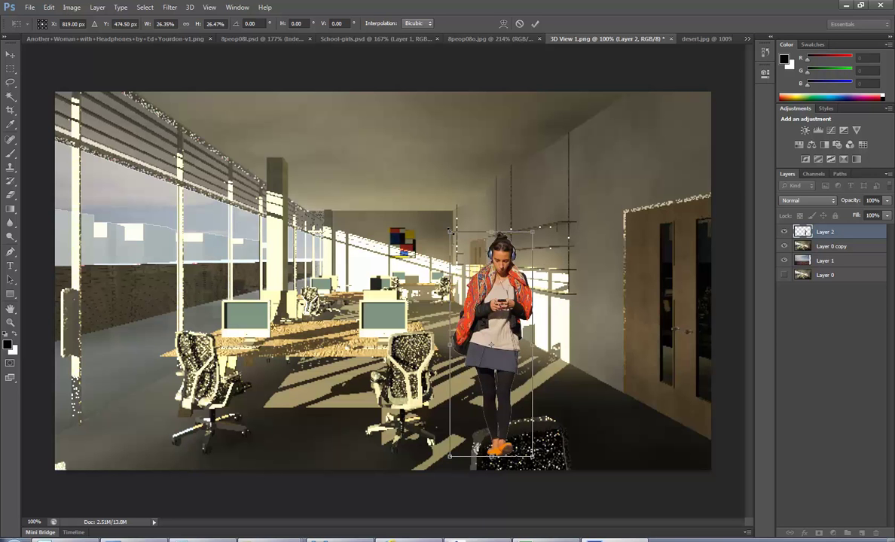
pyautogui.moveTo(449, 231); pyautogui.dragTo(437, 213)
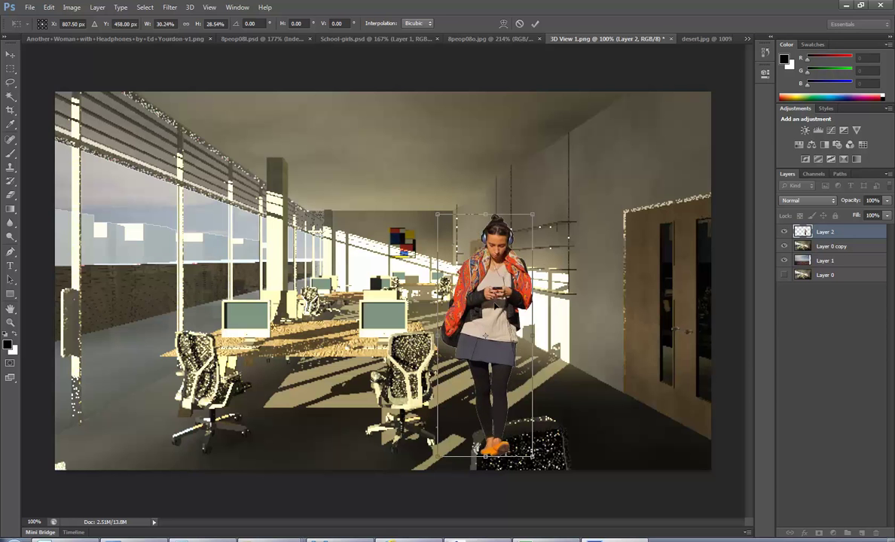
pyautogui.press('Return')
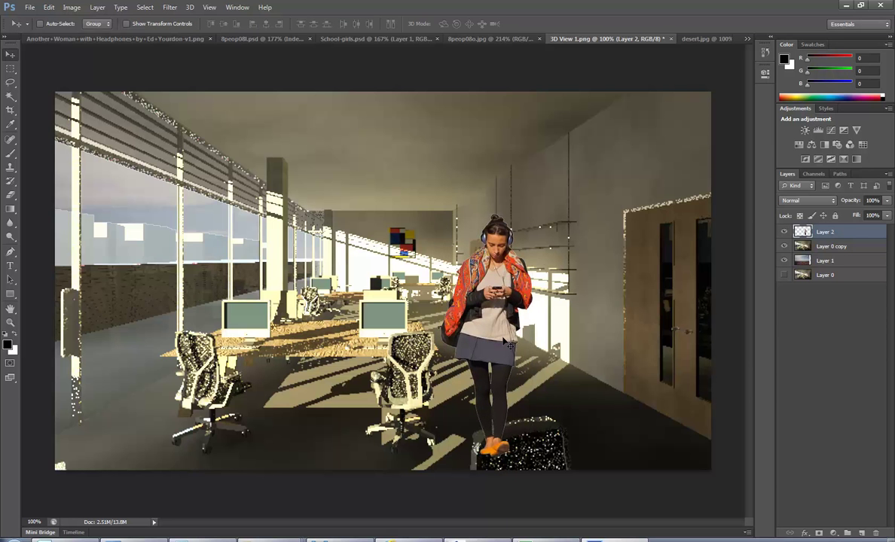
# Shift the woman slightly right and down over the foreground chair and shrink her to about 93%
pyautogui.moveTo(502, 334); pyautogui.dragTo(518, 316)
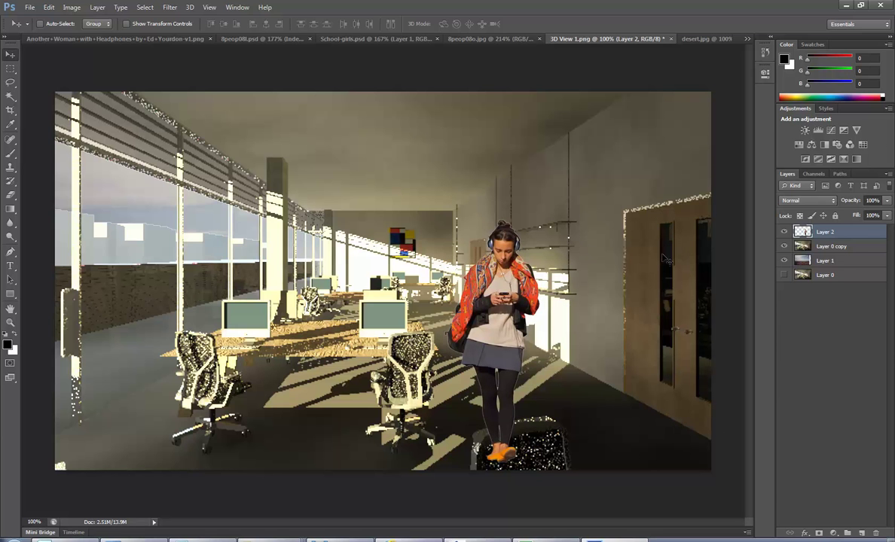
pyautogui.hotkey('ctrl', 't')
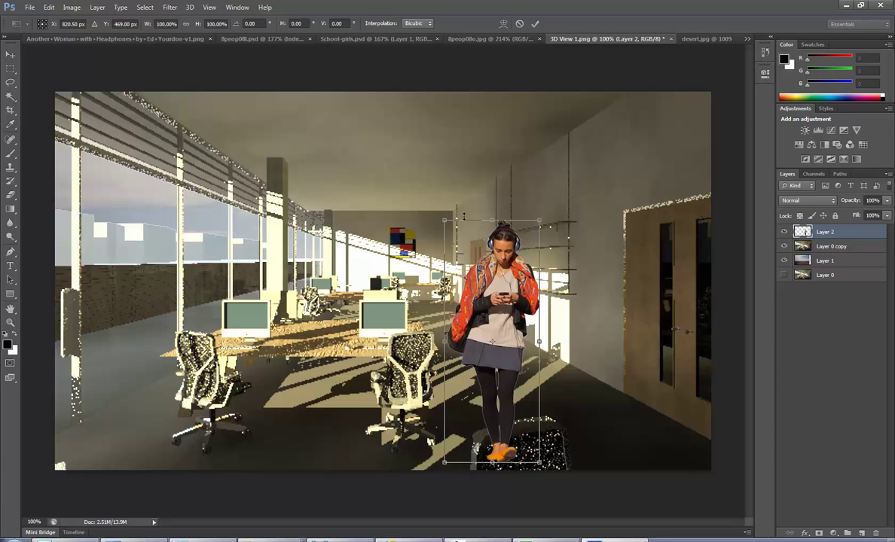
pyautogui.moveTo(444, 220); pyautogui.dragTo(451, 238)
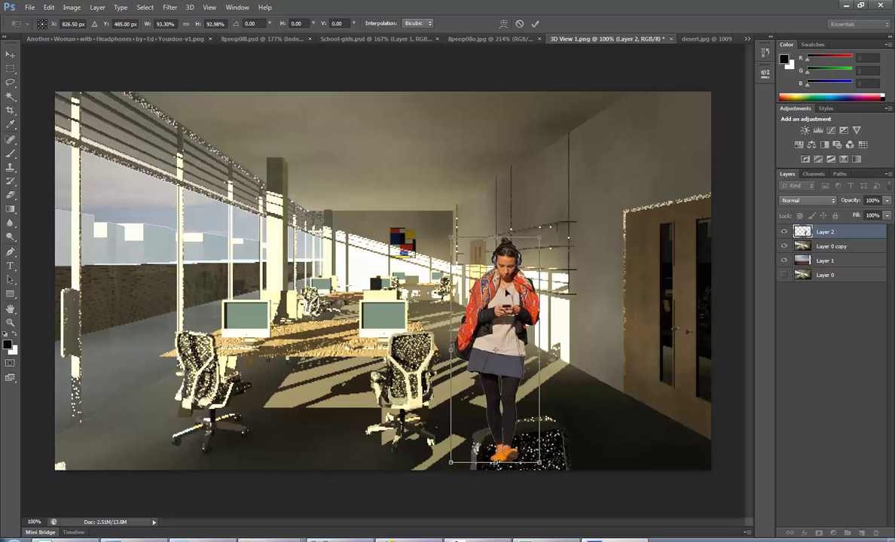
pyautogui.press('Return')
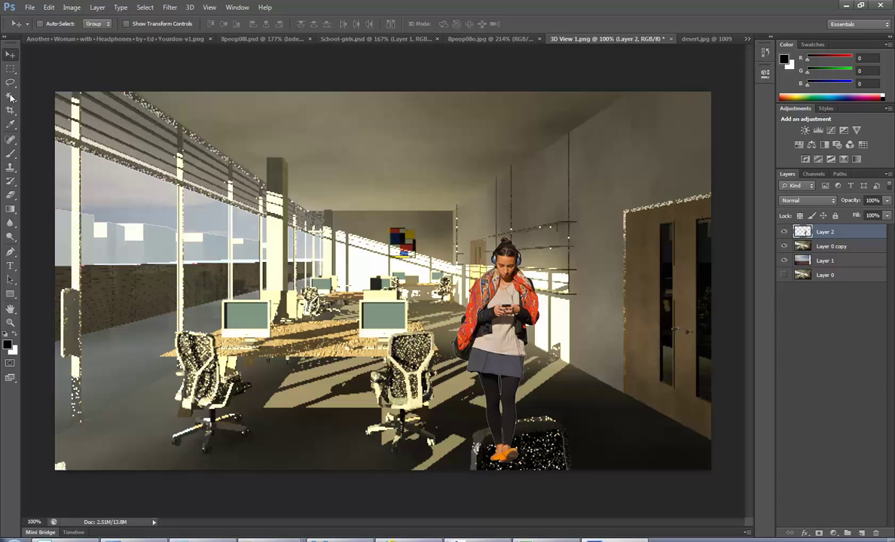
# Erase the woman's lower legs where the foreground chair would hide them, using a 45 px eraser
pyautogui.click(10, 194)
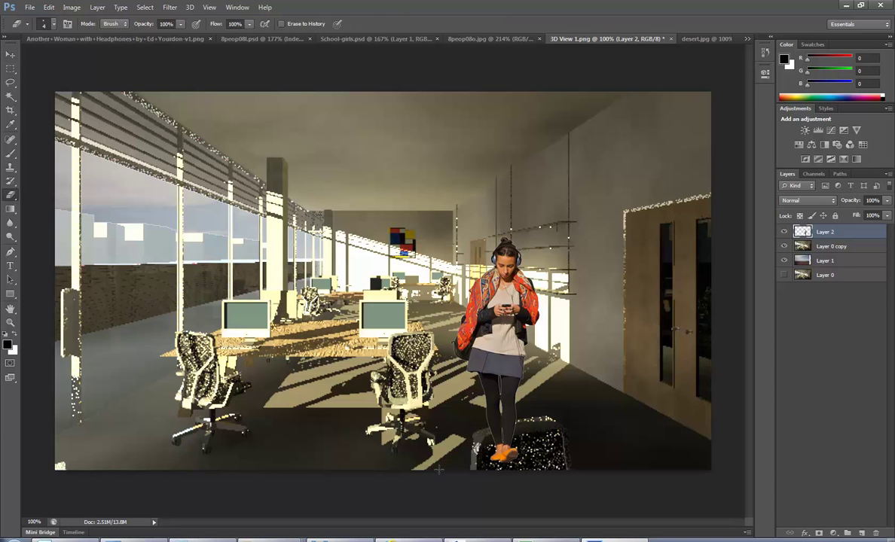
pyautogui.press(']')
pyautogui.press(']')
pyautogui.press(']')
pyautogui.rightClick(448, 399)
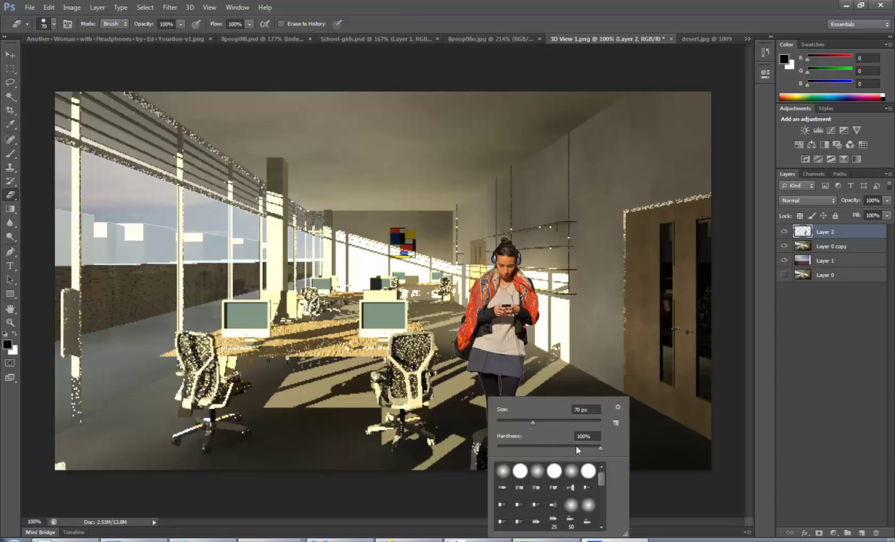
pyautogui.moveTo(536, 426); pyautogui.dragTo(519, 423)
pyautogui.click(476, 450)
pyautogui.click(501, 434)
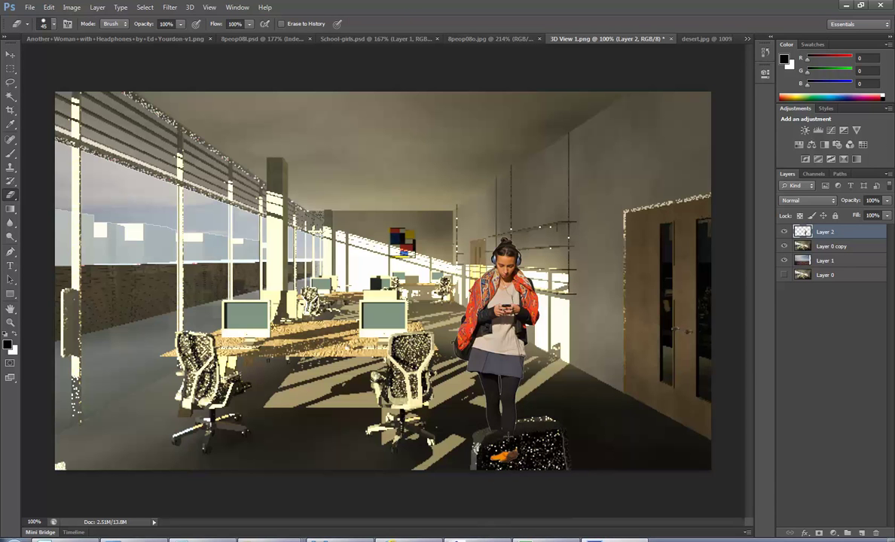
pyautogui.click(495, 437)
# Erase the remaining orange shoes over the foreground chair so the chair covers the woman's feet
pyautogui.click(28, 25)
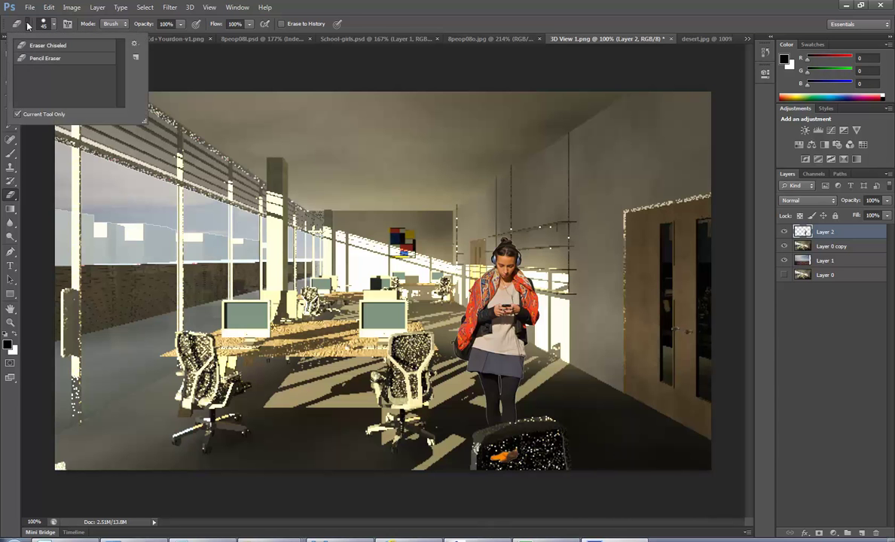
pyautogui.click(28, 24)
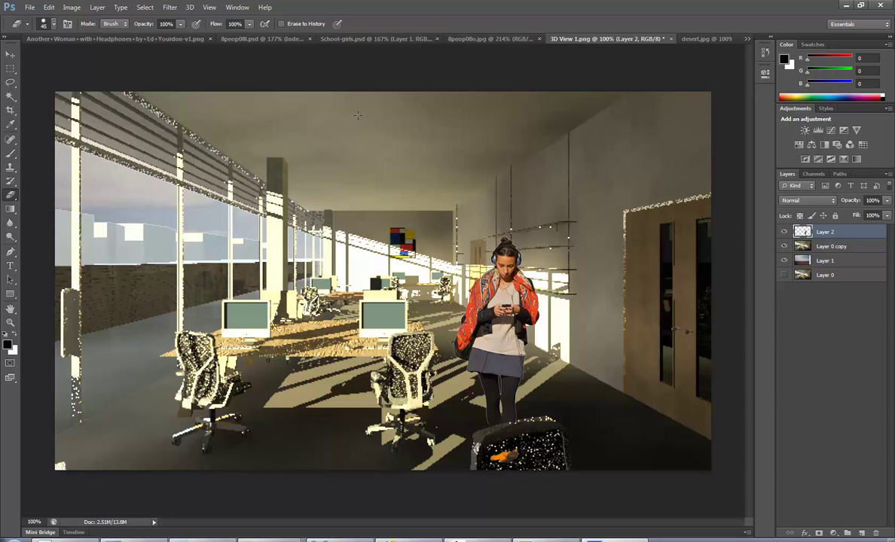
pyautogui.click(120, 25)
pyautogui.click(118, 26)
pyautogui.click(506, 455)
pyautogui.click(493, 458)
# Step back through the document history to revert the eraser strokes on the woman's legs and shoes
pyautogui.click(237, 8)
pyautogui.click(267, 172)
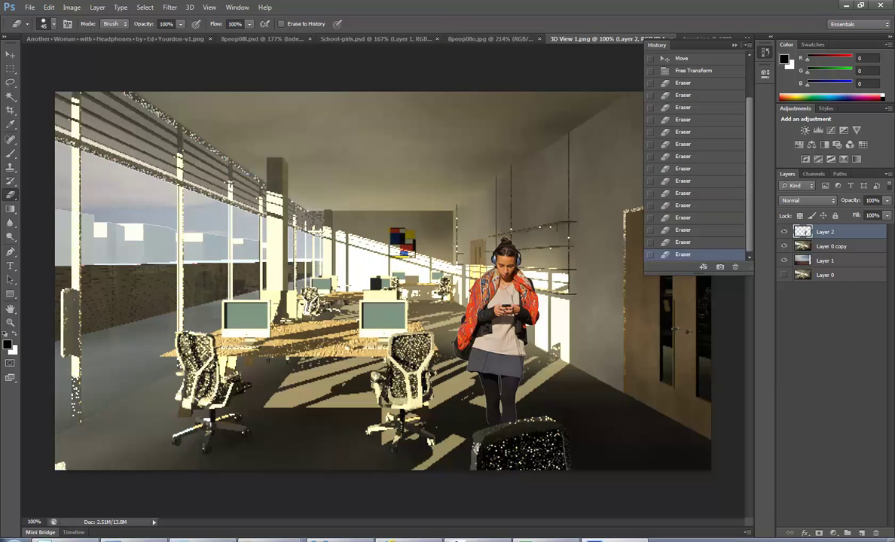
pyautogui.click(684, 242)
pyautogui.click(685, 229)
pyautogui.click(684, 205)
pyautogui.click(685, 193)
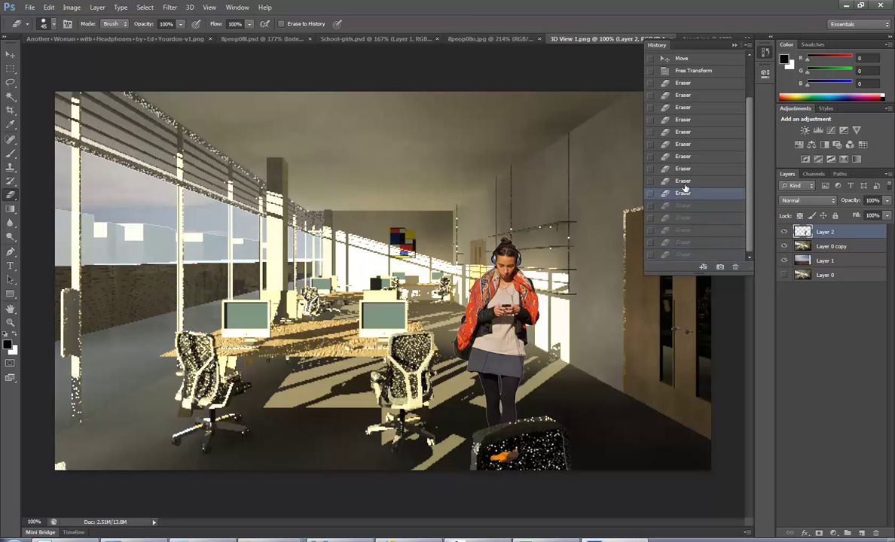
pyautogui.click(686, 180)
pyautogui.click(684, 169)
pyautogui.click(684, 156)
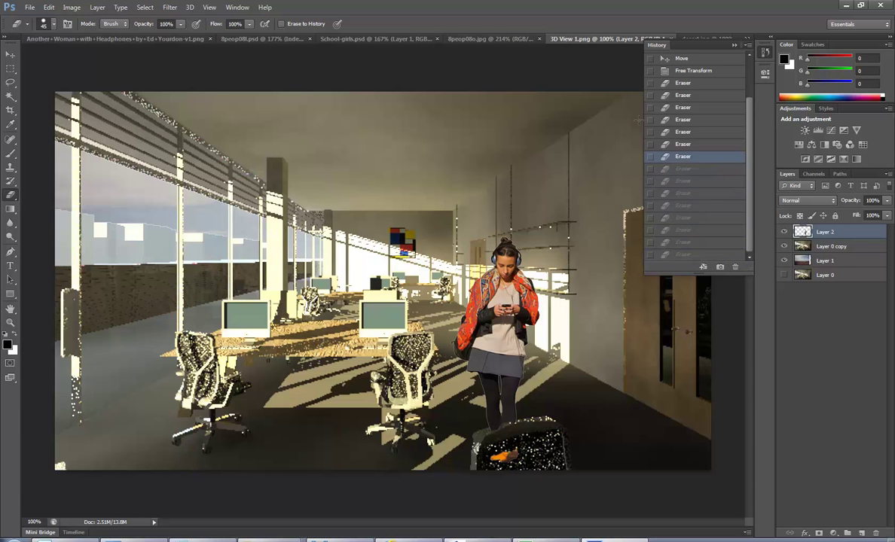
pyautogui.click(685, 144)
pyautogui.click(684, 131)
pyautogui.click(685, 119)
pyautogui.click(685, 107)
pyautogui.click(685, 83)
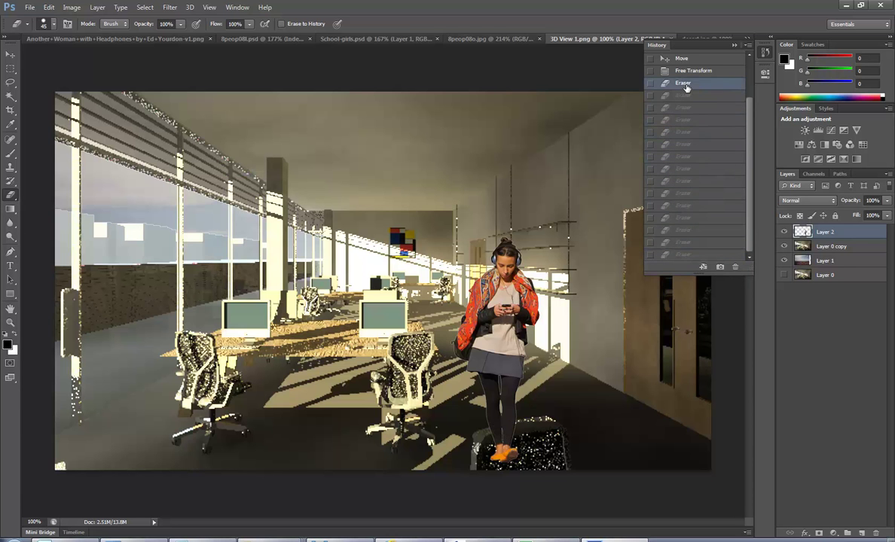
pyautogui.click(734, 45)
# Switch to Autodesk A360 in the browser and check the progress of the Faculty Building rendering
pyautogui.click(429, 540)
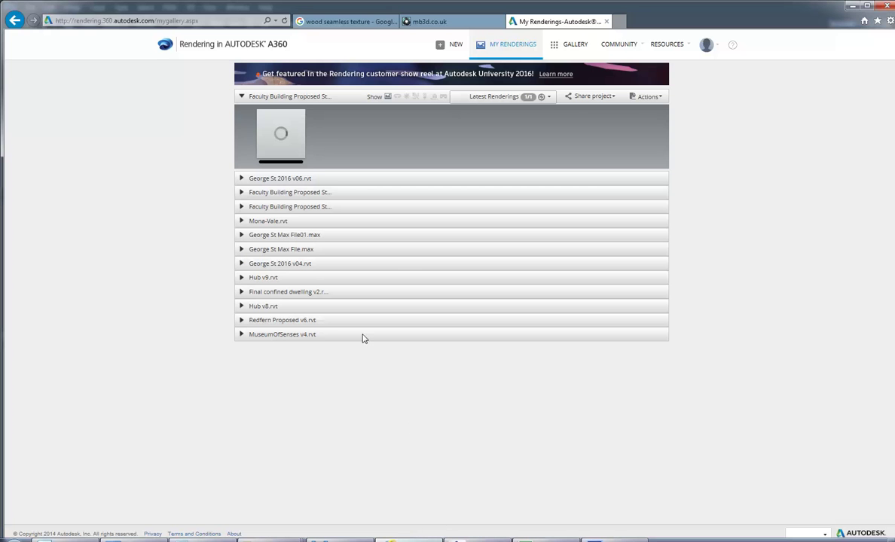
pyautogui.click(279, 134)
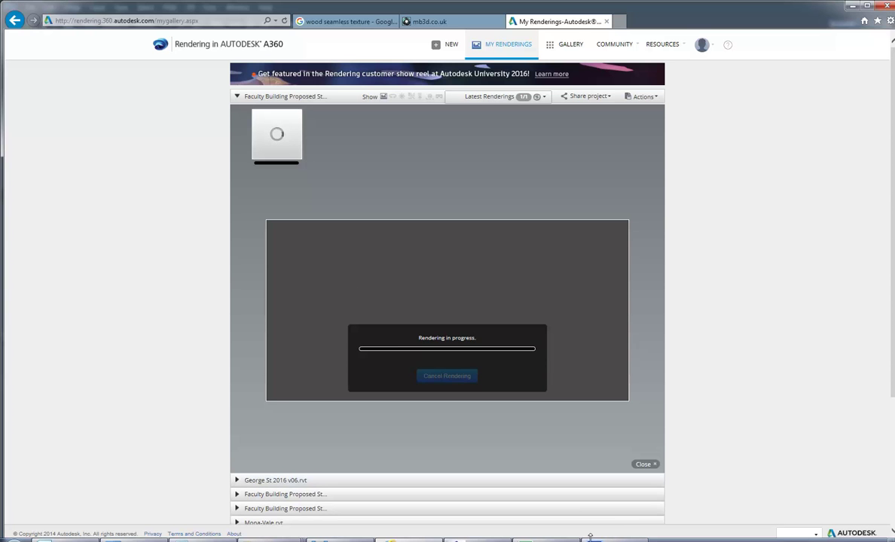
pyautogui.moveTo(289, 134)
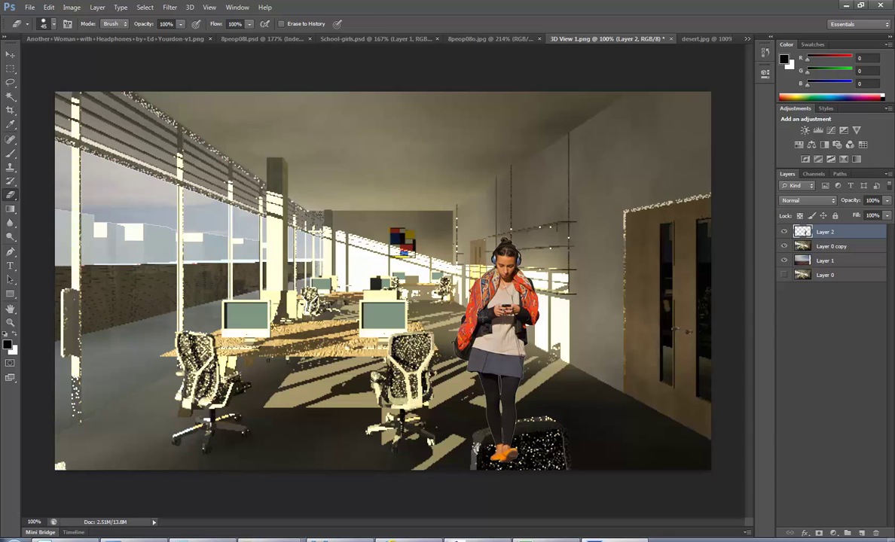
# Back in Photoshop, select the empty area around the woman with the Magic Wand and invert the selection
pyautogui.click(11, 95)
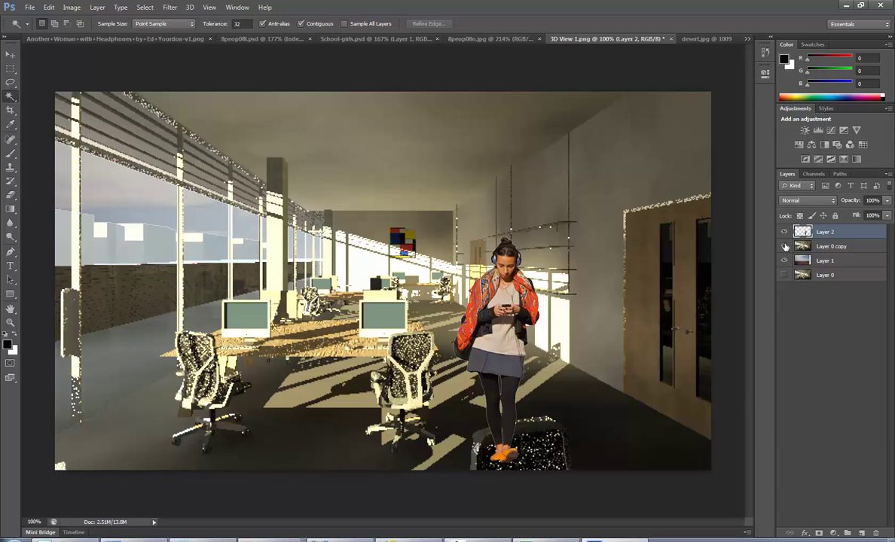
pyautogui.hotkey('ctrl', 'a')
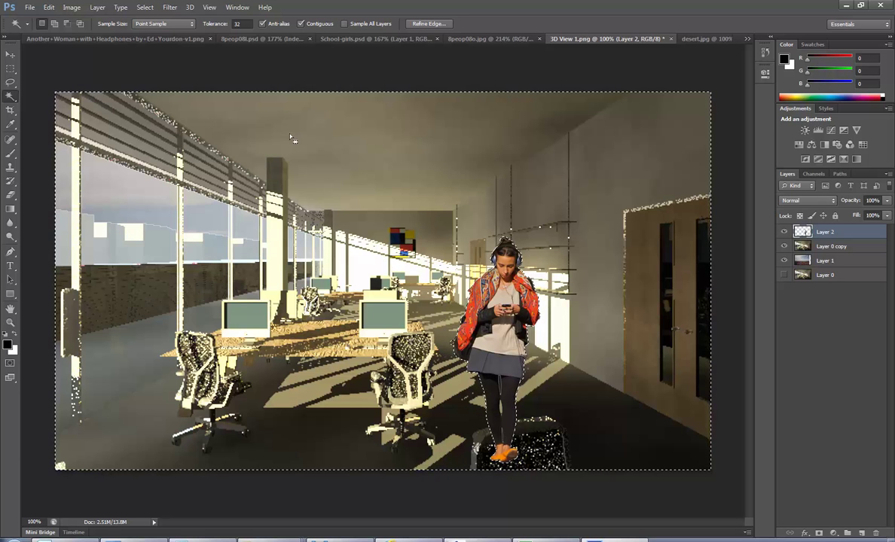
pyautogui.click(145, 6)
pyautogui.click(154, 49)
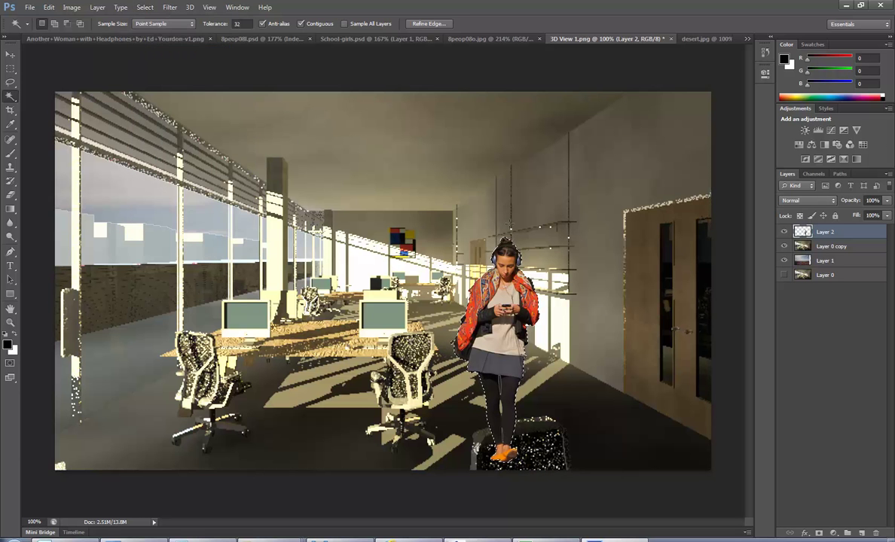
# Load the pixels of Layer 2 as the selection and add a new blank layer directly beneath the woman's layer
pyautogui.rightClick(803, 236)
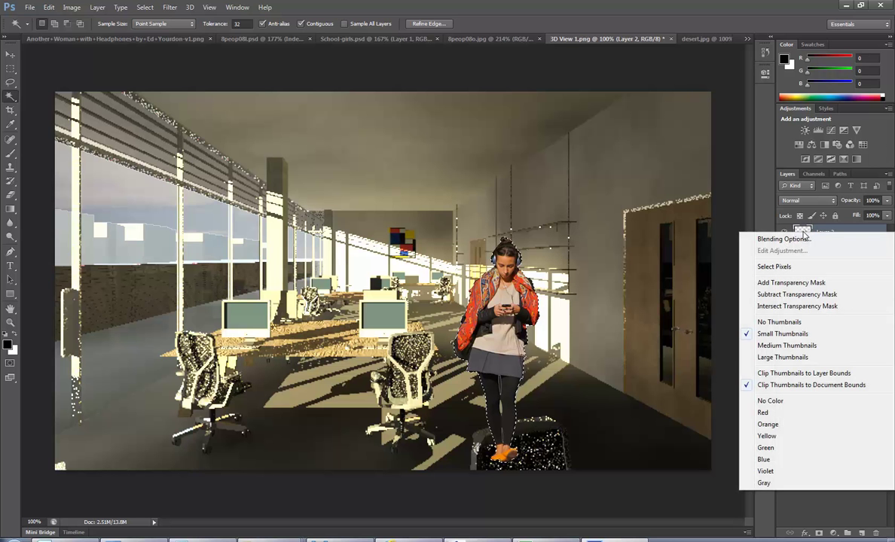
pyautogui.click(783, 267)
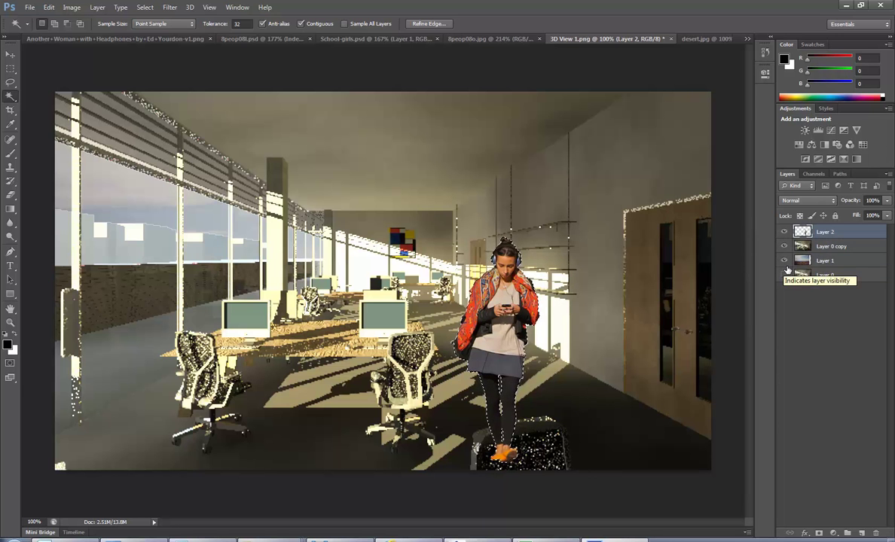
pyautogui.click(784, 273)
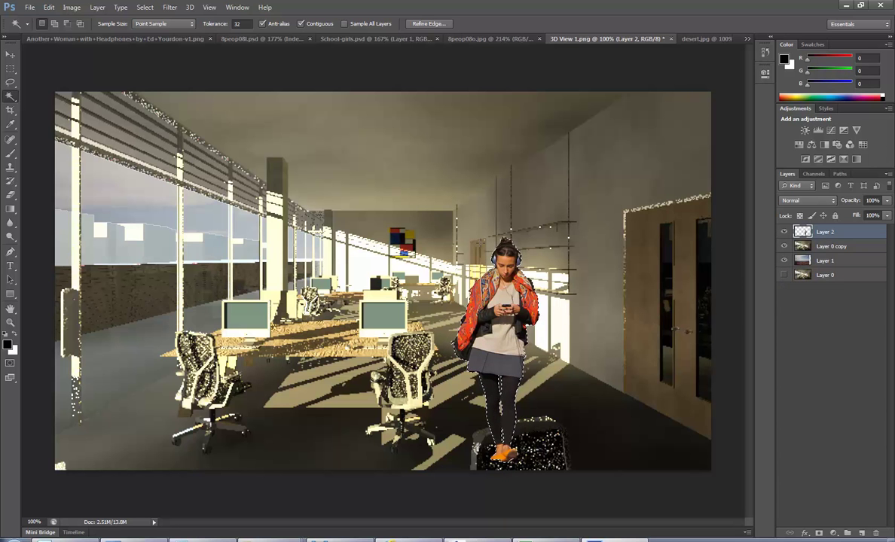
pyautogui.hotkey('ctrl', 'j')
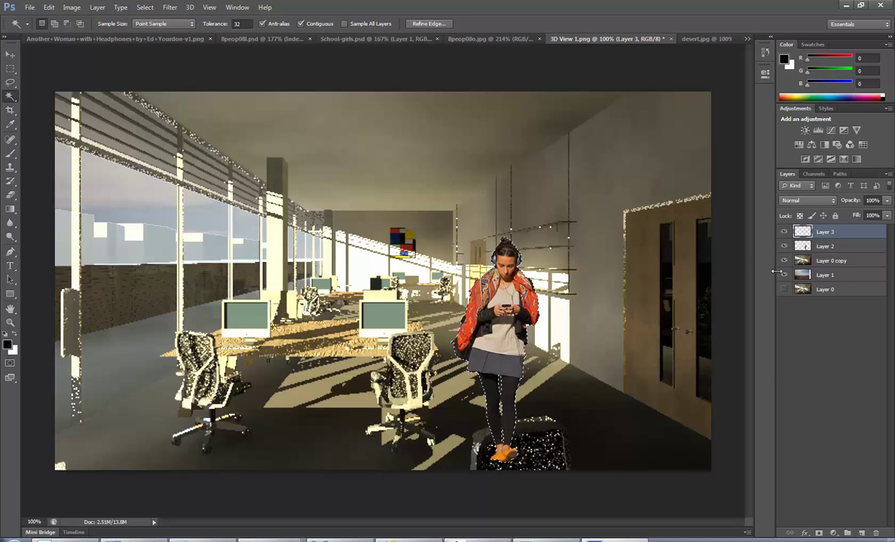
pyautogui.hotkey('ctrl', '[')
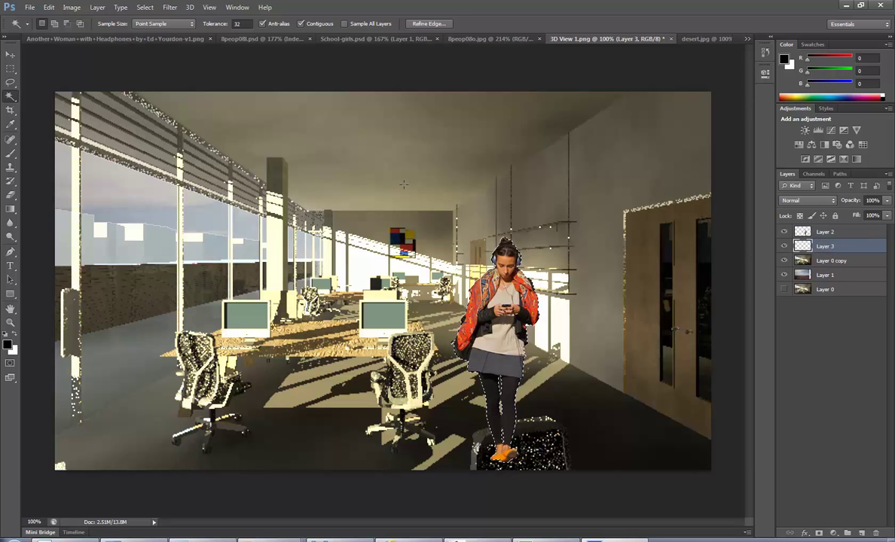
# Fill the woman-shaped selection on the new layer with black and move that layer above Layer 2
pyautogui.click(48, 7)
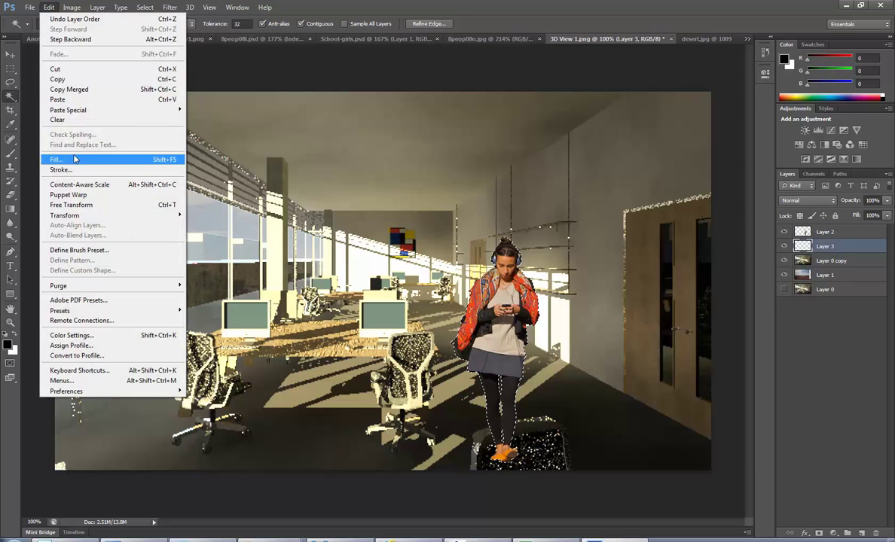
pyautogui.click(71, 159)
pyautogui.click(469, 170)
pyautogui.click(421, 243)
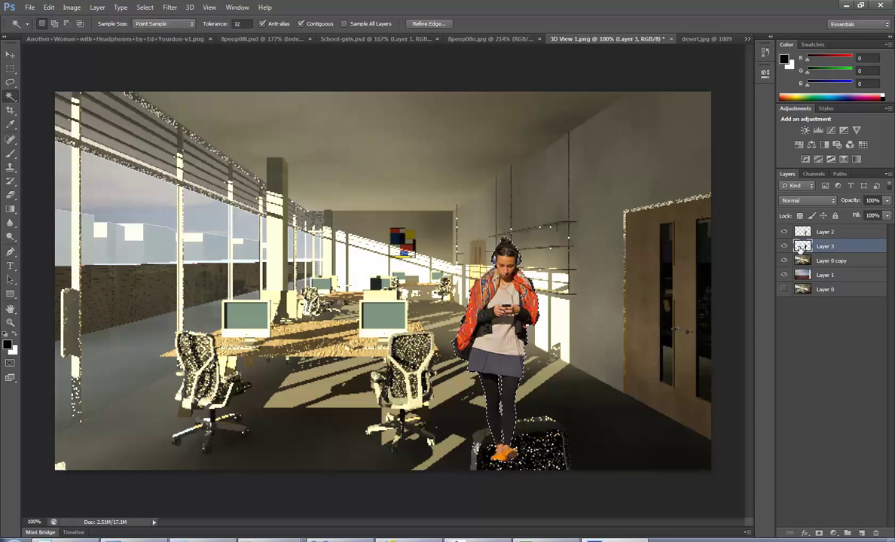
pyautogui.moveTo(805, 226); pyautogui.dragTo(806, 228)
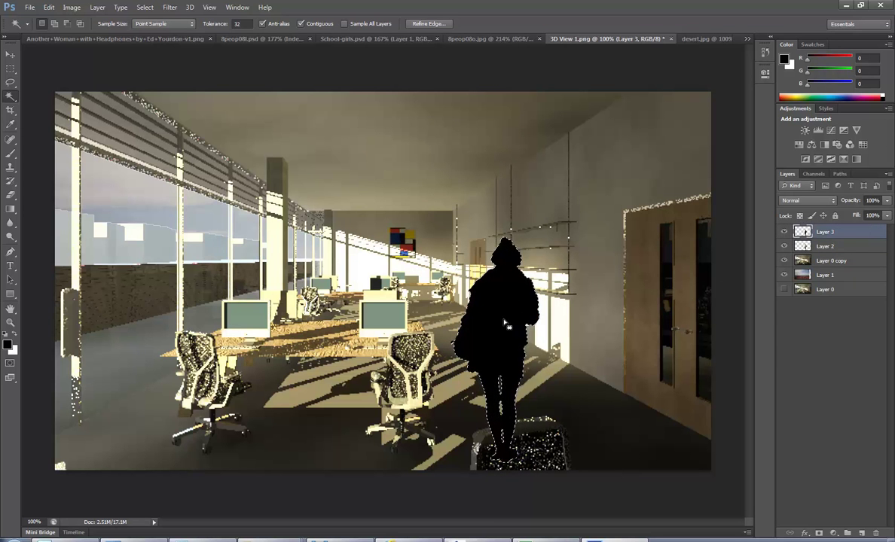
# Skew the black silhouette horizontally by about -34° so it leans toward the doors with its feet in place
pyautogui.click(48, 7)
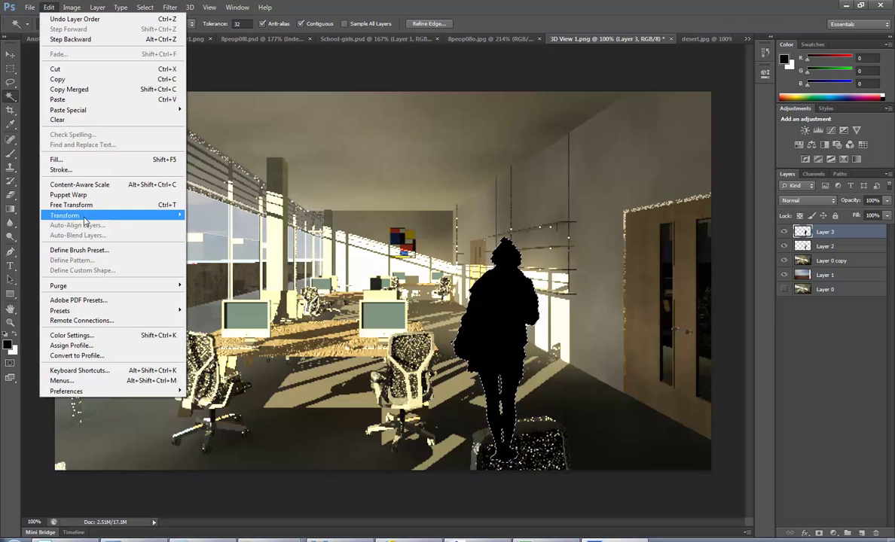
pyautogui.moveTo(87, 214)
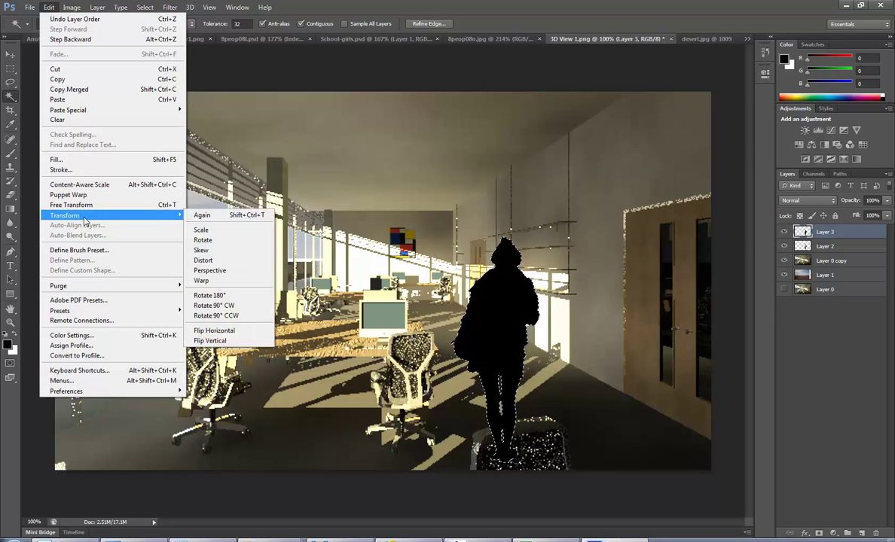
pyautogui.click(213, 252)
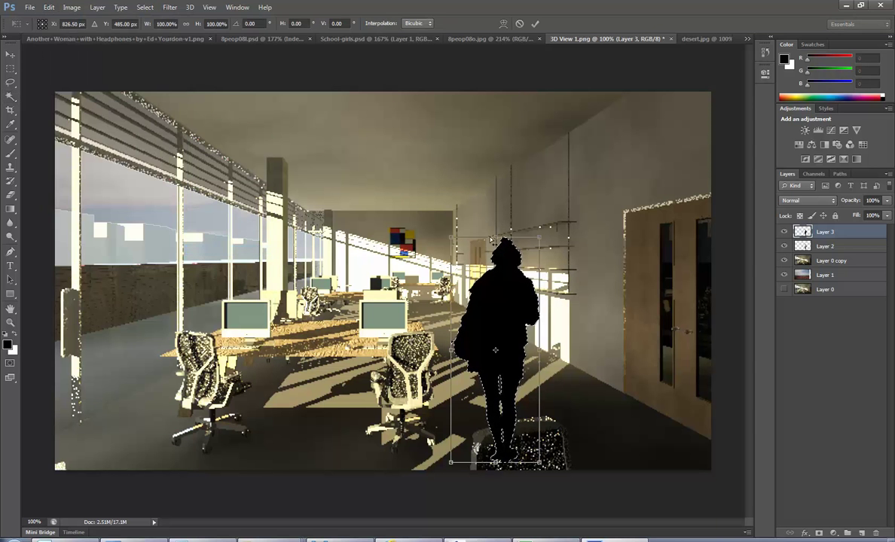
pyautogui.moveTo(497, 239); pyautogui.dragTo(615, 293)
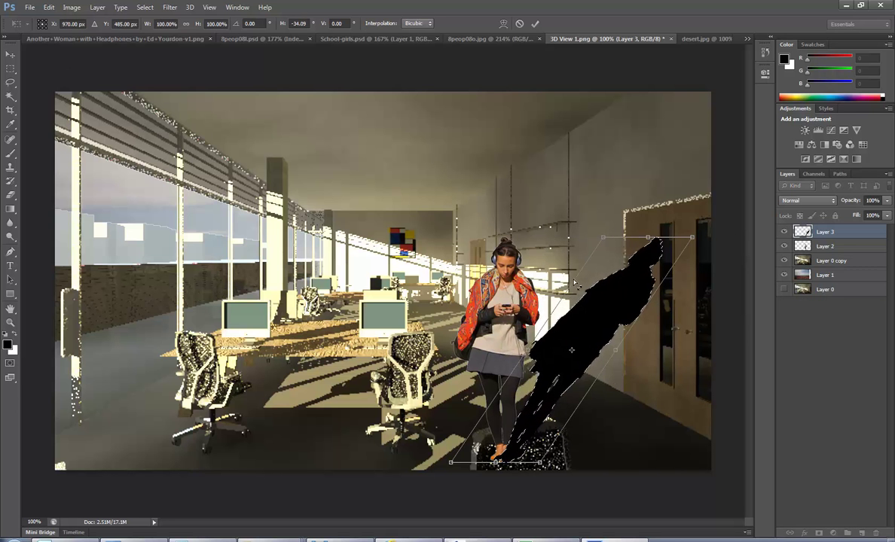
pyautogui.press('Return')
# Flatten the slanted silhouette to about 44% of its height, keeping its base at the woman's feet
pyautogui.click(49, 7)
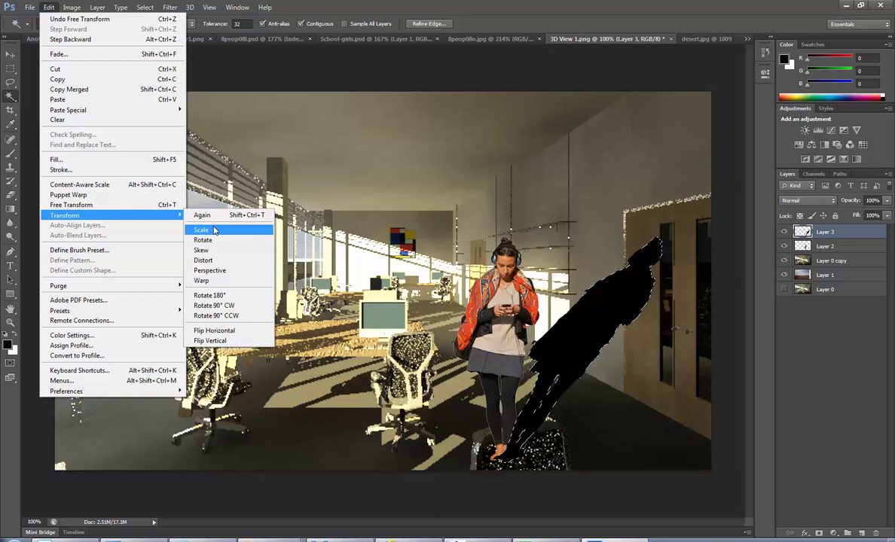
pyautogui.click(105, 205)
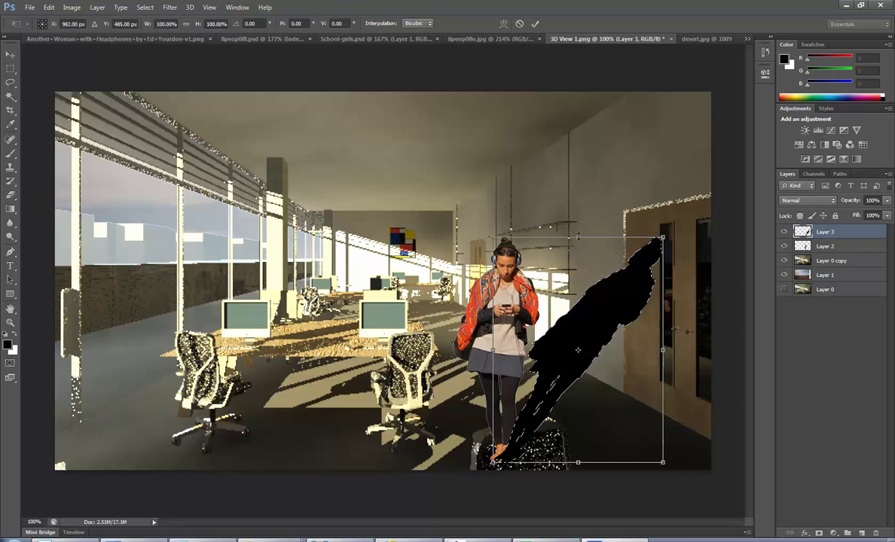
pyautogui.moveTo(577, 236); pyautogui.dragTo(606, 364)
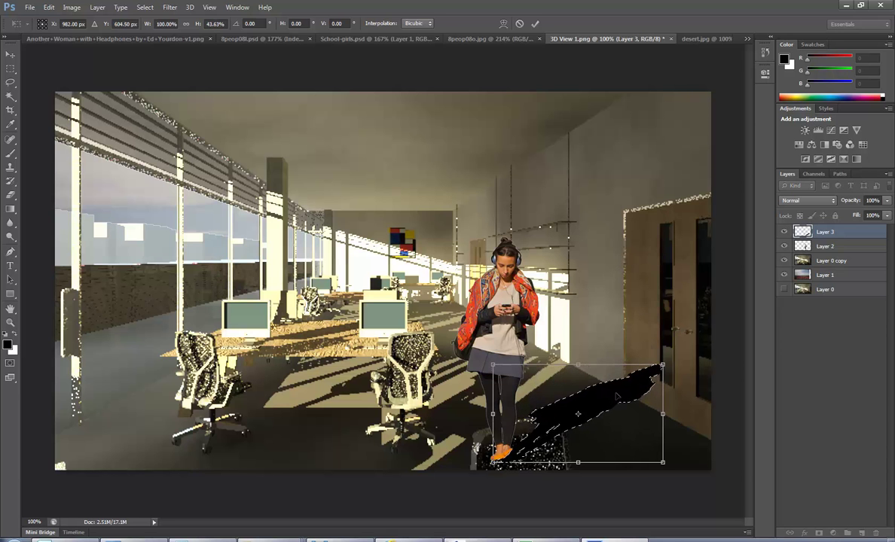
pyautogui.press('Return')
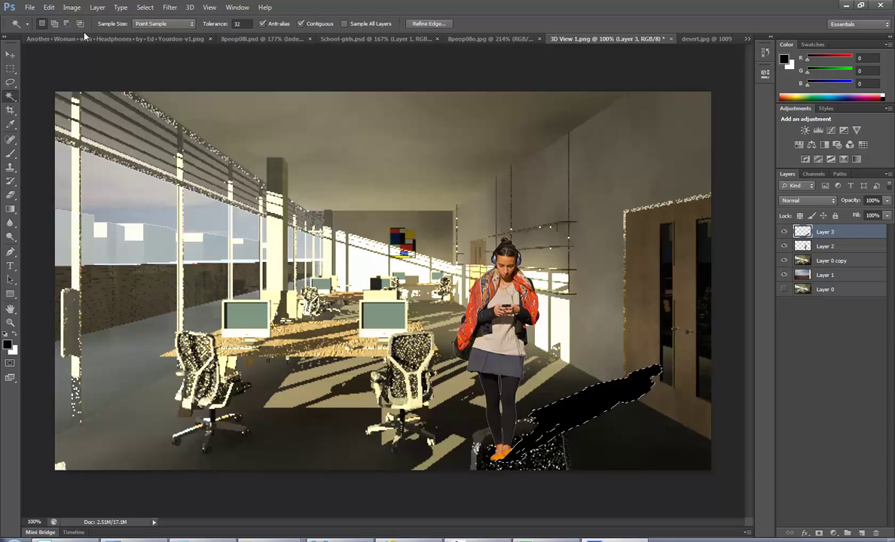
# Skew the flattened silhouette horizontally by about 34° to bring its head end back toward the woman
pyautogui.click(47, 7)
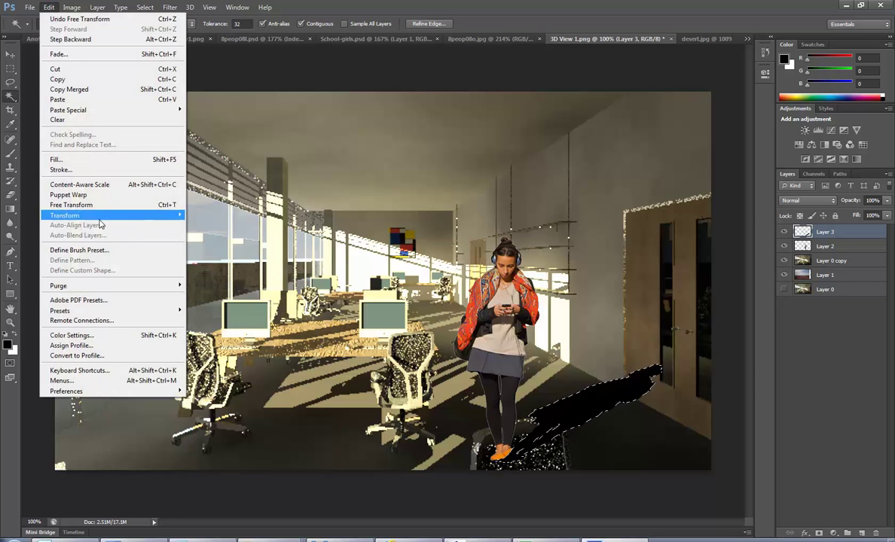
pyautogui.moveTo(95, 216)
pyautogui.click(228, 254)
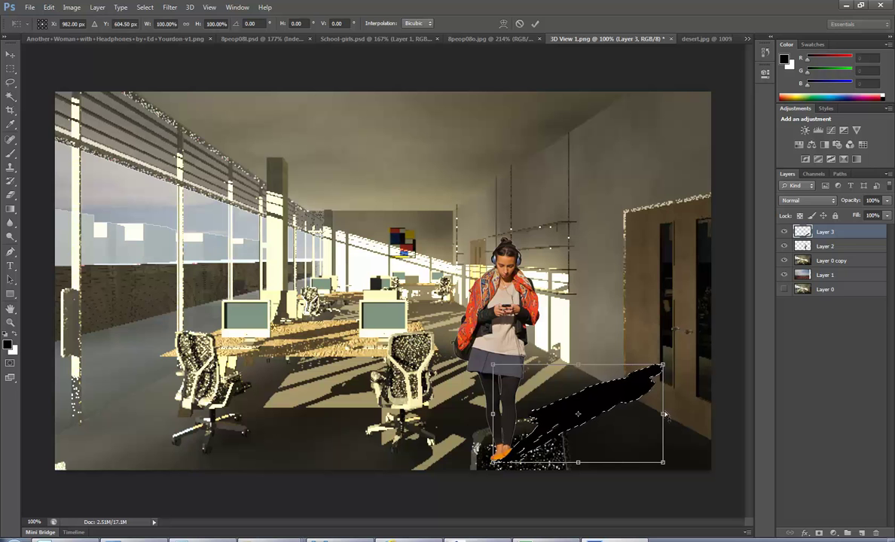
pyautogui.moveTo(561, 370); pyautogui.dragTo(511, 369)
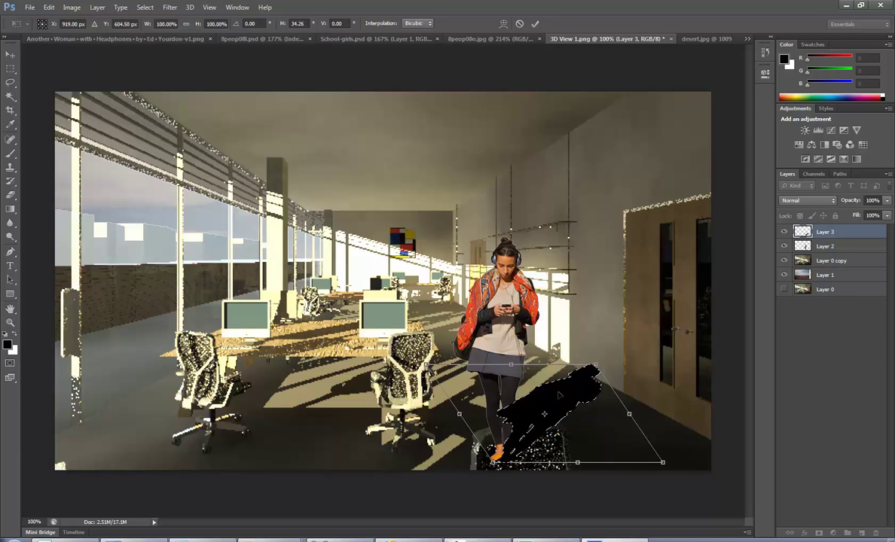
pyautogui.press('Return')
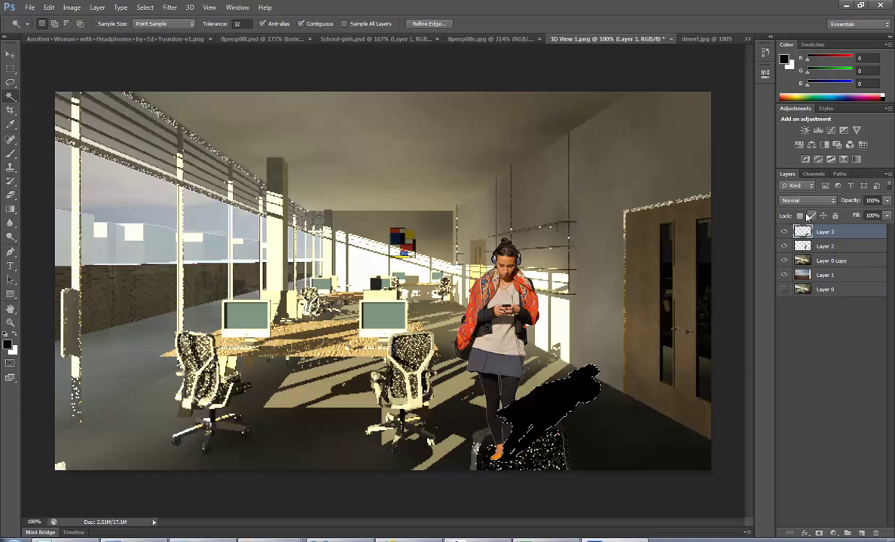
# Set the shadow layer's blend mode to Multiply and its opacity to 82%
pyautogui.click(826, 202)
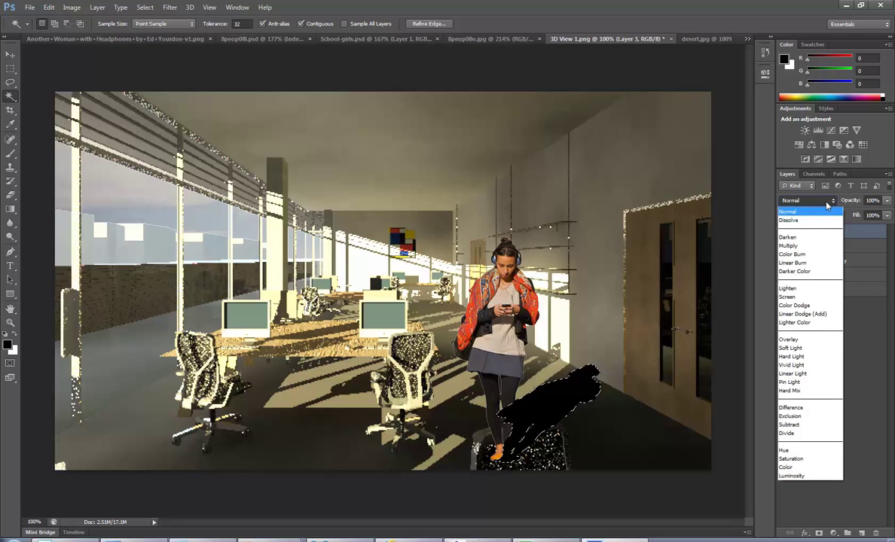
pyautogui.click(802, 246)
pyautogui.click(886, 216)
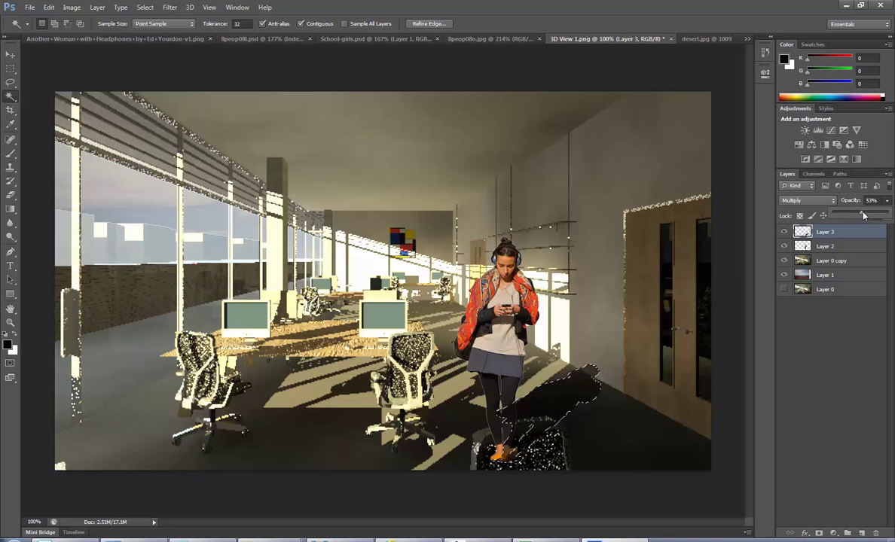
pyautogui.moveTo(862, 216); pyautogui.dragTo(877, 215)
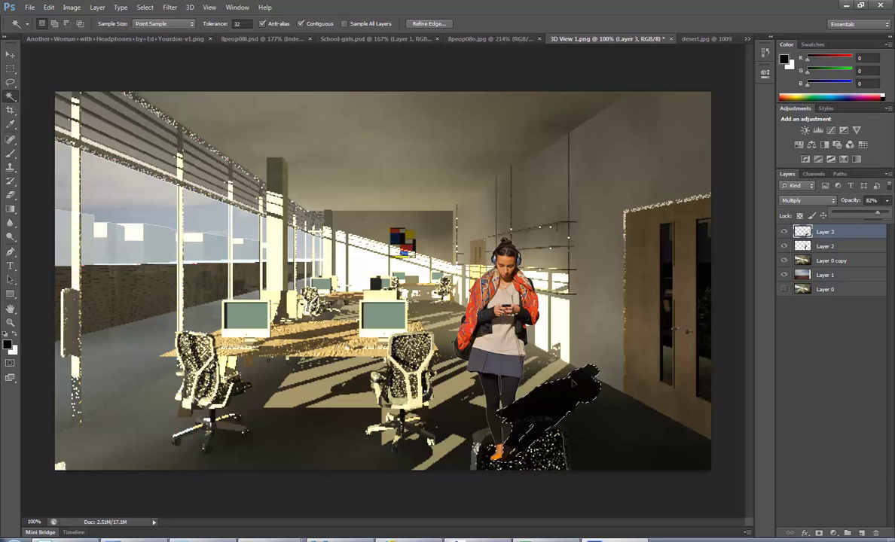
pyautogui.click(887, 201)
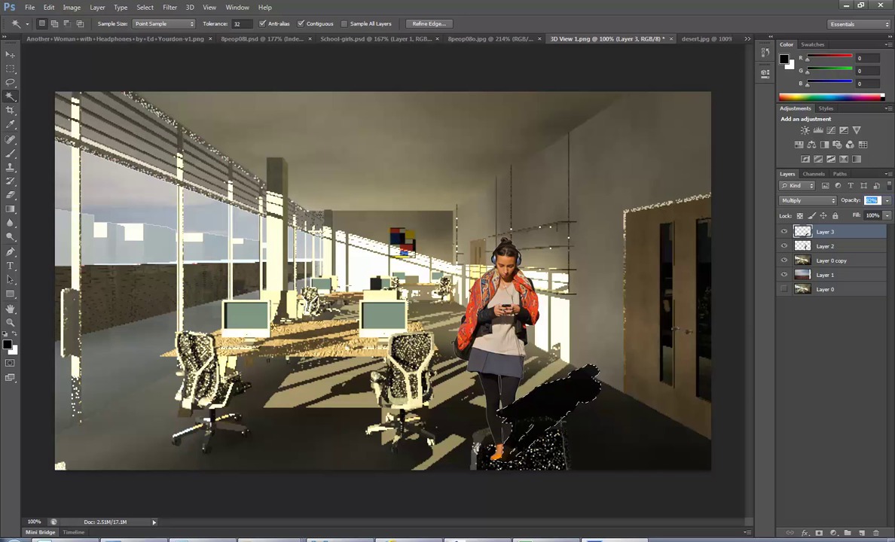
# Deselect the silhouette and move the shadow layer below Layer 2 so it sits behind the woman
pyautogui.hotkey('ctrl', 'd')
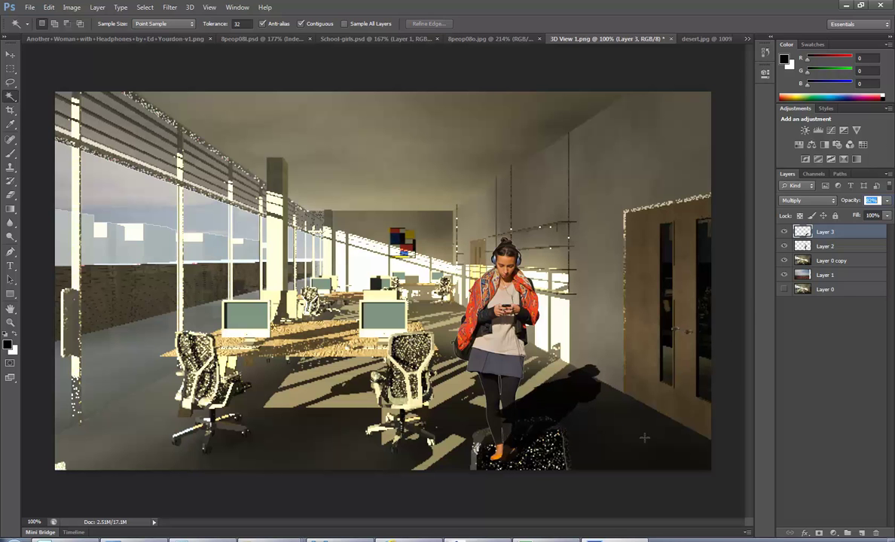
pyautogui.moveTo(803, 233); pyautogui.dragTo(803, 250)
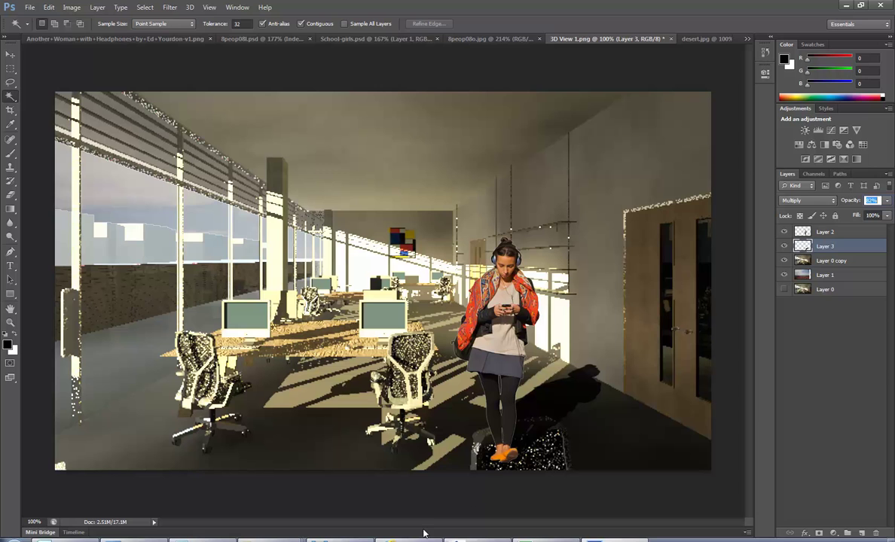
# Switch to the Autodesk A360 renderings page to check the office rendering's progress, then return to the Photoshop composite
pyautogui.click(392, 538)
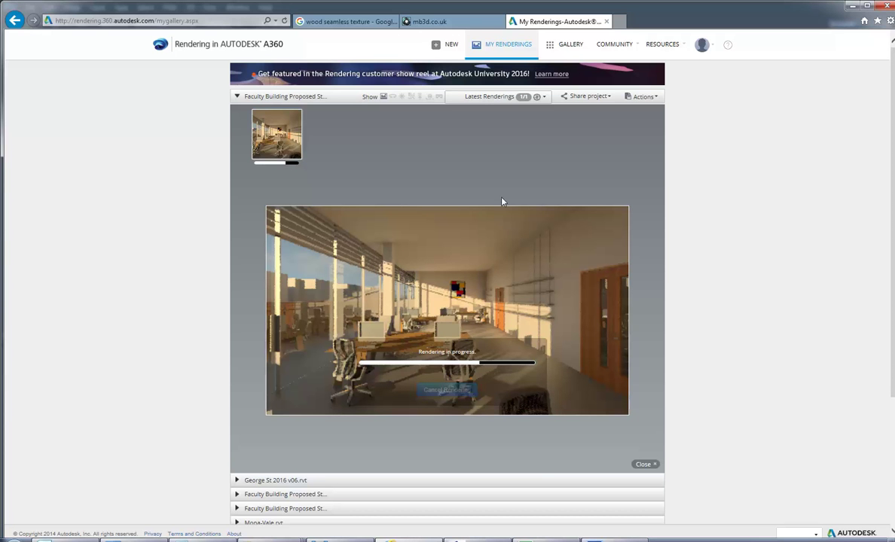
pyautogui.click(595, 539)
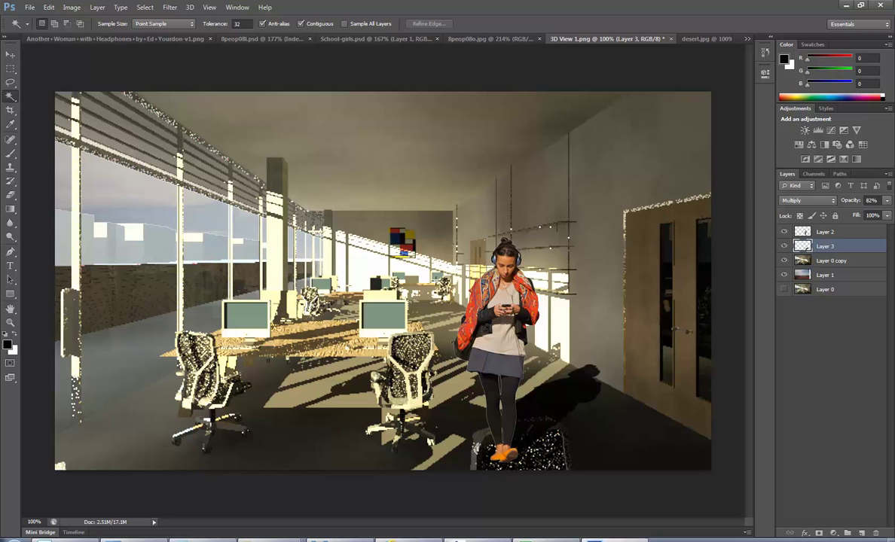